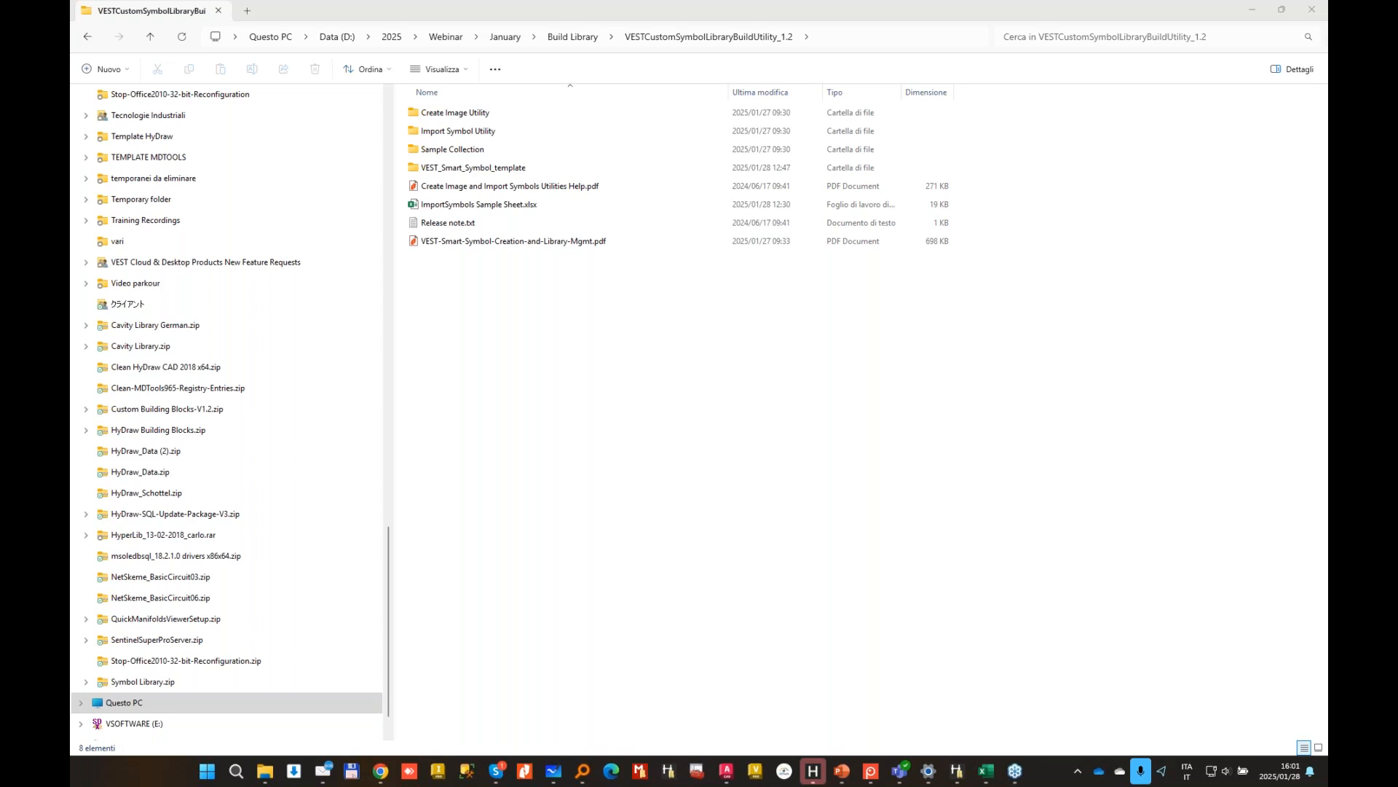
Step: Switch to HyDraw Library Manager and show the Check symbols of the Screw-In Cartridge Valve folder
{"action": "left_click", "coordinate": [958, 777]}
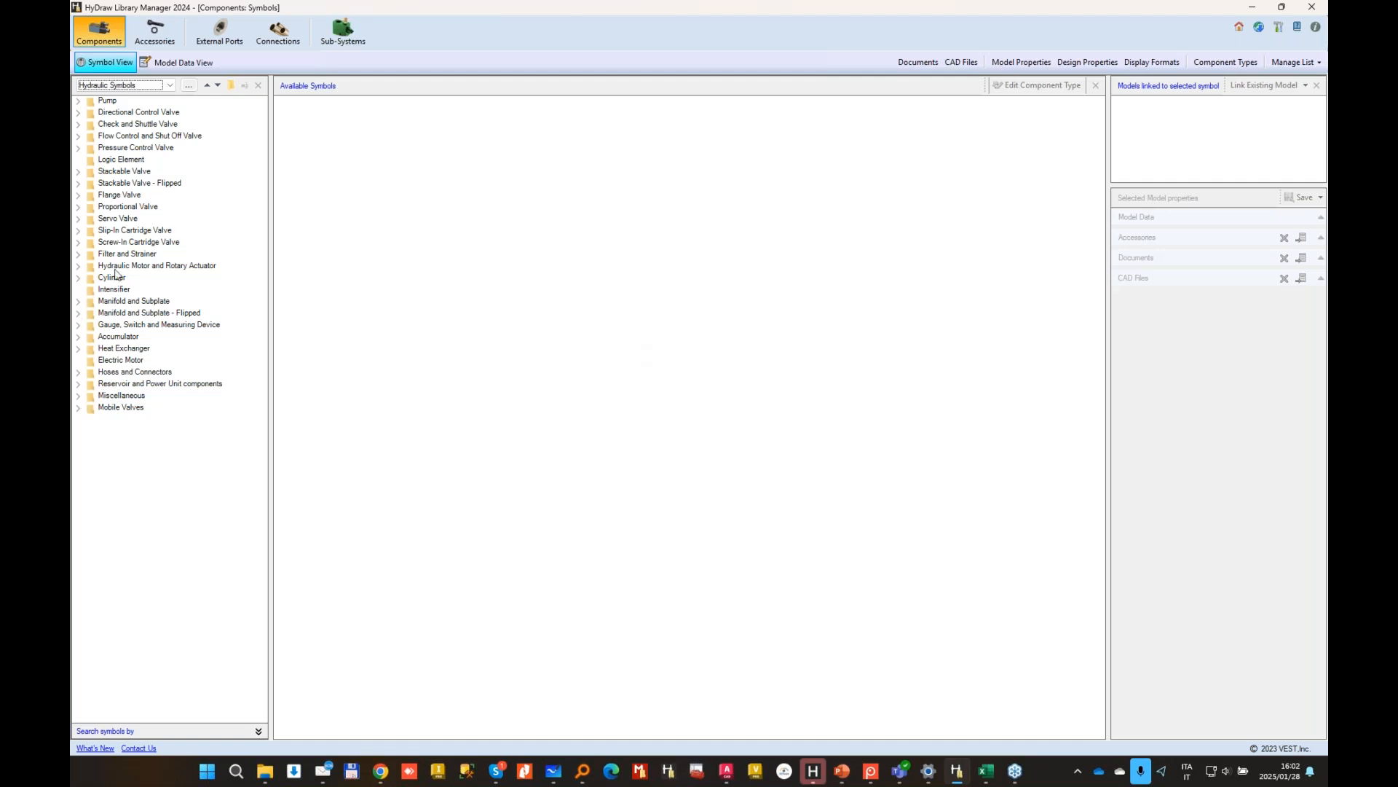
{"action": "left_click", "coordinate": [78, 242]}
{"action": "left_click", "coordinate": [120, 253]}
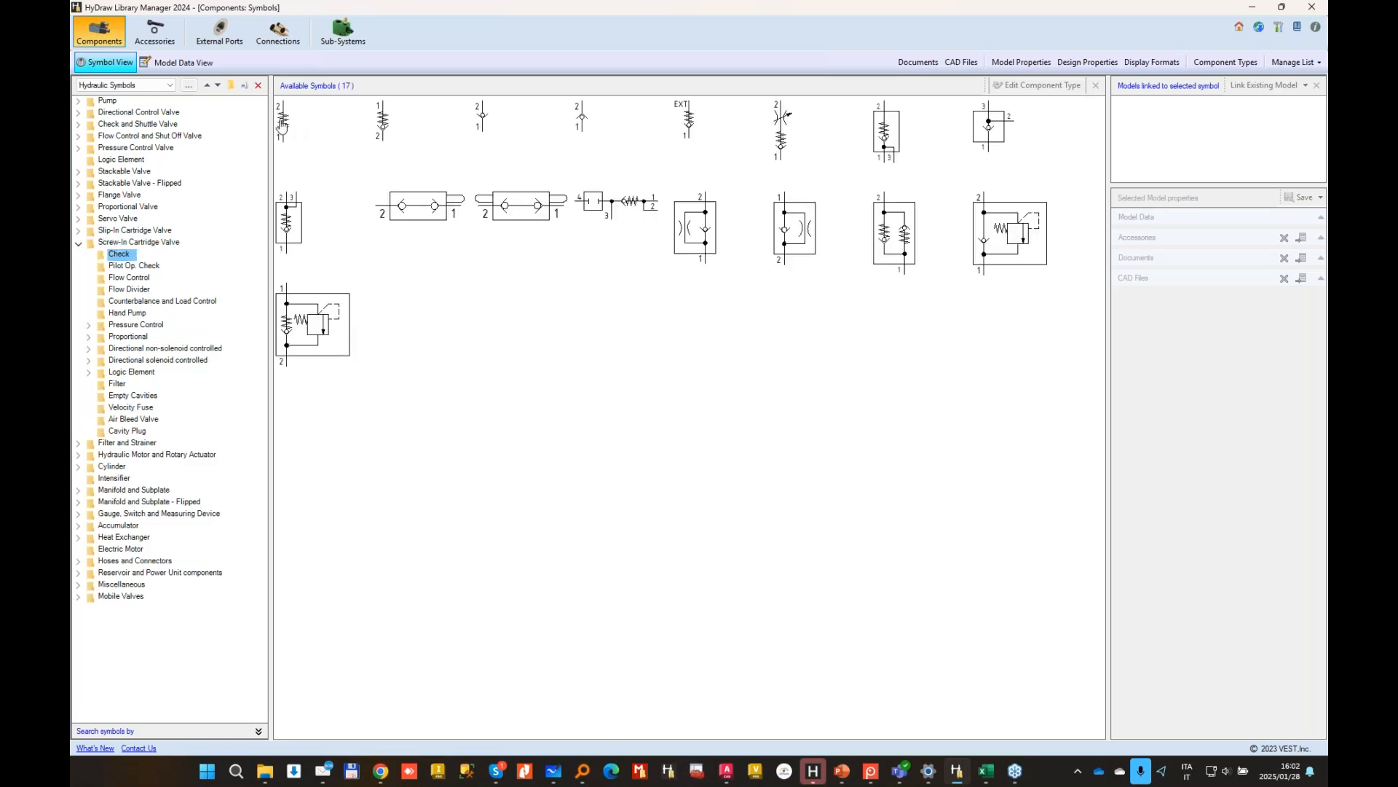
Step: Inspect the component type assigned to the first check valve symbol, leaving it as it is
{"action": "left_click", "coordinate": [282, 125]}
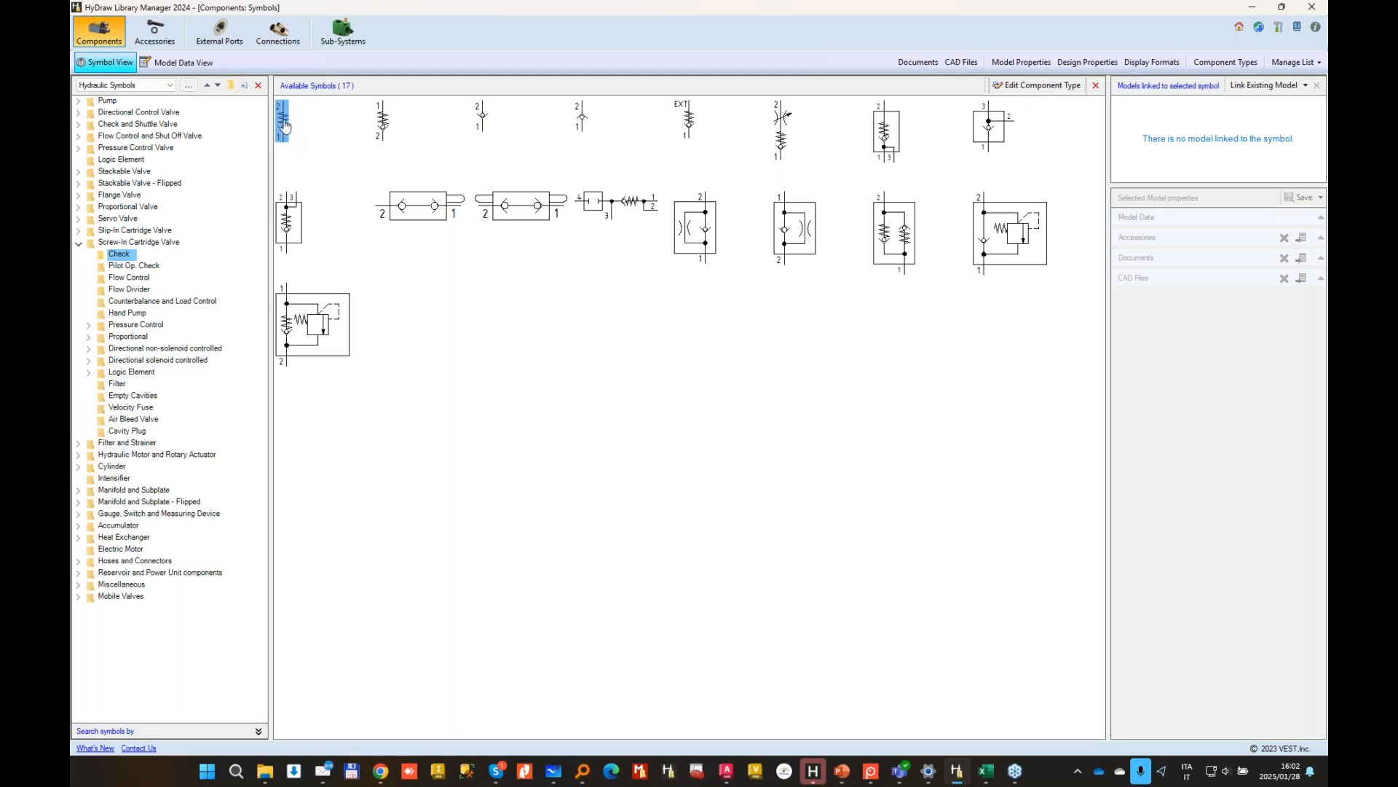
{"action": "right_click", "coordinate": [284, 125]}
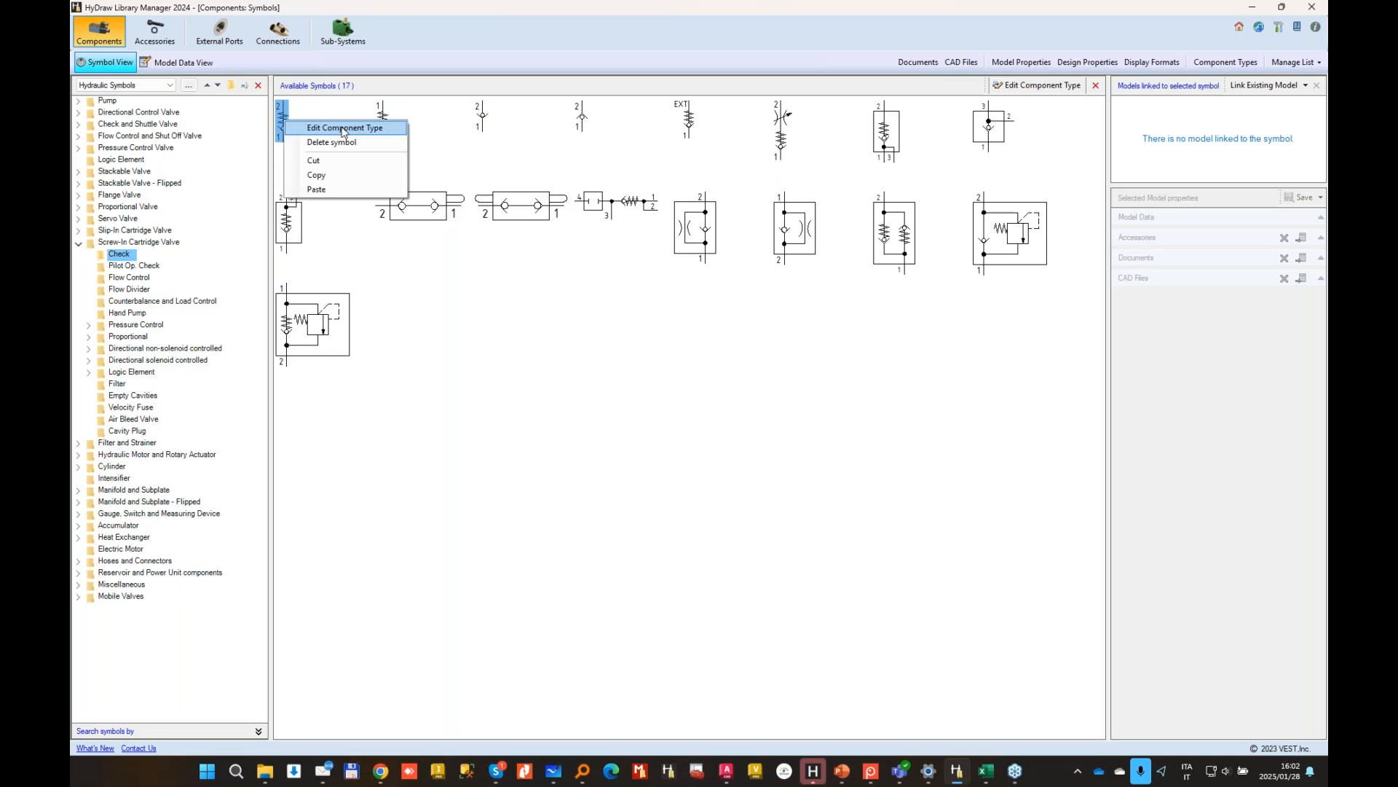
{"action": "left_click", "coordinate": [331, 129]}
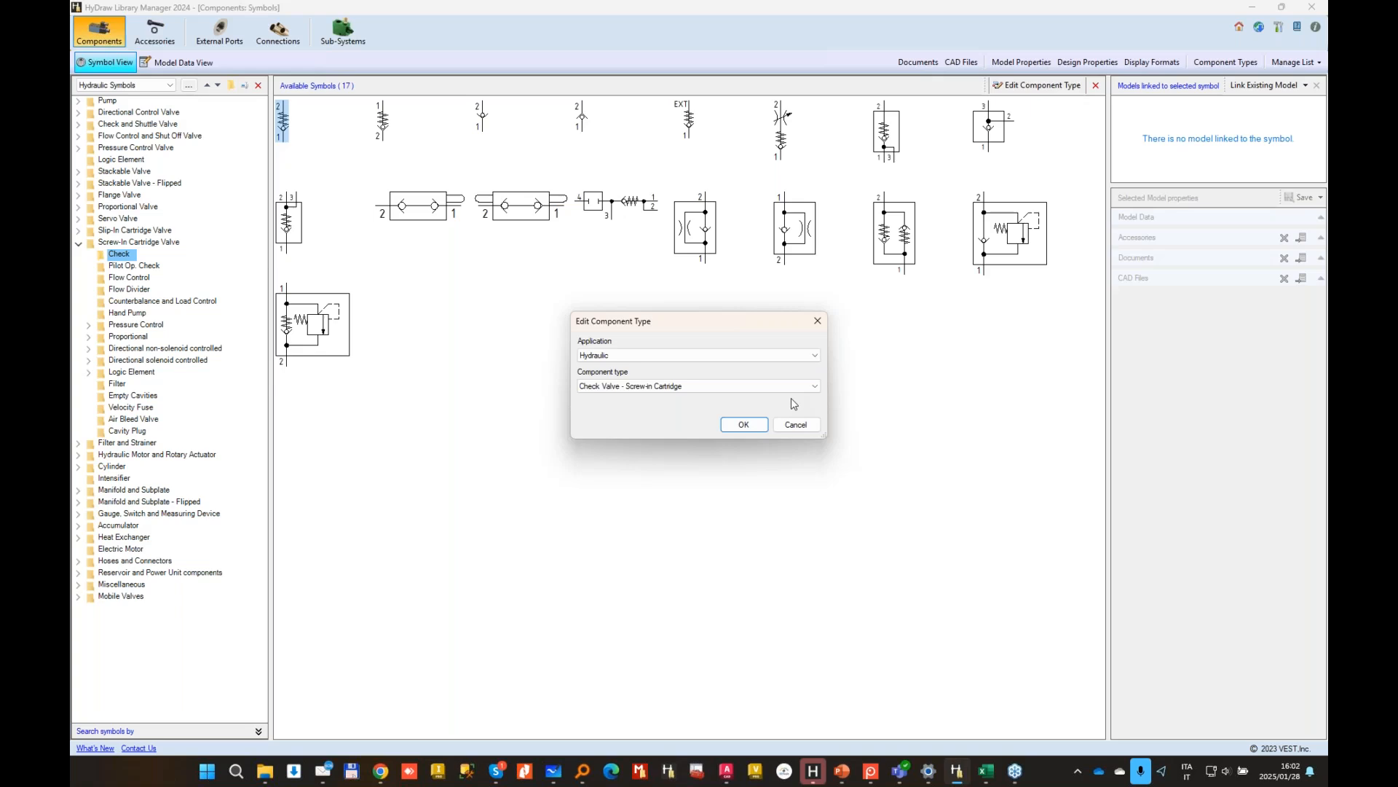
{"action": "left_click", "coordinate": [796, 424]}
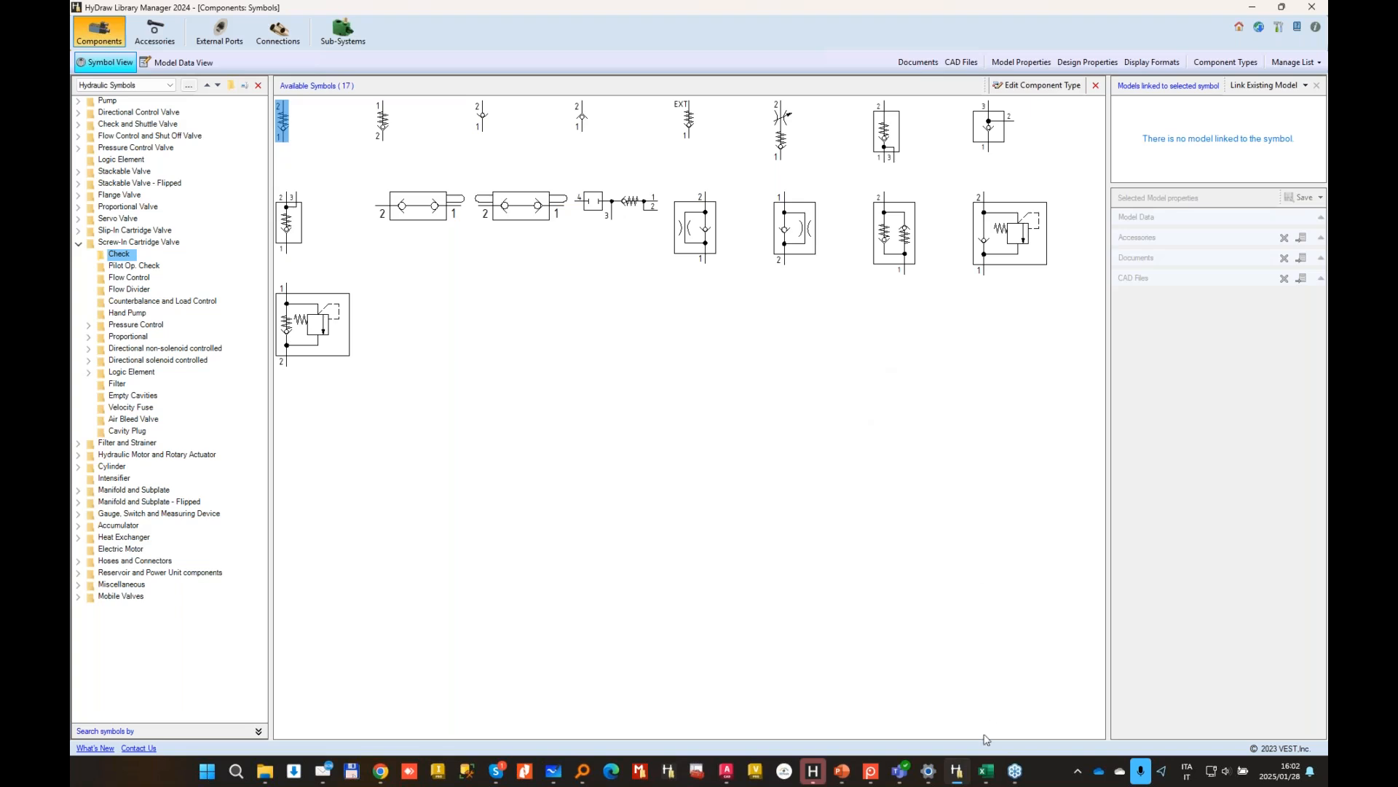
Step: Switch to Excel and examine the component type and folder columns in the ImportSymbols Sample Sheet workbook
{"action": "mouse_move", "coordinate": [986, 771]}
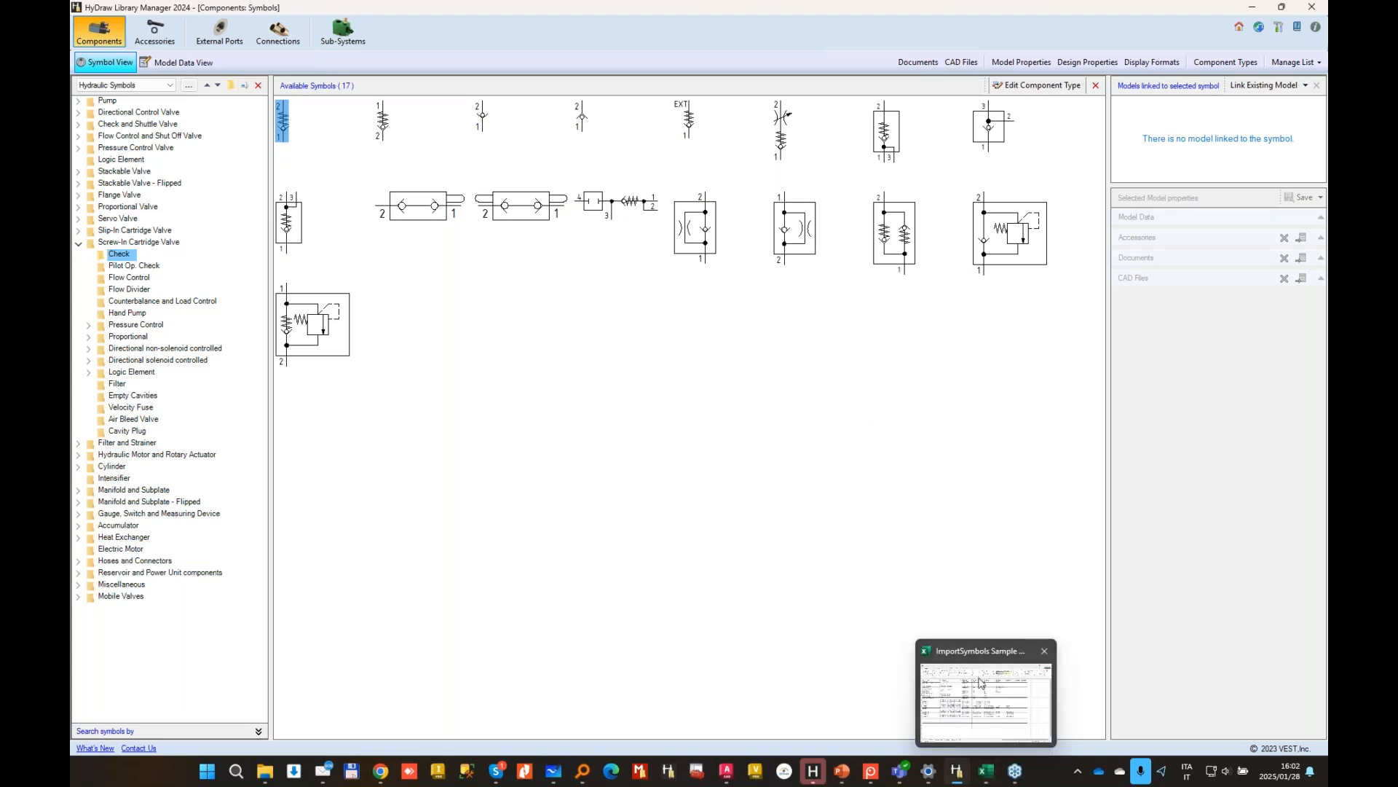
{"action": "left_click", "coordinate": [981, 682]}
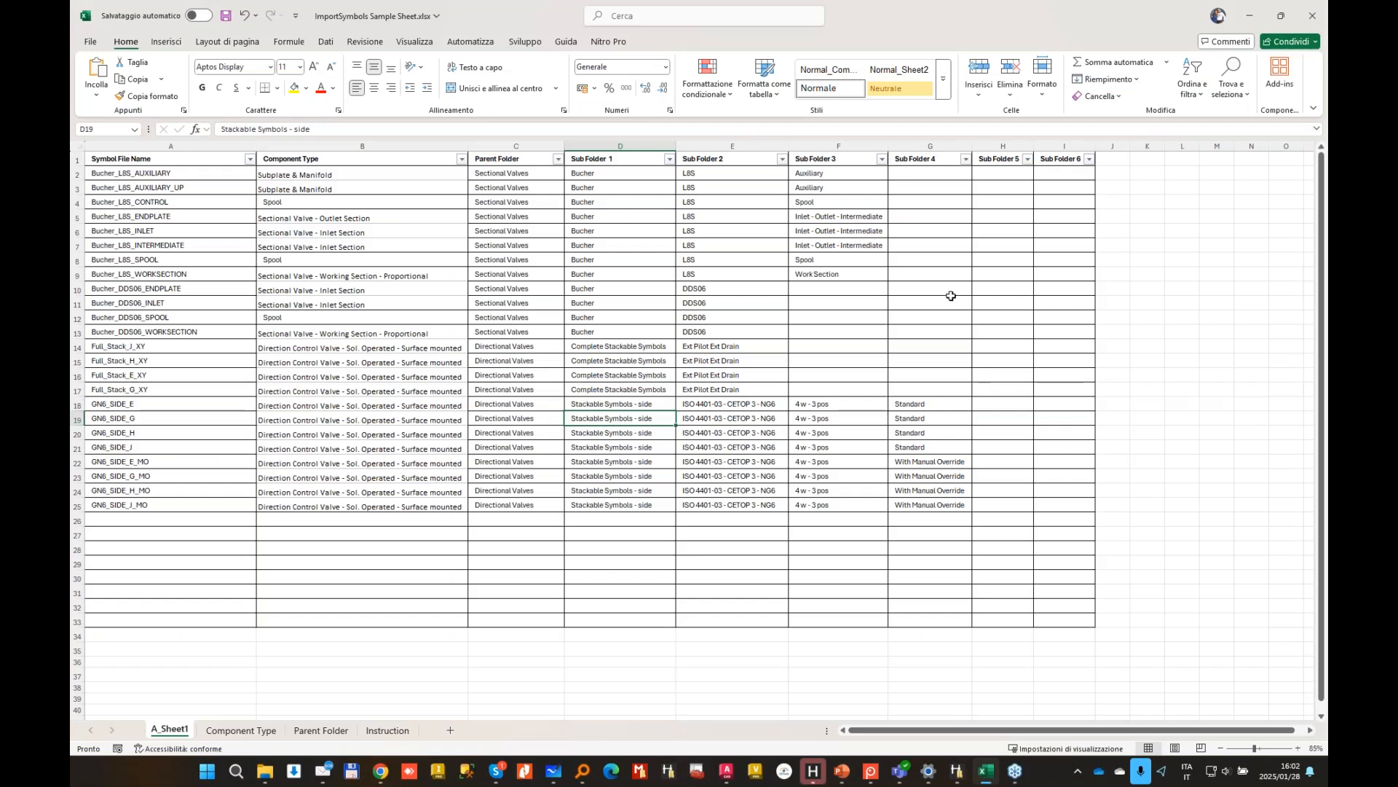
{"action": "left_click", "coordinate": [951, 296]}
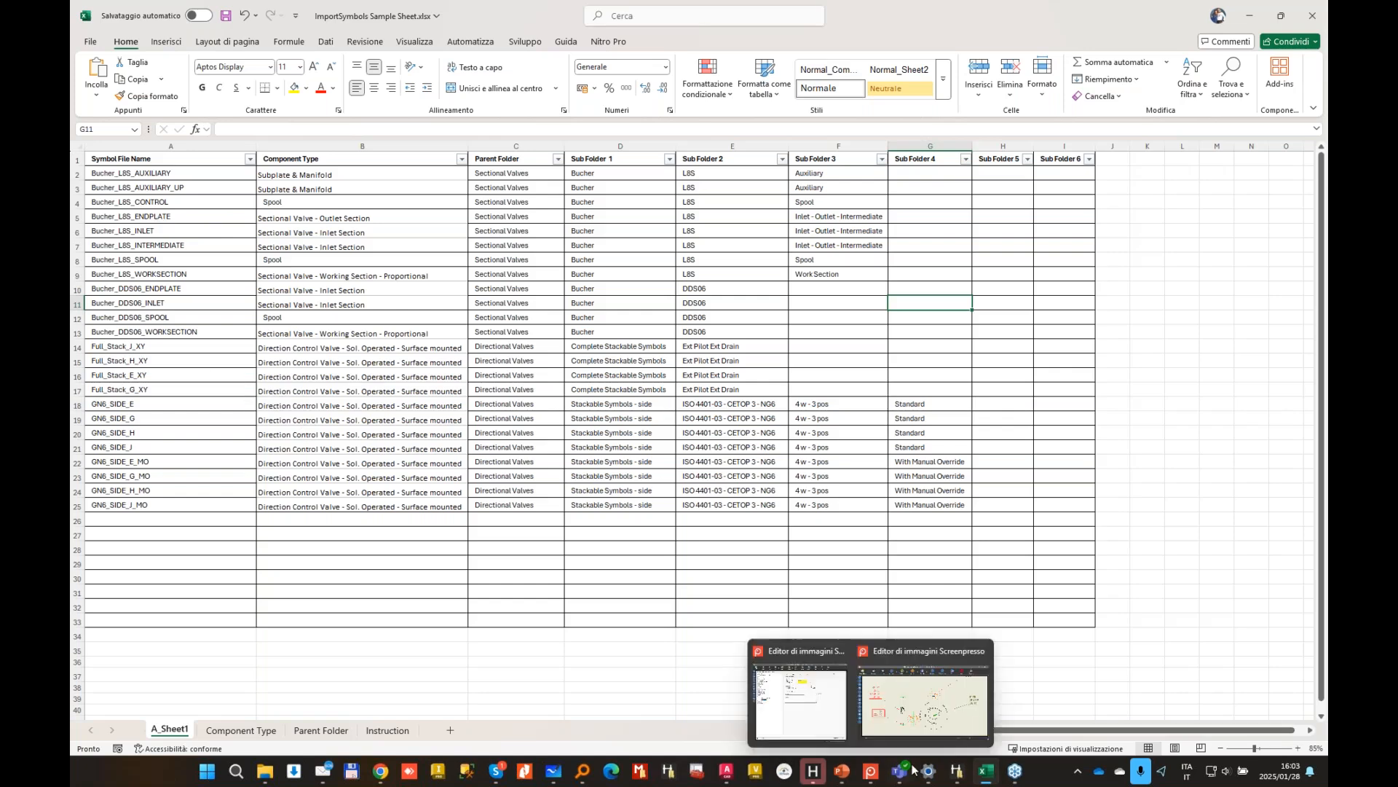
Step: Return to HyDraw Library Manager and select the second spring-loaded check valve symbol, with port 1 above port 2, in the Check folder
{"action": "left_click", "coordinate": [957, 777]}
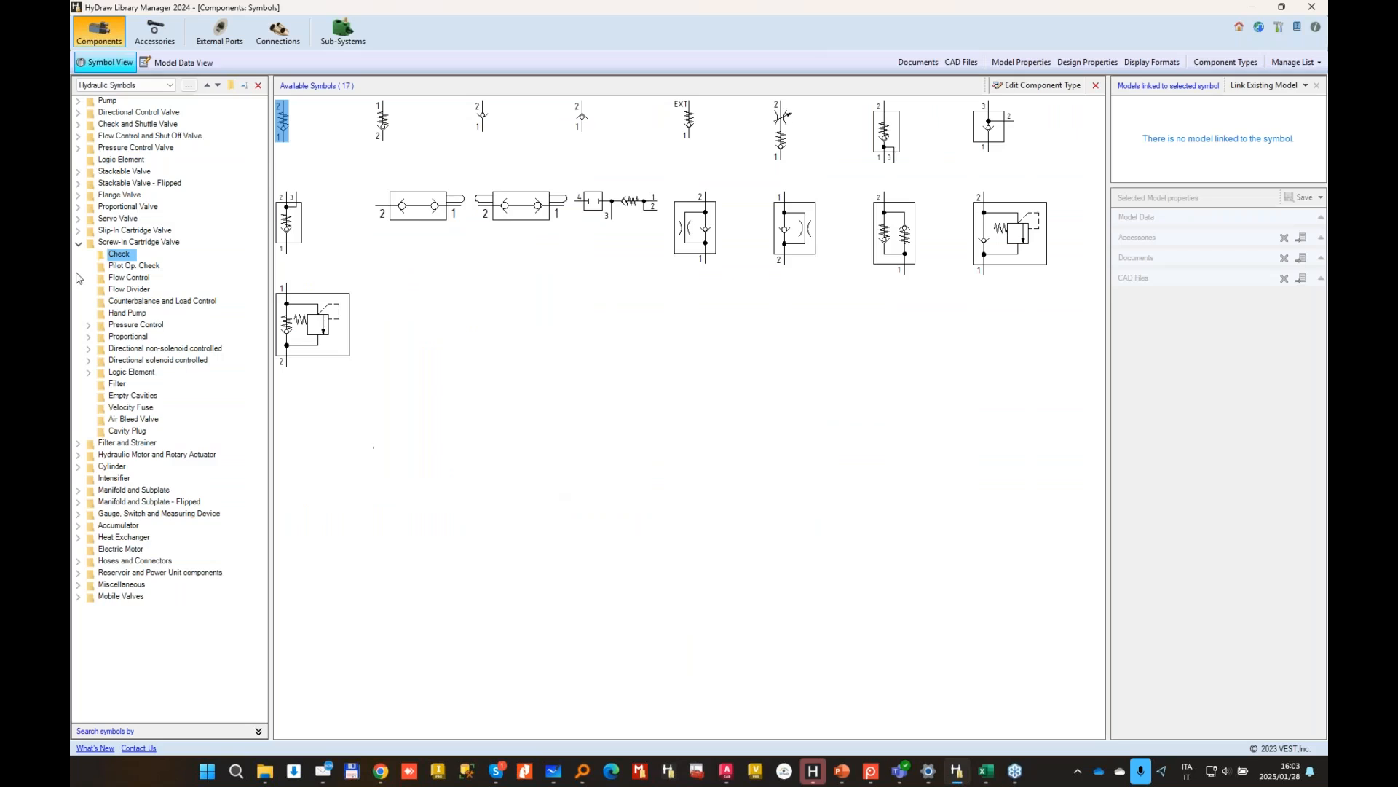
{"action": "left_click", "coordinate": [119, 242]}
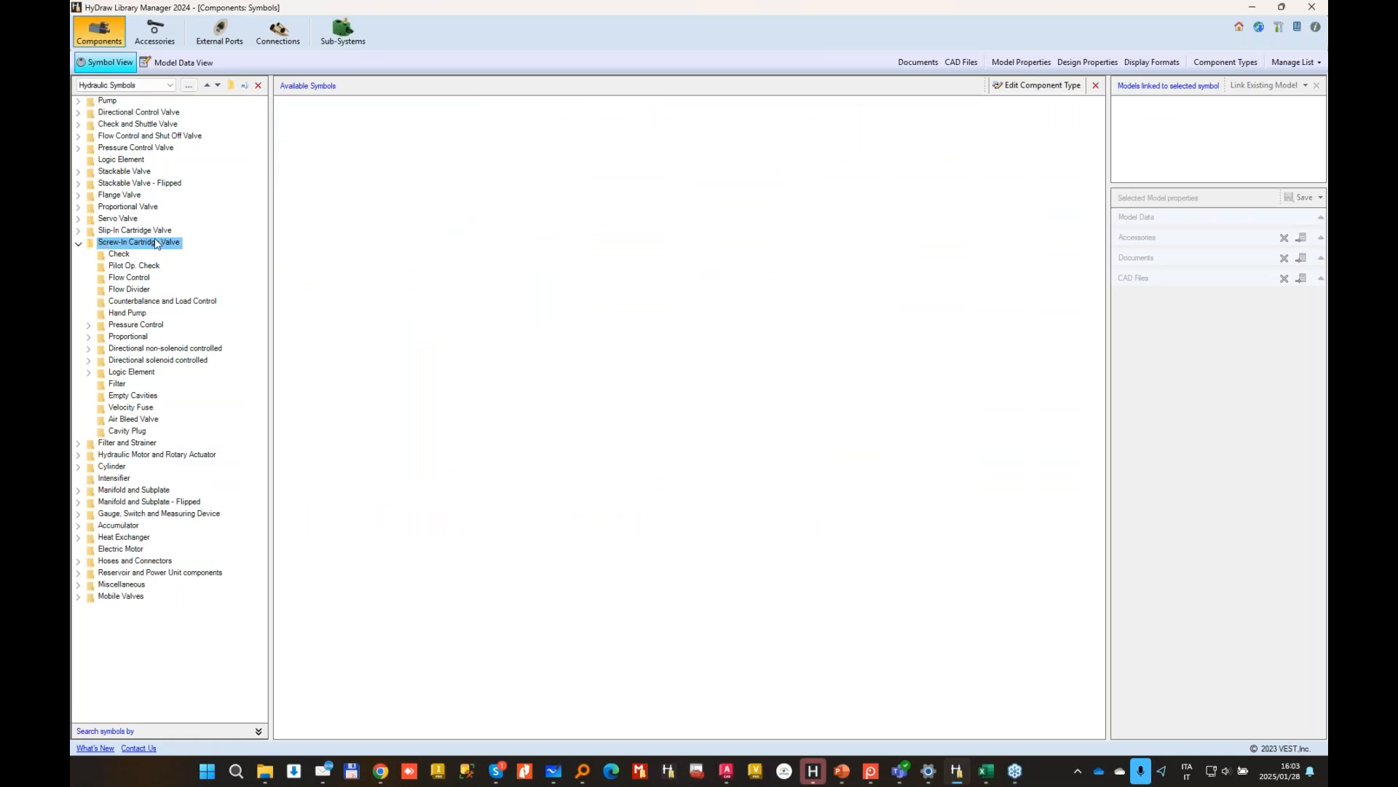
{"action": "left_click", "coordinate": [117, 258]}
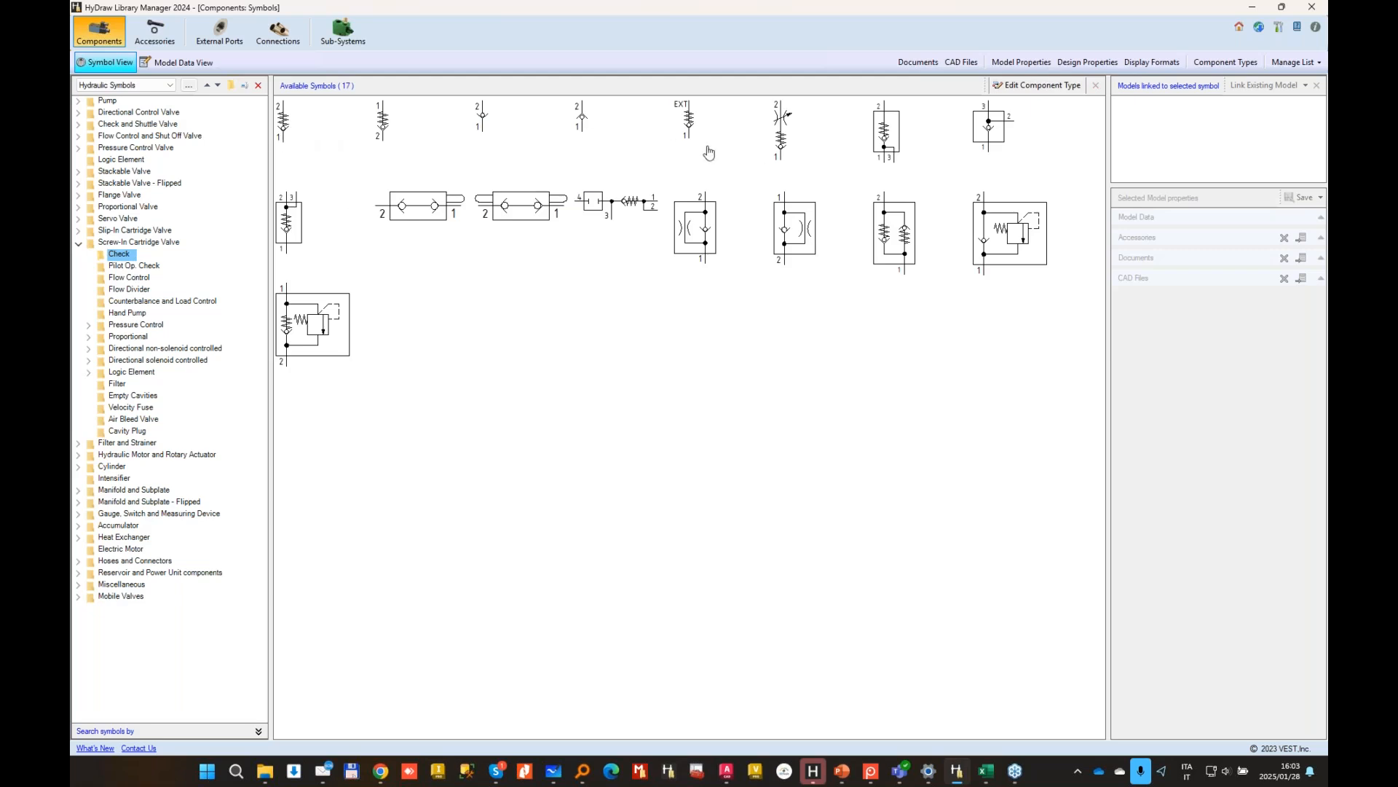
{"action": "left_click", "coordinate": [288, 122]}
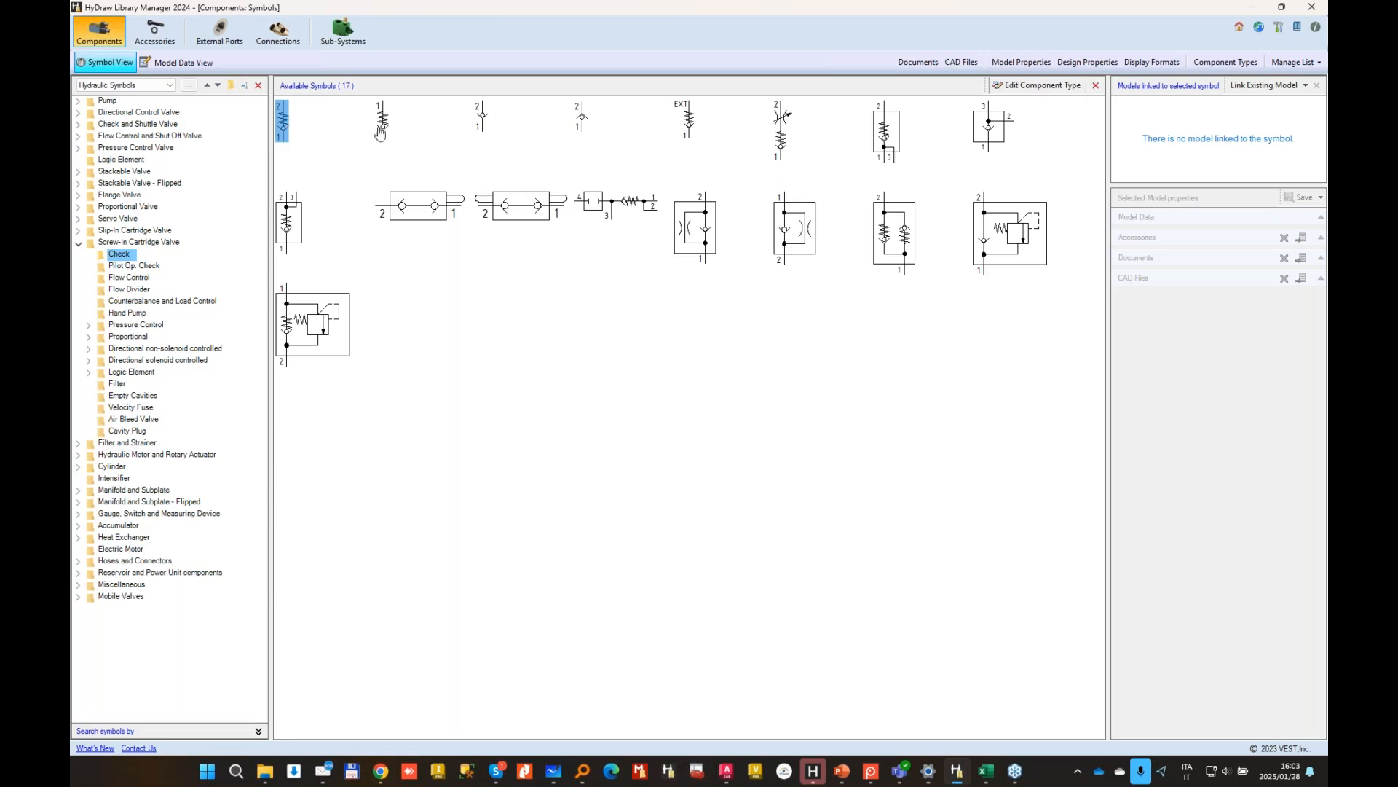
{"action": "left_click", "coordinate": [379, 125]}
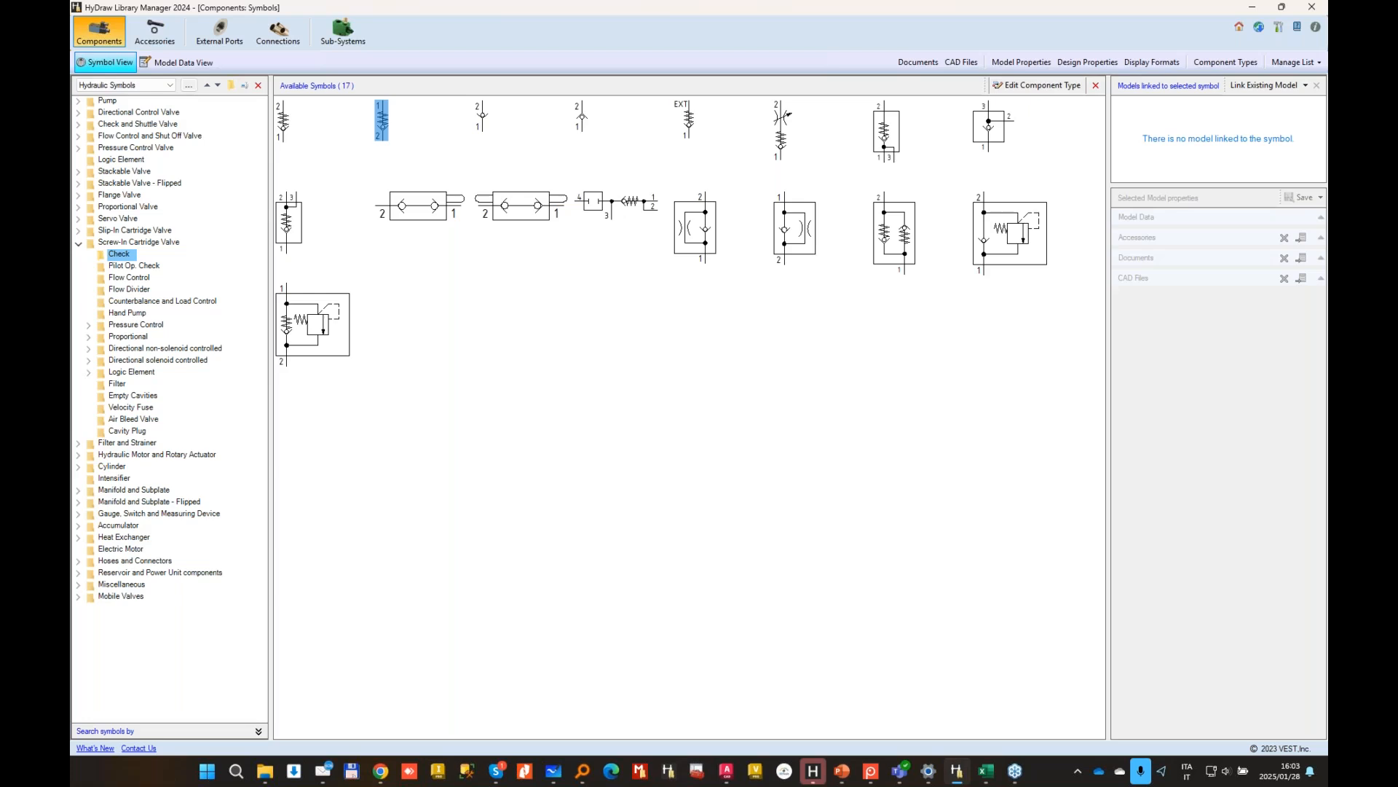
Step: Enter the symbol's file identifier BD119253-06F3-4560-AF6E-37A161D2F01A in a new Notepad tab and copy it
{"action": "left_click", "coordinate": [205, 772]}
{"action": "type", "text": "no"}
{"action": "key", "text": "Return"}
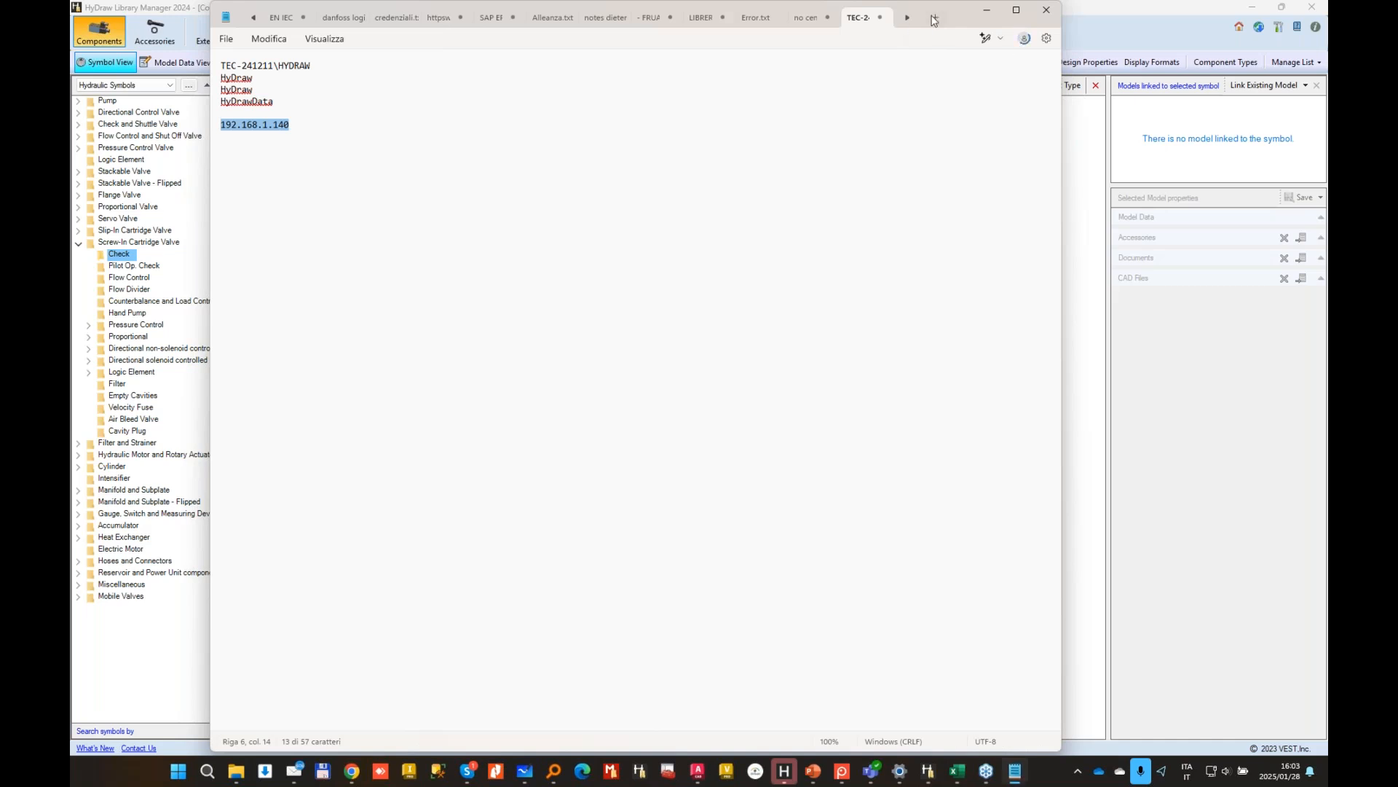
{"action": "left_click", "coordinate": [935, 18]}
{"action": "type", "text": "BD119253-06F3-4560-AF6E-37A161D2F01A"}
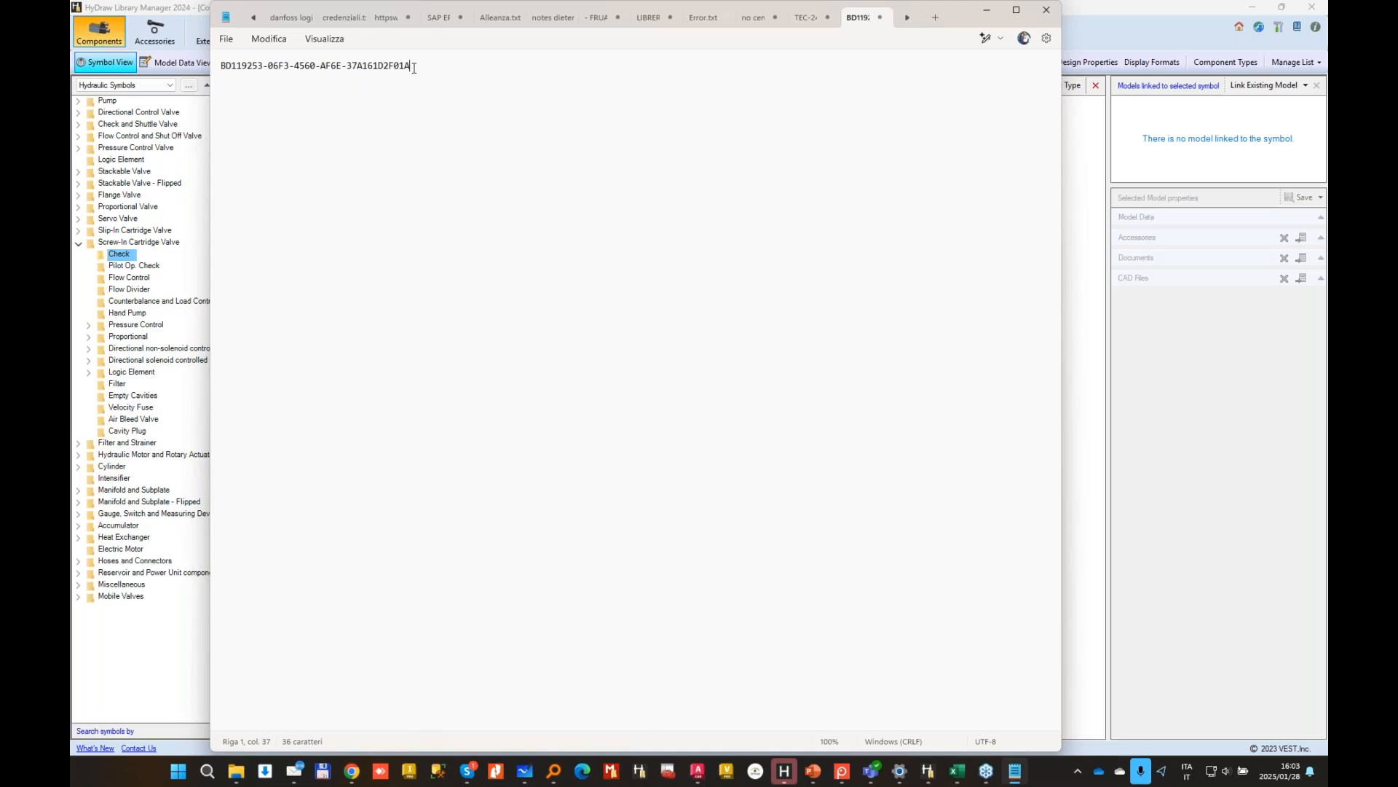
{"action": "key", "text": "ctrl+a"}
{"action": "key", "text": "ctrl+c"}
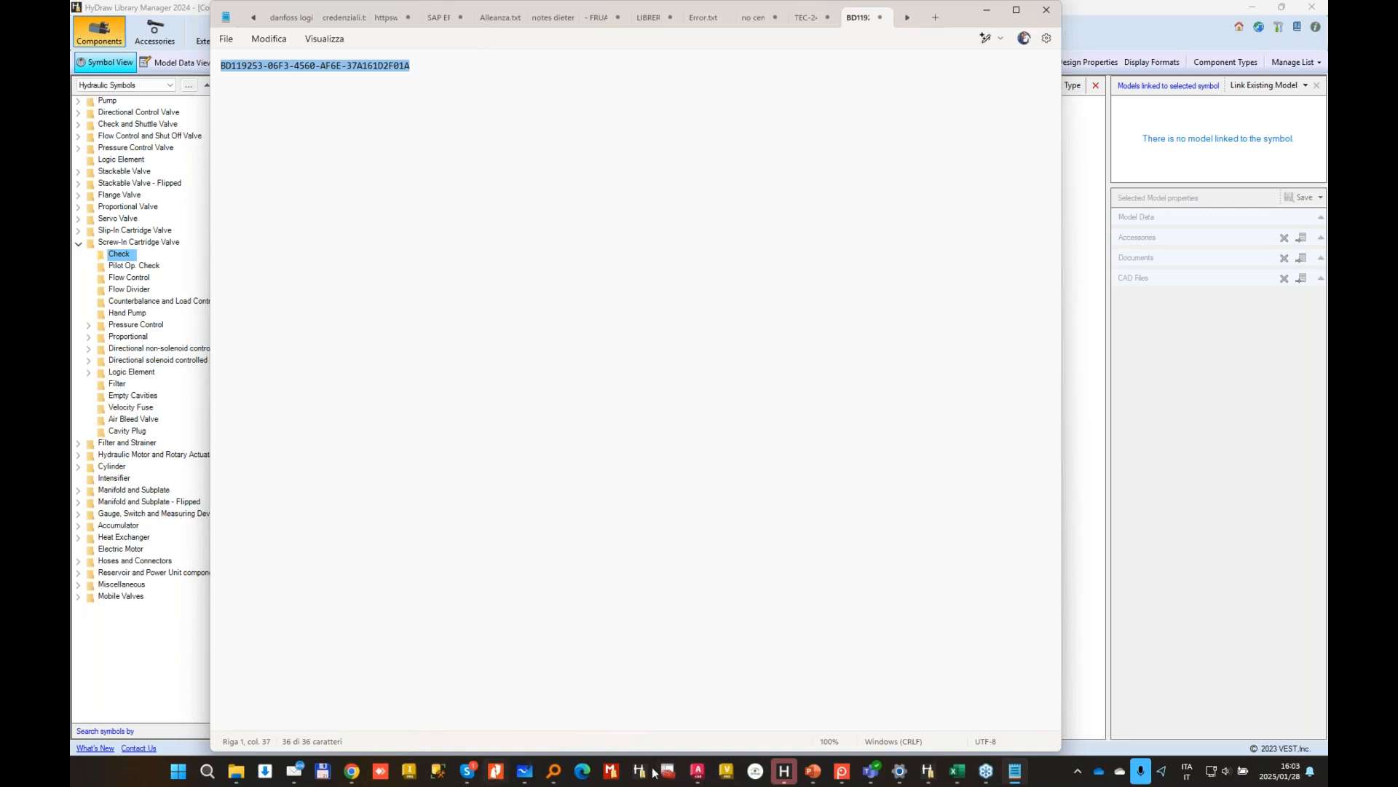
Step: Search in Everything for the file BD119253-06F3-4560-AF6E-37A161D2F01A.dwg
{"action": "left_click", "coordinate": [557, 772]}
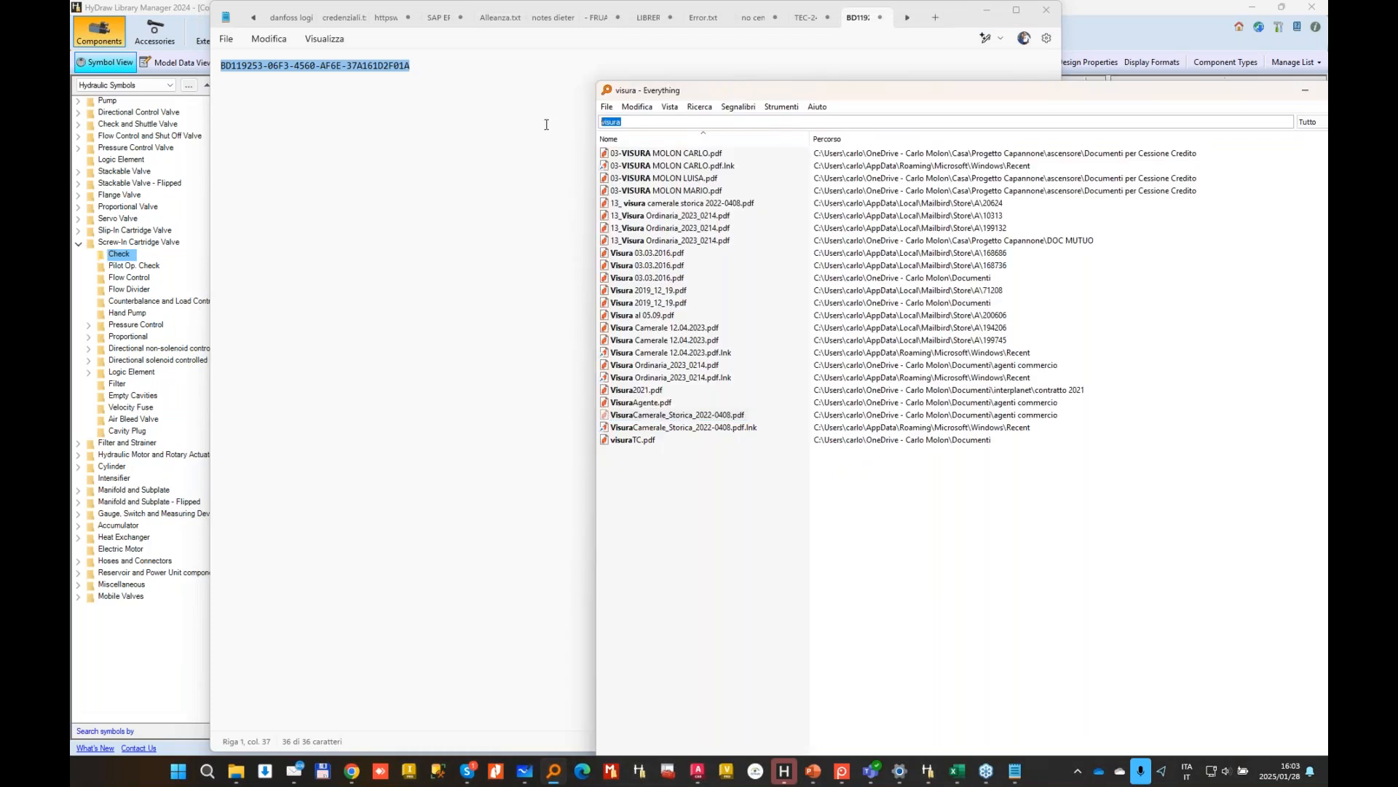
{"action": "key", "text": "ctrl+v"}
{"action": "type", "text": ".dwg"}
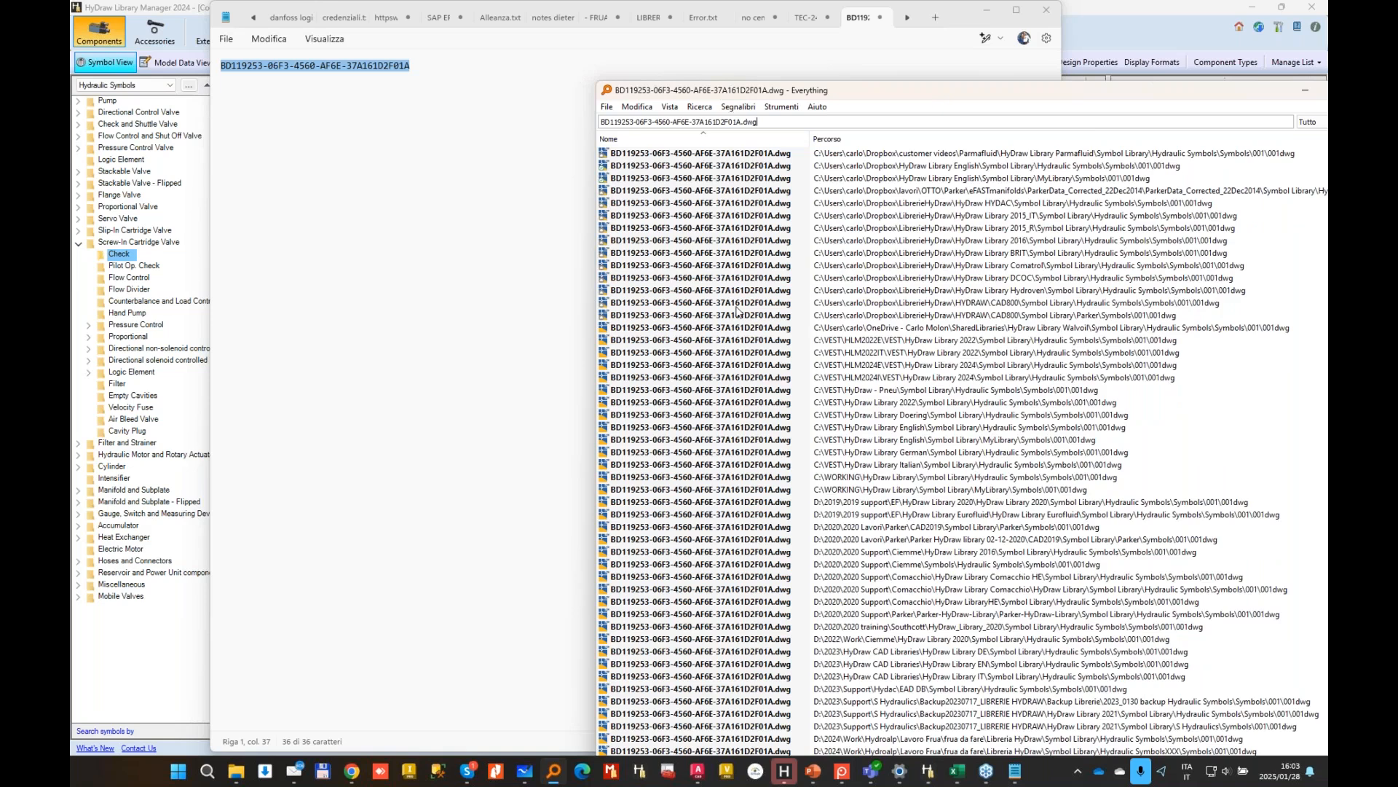
{"action": "scroll", "coordinate": [737, 310], "scroll_direction": "down", "scroll_amount": 7}
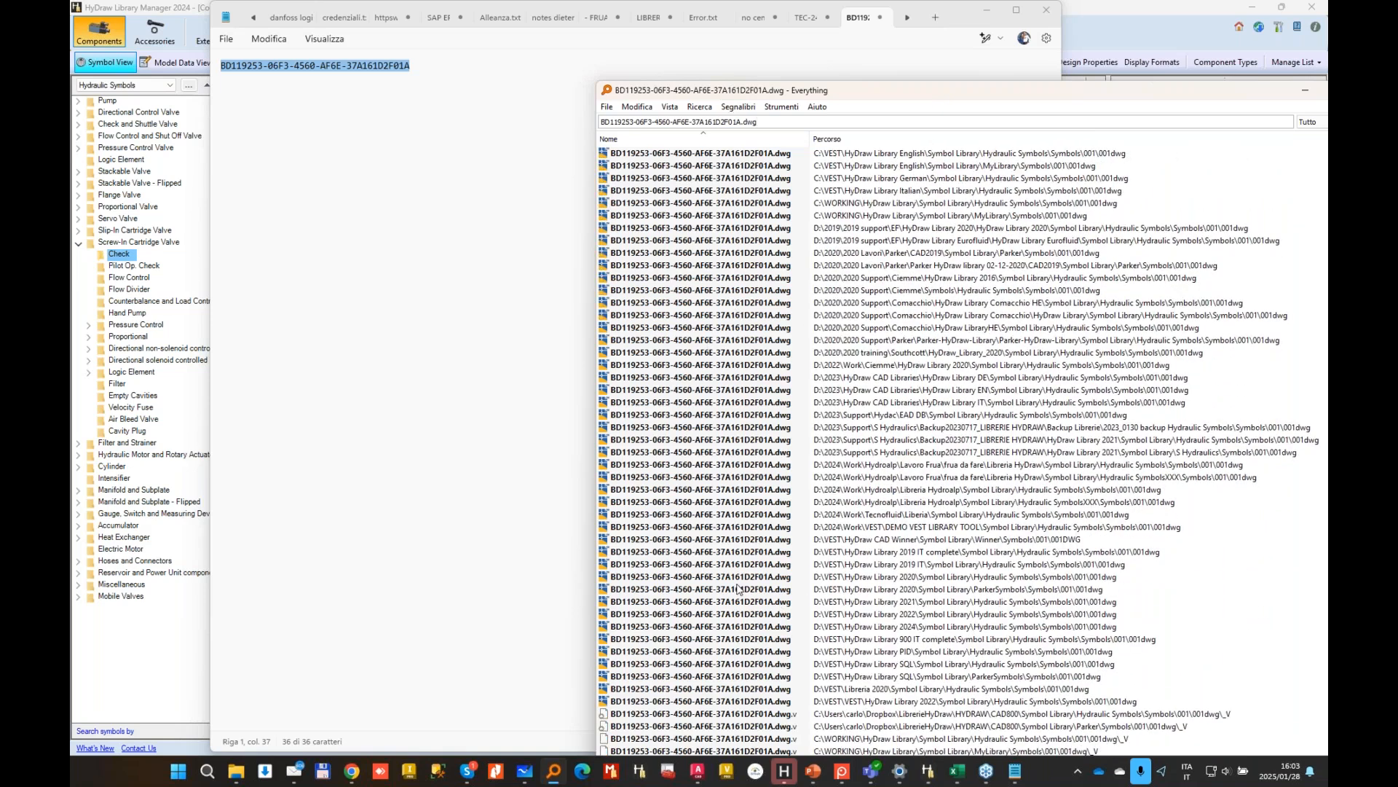
Step: View the symbol's DWG file from the Libreria Hydroalp folder in HyDraw CAD, close the drawing and return to HyDraw Library Manager
{"action": "left_click", "coordinate": [656, 590]}
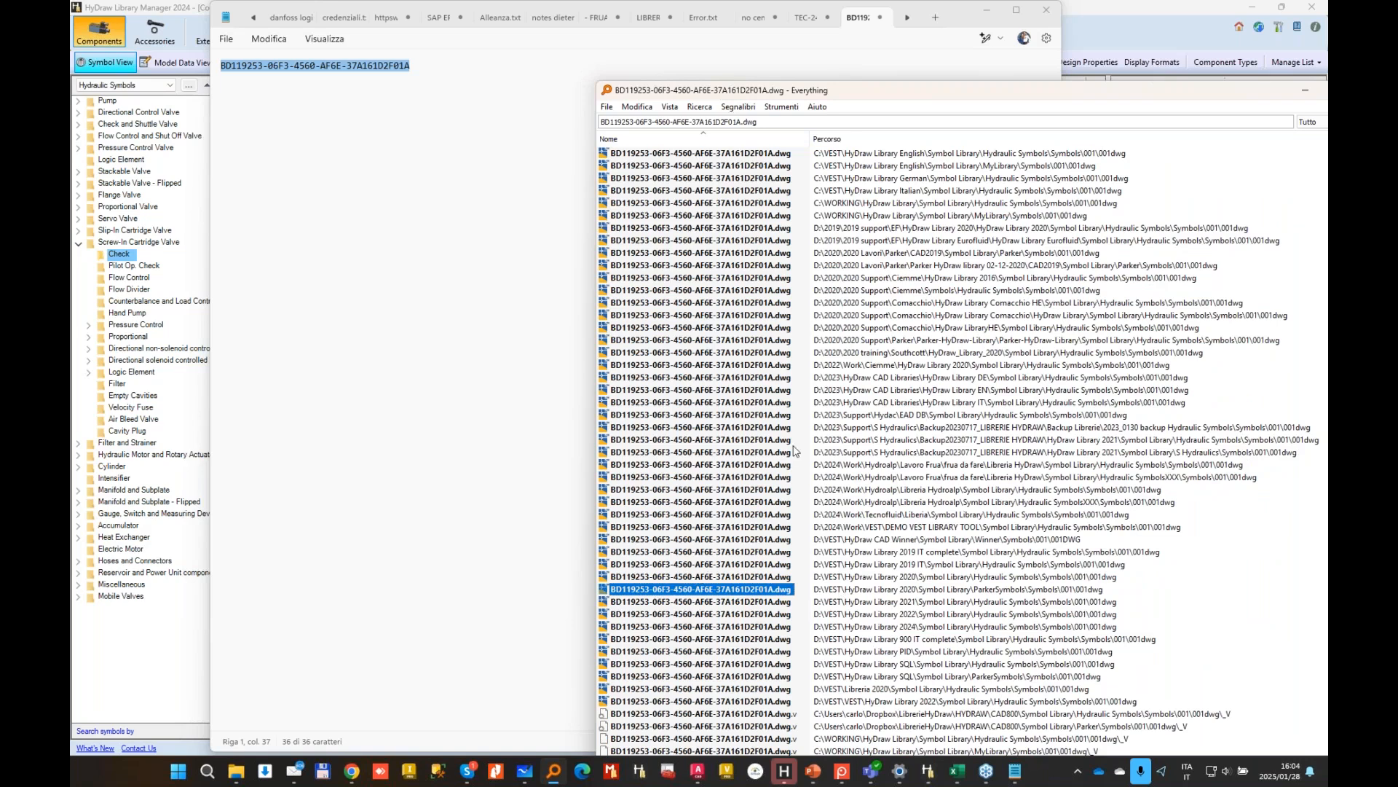
{"action": "left_click", "coordinate": [716, 503]}
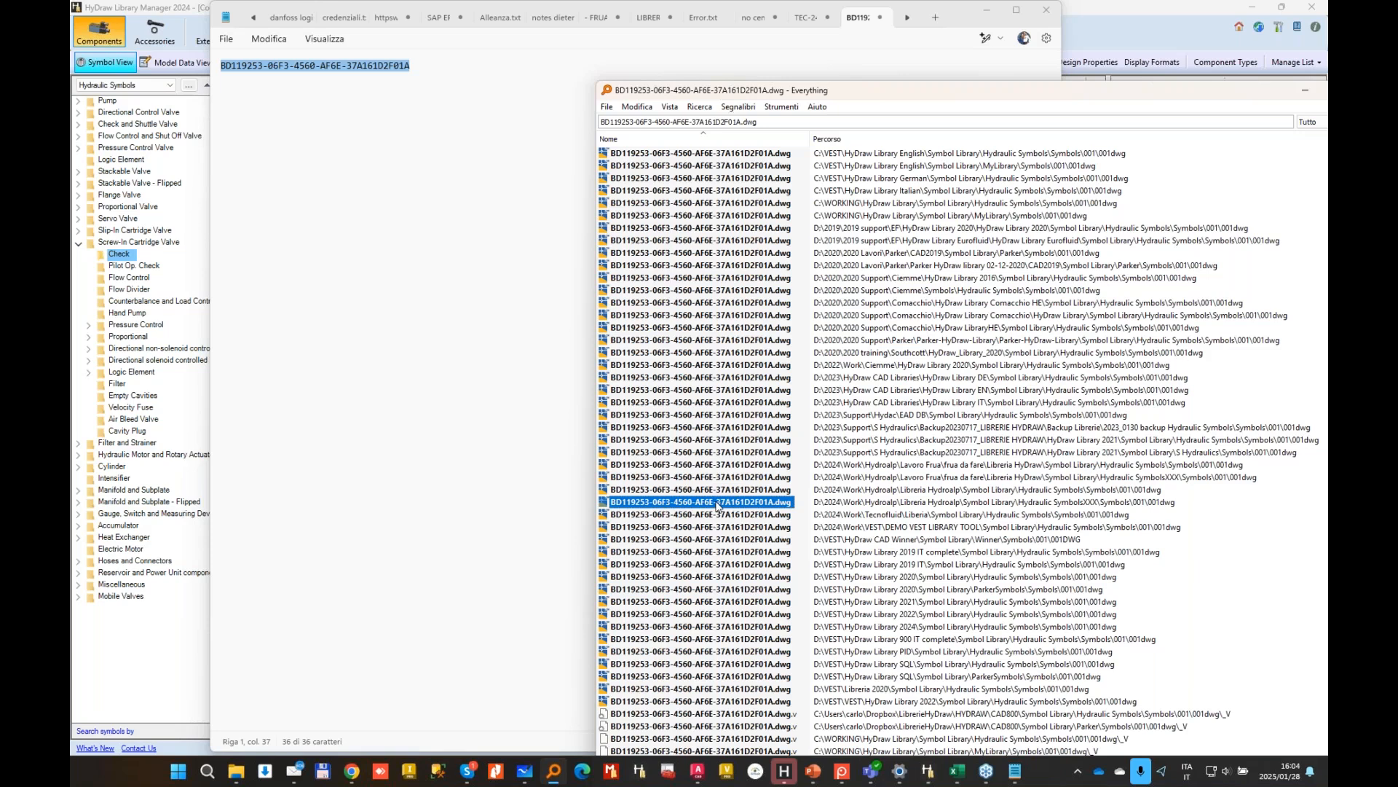
{"action": "double_click", "coordinate": [718, 503]}
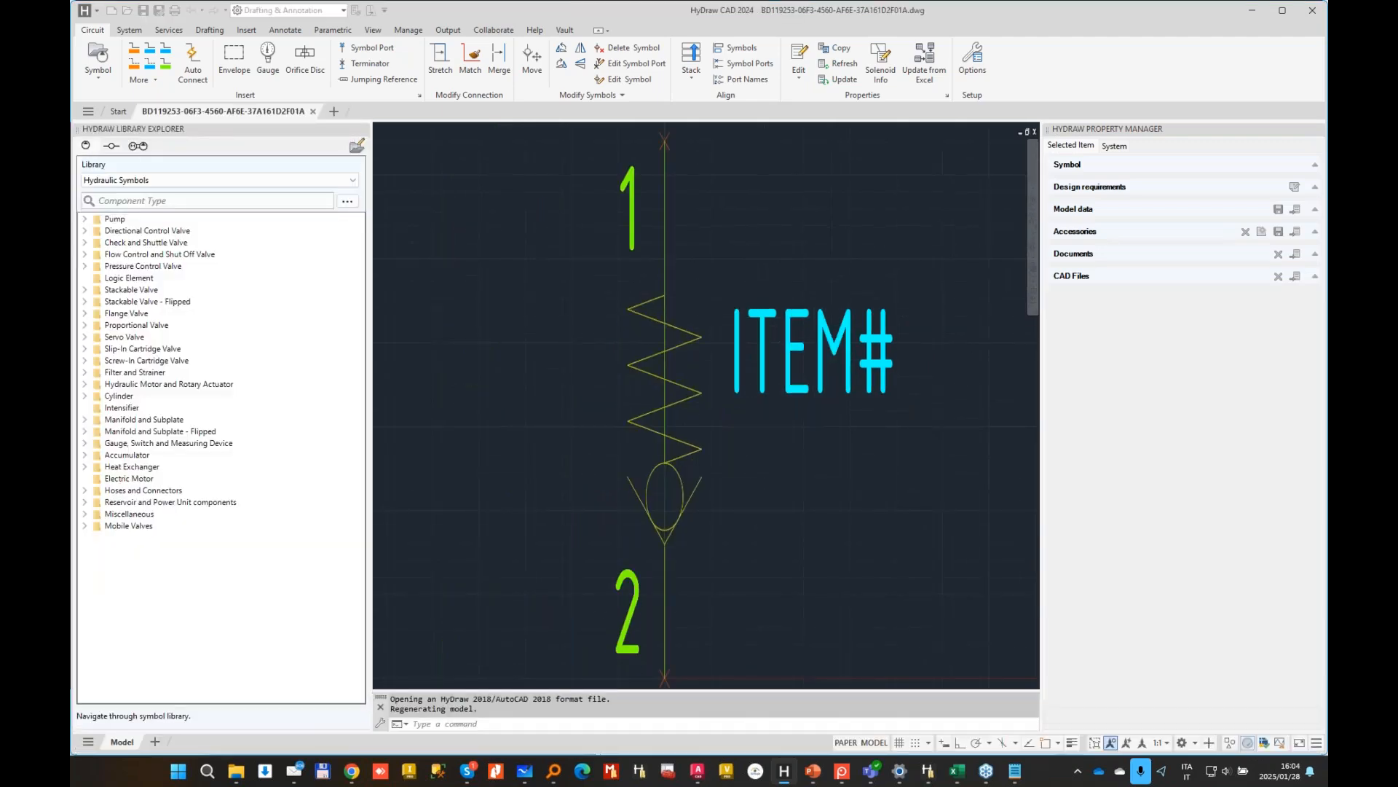
{"action": "left_click", "coordinate": [313, 111]}
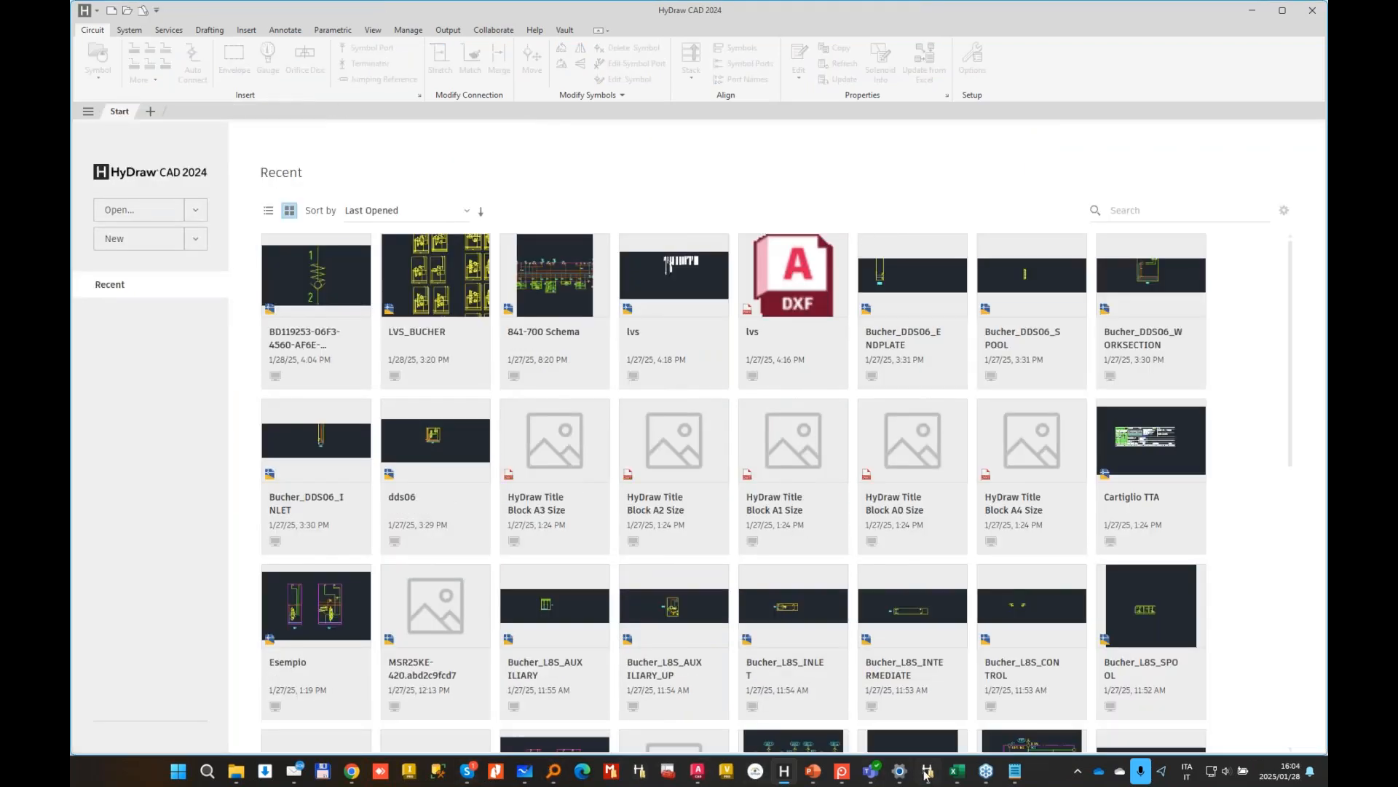
{"action": "left_click", "coordinate": [929, 774]}
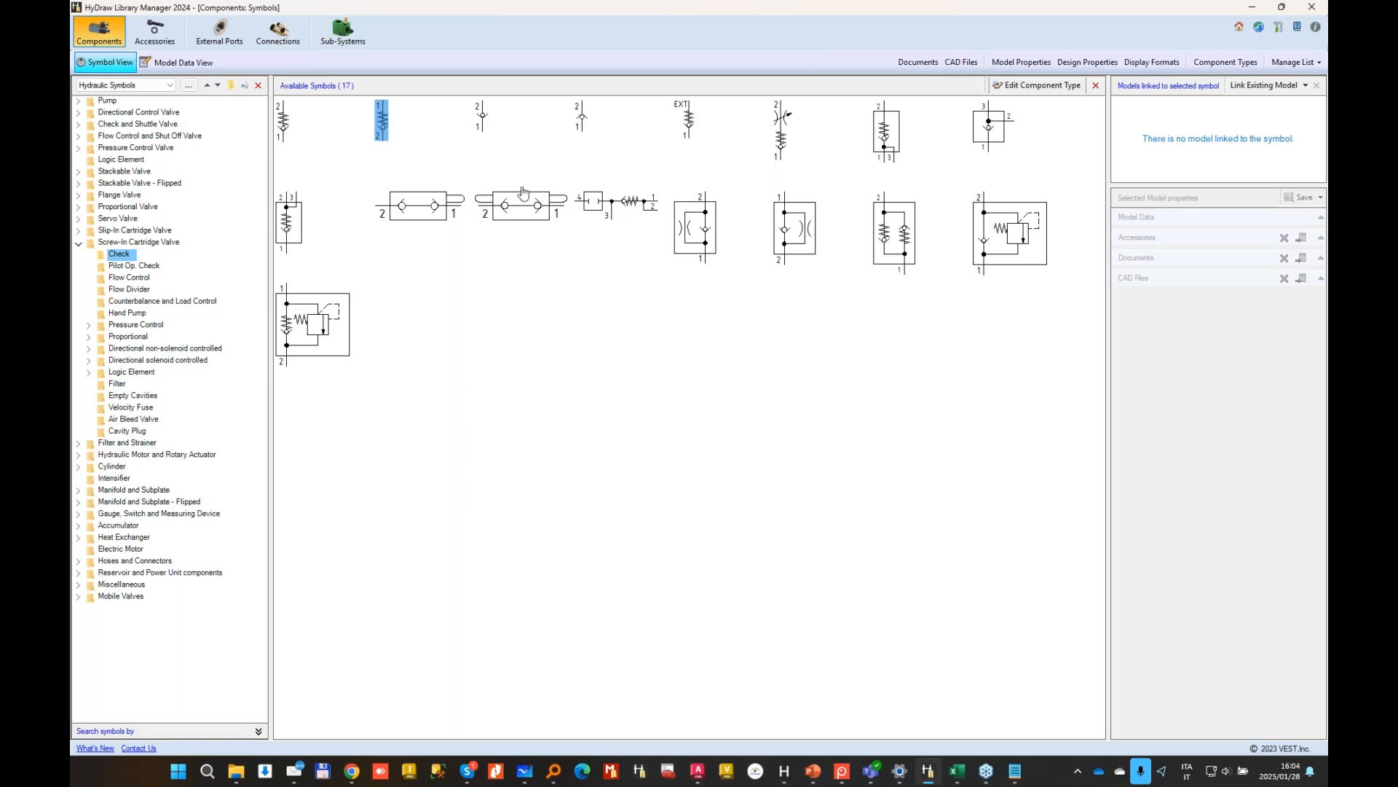
Step: Switch back to Everything and change the search extension from dwg to gif for the same symbol identifier
{"action": "mouse_move", "coordinate": [554, 772]}
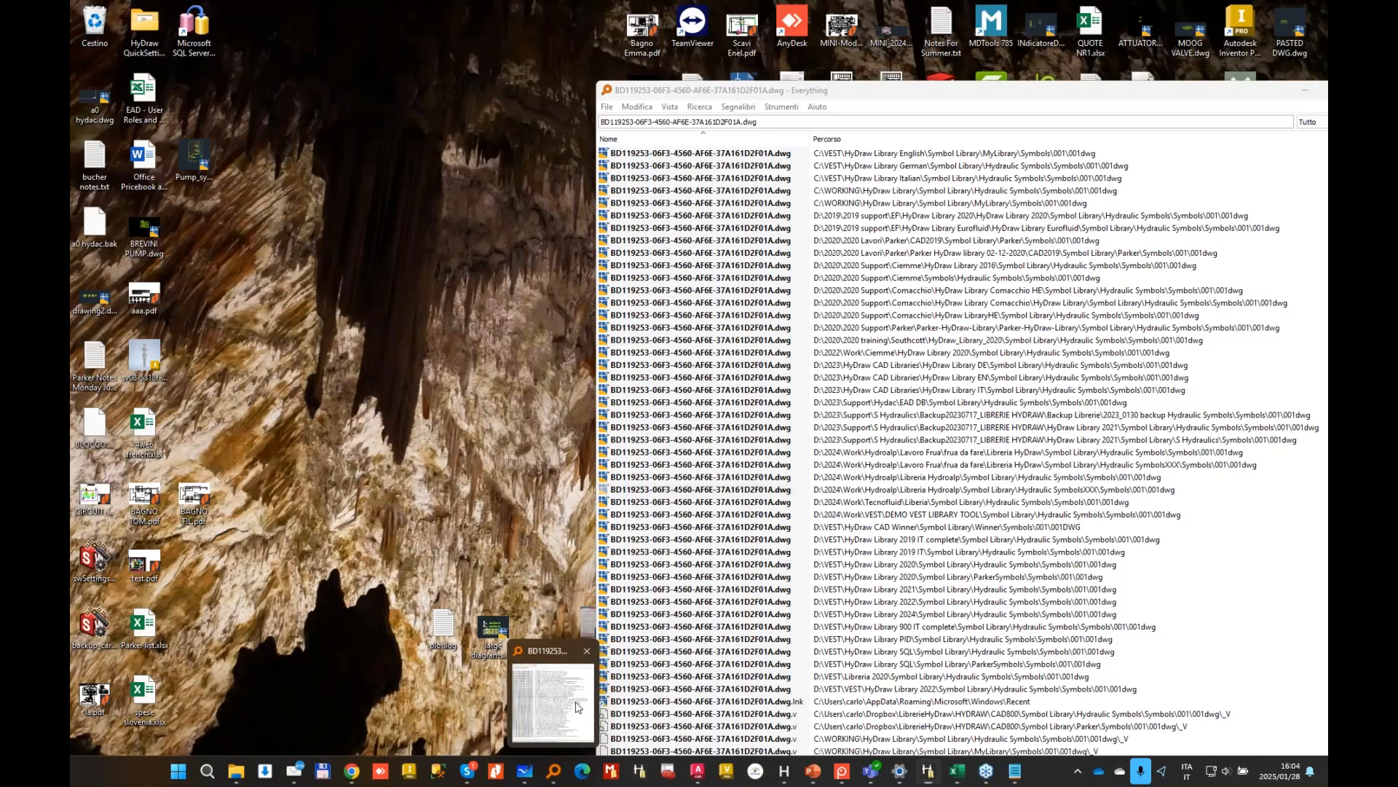
{"action": "left_click", "coordinate": [578, 708]}
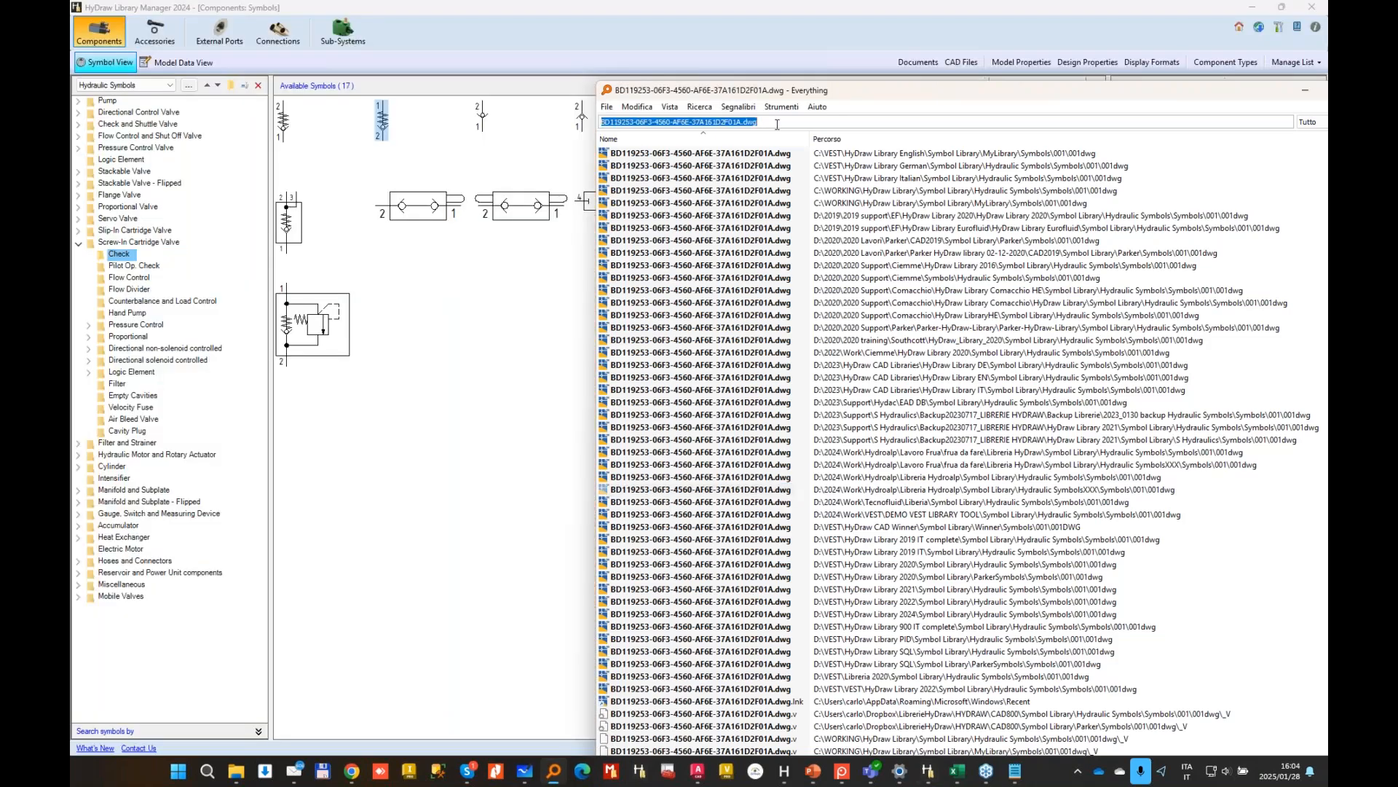
{"action": "key", "text": "BackSpace"}
{"action": "key", "text": "BackSpace"}
{"action": "key", "text": "BackSpace"}
{"action": "type", "text": "gif"}
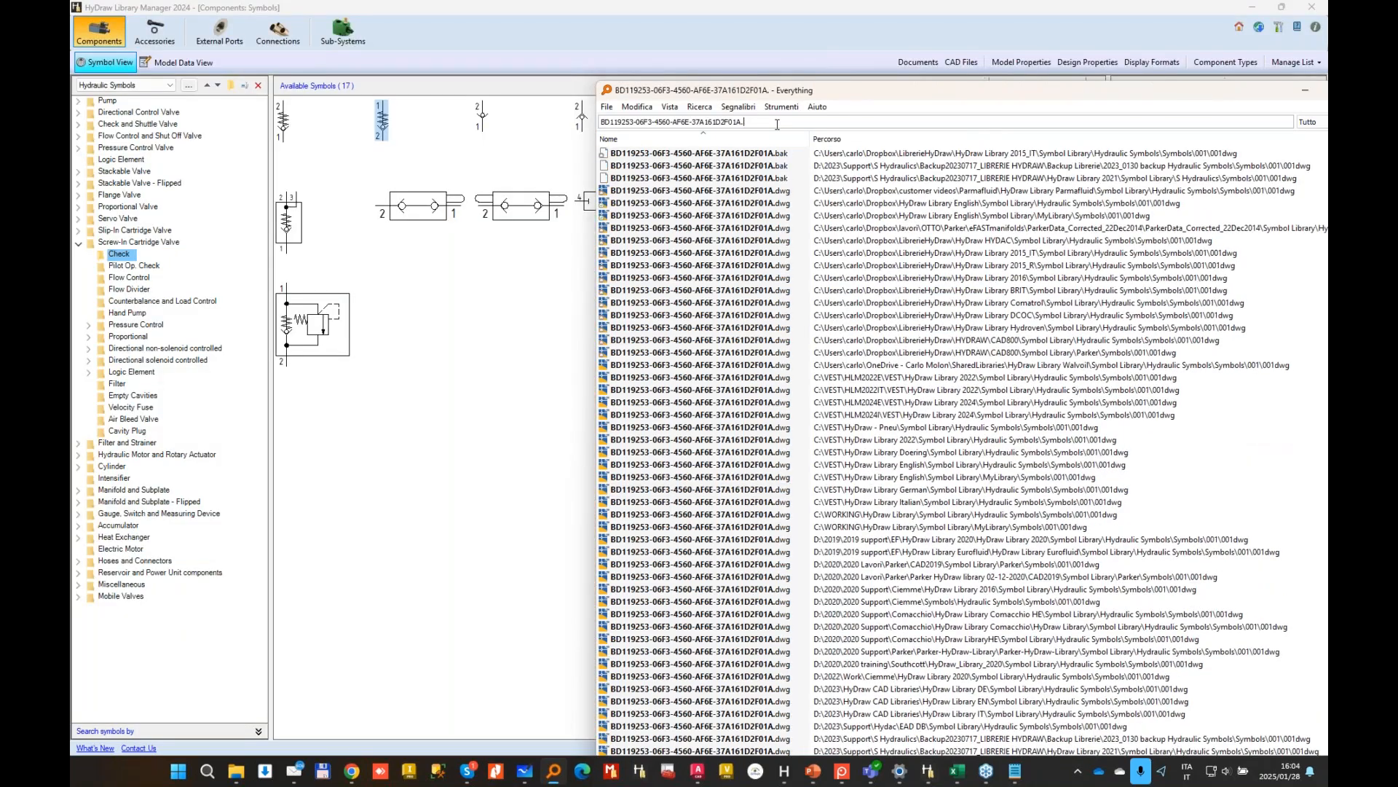
Step: View the symbol's GIF preview image from the HLM2022IT library folder, and close the image viewer
{"action": "left_click", "coordinate": [670, 367]}
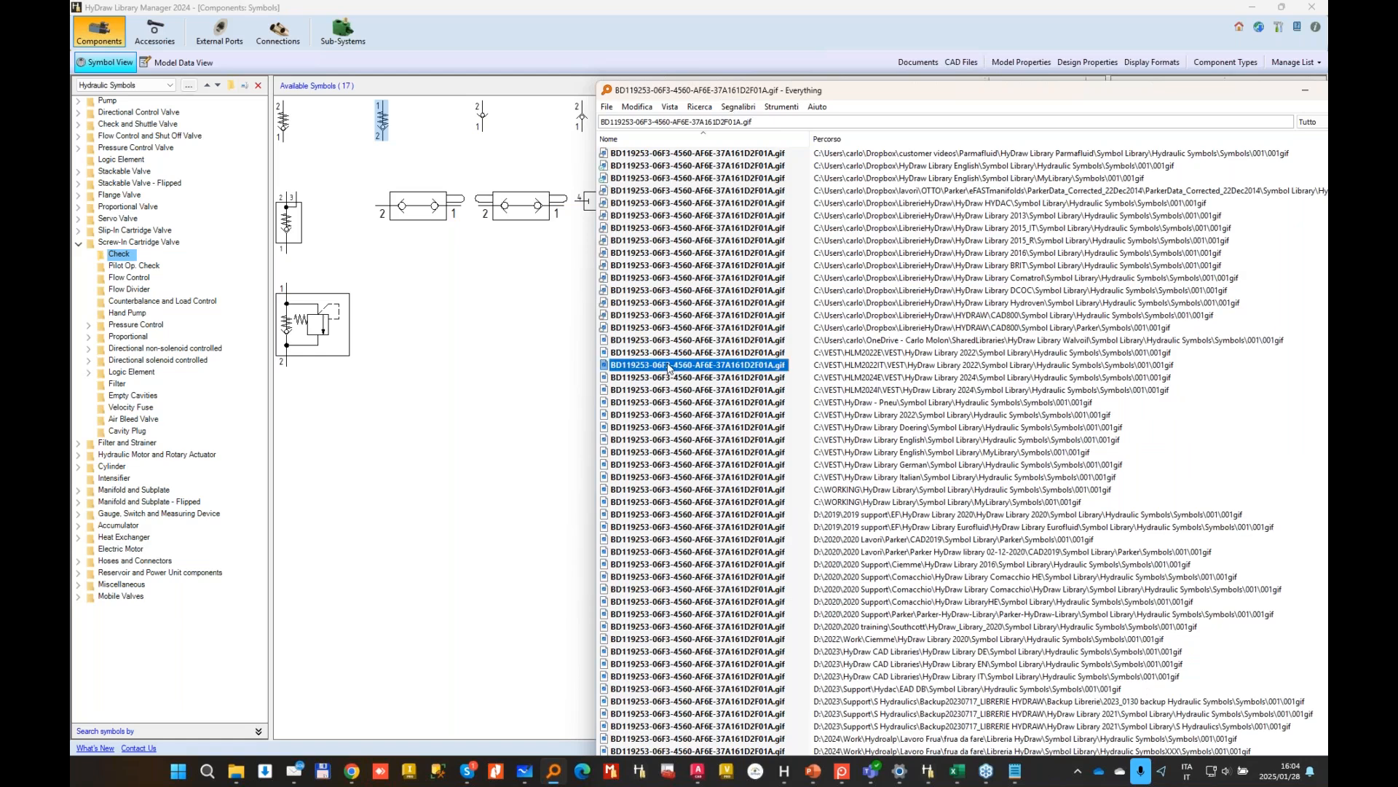
{"action": "double_click", "coordinate": [668, 366]}
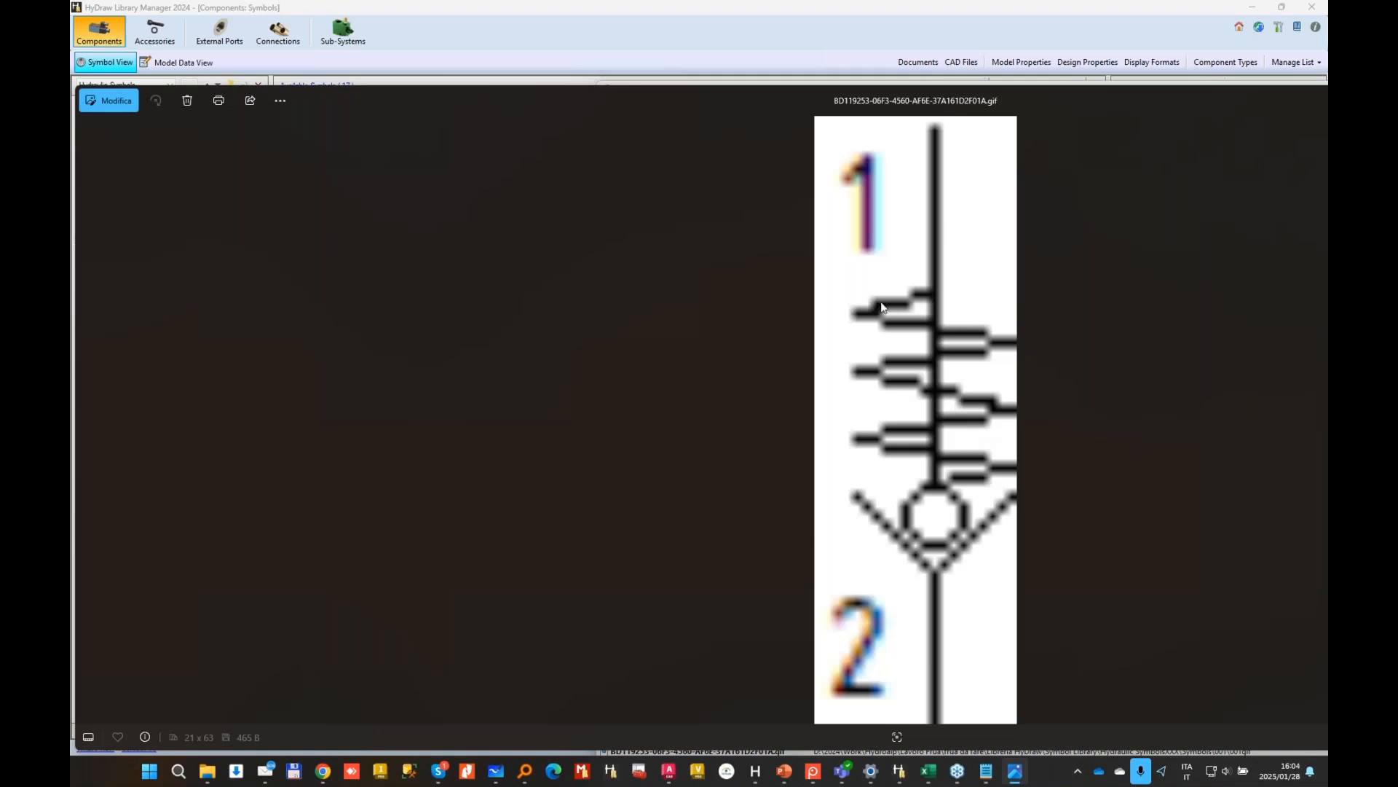
{"action": "left_click_drag", "start_coordinate": [592, 90], "coordinate": [523, 78]}
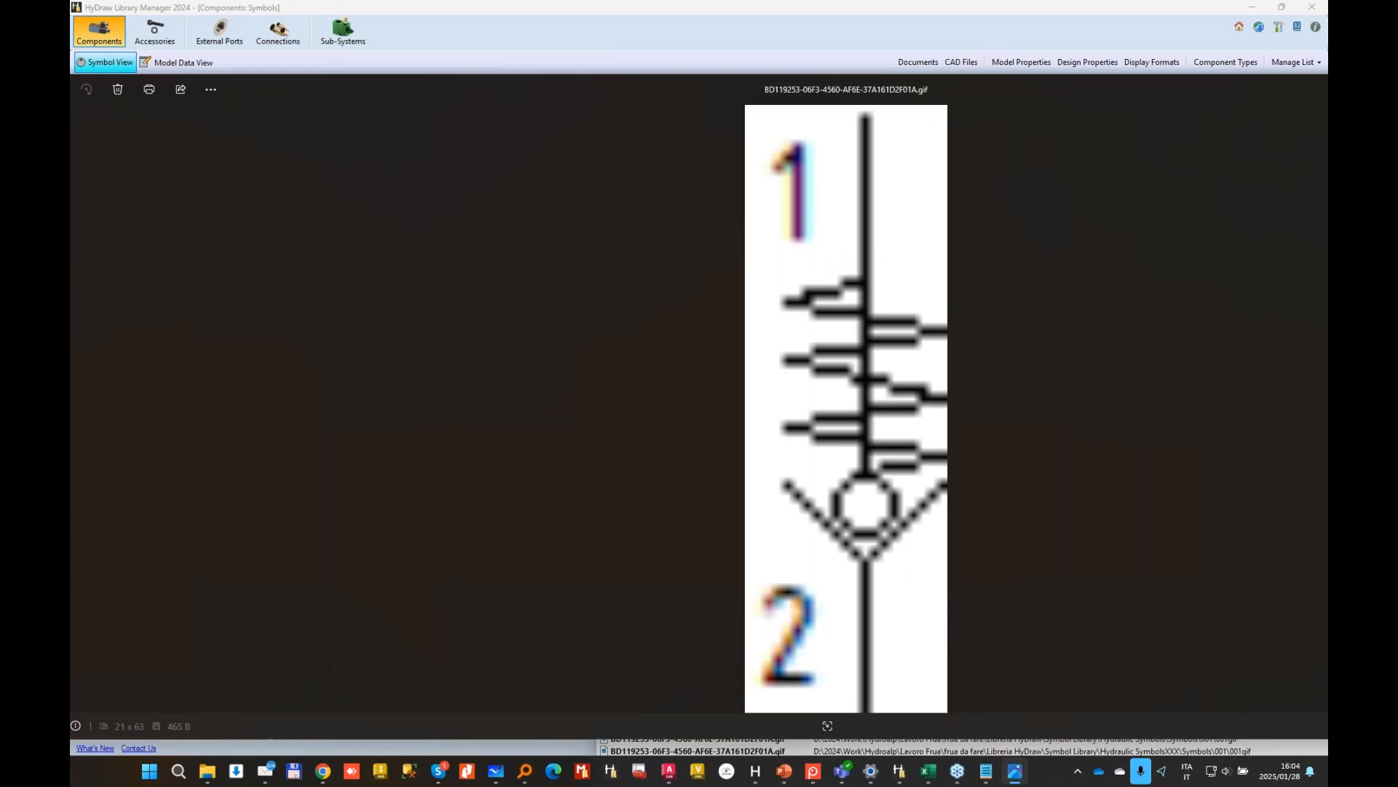
{"action": "left_click_drag", "start_coordinate": [7, 76], "coordinate": [503, 182]}
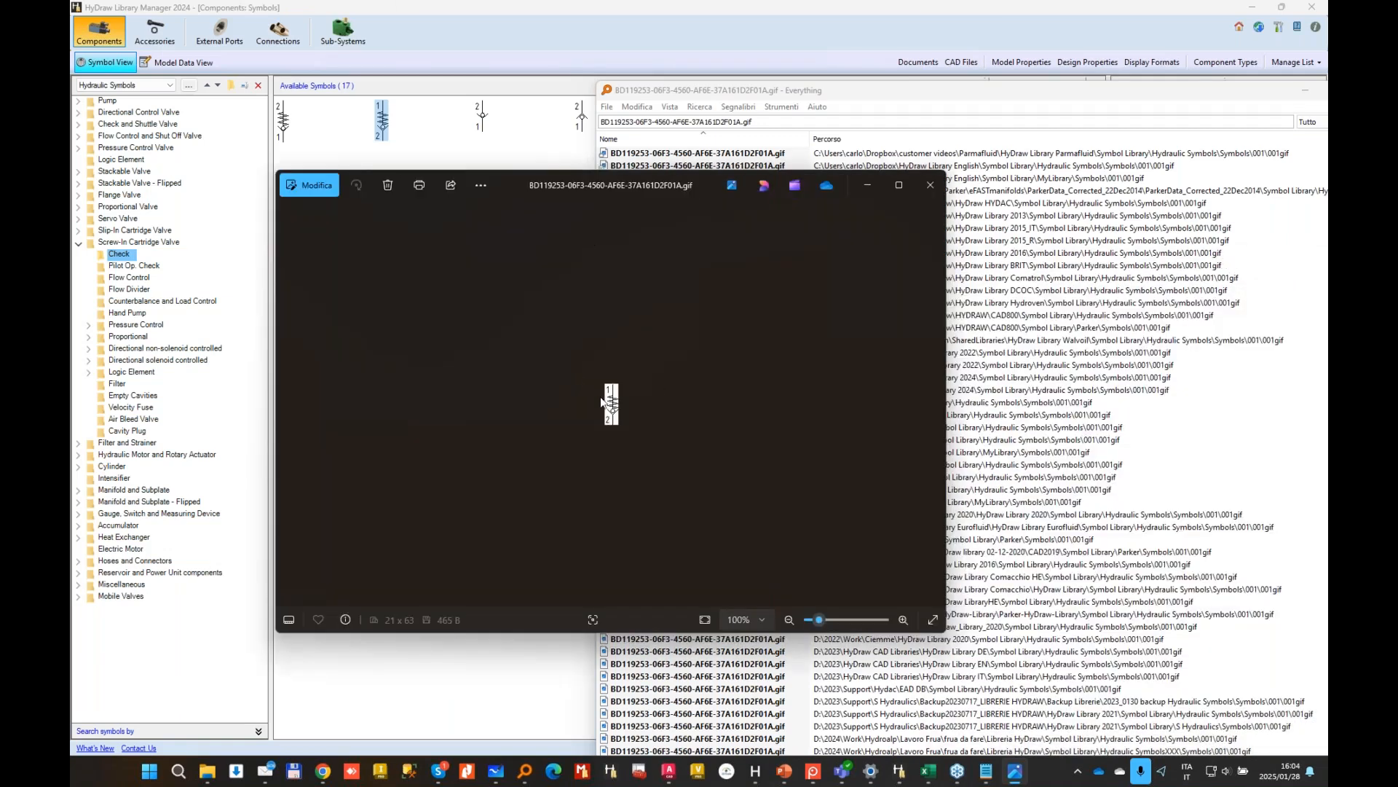
{"action": "left_click", "coordinate": [930, 183]}
Step: Close the Everything search window and clear the symbol selection in HyDraw Library Manager
{"action": "left_click_drag", "start_coordinate": [1150, 87], "coordinate": [968, 83]}
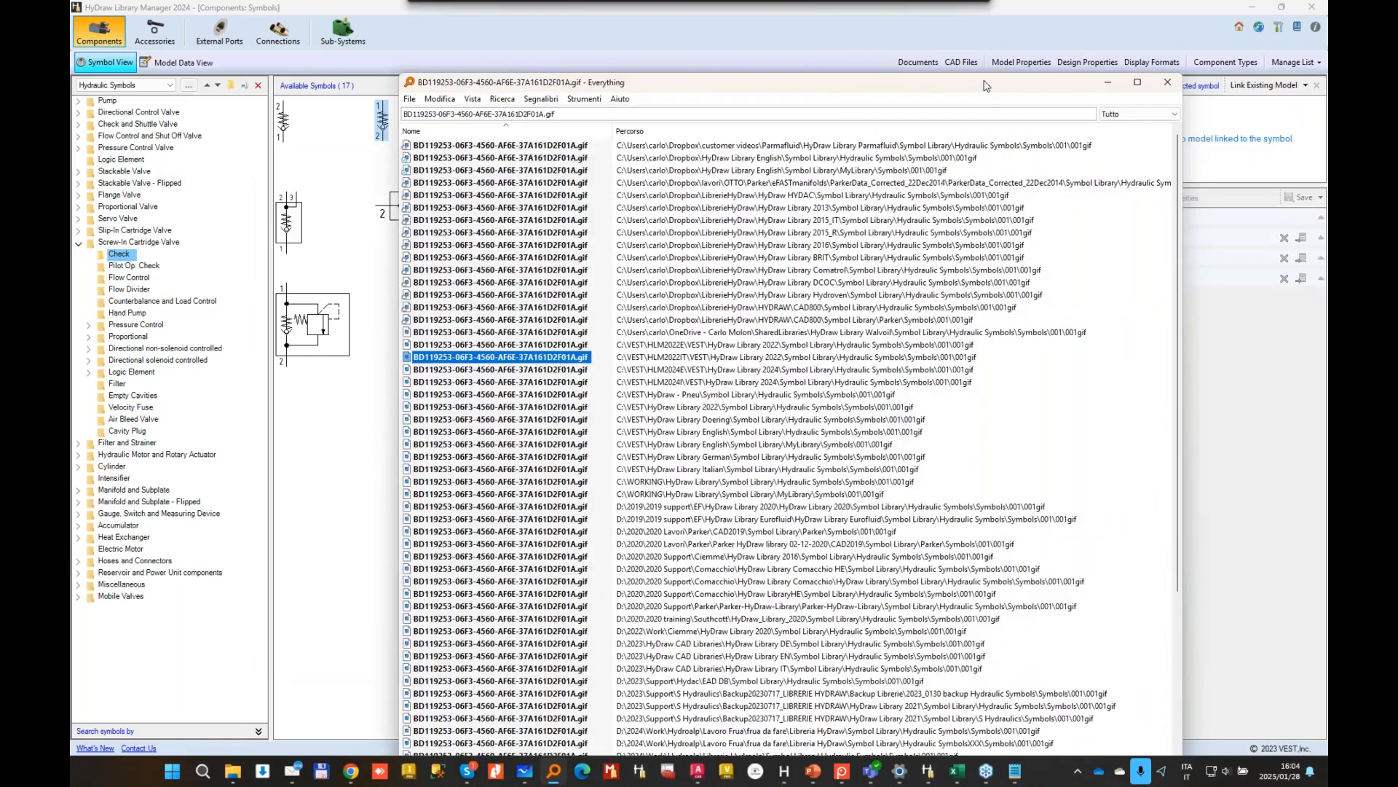
{"action": "left_click", "coordinate": [1170, 83]}
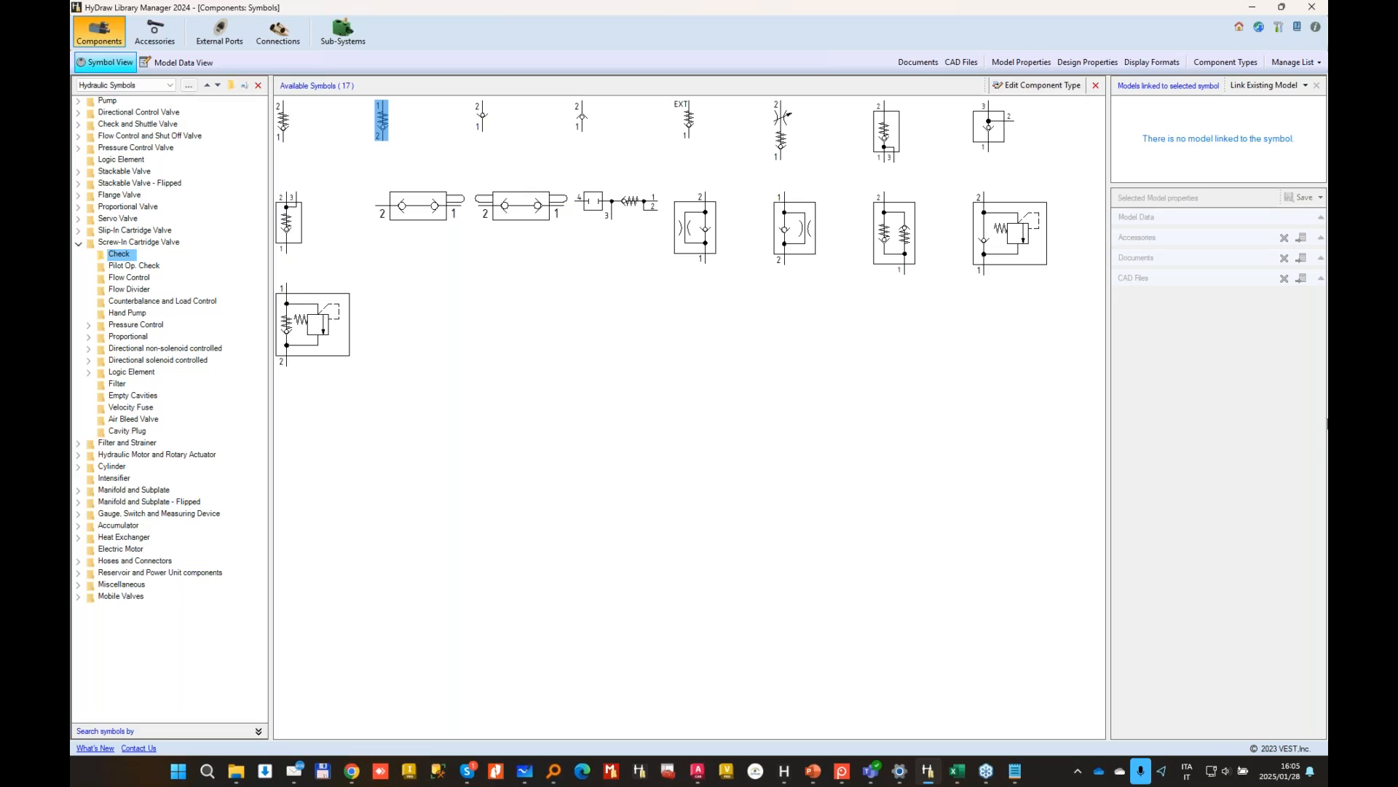
{"action": "left_click", "coordinate": [848, 369]}
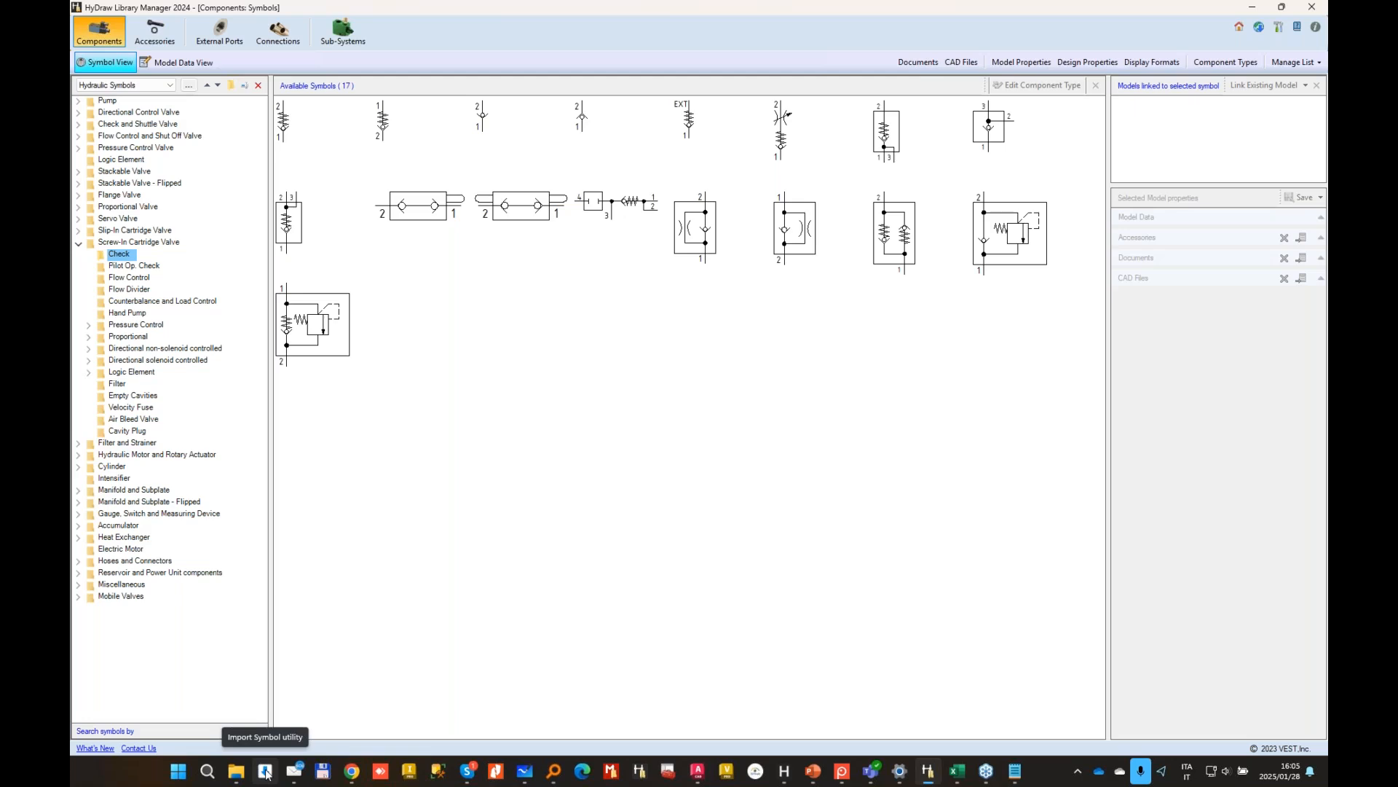
Step: Switch to File Explorer and view the contents of the Create Image Utility and Import Symbol Utility folders in VESTCustomSymbolLibraryBuildUtility_1.2
{"action": "mouse_move", "coordinate": [236, 772]}
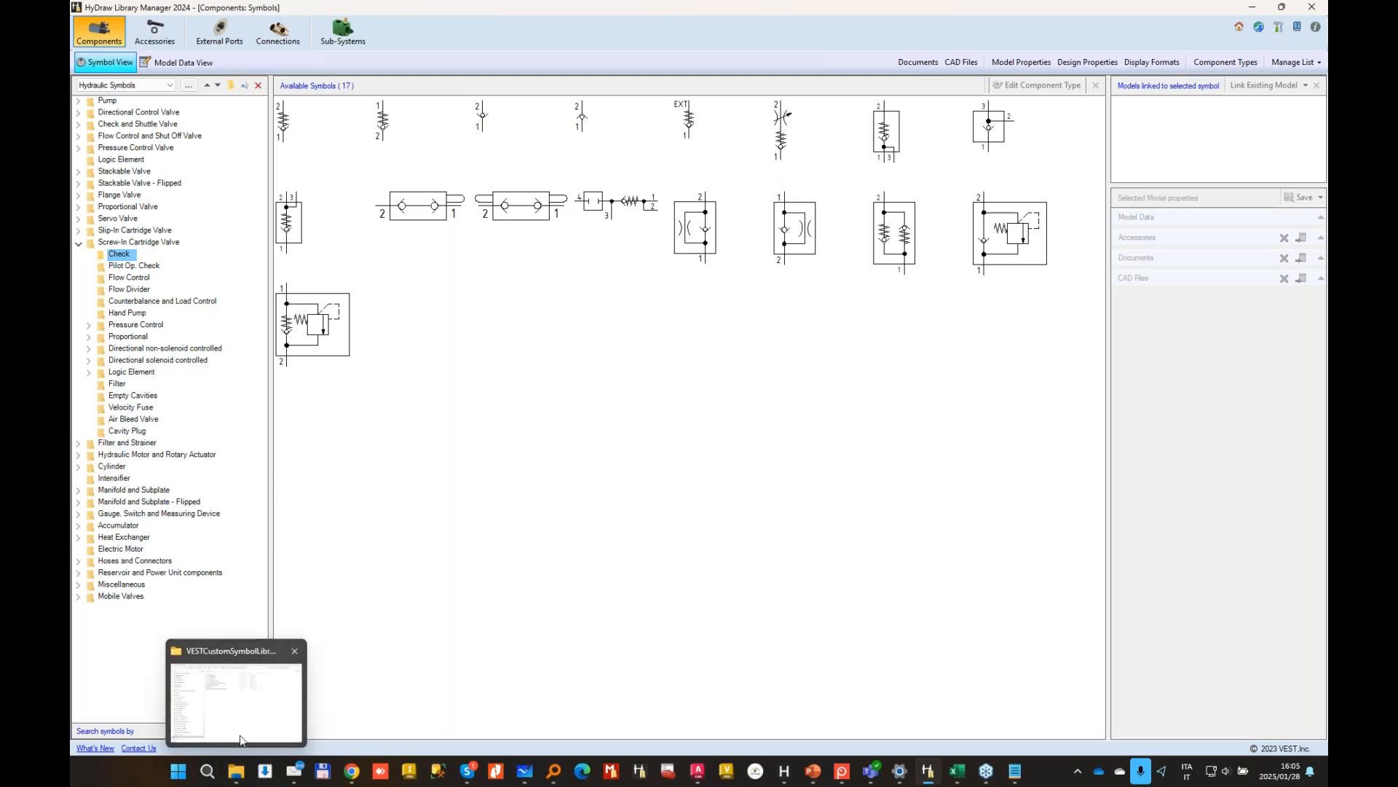
{"action": "left_click", "coordinate": [241, 739]}
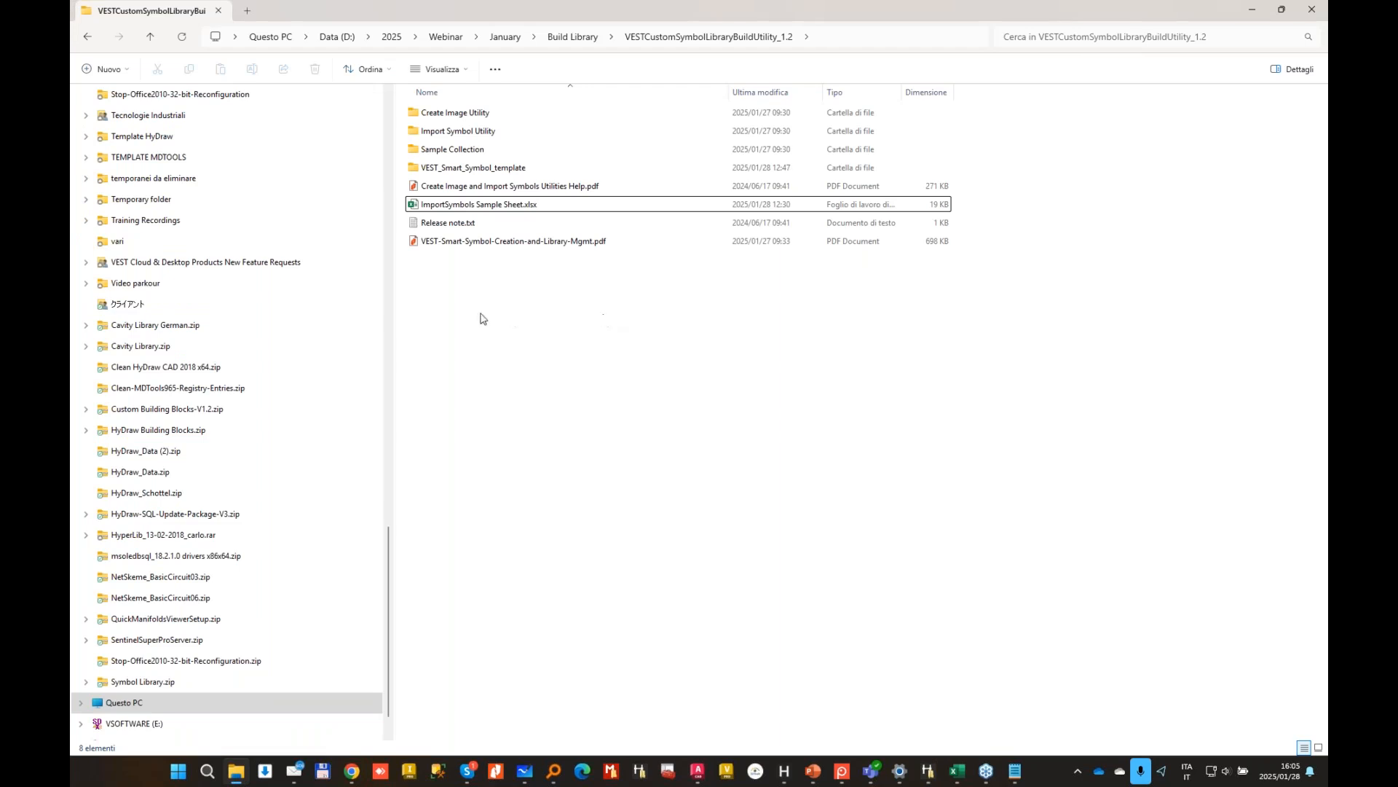
{"action": "left_click", "coordinate": [478, 114]}
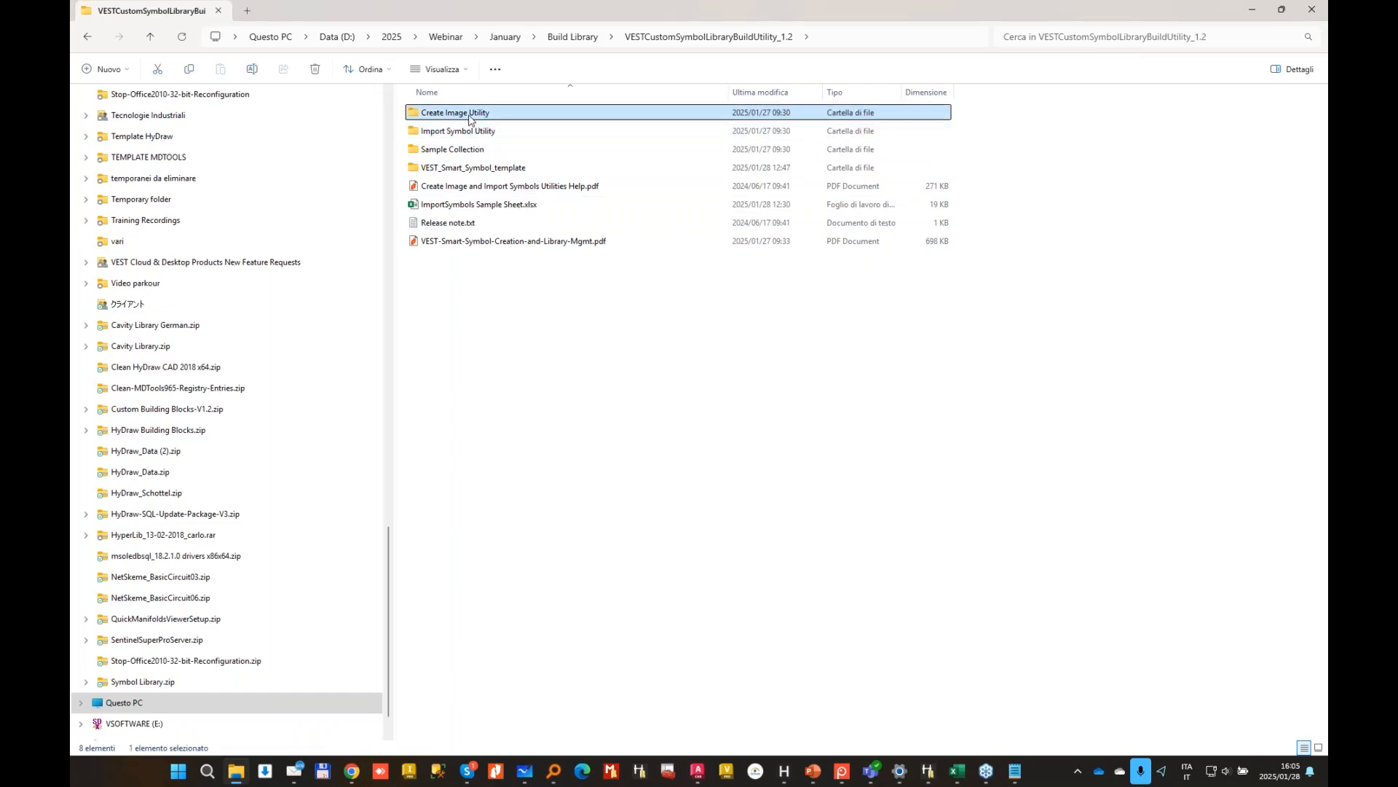
{"action": "double_click", "coordinate": [474, 117]}
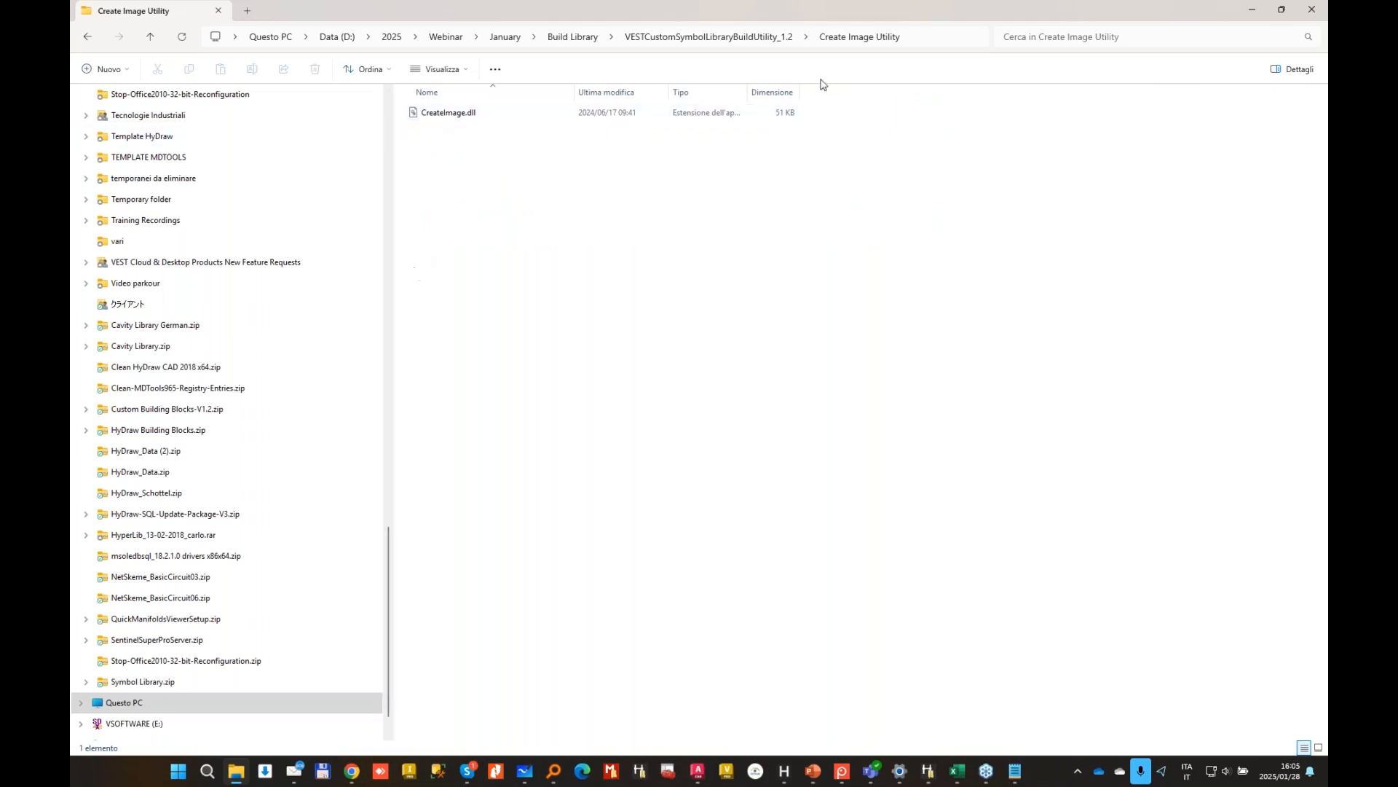
{"action": "left_click", "coordinate": [681, 38]}
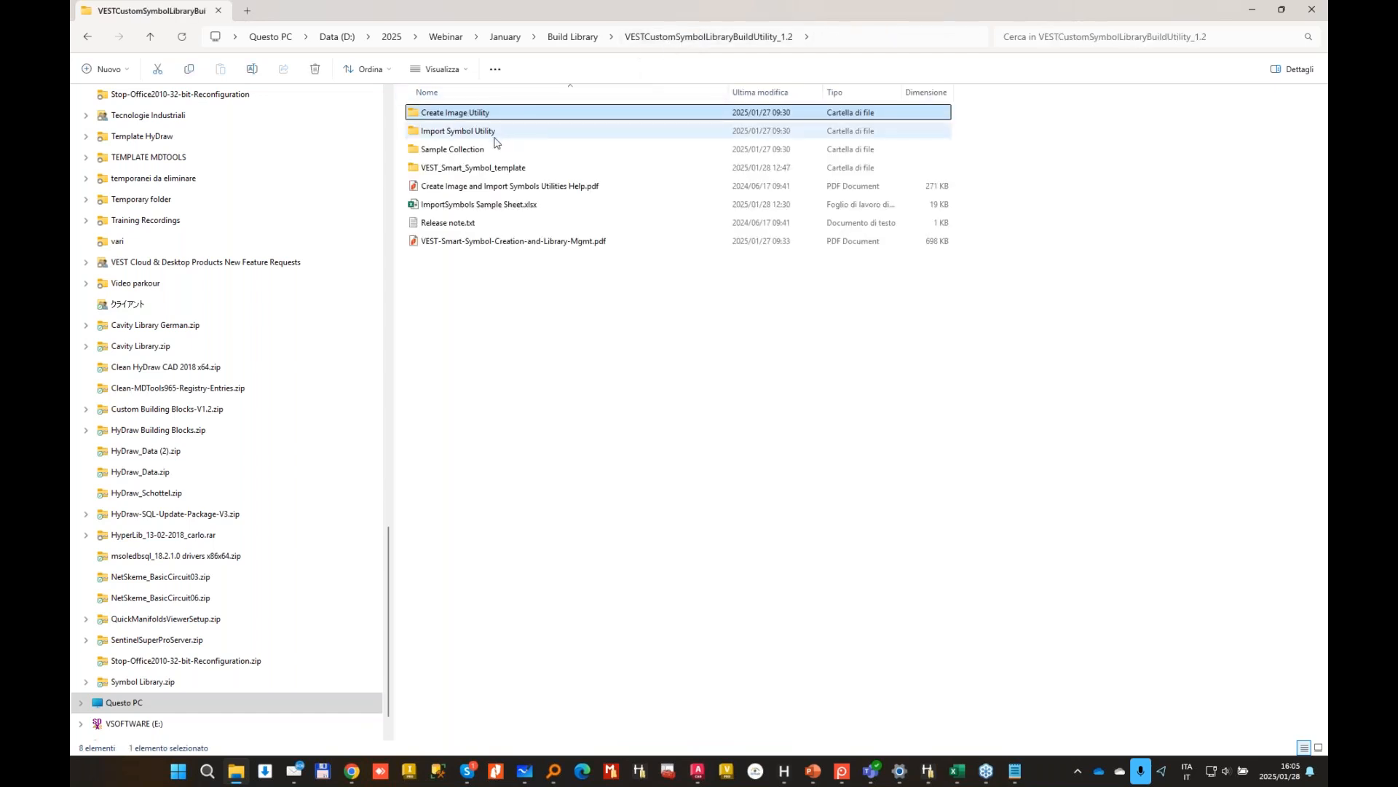
{"action": "double_click", "coordinate": [469, 133]}
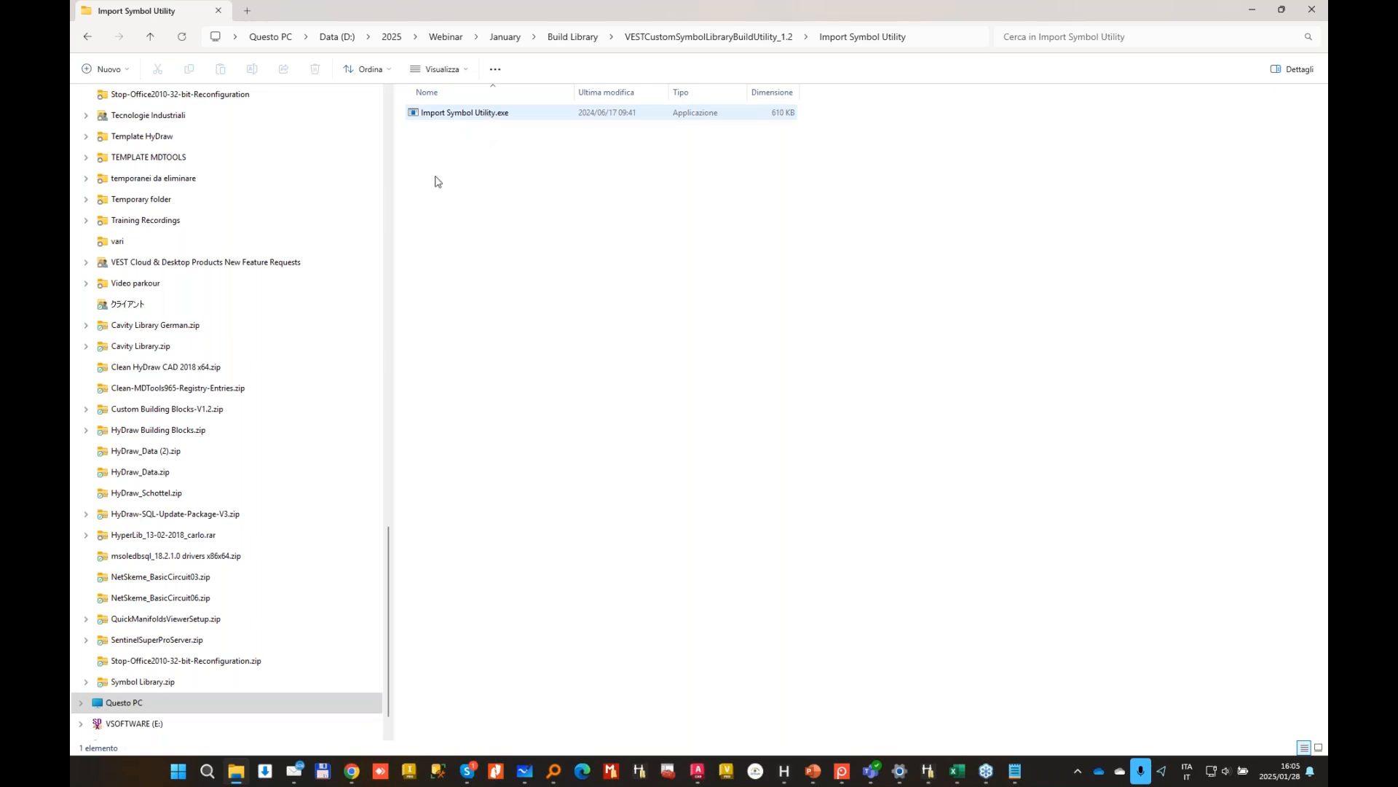
Step: Browse to Programmi\VEST\HyDraw Library Manager 2024 on drive C and locate Import Symbol Utility.exe among the program files
{"action": "left_click_drag", "start_coordinate": [386, 531], "coordinate": [408, 587]}
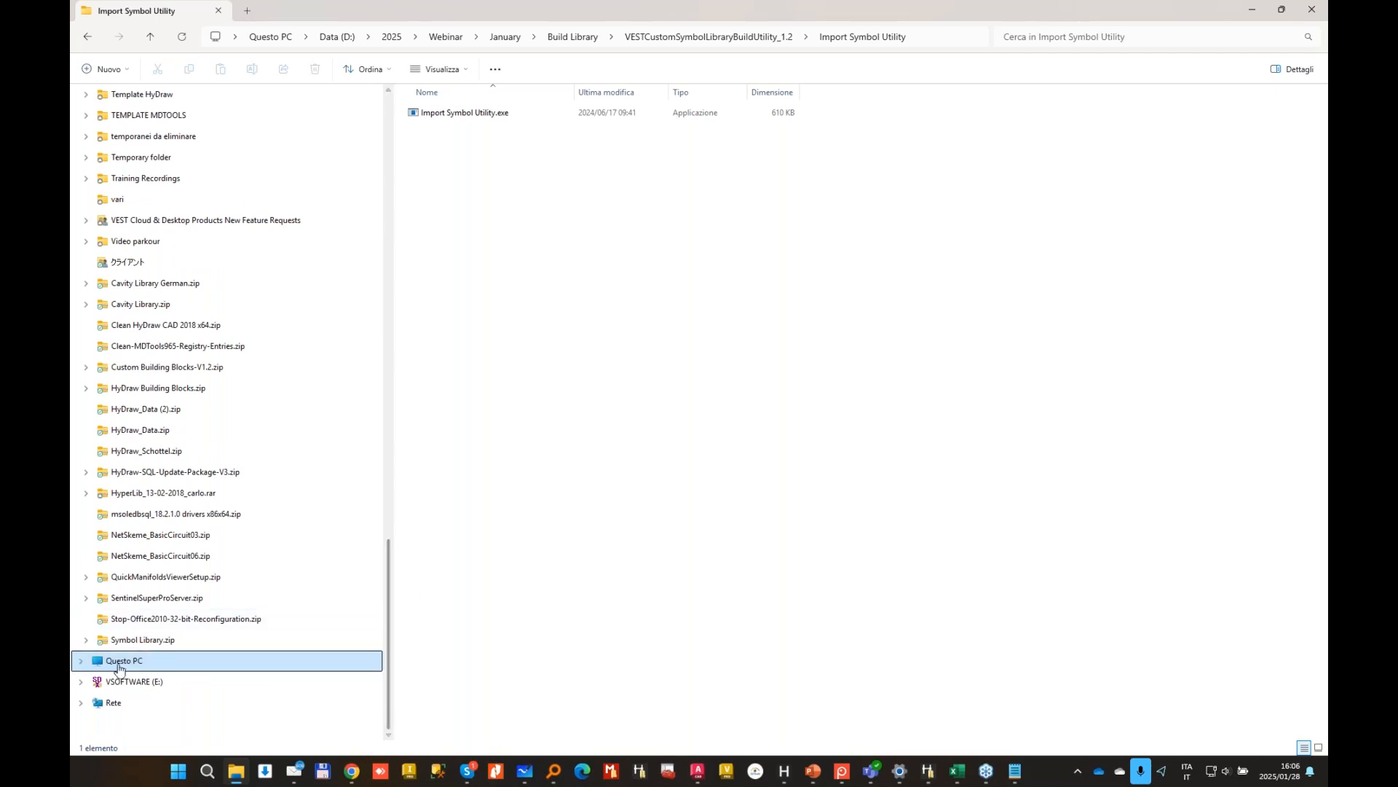
{"action": "left_click", "coordinate": [81, 661]}
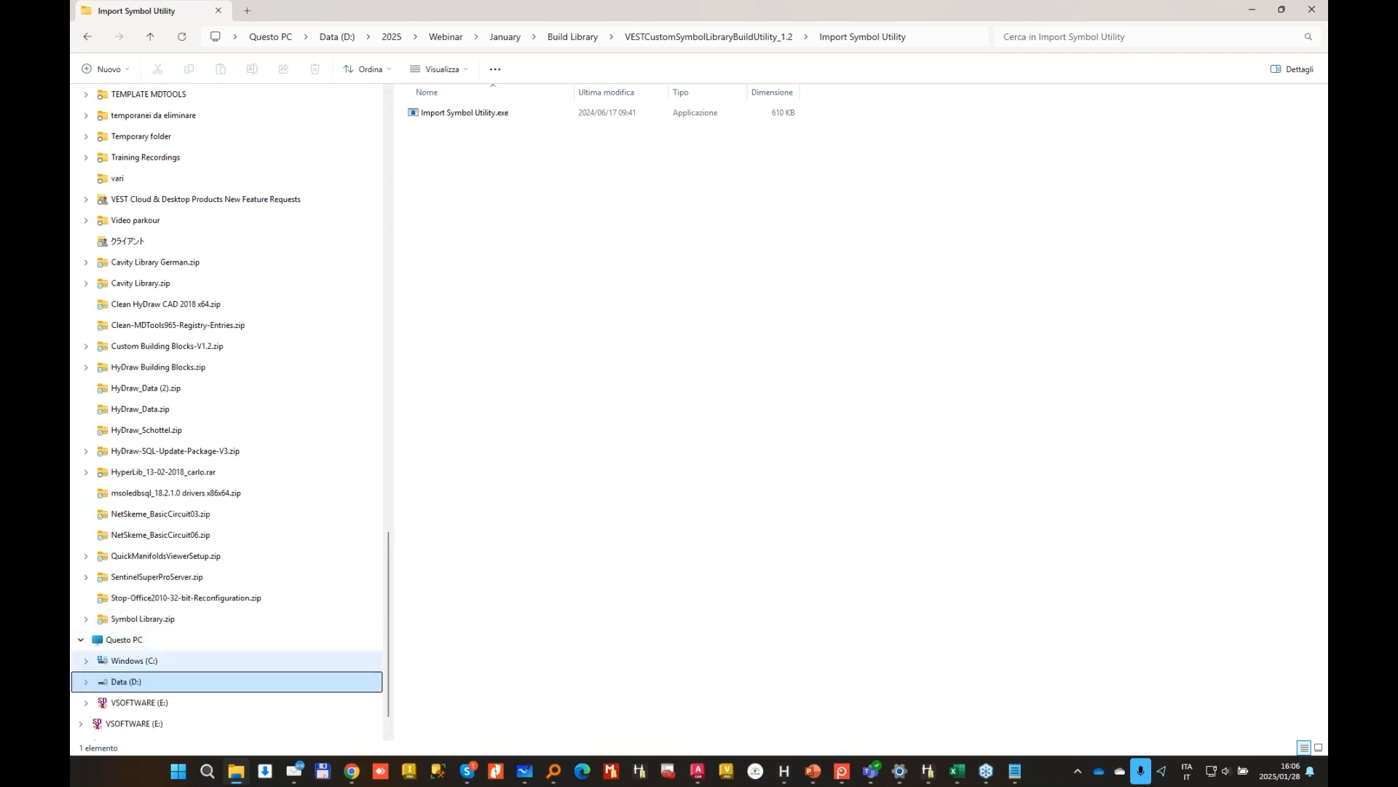
{"action": "left_click", "coordinate": [133, 660]}
{"action": "double_click", "coordinate": [474, 296]}
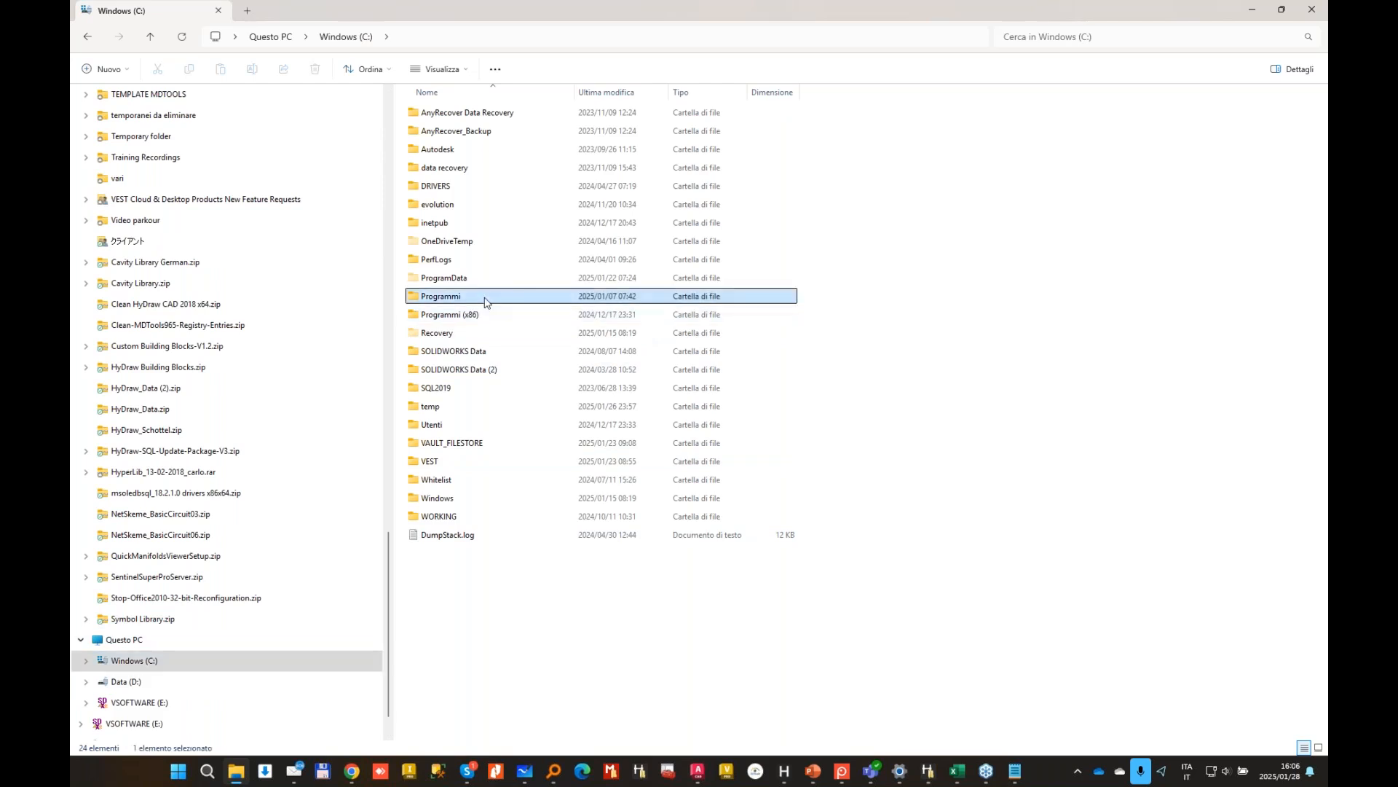
{"action": "scroll", "coordinate": [495, 554], "scroll_direction": "down", "scroll_amount": 4}
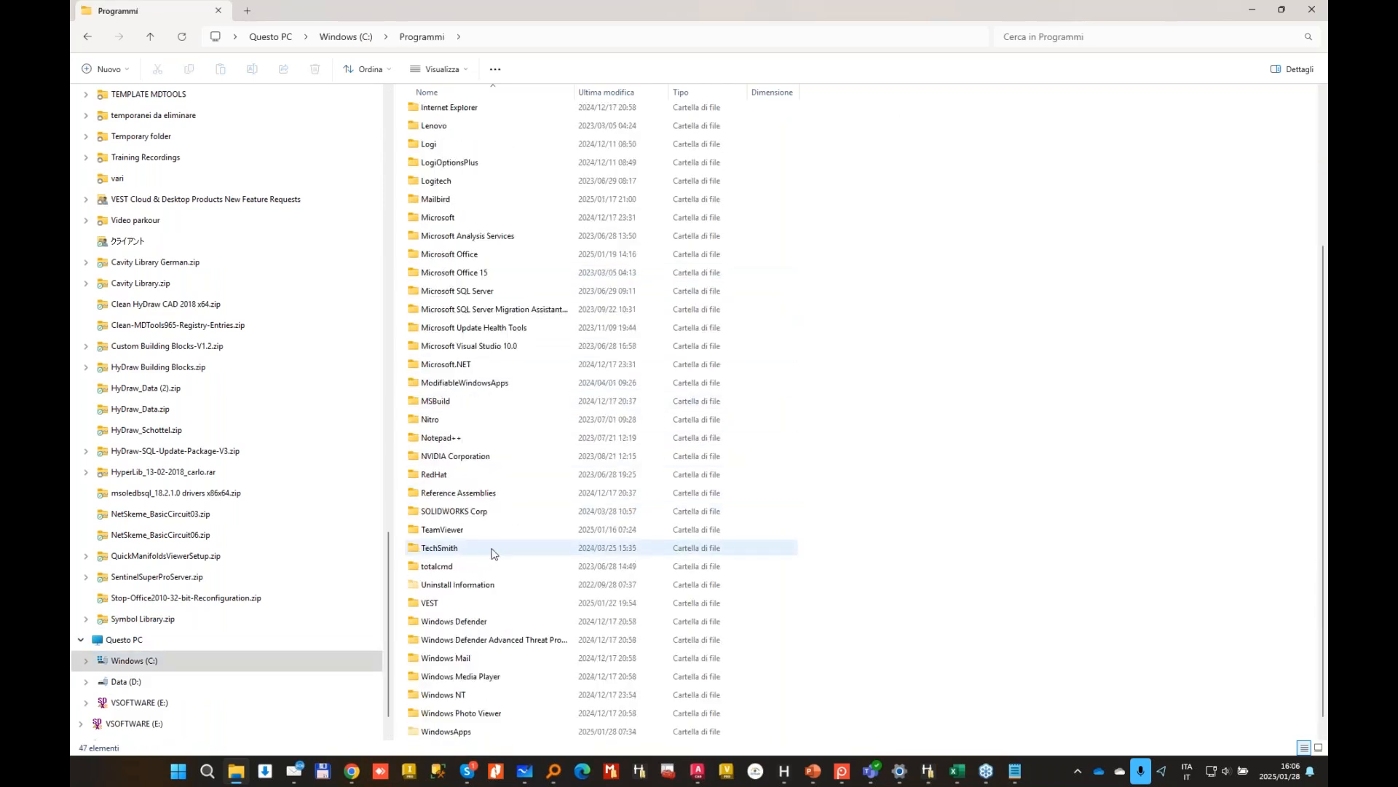
{"action": "double_click", "coordinate": [430, 588]}
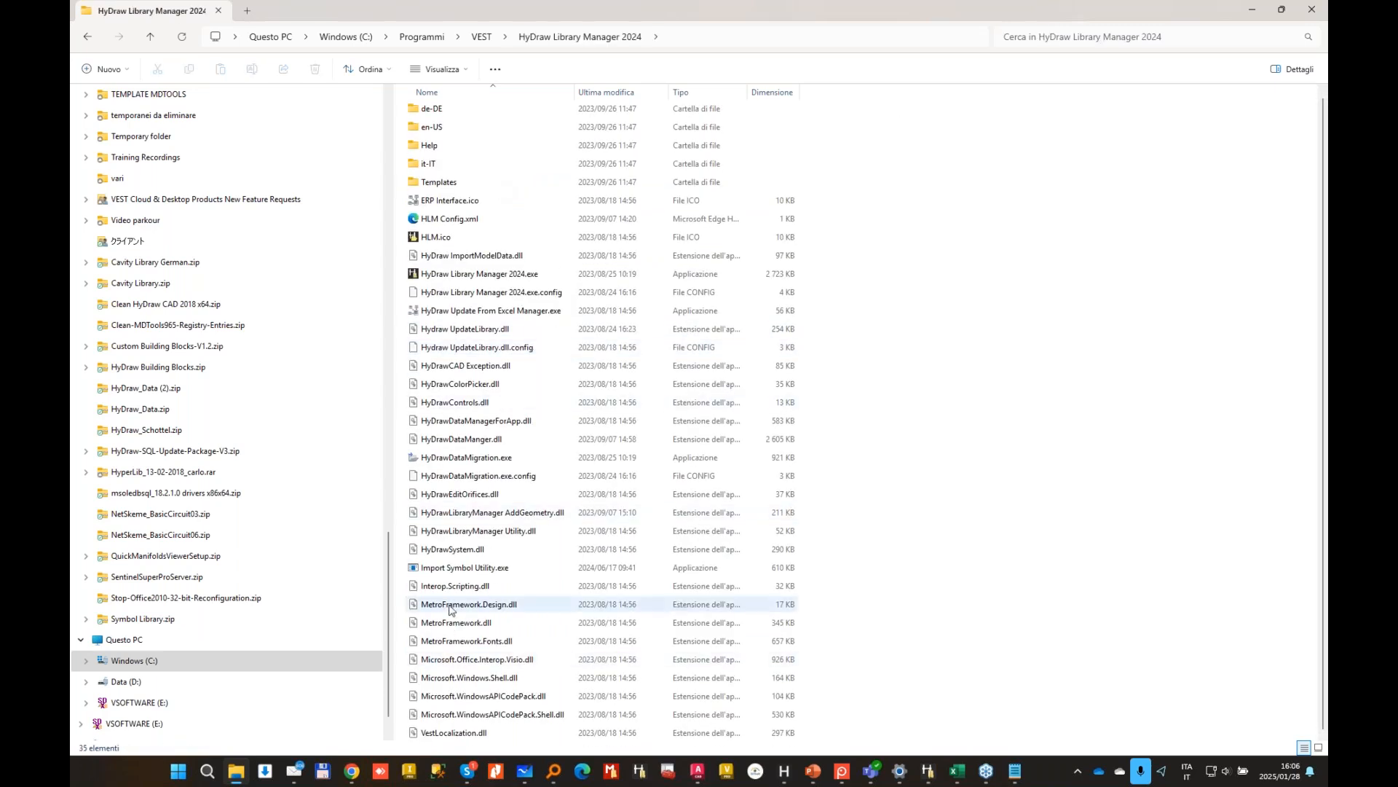
{"action": "left_click", "coordinate": [470, 568]}
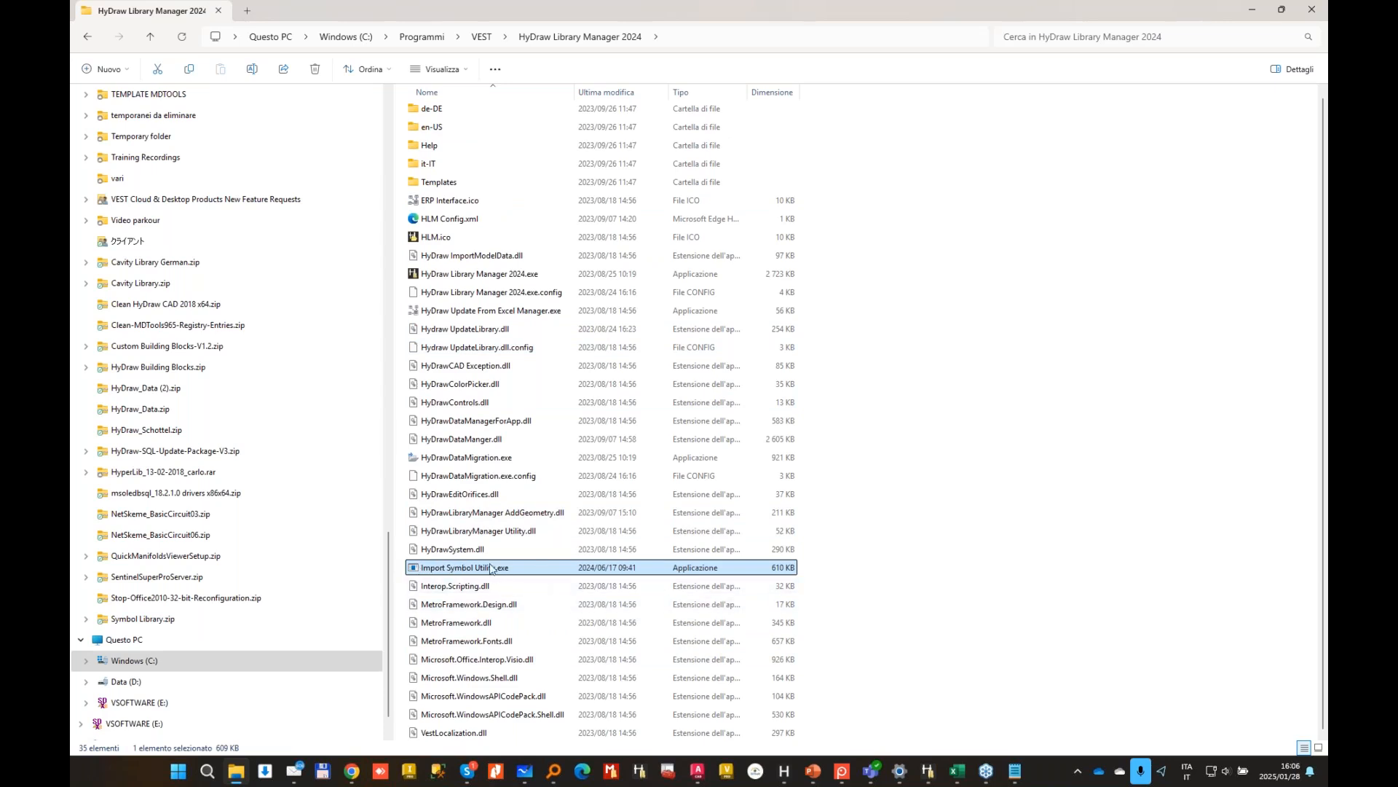
{"action": "left_click", "coordinate": [970, 557]}
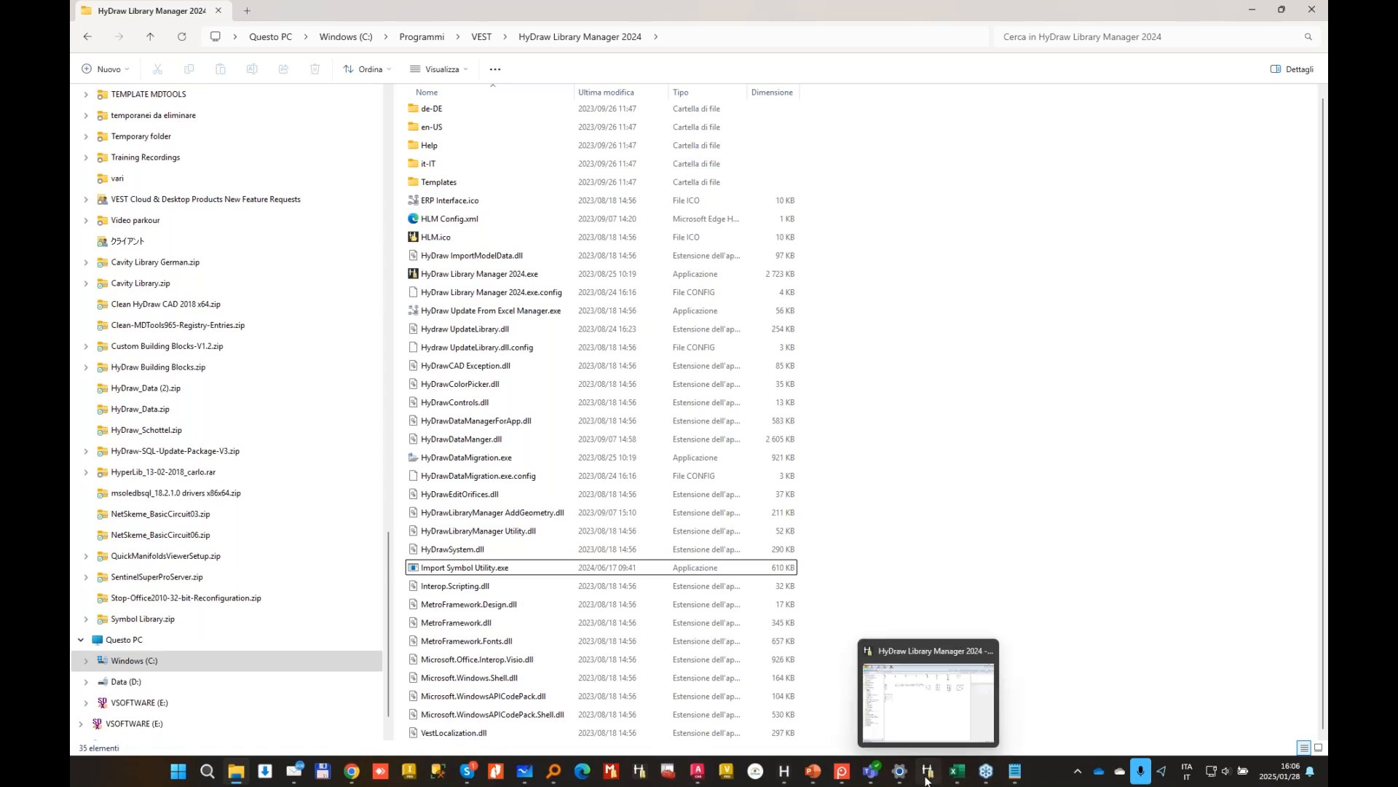
Step: Switch to HyDraw Library Manager, review the data and symbol library paths in the options, and close the options without changes
{"action": "left_click", "coordinate": [936, 699]}
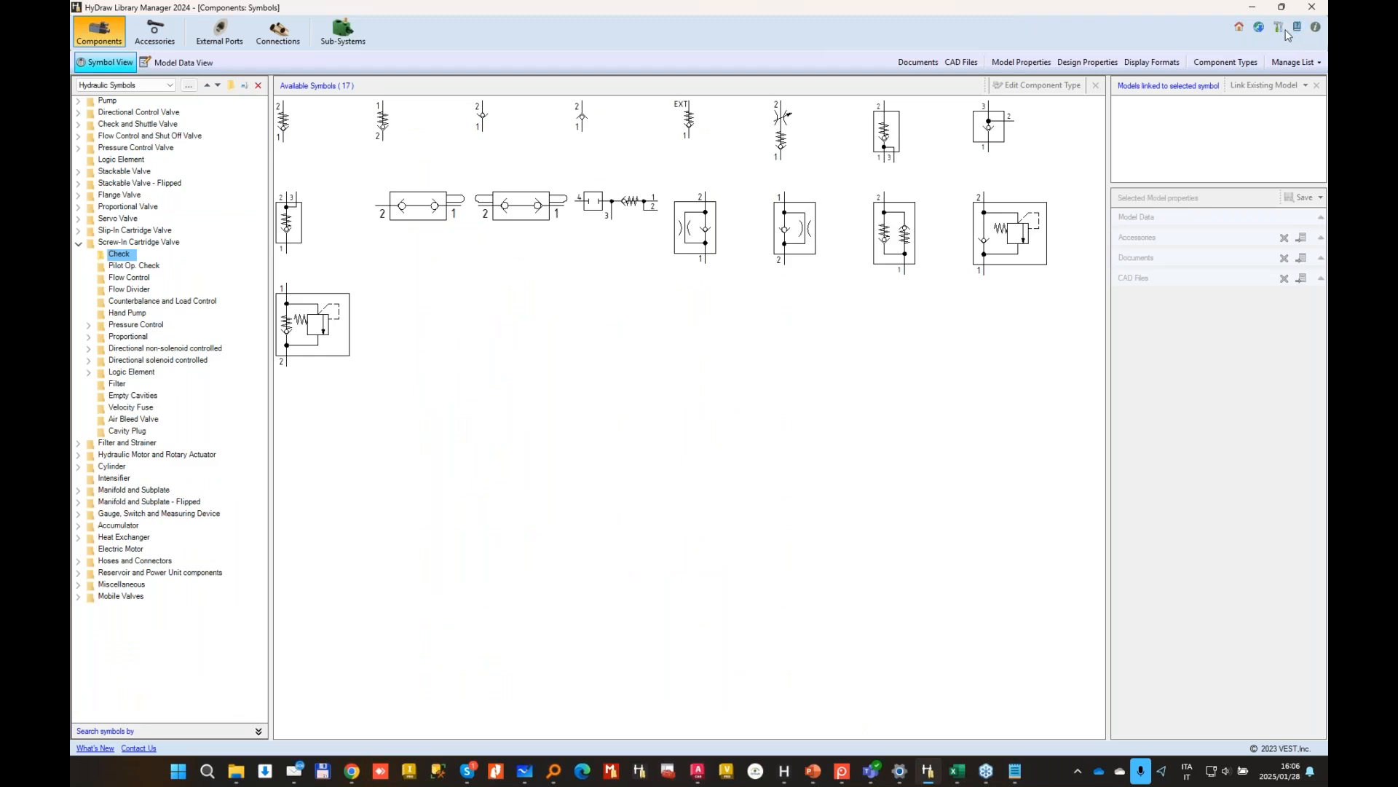
{"action": "left_click", "coordinate": [1283, 34]}
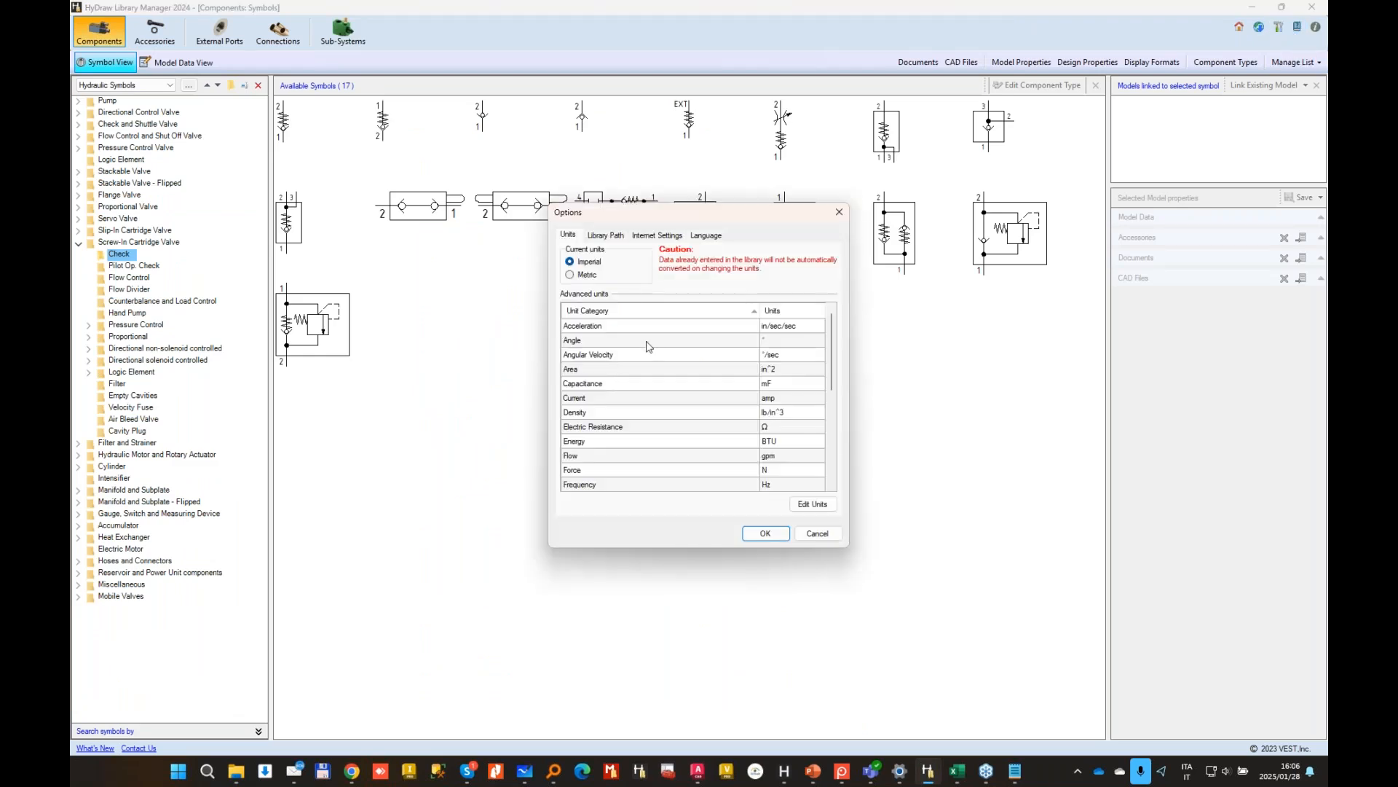
{"action": "left_click", "coordinate": [608, 236]}
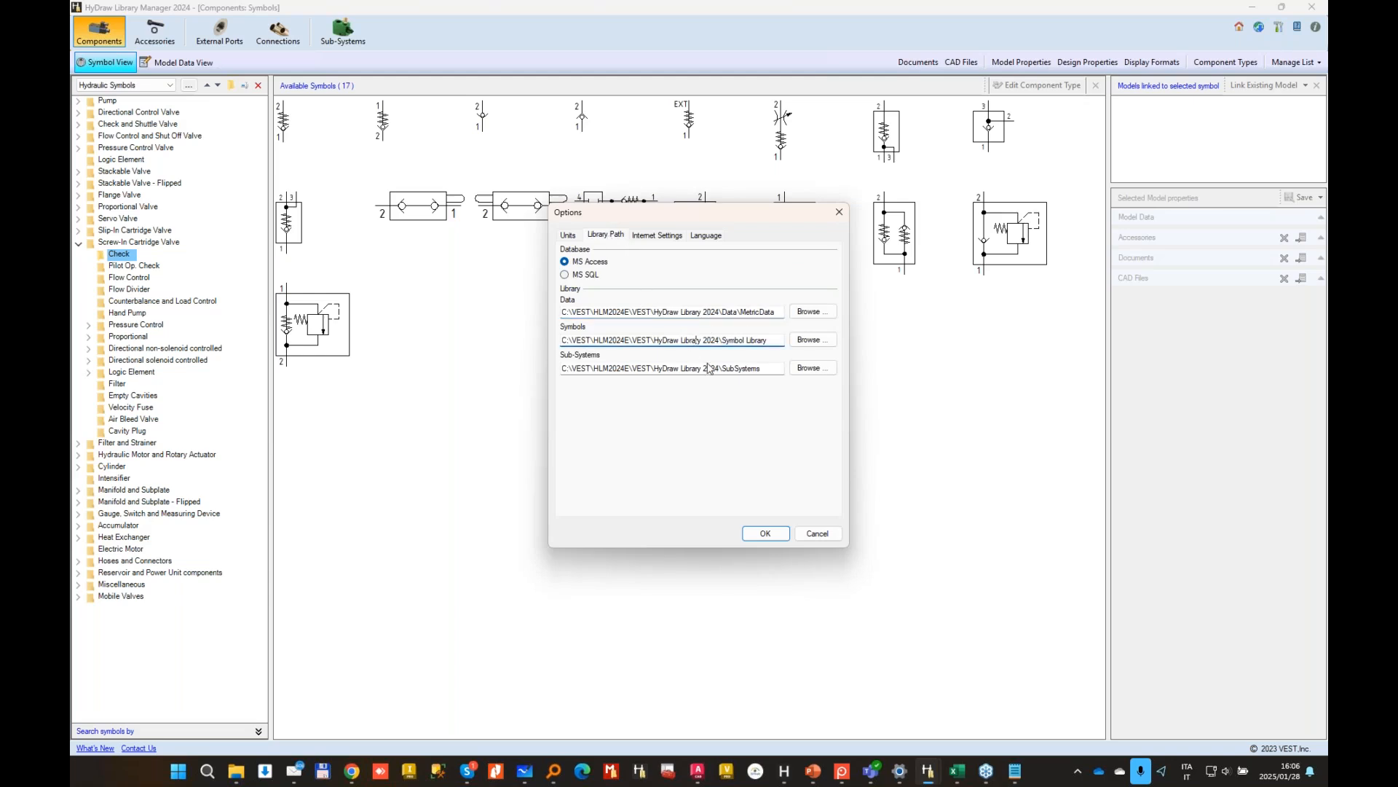
{"action": "left_click", "coordinate": [699, 312]}
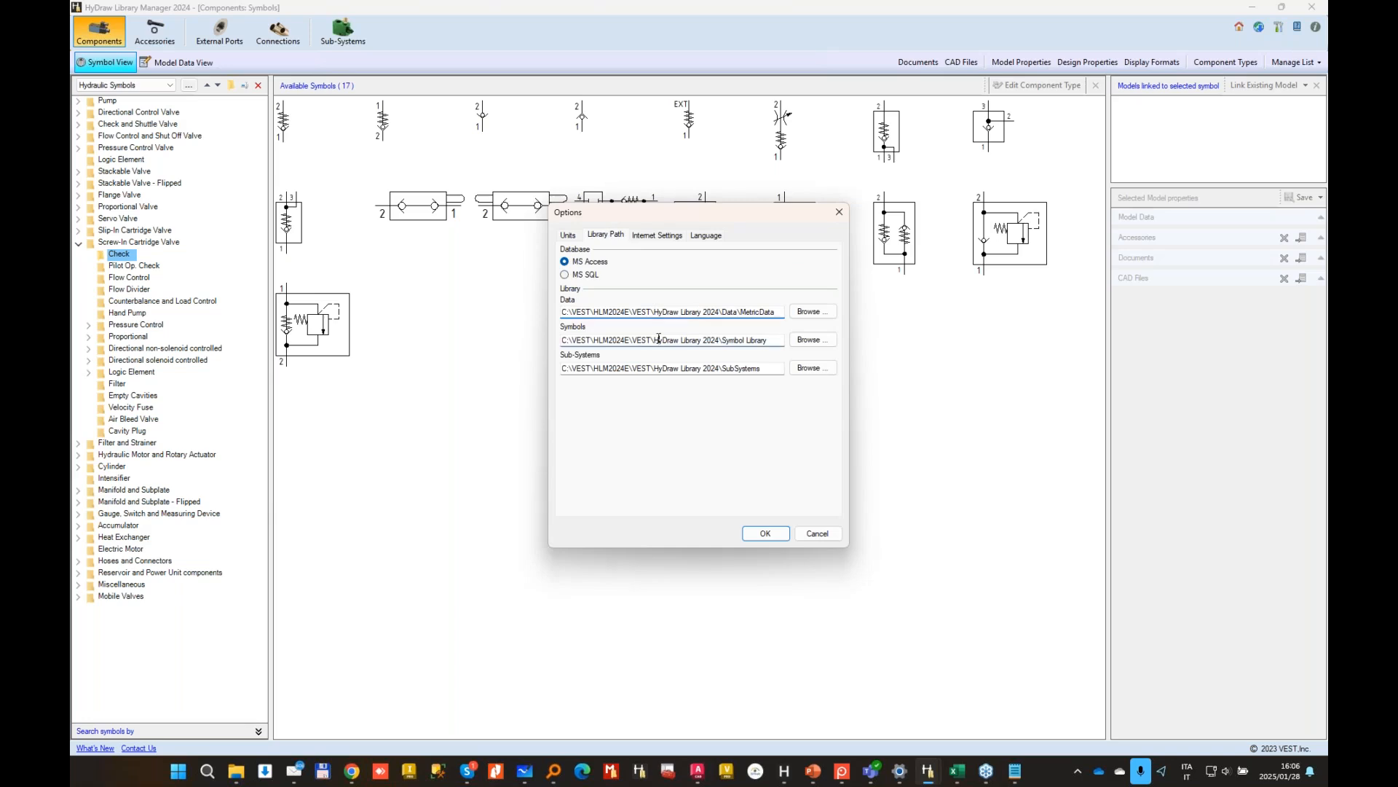
{"action": "left_click", "coordinate": [685, 340]}
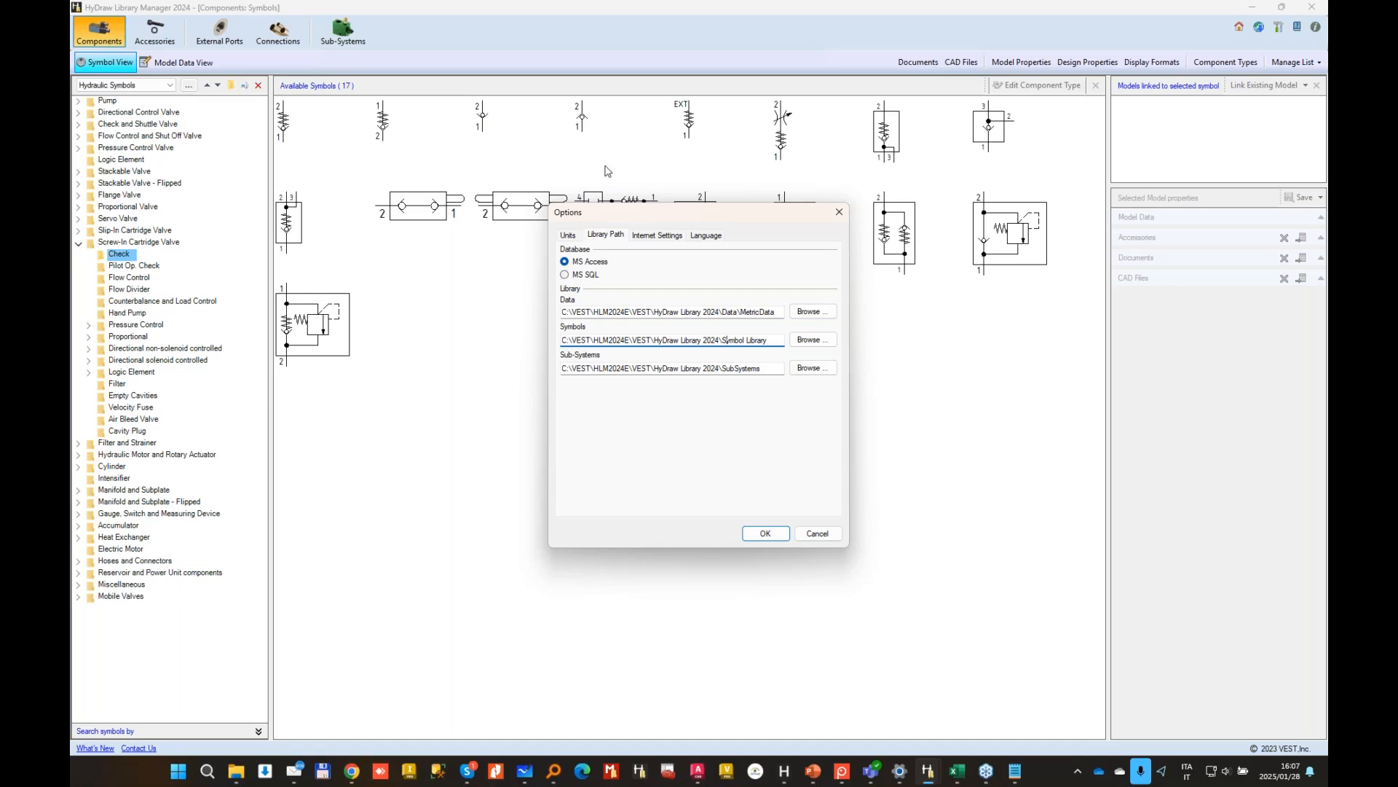
{"action": "left_click_drag", "start_coordinate": [697, 212], "coordinate": [697, 165]}
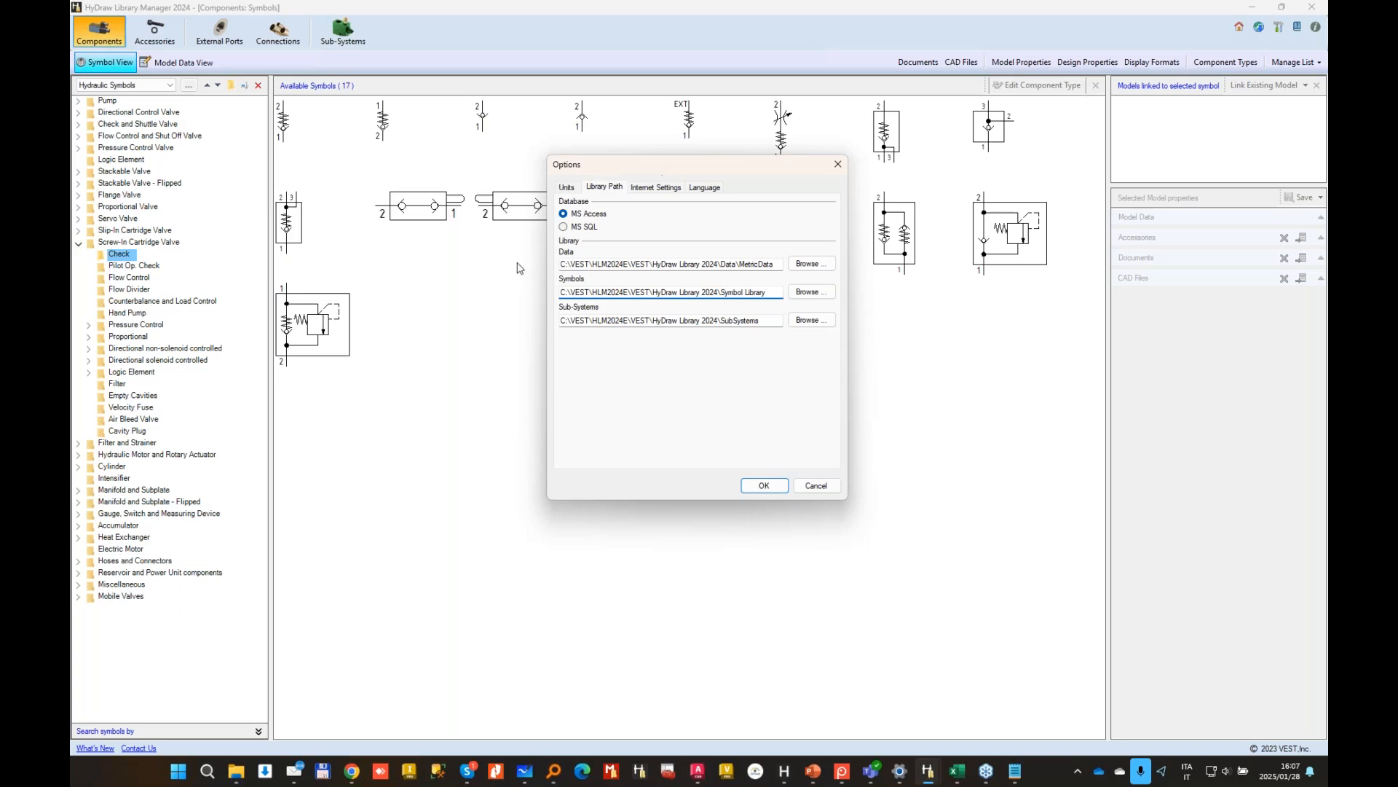
{"action": "left_click", "coordinate": [817, 487]}
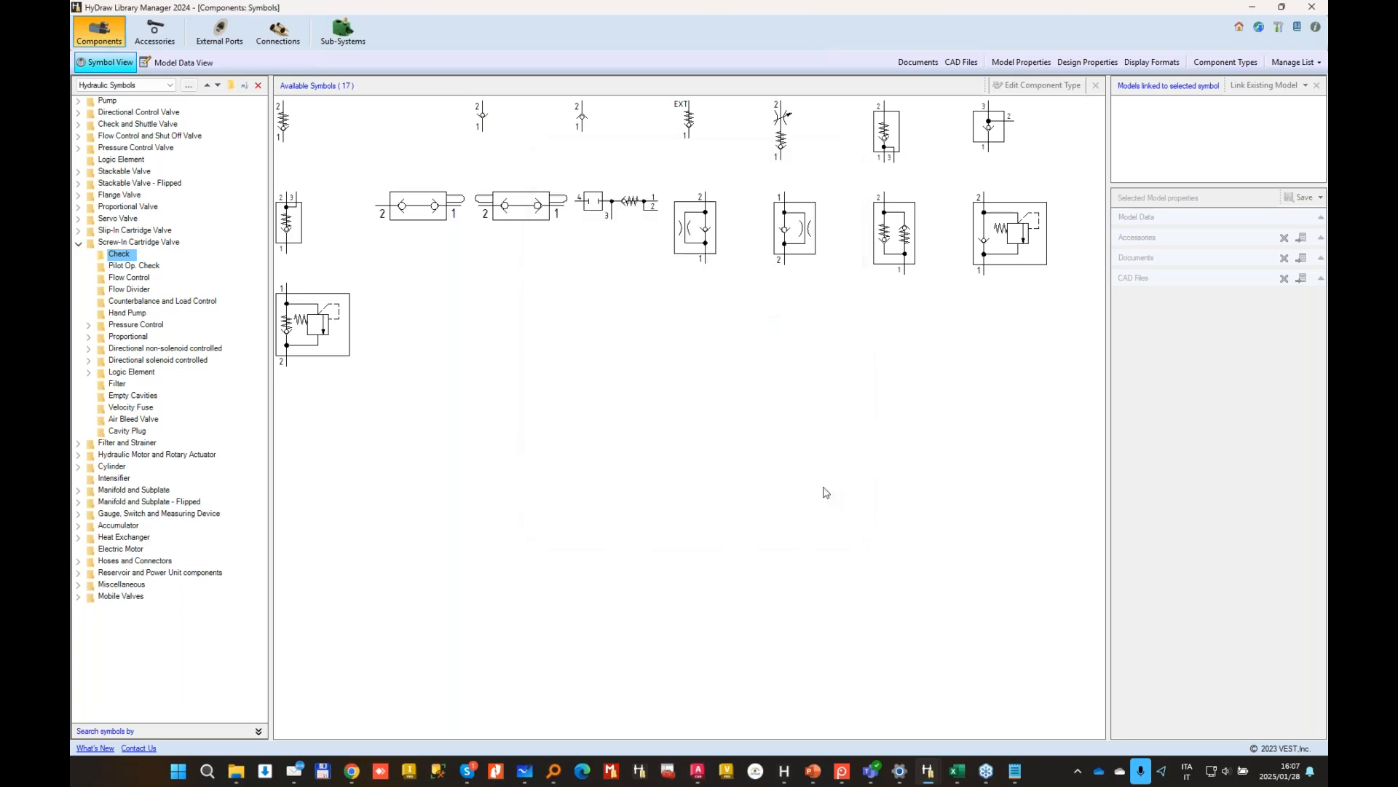
Step: Switch to the ImportSymbols Sample Sheet workbook in Excel and highlight the symbol file names and their component types
{"action": "left_click", "coordinate": [957, 771]}
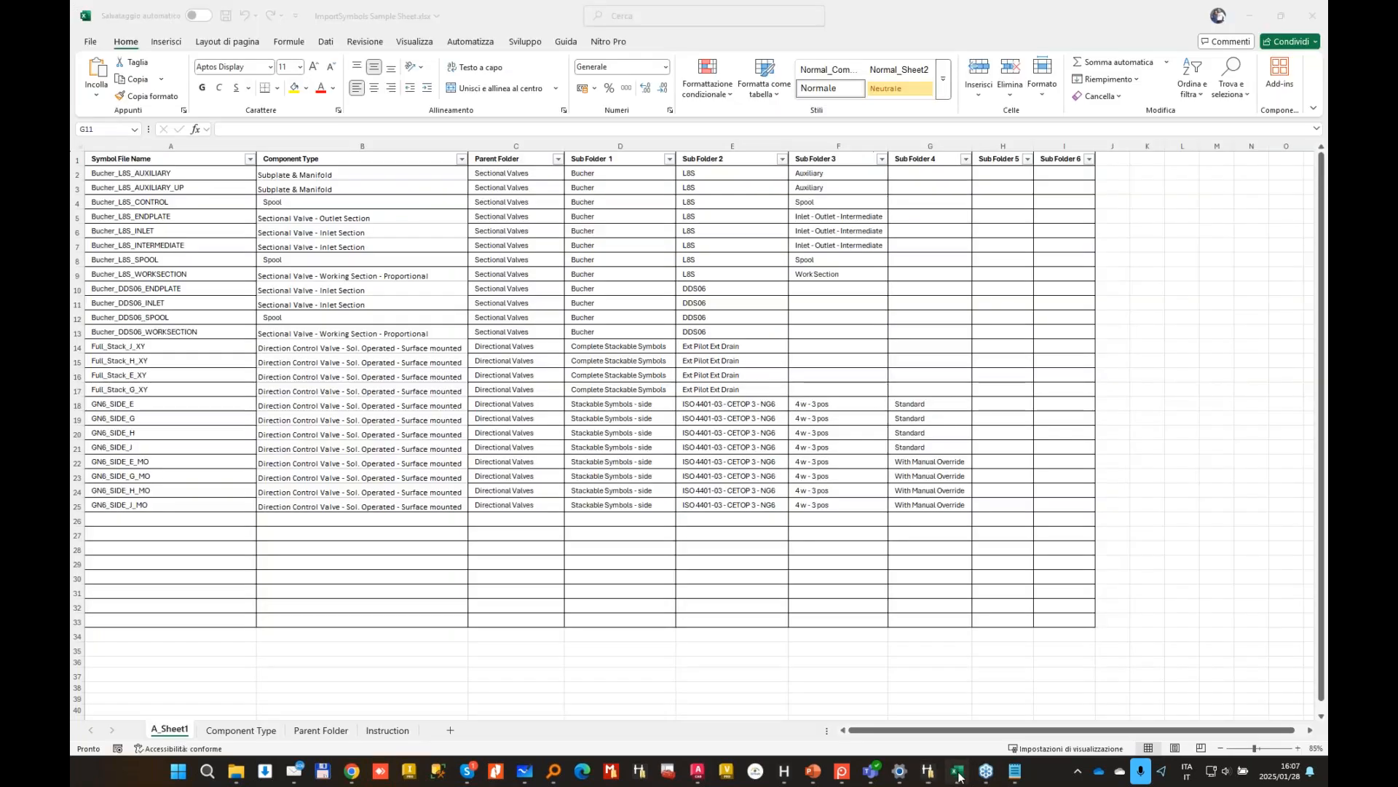
{"action": "left_click_drag", "start_coordinate": [178, 172], "coordinate": [172, 521]}
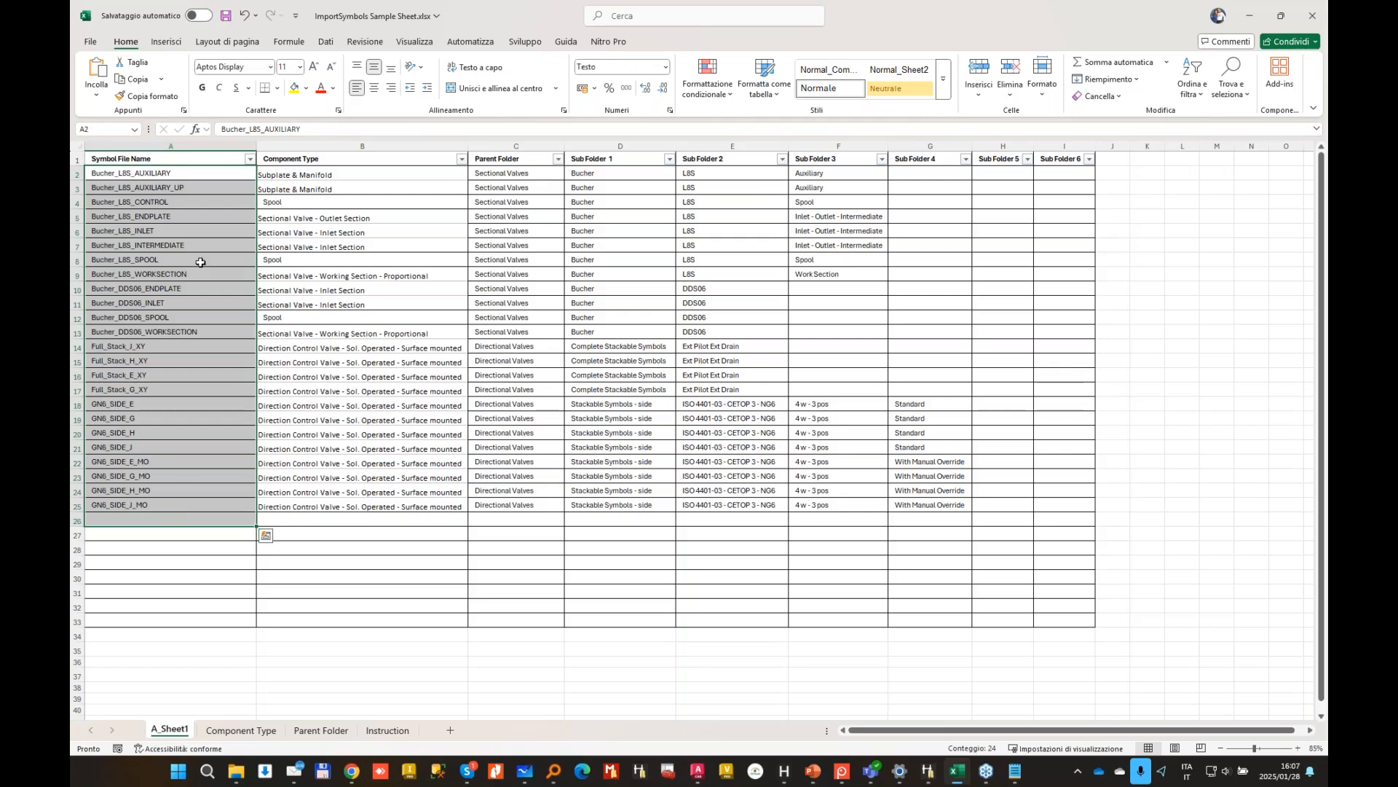
{"action": "left_click_drag", "start_coordinate": [178, 174], "coordinate": [171, 489]}
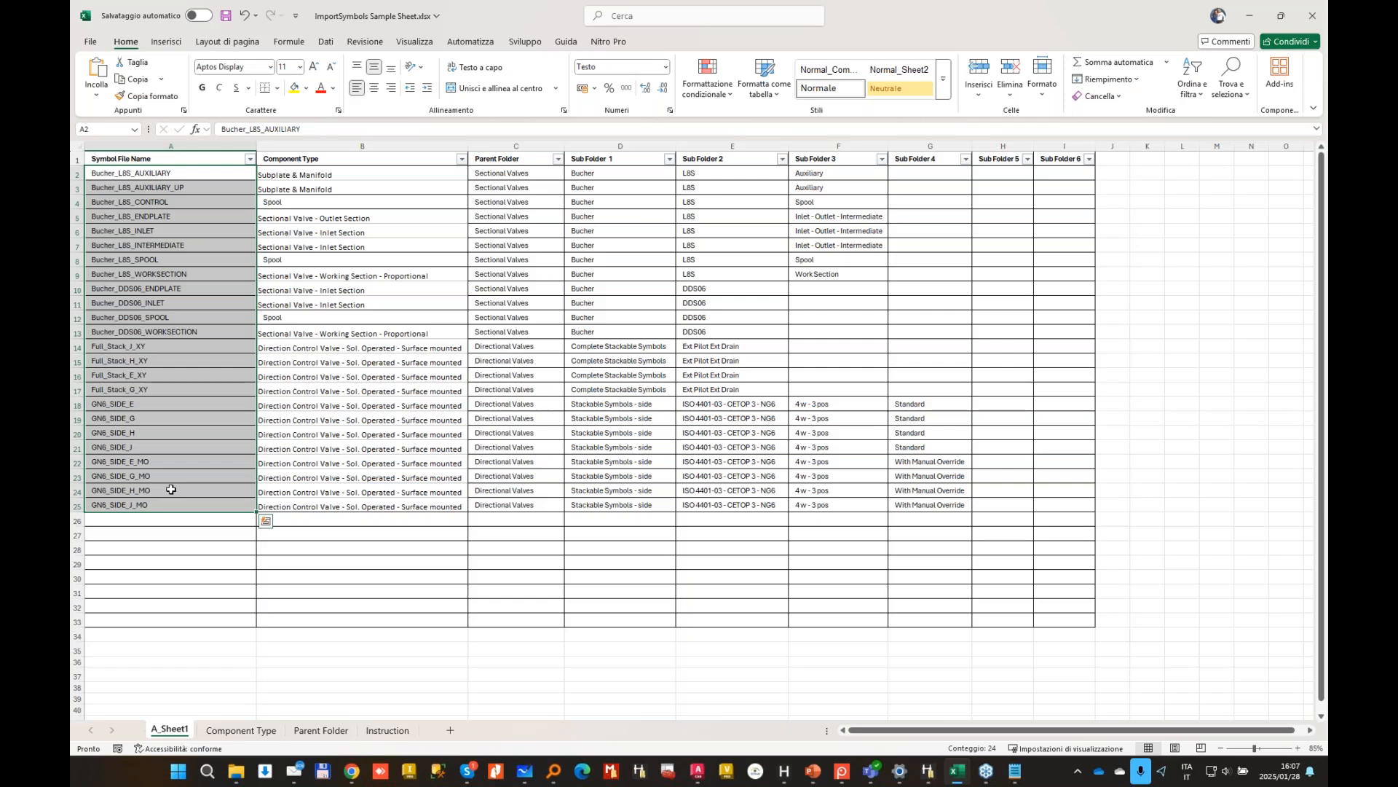
{"action": "left_click", "coordinate": [312, 377]}
{"action": "left_click_drag", "start_coordinate": [332, 177], "coordinate": [343, 498]}
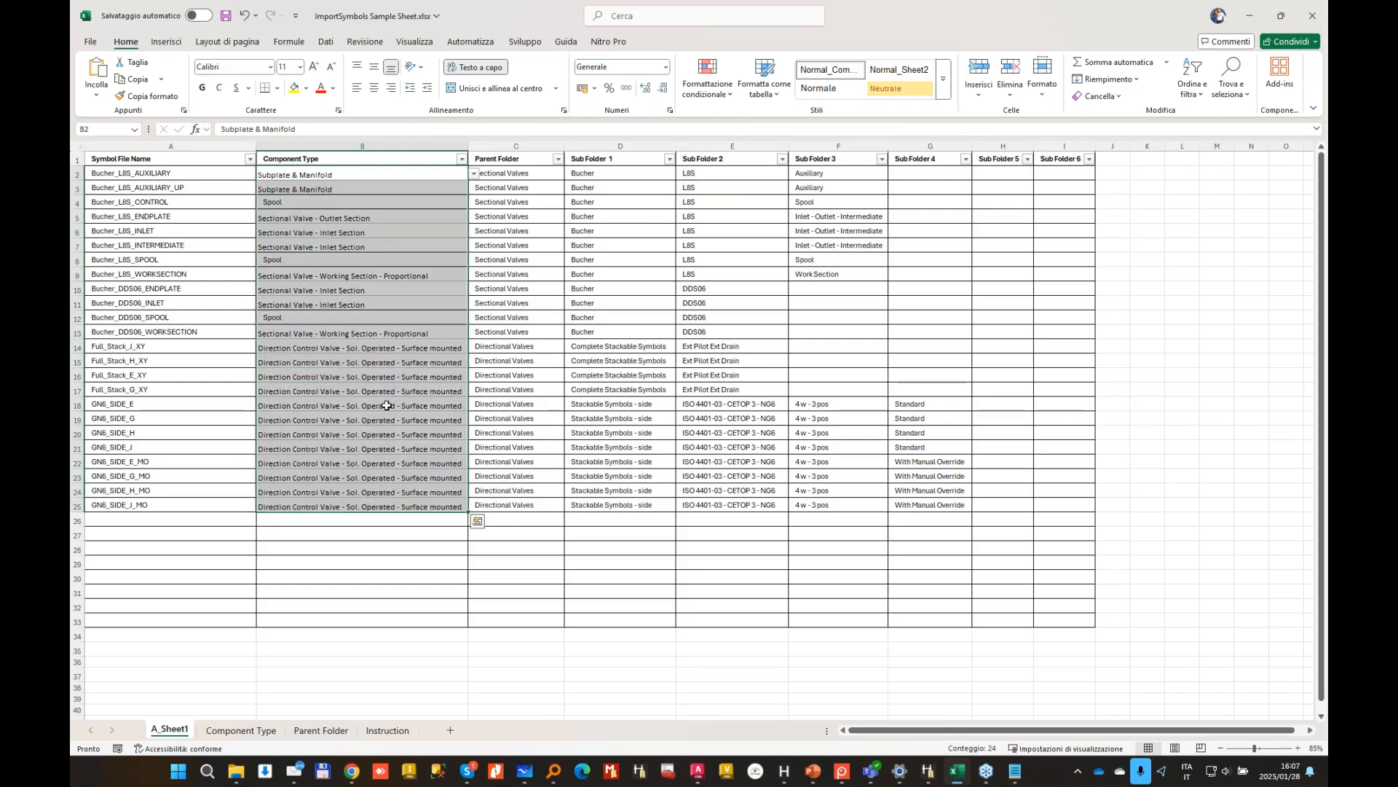
{"action": "left_click", "coordinate": [356, 408]}
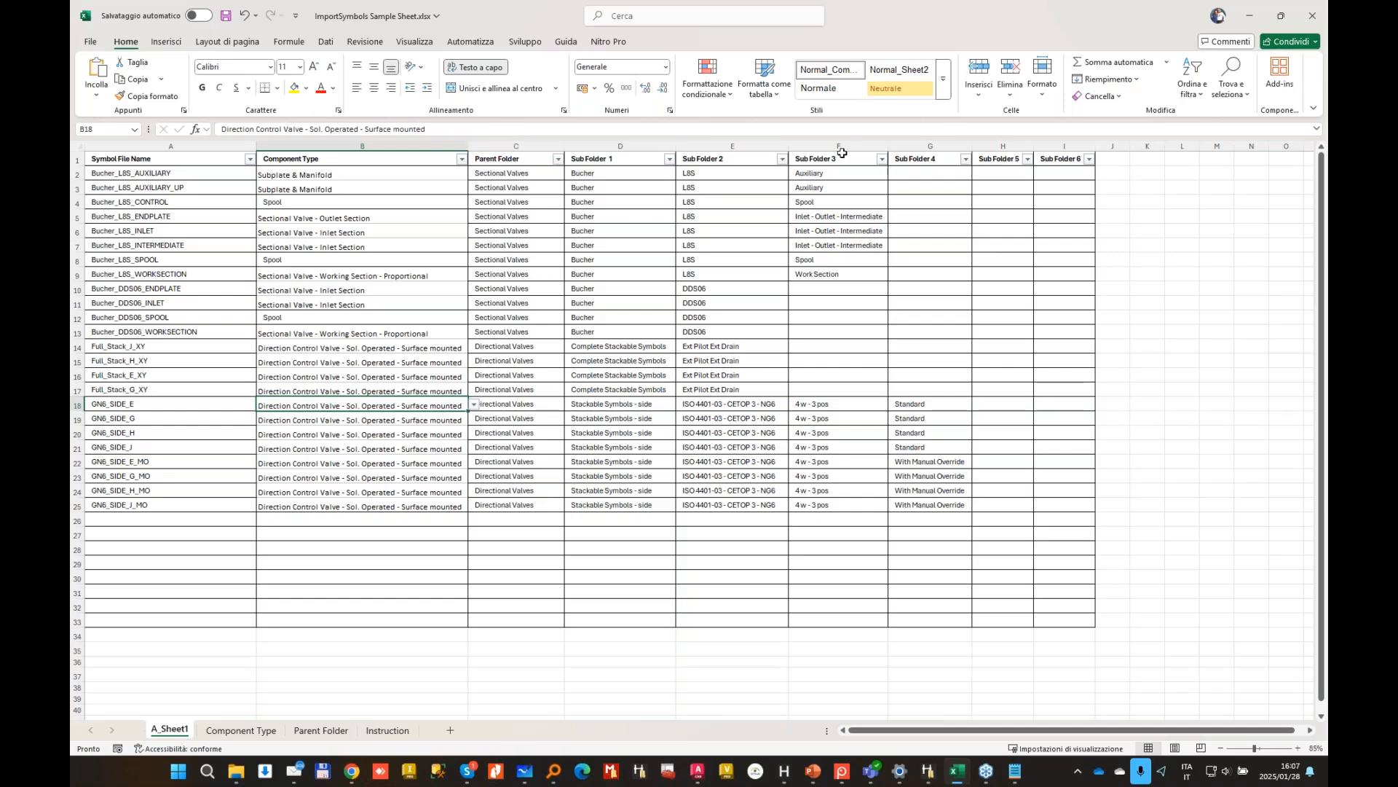
Step: Highlight the Parent Folder column and the Sub Folder 1, 2 and 3 columns one after another to examine the folder levels
{"action": "left_click", "coordinate": [517, 145]}
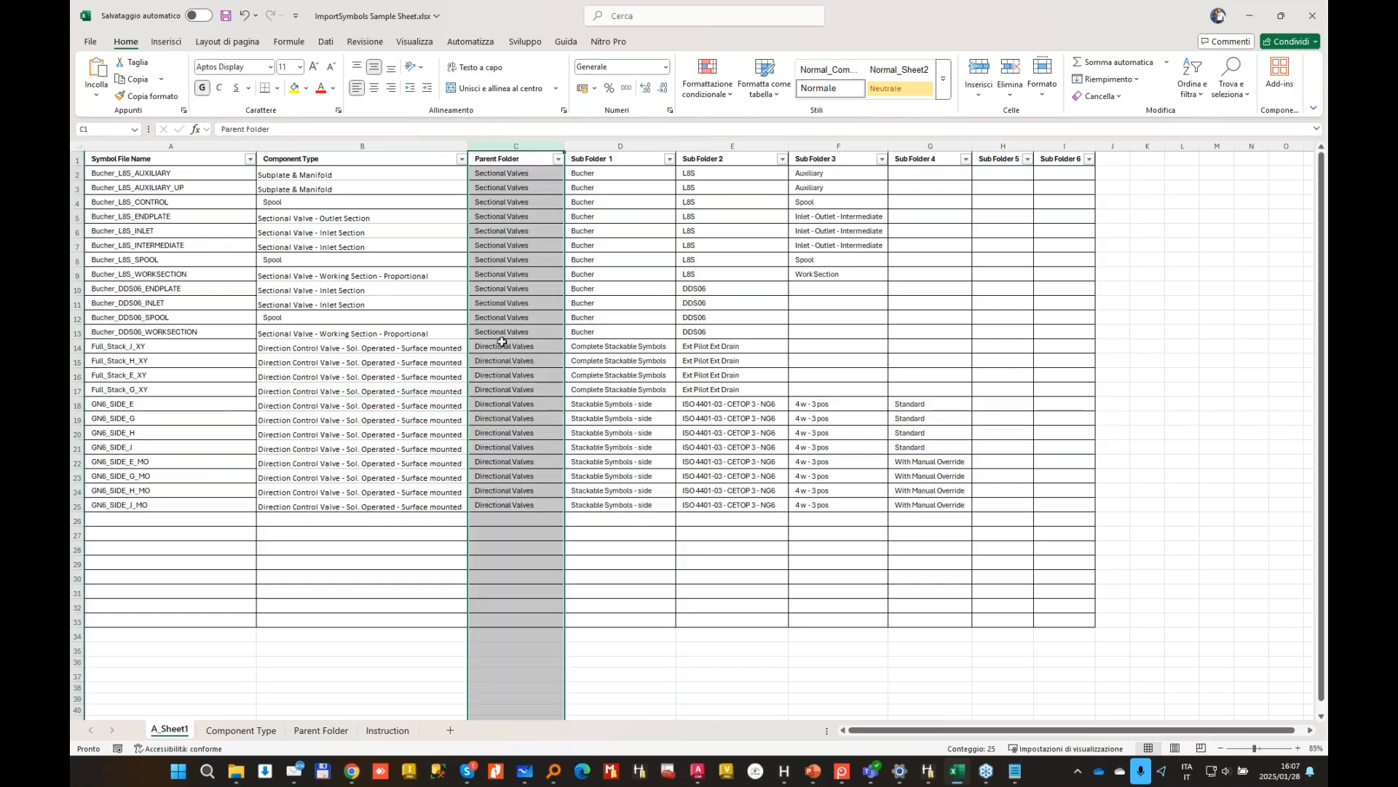
{"action": "left_click", "coordinate": [611, 146]}
{"action": "left_click", "coordinate": [732, 146]}
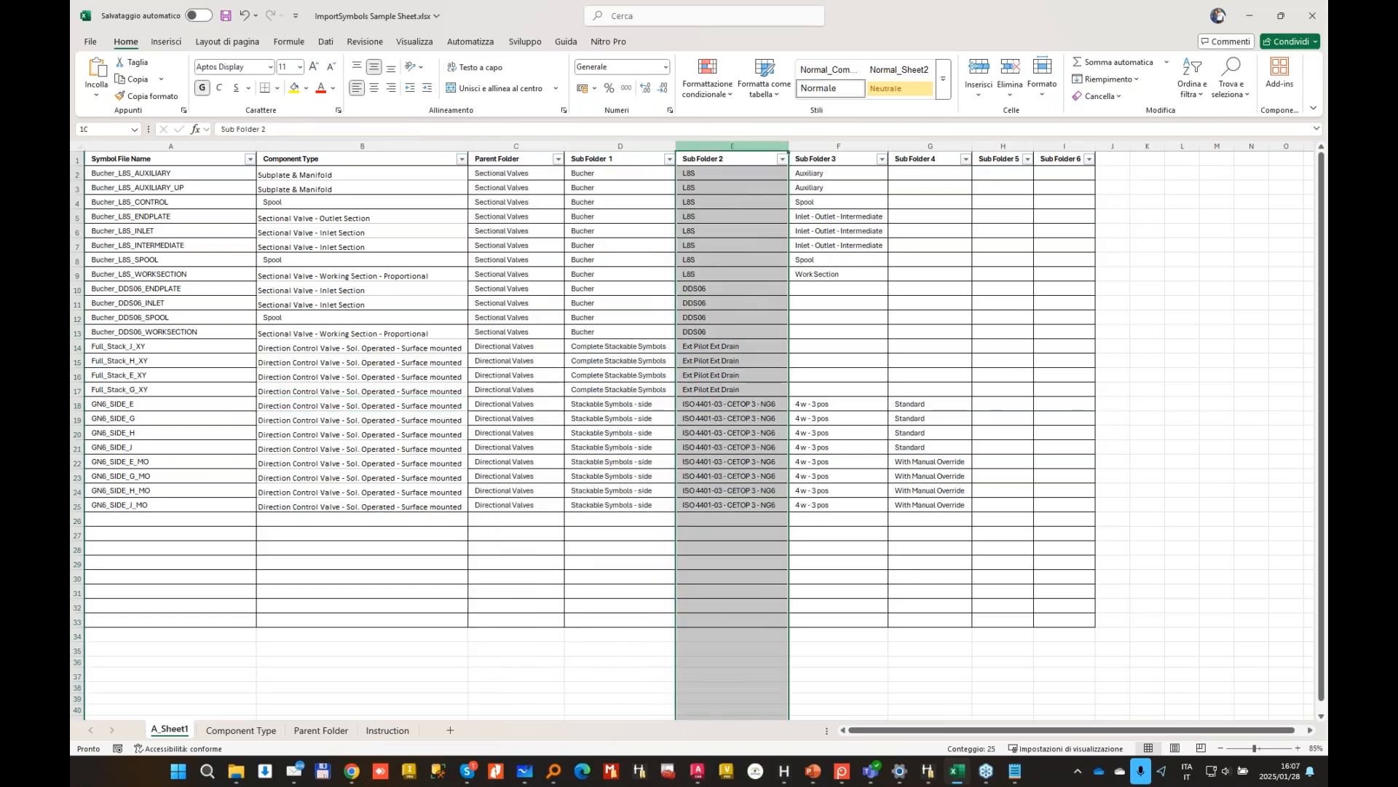
{"action": "left_click", "coordinate": [837, 146]}
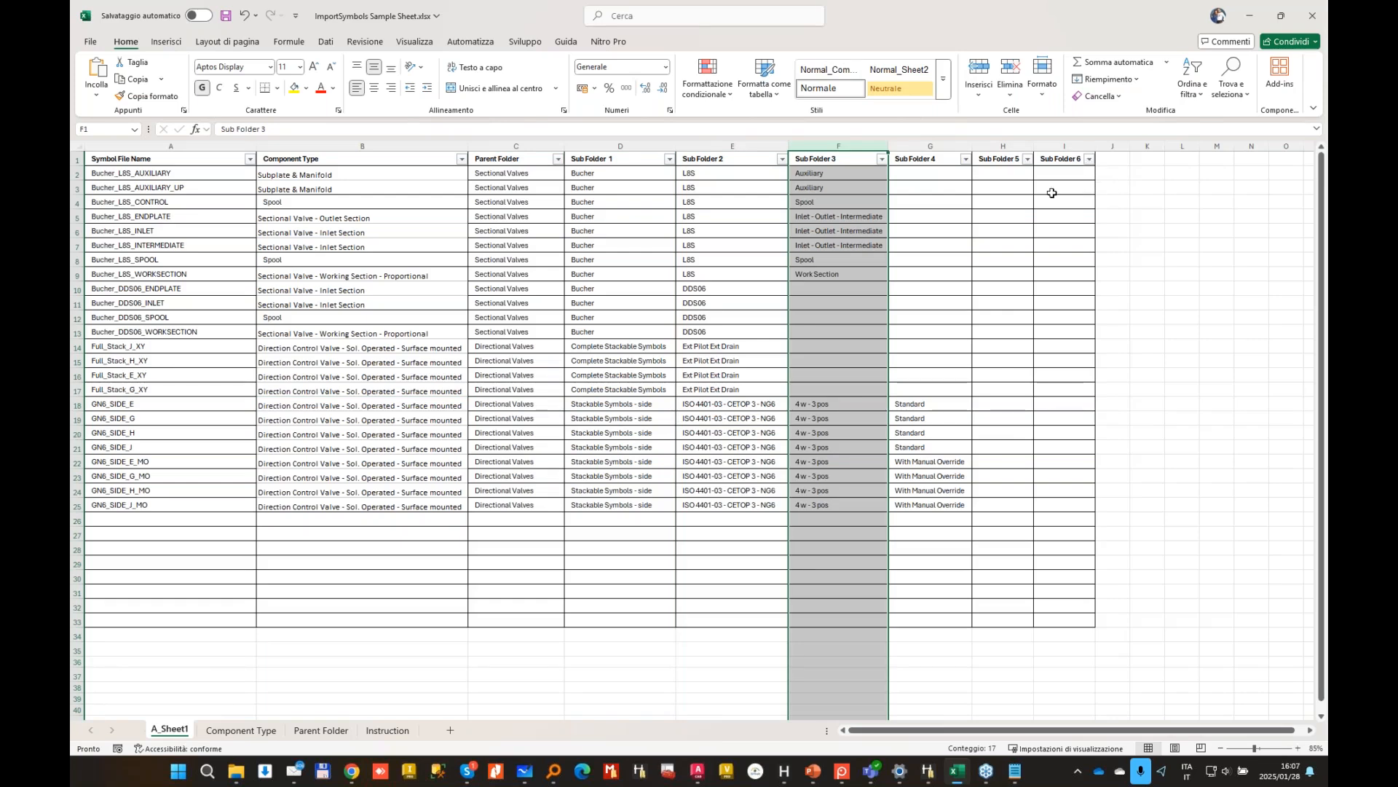
{"action": "left_click", "coordinate": [1059, 261]}
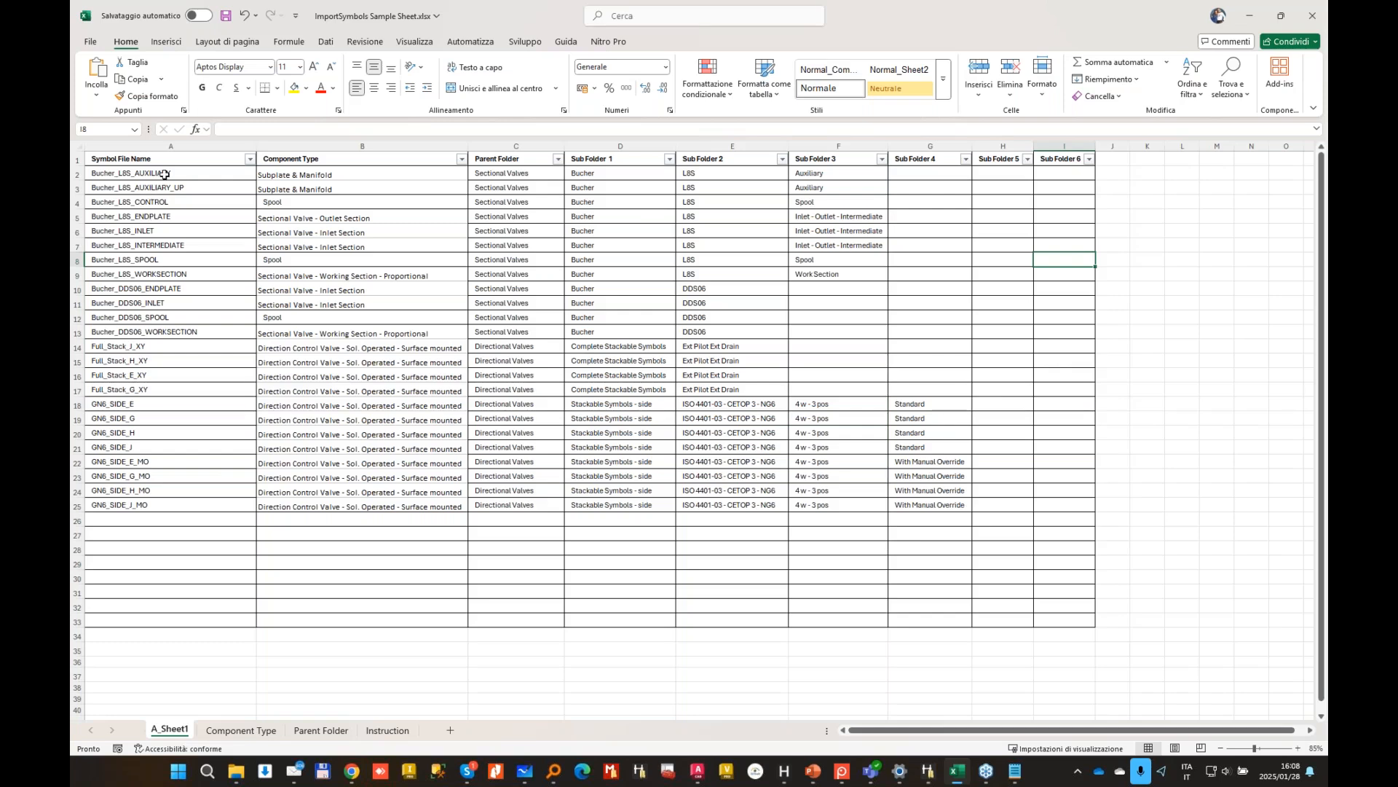
Step: Highlight the Bucher symbol names and trace their folder hierarchy from Sectional Valves through Bucher and L8S to the third subfolder level
{"action": "left_click_drag", "start_coordinate": [165, 175], "coordinate": [156, 329]}
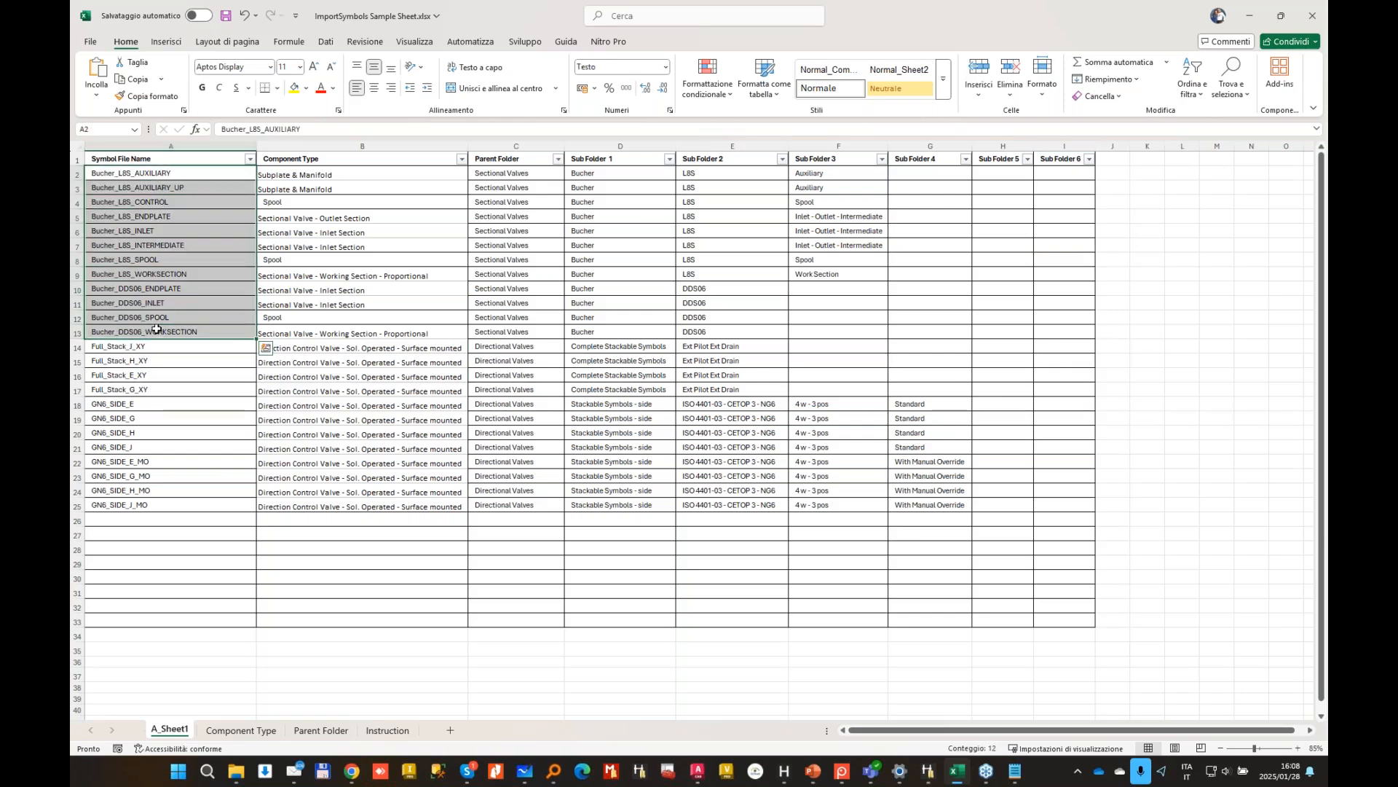
{"action": "left_click", "coordinate": [513, 173]}
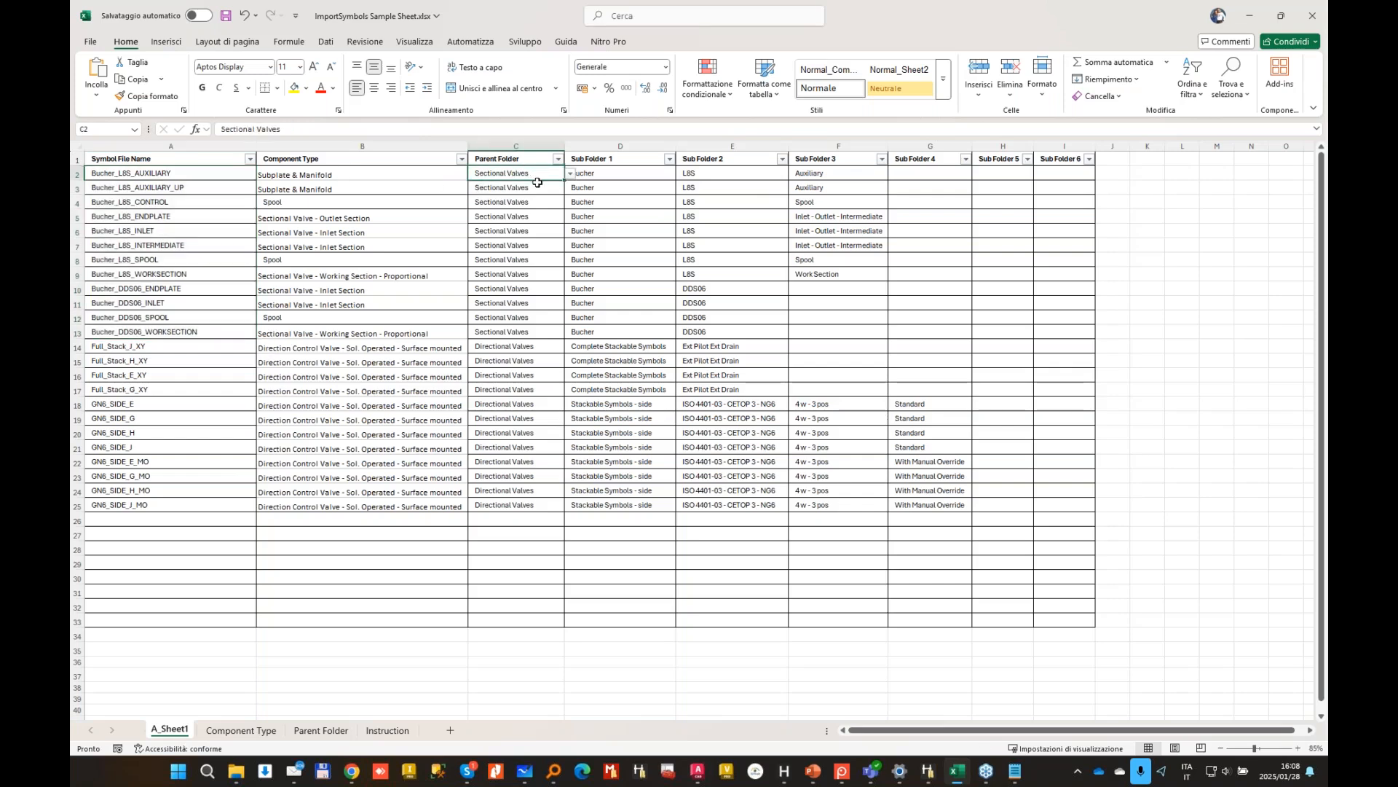
{"action": "left_click_drag", "start_coordinate": [537, 182], "coordinate": [531, 332]}
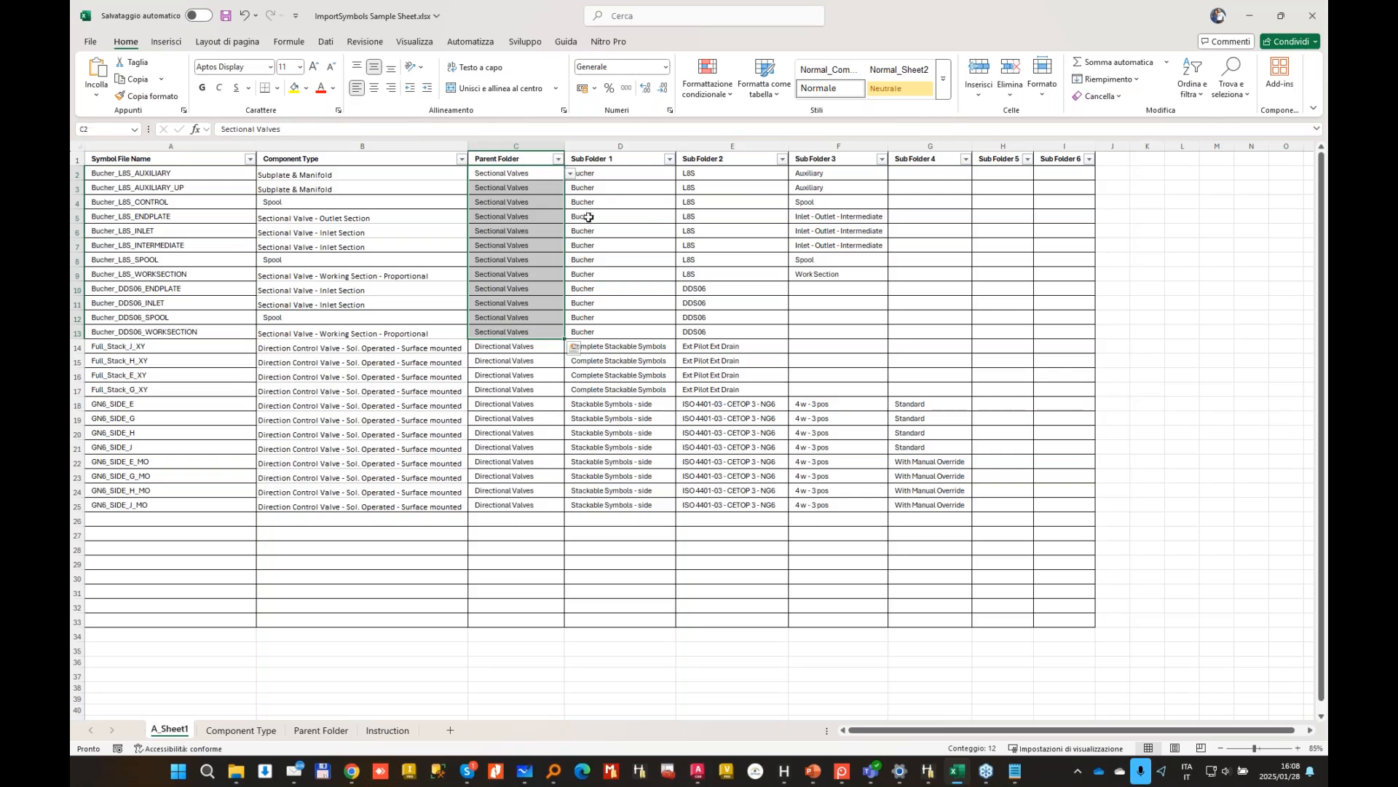
{"action": "left_click_drag", "start_coordinate": [607, 173], "coordinate": [606, 332]}
{"action": "left_click_drag", "start_coordinate": [723, 173], "coordinate": [719, 278]}
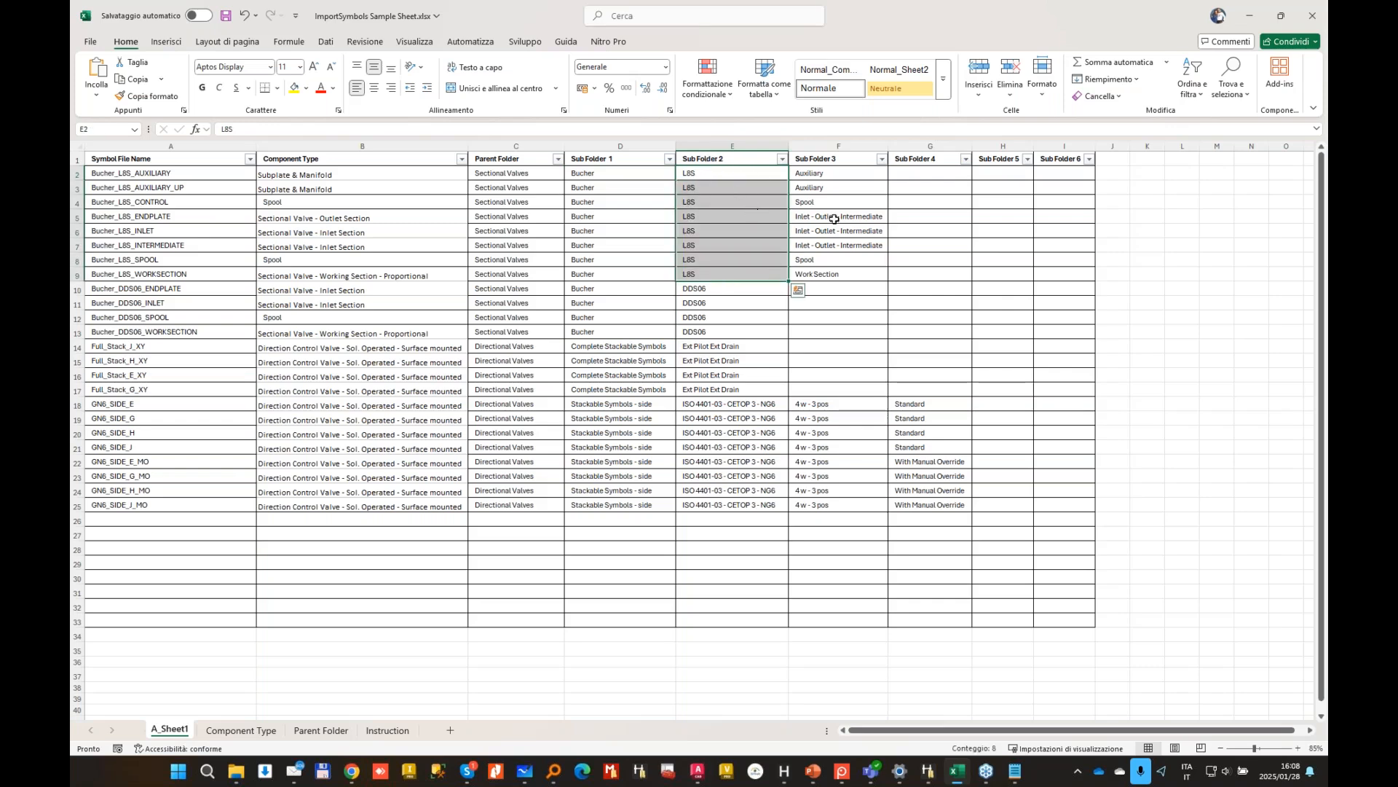
{"action": "left_click_drag", "start_coordinate": [842, 173], "coordinate": [837, 275]}
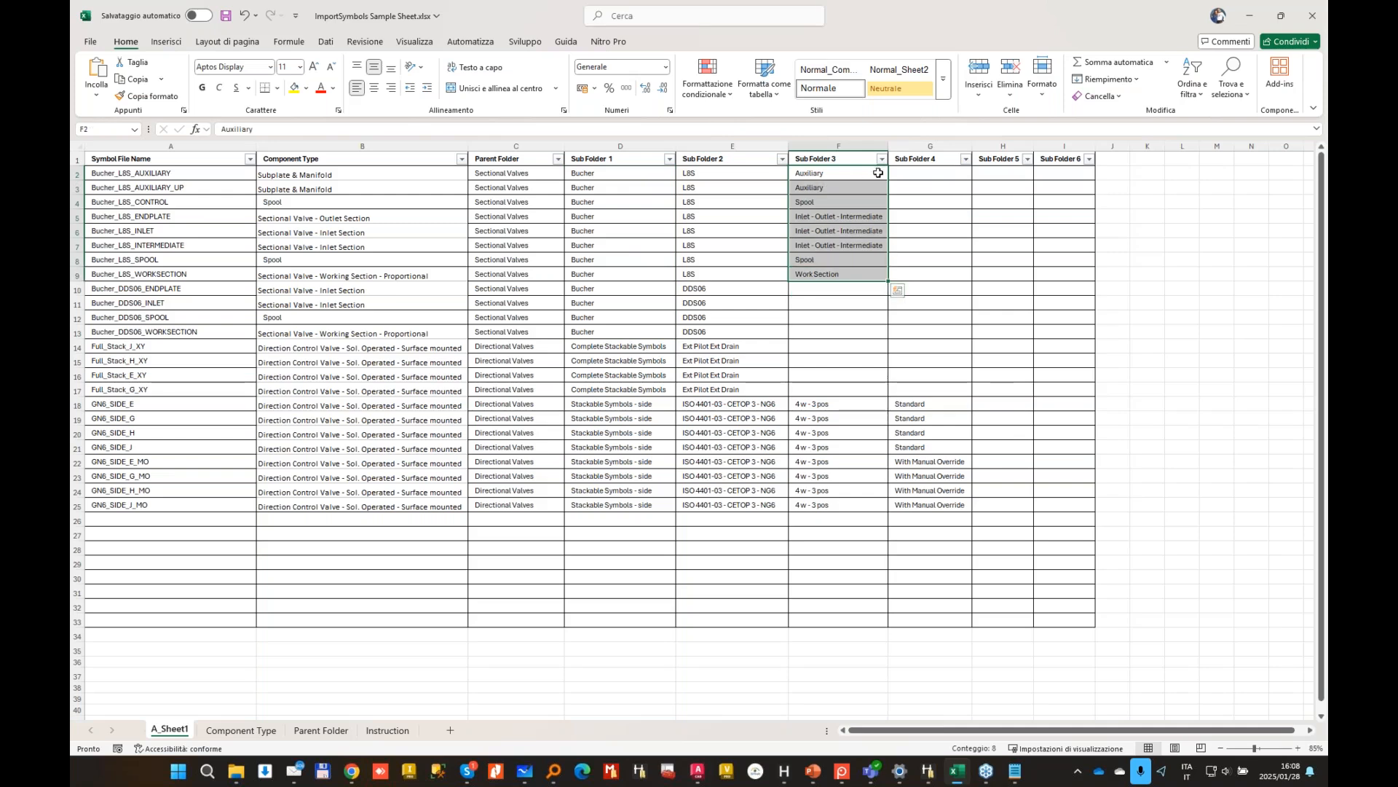
{"action": "left_click", "coordinate": [859, 173]}
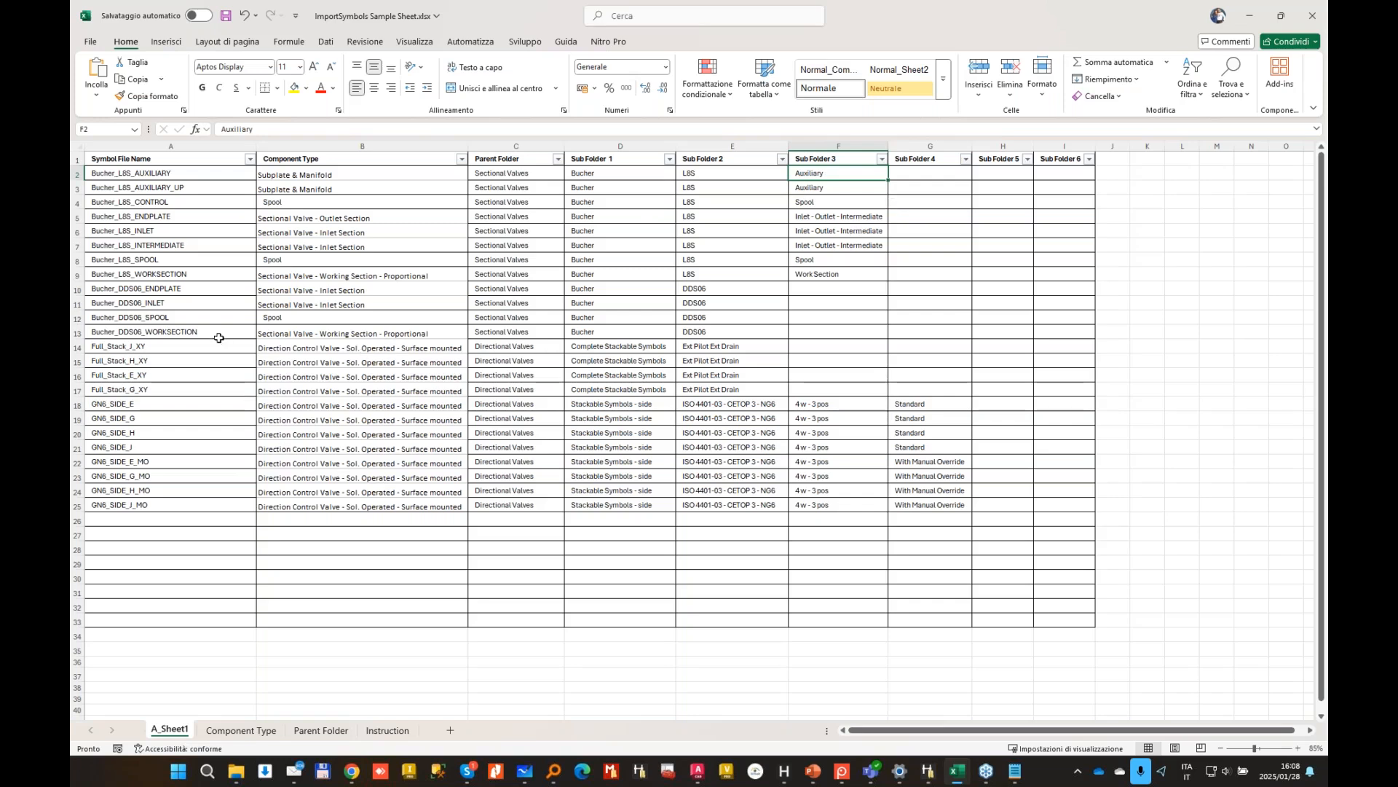
Step: Highlight the component types and Sub Folder 1 entries of the Directional Valves symbols to examine their folder assignment
{"action": "left_click_drag", "start_coordinate": [376, 349], "coordinate": [375, 507]}
{"action": "left_click_drag", "start_coordinate": [632, 343], "coordinate": [619, 490]}
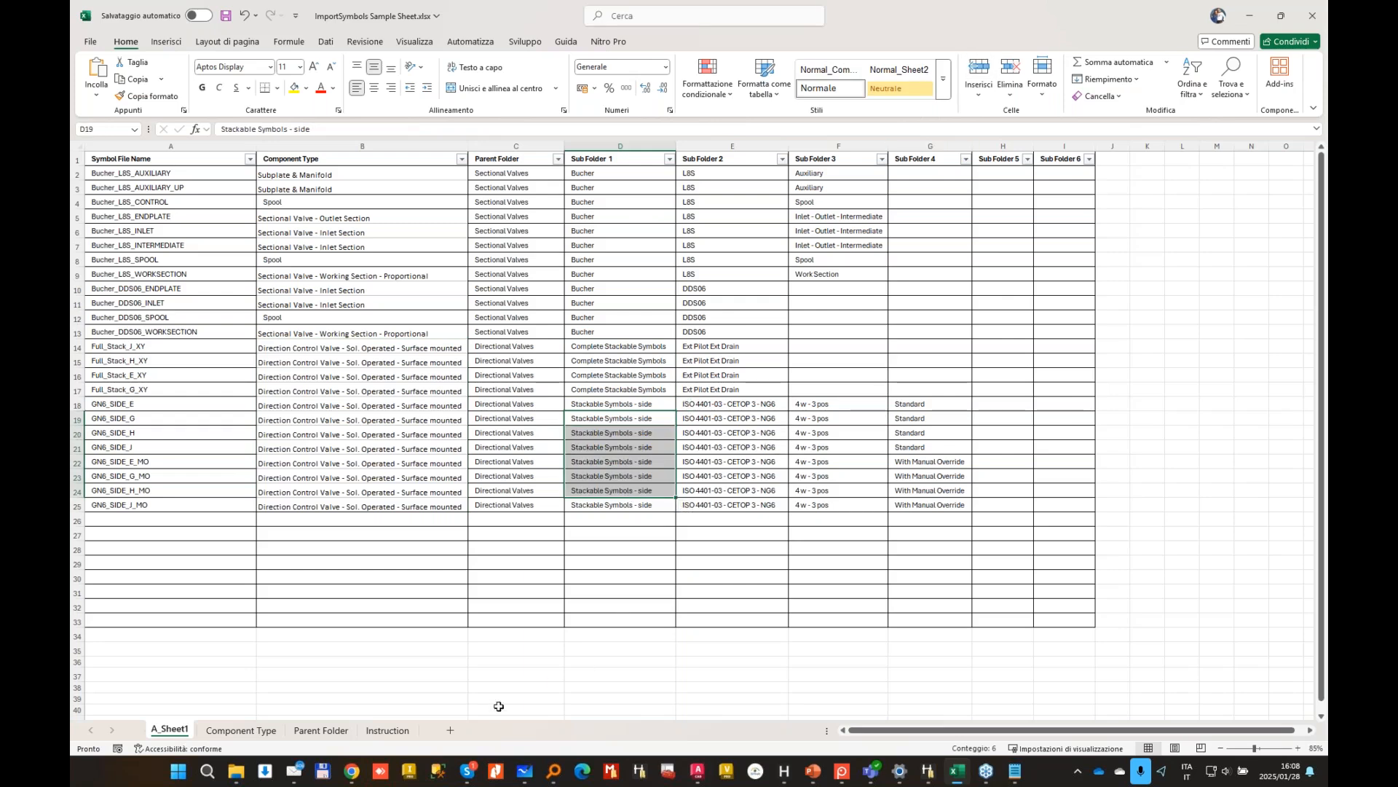
Step: Switch to the Import Symbol Utility, select ImportSymbols Sample Sheet.xlsx as the Excel file and choose the sheet A_Sheet1
{"action": "left_click", "coordinate": [265, 772]}
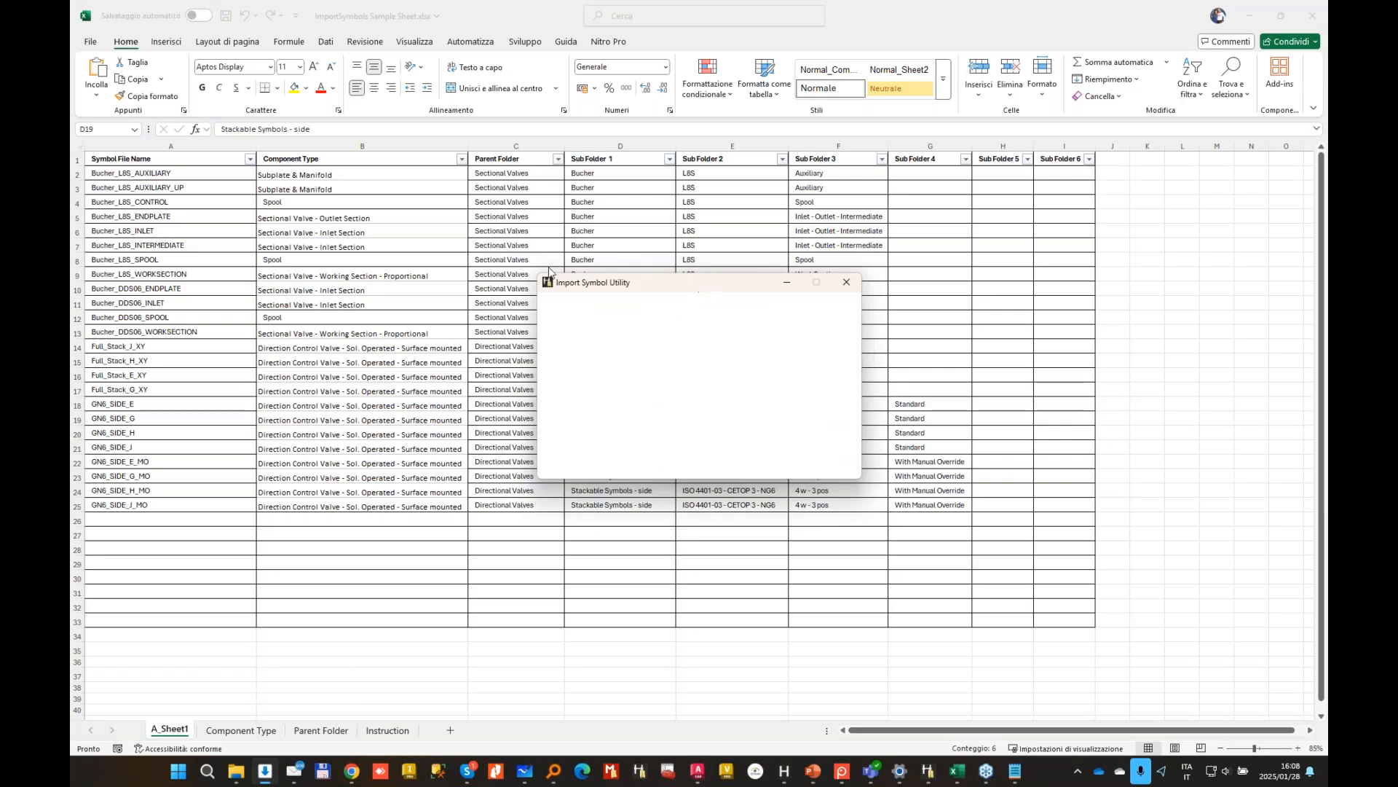
{"action": "left_click_drag", "start_coordinate": [739, 284], "coordinate": [815, 262]}
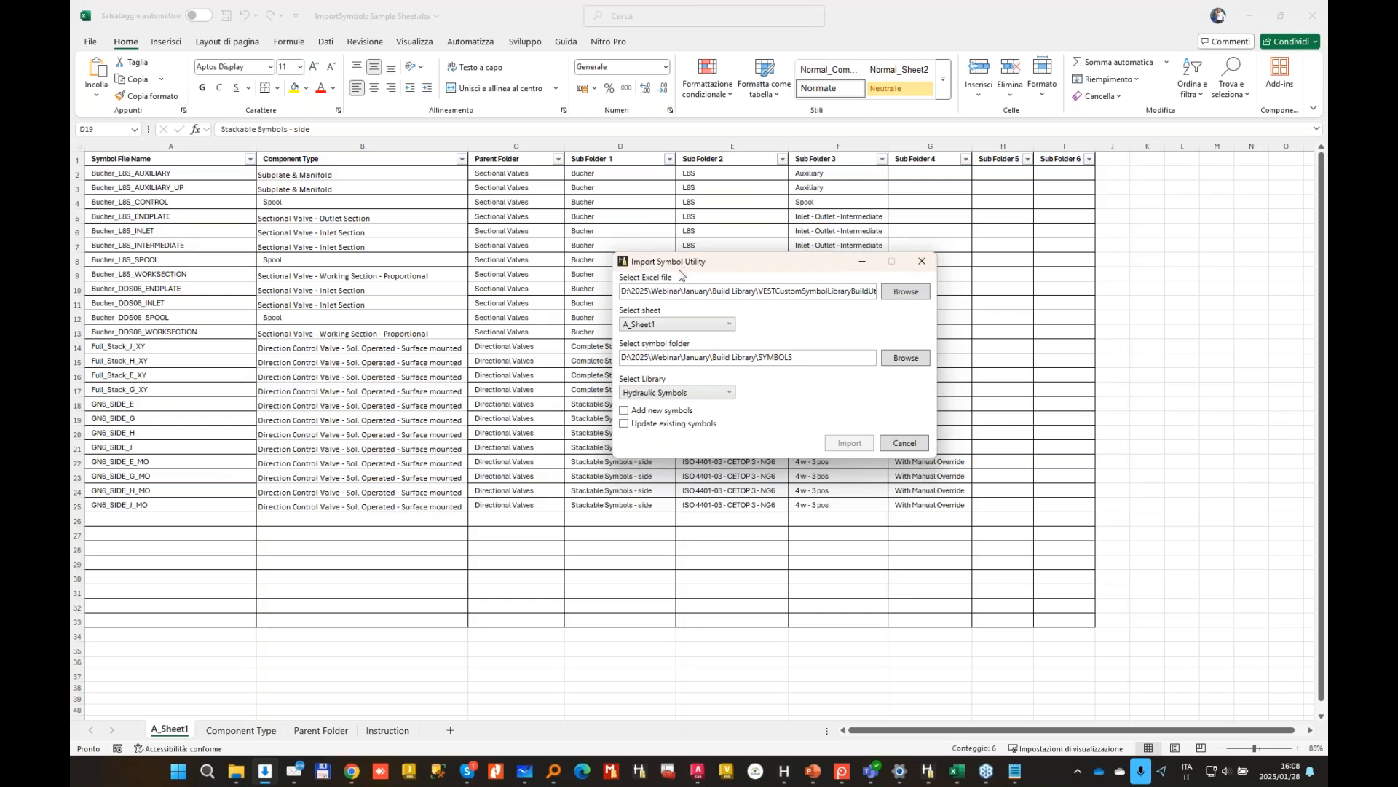
{"action": "left_click", "coordinate": [906, 292]}
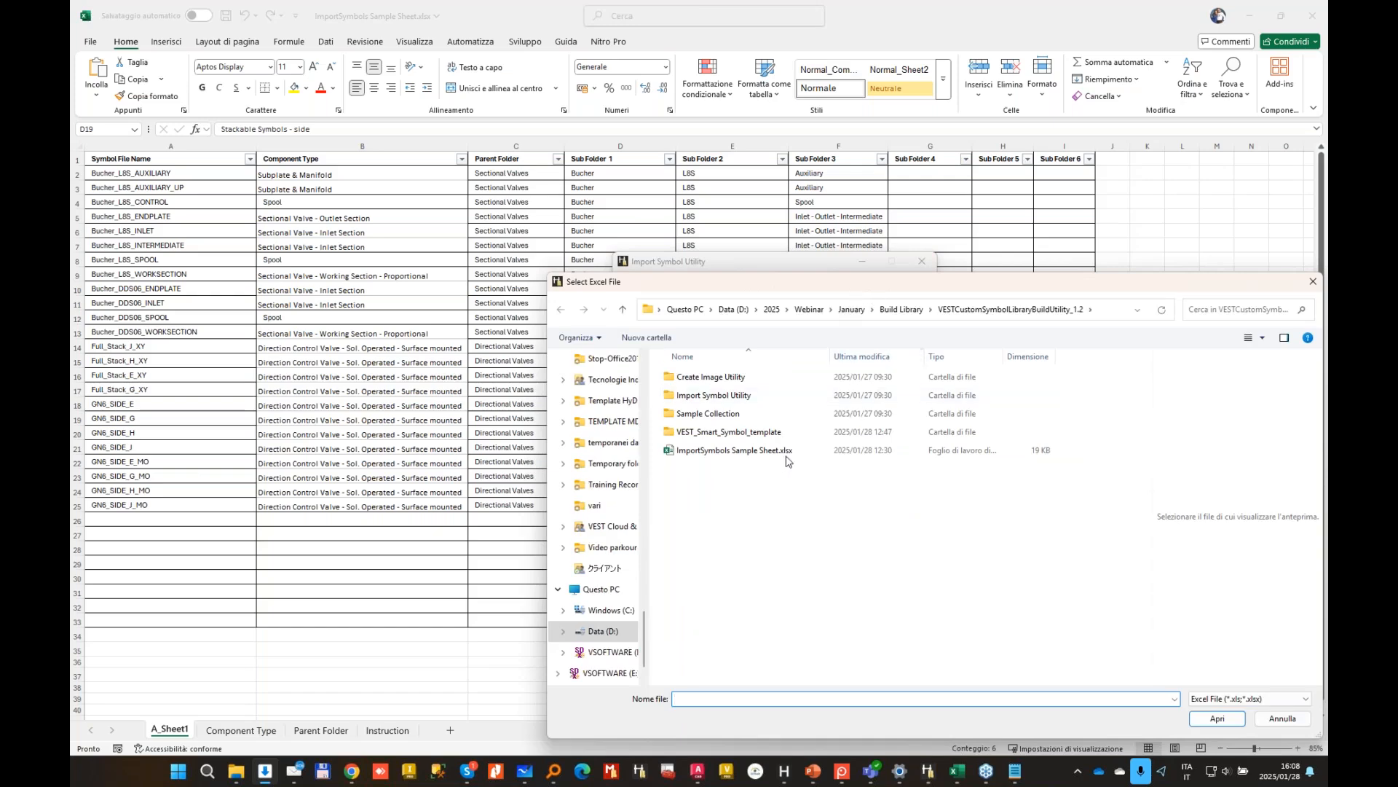
{"action": "double_click", "coordinate": [748, 452]}
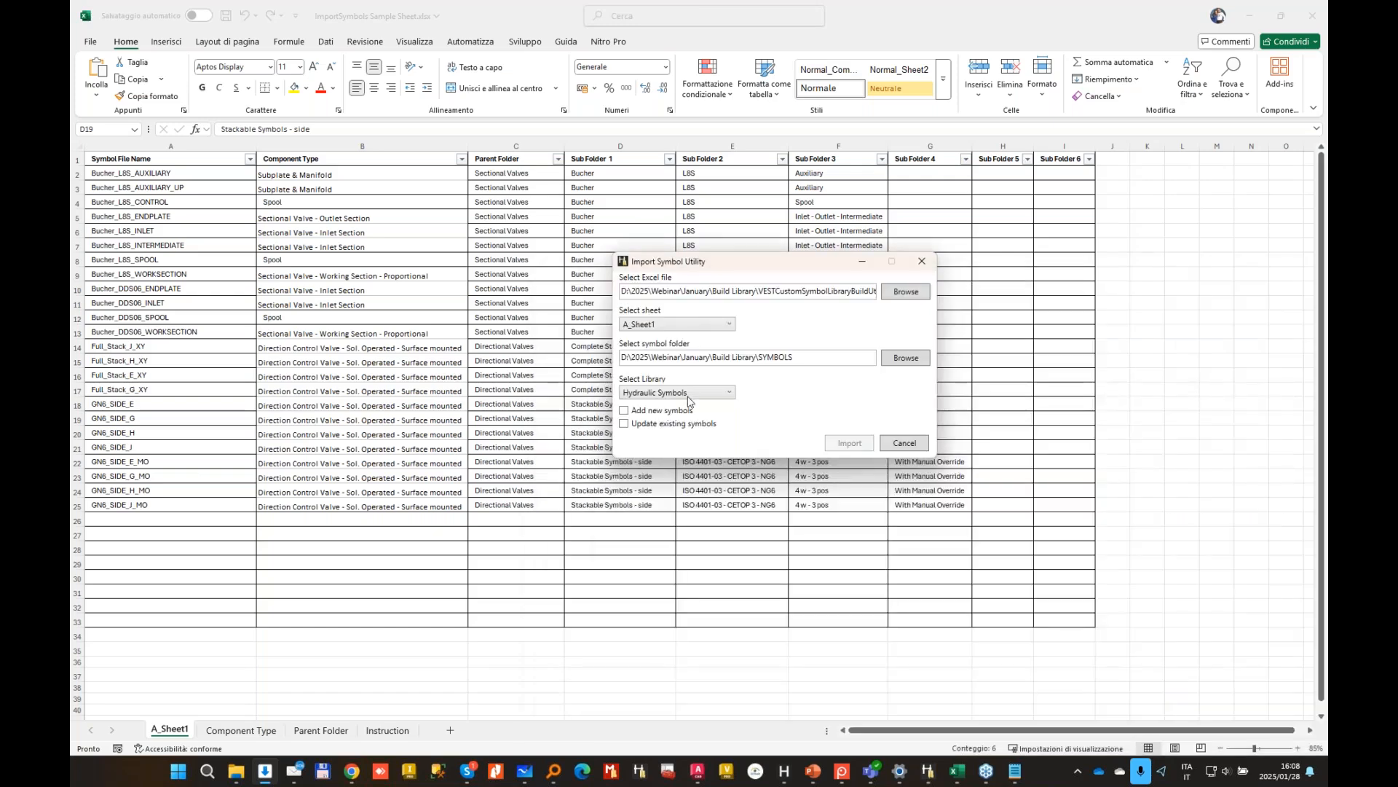
{"action": "left_click", "coordinate": [717, 325]}
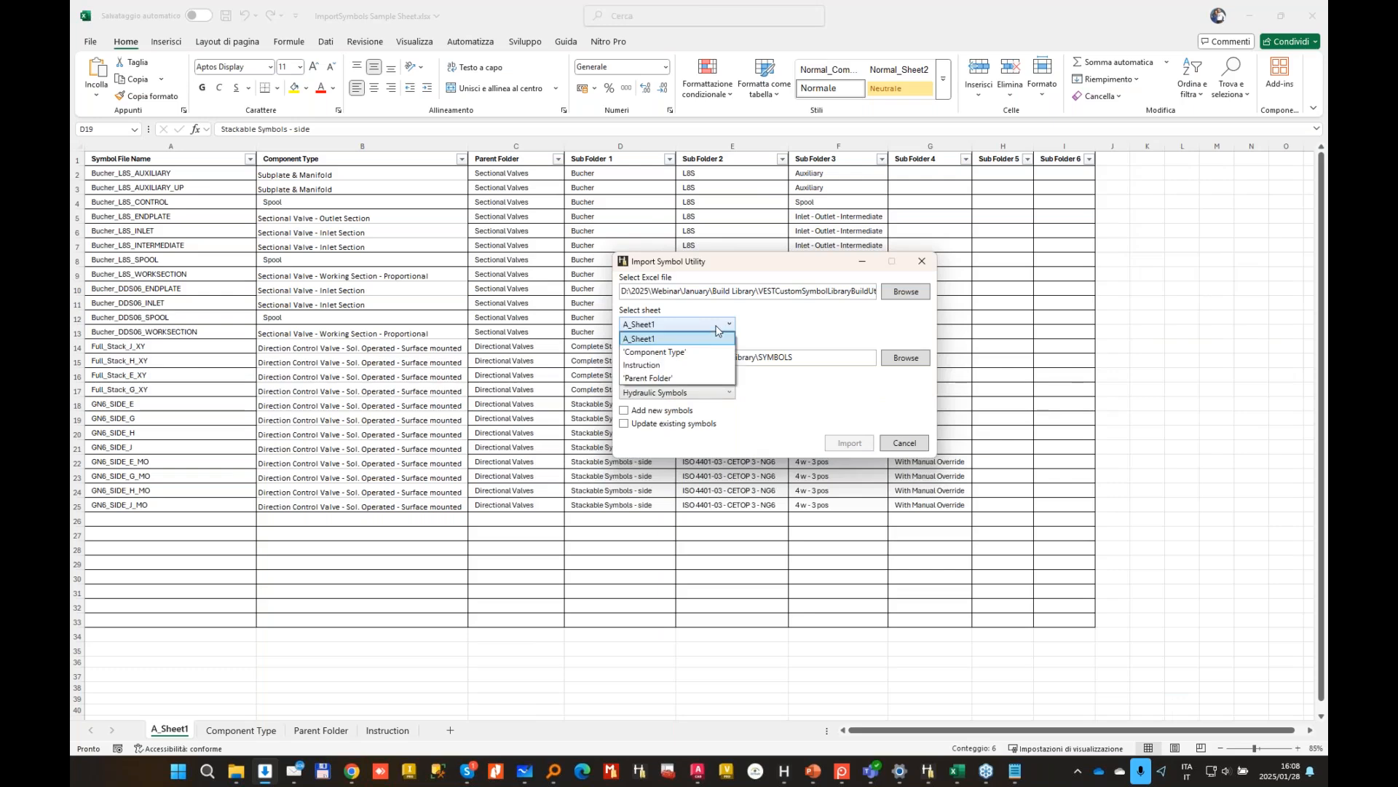
{"action": "left_click", "coordinate": [627, 335]}
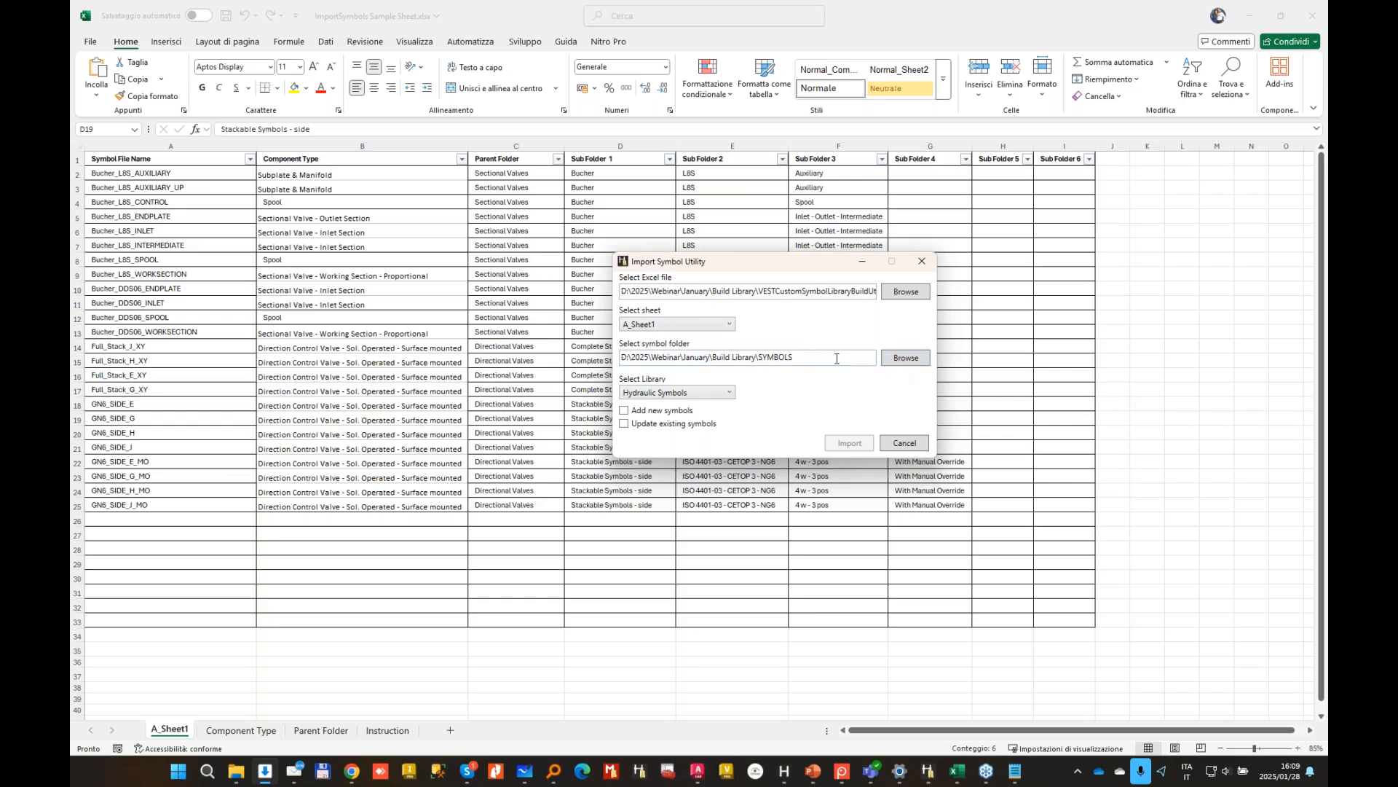
Step: Copy the symbol folder path D:\2025\Webinar\January\Build Library\SYMBOLS from the utility and open that folder in File Explorer
{"action": "left_click_drag", "start_coordinate": [837, 358], "coordinate": [630, 352]}
{"action": "left_click_drag", "start_coordinate": [812, 356], "coordinate": [551, 359]}
{"action": "key", "text": "ctrl+c"}
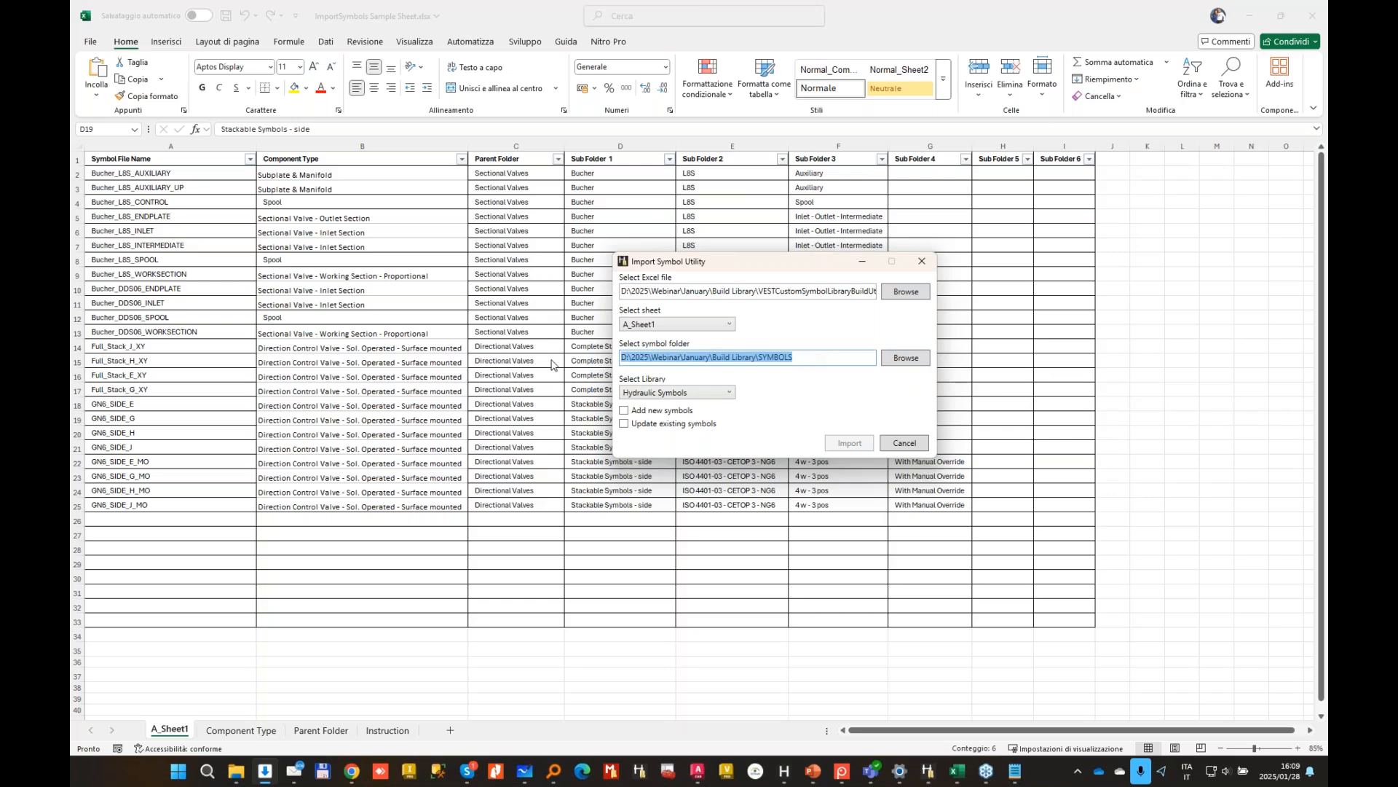
{"action": "left_click", "coordinate": [236, 771]}
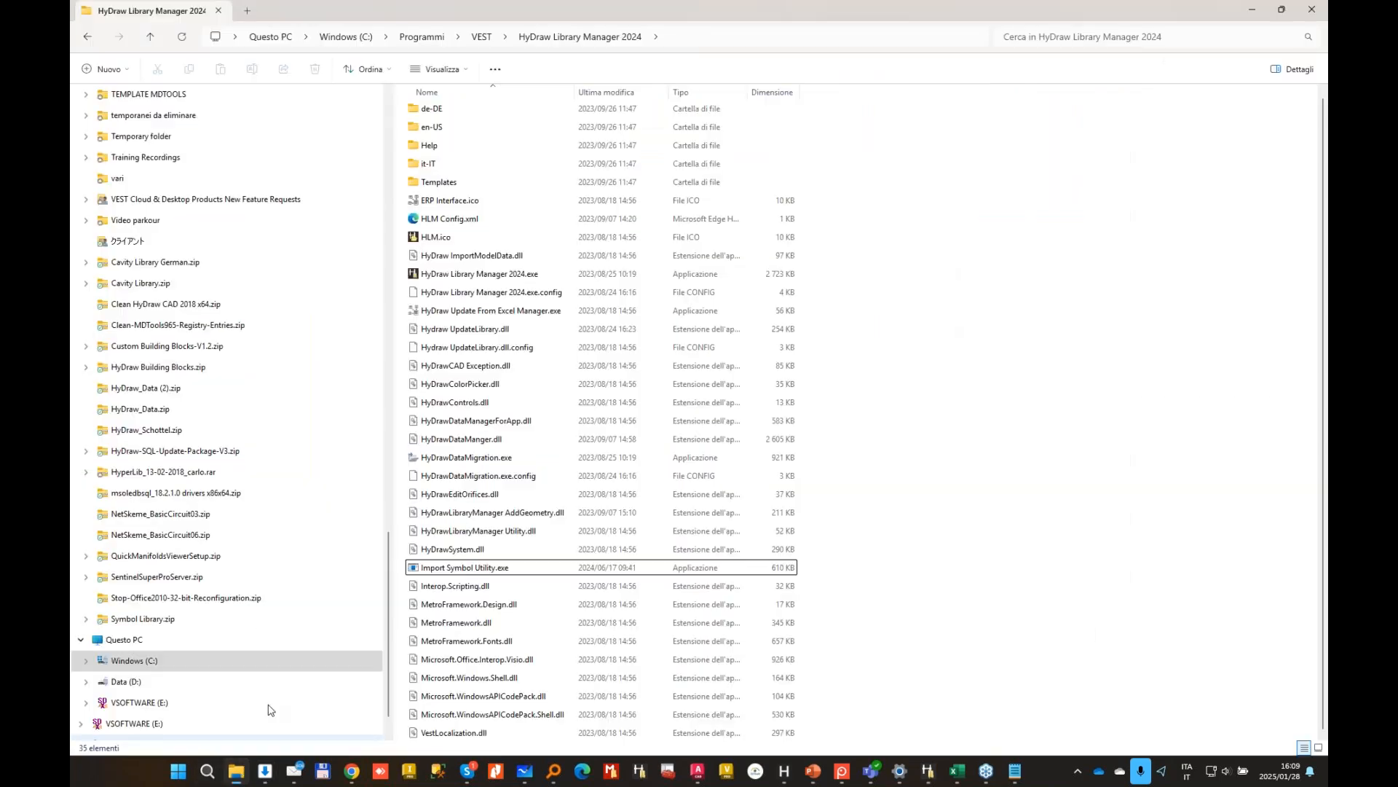
{"action": "key", "text": "alt+d"}
{"action": "key", "text": "ctrl+v"}
{"action": "key", "text": "Return"}
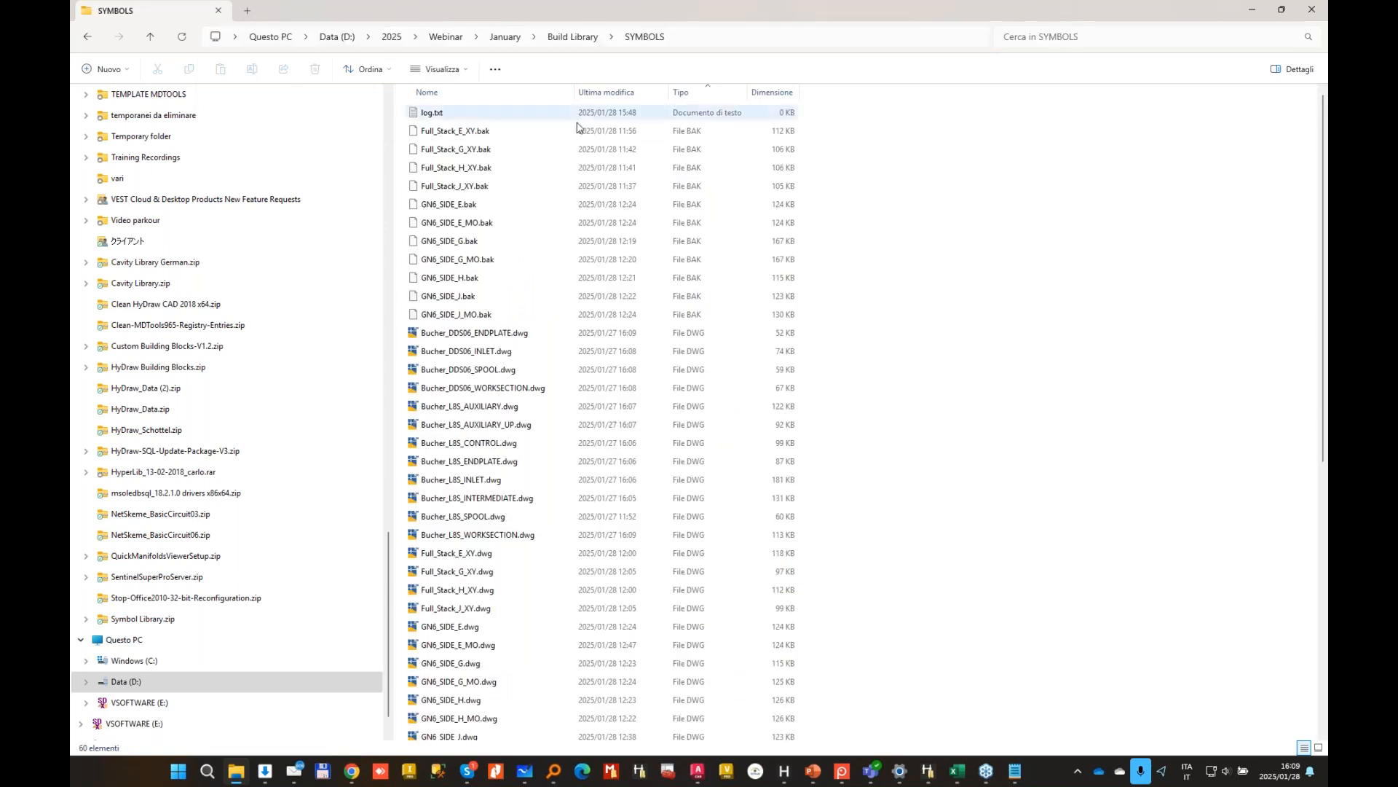
Step: Look through the SYMBOLS folder to examine the DWG symbol files and their matching GIF images
{"action": "scroll", "coordinate": [495, 188], "scroll_direction": "down", "scroll_amount": 3}
{"action": "scroll", "coordinate": [495, 188], "scroll_direction": "down", "scroll_amount": 2}
{"action": "scroll", "coordinate": [495, 191], "scroll_direction": "up", "scroll_amount": 2}
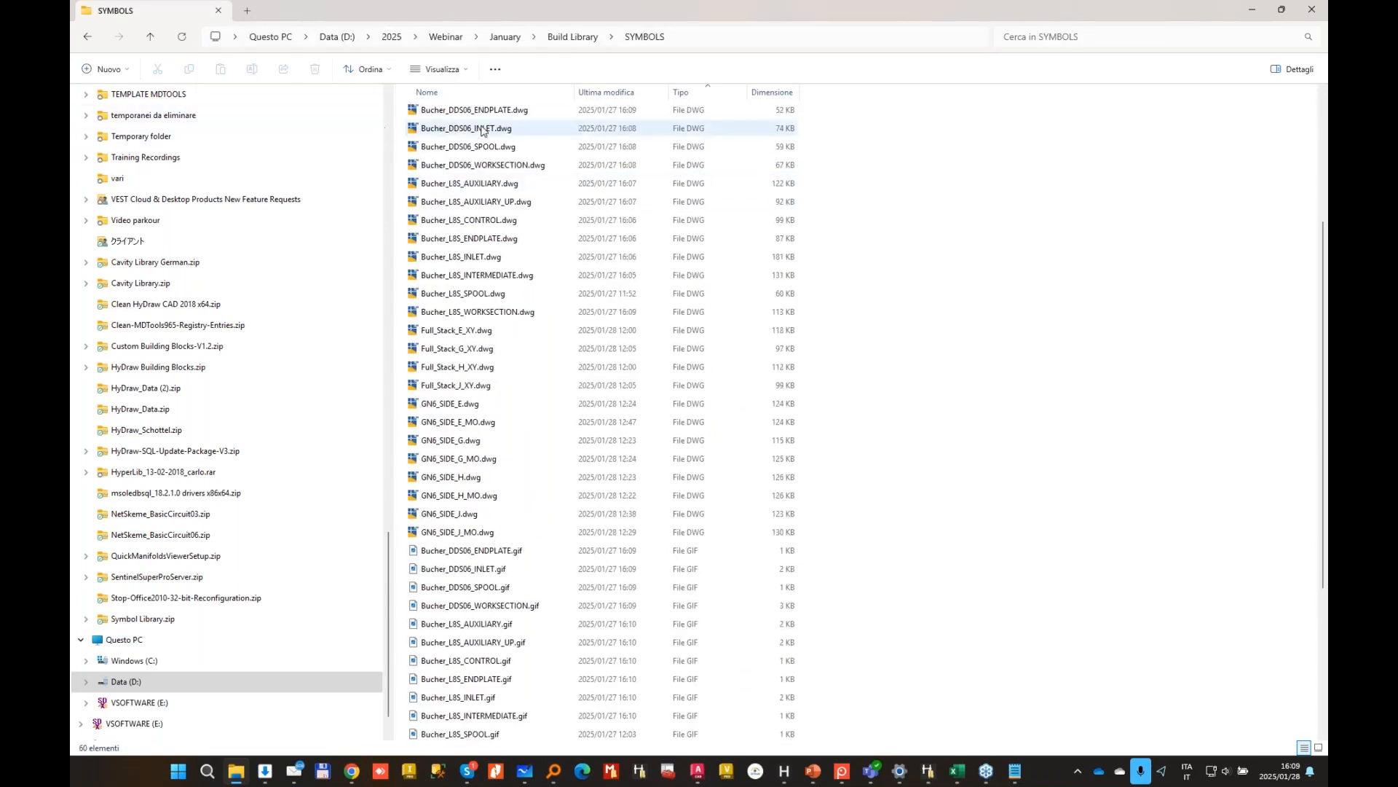
{"action": "left_click", "coordinate": [443, 166]}
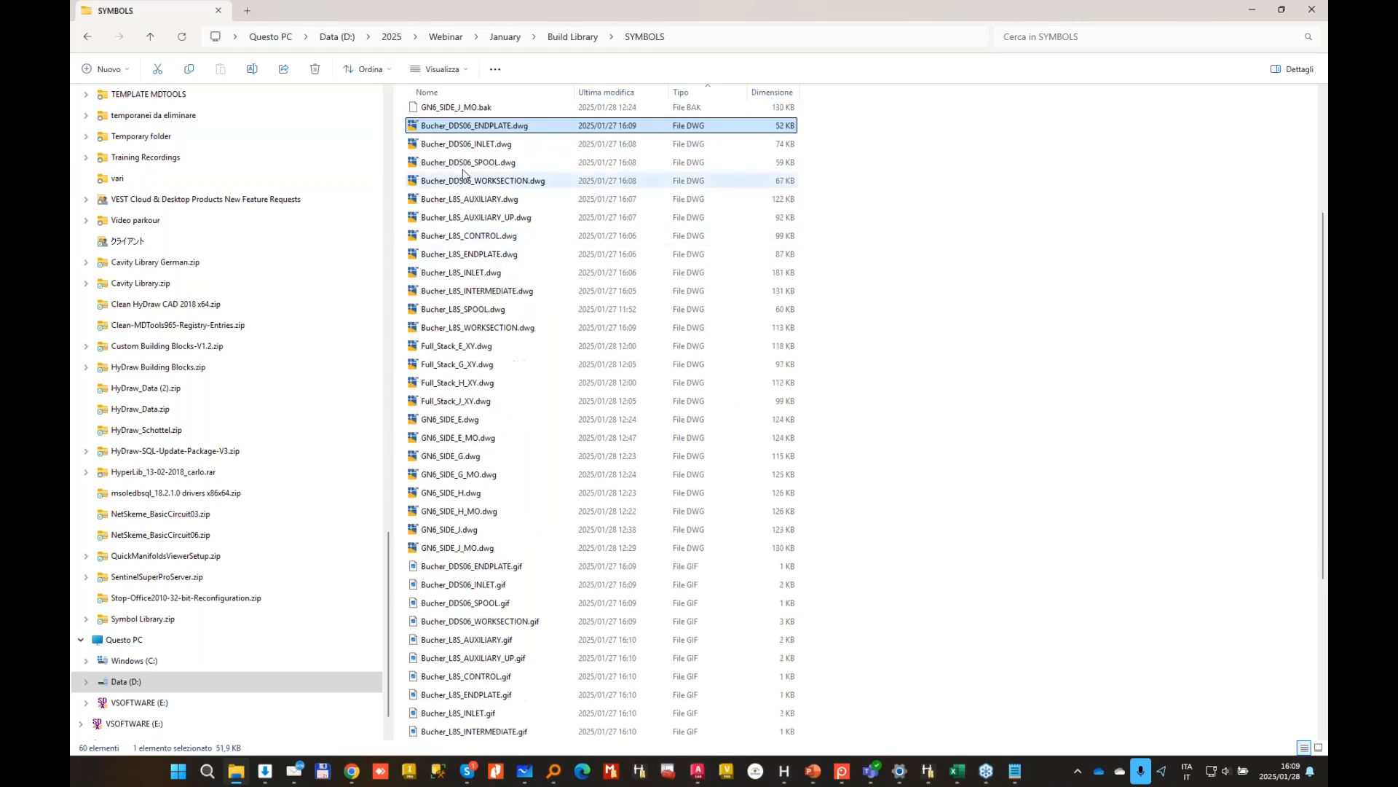
{"action": "scroll", "coordinate": [459, 255], "scroll_direction": "down", "scroll_amount": 1}
{"action": "scroll", "coordinate": [459, 277], "scroll_direction": "down", "scroll_amount": 5}
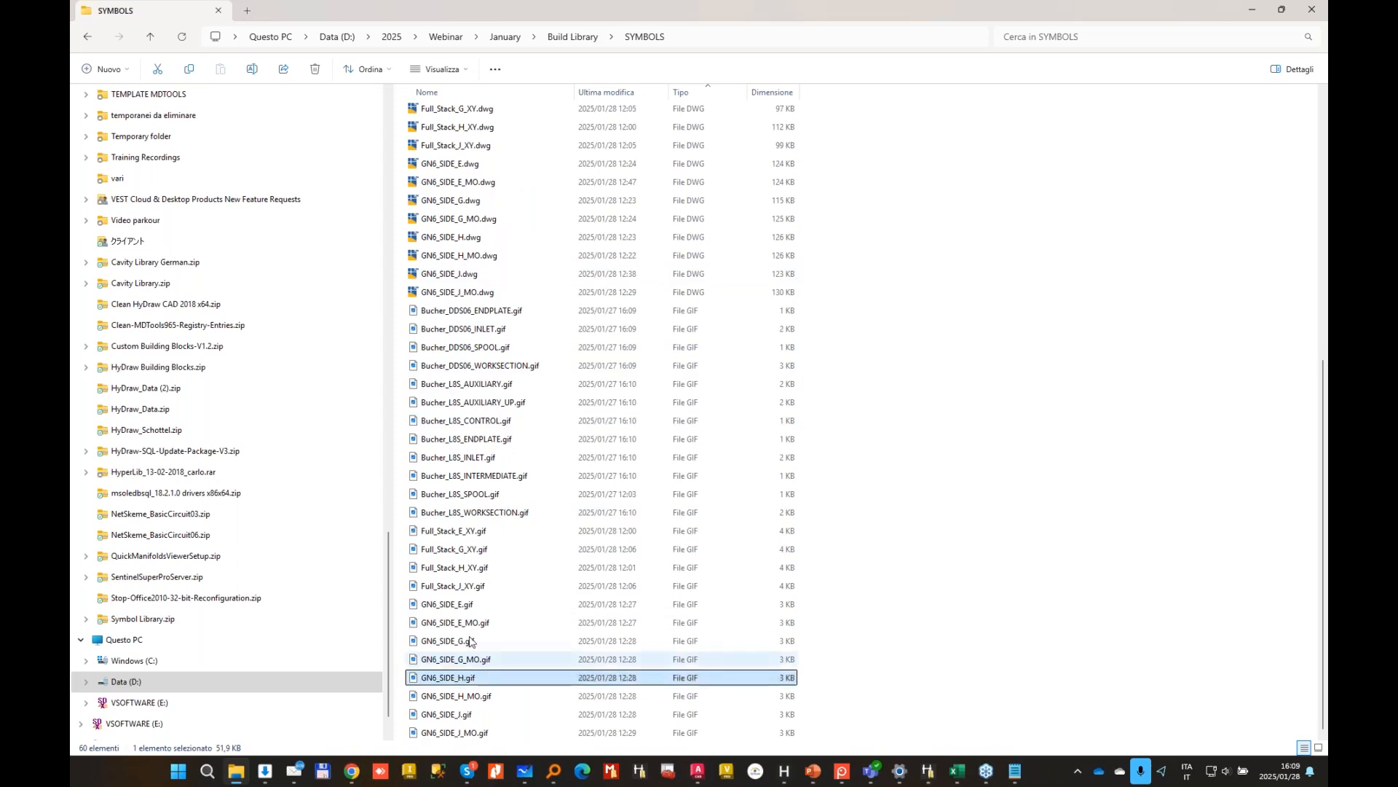
{"action": "left_click", "coordinate": [461, 383]}
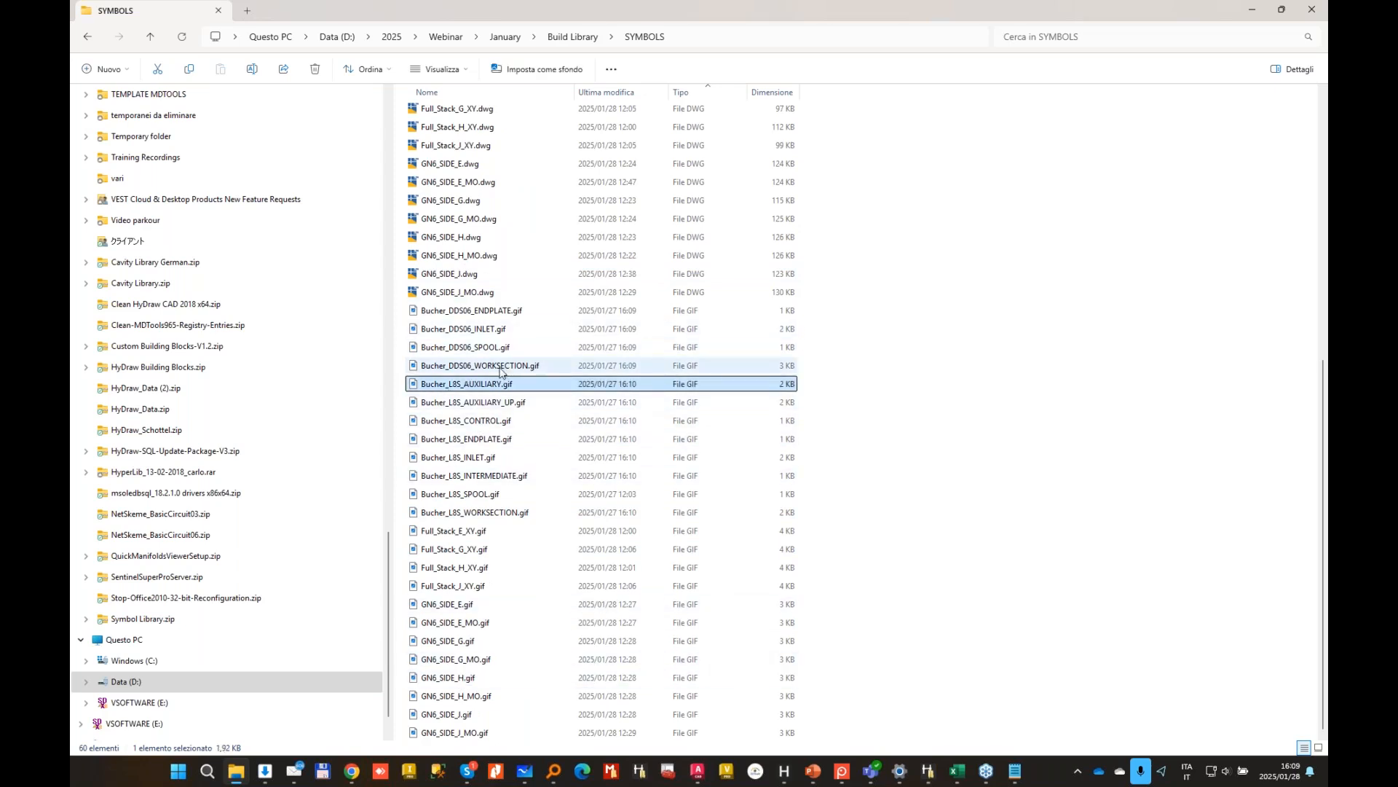
{"action": "left_click", "coordinate": [489, 367]}
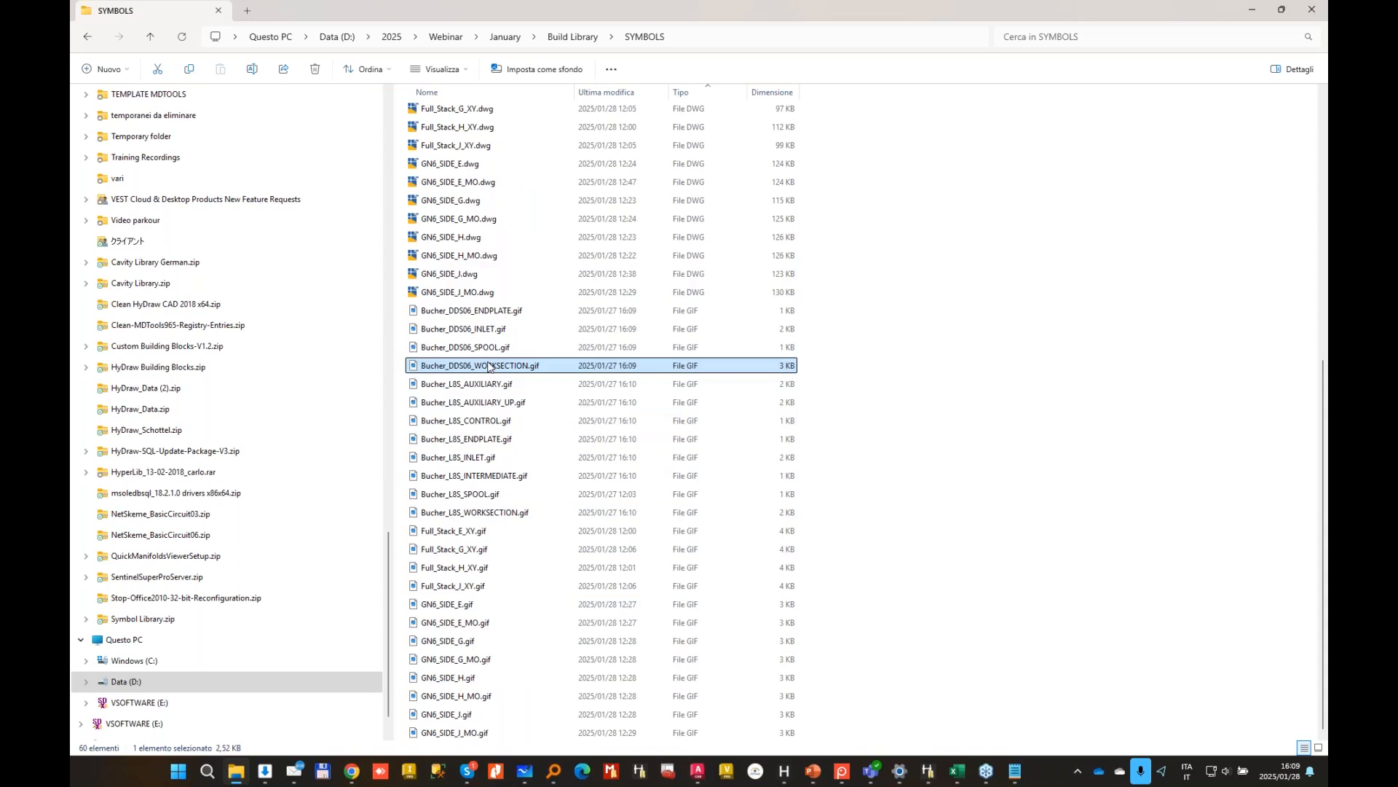
Step: Open Bucher_DDS06_WORKSECTION.gif, page through the symbol images that follow it, and close the image viewer
{"action": "double_click", "coordinate": [489, 366]}
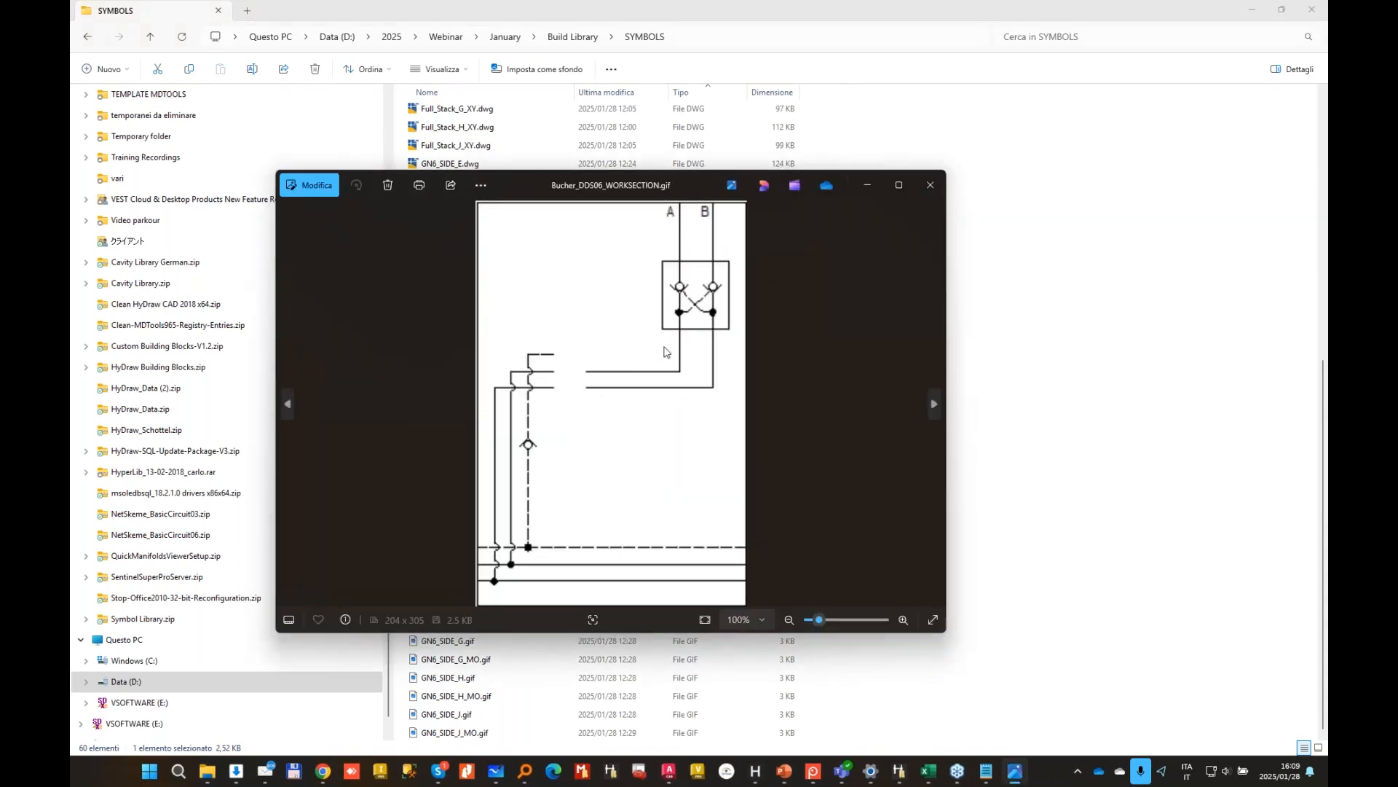
{"action": "left_click", "coordinate": [935, 403]}
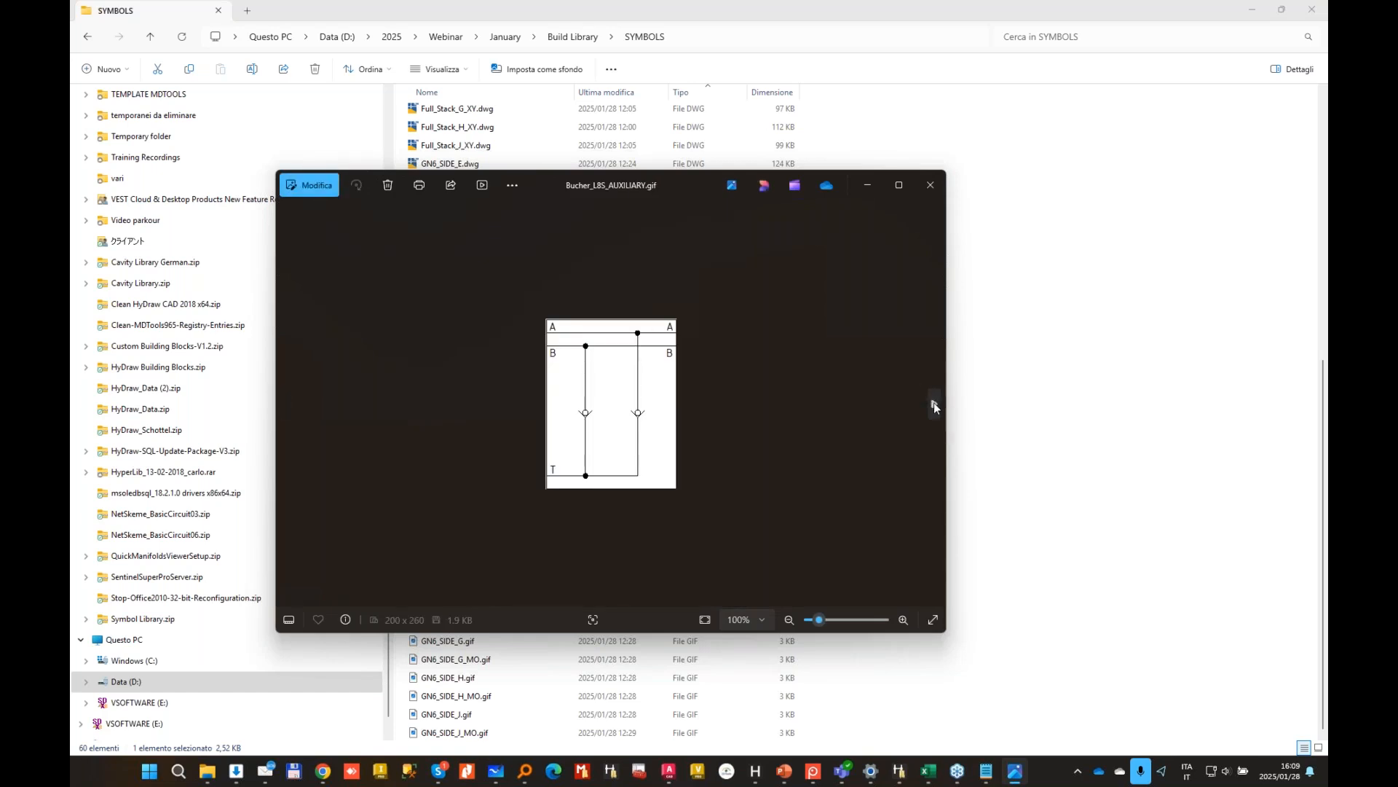
{"action": "left_click", "coordinate": [934, 403]}
{"action": "left_click", "coordinate": [934, 404]}
{"action": "left_click", "coordinate": [934, 404]}
{"action": "left_click", "coordinate": [933, 403]}
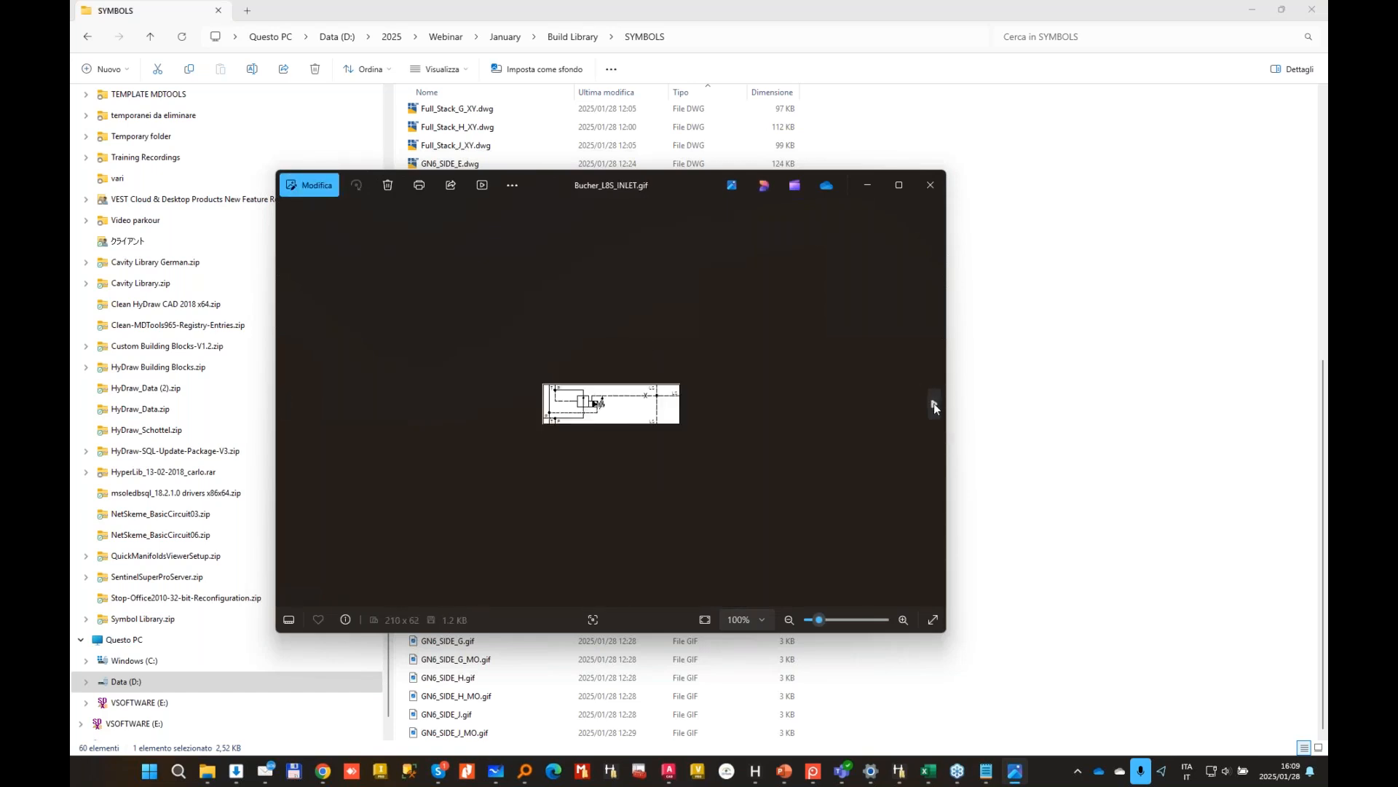
{"action": "left_click", "coordinate": [933, 404]}
{"action": "left_click", "coordinate": [934, 403]}
{"action": "left_click", "coordinate": [934, 403]}
{"action": "left_click", "coordinate": [934, 403]}
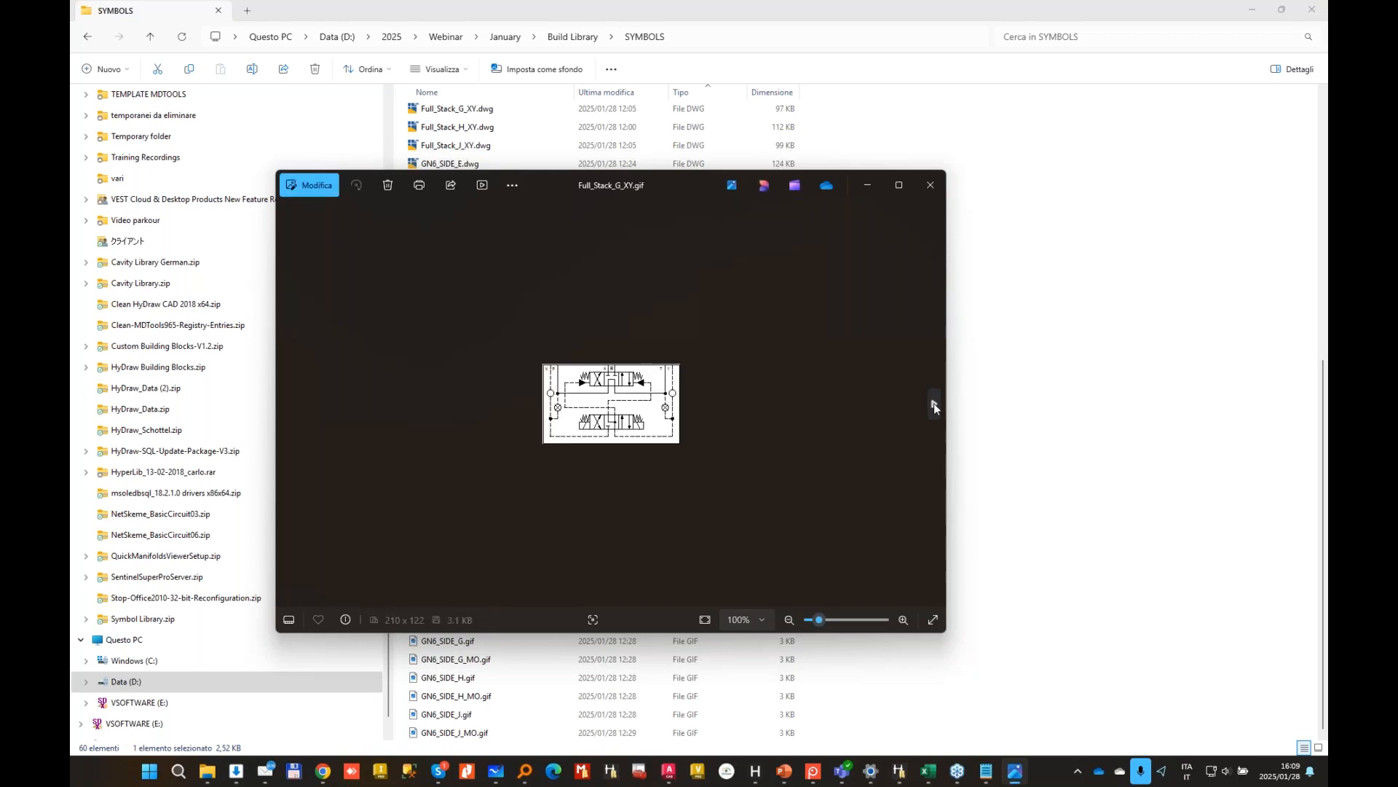
{"action": "left_click", "coordinate": [934, 403]}
{"action": "left_click", "coordinate": [934, 404]}
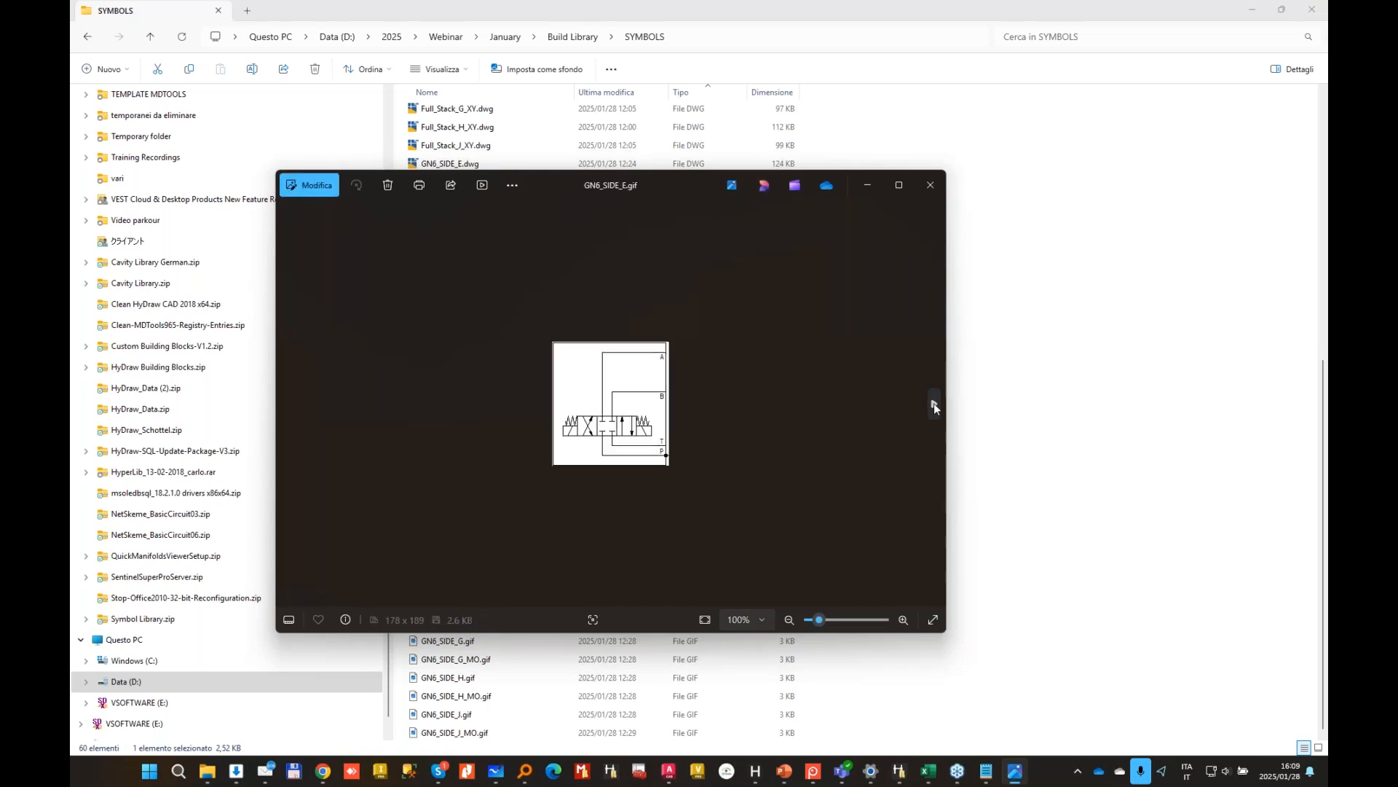
{"action": "left_click", "coordinate": [934, 405]}
{"action": "left_click", "coordinate": [930, 185]}
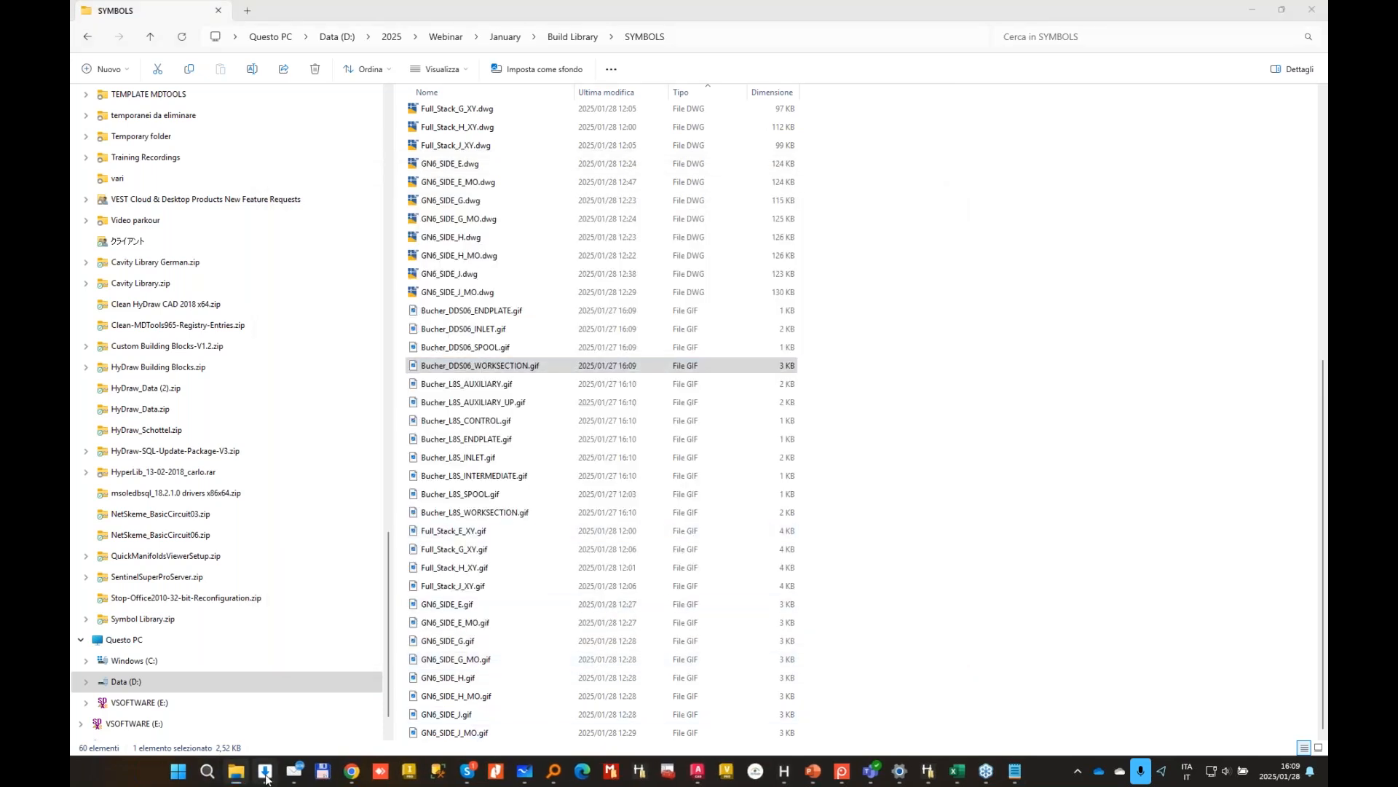
Step: Return to the Import Symbol Utility and import the symbols into the Custom Building Blocks library with Add new symbols enabled
{"action": "left_click", "coordinate": [265, 772]}
{"action": "left_click", "coordinate": [723, 394]}
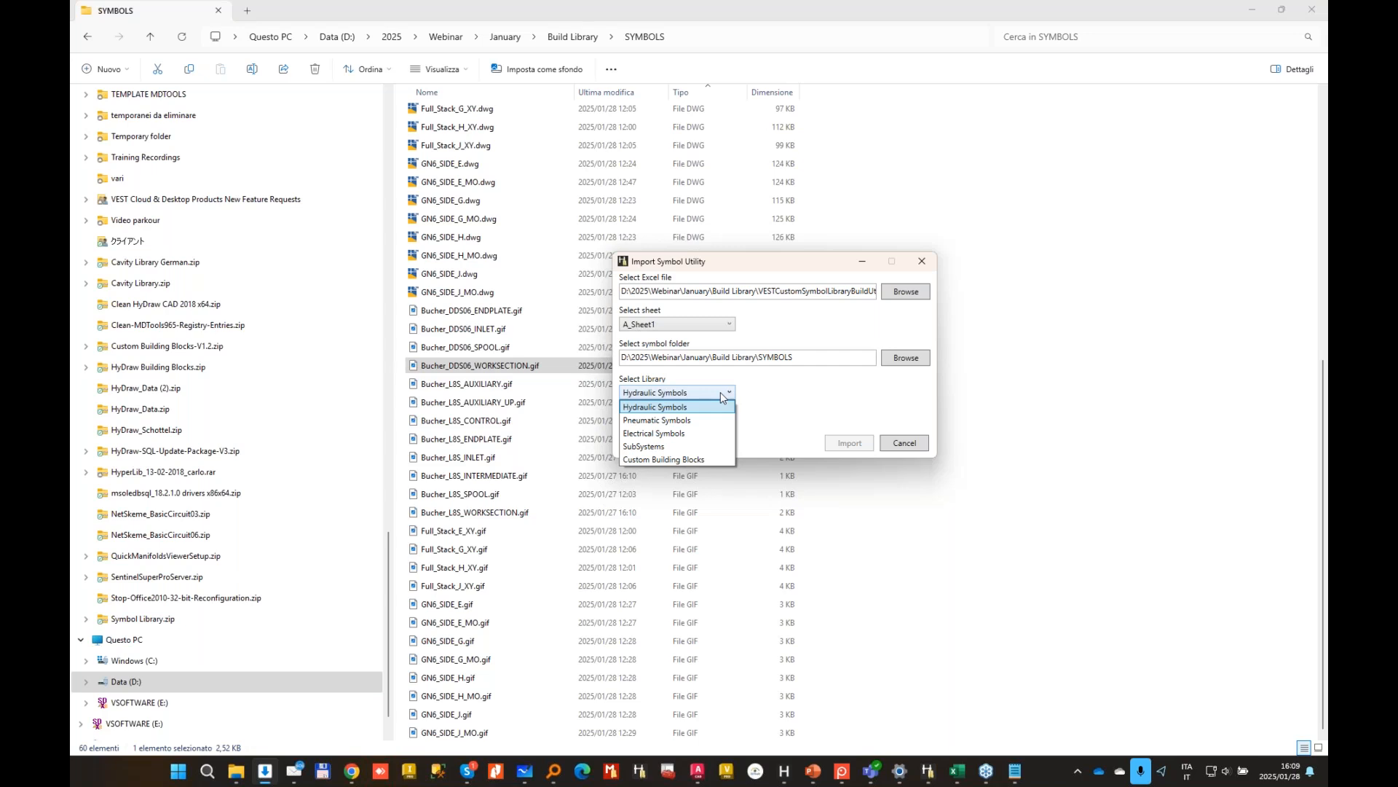
{"action": "left_click", "coordinate": [699, 459]}
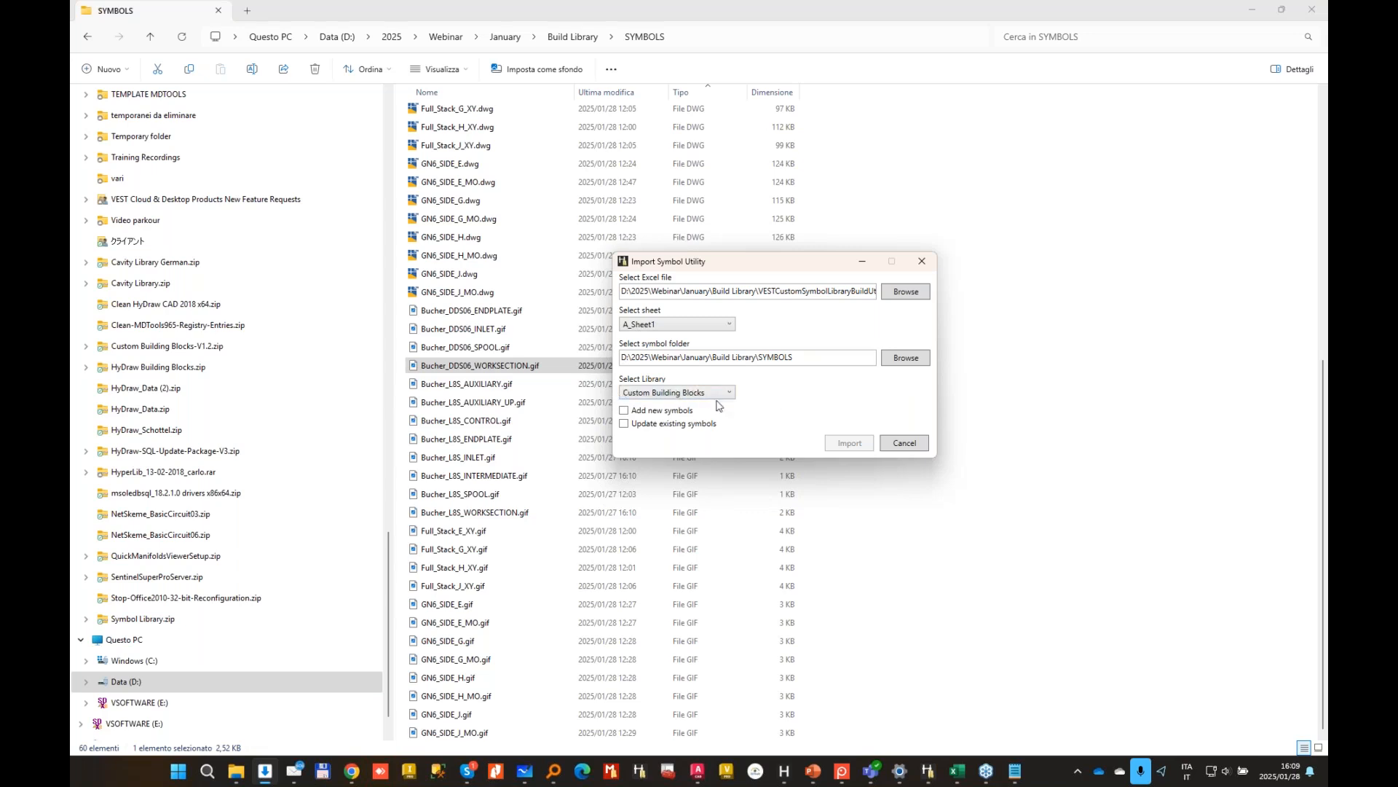
{"action": "left_click", "coordinate": [624, 410]}
{"action": "left_click", "coordinate": [850, 443]}
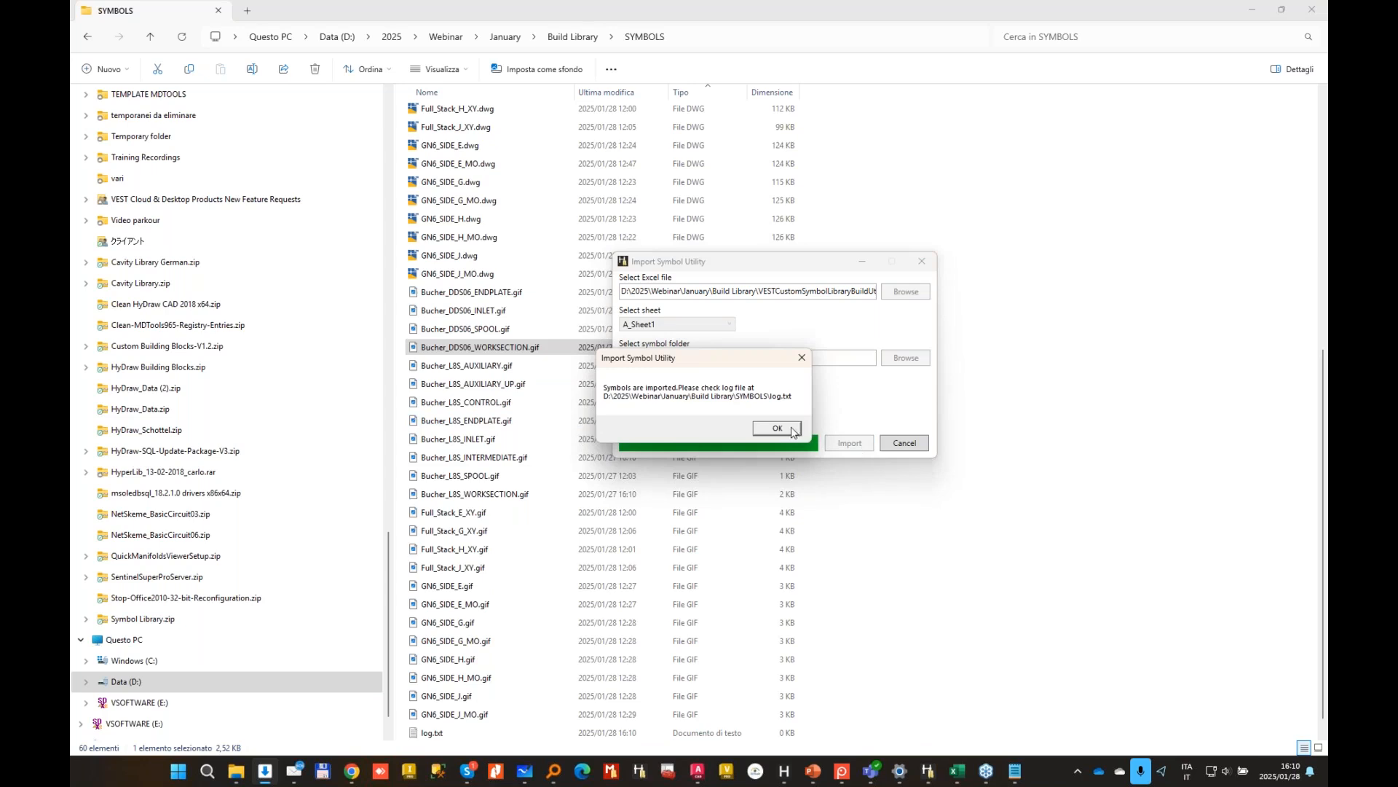
{"action": "left_click", "coordinate": [777, 428]}
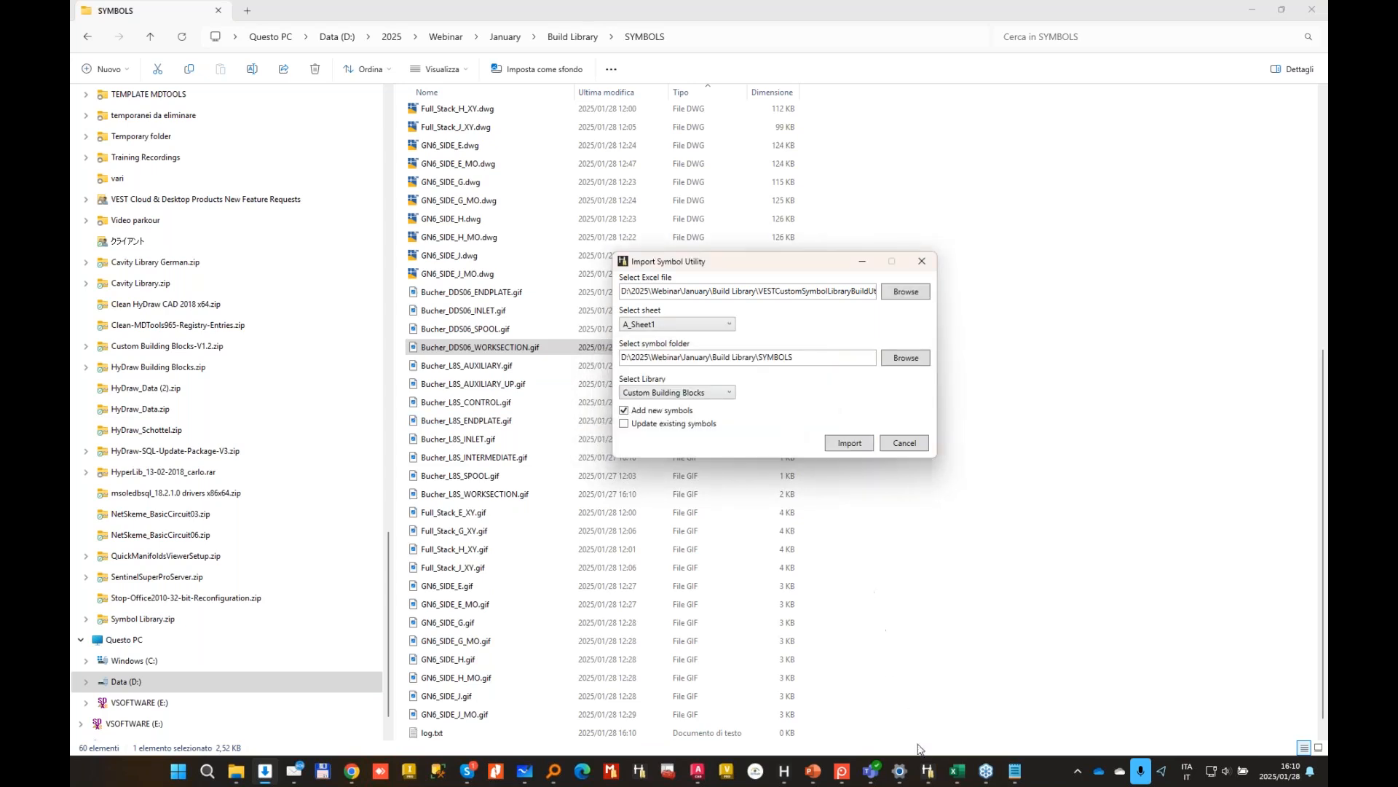
Step: Open log.txt in the SYMBOLS folder to check the import log, close it and return to the folder
{"action": "mouse_move", "coordinate": [928, 770]}
{"action": "left_click", "coordinate": [1068, 390]}
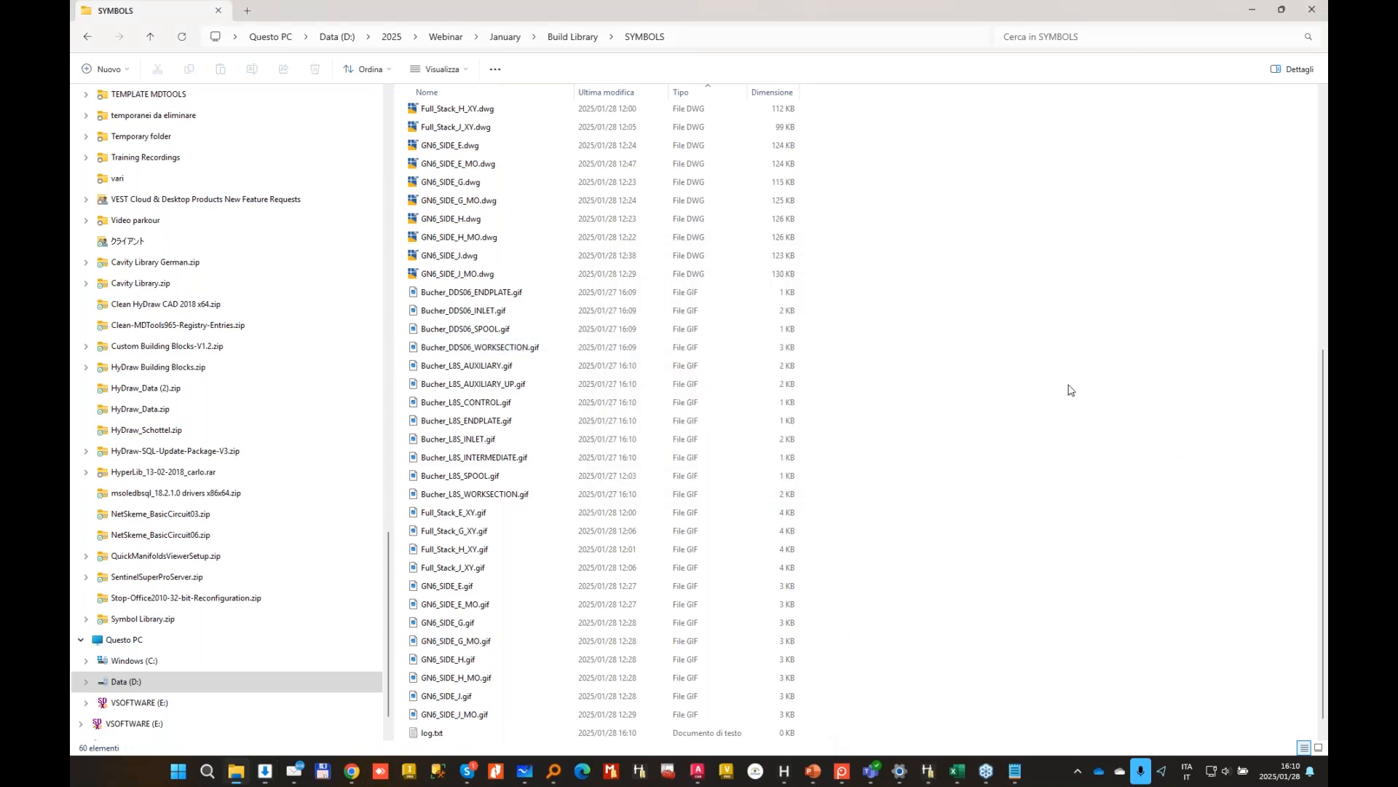
{"action": "scroll", "coordinate": [493, 251], "scroll_direction": "up", "scroll_amount": 8}
{"action": "scroll", "coordinate": [497, 248], "scroll_direction": "down", "scroll_amount": 9}
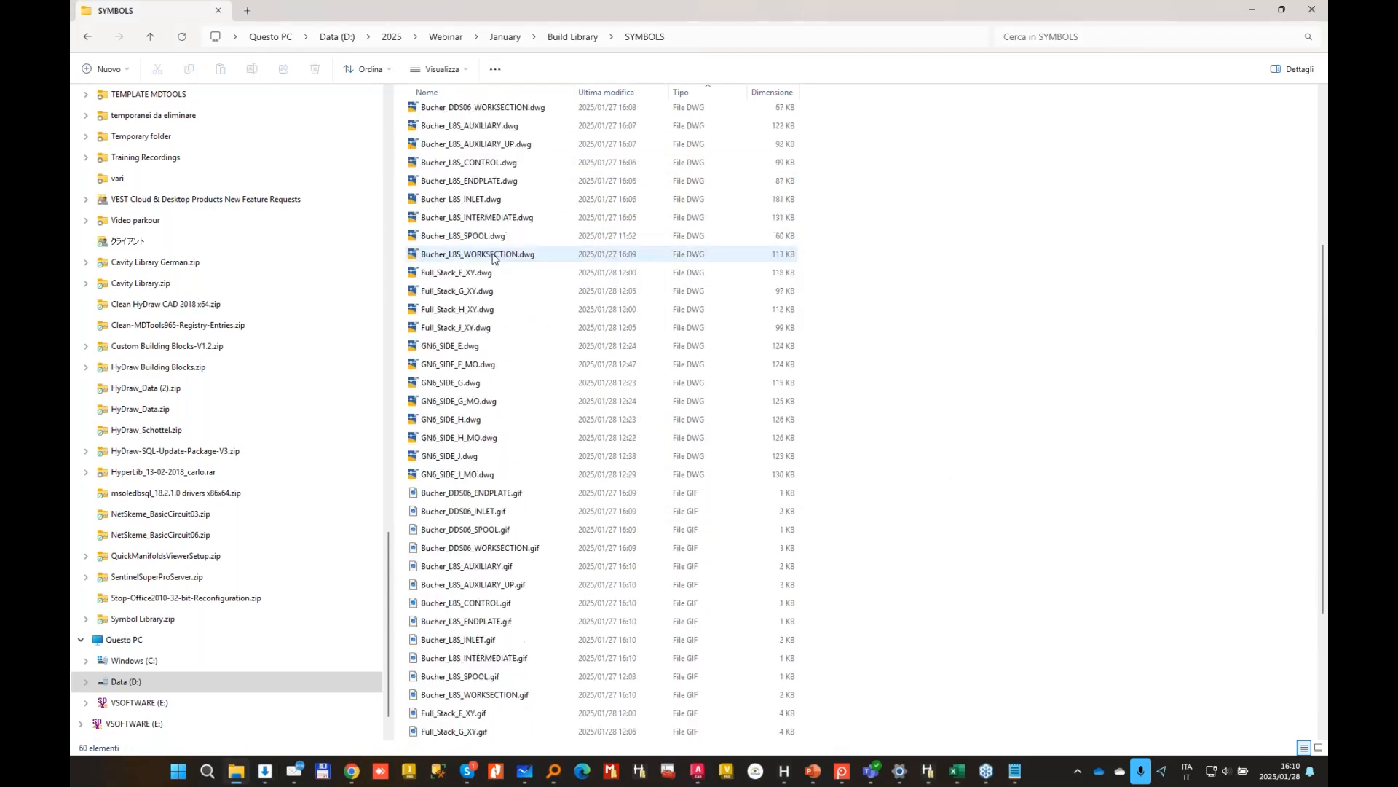
{"action": "double_click", "coordinate": [437, 732]}
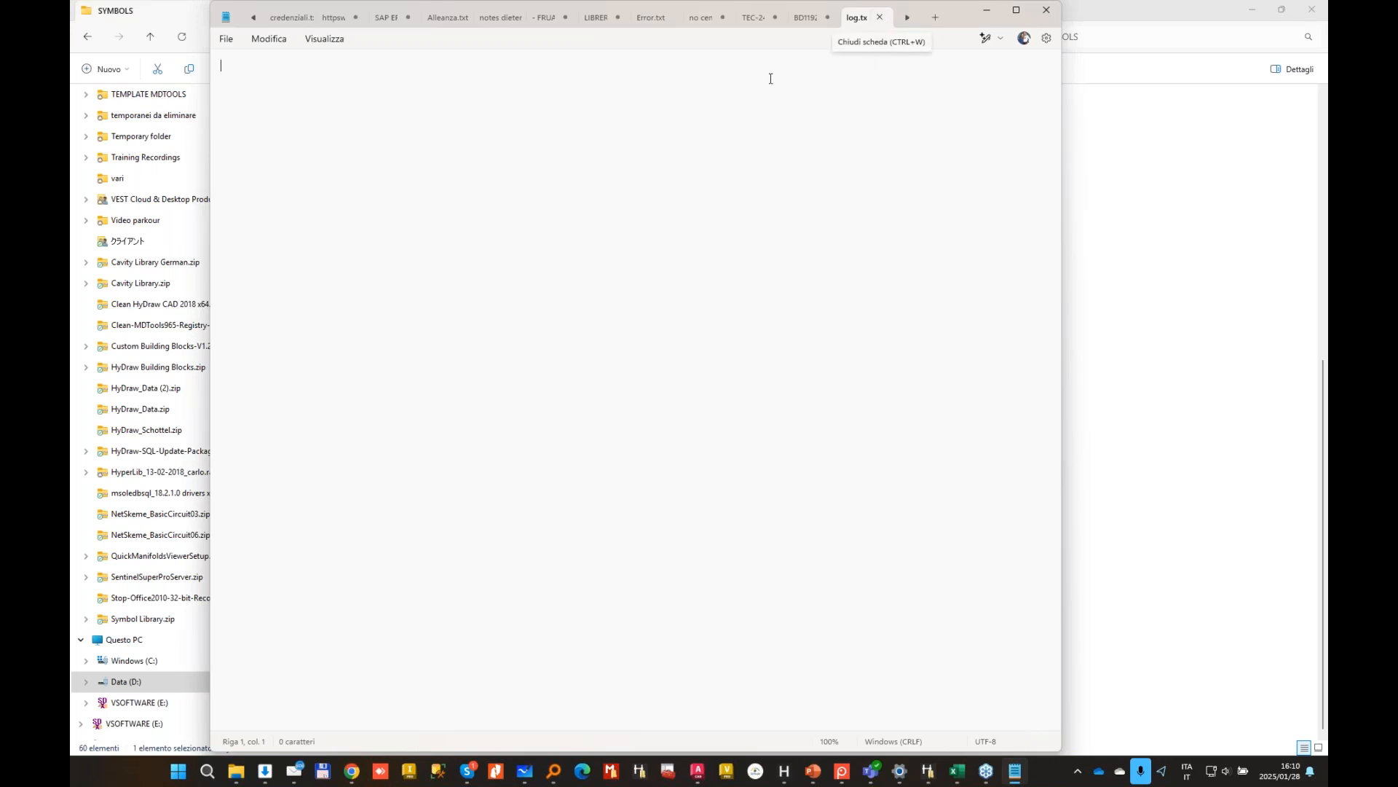
{"action": "left_click", "coordinate": [880, 18]}
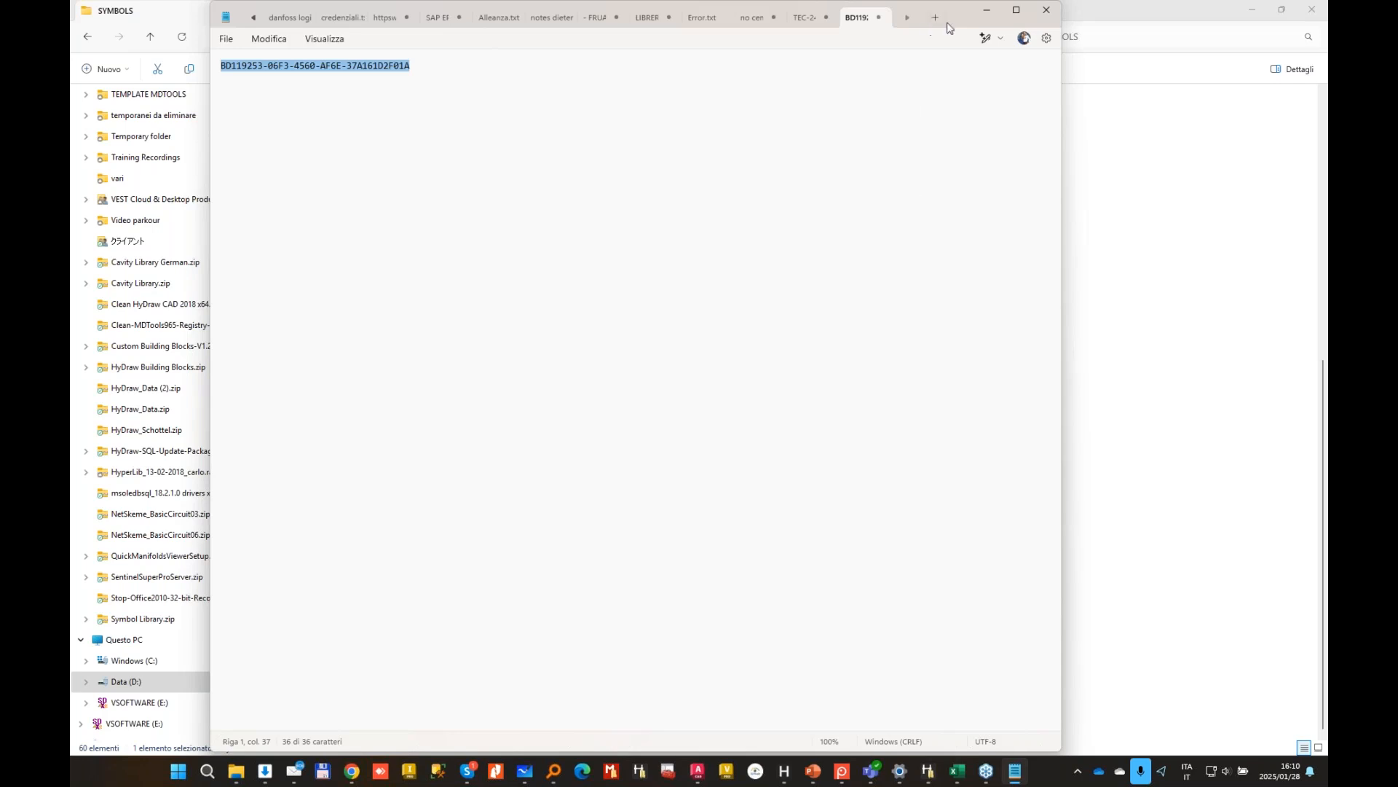
{"action": "left_click", "coordinate": [1201, 271]}
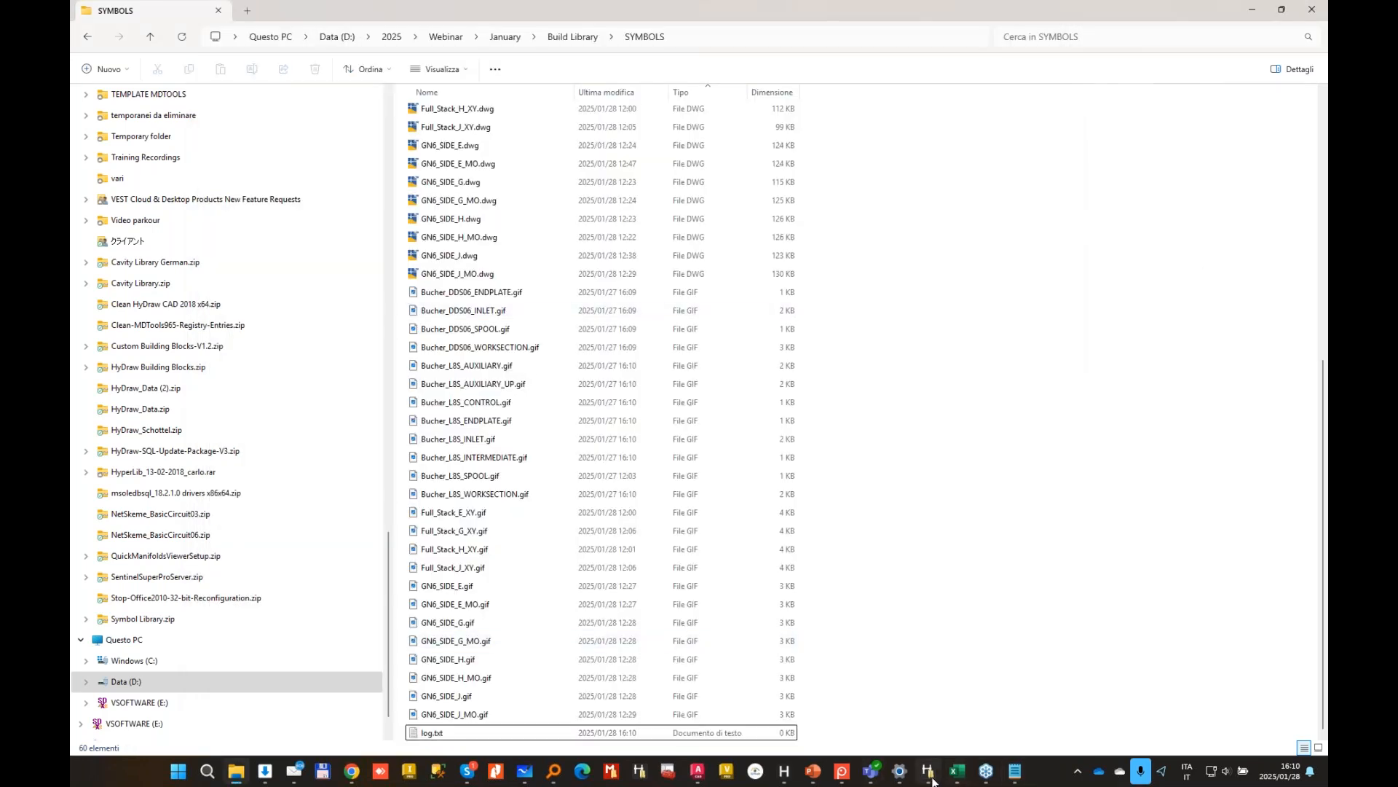
Step: Switch to HyDraw Library Manager, show the Custom Building Blocks library and expand Sectional Valves and its Bucher folder
{"action": "mouse_move", "coordinate": [932, 780]}
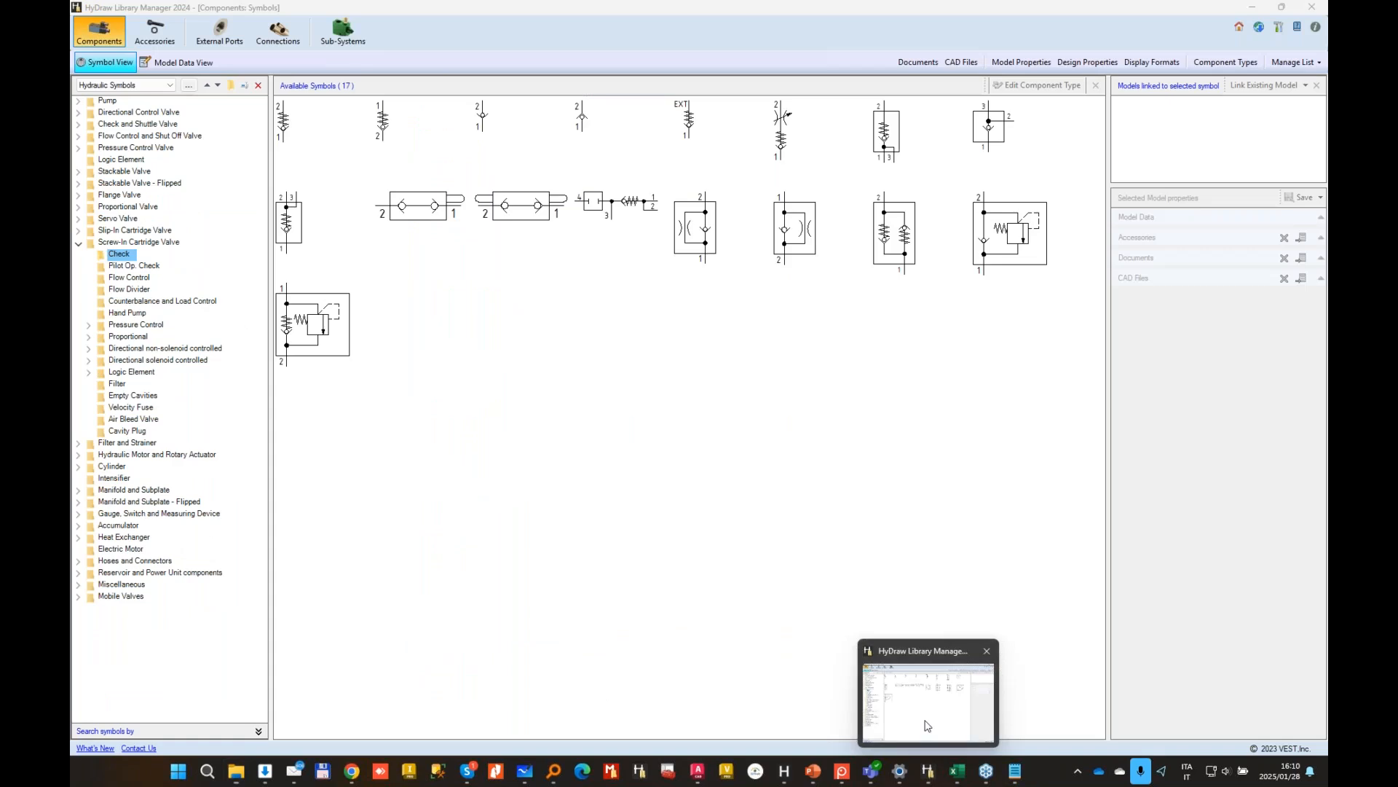
{"action": "left_click", "coordinate": [927, 725]}
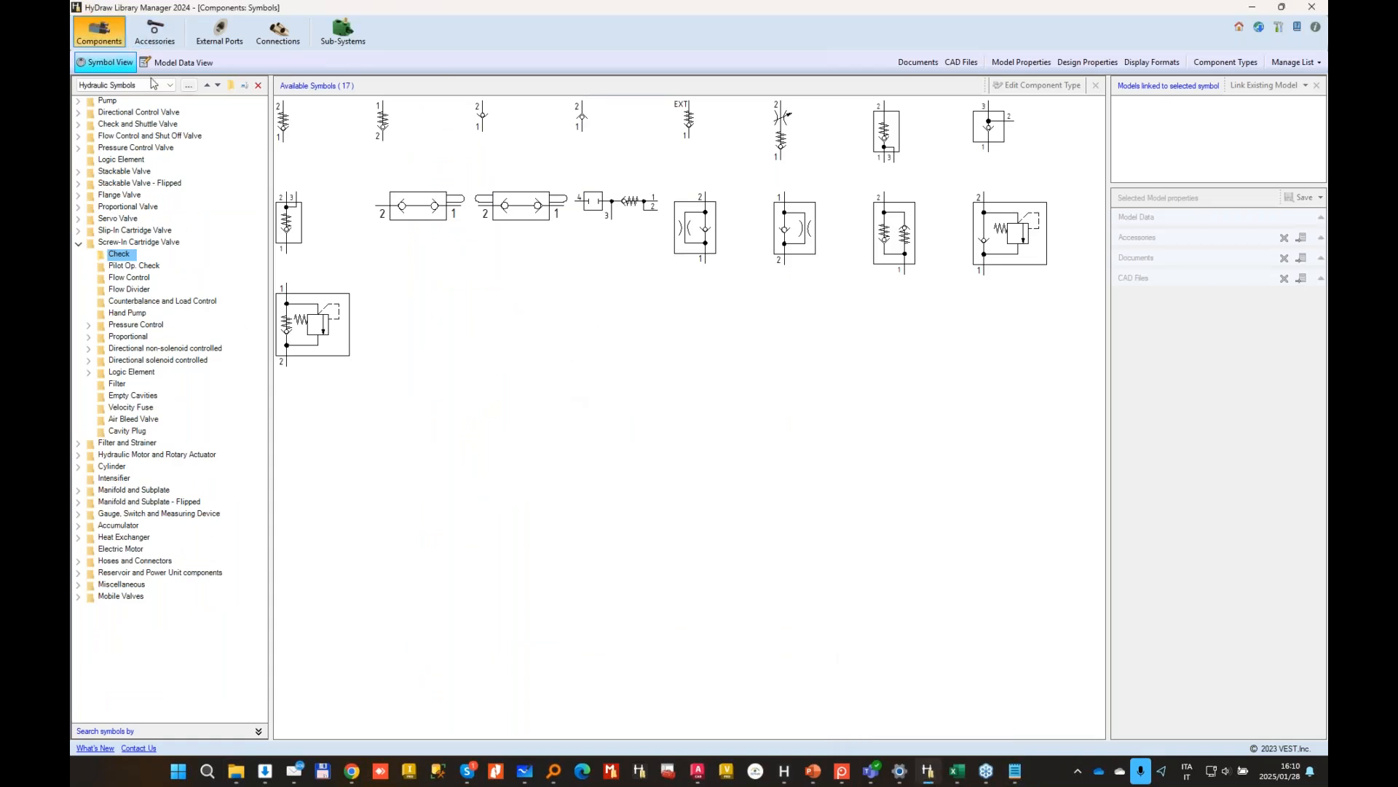
{"action": "left_click", "coordinate": [154, 85]}
{"action": "left_click", "coordinate": [129, 122]}
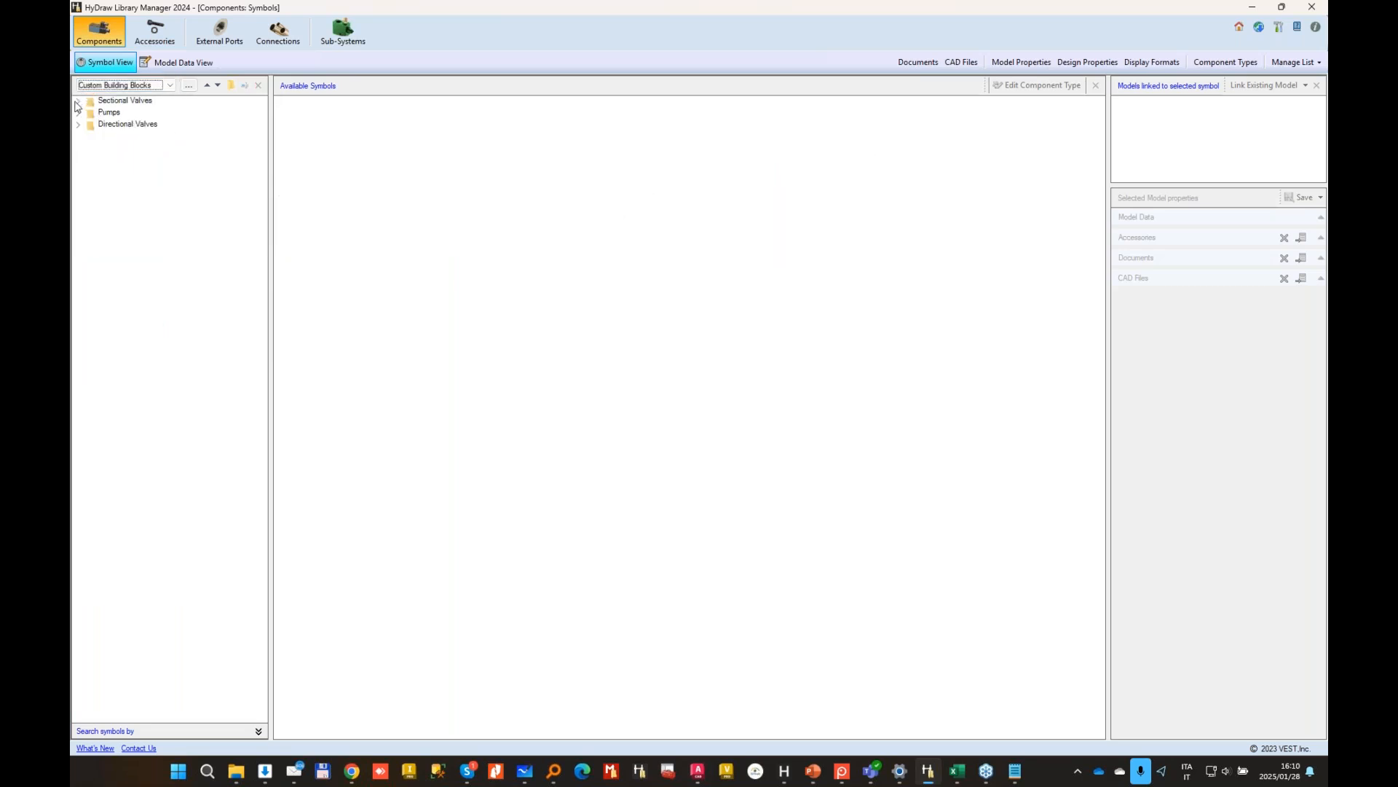
{"action": "left_click", "coordinate": [78, 102]}
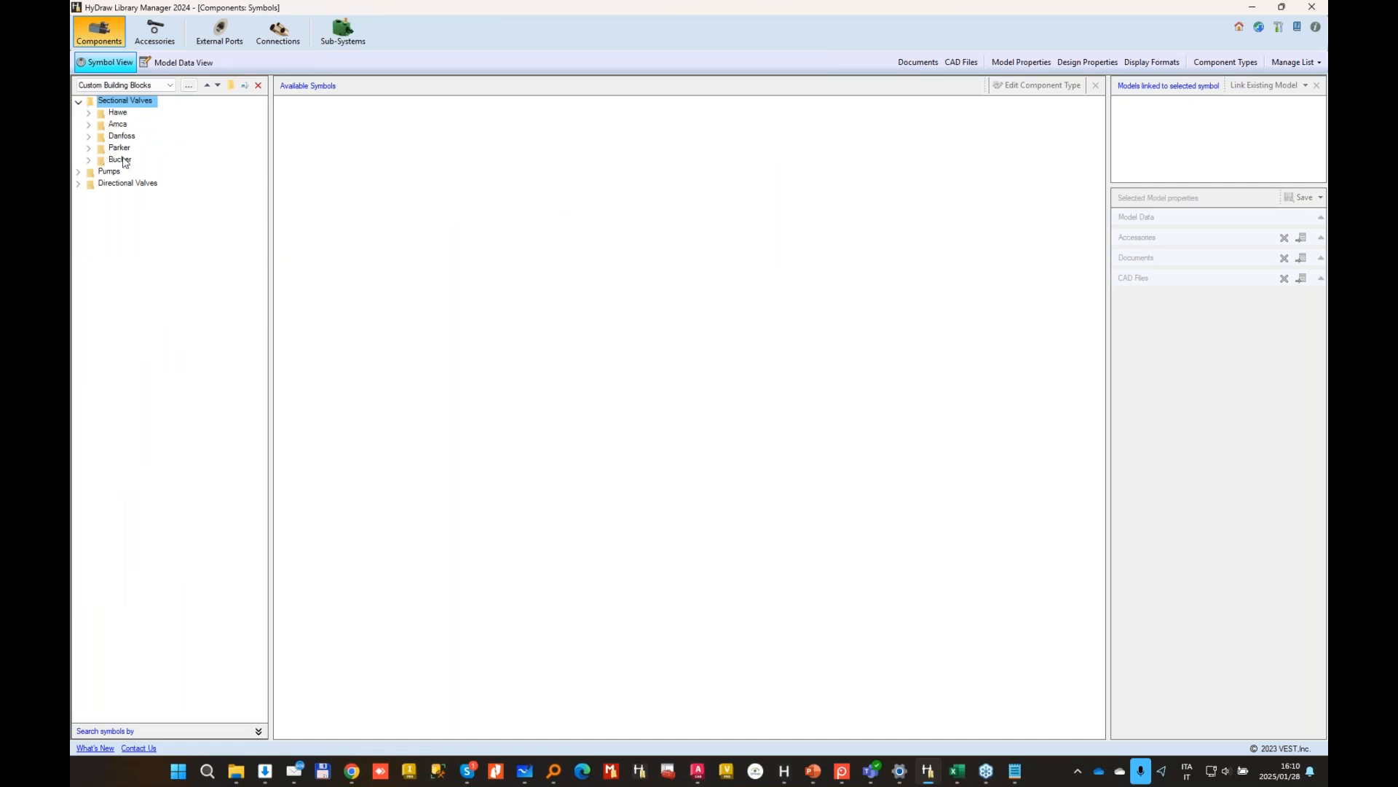
{"action": "left_click", "coordinate": [89, 161]}
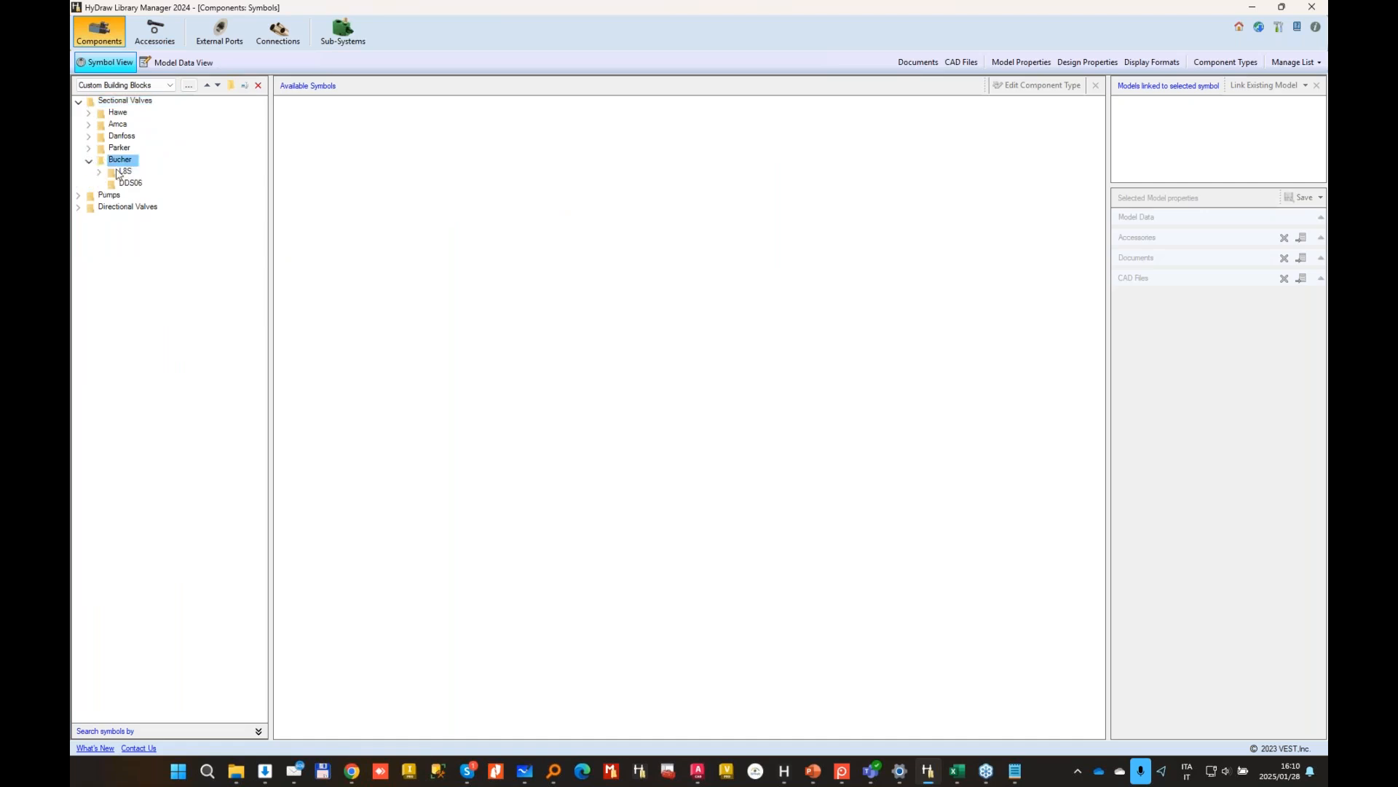
Step: Check the symbols in Bucher's L8S subfolders Auxiliary, Spool, Inlet - Outlet - Intermediate and Work Section, and in the DDS06 folder
{"action": "left_click", "coordinate": [101, 173]}
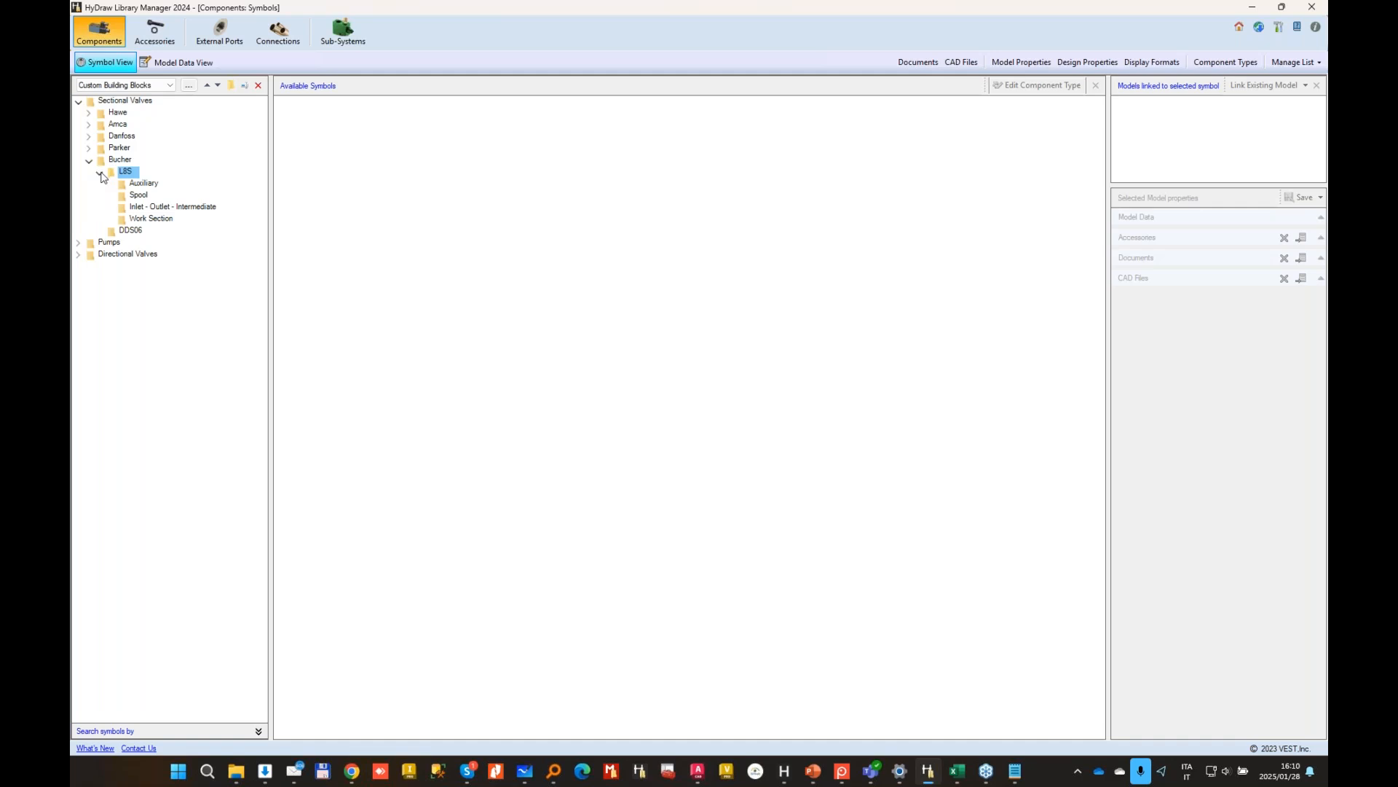
{"action": "left_click", "coordinate": [146, 184]}
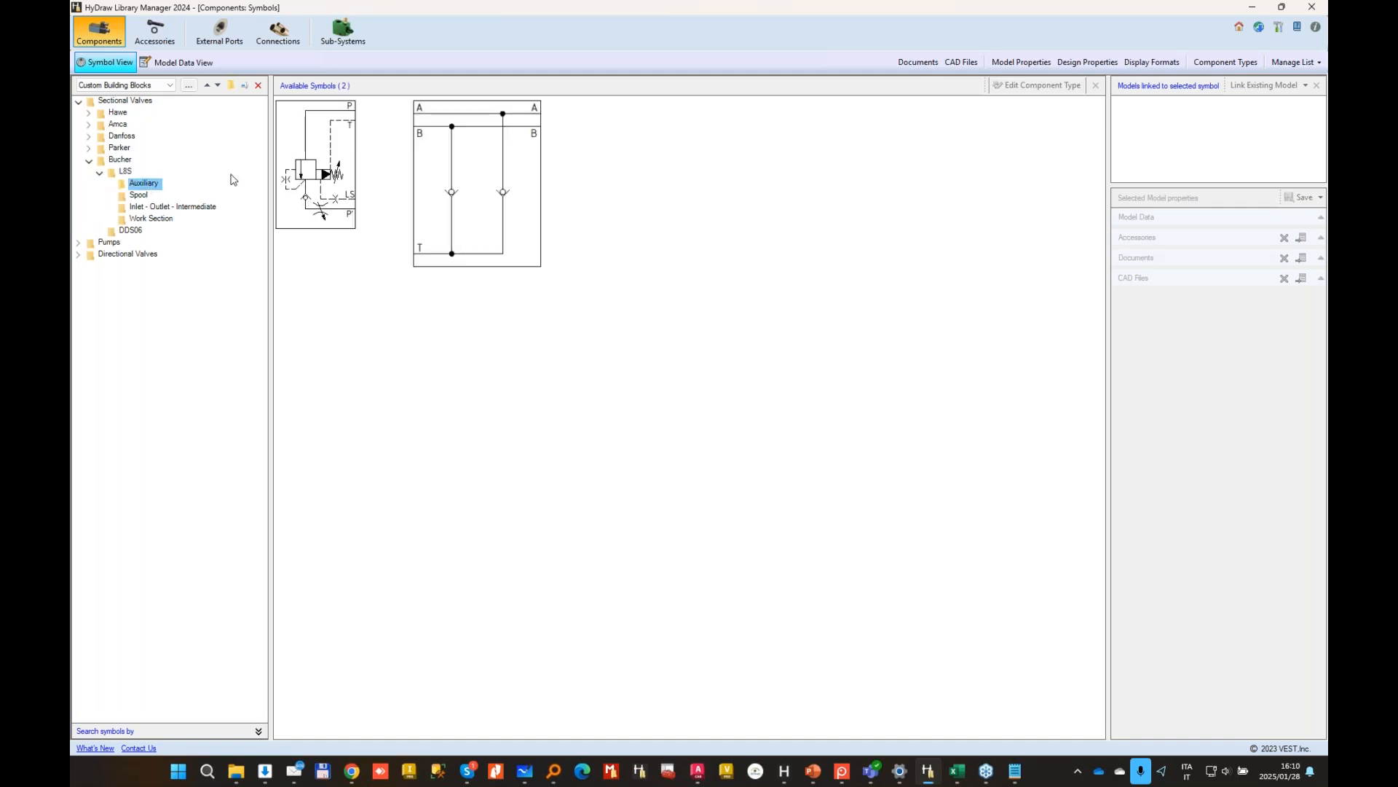
{"action": "left_click", "coordinate": [138, 195]}
{"action": "left_click", "coordinate": [168, 207]}
{"action": "left_click", "coordinate": [159, 221]}
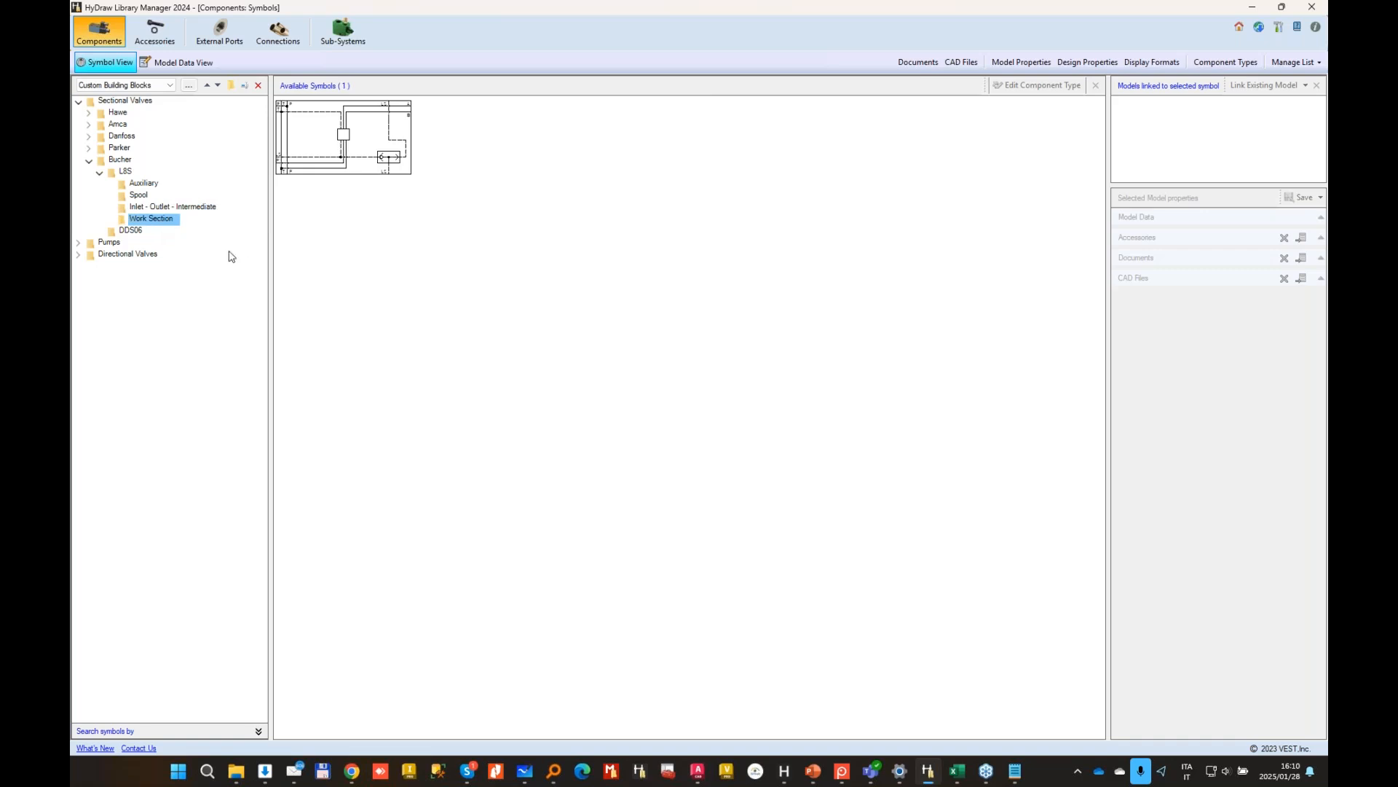
{"action": "left_click", "coordinate": [139, 232]}
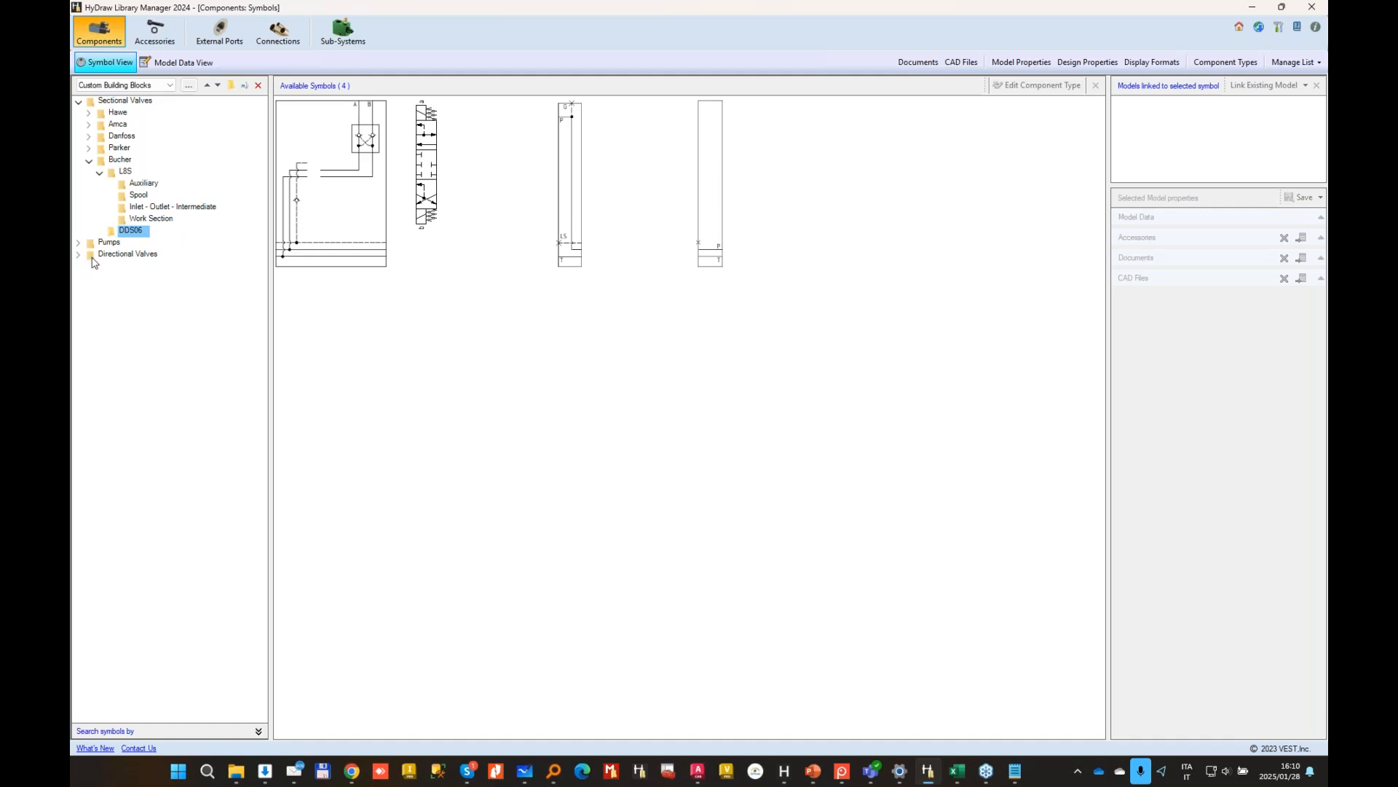
Step: Expand Directional Valves and Complete Stackable Symbols, and inspect the symbols in the Ext Pilot Ext Drain folder
{"action": "left_click", "coordinate": [79, 256]}
{"action": "left_click", "coordinate": [91, 269]}
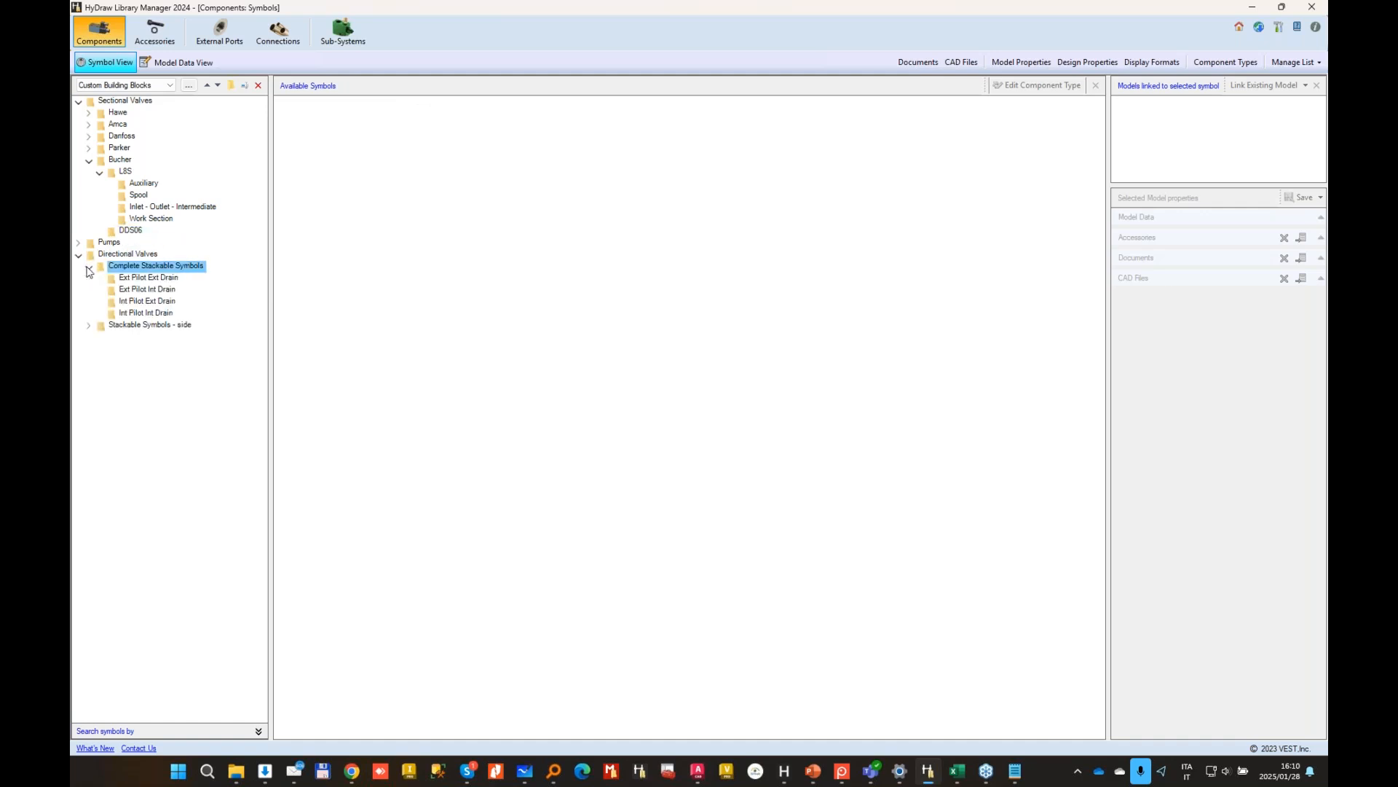
{"action": "left_click", "coordinate": [140, 280]}
{"action": "left_click", "coordinate": [360, 142]}
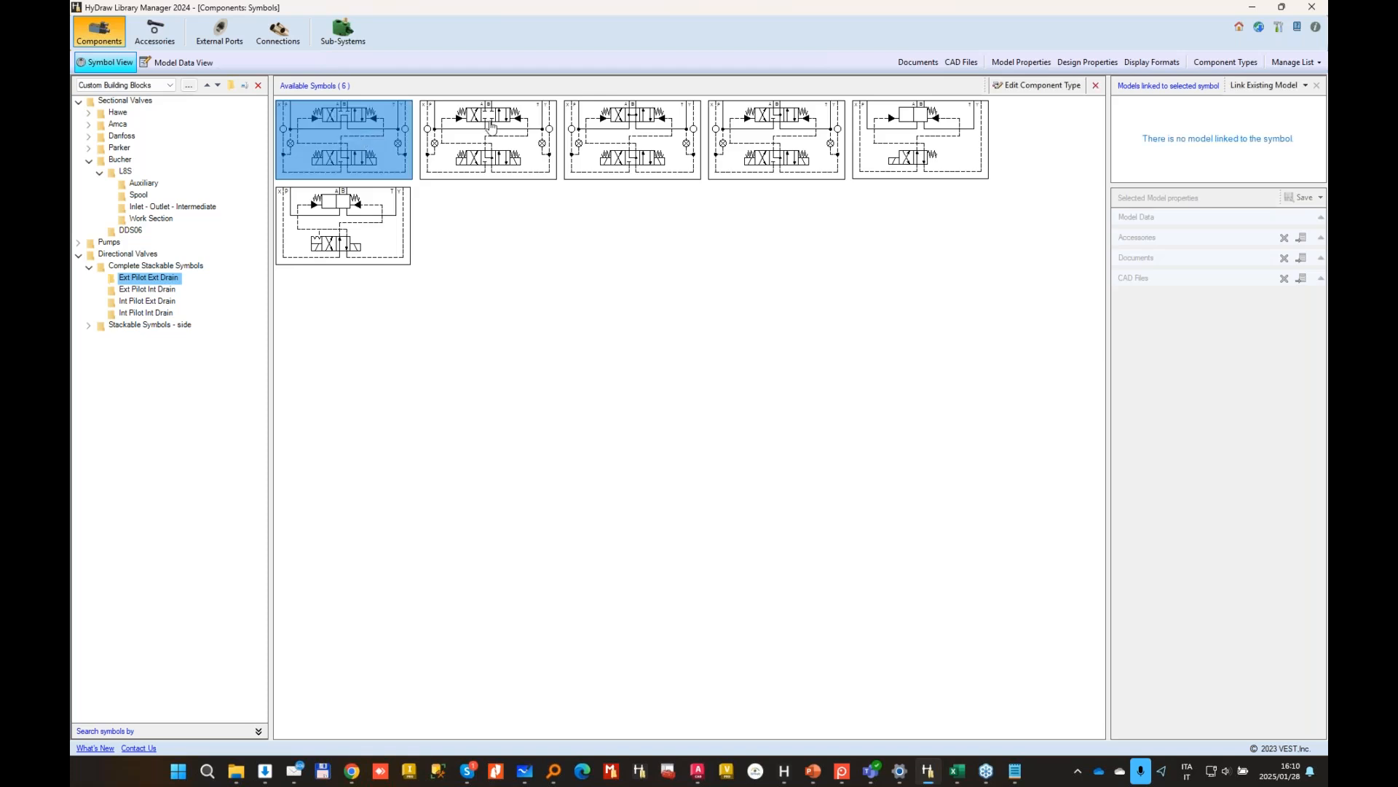
{"action": "left_click", "coordinate": [663, 130]}
{"action": "left_click", "coordinate": [800, 130]}
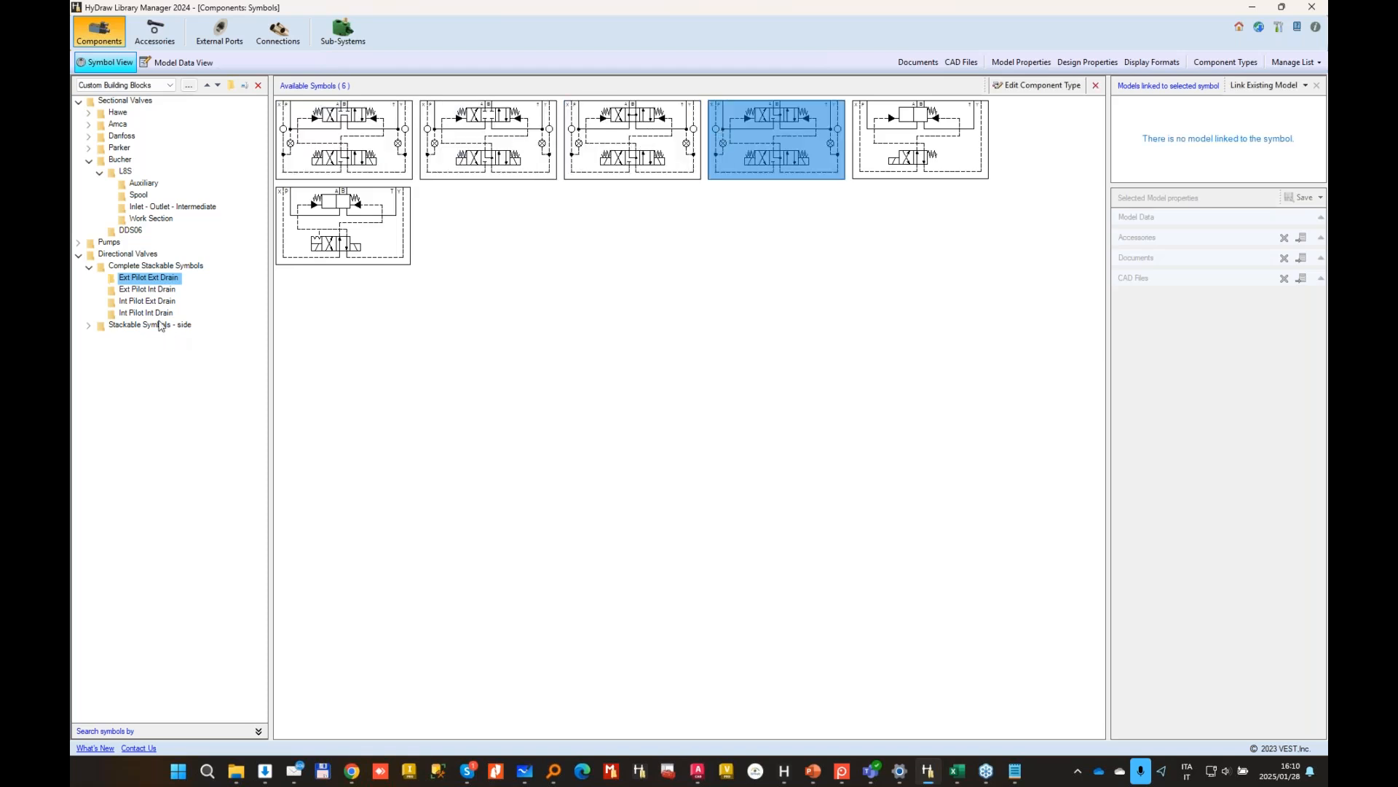
Step: Review the symbols in the Ext Pilot Int Drain, Int Pilot Ext Drain and Int Pilot Int Drain folders
{"action": "left_click", "coordinate": [153, 291]}
{"action": "left_click", "coordinate": [157, 301]}
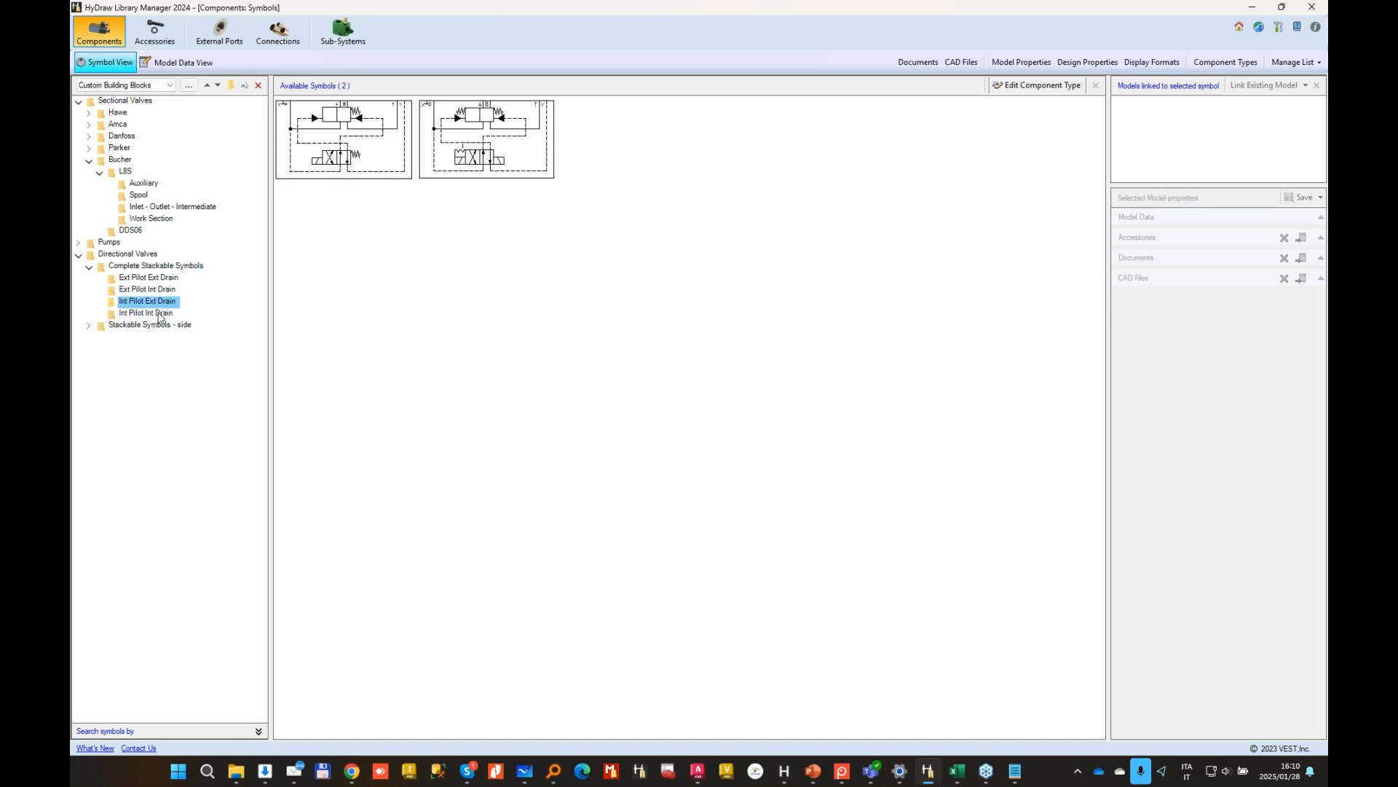
{"action": "left_click", "coordinate": [156, 312]}
{"action": "left_click", "coordinate": [159, 291]}
{"action": "left_click", "coordinate": [160, 303]}
{"action": "left_click", "coordinate": [162, 315]}
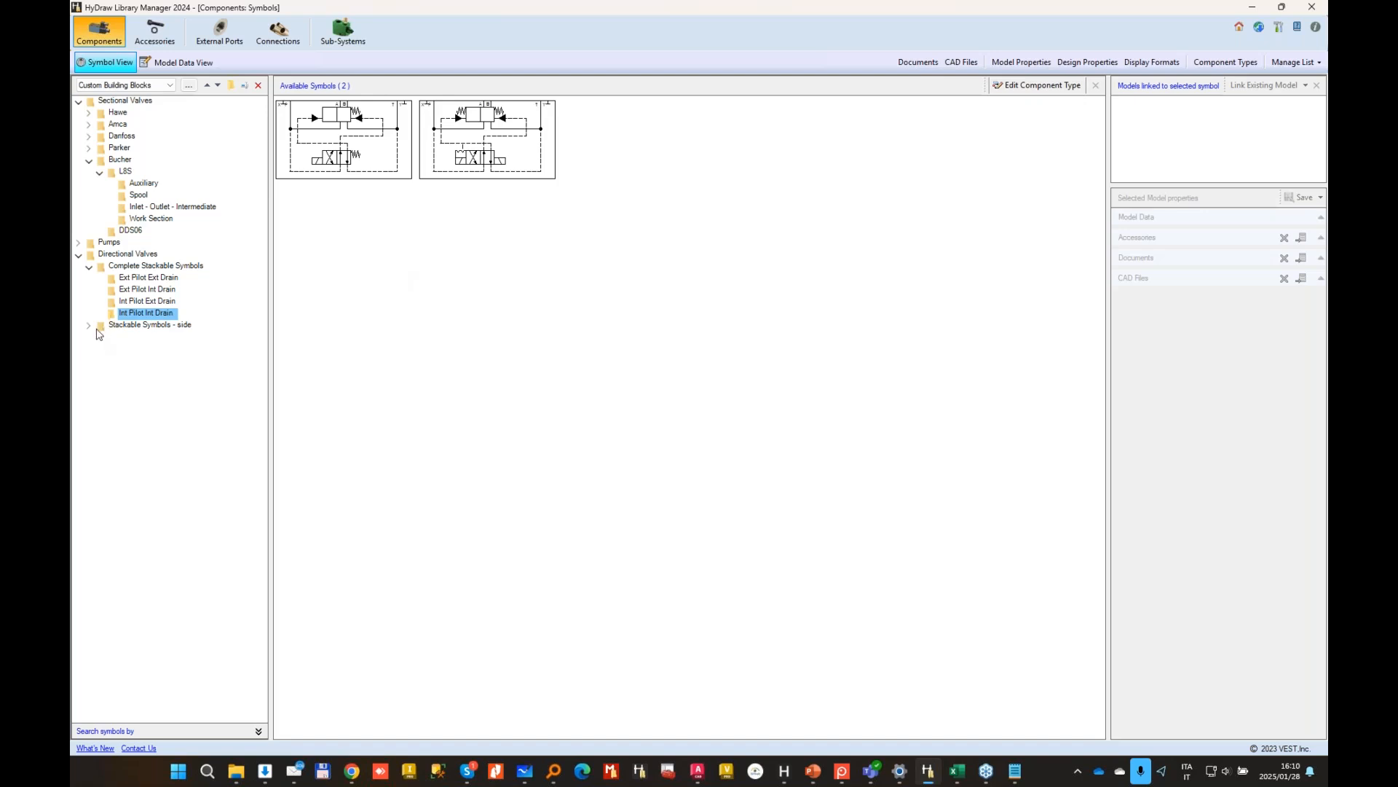
Step: Under Stackable Symbols - side, ISO 4401-03, inspect the Standard and With Manual Override symbols of the 4 w - 3 pos folder
{"action": "left_click", "coordinate": [88, 326]}
{"action": "left_click", "coordinate": [100, 338]}
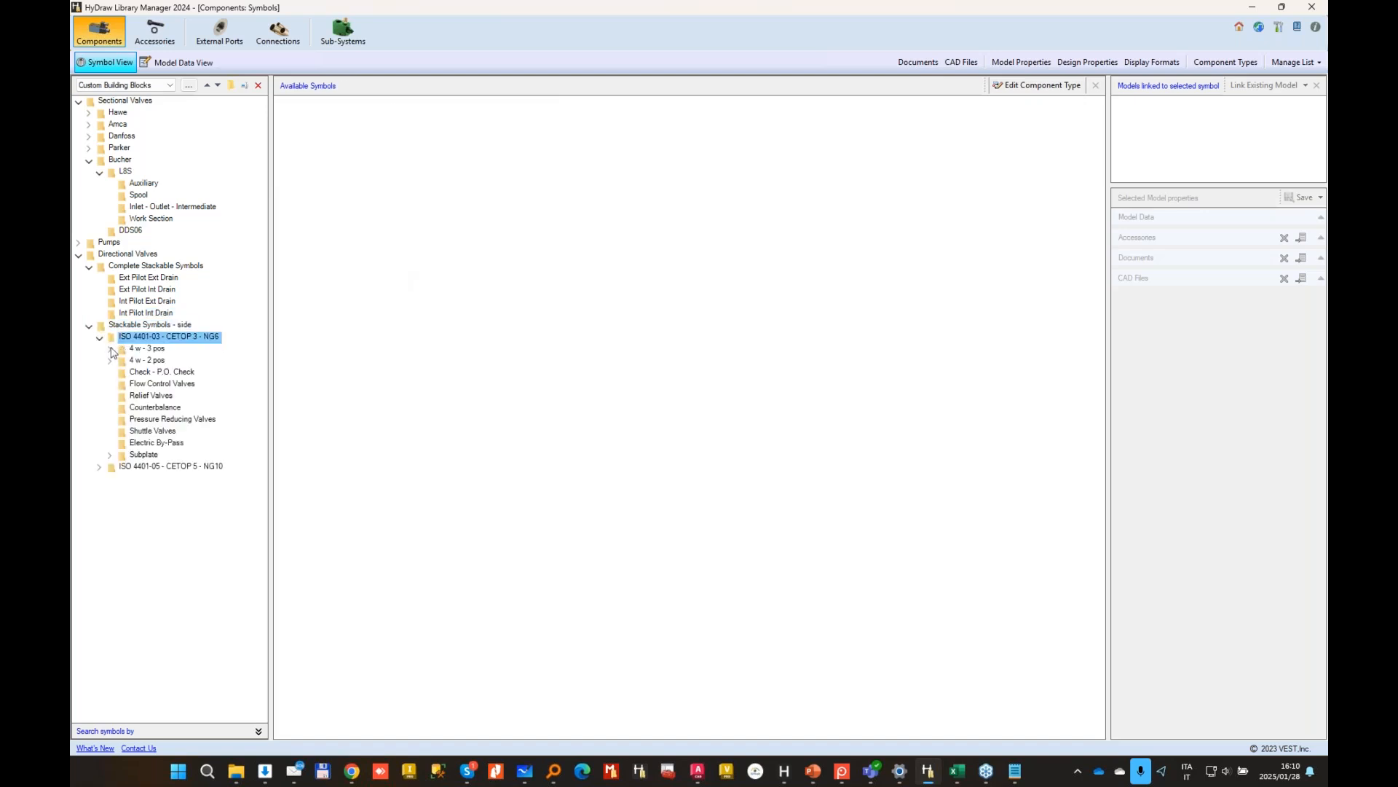
{"action": "left_click", "coordinate": [109, 349]}
{"action": "left_click", "coordinate": [151, 361]}
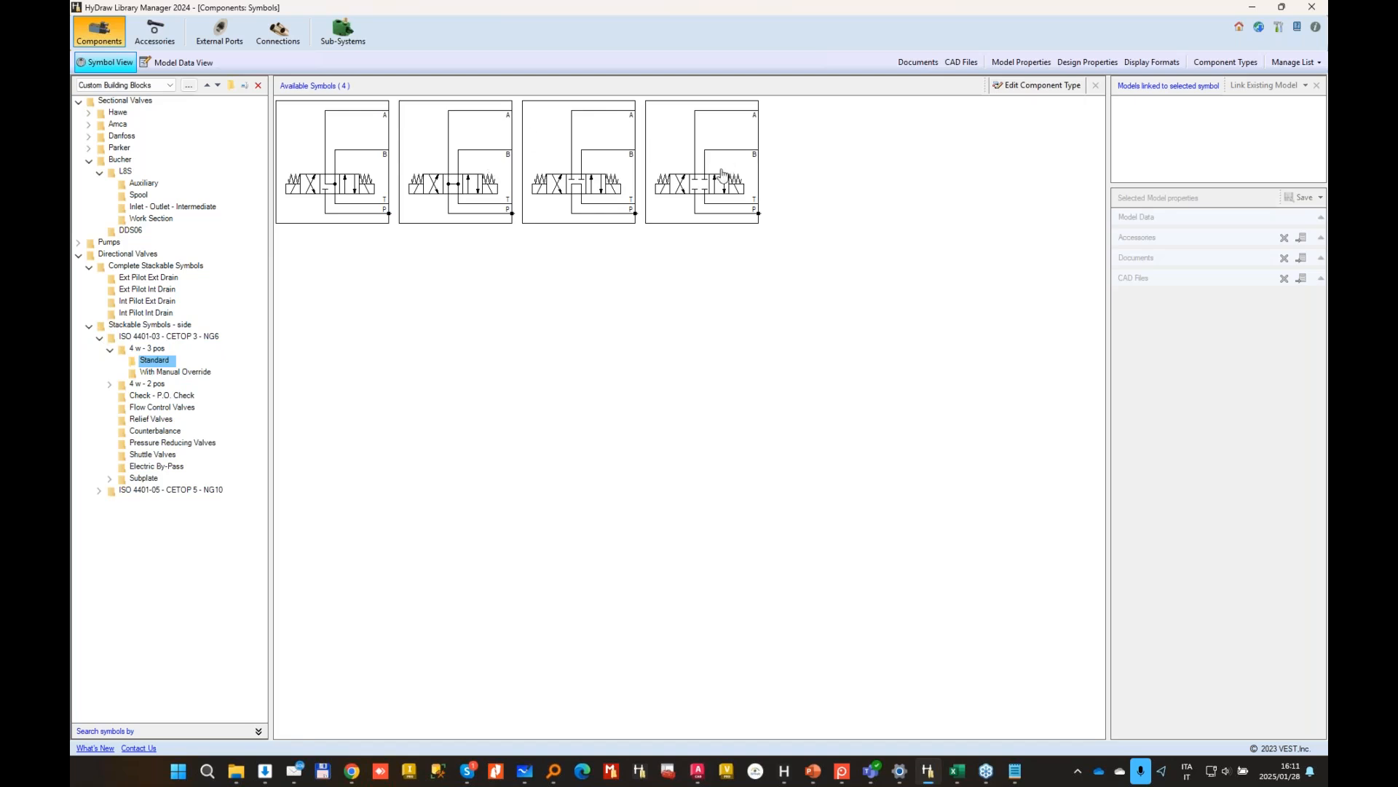
{"action": "key", "text": "Down"}
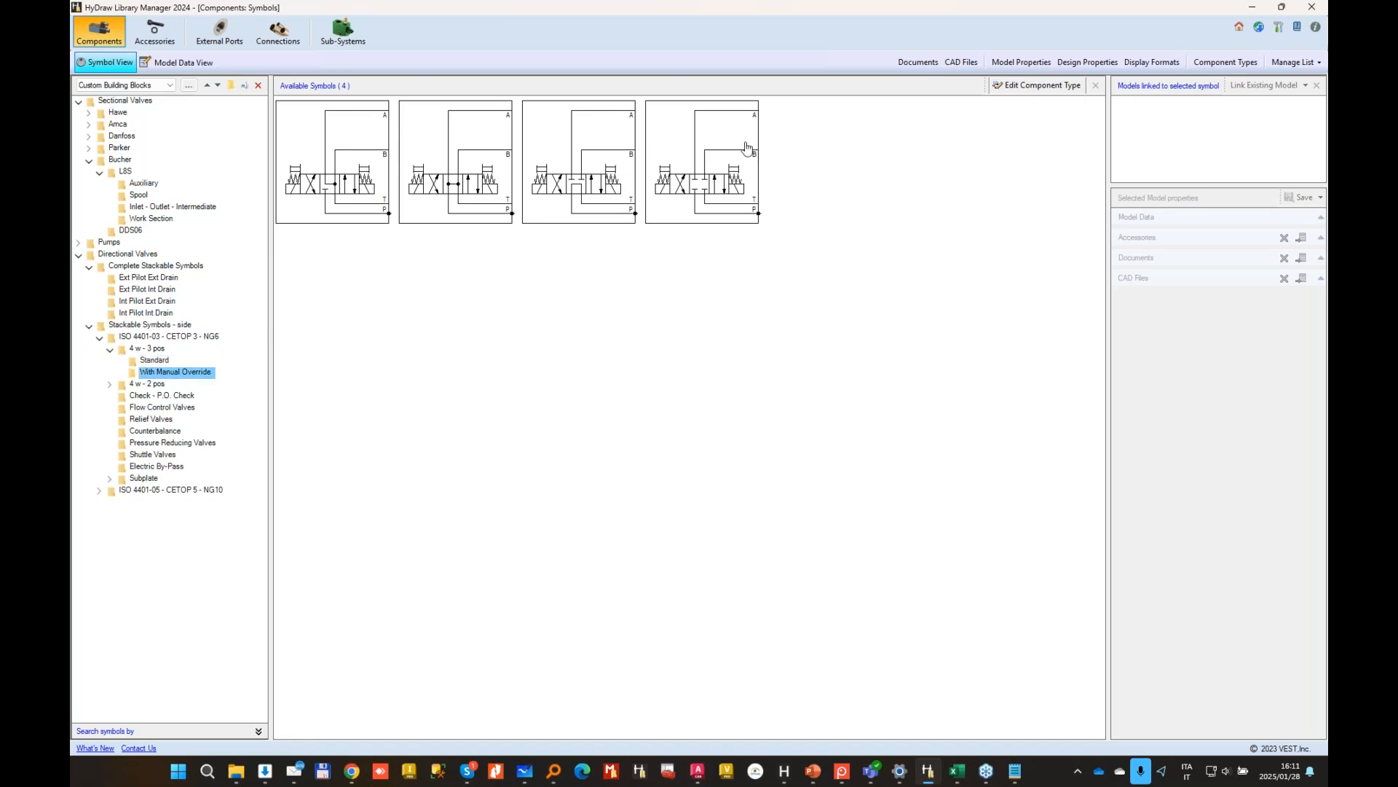
{"action": "left_click", "coordinate": [565, 195]}
{"action": "left_click", "coordinate": [481, 193]}
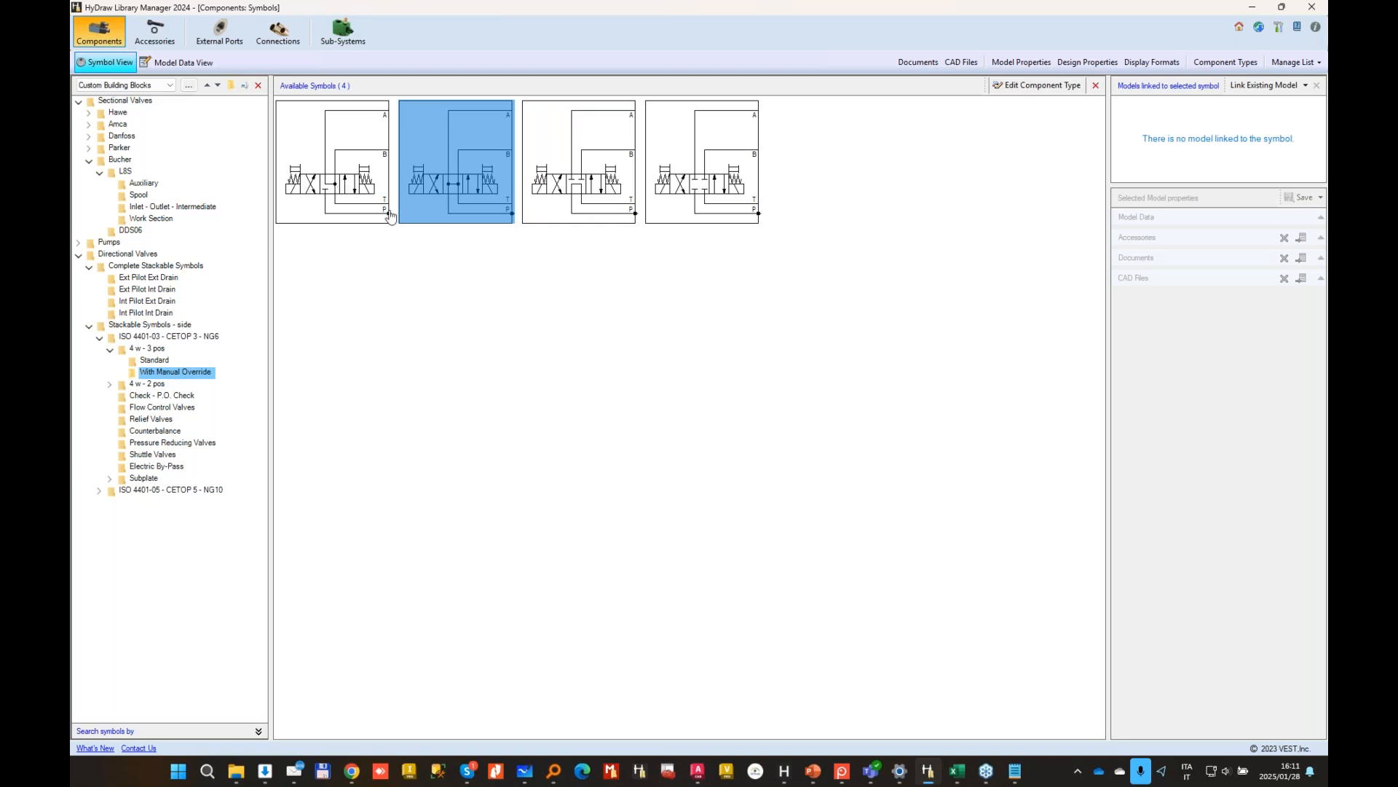
Step: Expand the 4 w - 2 pos folder and view its Standard and With Manual Override symbols
{"action": "left_click", "coordinate": [109, 384]}
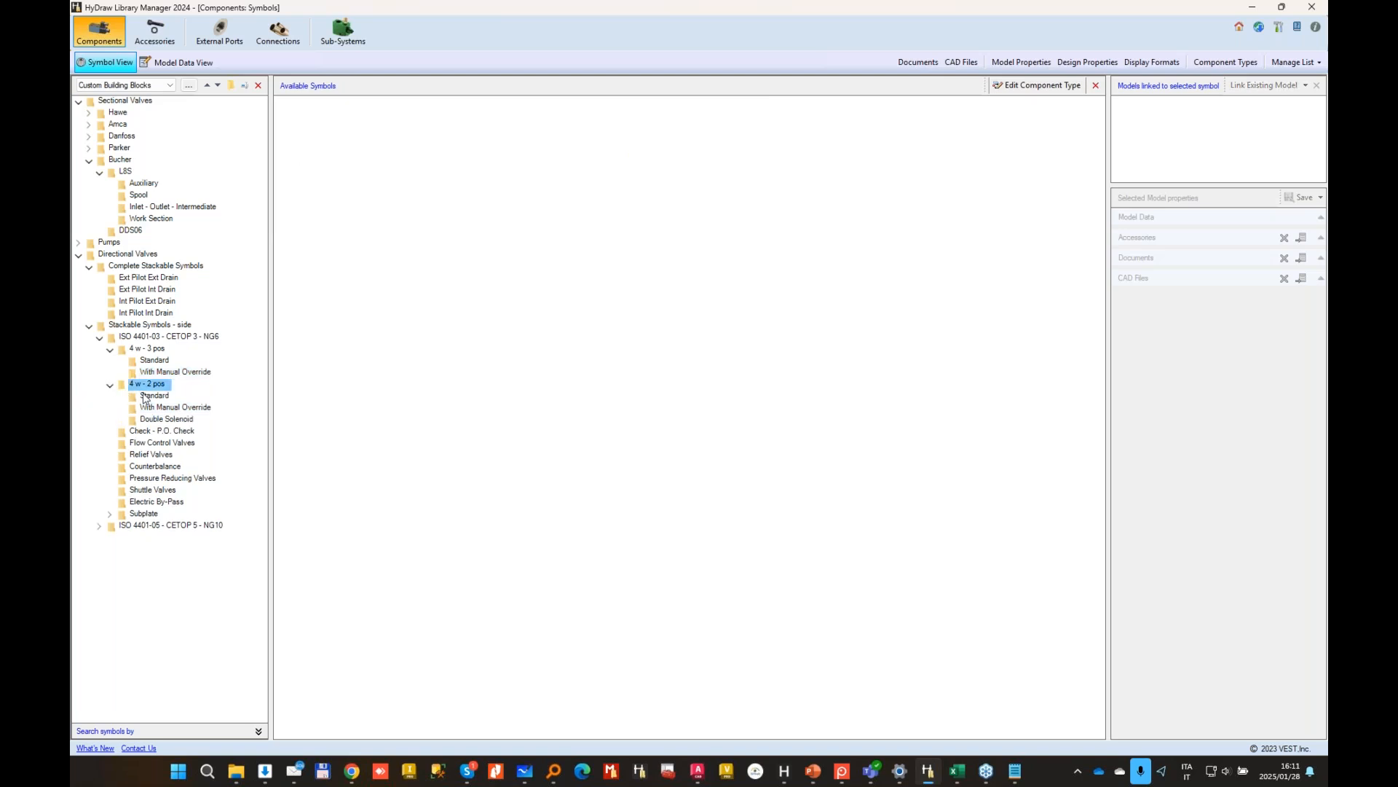
{"action": "left_click", "coordinate": [150, 395]}
{"action": "left_click", "coordinate": [173, 409]}
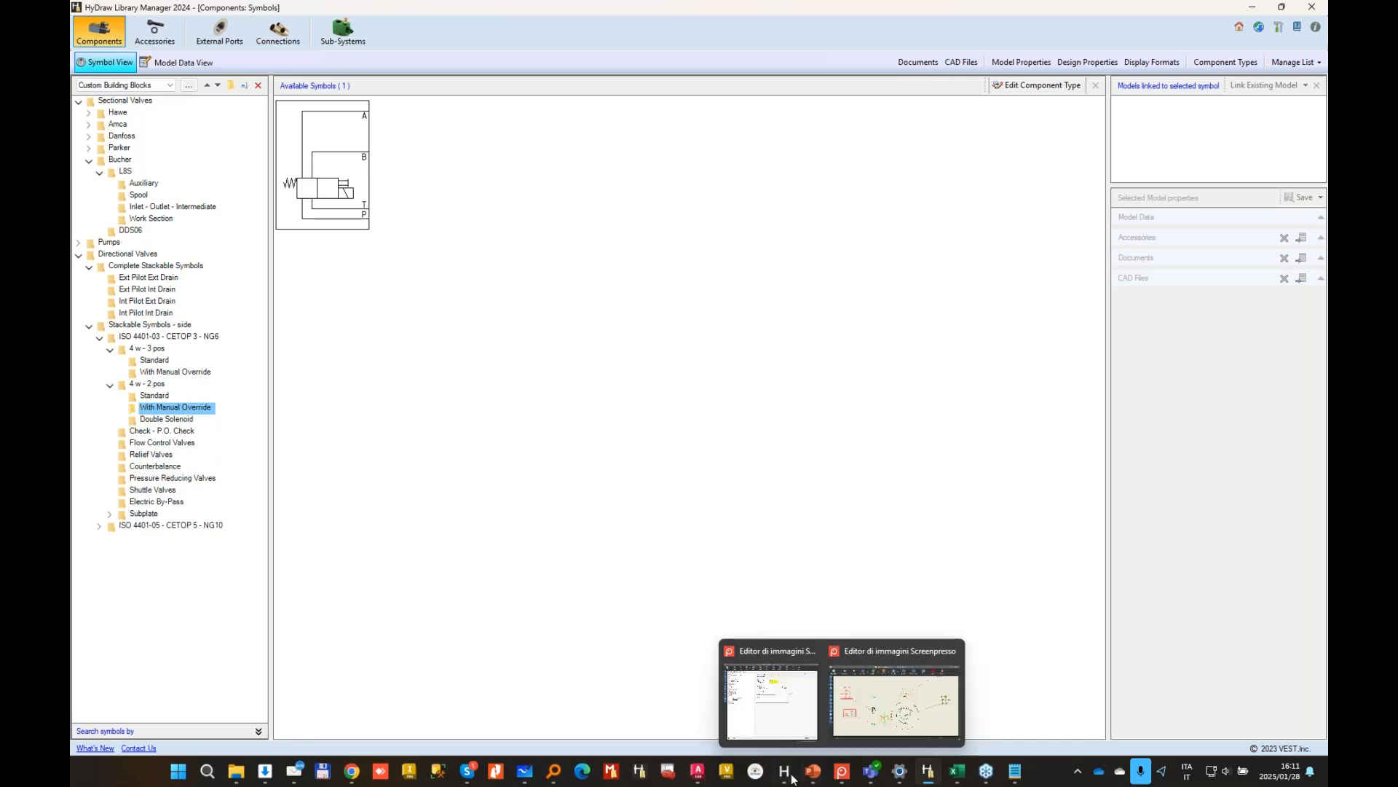
Step: Switch to AutoCAD and open VEST Smart Symbol template 1.1.dwg from the VEST_Smart_Symbol_template folder
{"action": "mouse_move", "coordinate": [792, 778]}
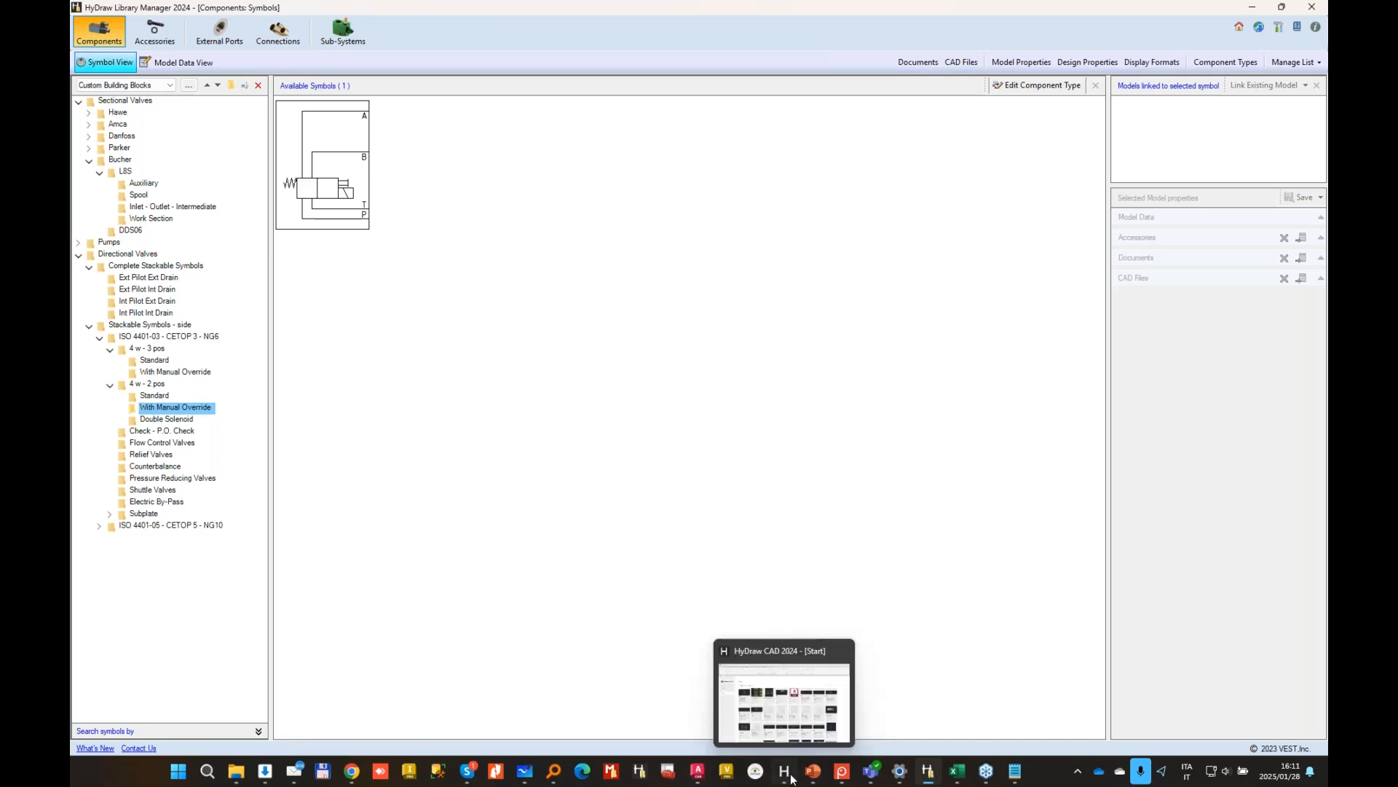
{"action": "left_click", "coordinate": [699, 776]}
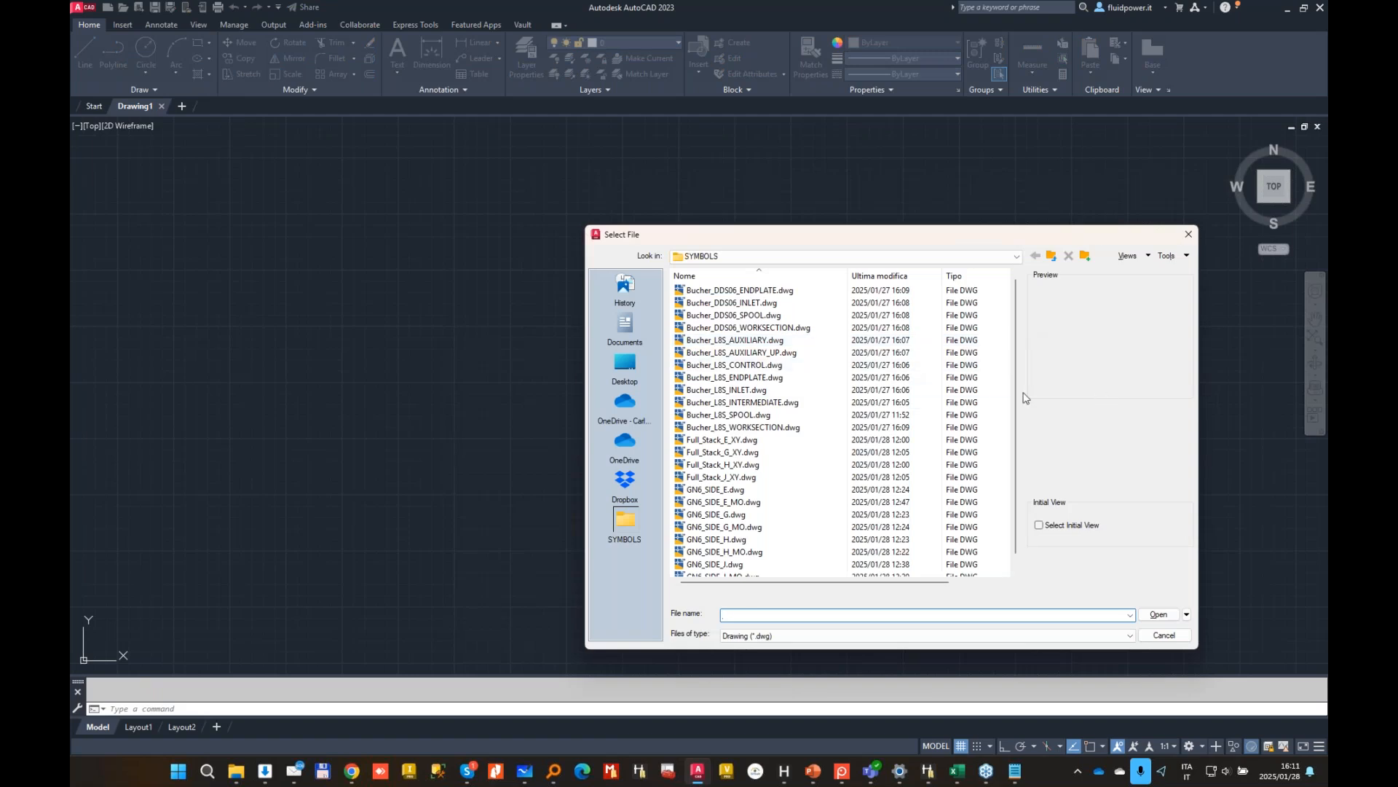
{"action": "left_click", "coordinate": [1052, 256]}
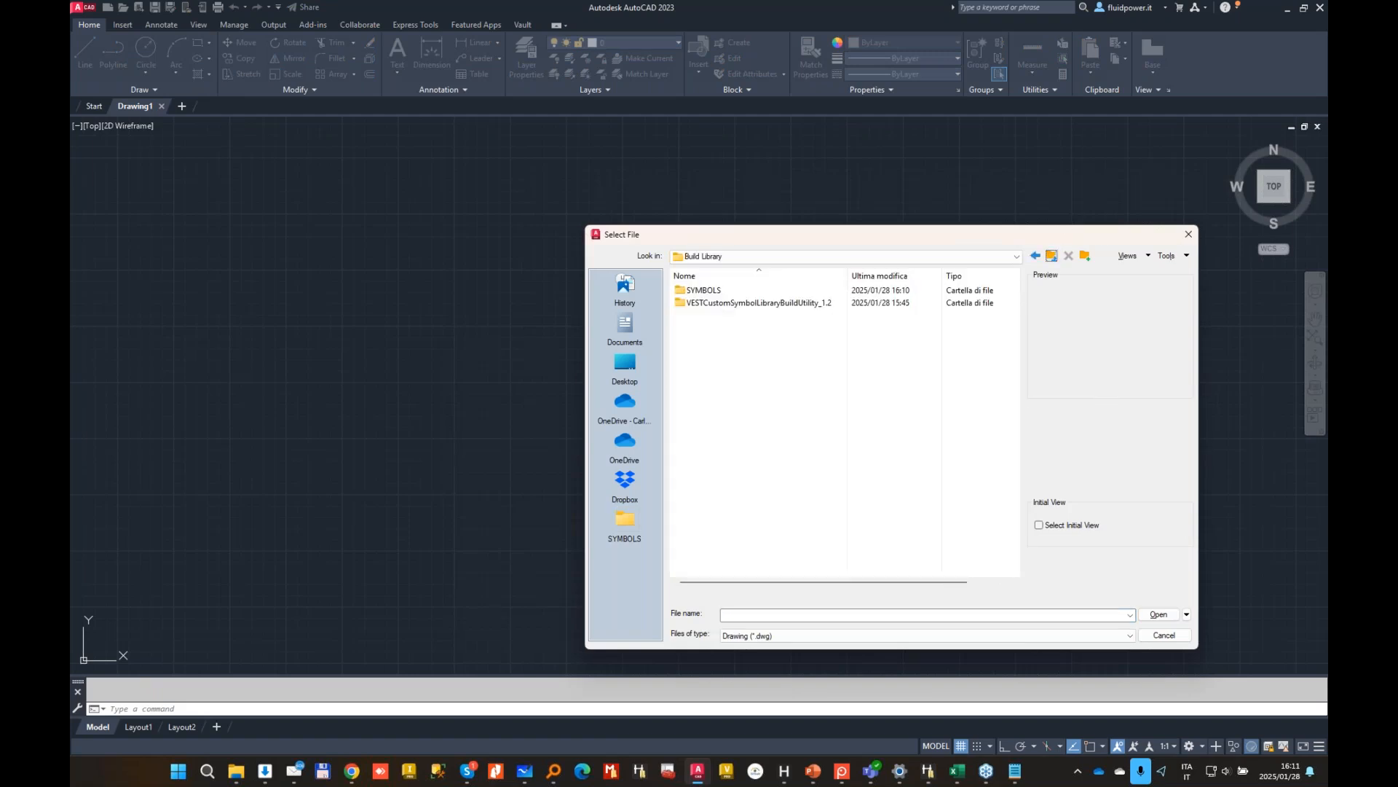
{"action": "double_click", "coordinate": [757, 303]}
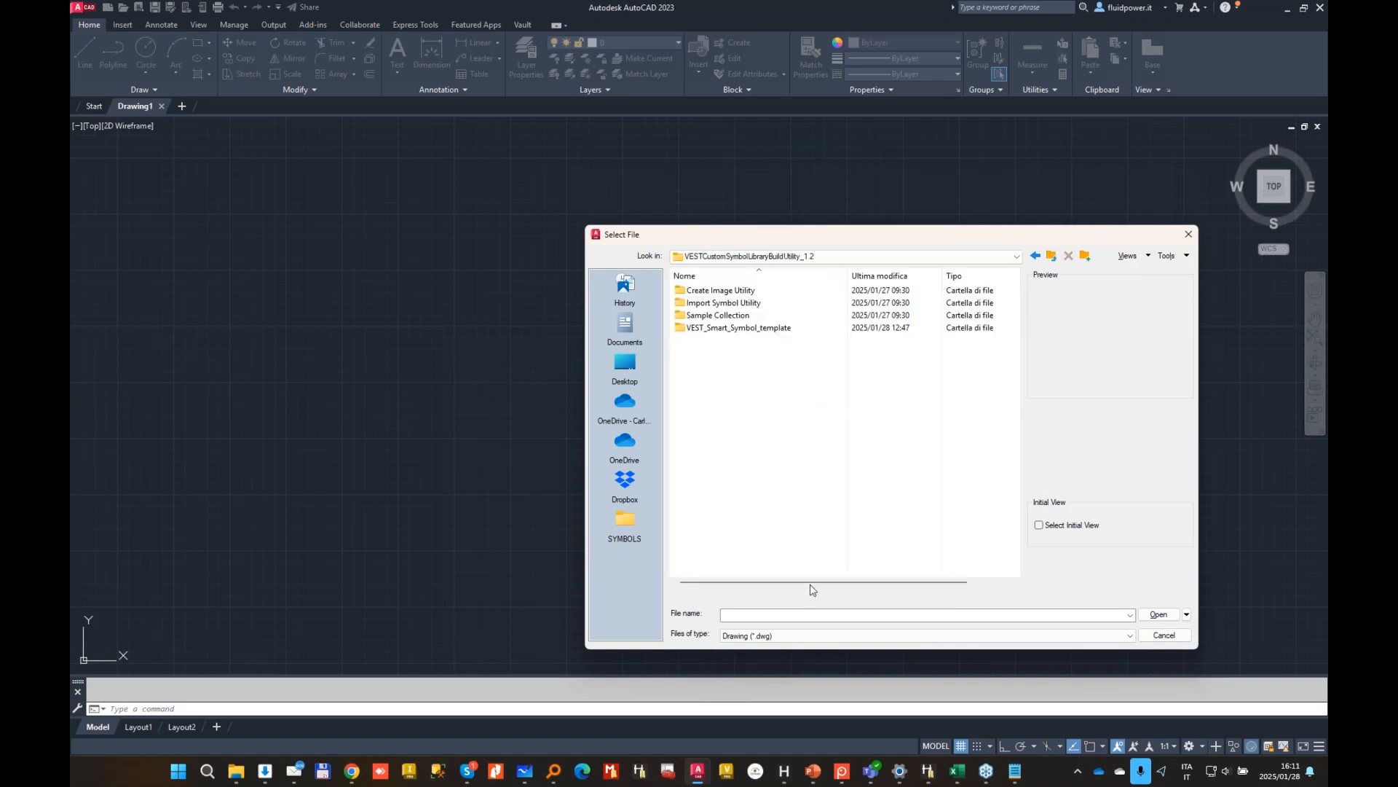
{"action": "double_click", "coordinate": [750, 327]}
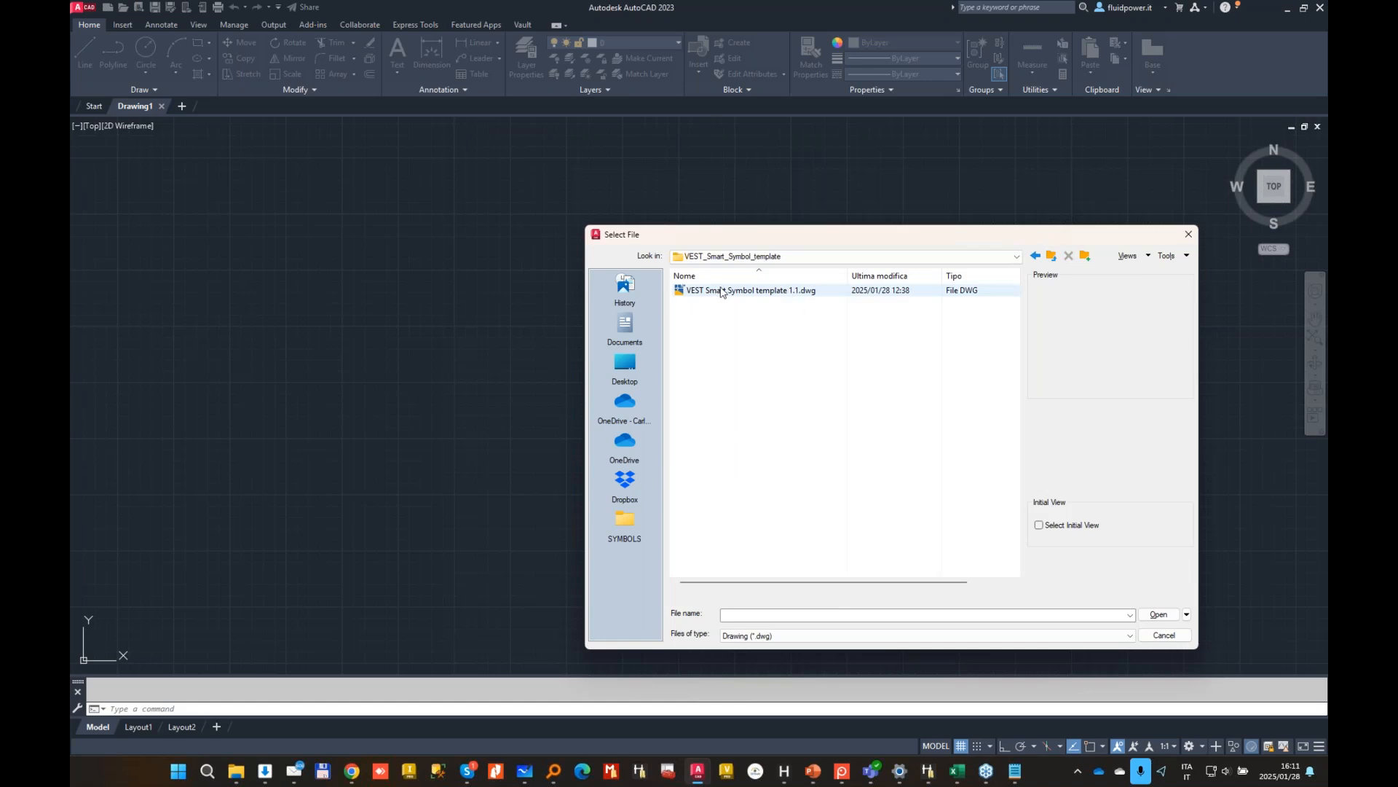
{"action": "double_click", "coordinate": [721, 291]}
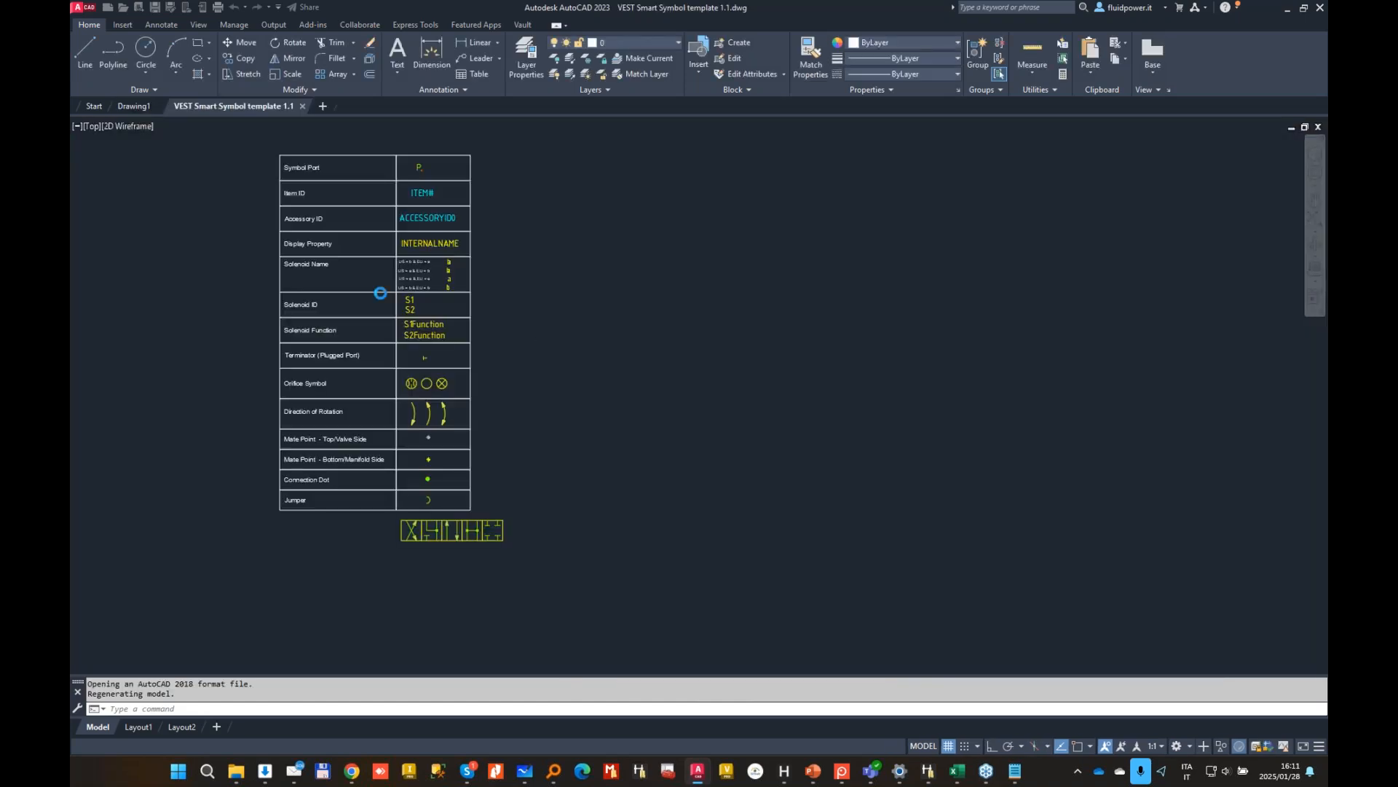
Step: Examine the mate point, connection dot and jumper rows of the template table, and select the Jumper symbol
{"action": "scroll", "coordinate": [402, 419], "scroll_direction": "up", "scroll_amount": 2}
{"action": "middle_click_drag", "start_coordinate": [402, 437], "coordinate": [561, 260]}
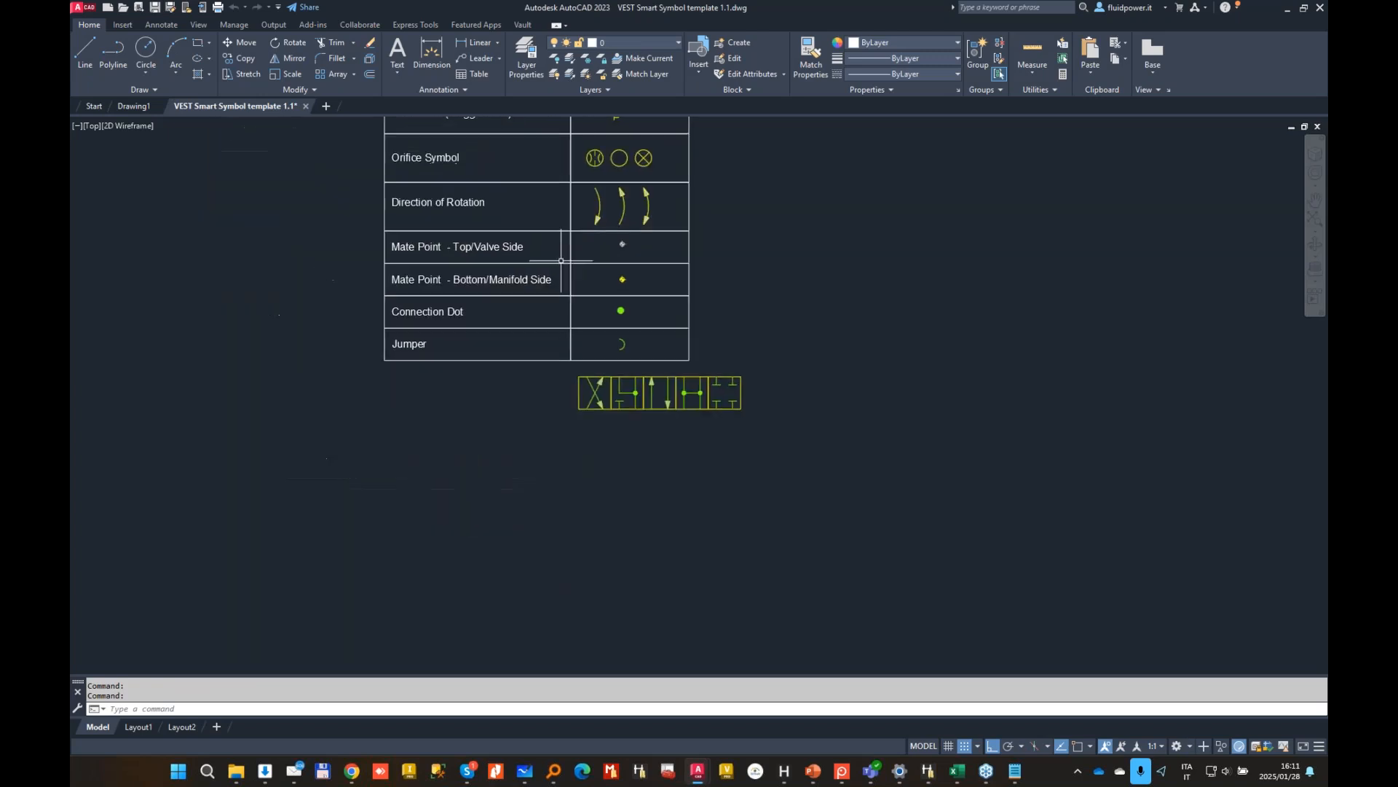
{"action": "scroll", "coordinate": [561, 280], "scroll_direction": "up", "scroll_amount": 2}
{"action": "scroll", "coordinate": [535, 341], "scroll_direction": "up", "scroll_amount": 2}
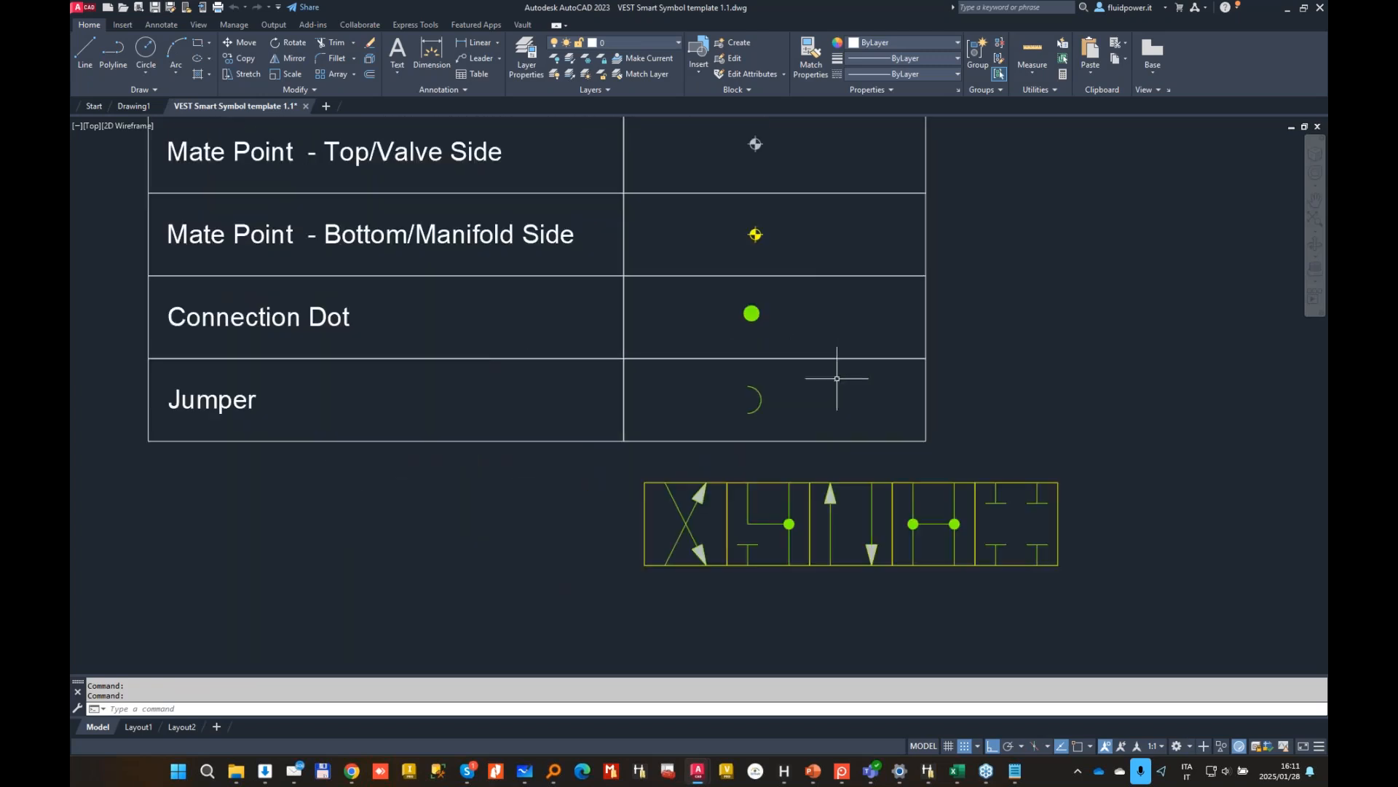
{"action": "left_click", "coordinate": [756, 388]}
{"action": "middle_click_drag", "start_coordinate": [789, 316], "coordinate": [796, 365]}
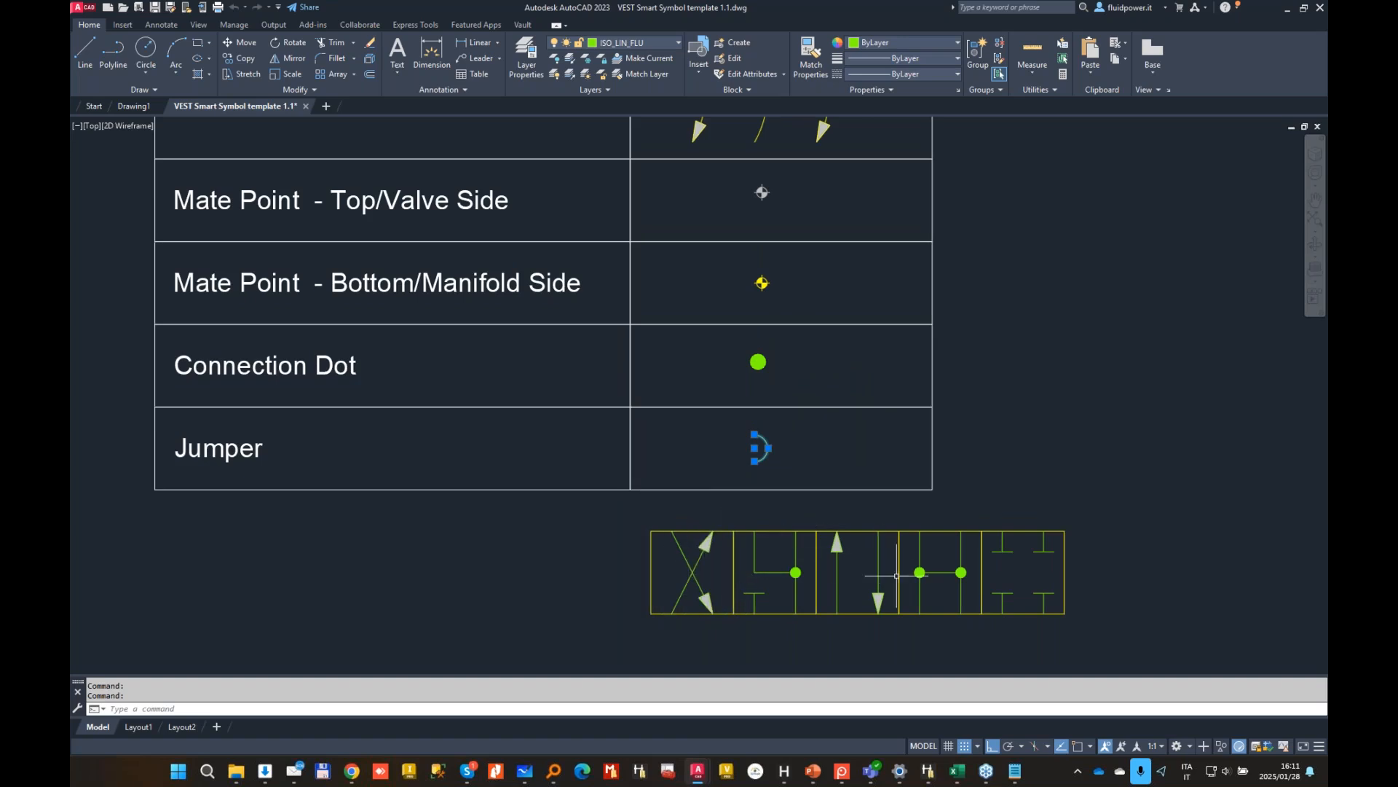
Step: Select the three symbols in the Orifice Symbol row to inspect them, and clear the selection
{"action": "scroll", "coordinate": [889, 585], "scroll_direction": "down", "scroll_amount": 2}
{"action": "middle_click_drag", "start_coordinate": [850, 424], "coordinate": [818, 581]}
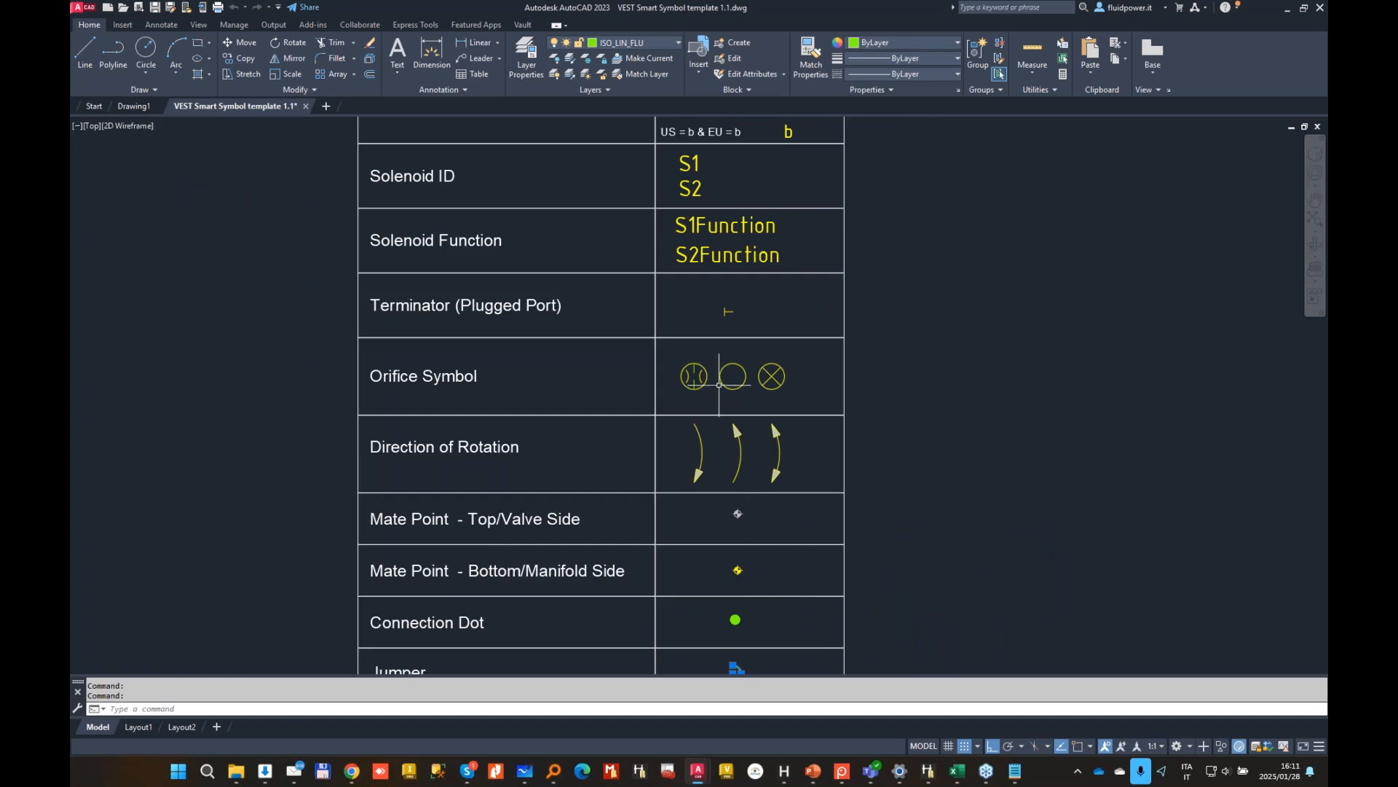
{"action": "scroll", "coordinate": [698, 375], "scroll_direction": "up", "scroll_amount": 3}
{"action": "left_click", "coordinate": [698, 375]}
{"action": "left_click", "coordinate": [744, 352]}
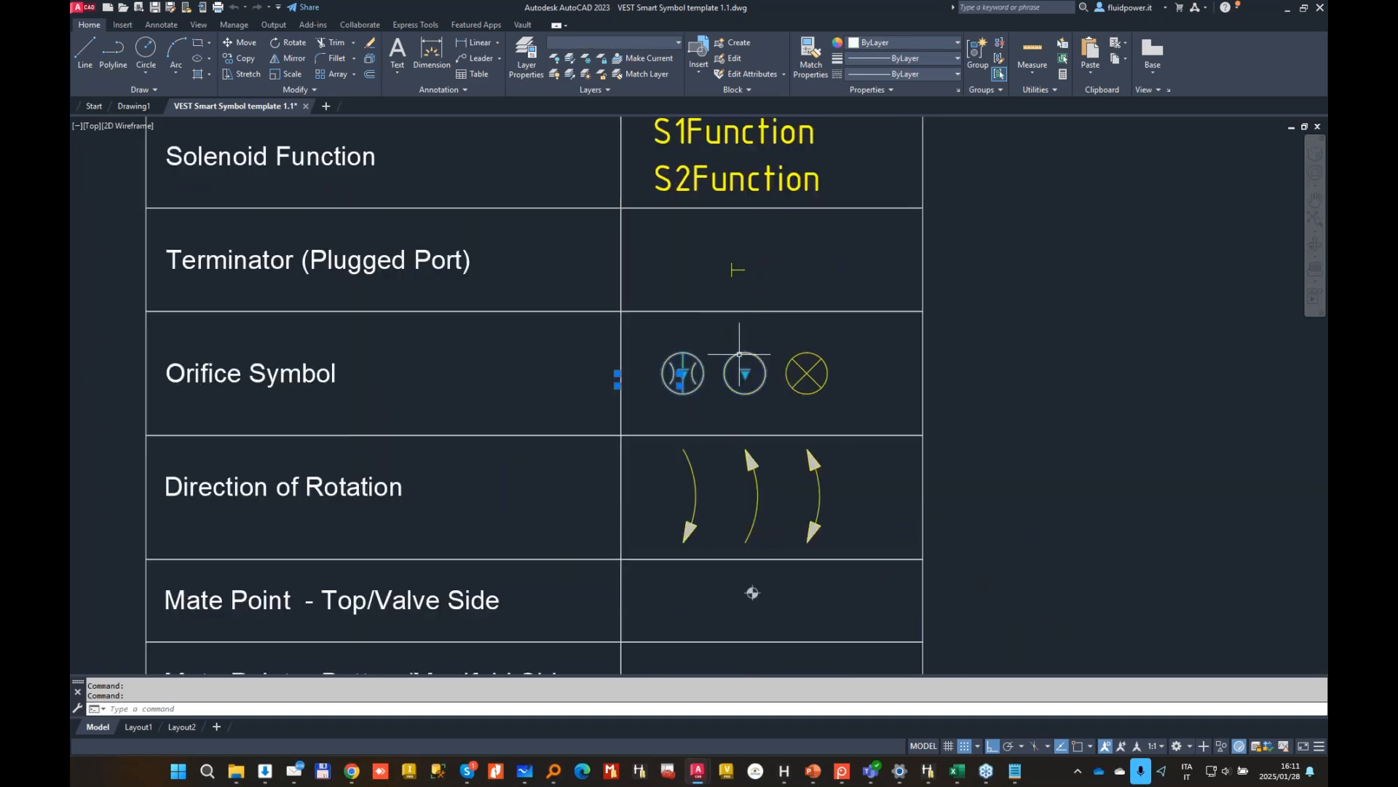
{"action": "left_click", "coordinate": [816, 357]}
{"action": "scroll", "coordinate": [825, 319], "scroll_direction": "down", "scroll_amount": 2}
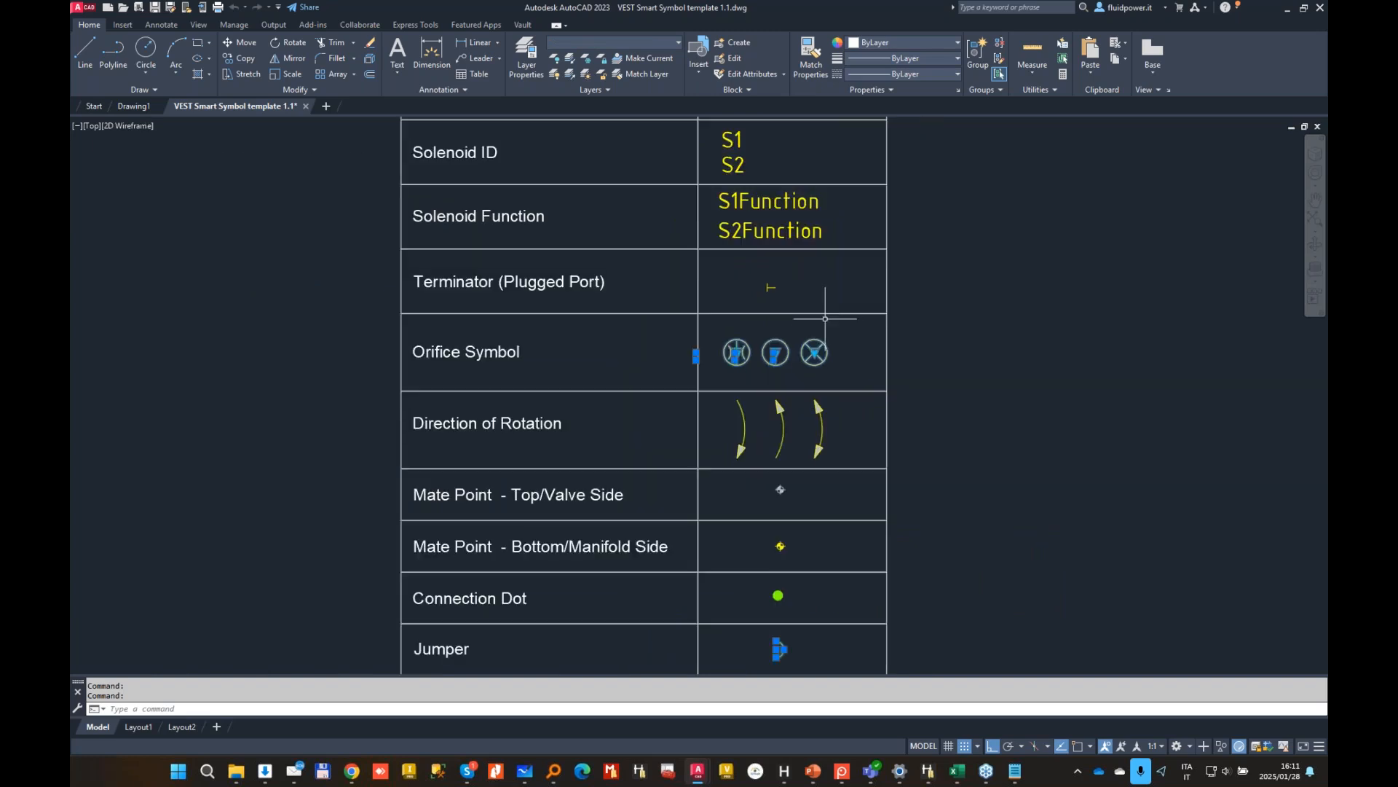
{"action": "key", "text": "Escape"}
Step: Try the Orifice state on the crossed orifice symbol, restore its original state and clear the selection
{"action": "left_click", "coordinate": [814, 353]}
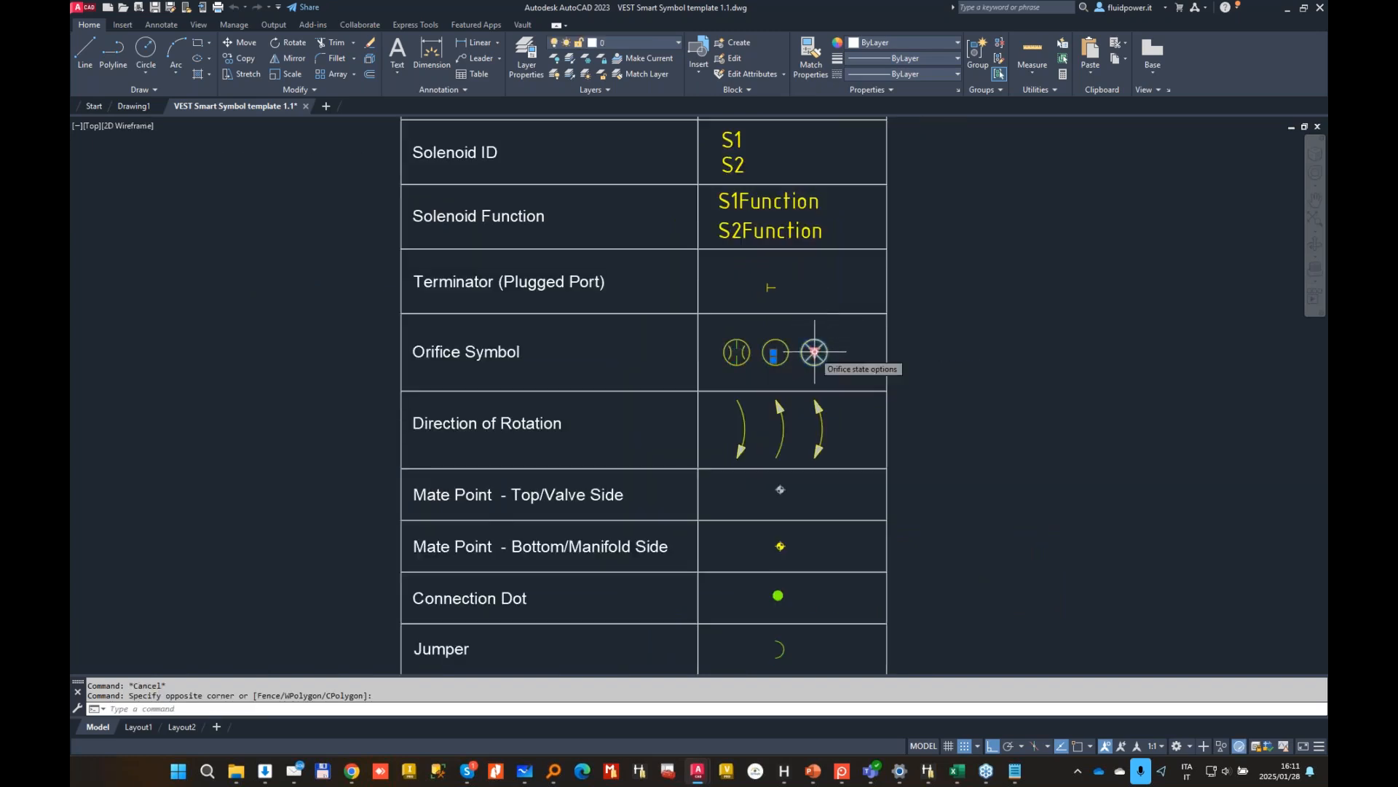
{"action": "left_click", "coordinate": [814, 351]}
{"action": "left_click", "coordinate": [851, 362]}
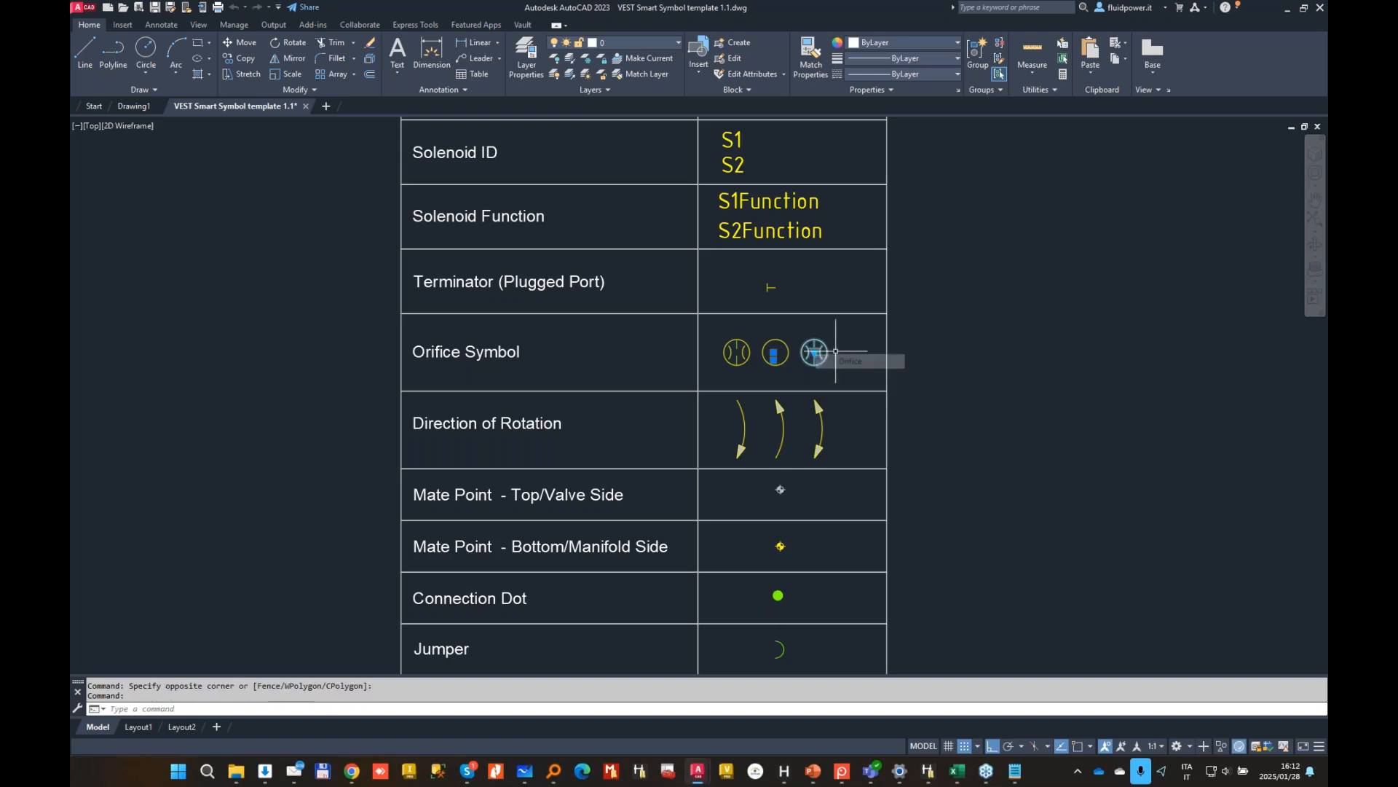
{"action": "key", "text": "Escape"}
{"action": "key", "text": "Escape"}
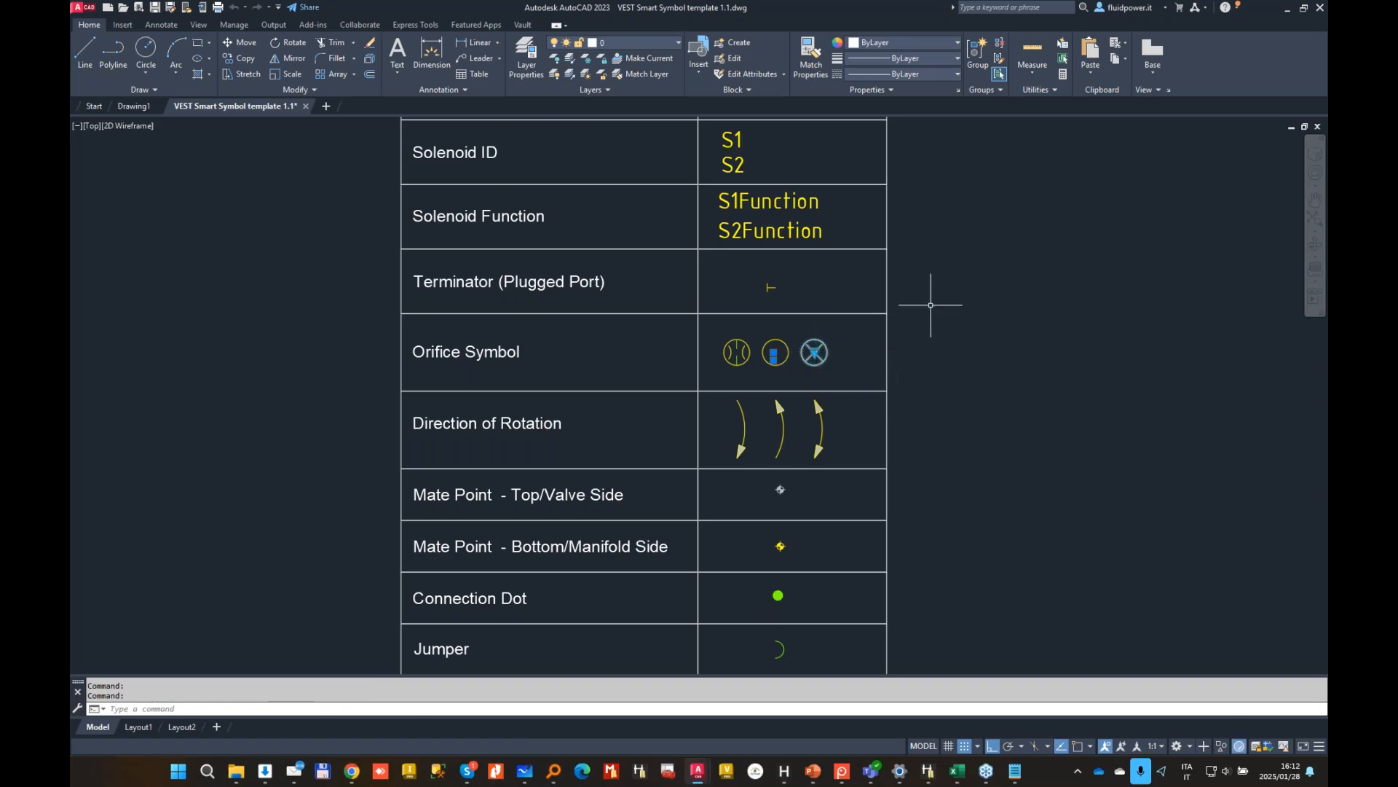
Step: Inspect the ITEM# text and the P port symbol in the table's Item ID and Symbol Port rows, and clear the selection
{"action": "middle_click_drag", "start_coordinate": [930, 303], "coordinate": [885, 468]}
{"action": "scroll", "coordinate": [750, 291], "scroll_direction": "down", "scroll_amount": 3}
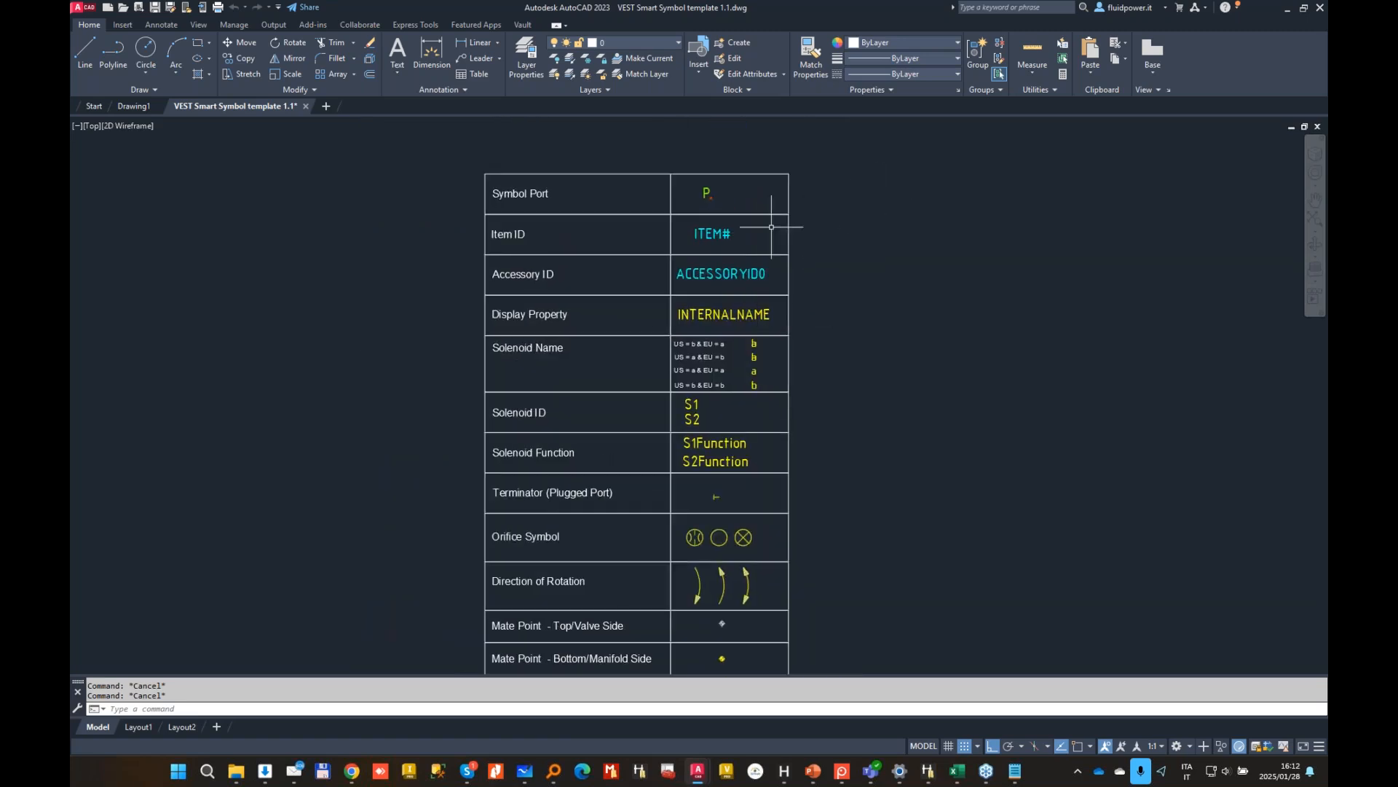
{"action": "scroll", "coordinate": [758, 231], "scroll_direction": "up", "scroll_amount": 2}
{"action": "left_click", "coordinate": [655, 233]}
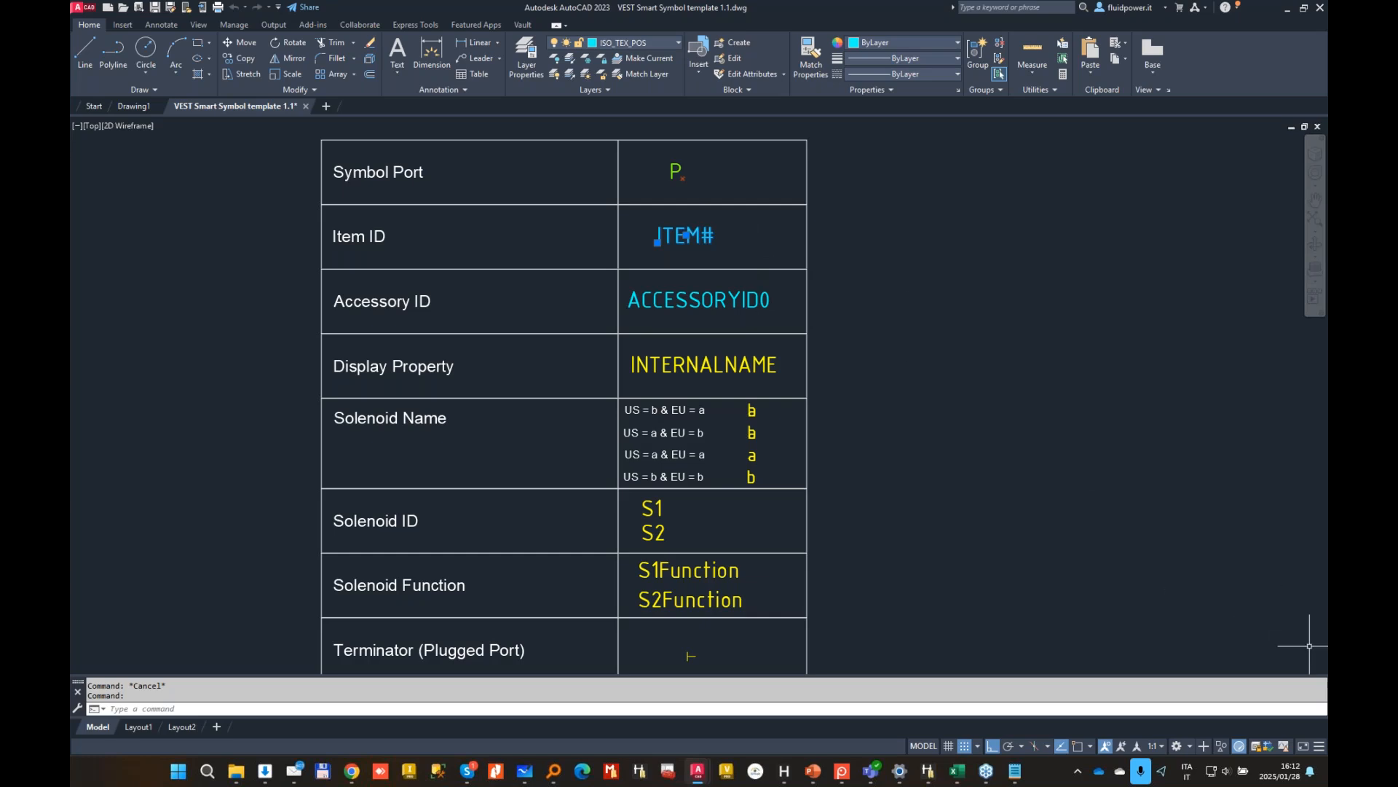
{"action": "left_click", "coordinate": [687, 160]}
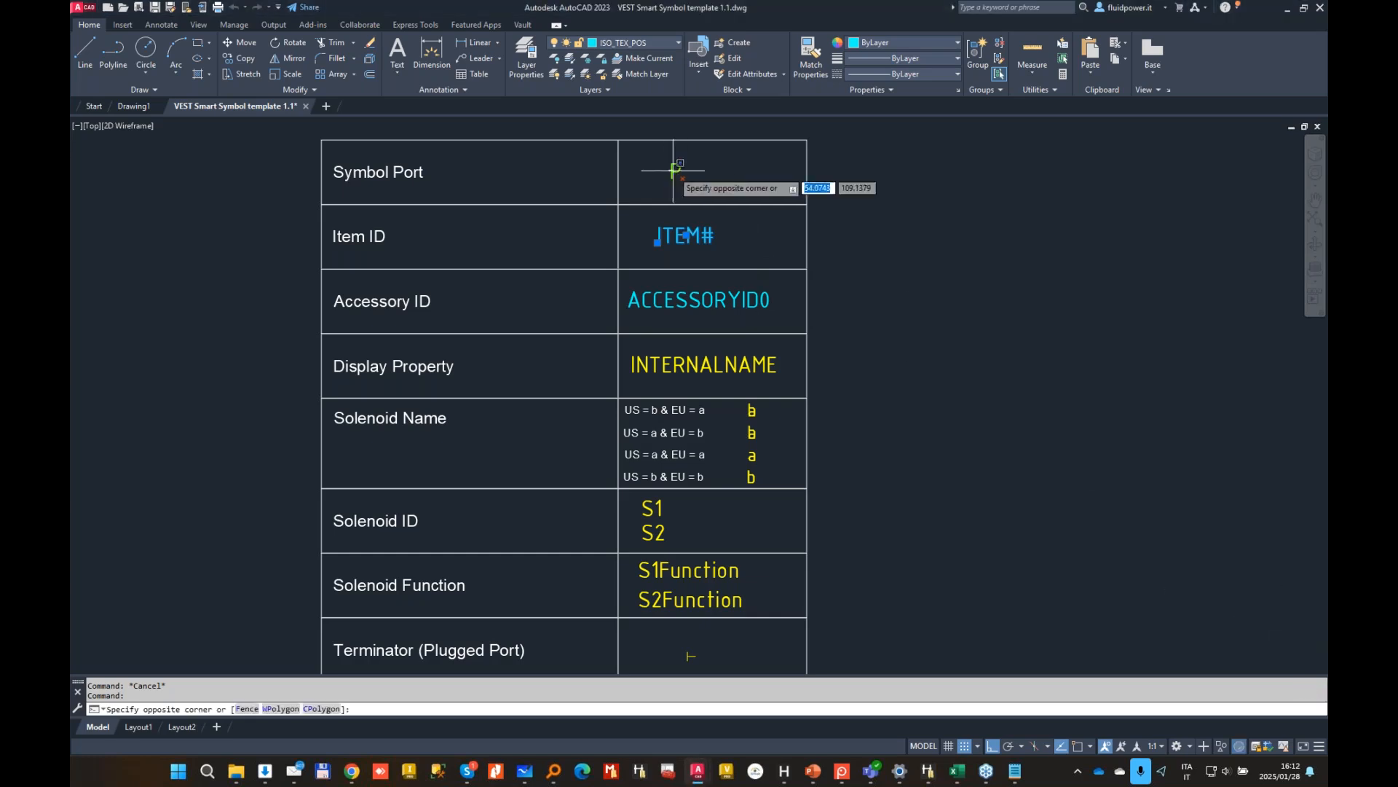
{"action": "left_click", "coordinate": [617, 171]}
{"action": "left_click", "coordinate": [676, 170]}
{"action": "key", "text": "Escape"}
{"action": "key", "text": "Escape"}
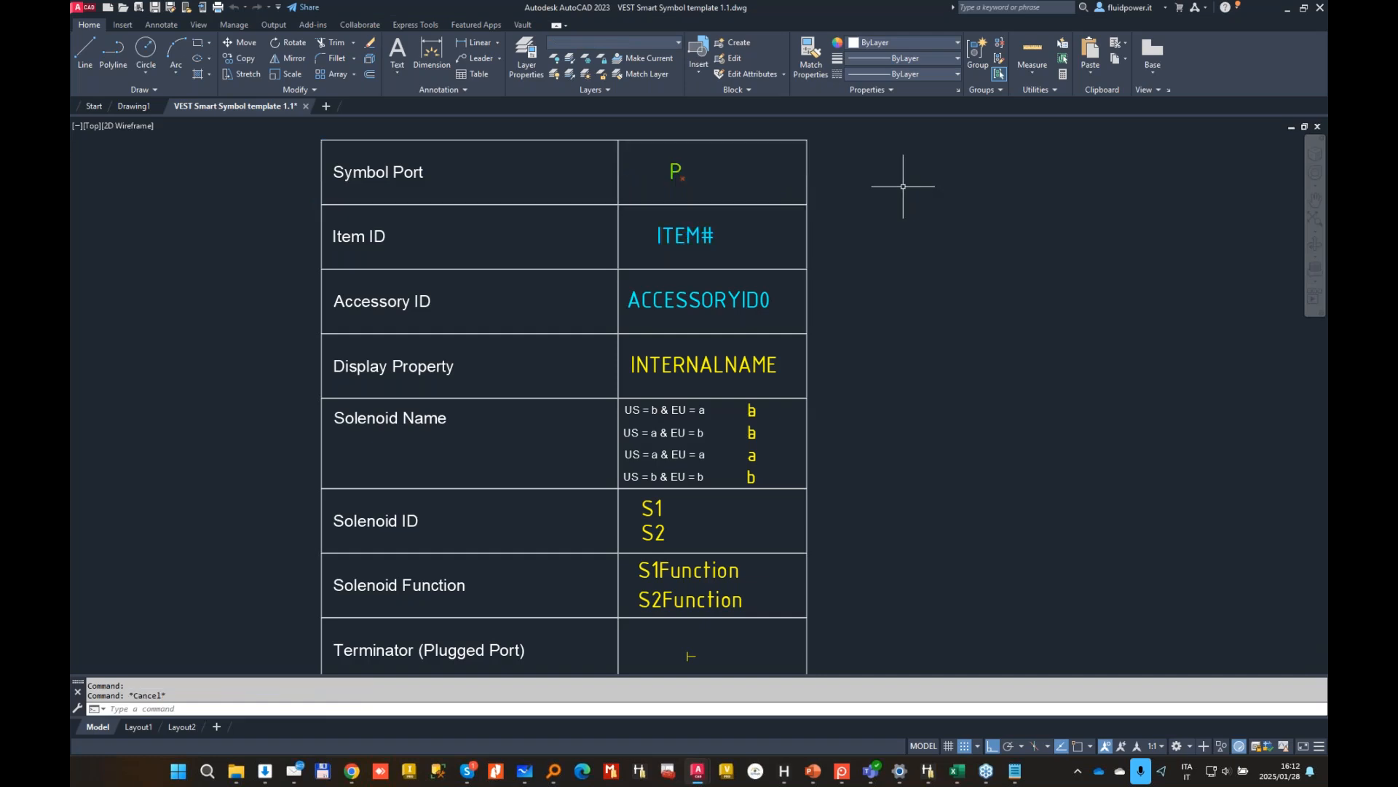
{"action": "scroll", "coordinate": [890, 196], "scroll_direction": "down", "scroll_amount": 4}
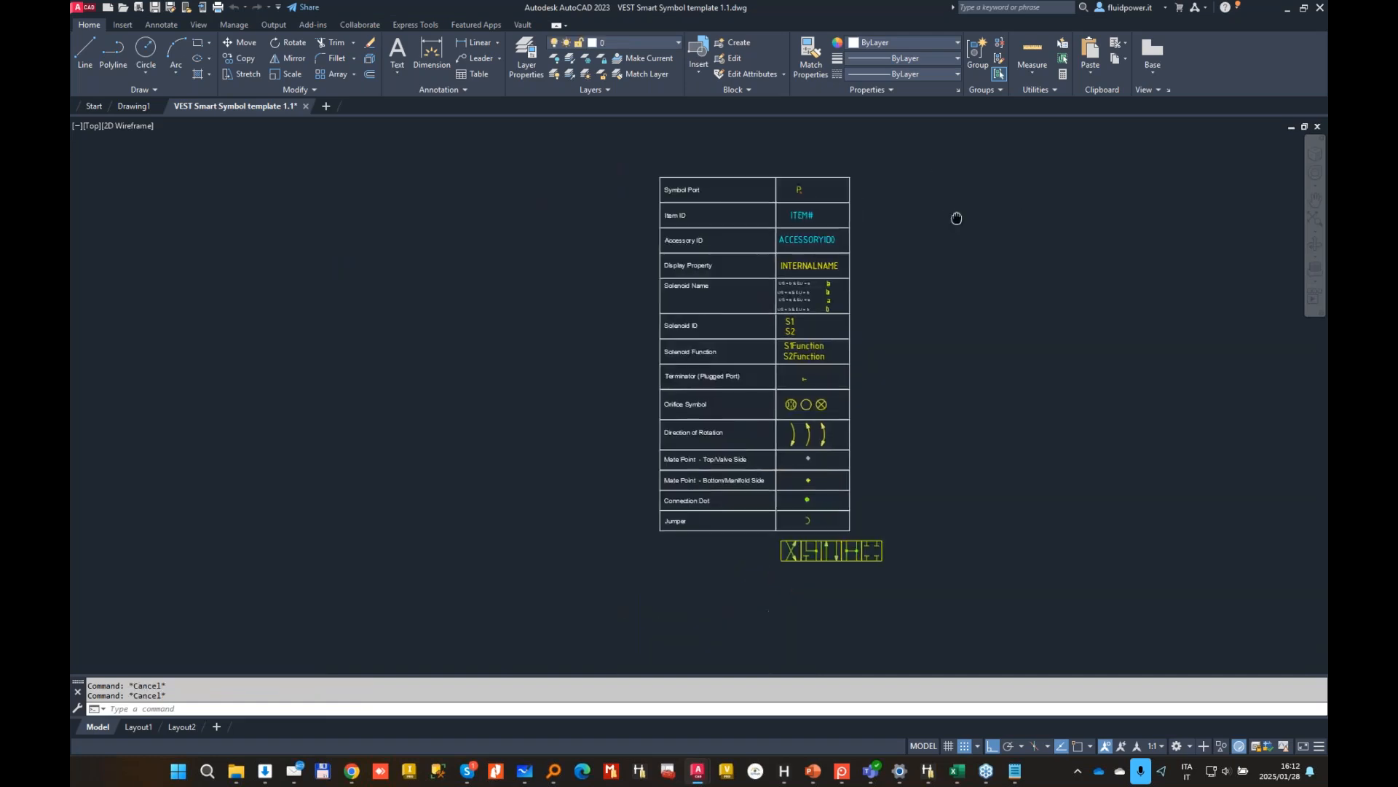
Step: Open the Full_Stack_E_XY.dwg drawing from the SYMBOLS folder inside Build Library
{"action": "middle_click_drag", "start_coordinate": [956, 218], "coordinate": [662, 212]}
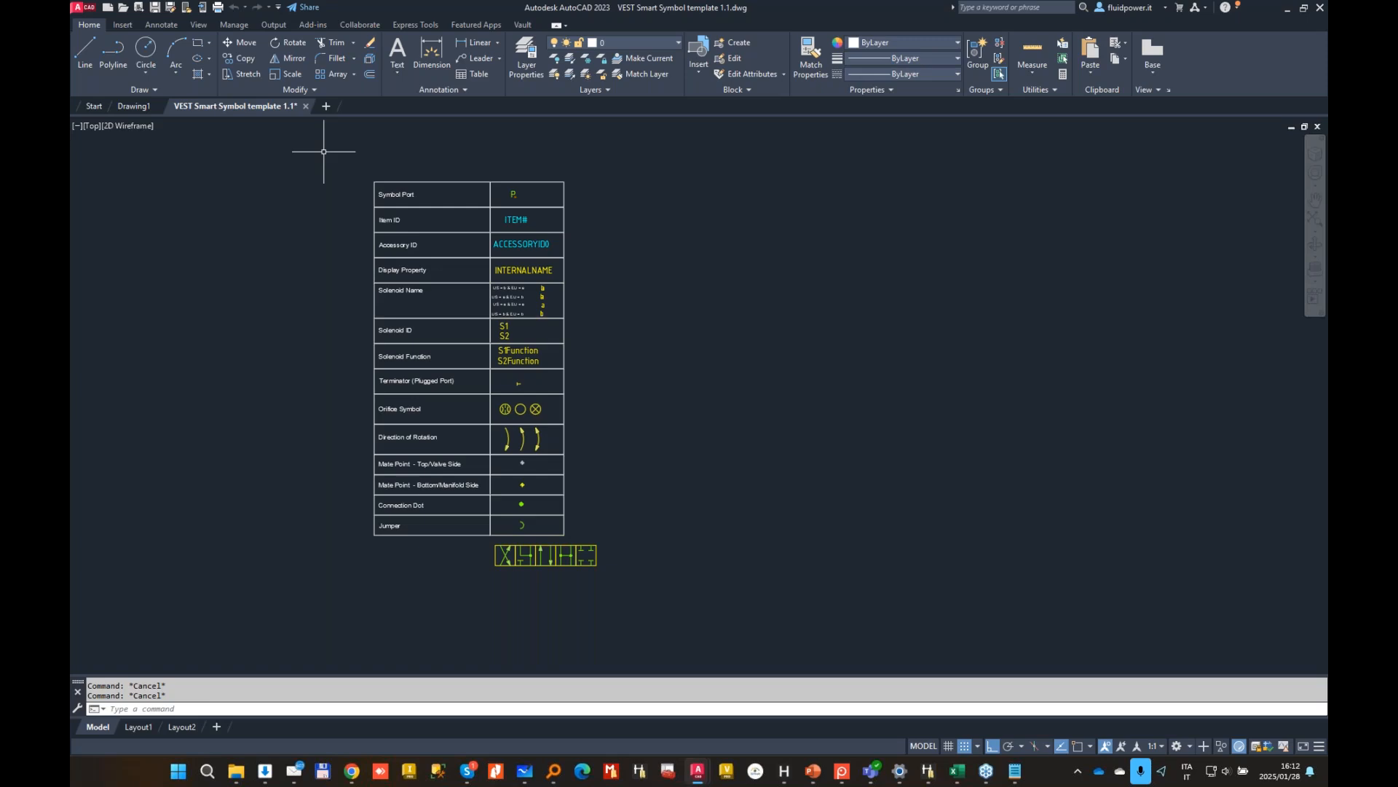
{"action": "left_click", "coordinate": [125, 8]}
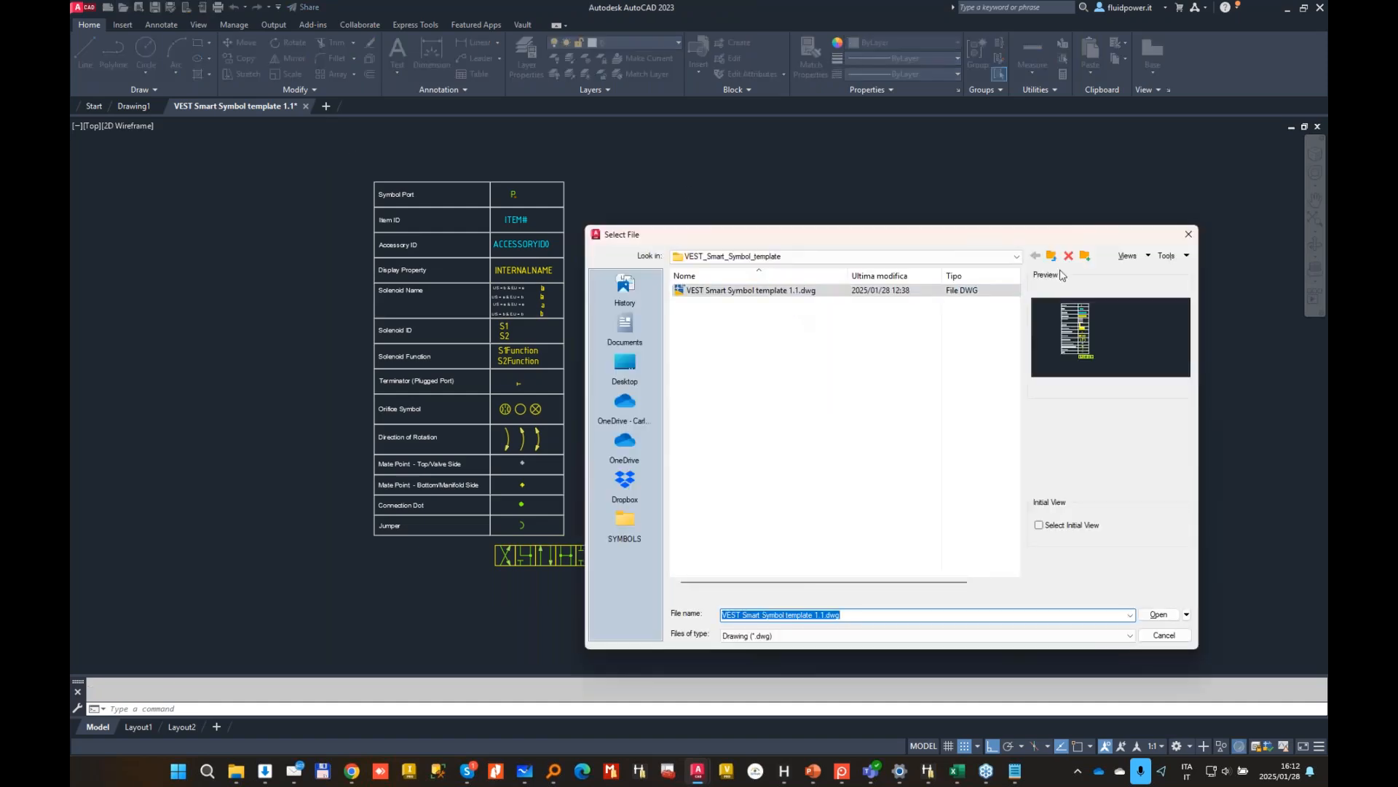
{"action": "left_click", "coordinate": [1056, 258]}
{"action": "left_click", "coordinate": [1056, 258]}
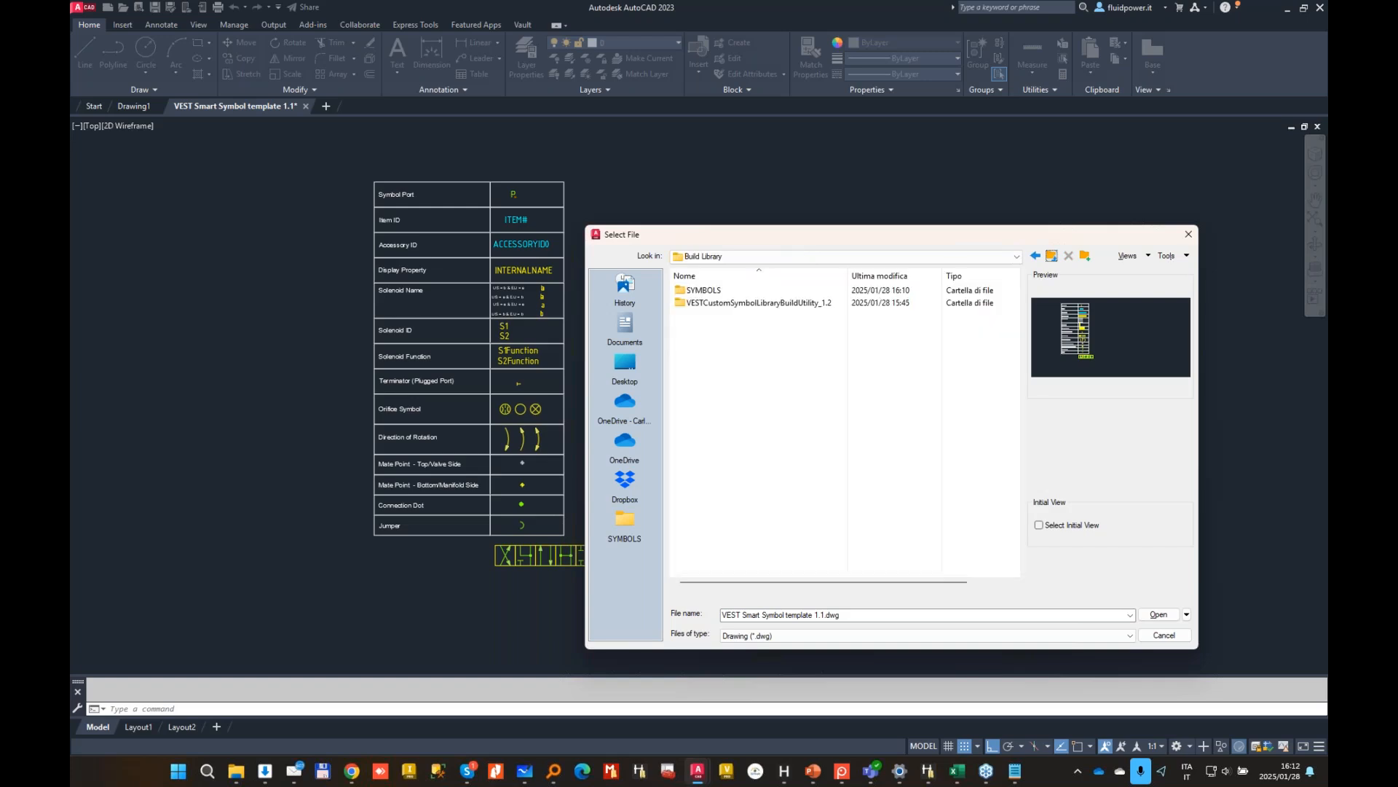
{"action": "double_click", "coordinate": [750, 292]}
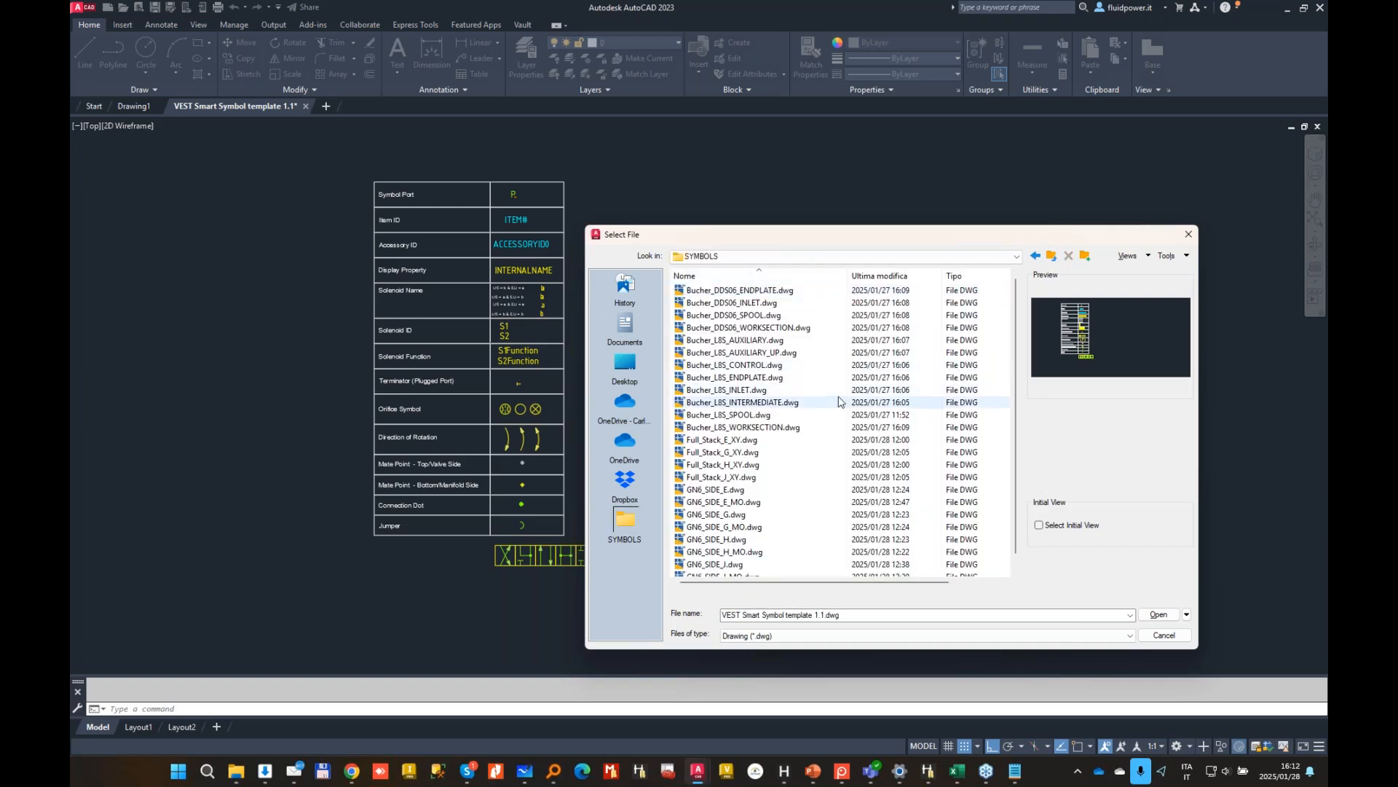
{"action": "left_click", "coordinate": [782, 440]}
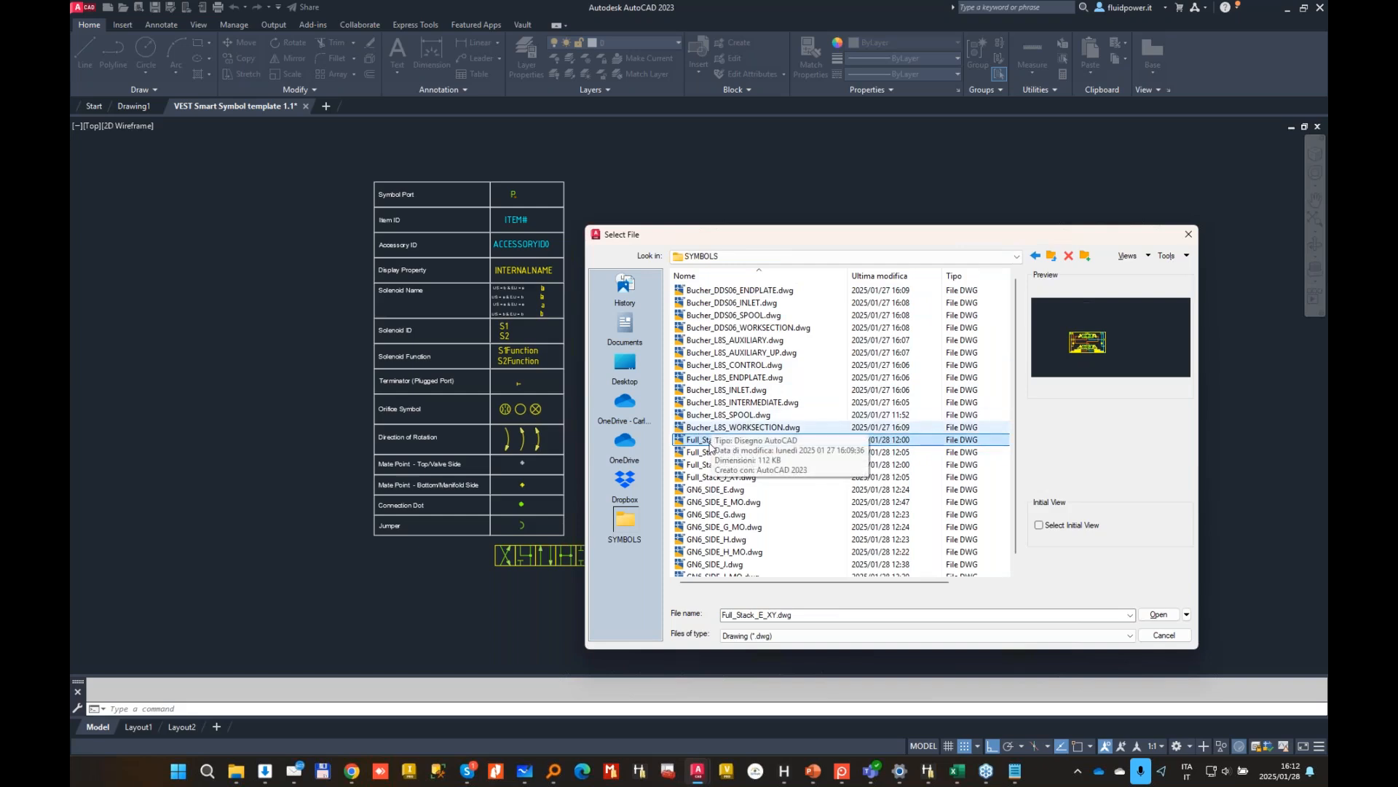
{"action": "left_click", "coordinate": [1158, 614]}
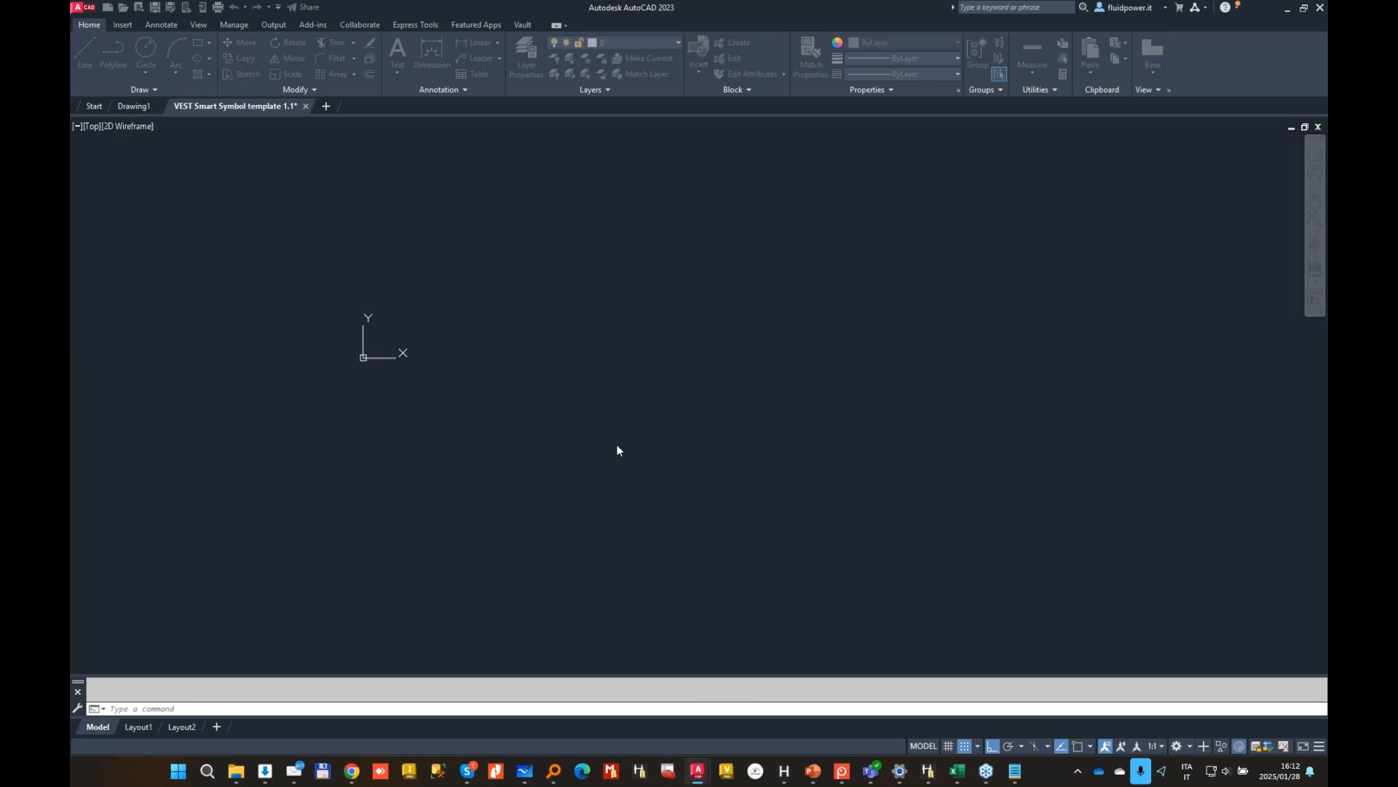
Step: Examine the full stack valve symbol, select the dashed line running down from port X, and clear the selection
{"action": "scroll", "coordinate": [354, 415], "scroll_direction": "up", "scroll_amount": 2}
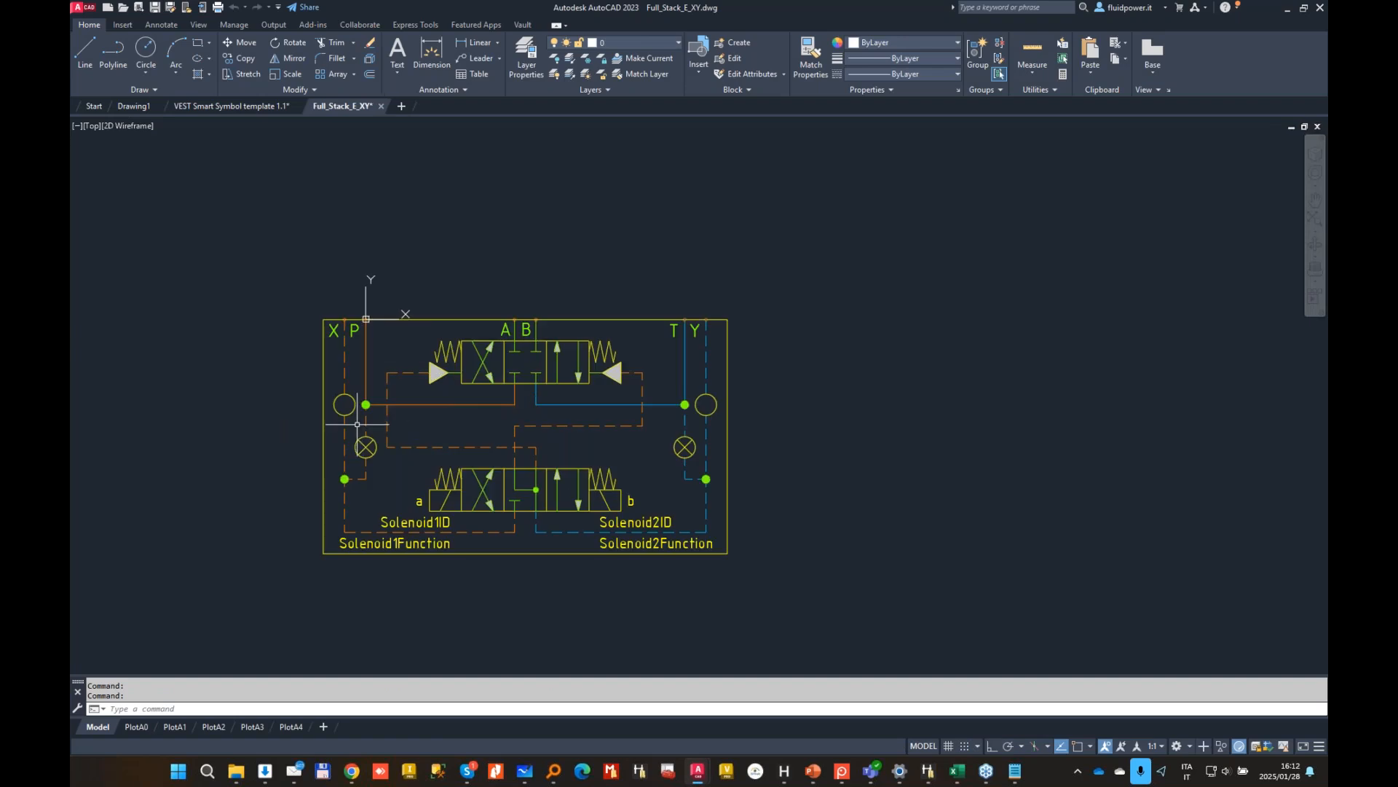
{"action": "middle_click_drag", "start_coordinate": [332, 453], "coordinate": [574, 419]}
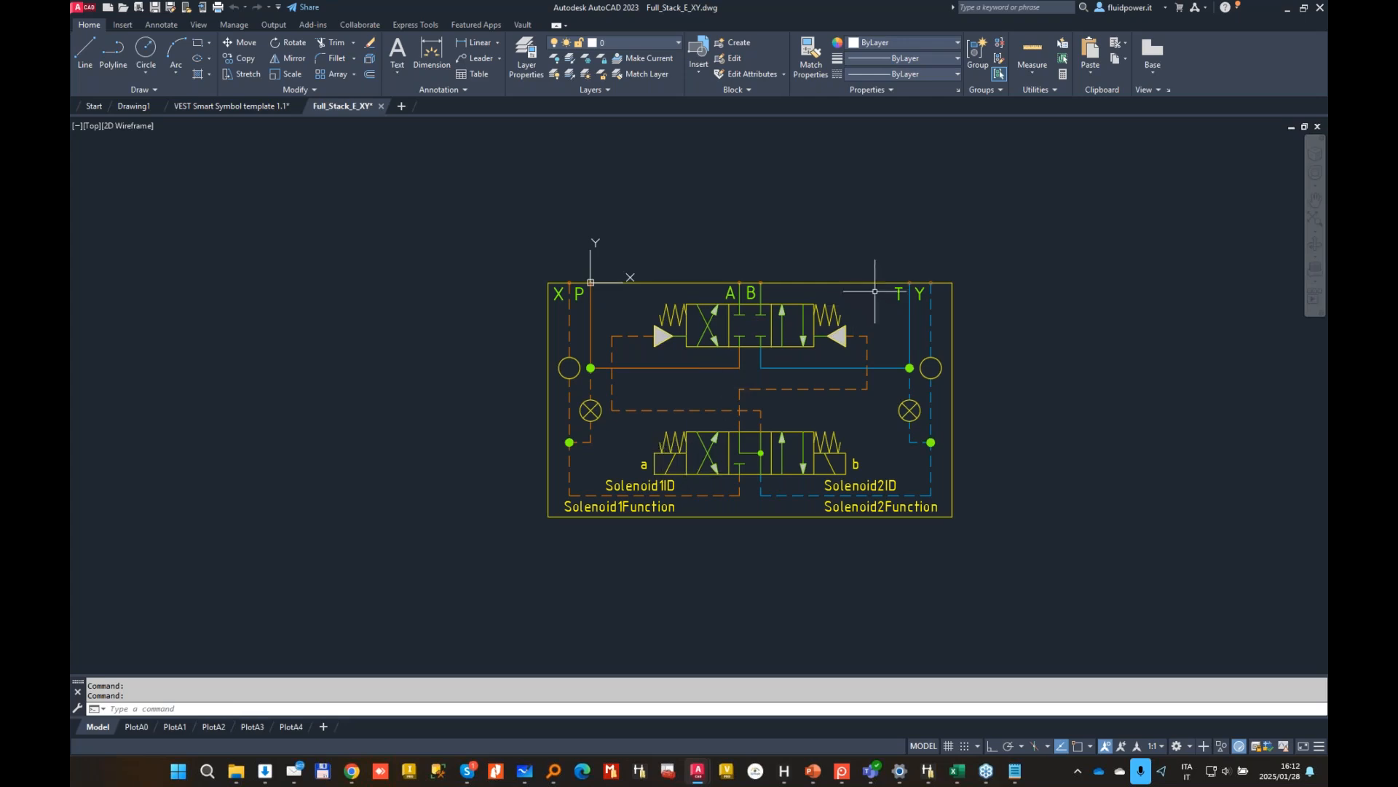
{"action": "scroll", "coordinate": [783, 457], "scroll_direction": "up", "scroll_amount": 2}
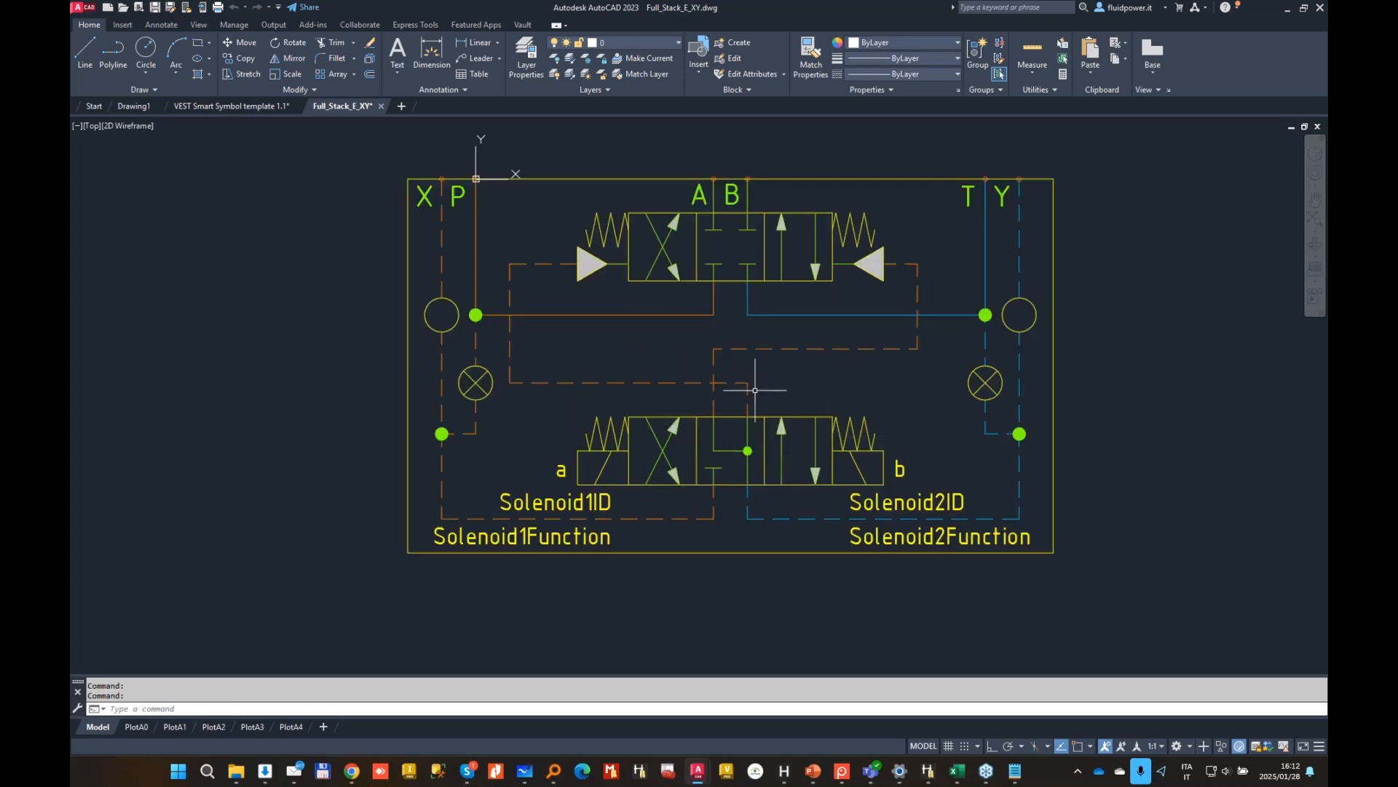
{"action": "scroll", "coordinate": [754, 315], "scroll_direction": "down", "scroll_amount": 2}
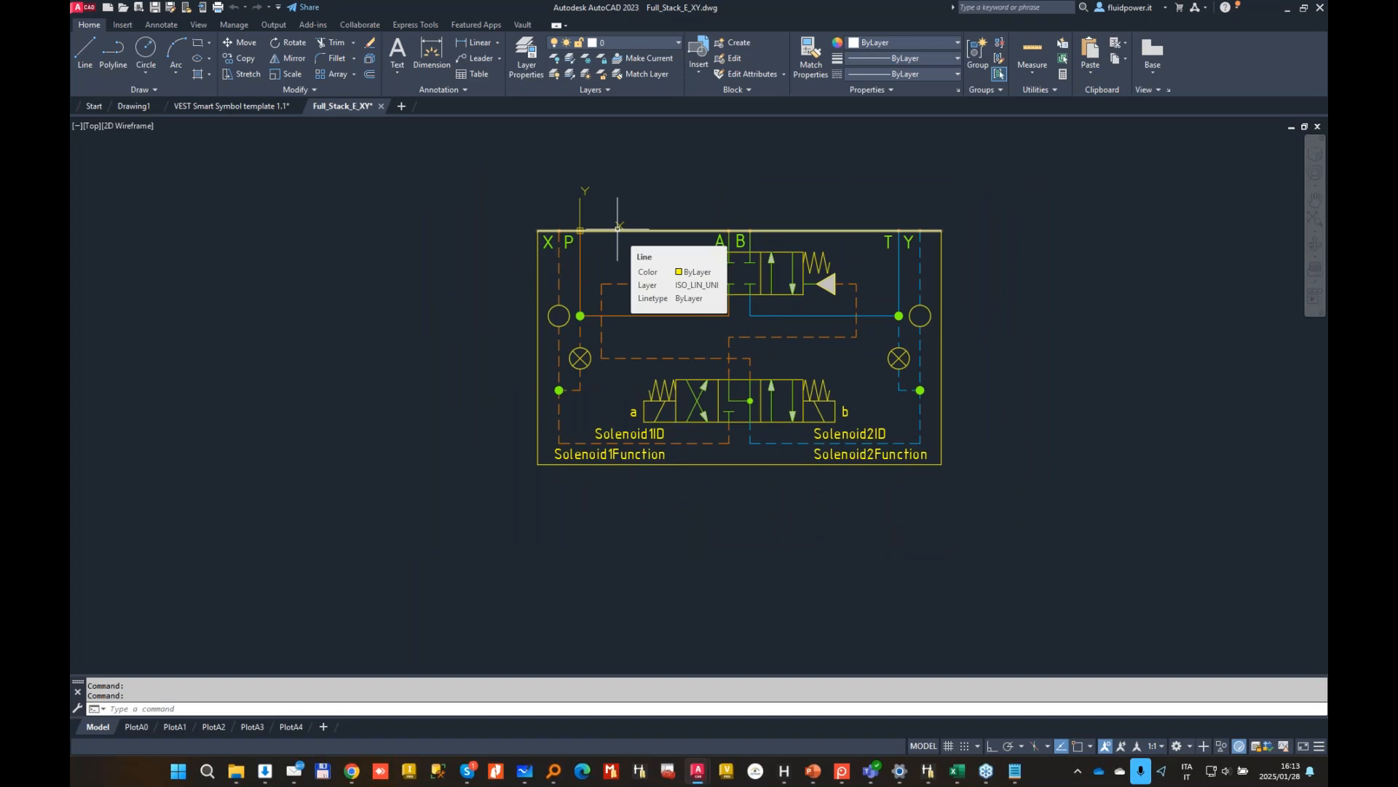
{"action": "left_click", "coordinate": [558, 243]}
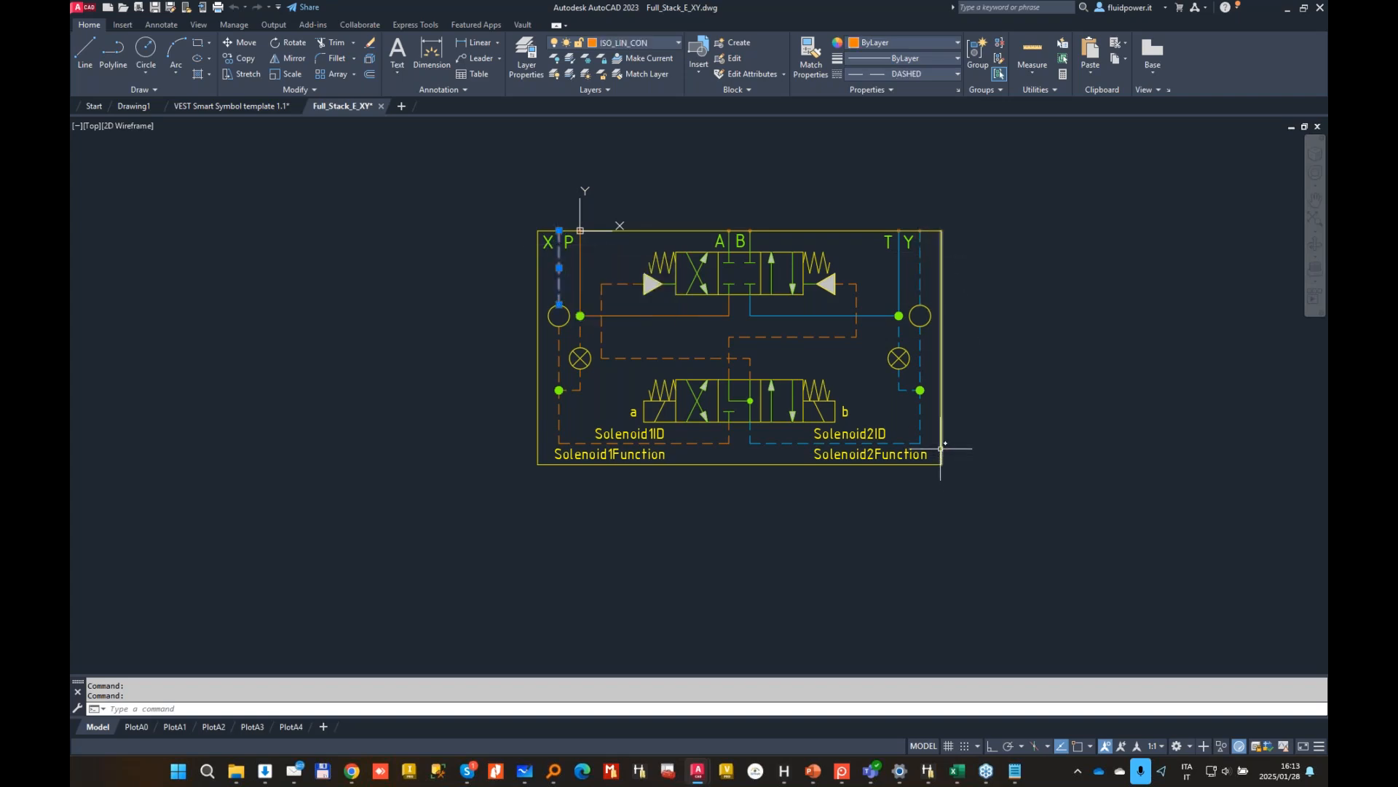
{"action": "key", "text": "Escape"}
{"action": "key", "text": "Escape"}
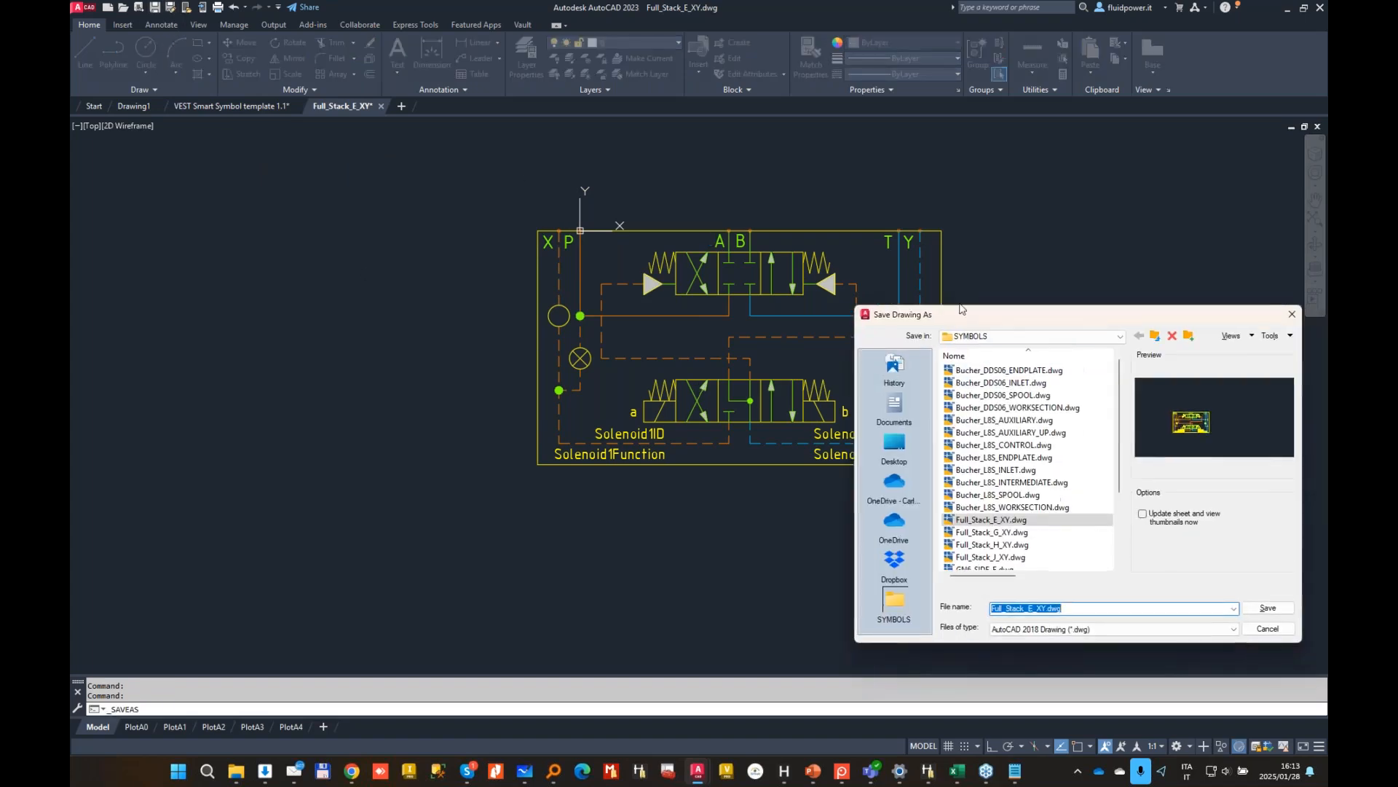
Step: Save the drawing under the new name Full_Stack_E_Y.dwg in the SYMBOLS folder
{"action": "left_click", "coordinate": [806, 571]}
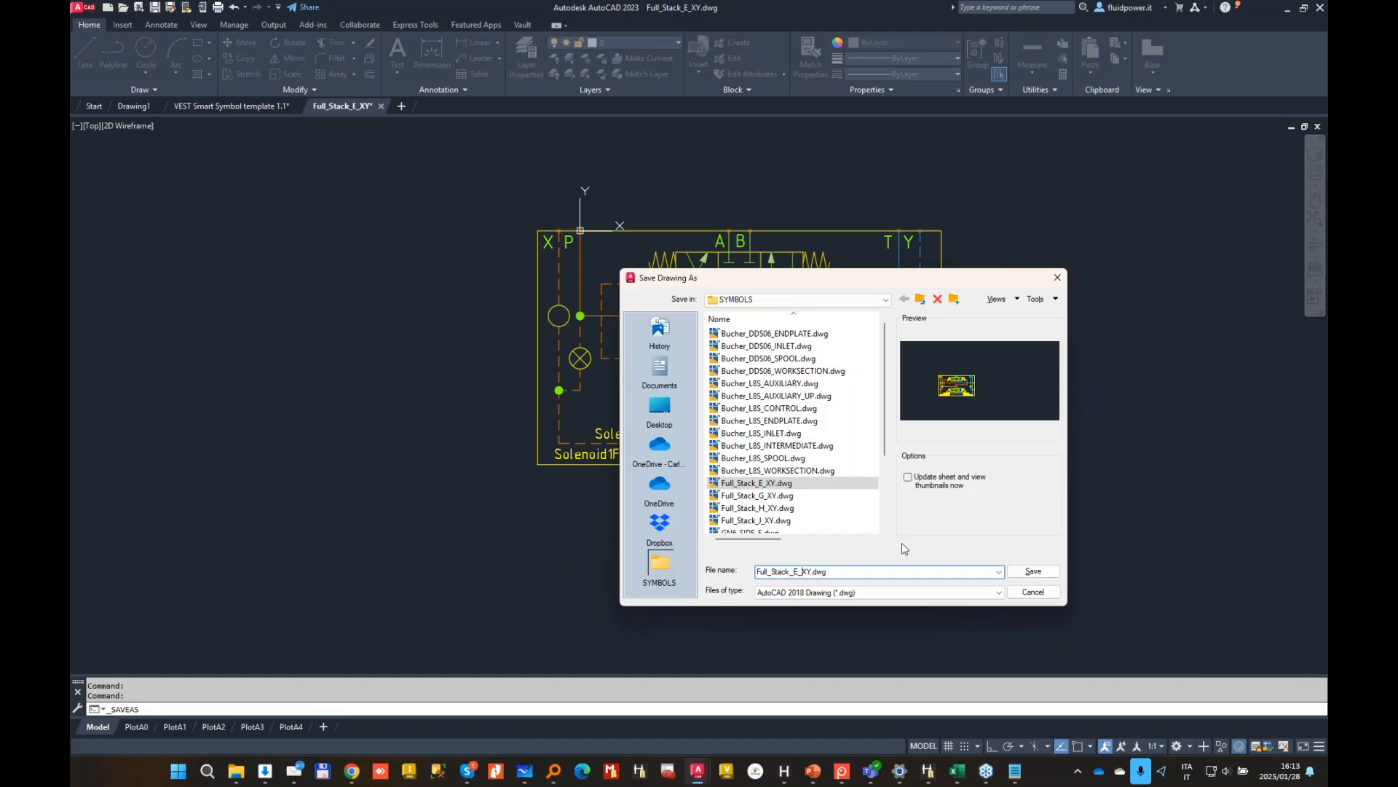
{"action": "key", "text": "Delete"}
{"action": "left_click", "coordinate": [1031, 572]}
Step: Set the orifice on the X line to Plugged and the one below port P to Open, and clear the selection
{"action": "scroll", "coordinate": [555, 270], "scroll_direction": "up", "scroll_amount": 3}
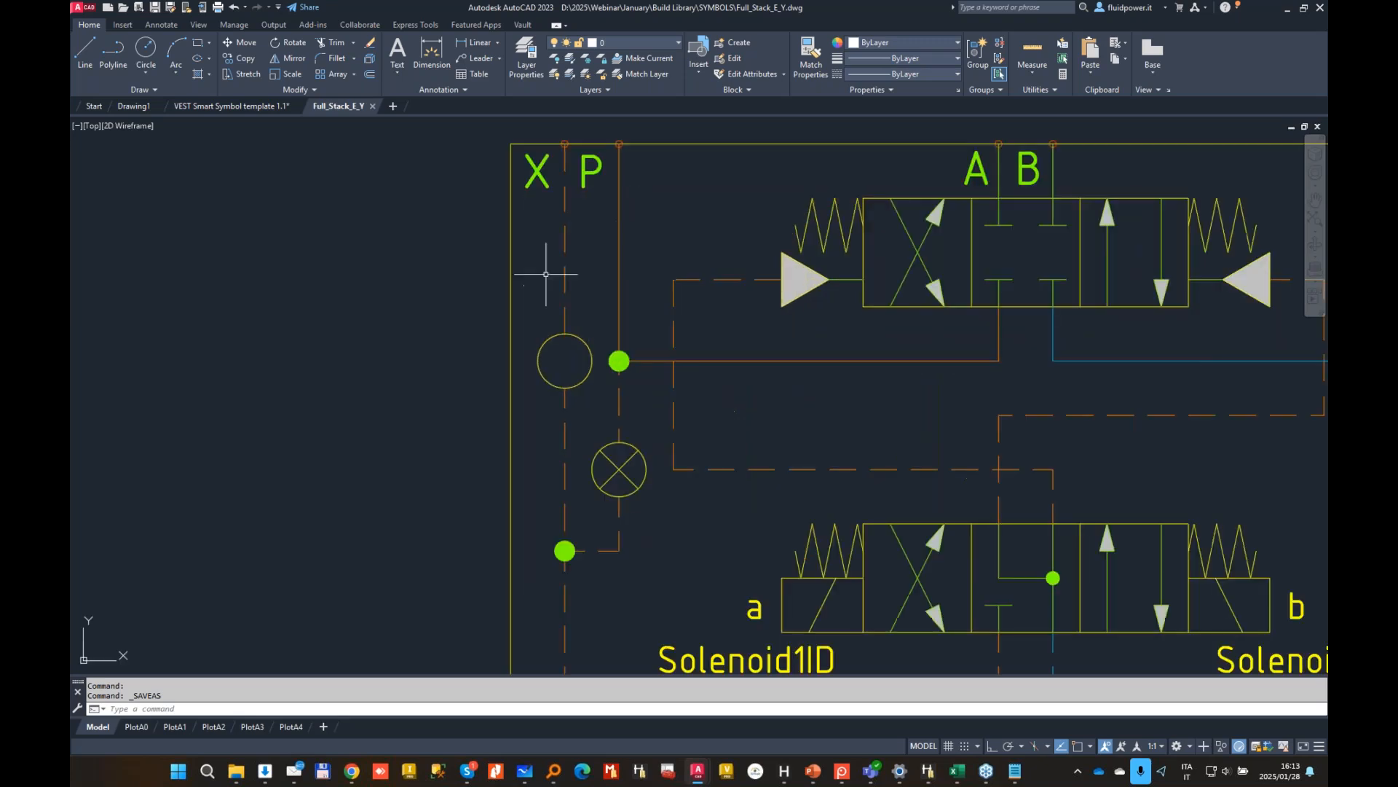
{"action": "left_click", "coordinate": [569, 360]}
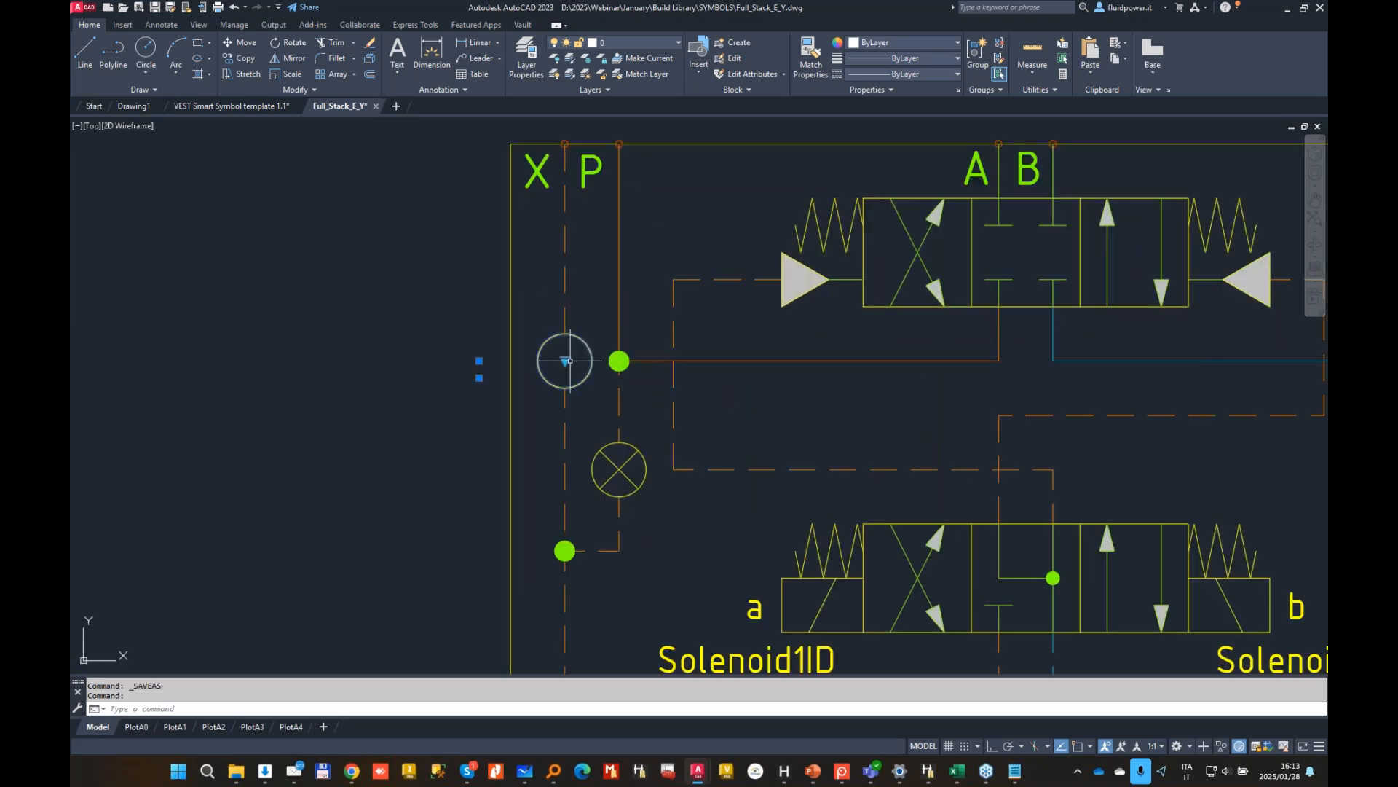
{"action": "left_click", "coordinate": [564, 360]}
{"action": "left_click", "coordinate": [616, 384]}
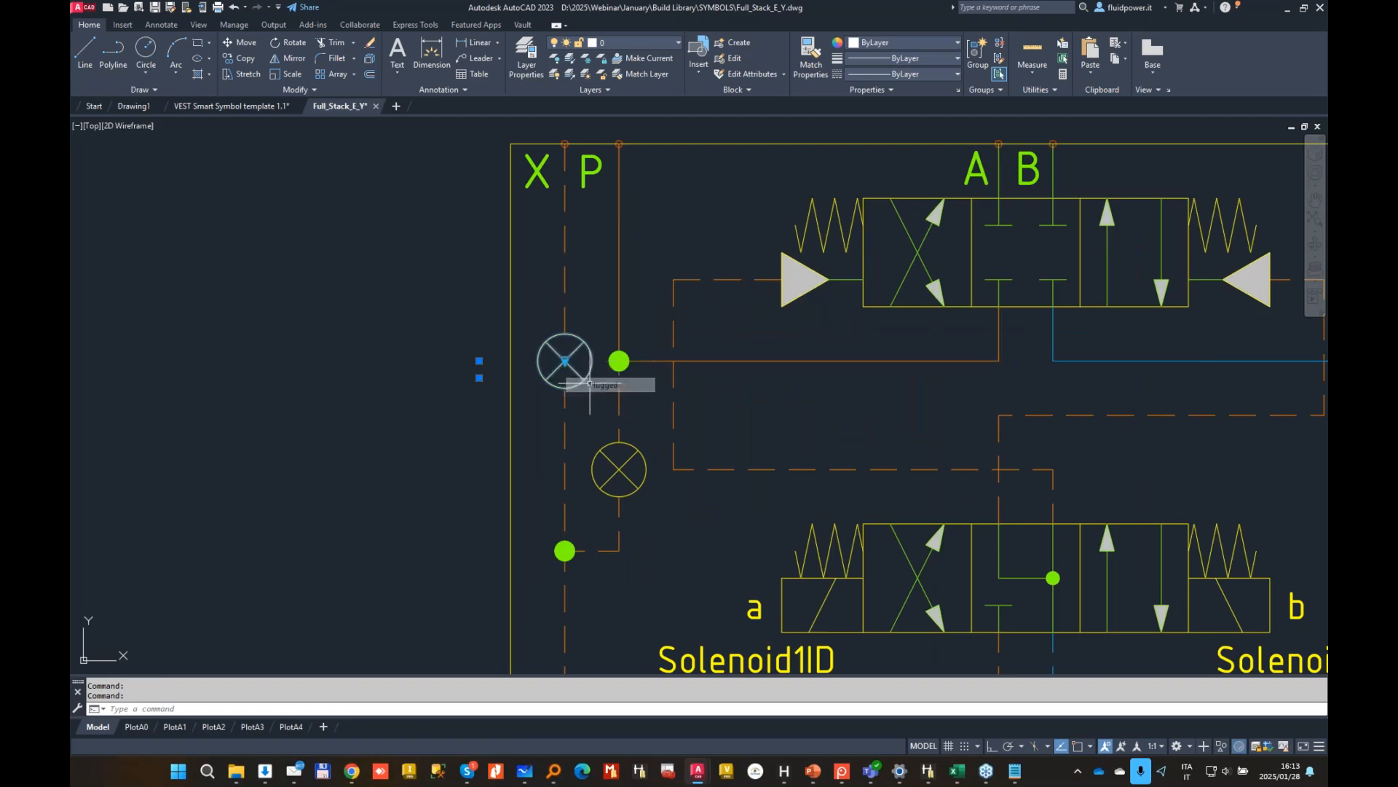
{"action": "left_click", "coordinate": [631, 471]}
{"action": "left_click", "coordinate": [619, 467]}
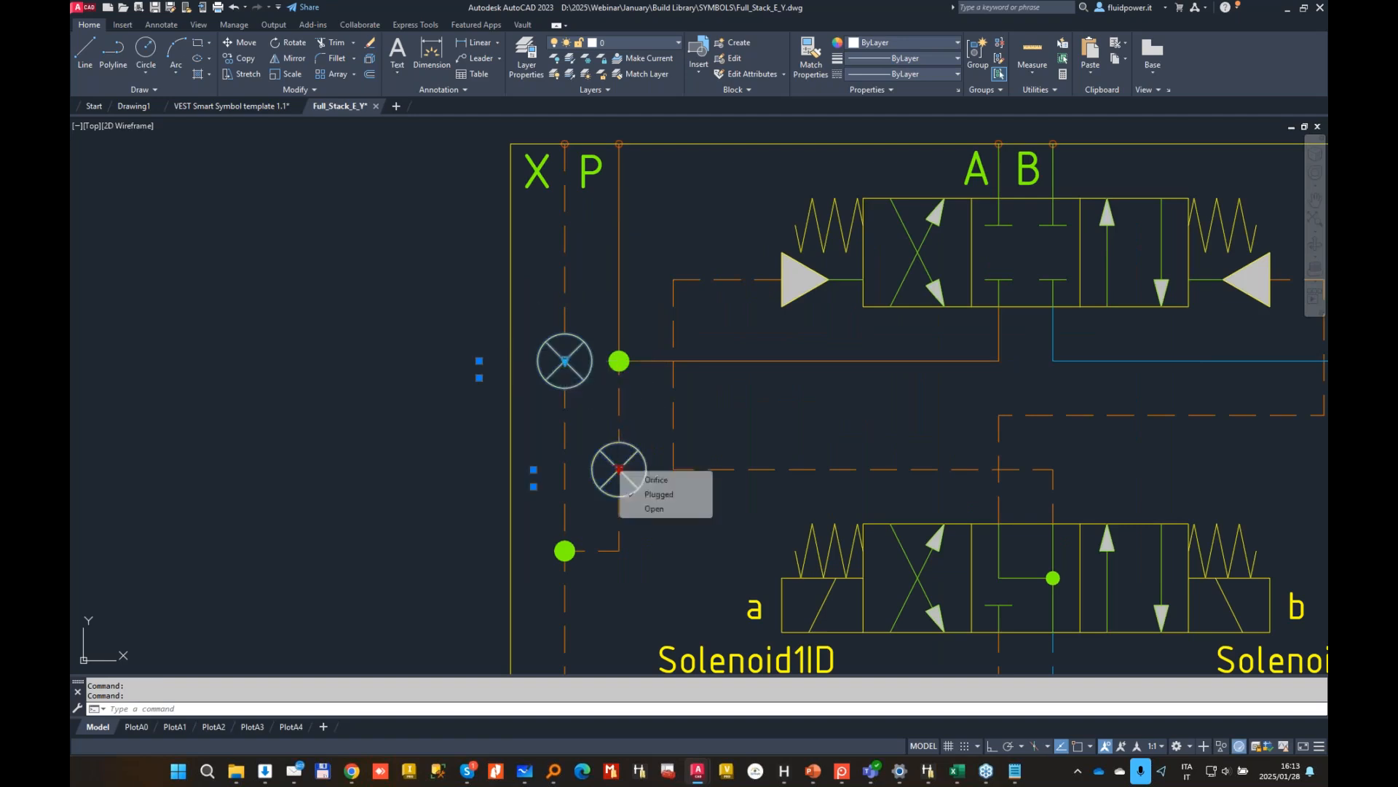
{"action": "left_click", "coordinate": [654, 509]}
{"action": "scroll", "coordinate": [647, 428], "scroll_direction": "down", "scroll_amount": 2}
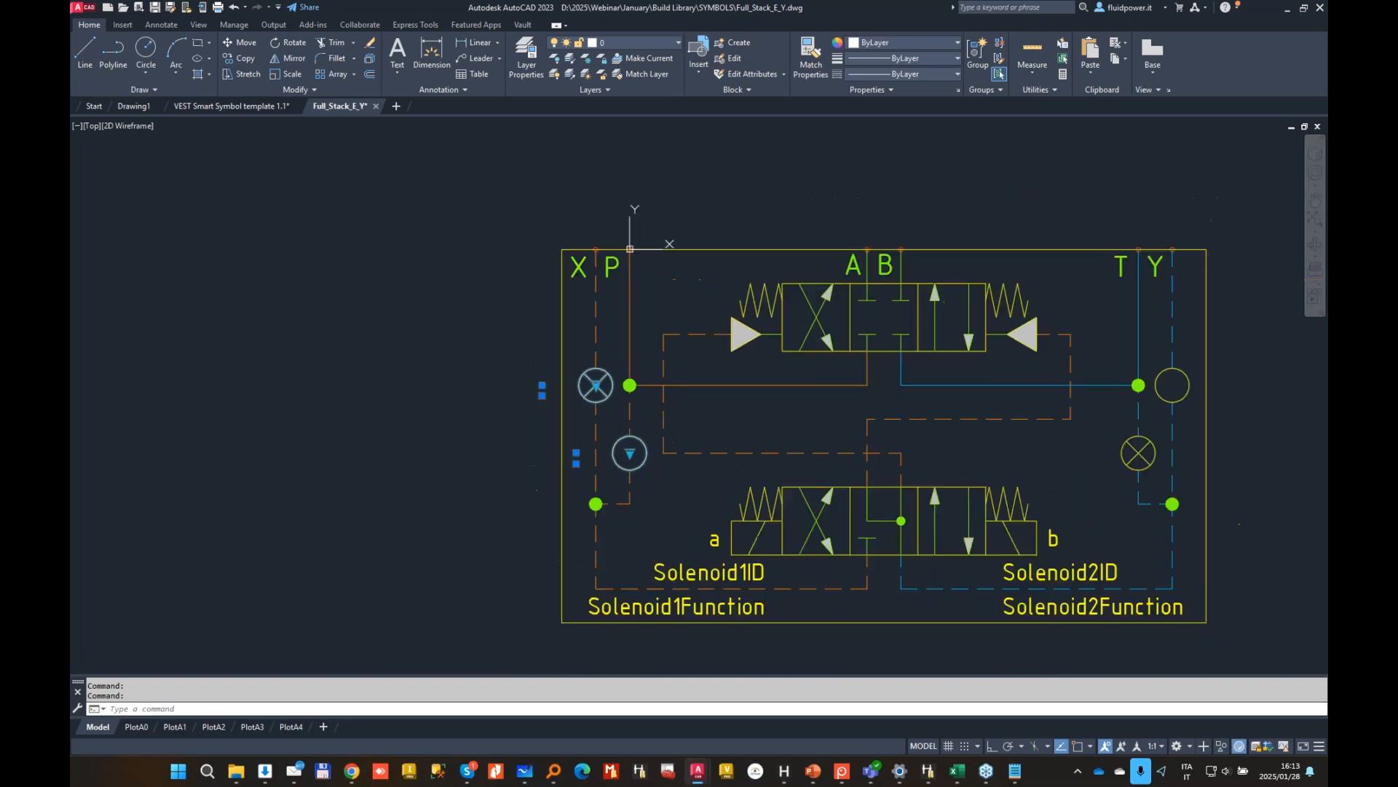
{"action": "key", "text": "Escape"}
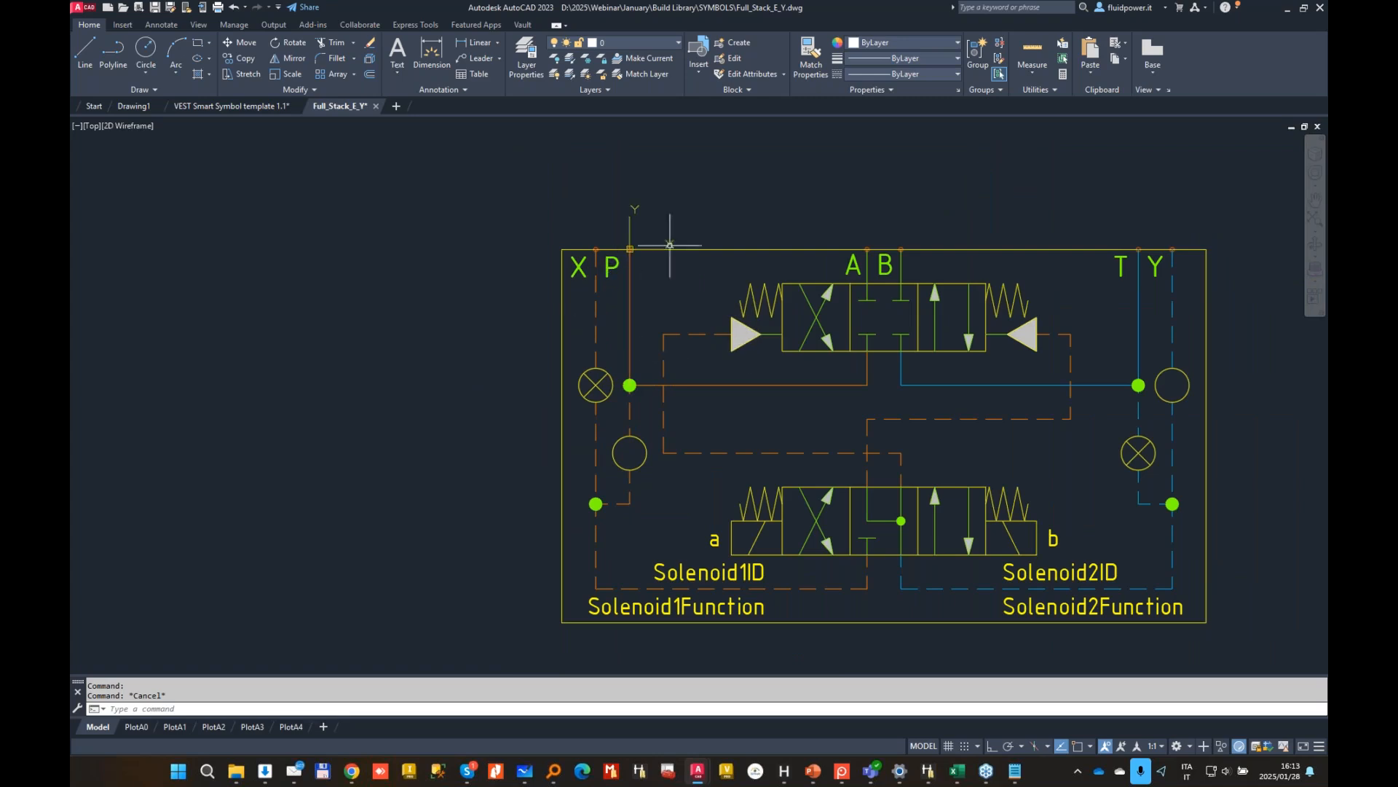
Step: Inspect the dashed pilot line above Solenoid1Function, clear the selection, and save the Full_Stack_E_Y drawing
{"action": "middle_click_drag", "start_coordinate": [641, 339], "coordinate": [587, 302]}
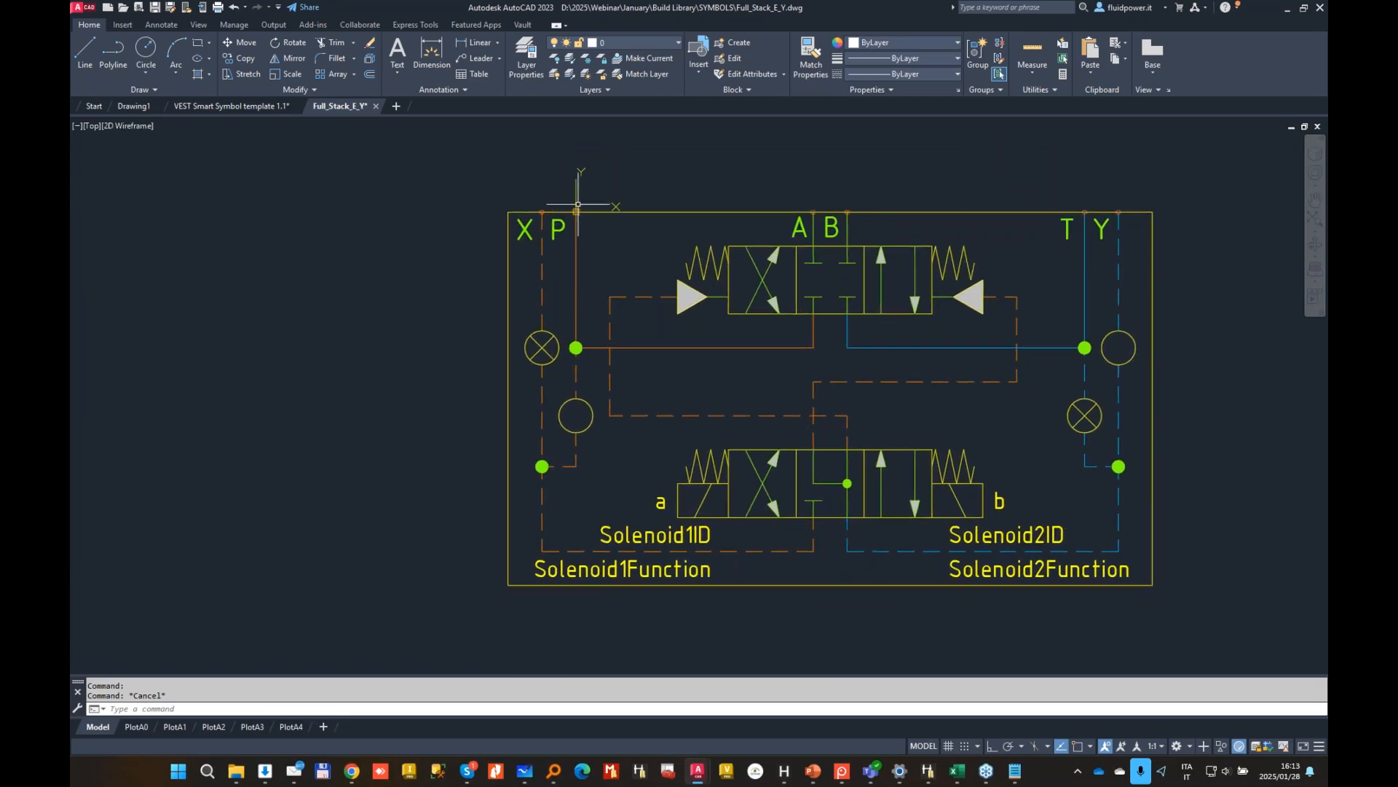
{"action": "left_click", "coordinate": [765, 551]}
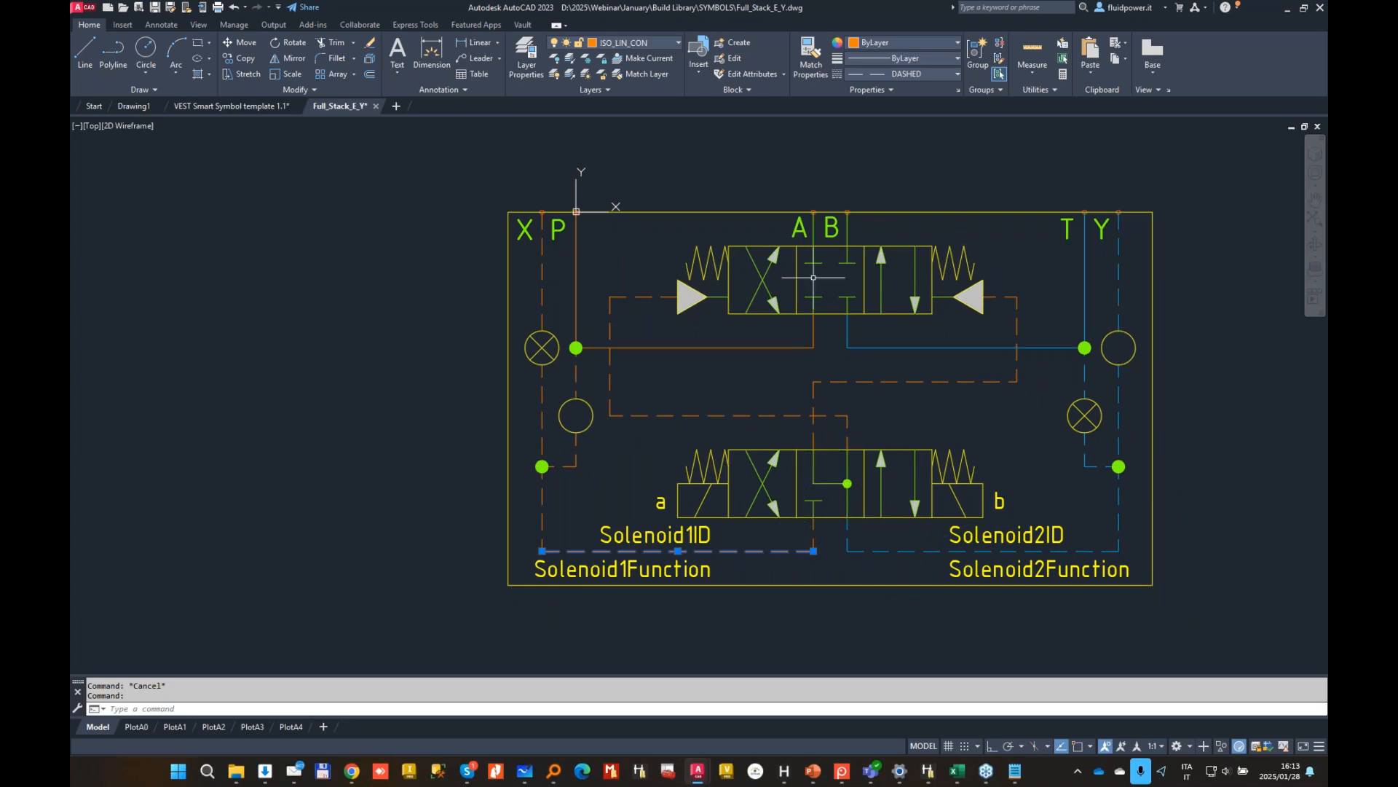
{"action": "key", "text": "Escape"}
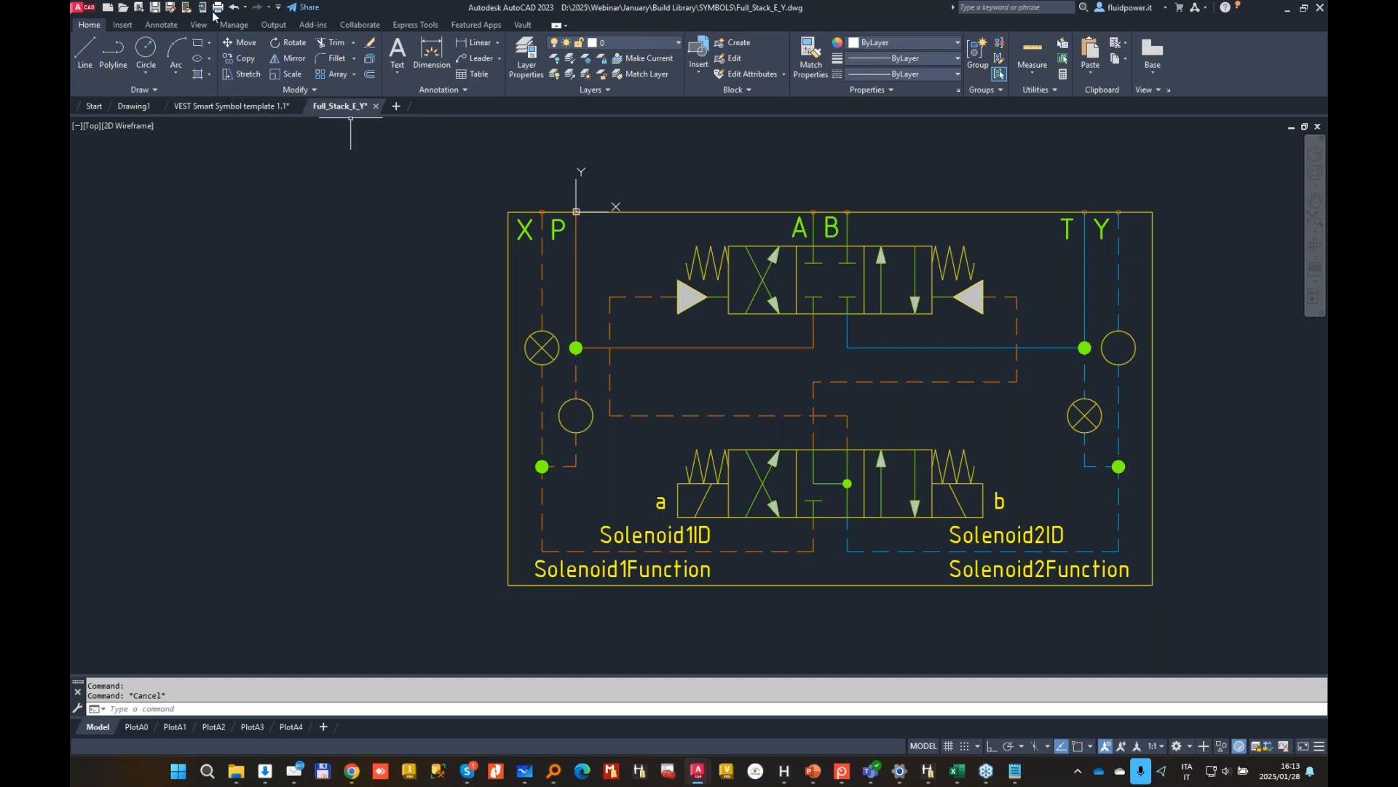
{"action": "left_click", "coordinate": [156, 8]}
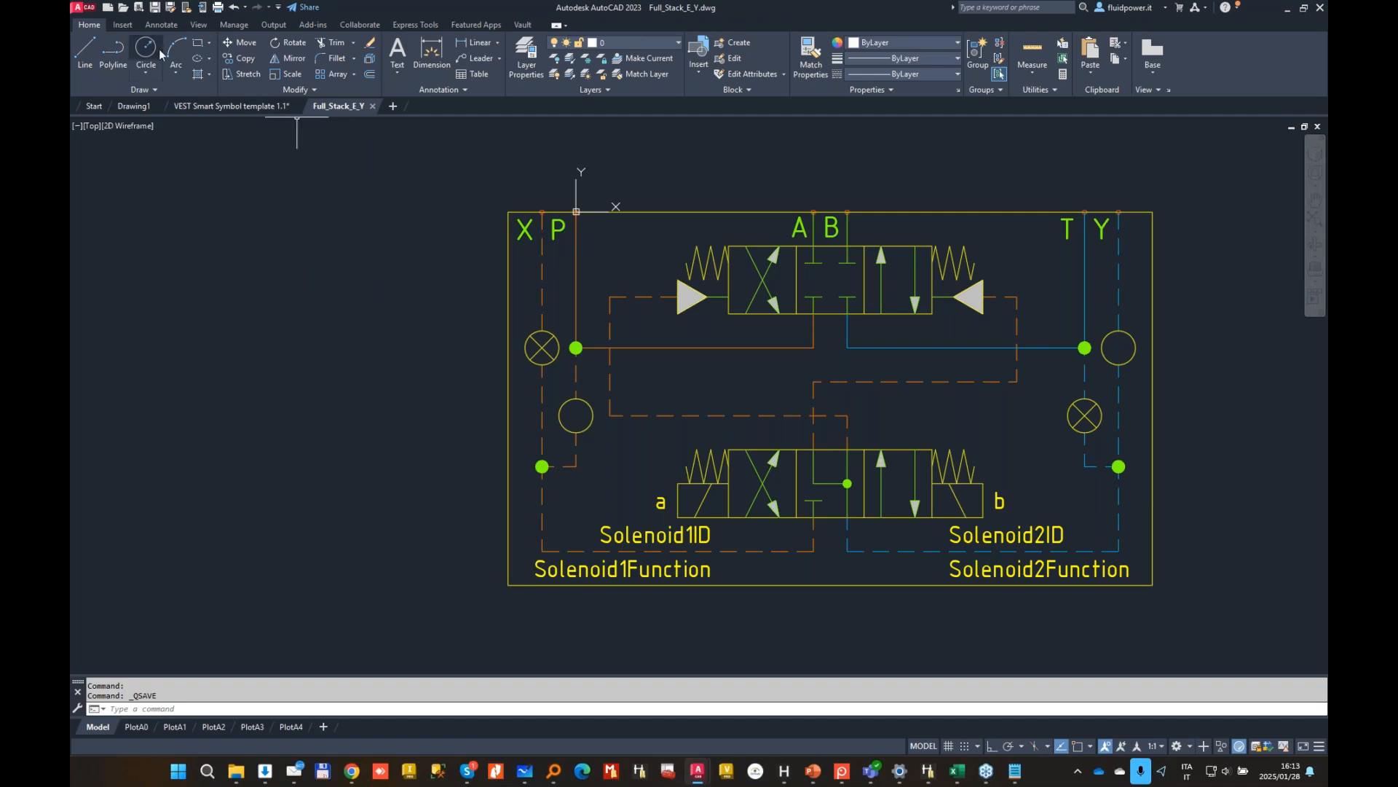
Step: Set the orifice on the Y line to Plugged and the one below port T to Open, and clear the selection
{"action": "left_click", "coordinate": [1131, 333]}
{"action": "left_click", "coordinate": [1118, 346]}
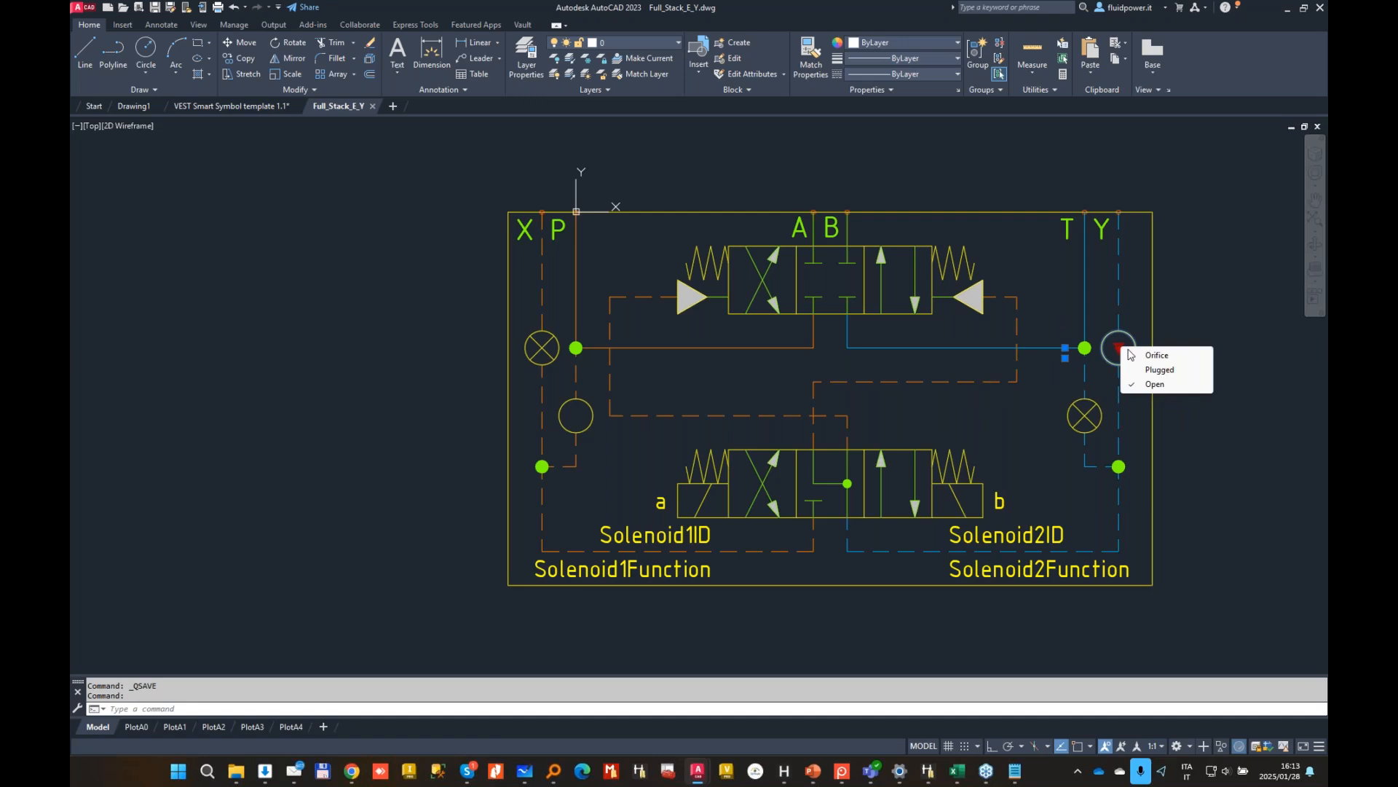
{"action": "left_click", "coordinate": [1162, 370]}
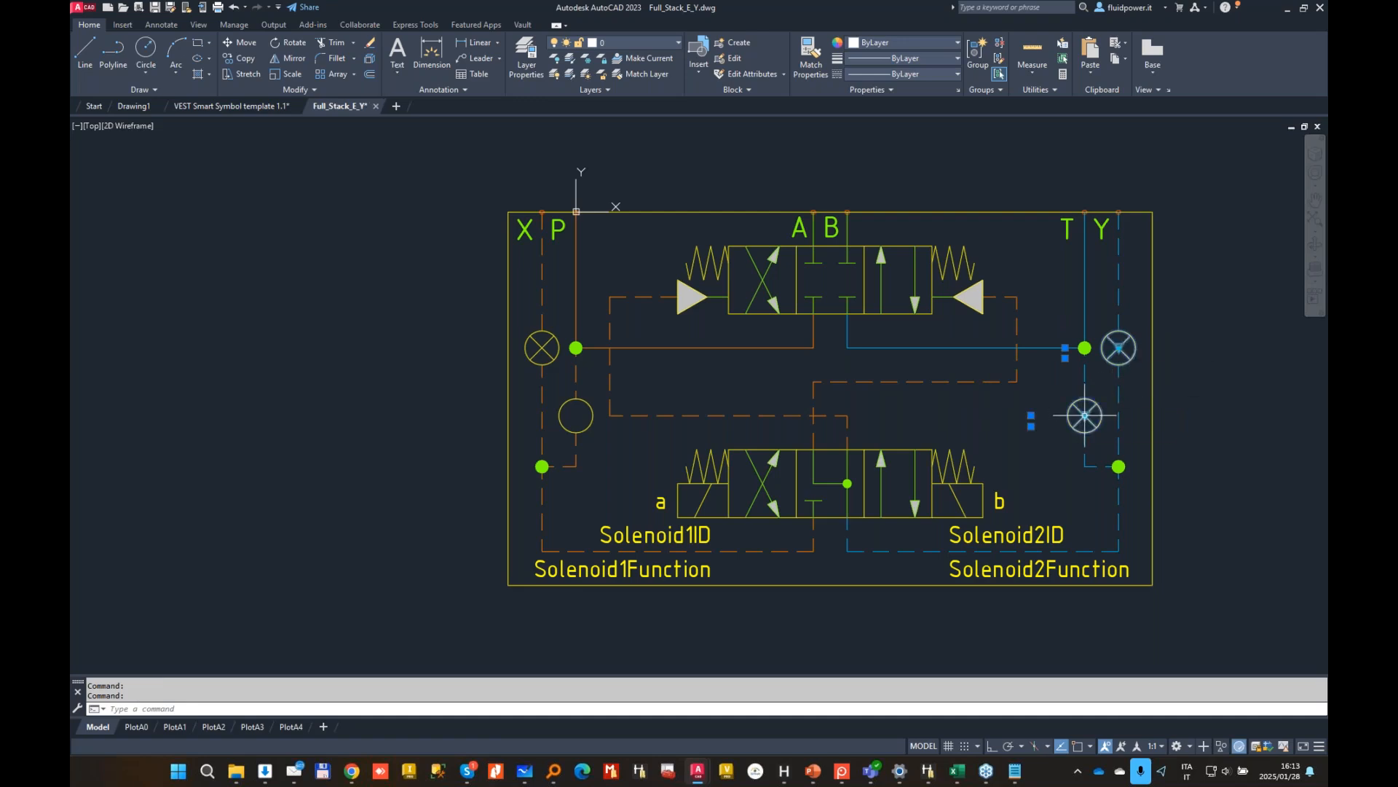
{"action": "key", "text": "Escape"}
{"action": "left_click", "coordinate": [1084, 415]}
{"action": "left_click", "coordinate": [1085, 415]}
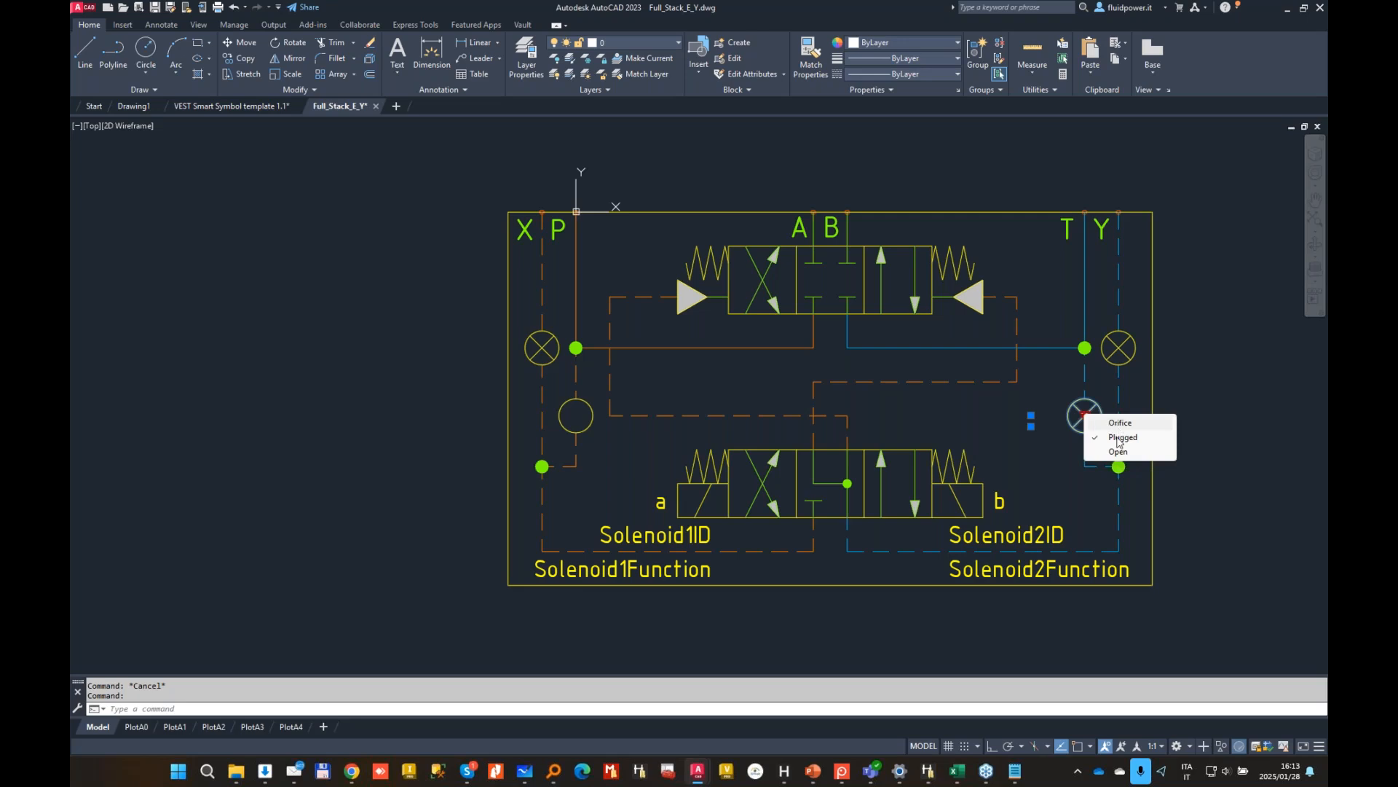
{"action": "left_click", "coordinate": [1118, 452]}
{"action": "key", "text": "Escape"}
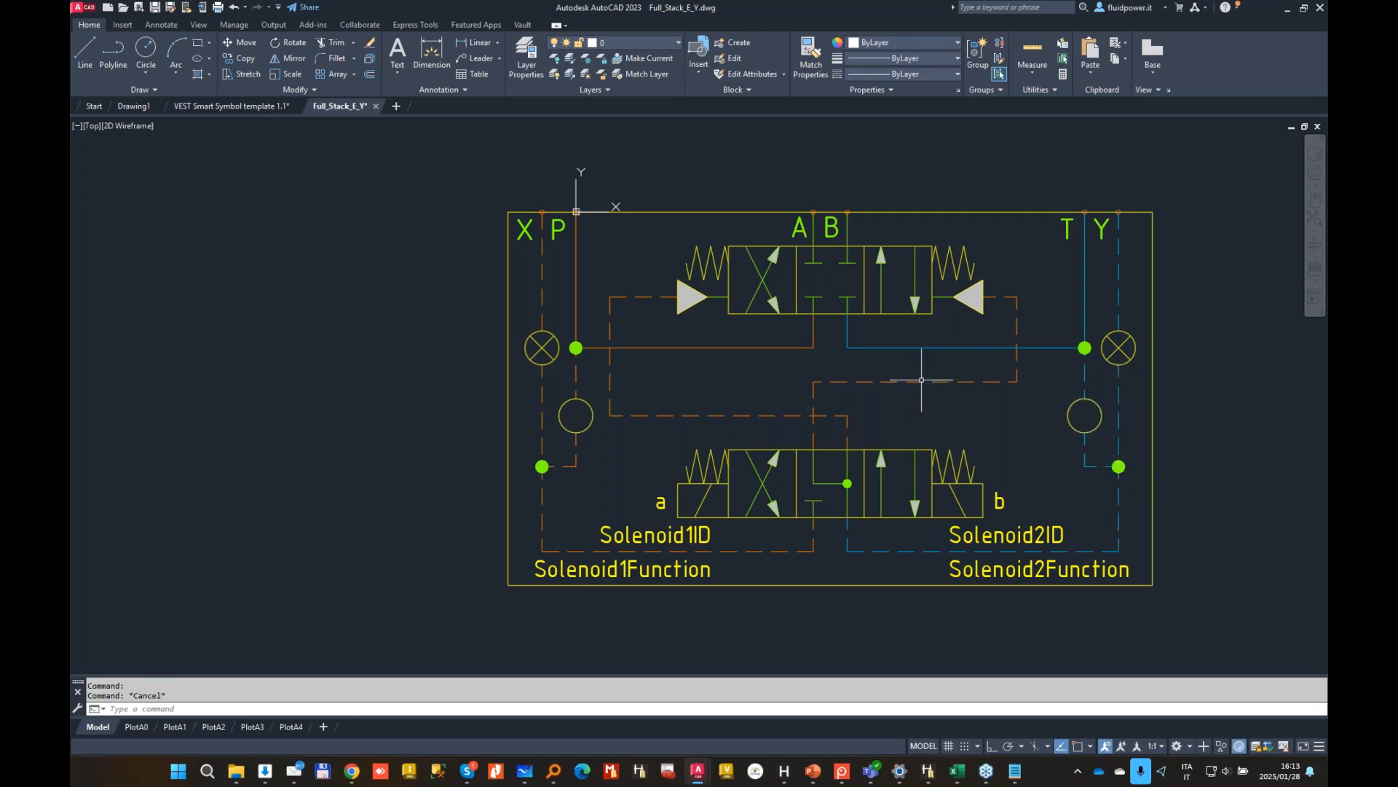
Step: Save the drawing under the new name Full_Stack_E.dwg in the SYMBOLS folder
{"action": "left_click", "coordinate": [171, 9]}
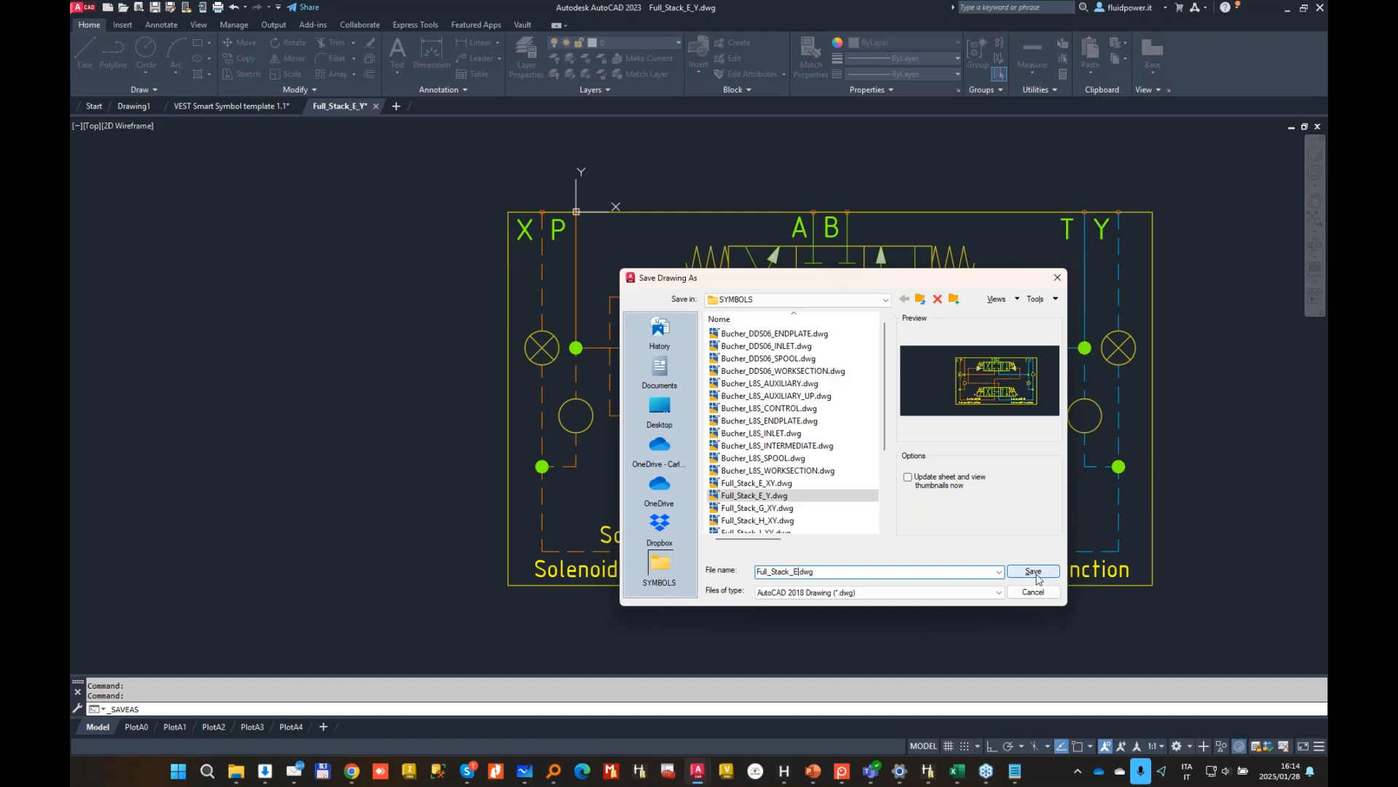
{"action": "left_click", "coordinate": [1034, 571]}
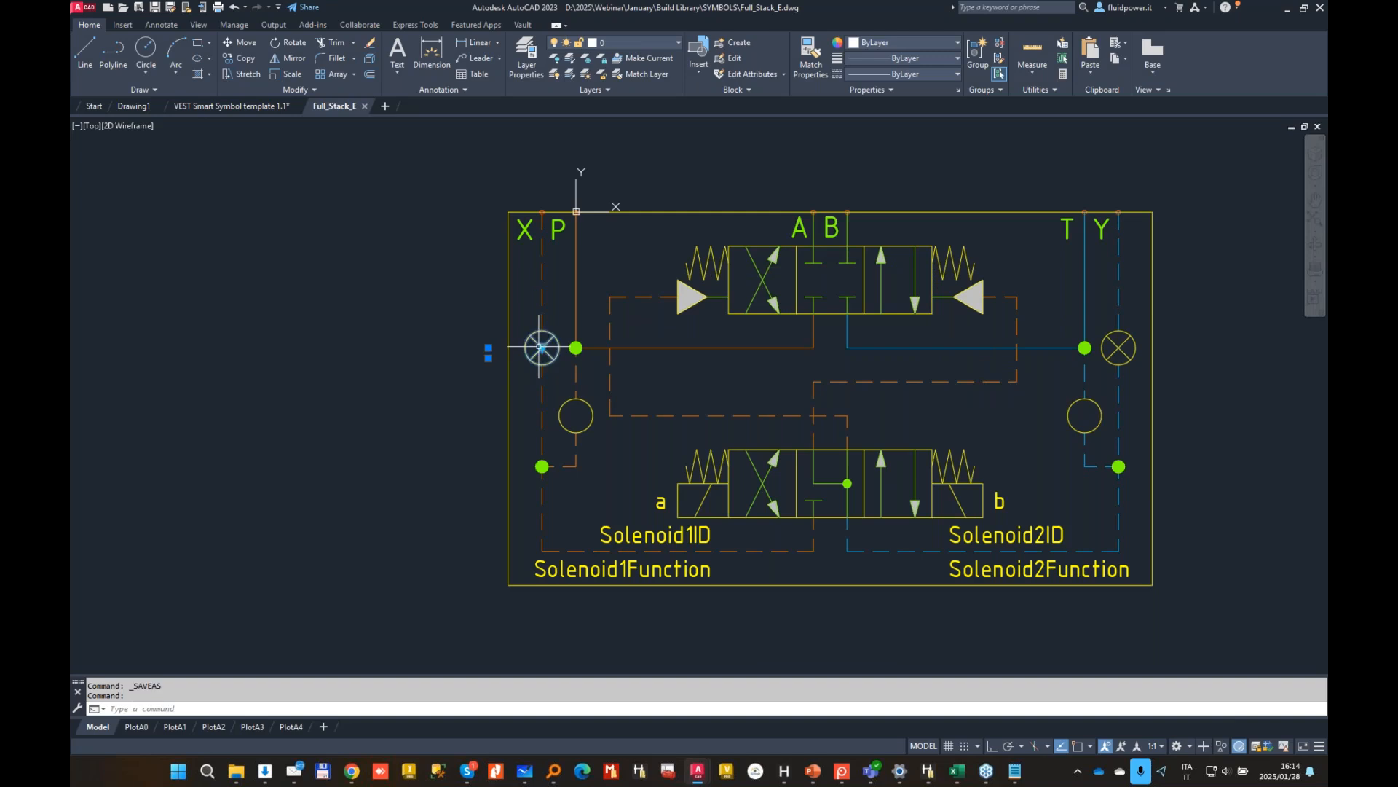
Step: Set the orifice on the X line to Open and the one below port P to Plugged
{"action": "left_click", "coordinate": [541, 348]}
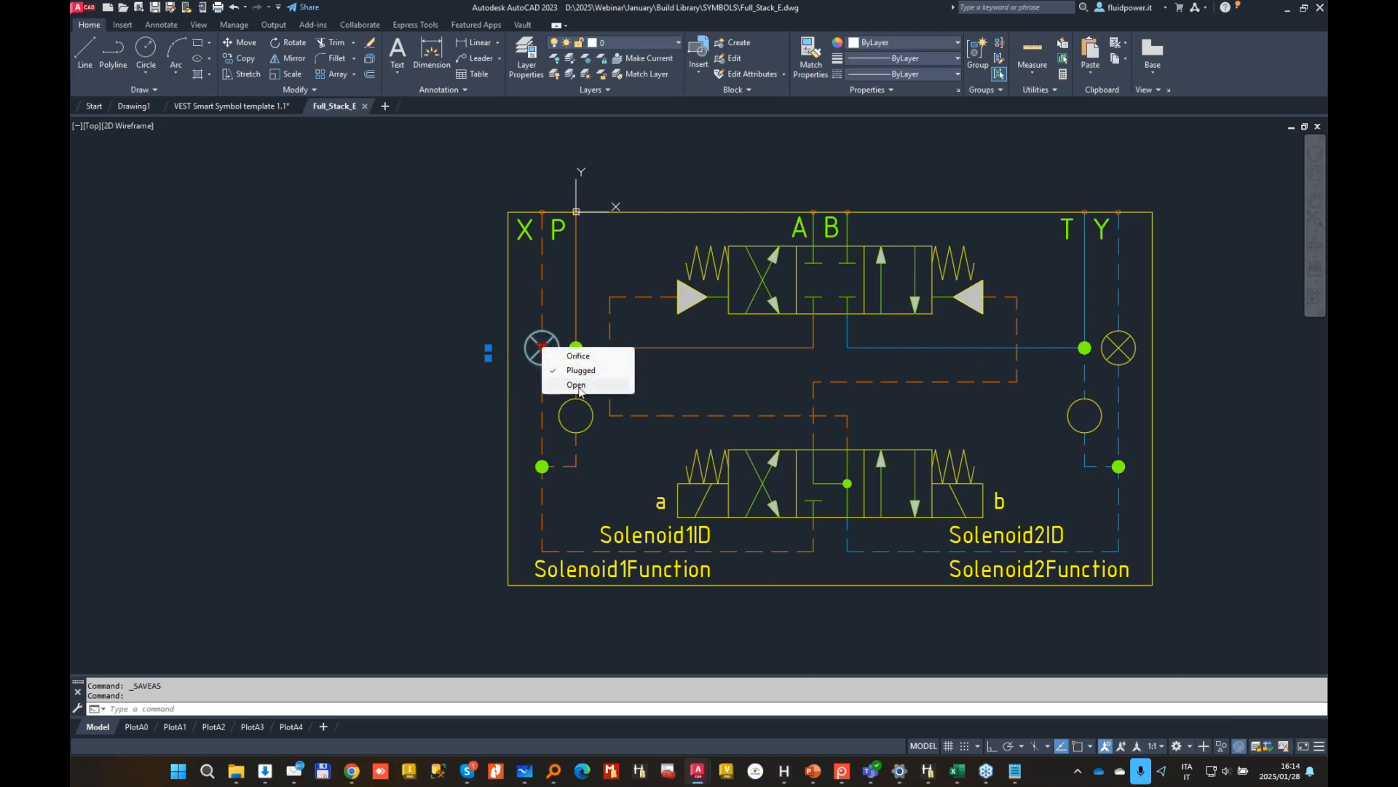
{"action": "left_click", "coordinate": [582, 386]}
{"action": "left_click", "coordinate": [591, 410]}
{"action": "left_click", "coordinate": [576, 414]}
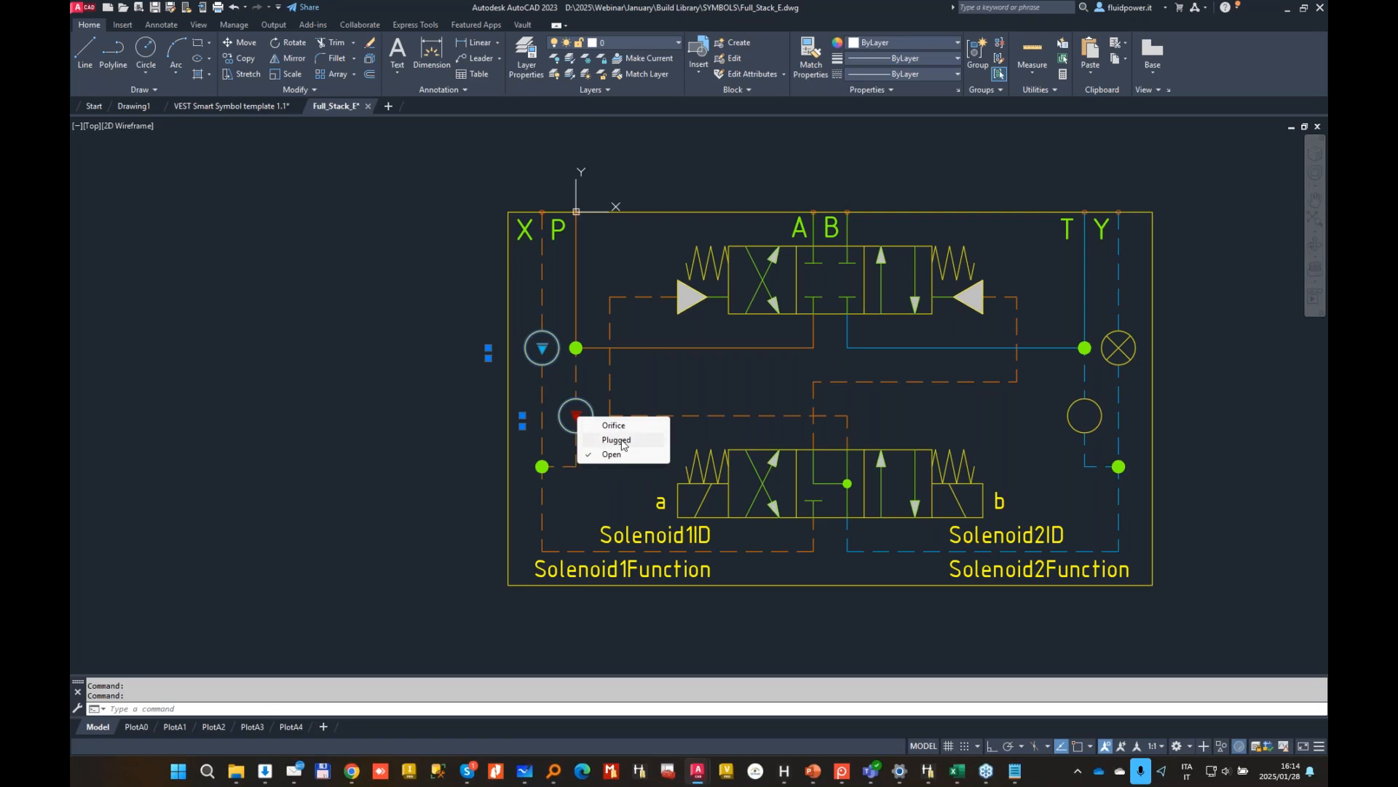
{"action": "left_click", "coordinate": [619, 442]}
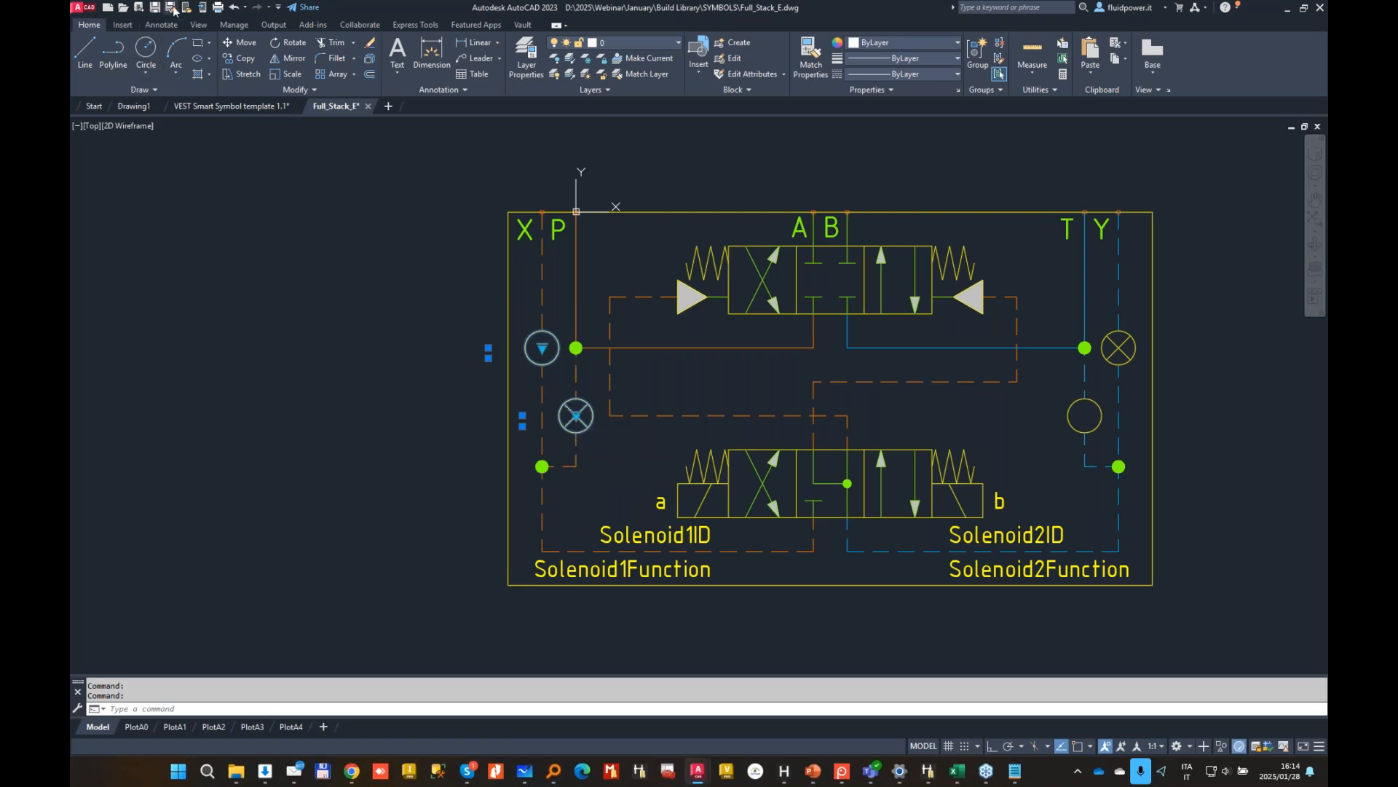
Step: Save the drawing under the new name Full_Stack_X.dwg in the SYMBOLS folder
{"action": "key", "text": "ctrl+shift+s"}
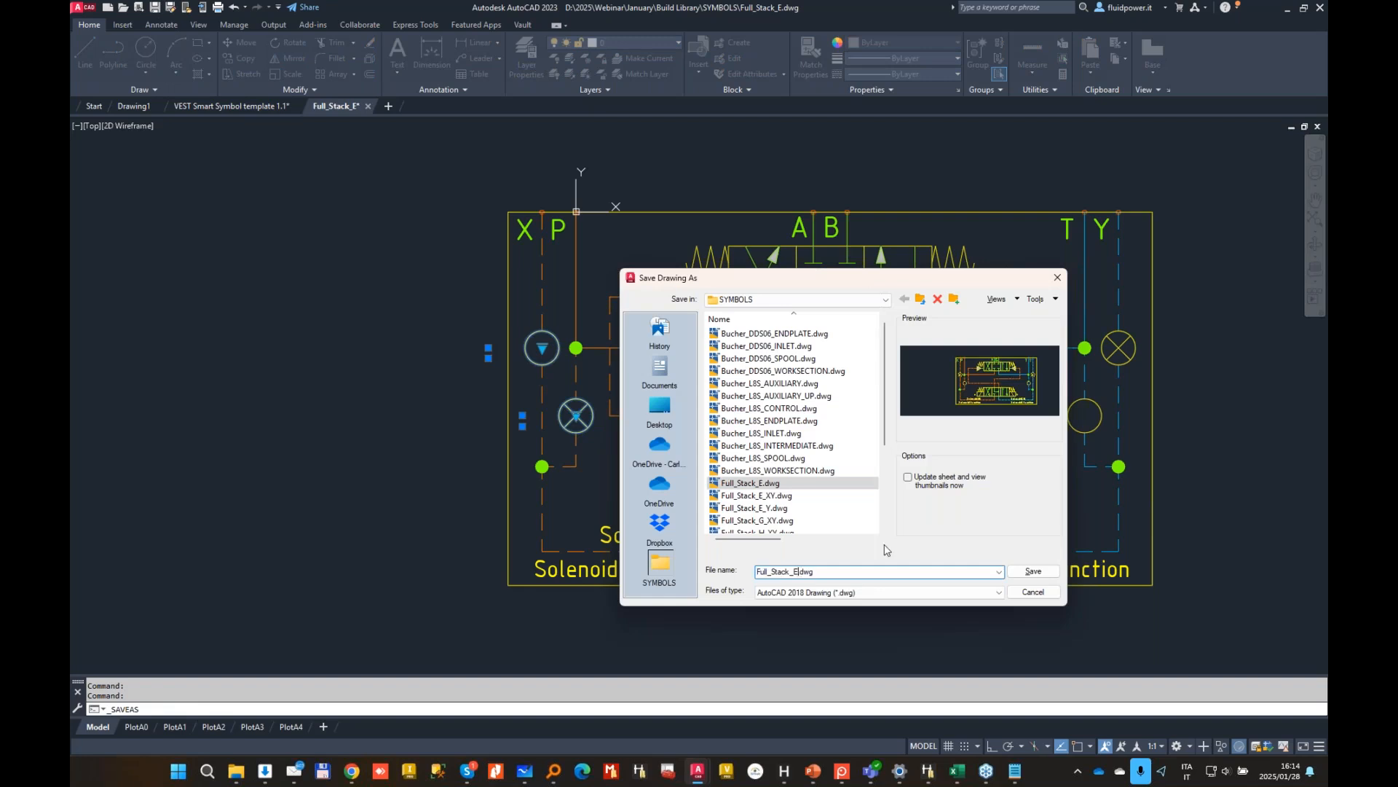
{"action": "key", "text": "Caps_Lock"}
{"action": "type", "text": "X"}
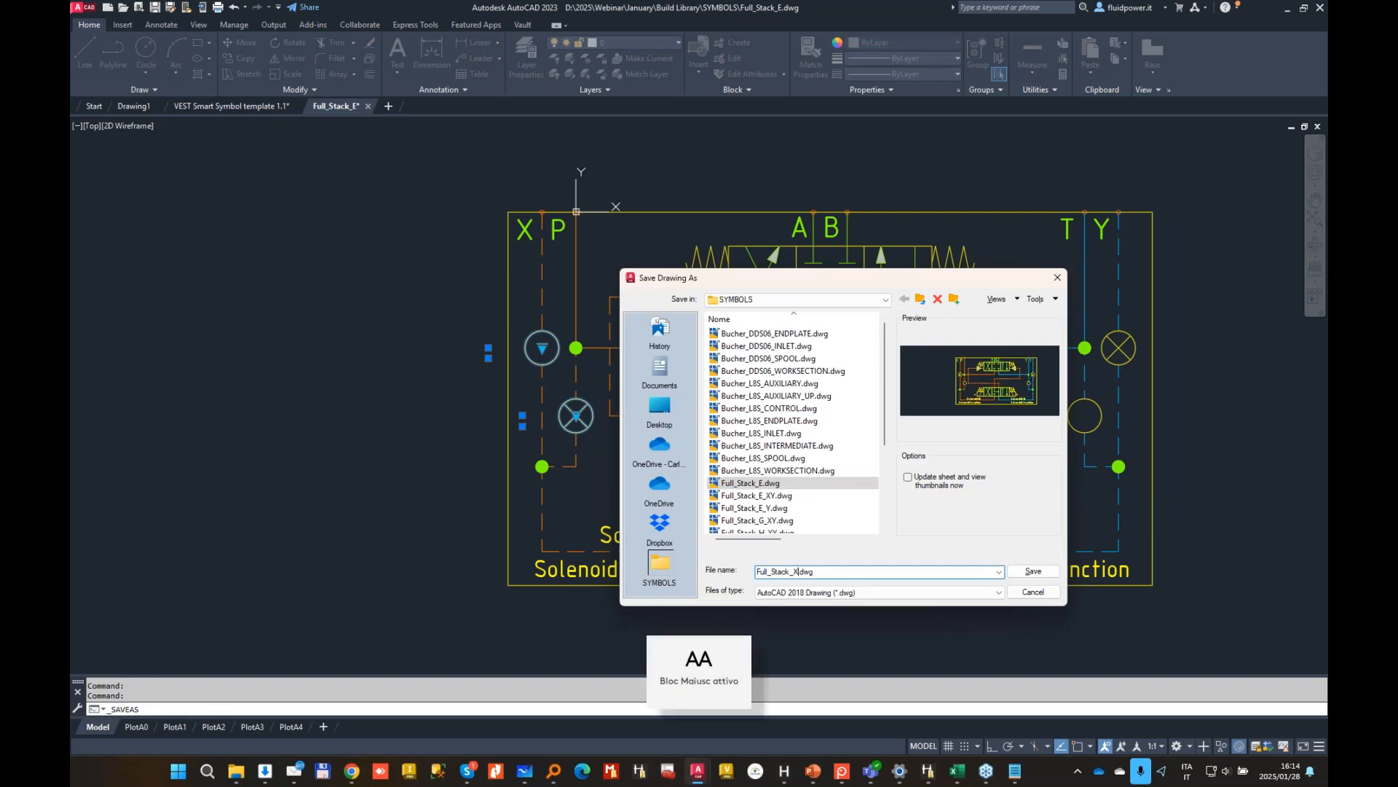
{"action": "key", "text": "Return"}
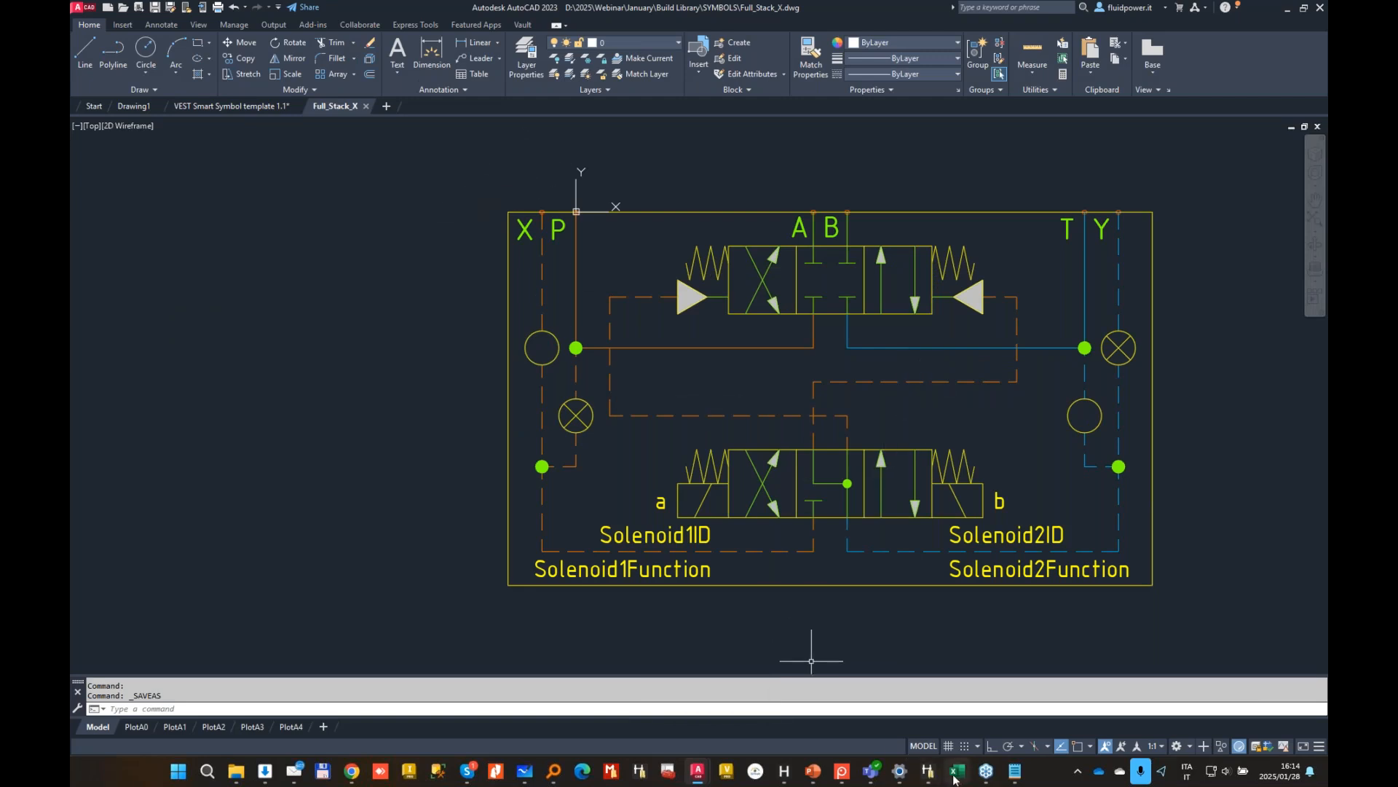
Step: Switch to the ImportSymbols Sample Sheet in Excel and copy the Full_Stack_E_XY row into rows 26, 27 and 28
{"action": "mouse_move", "coordinate": [955, 776]}
{"action": "left_click", "coordinate": [985, 724]}
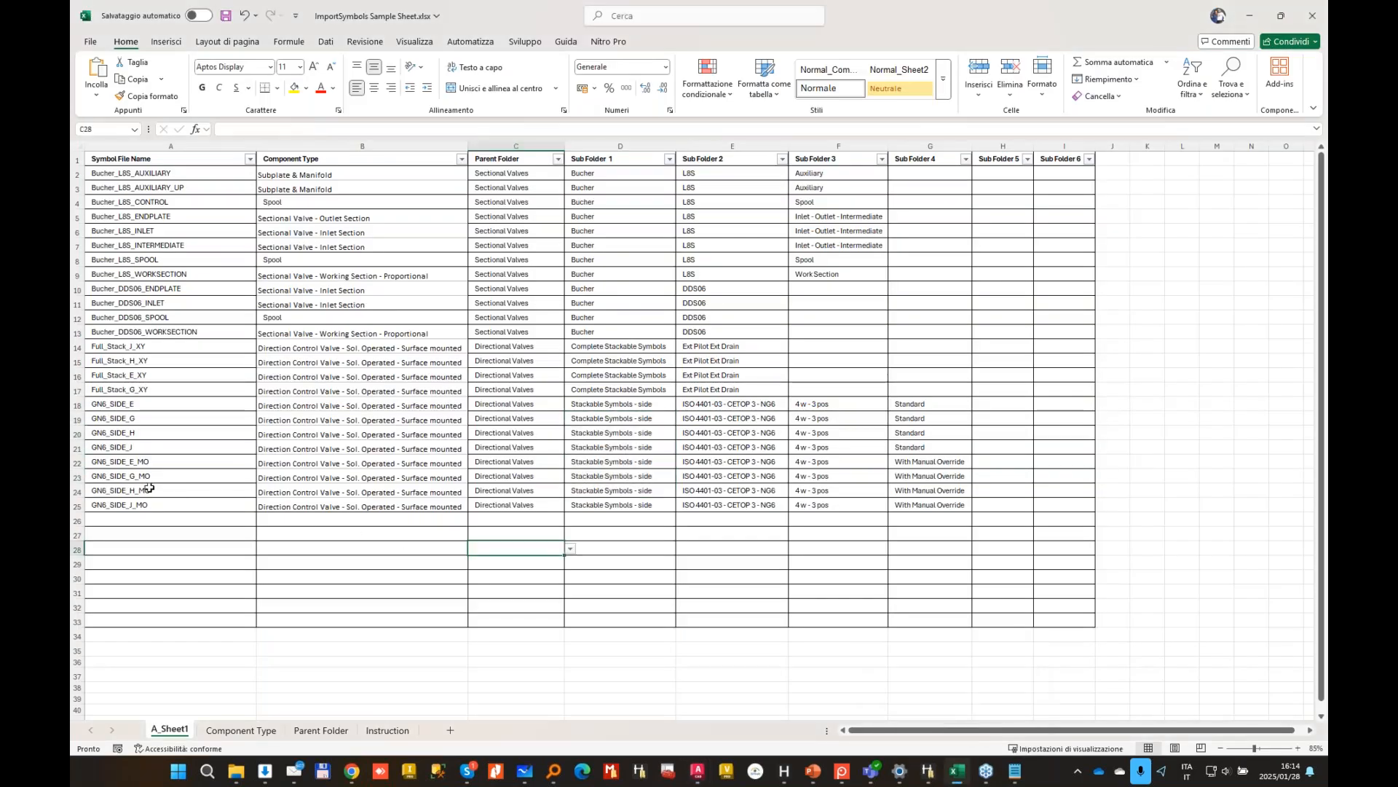
{"action": "left_click", "coordinate": [135, 405]}
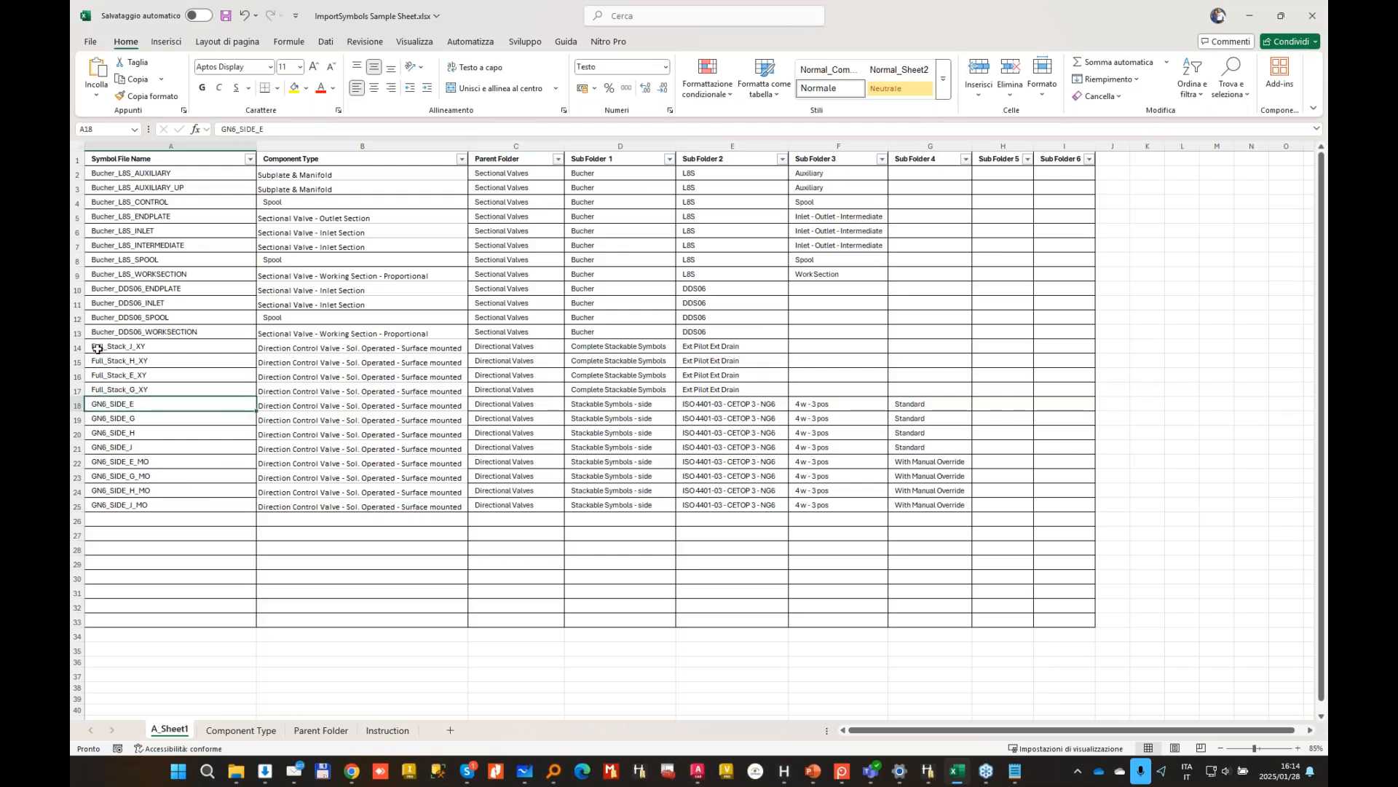
{"action": "left_click", "coordinate": [78, 375]}
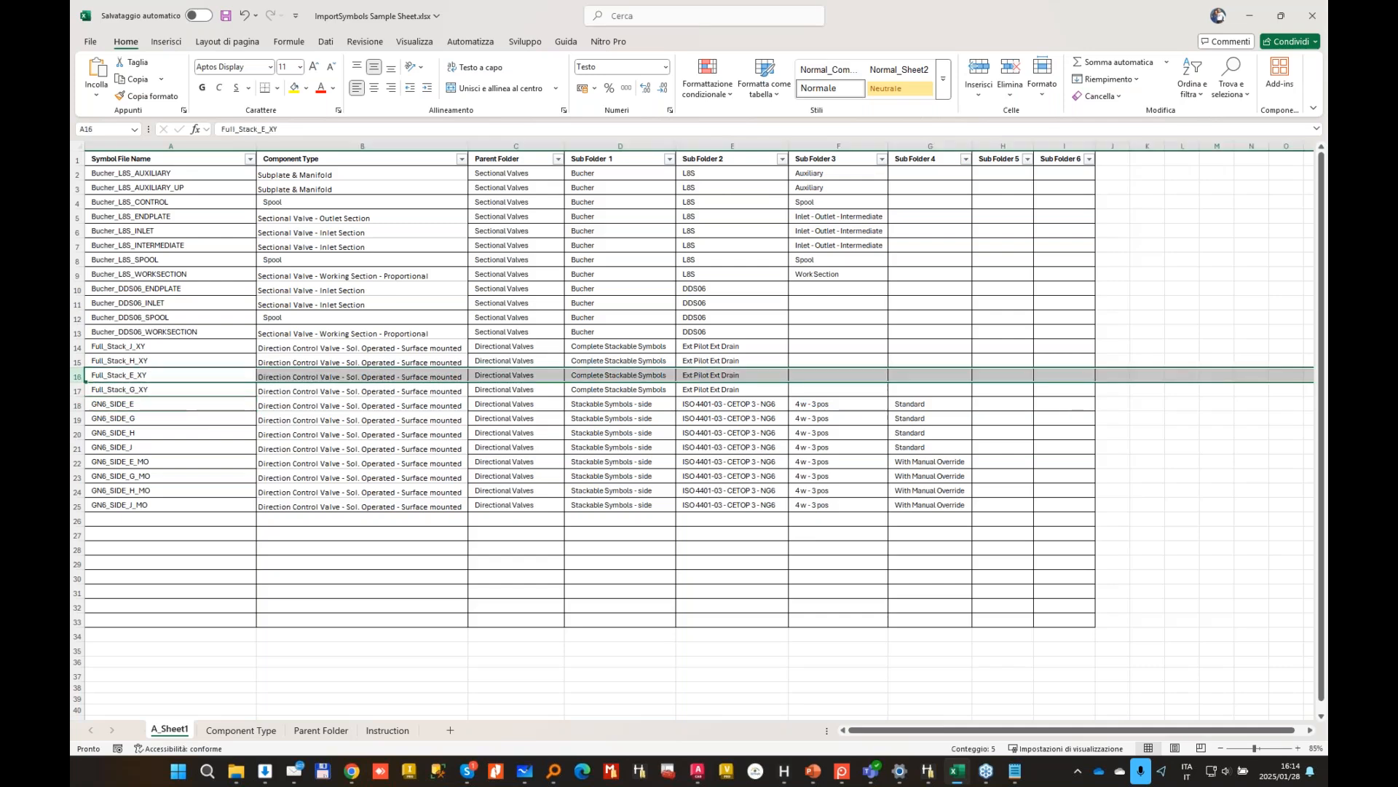
{"action": "key", "text": "ctrl+c"}
{"action": "left_click", "coordinate": [134, 521]}
{"action": "key", "text": "ctrl+v"}
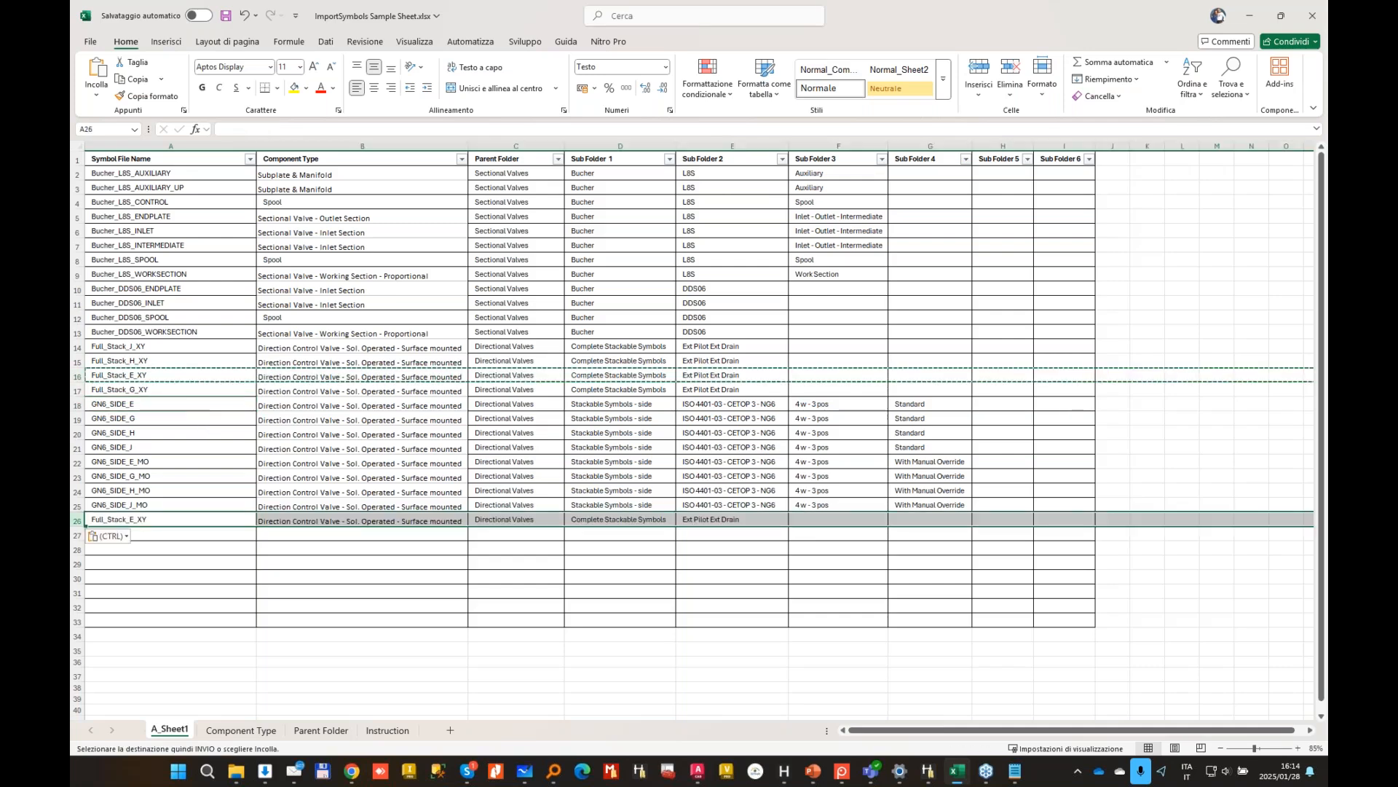
{"action": "left_click", "coordinate": [164, 533]}
{"action": "key", "text": "ctrl+v"}
{"action": "left_click", "coordinate": [166, 546]}
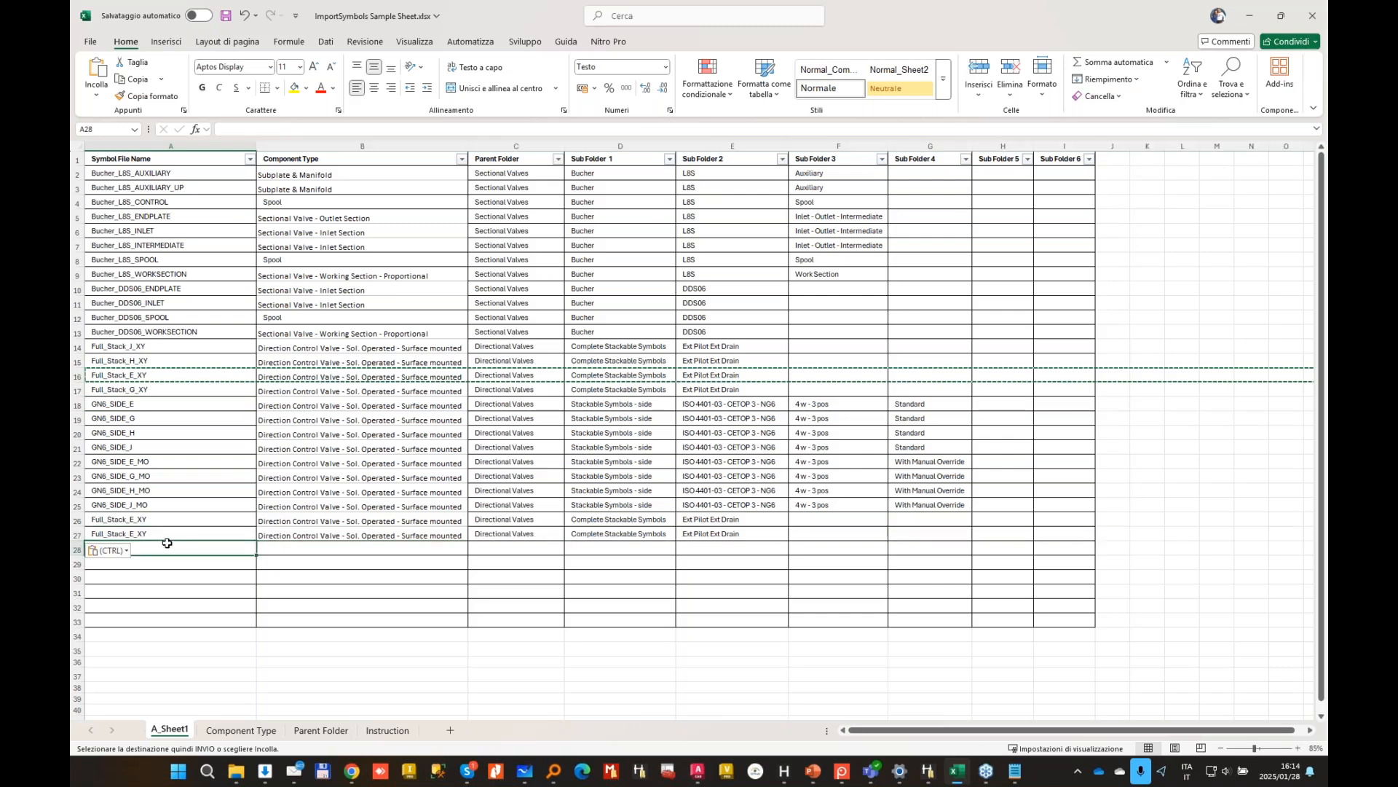
{"action": "key", "text": "ctrl+v"}
Step: Rename the symbol files in the three copied rows as Full_Stack_E_X, Full_Stack_E_Y and Full_Stack_E
{"action": "left_click", "coordinate": [191, 518]}
{"action": "key", "text": "Escape"}
{"action": "key", "text": "F2"}
{"action": "key", "text": "BackSpace"}
{"action": "key", "text": "Return"}
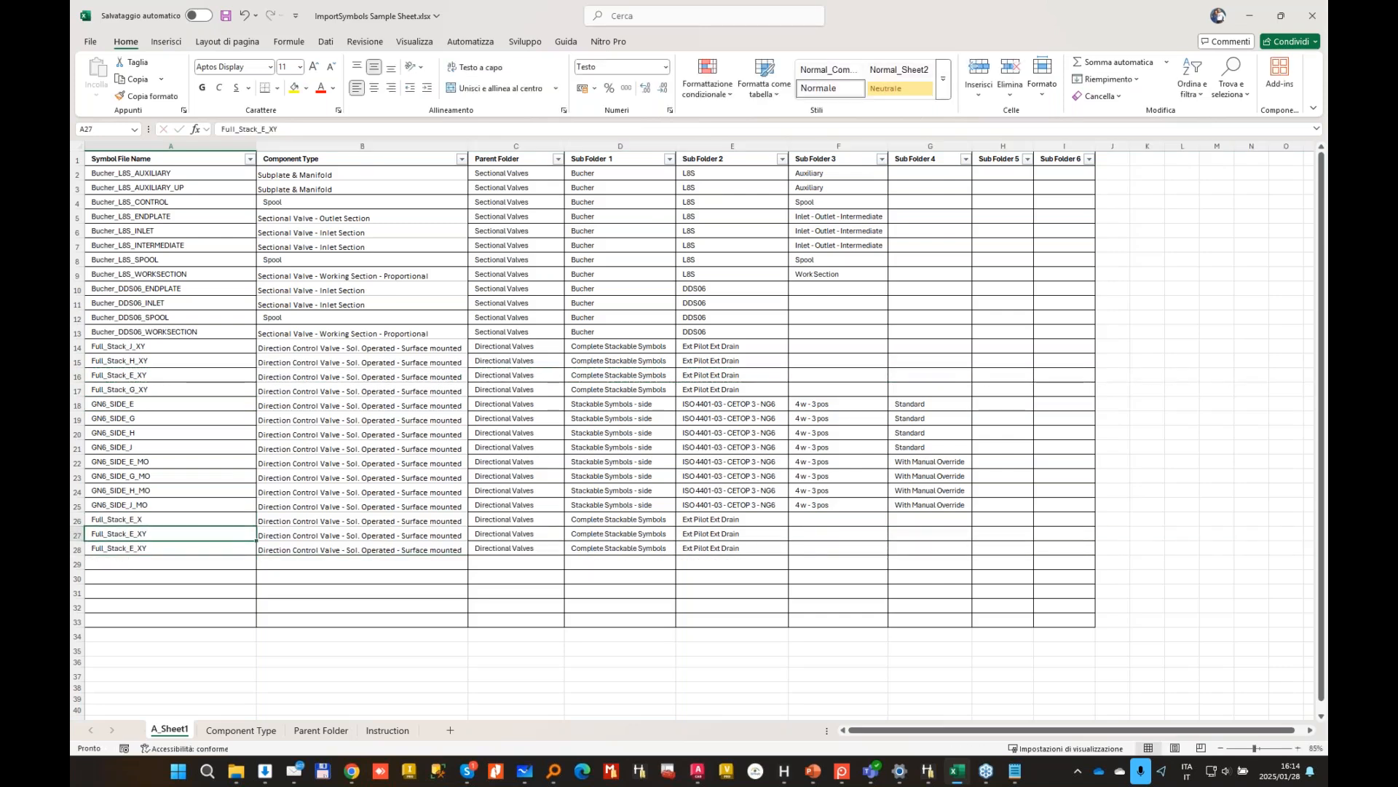
{"action": "key", "text": "F2"}
{"action": "key", "text": "Return"}
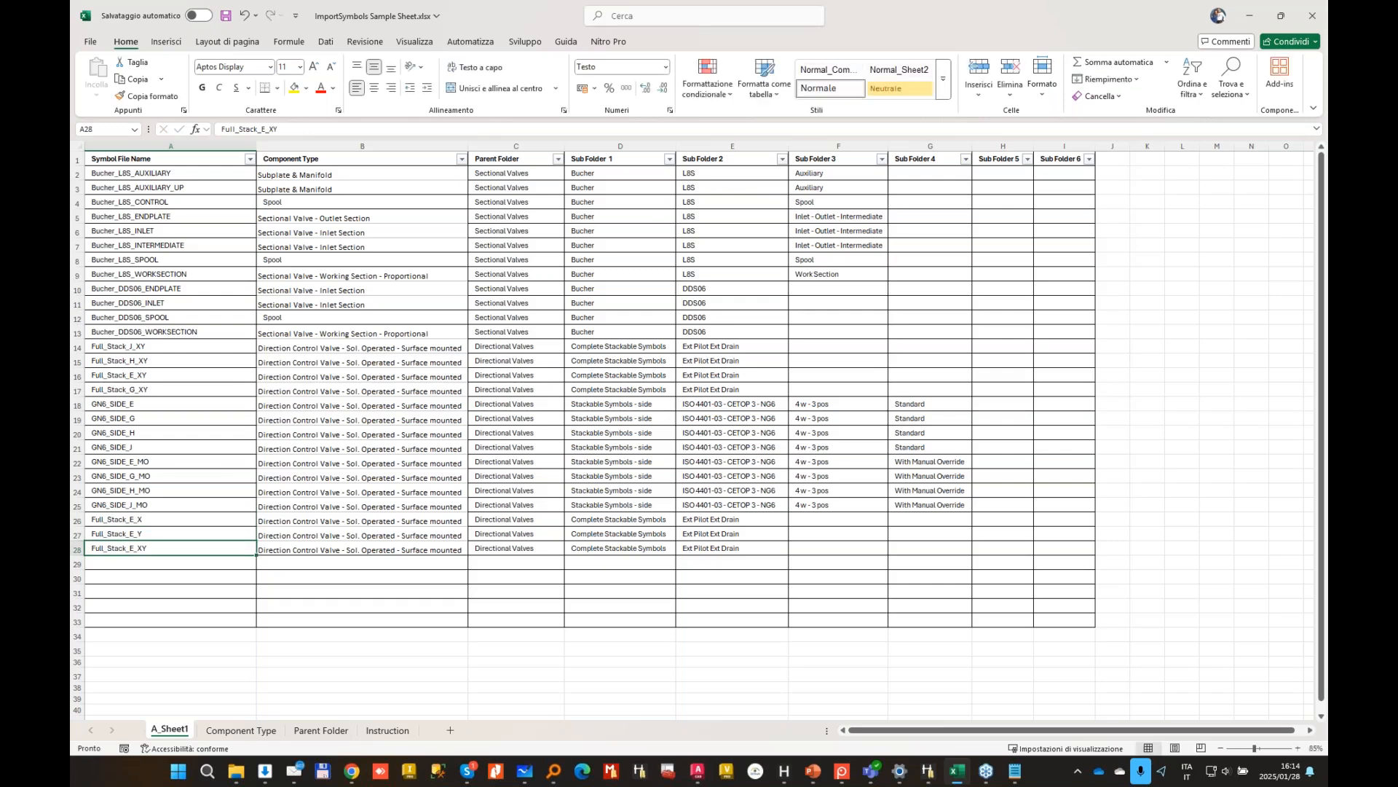
{"action": "key", "text": "F2"}
{"action": "key", "text": "BackSpace"}
{"action": "key", "text": "BackSpace"}
{"action": "key", "text": "BackSpace"}
{"action": "key", "text": "Return"}
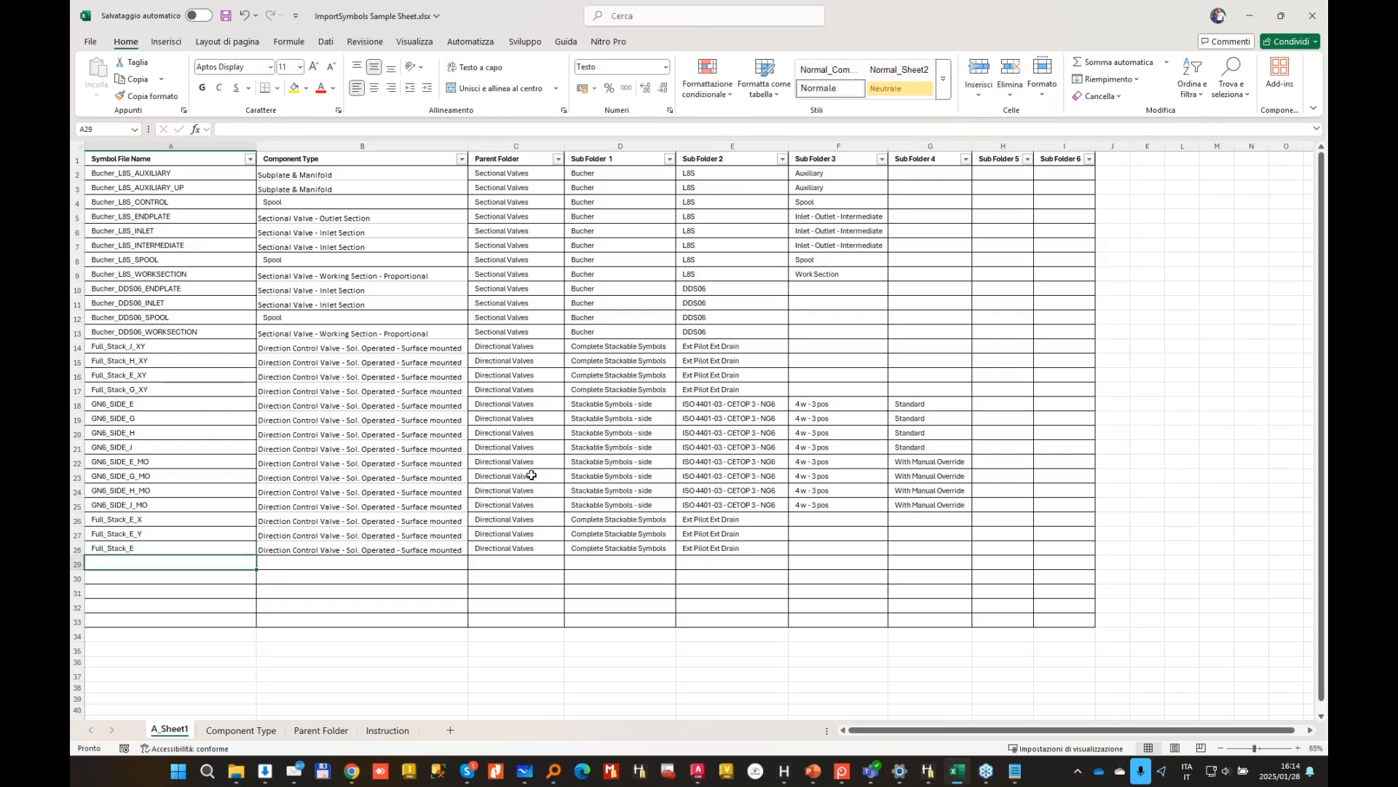
Step: Set Sub Folder 2 of the Full_Stack_E_X row to Ext Pilot Int Drain
{"action": "left_click", "coordinate": [740, 520]}
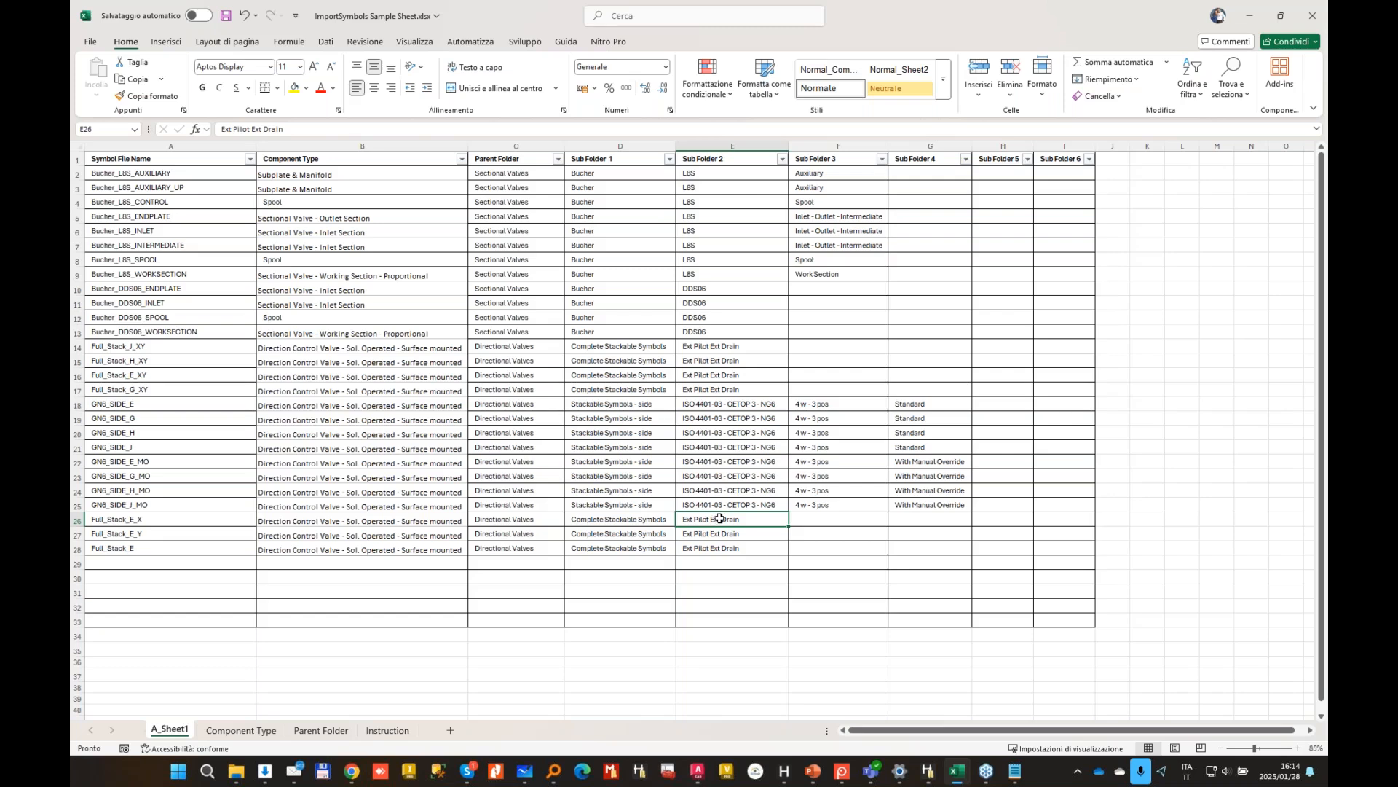
{"action": "double_click", "coordinate": [720, 518]}
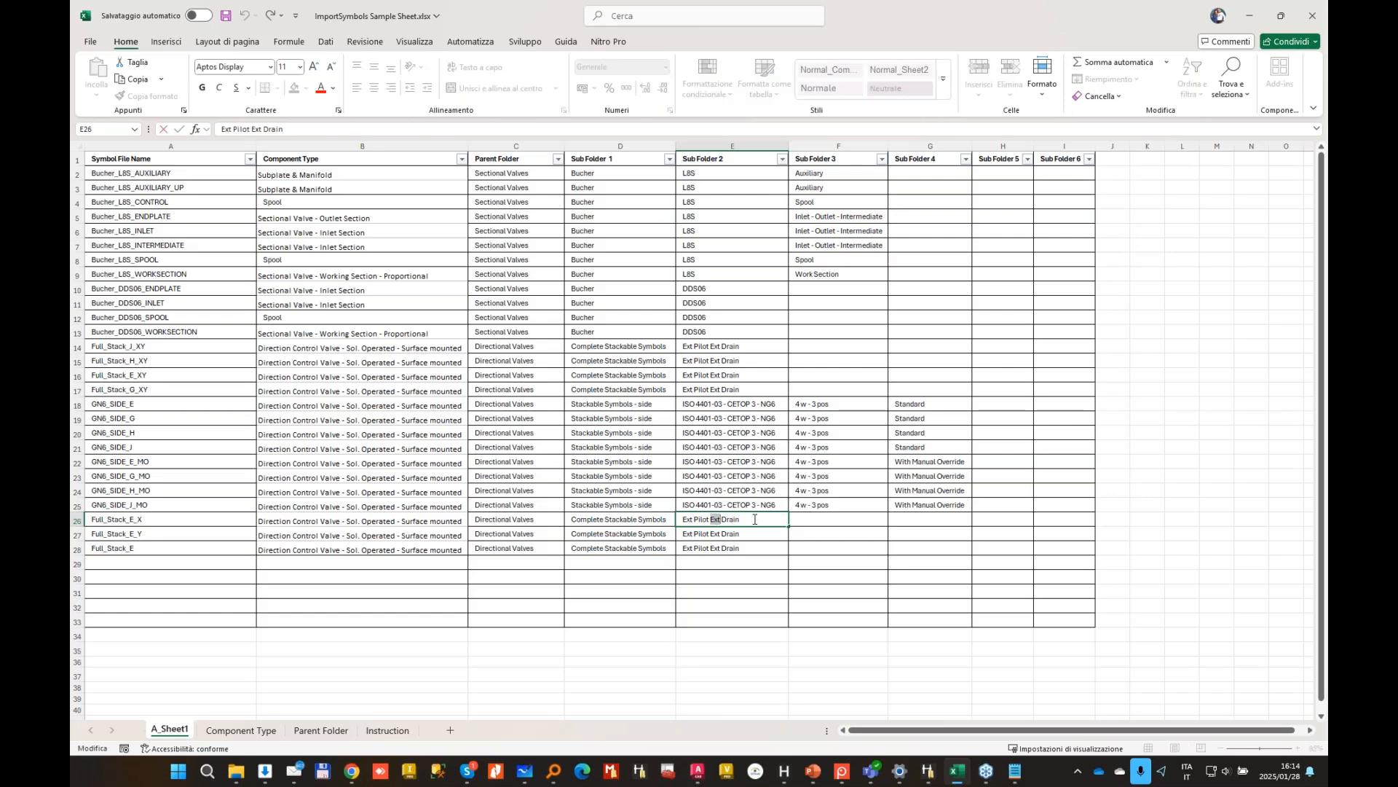
{"action": "key", "text": "BackSpace"}
{"action": "key", "text": "Caps_Lock"}
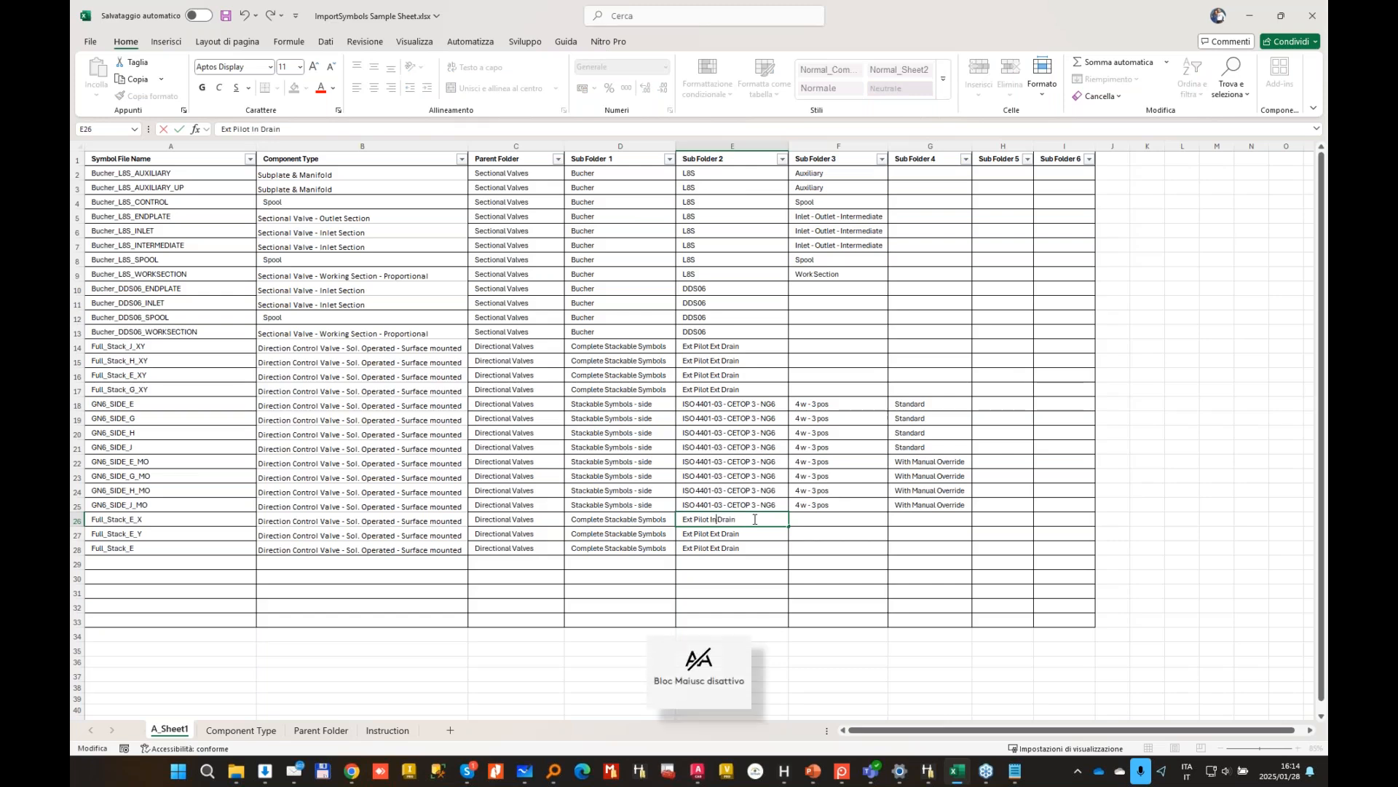
{"action": "type", "text": "Int"}
{"action": "key", "text": "Return"}
Step: Set Sub Folder 2 of the Full_Stack_E_Y row to Int Pilot Ext Drain
{"action": "double_click", "coordinate": [726, 534]}
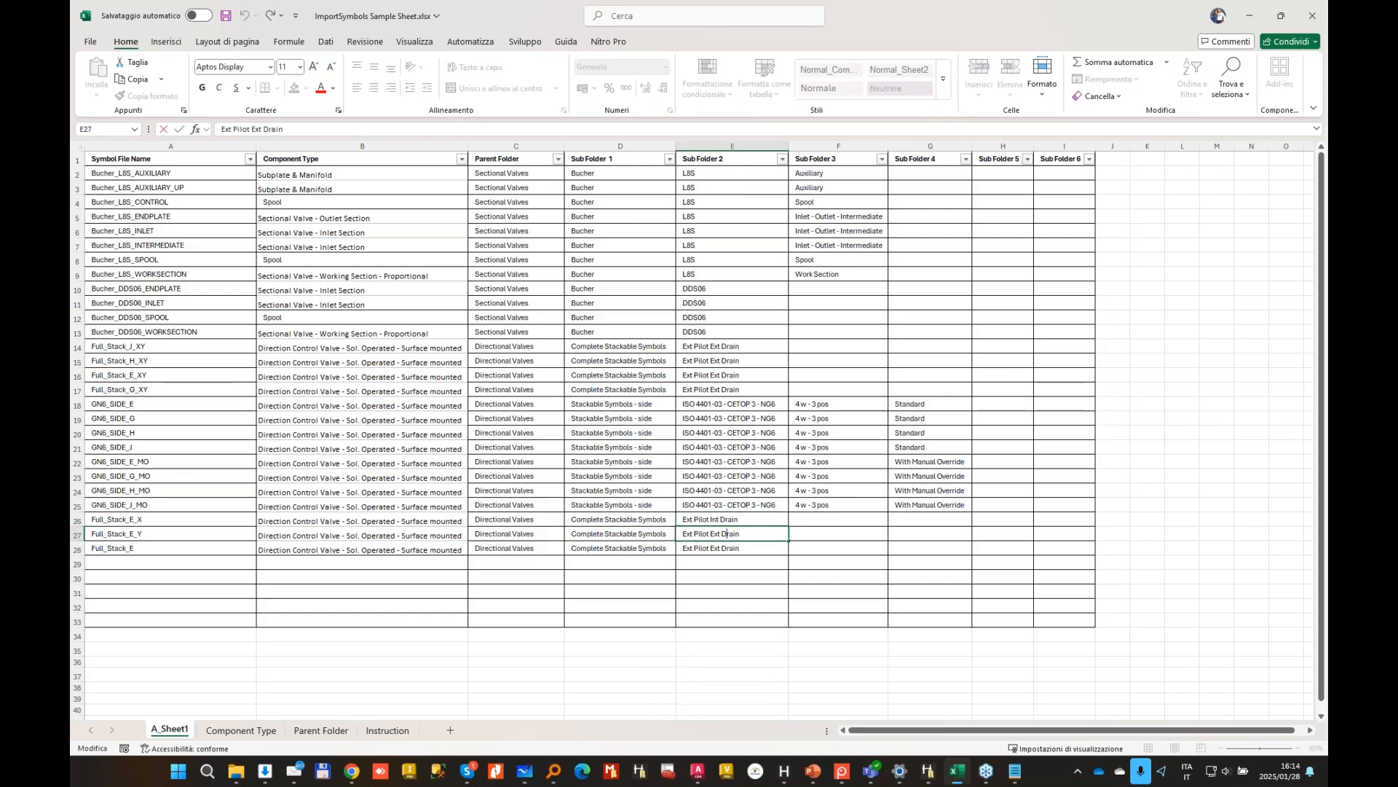
{"action": "left_click", "coordinate": [683, 534]}
{"action": "key", "text": "Delete"}
{"action": "key", "text": "Delete"}
{"action": "key", "text": "Delete"}
{"action": "type", "text": "Int"}
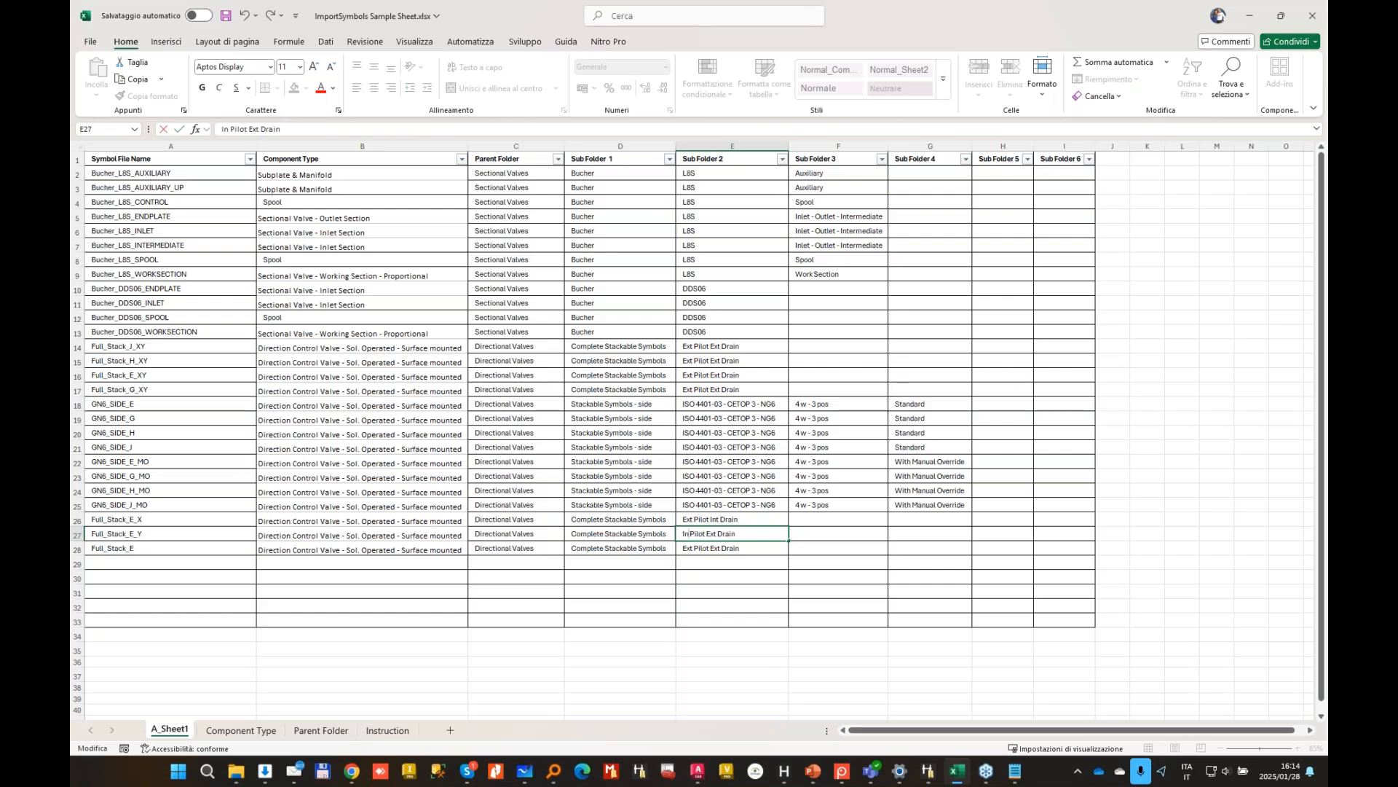
{"action": "key", "text": "Return"}
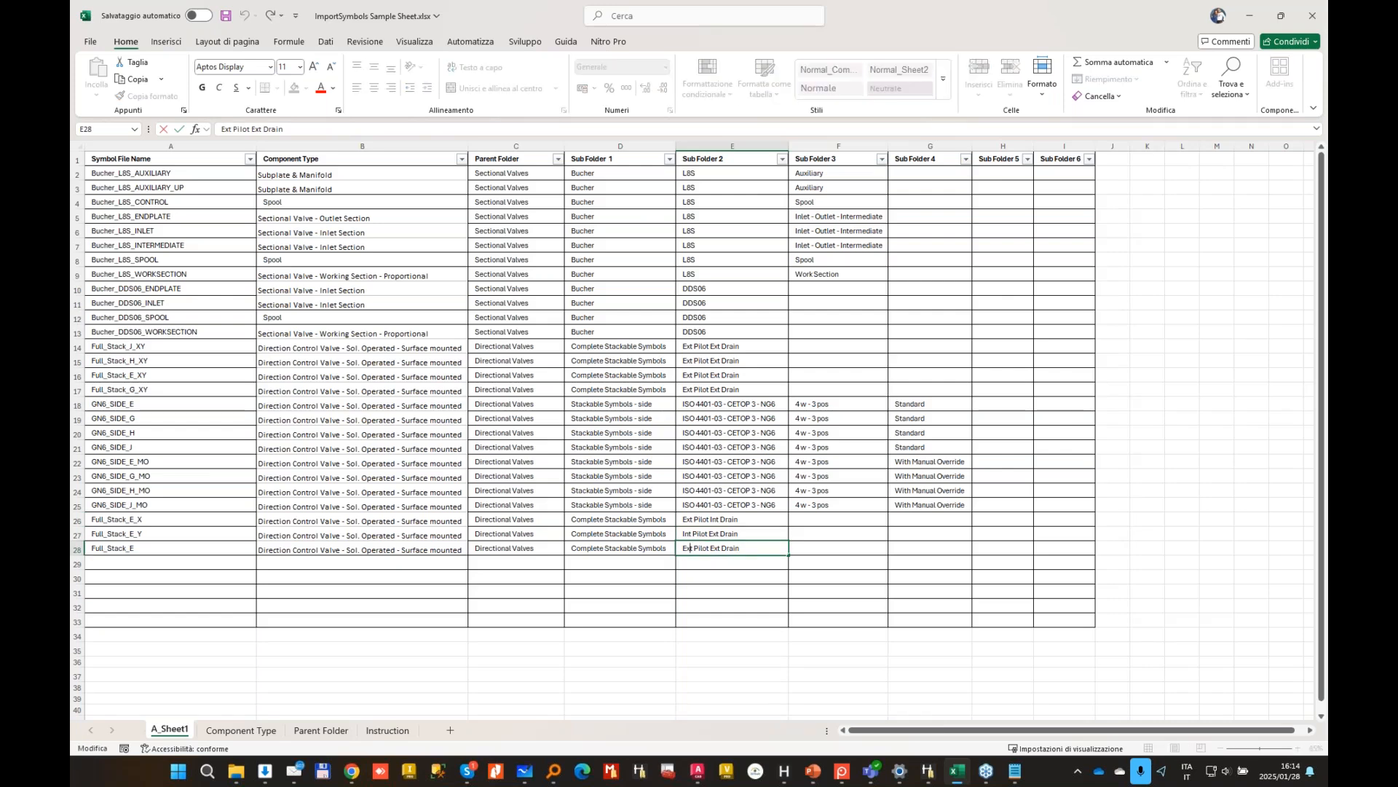
Step: Set Sub Folder 2 of the Full_Stack_E row to Int Pilot Int Drain
{"action": "key", "text": "Delete"}
{"action": "key", "text": "Delete"}
{"action": "key", "text": "Delete"}
{"action": "type", "text": "Int"}
{"action": "left_click", "coordinate": [710, 548]}
{"action": "key", "text": "Delete"}
{"action": "key", "text": "Delete"}
{"action": "key", "text": "Delete"}
{"action": "type", "text": "Int"}
{"action": "key", "text": "Return"}
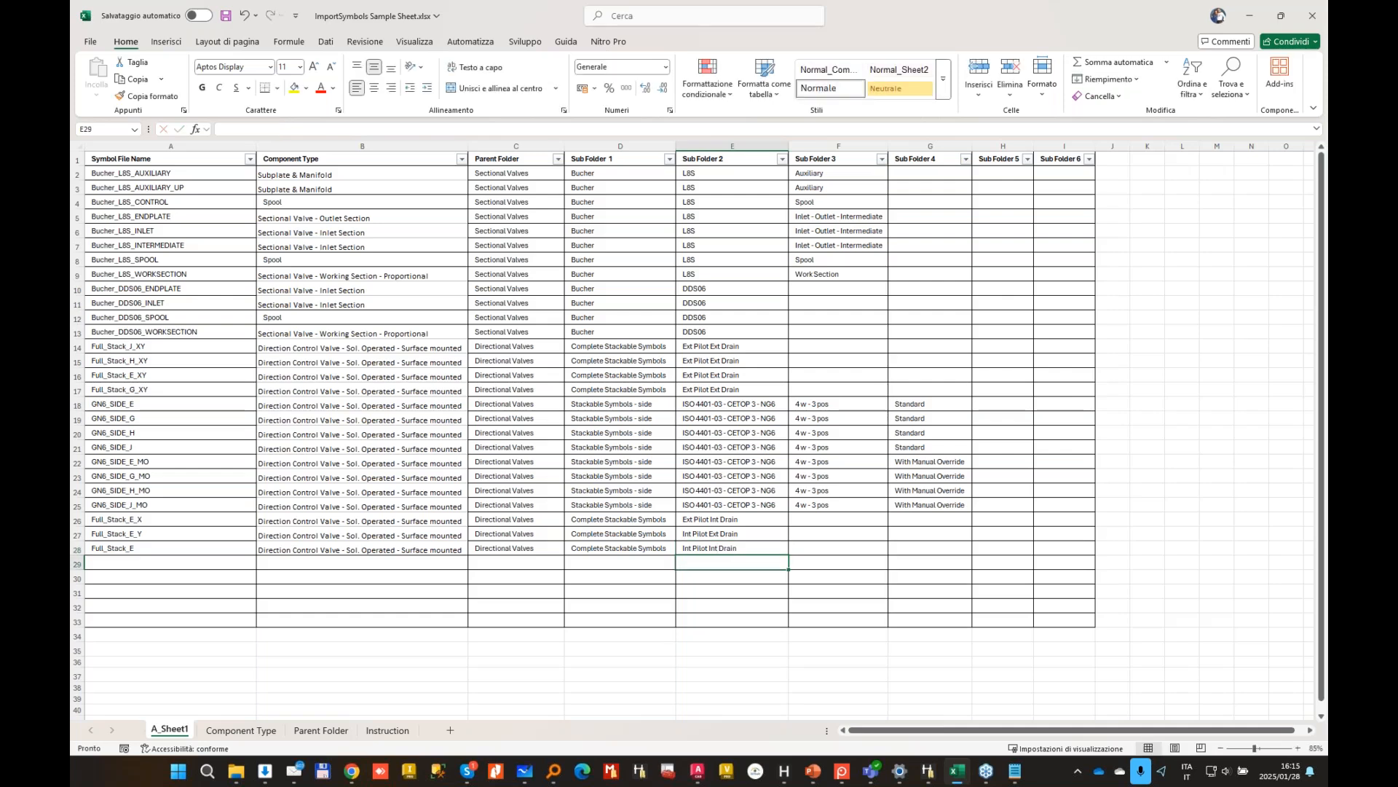
{"action": "left_click", "coordinate": [935, 325]}
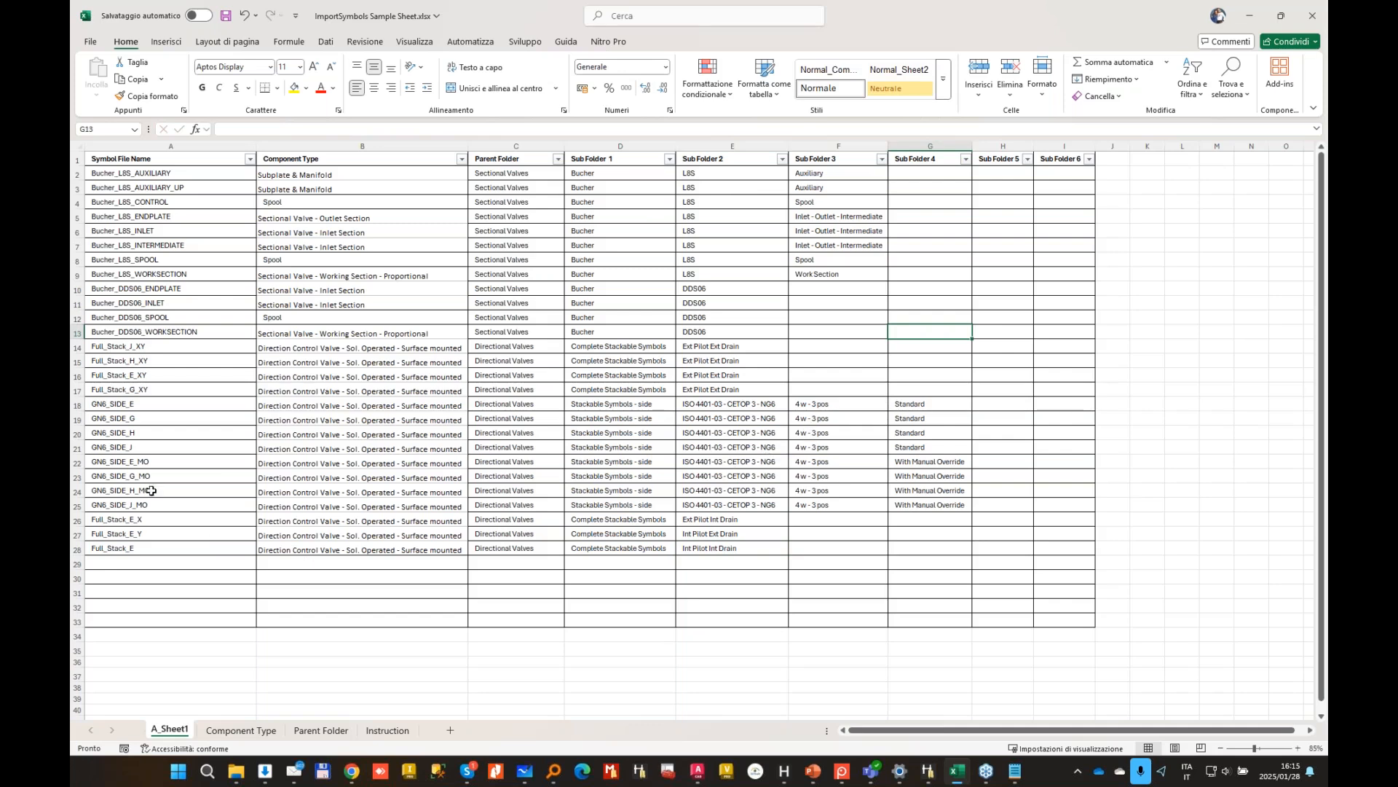
{"action": "left_click", "coordinate": [139, 419]}
{"action": "left_click", "coordinate": [136, 434]}
{"action": "left_click", "coordinate": [145, 447]}
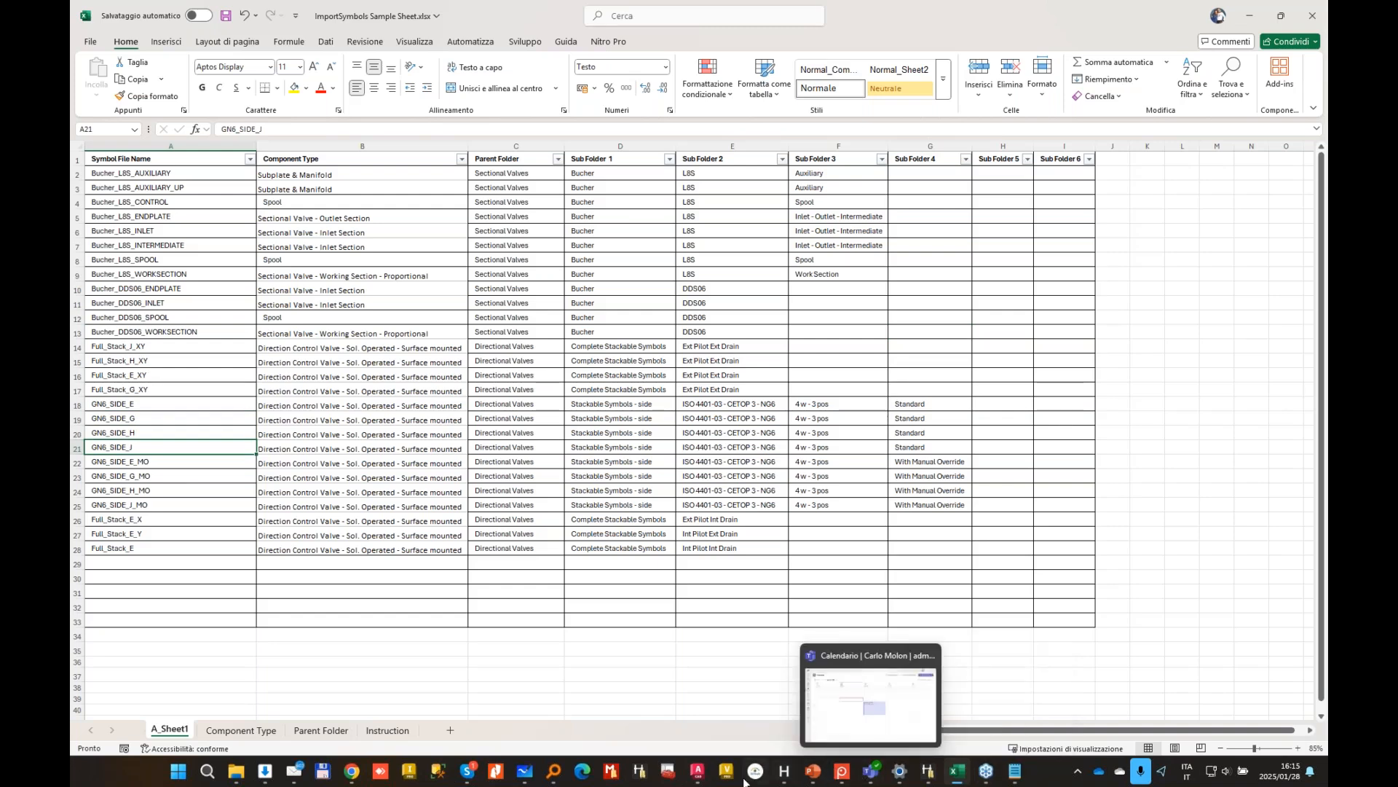
Step: Switch back to AutoCAD, save the Full_Stack_X drawing and close it
{"action": "left_click", "coordinate": [701, 777]}
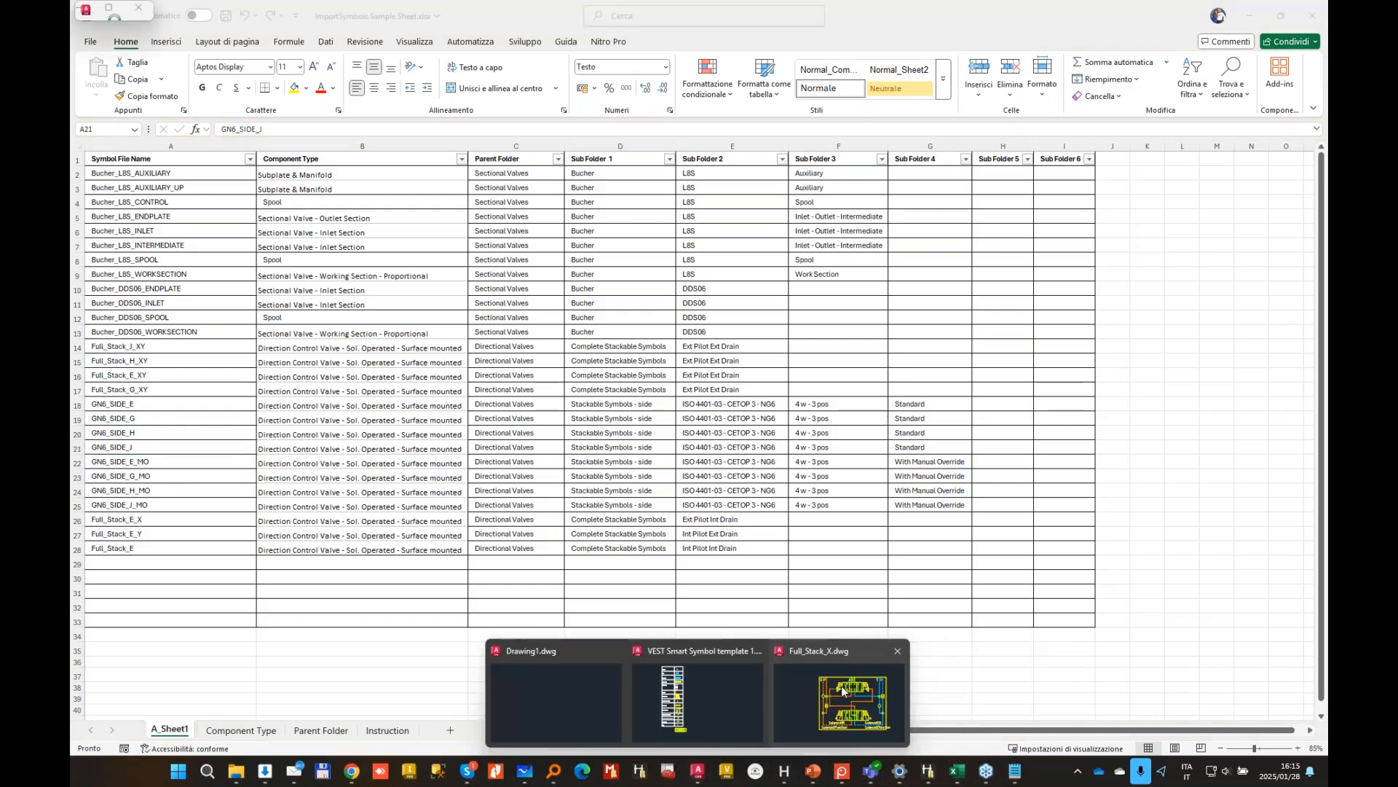
{"action": "left_click", "coordinate": [842, 689]}
{"action": "scroll", "coordinate": [582, 248], "scroll_direction": "down", "scroll_amount": 3}
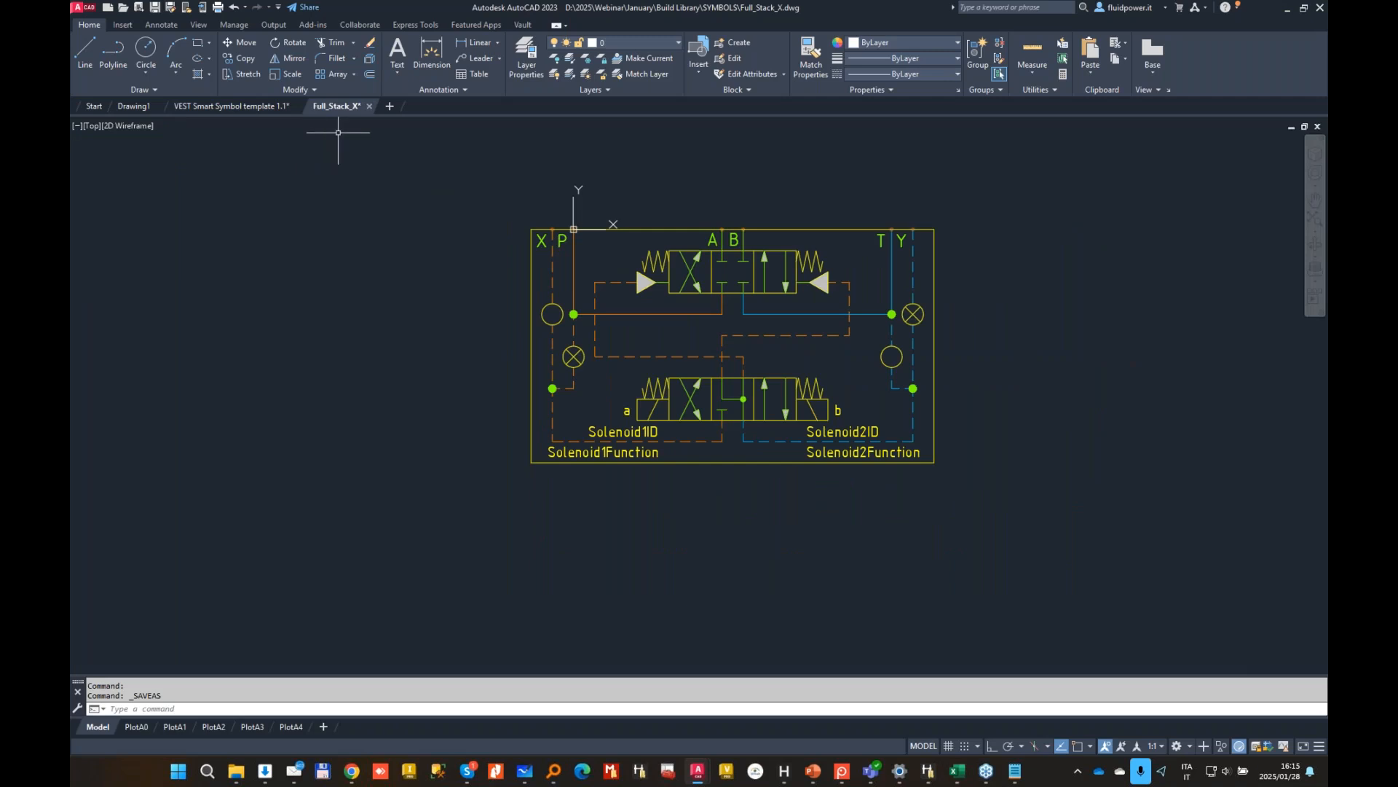
{"action": "mouse_move", "coordinate": [369, 110]}
{"action": "left_click", "coordinate": [155, 8]}
{"action": "left_click", "coordinate": [367, 107]}
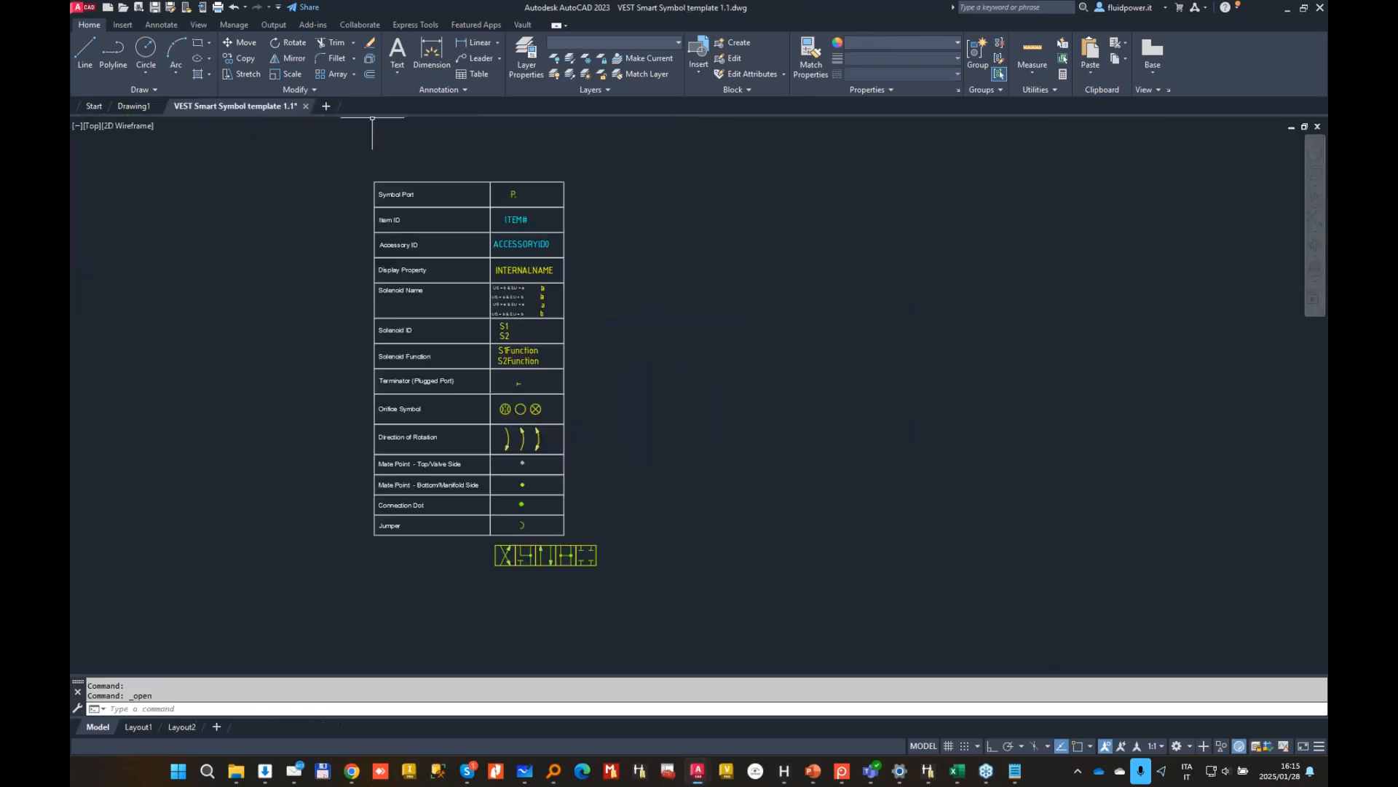
Step: Open Full_Stack_G_XY.dwg, Full_Stack_H_XY.dwg and Full_Stack_J_XY.dwg together from the SYMBOLS folder
{"action": "key", "text": "ctrl+o"}
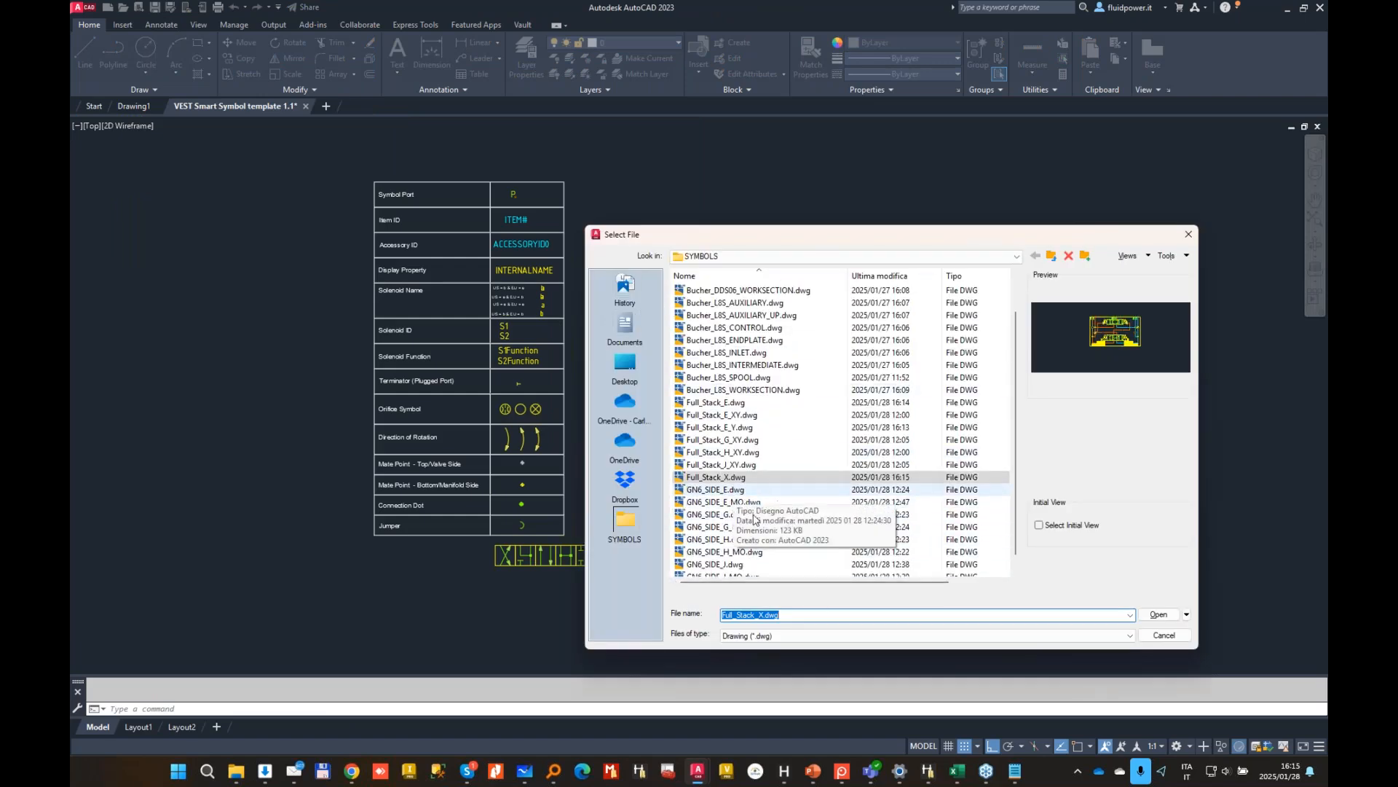
{"action": "left_click", "coordinate": [717, 514]}
{"action": "left_click", "coordinate": [717, 539], "text": "ctrl"}
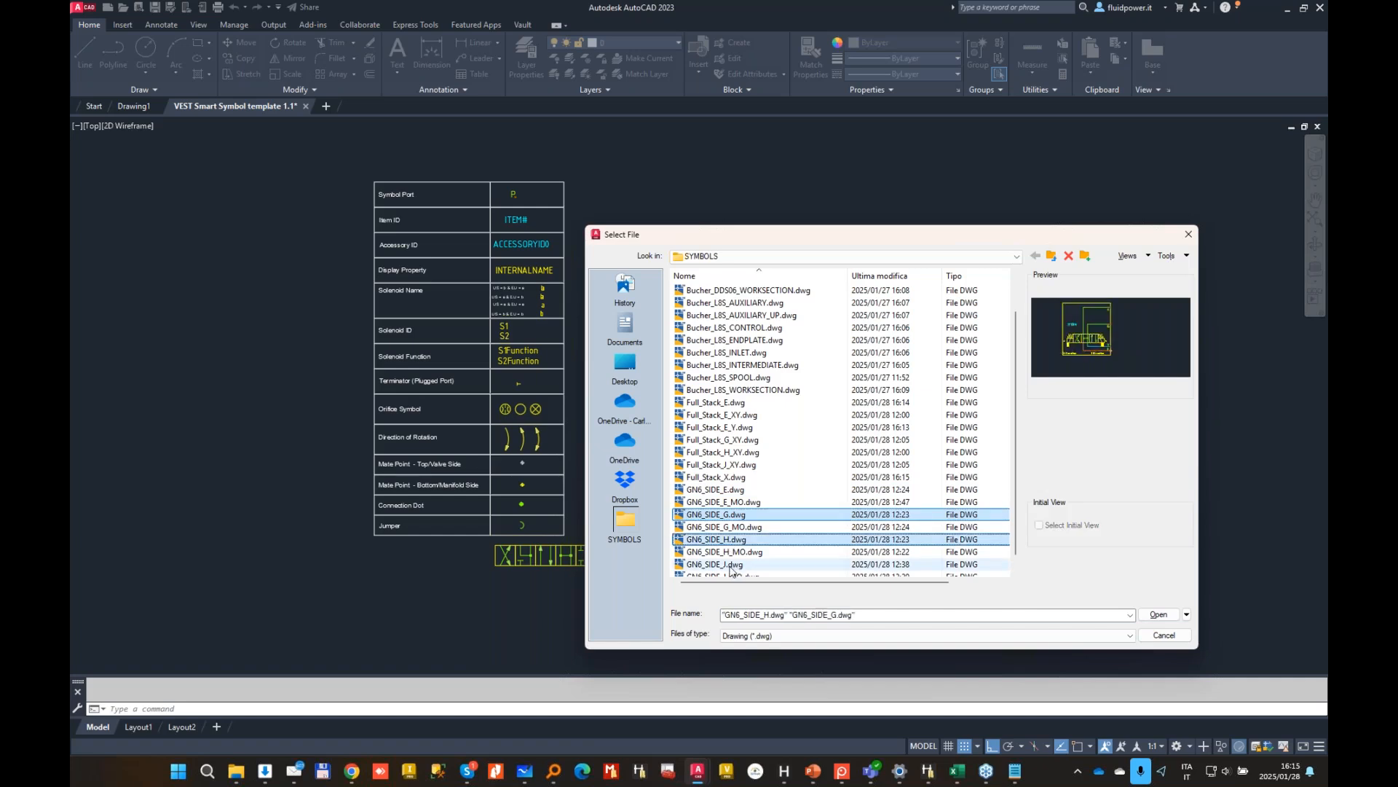
{"action": "left_click", "coordinate": [717, 563], "text": "ctrl"}
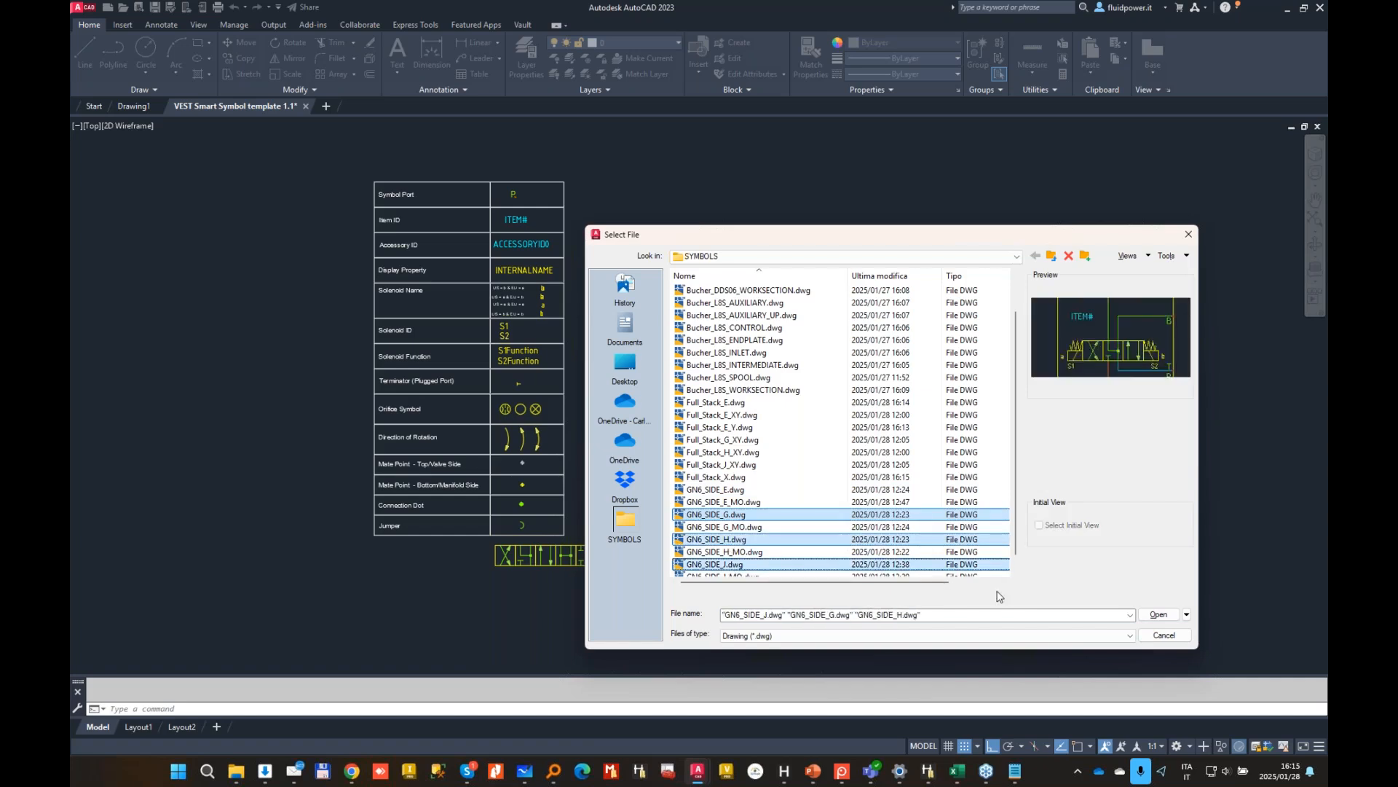
{"action": "left_click", "coordinate": [742, 417]}
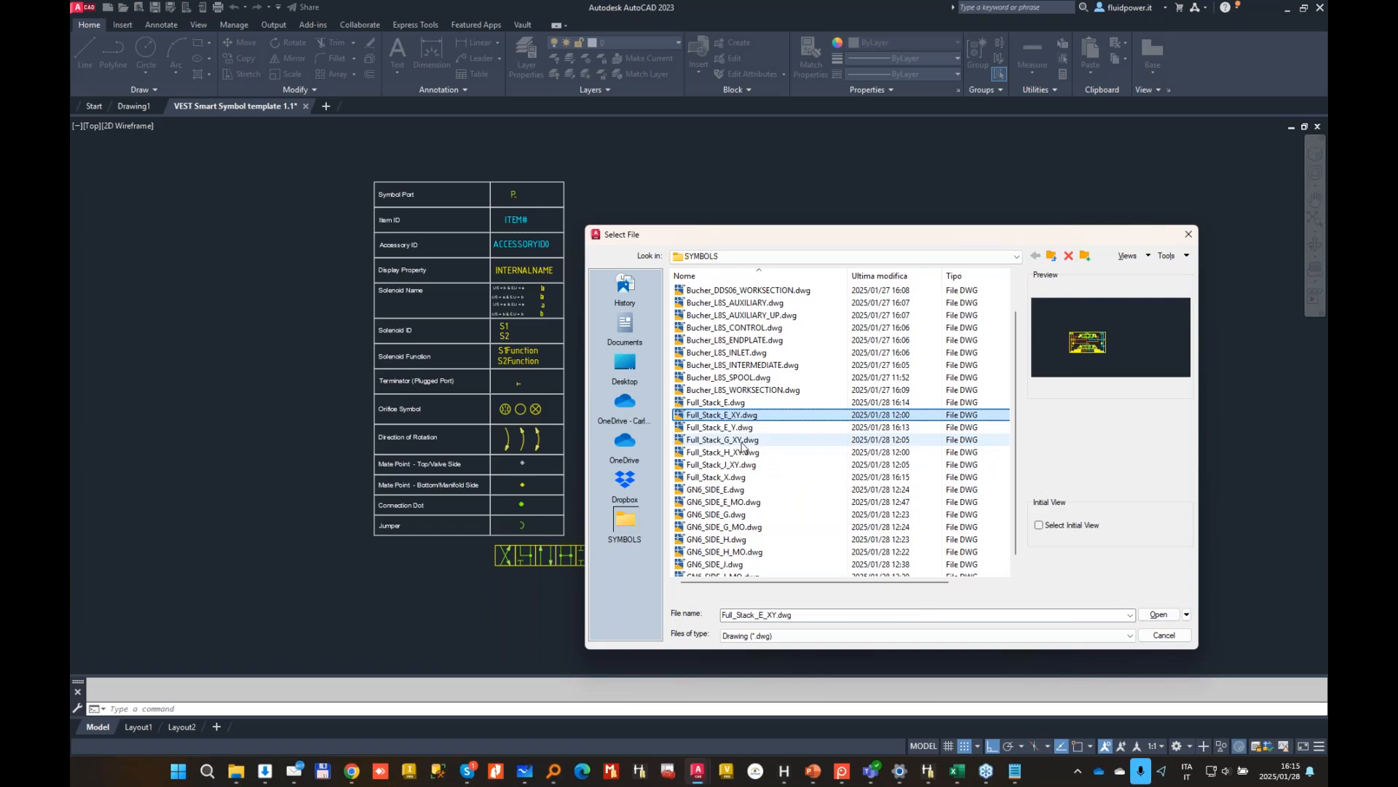
{"action": "left_click", "coordinate": [743, 441]}
{"action": "left_click", "coordinate": [742, 452], "text": "ctrl"}
{"action": "left_click", "coordinate": [742, 465], "text": "ctrl"}
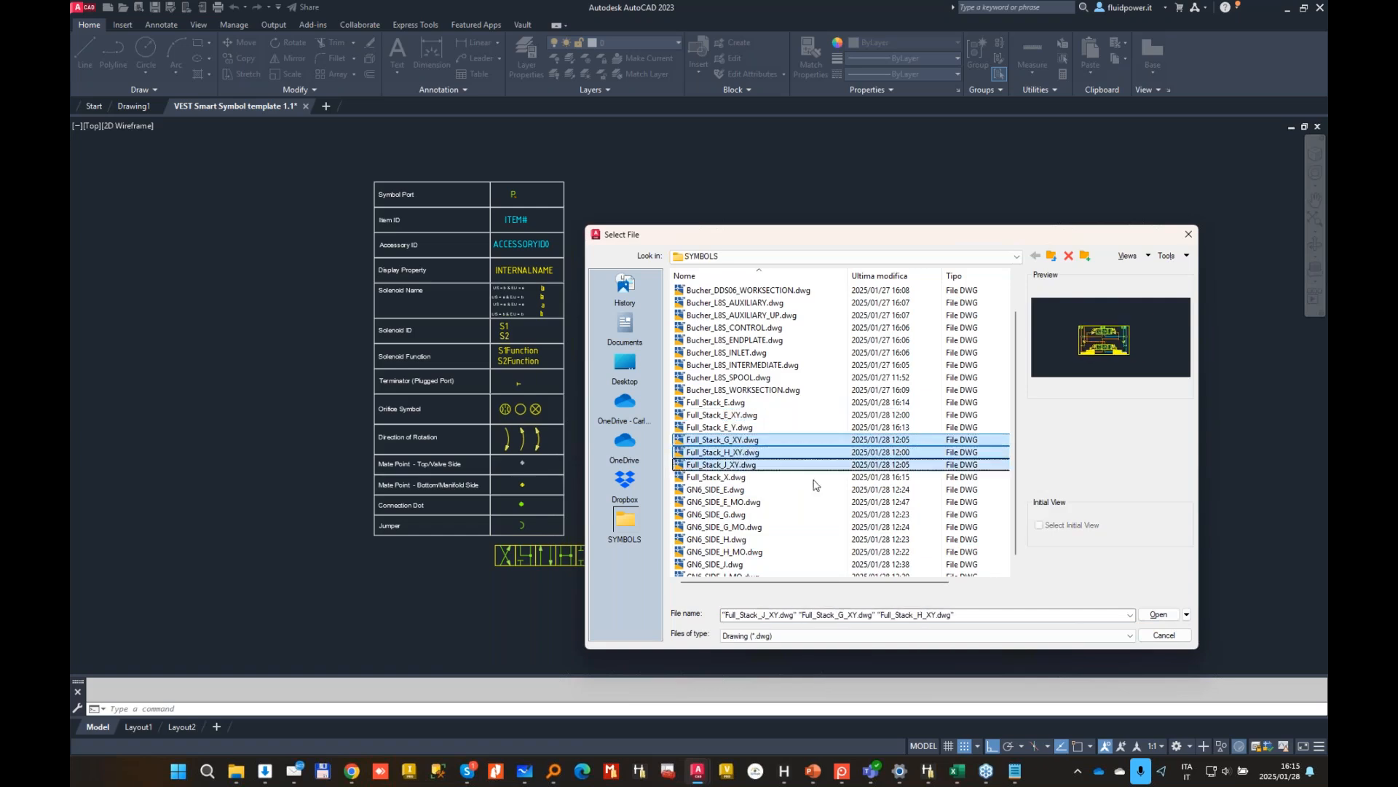
{"action": "left_click", "coordinate": [1151, 616]}
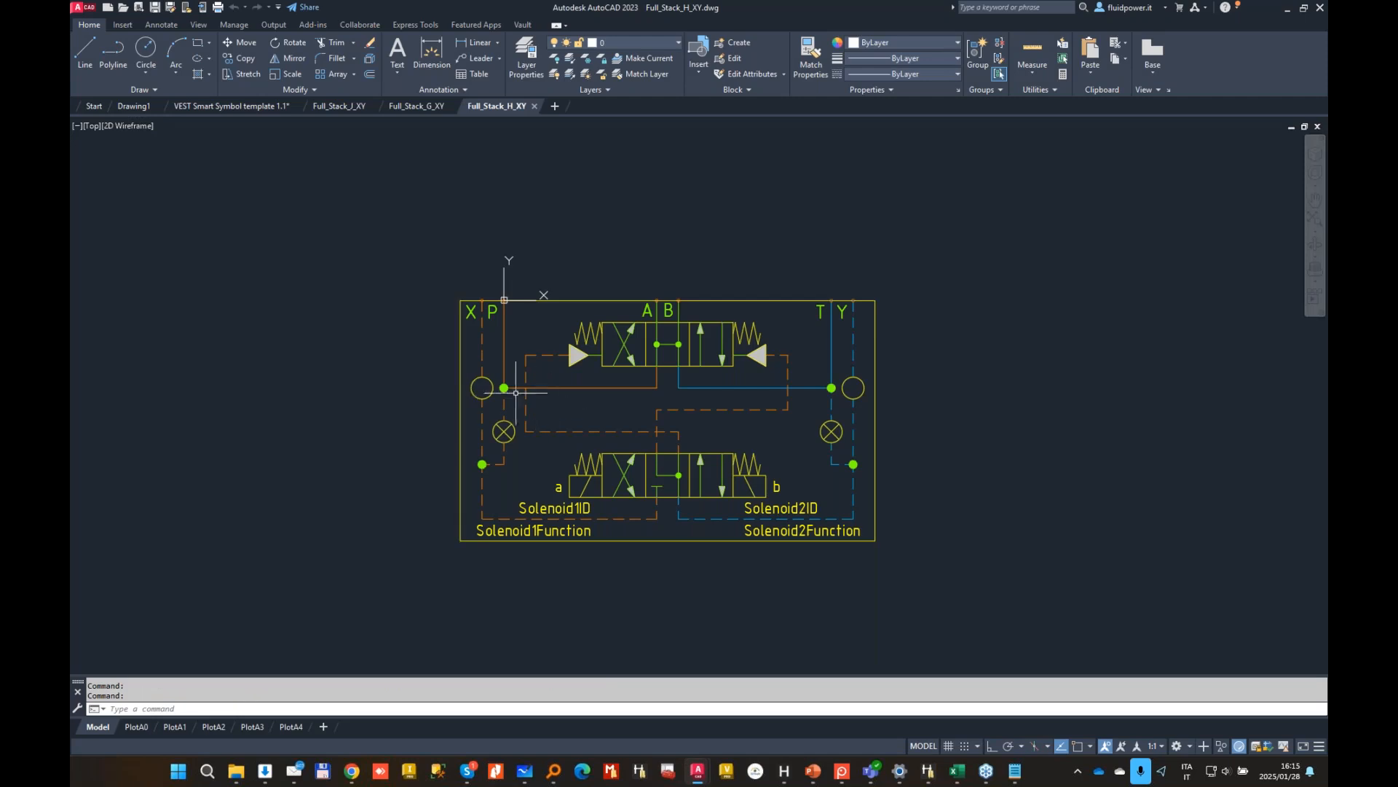
Step: In Full_Stack_H_XY, set the X line orifice to Plugged and the one below port P to Open, and clear the selection
{"action": "scroll", "coordinate": [491, 383], "scroll_direction": "up", "scroll_amount": 2}
{"action": "left_click", "coordinate": [487, 383]}
{"action": "left_click", "coordinate": [473, 384]}
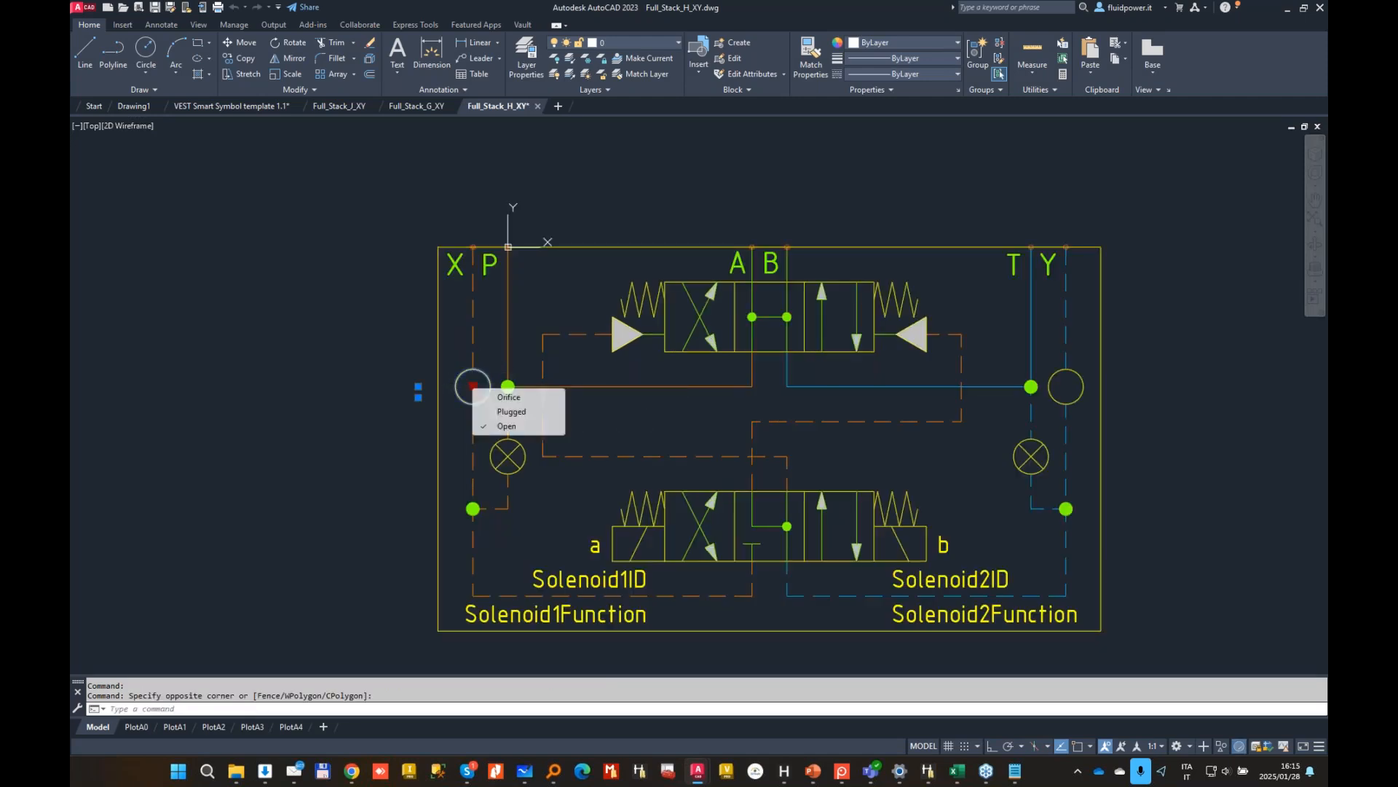
{"action": "left_click", "coordinate": [512, 412]}
{"action": "left_click", "coordinate": [517, 460]}
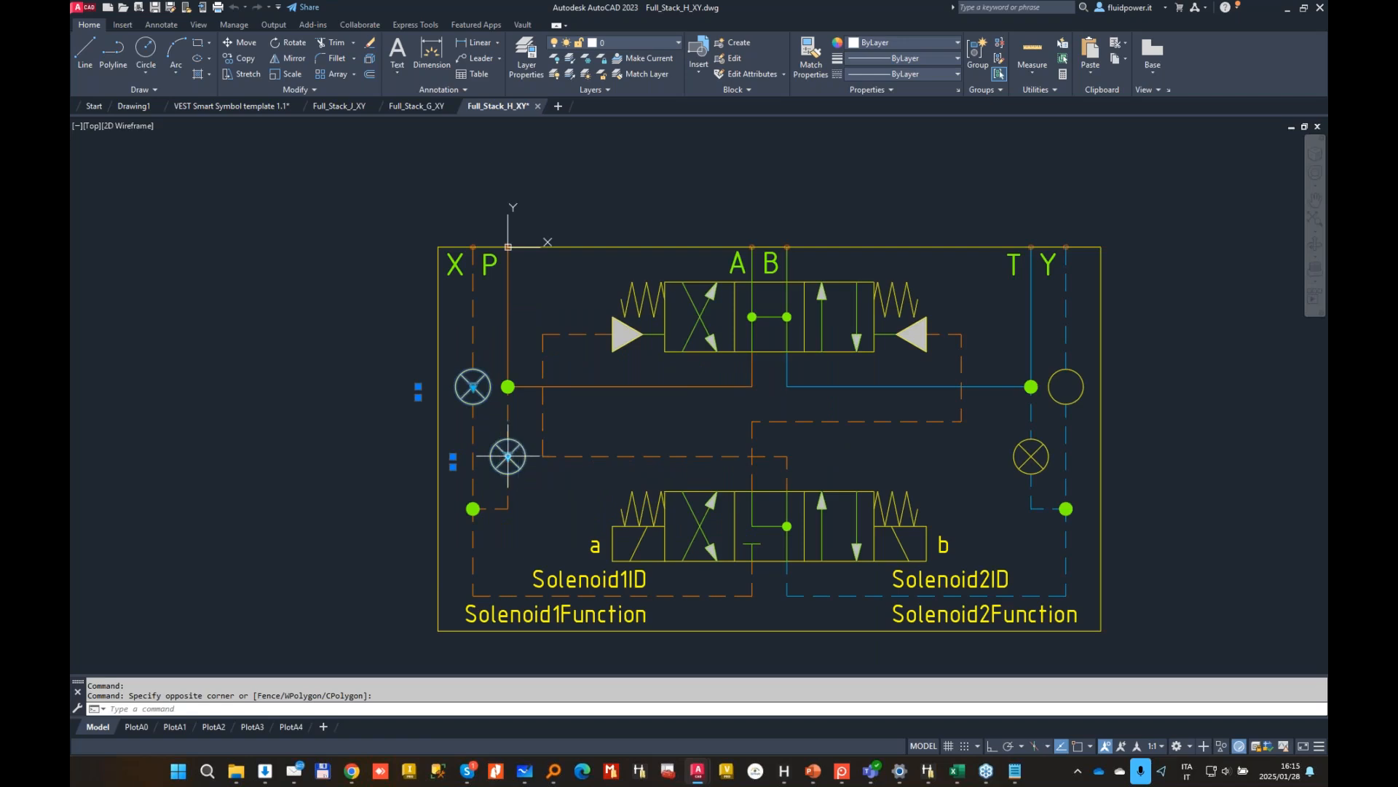
{"action": "left_click", "coordinate": [507, 454]}
{"action": "left_click", "coordinate": [542, 494]}
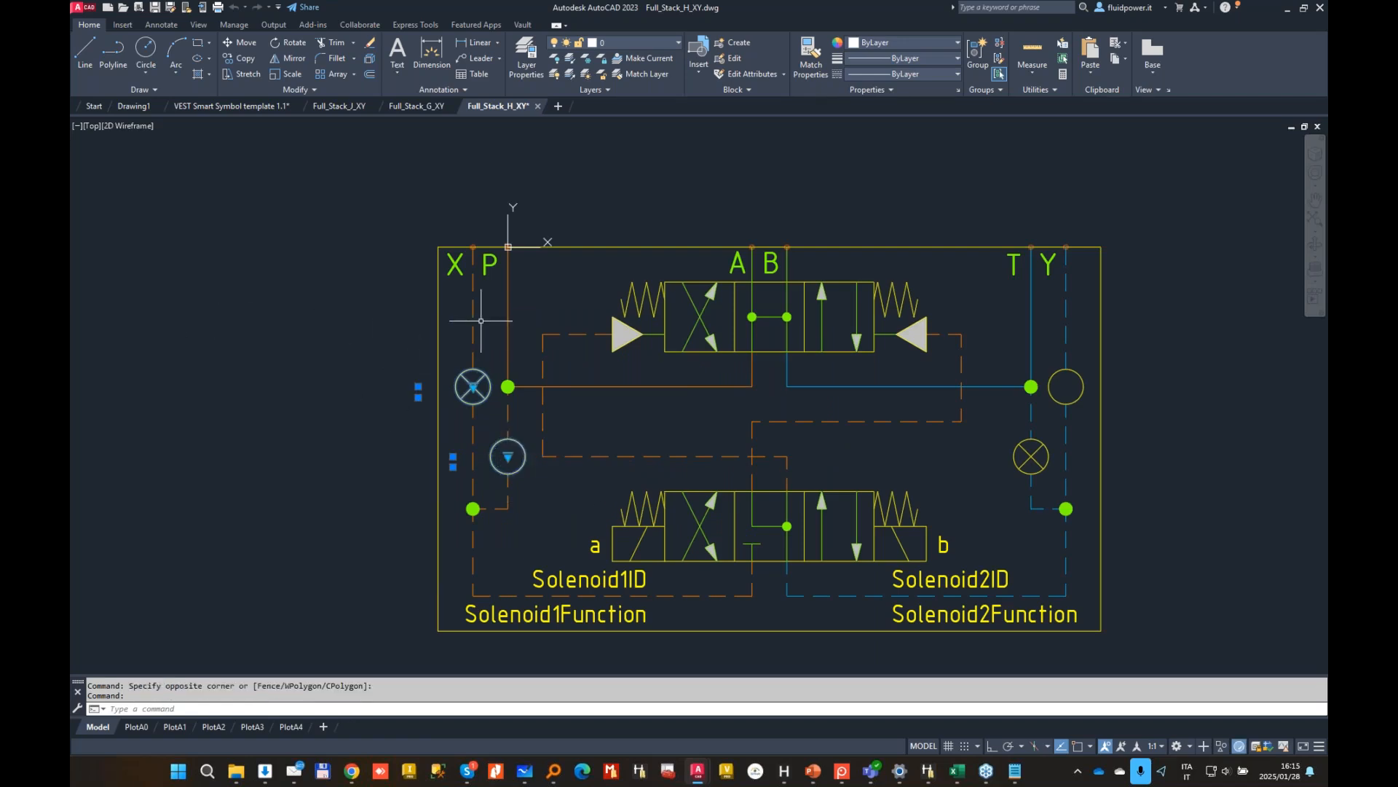
{"action": "key", "text": "Escape"}
{"action": "key", "text": "Escape"}
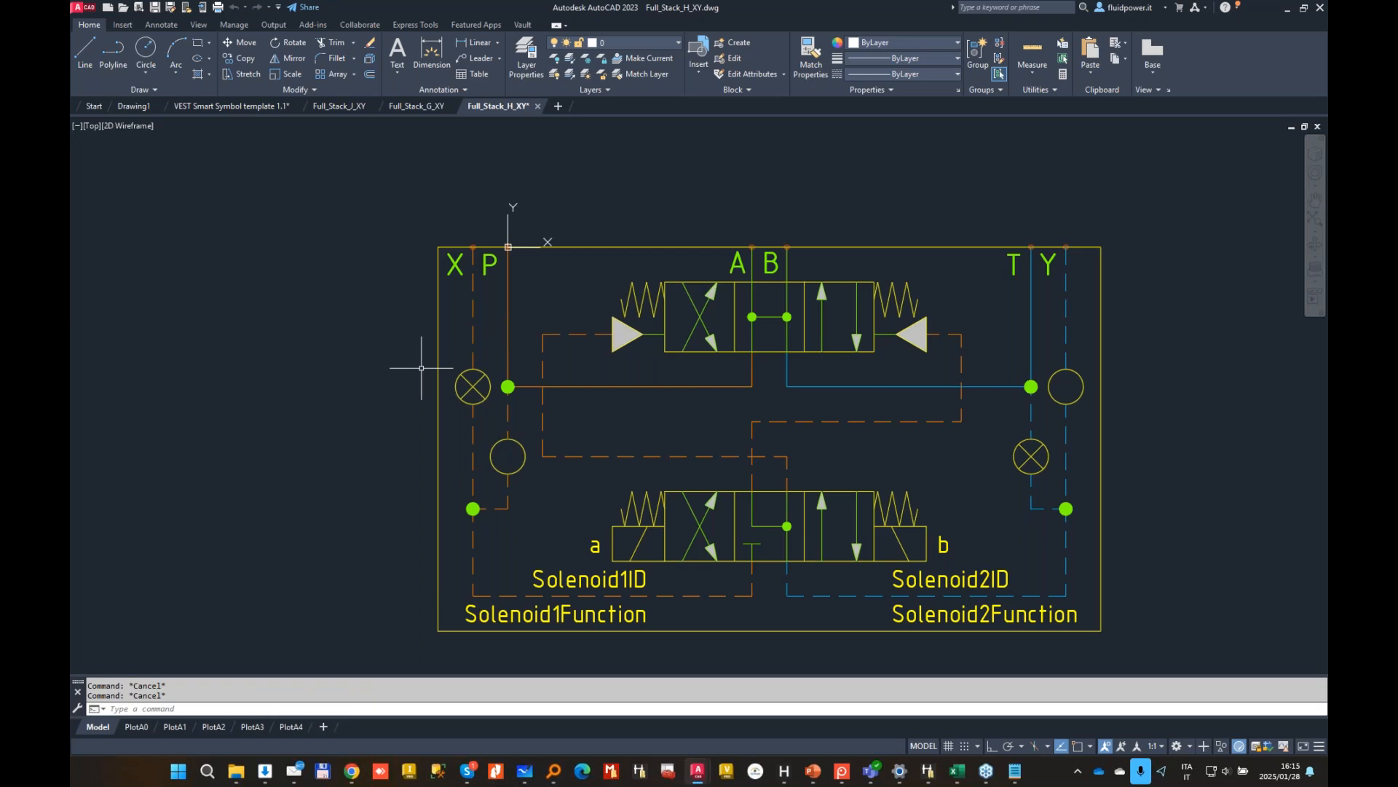
Step: Show the Properties palette beside the symbol and open the ID attribute of the X line orifice
{"action": "type", "text": "porp"}
{"action": "key", "text": "Return"}
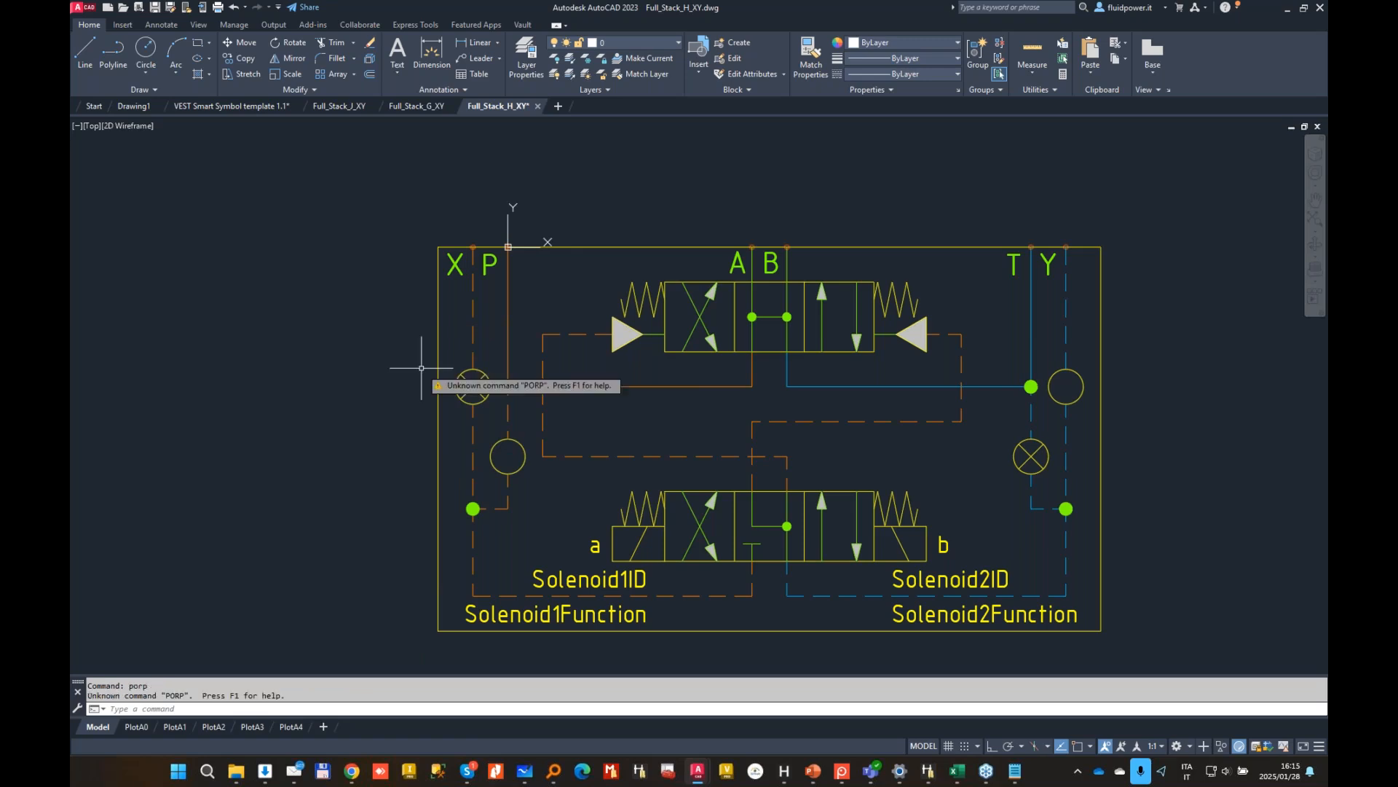
{"action": "type", "text": "p"}
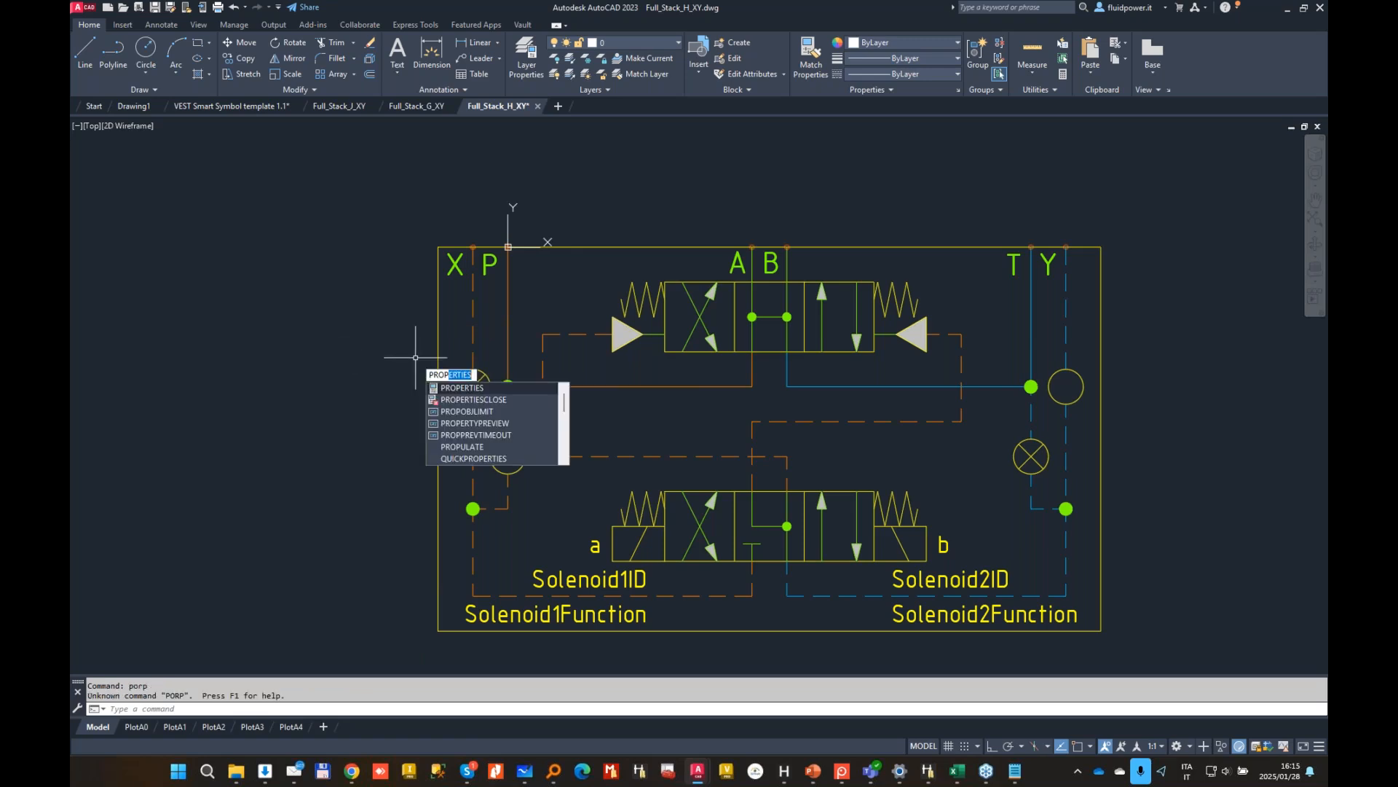
{"action": "key", "text": "Return"}
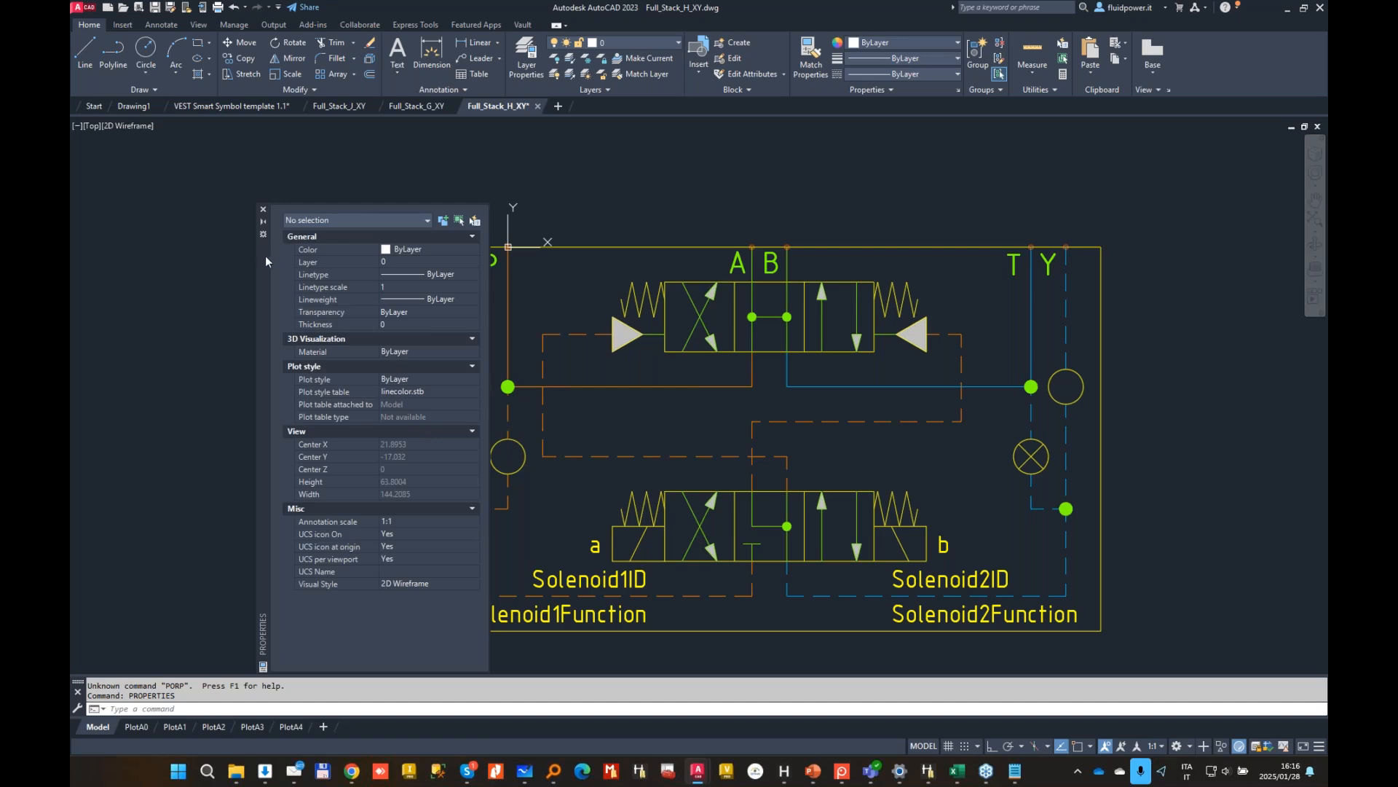
{"action": "left_click_drag", "start_coordinate": [265, 255], "coordinate": [139, 215]}
{"action": "left_click", "coordinate": [469, 385]}
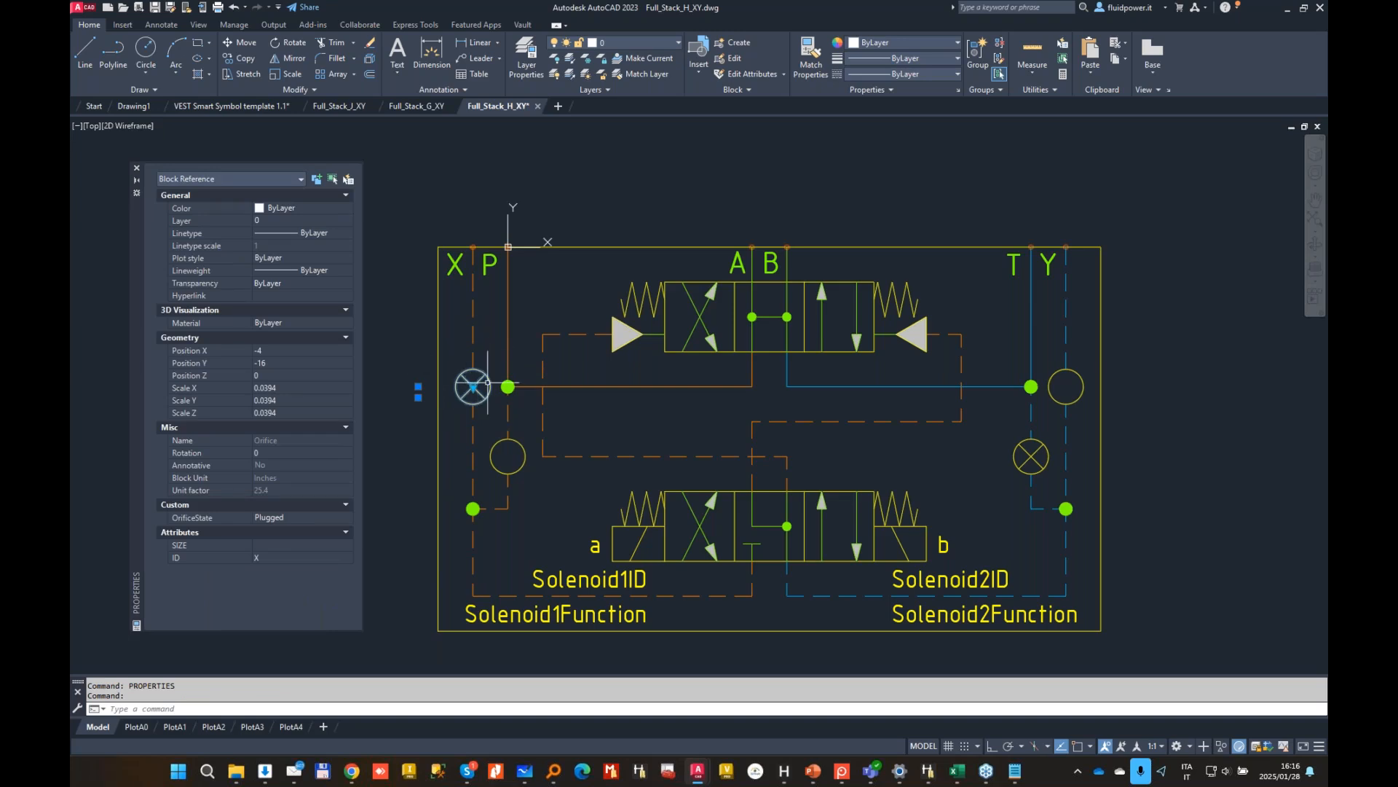
{"action": "left_click", "coordinate": [267, 557]}
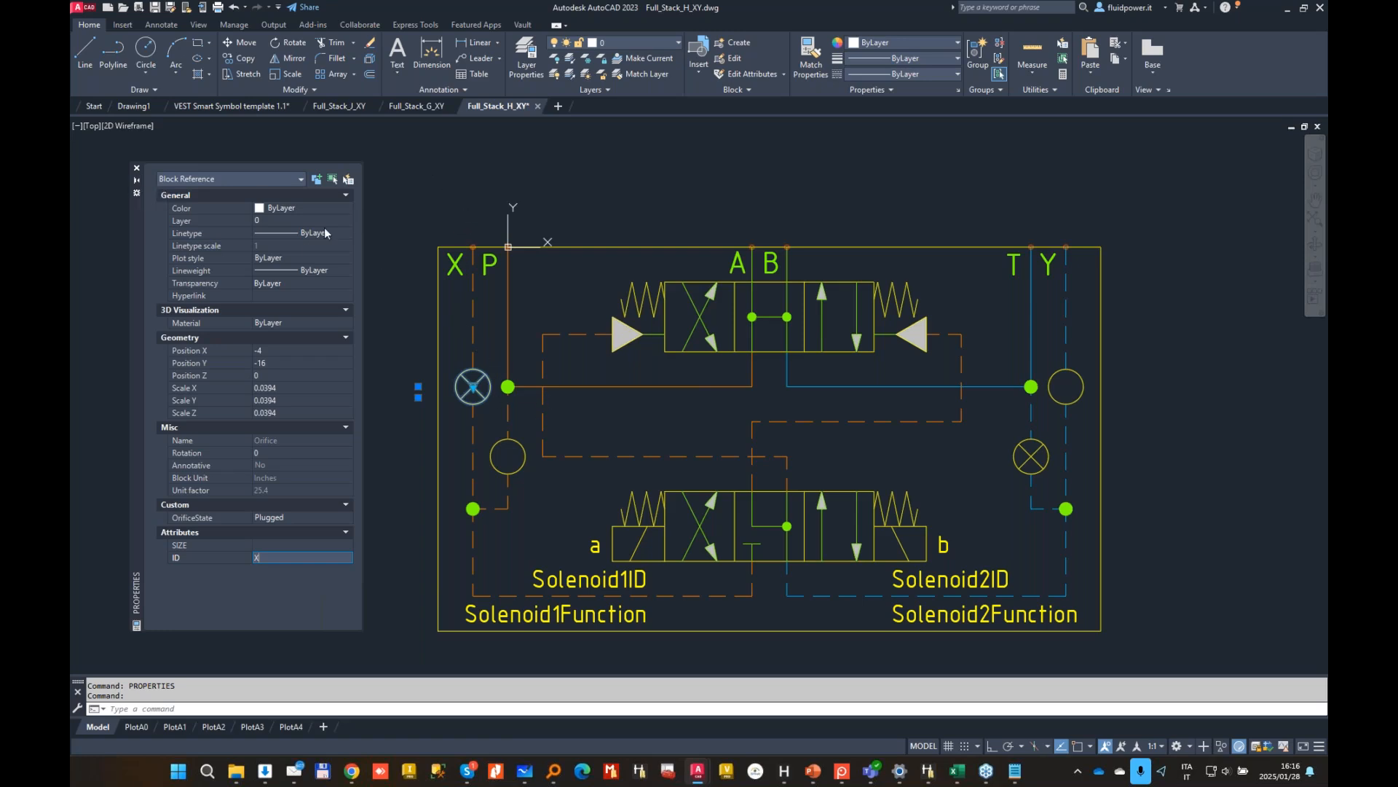
Step: Close the Properties palette, clear the selection and save the drawing under the name Full_Stack_H_Y.dwg in the SYMBOLS folder
{"action": "left_click", "coordinate": [136, 168]}
{"action": "key", "text": "Escape"}
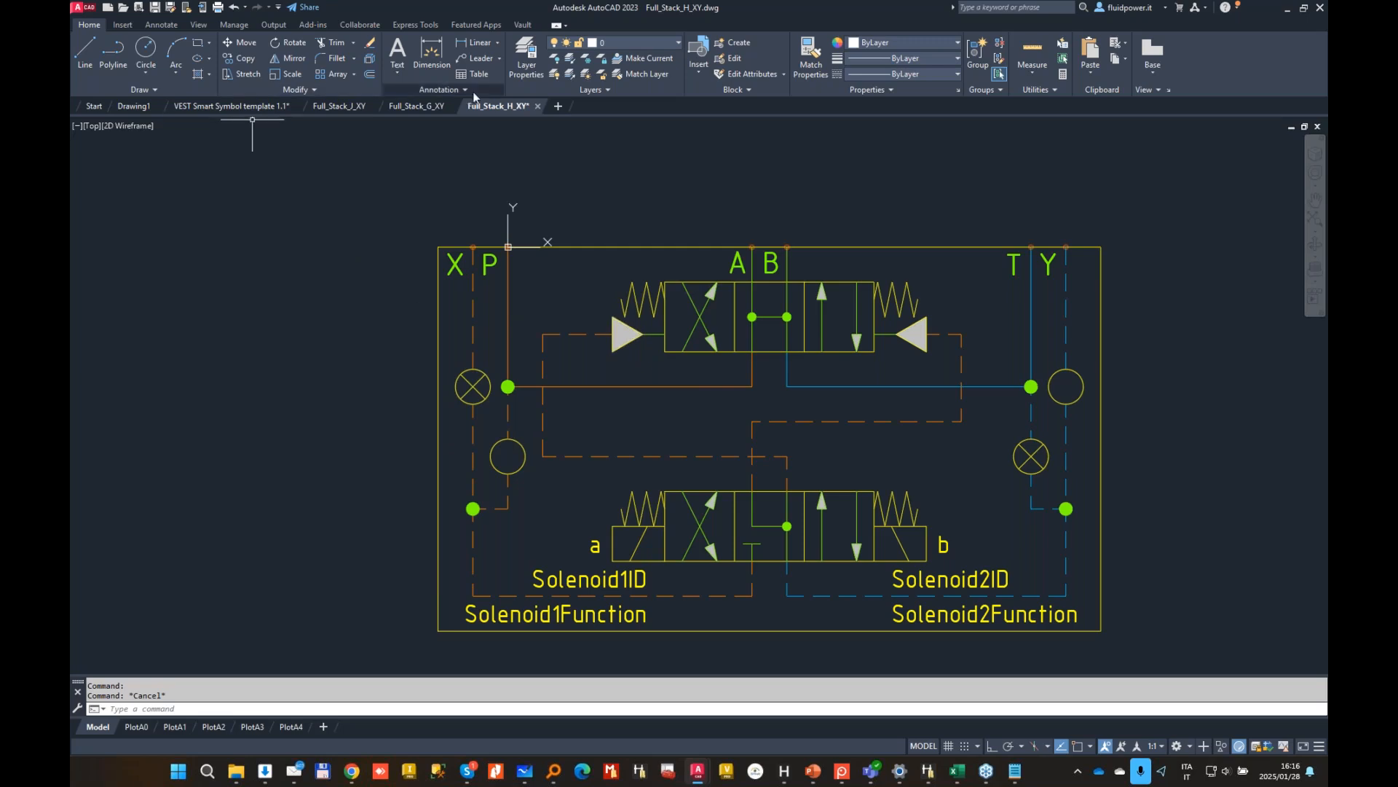
{"action": "left_click", "coordinate": [172, 7]}
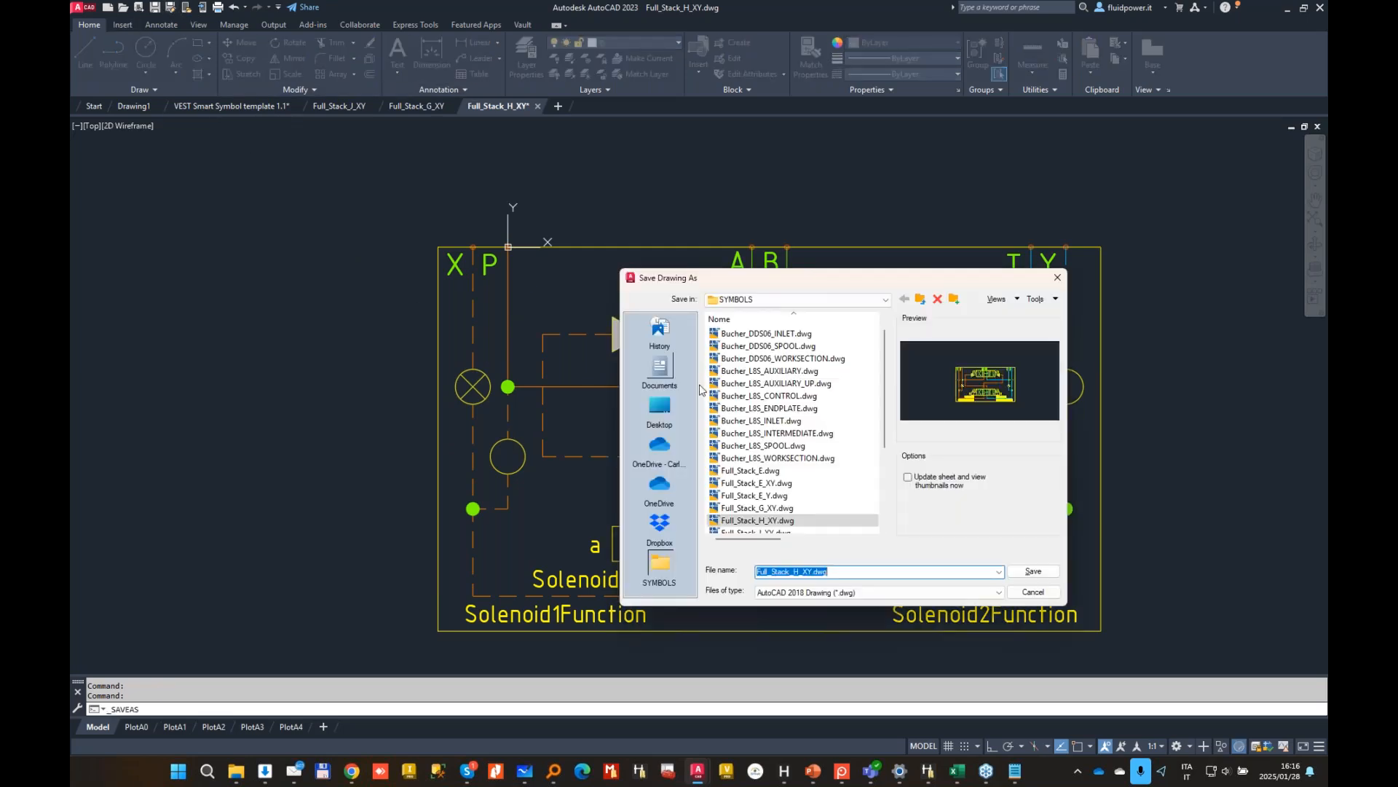
{"action": "left_click", "coordinate": [809, 572]}
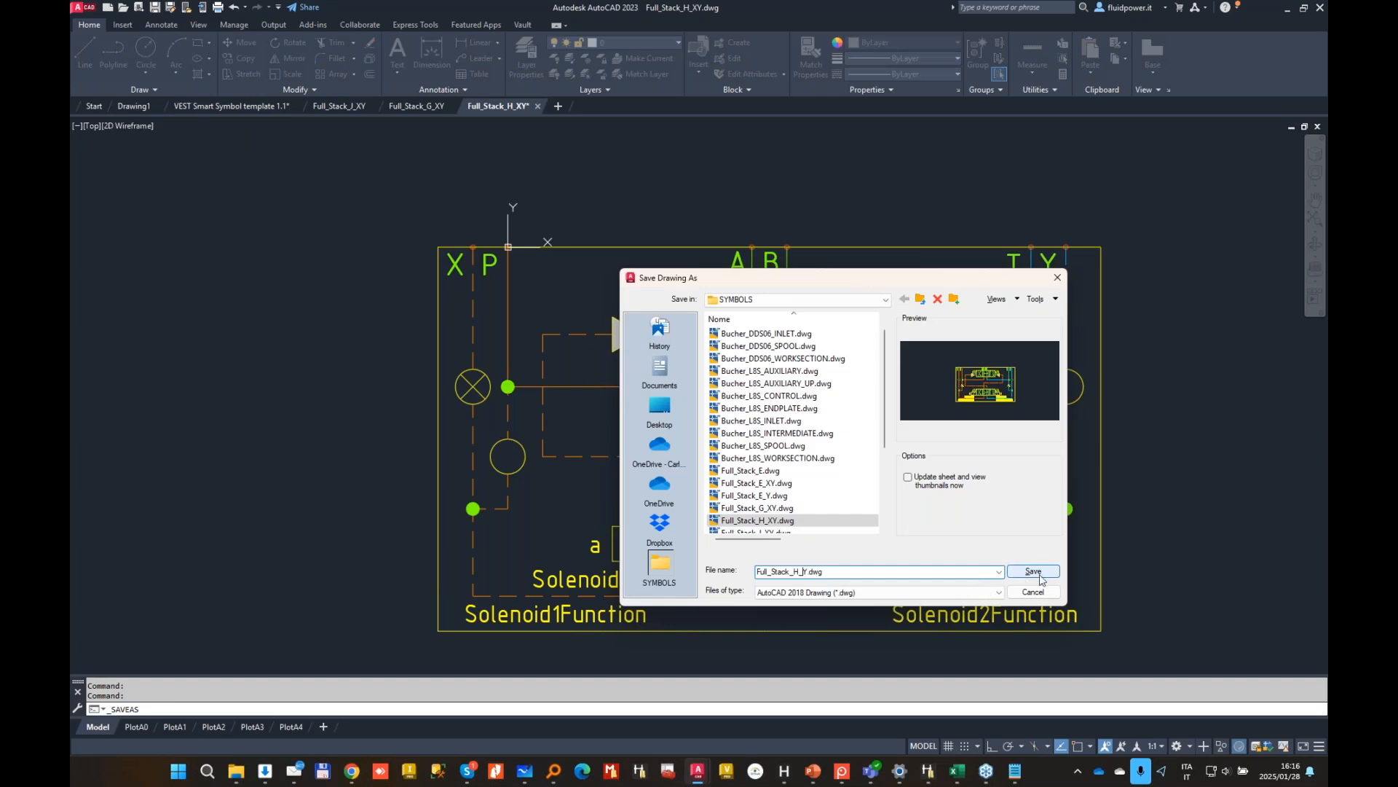
{"action": "left_click", "coordinate": [1045, 577]}
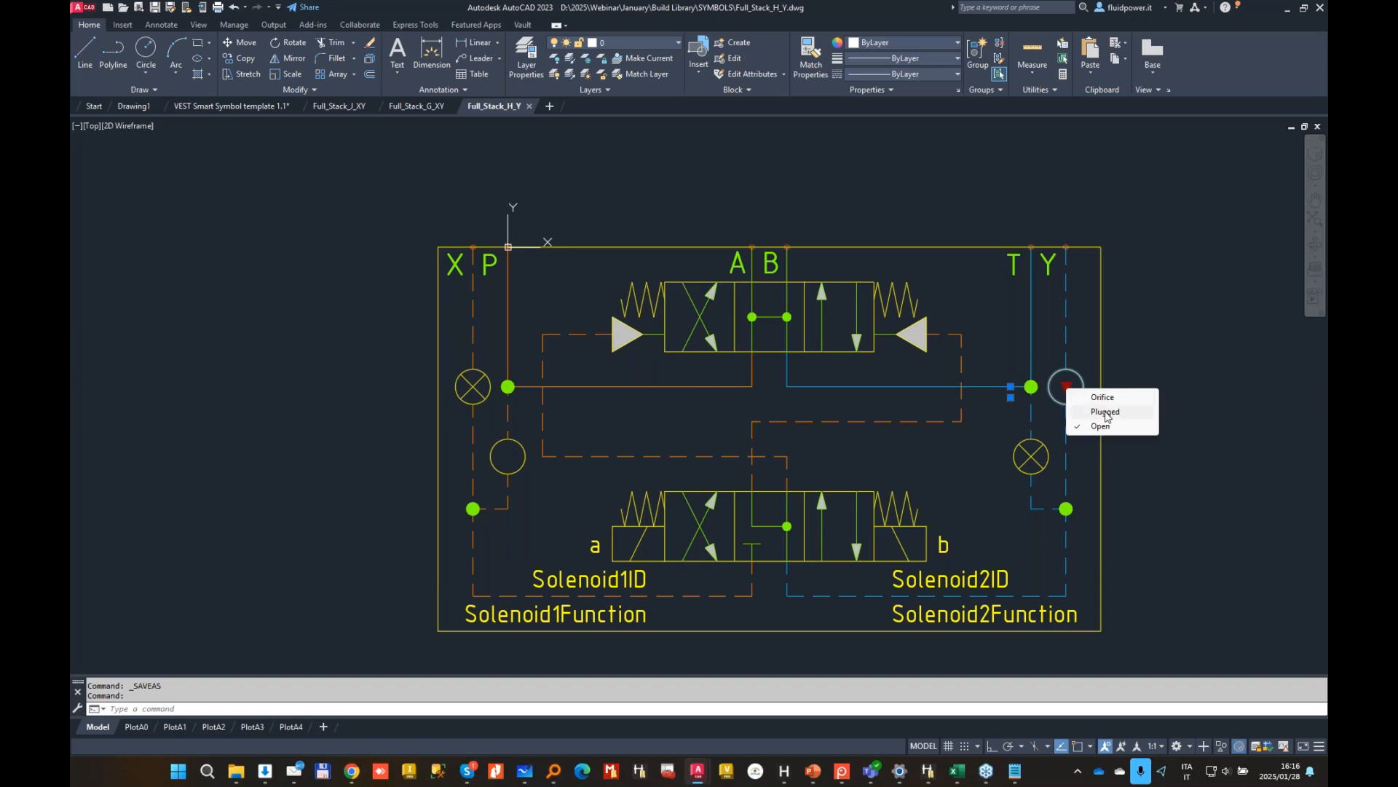
Step: In Full_Stack_H_Y, set the Y line orifice to Plugged and the orifice below port T to Open
{"action": "left_click", "coordinate": [1066, 381]}
{"action": "left_click", "coordinate": [1051, 450]}
{"action": "left_click", "coordinate": [1030, 456]}
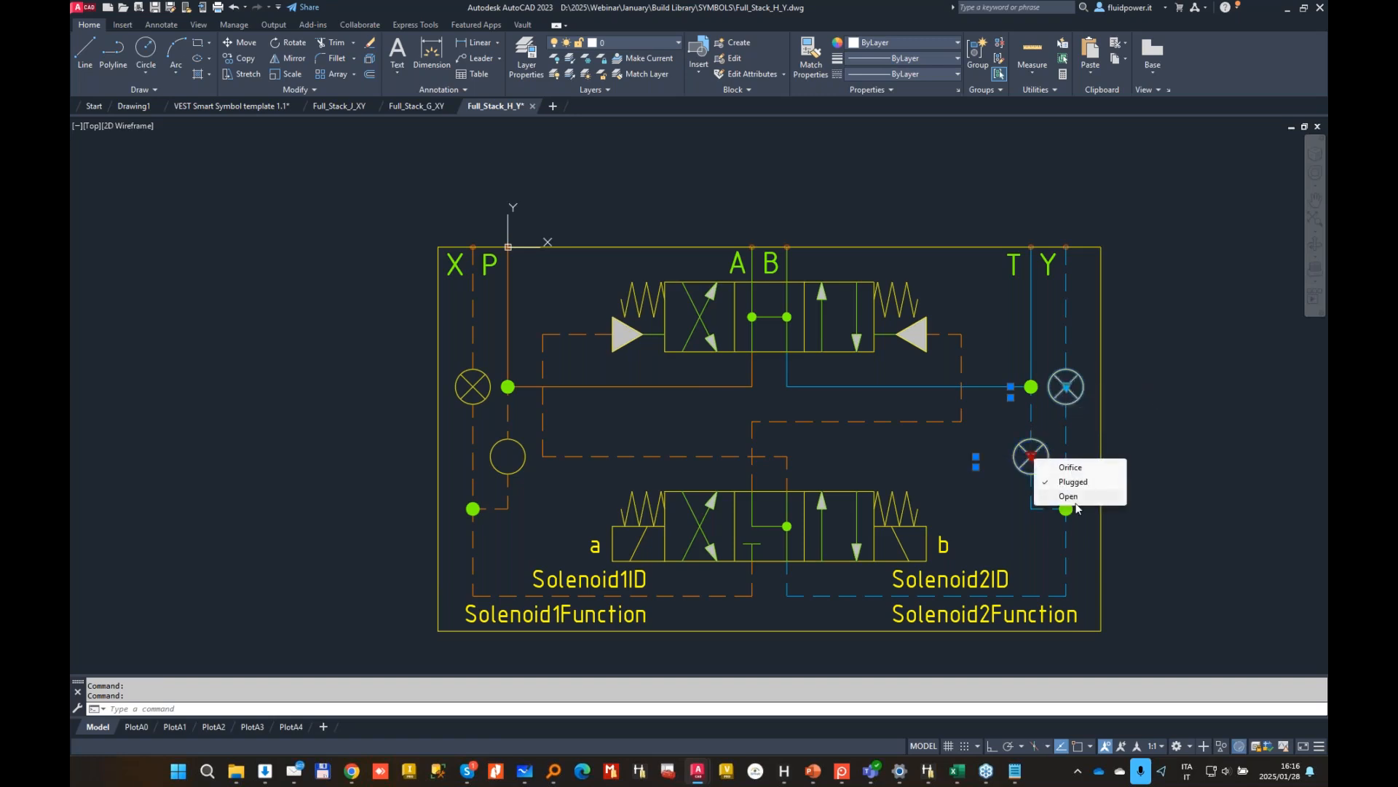
{"action": "left_click", "coordinate": [1068, 497]}
Step: Save the modified H symbol as a new drawing named Full_Stack_H.dwg in the SYMBOLS folder
{"action": "left_click", "coordinate": [170, 7]}
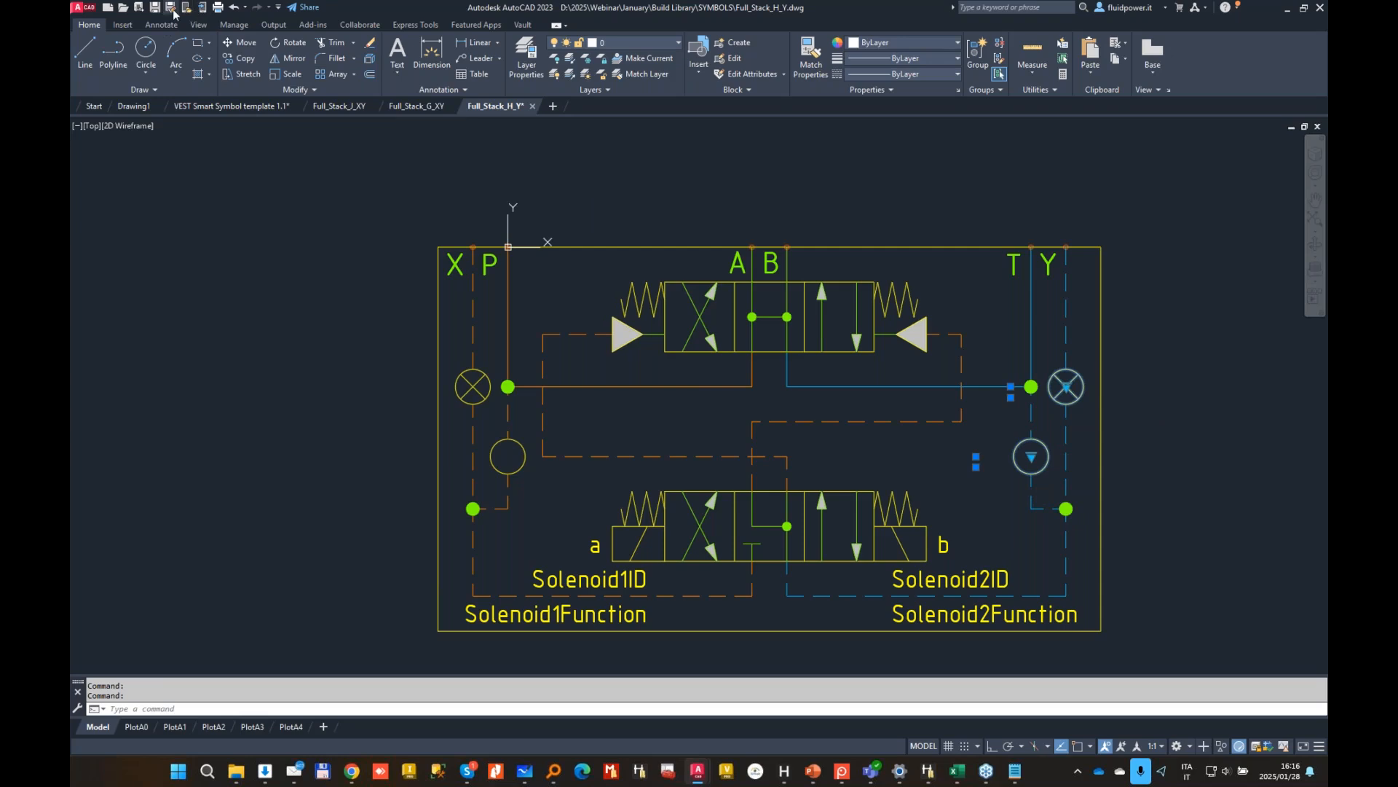
{"action": "left_click", "coordinate": [815, 571]}
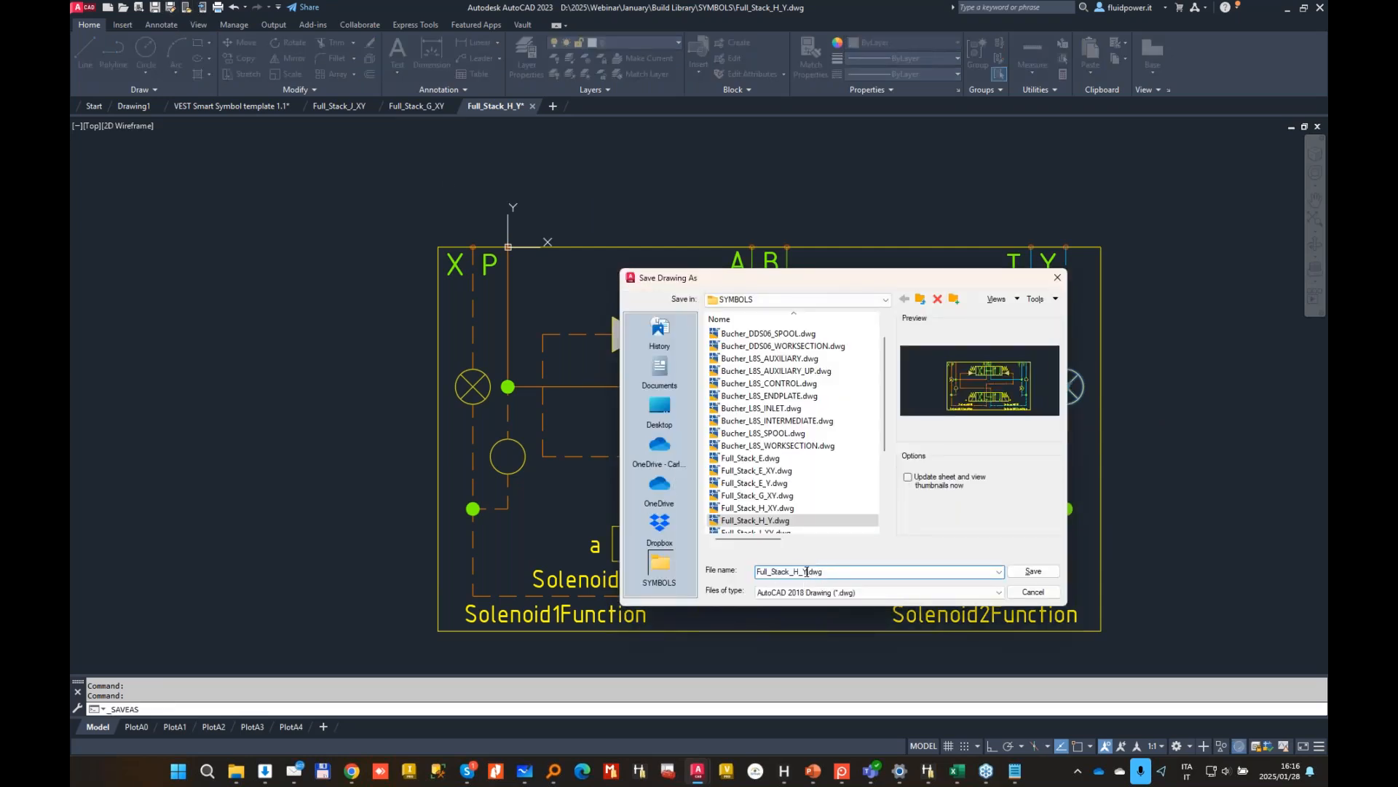
{"action": "key", "text": "BackSpace"}
{"action": "key", "text": "BackSpace"}
{"action": "left_click", "coordinate": [1034, 571]}
Step: In Full_Stack_H, set the X line orifice to Open and the orifice below port P to Plugged
{"action": "left_click", "coordinate": [474, 386]}
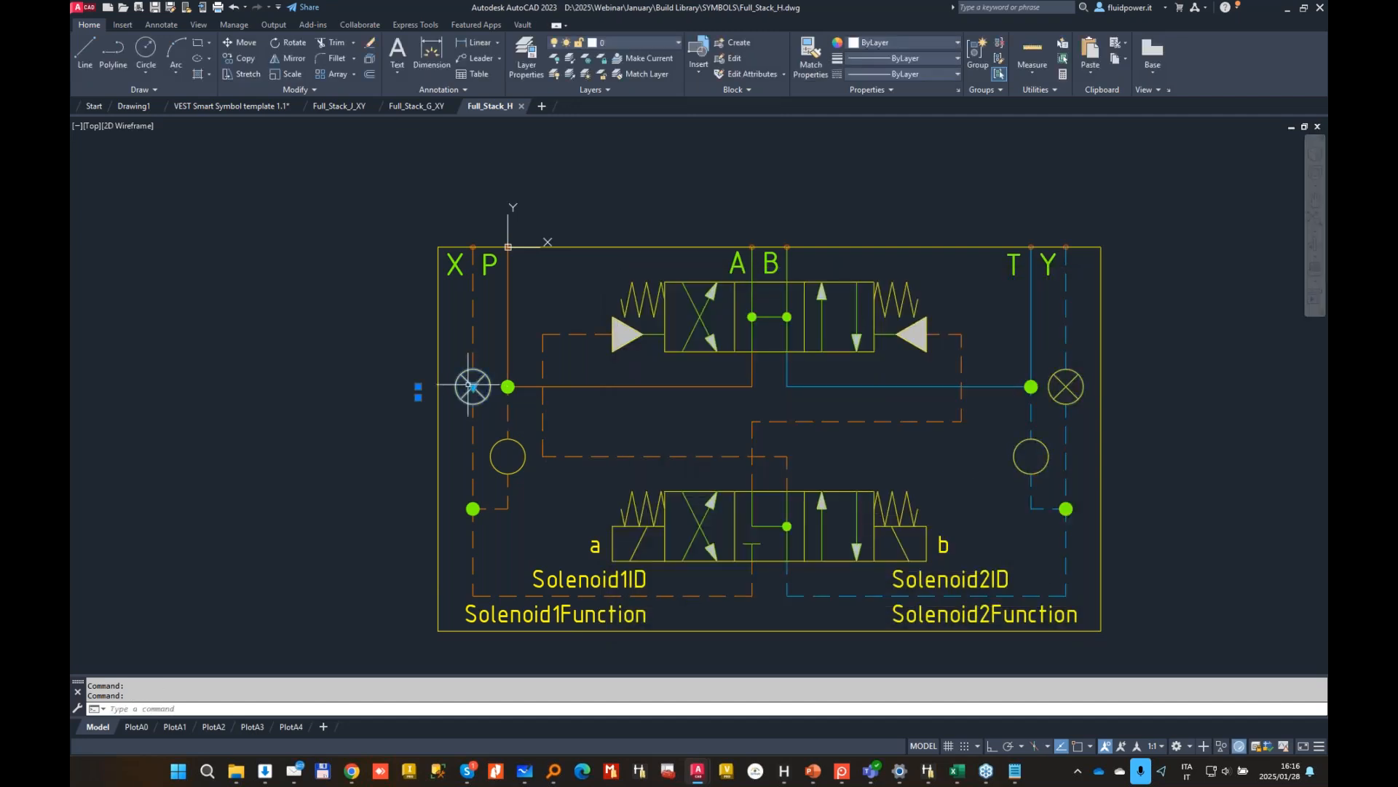
{"action": "left_click", "coordinate": [473, 386]}
{"action": "left_click", "coordinate": [508, 426]}
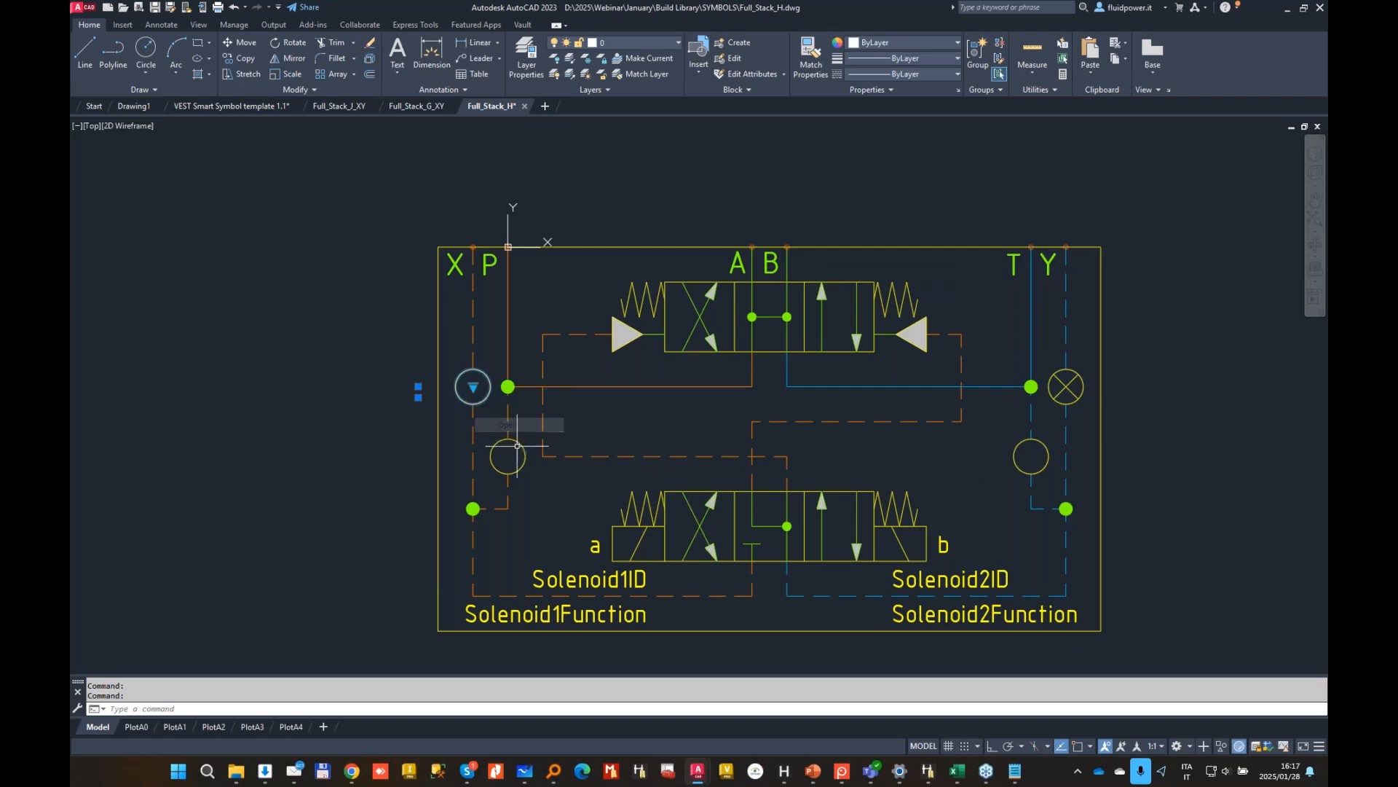
{"action": "left_click", "coordinate": [508, 457]}
{"action": "left_click", "coordinate": [508, 457]}
{"action": "left_click", "coordinate": [546, 479]}
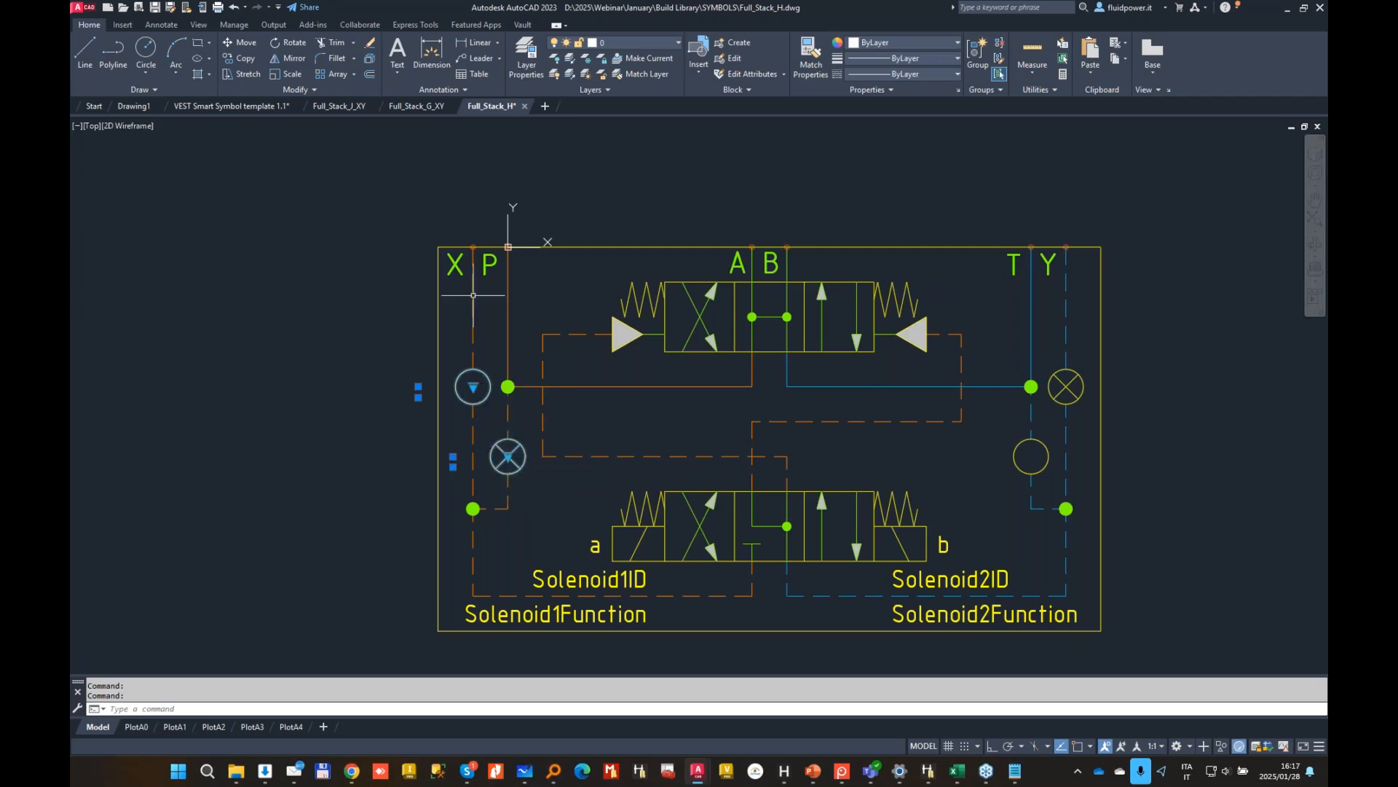
Step: Save the H symbol as a new drawing named Full_Stack_H_X.dwg and close it
{"action": "left_click", "coordinate": [174, 7]}
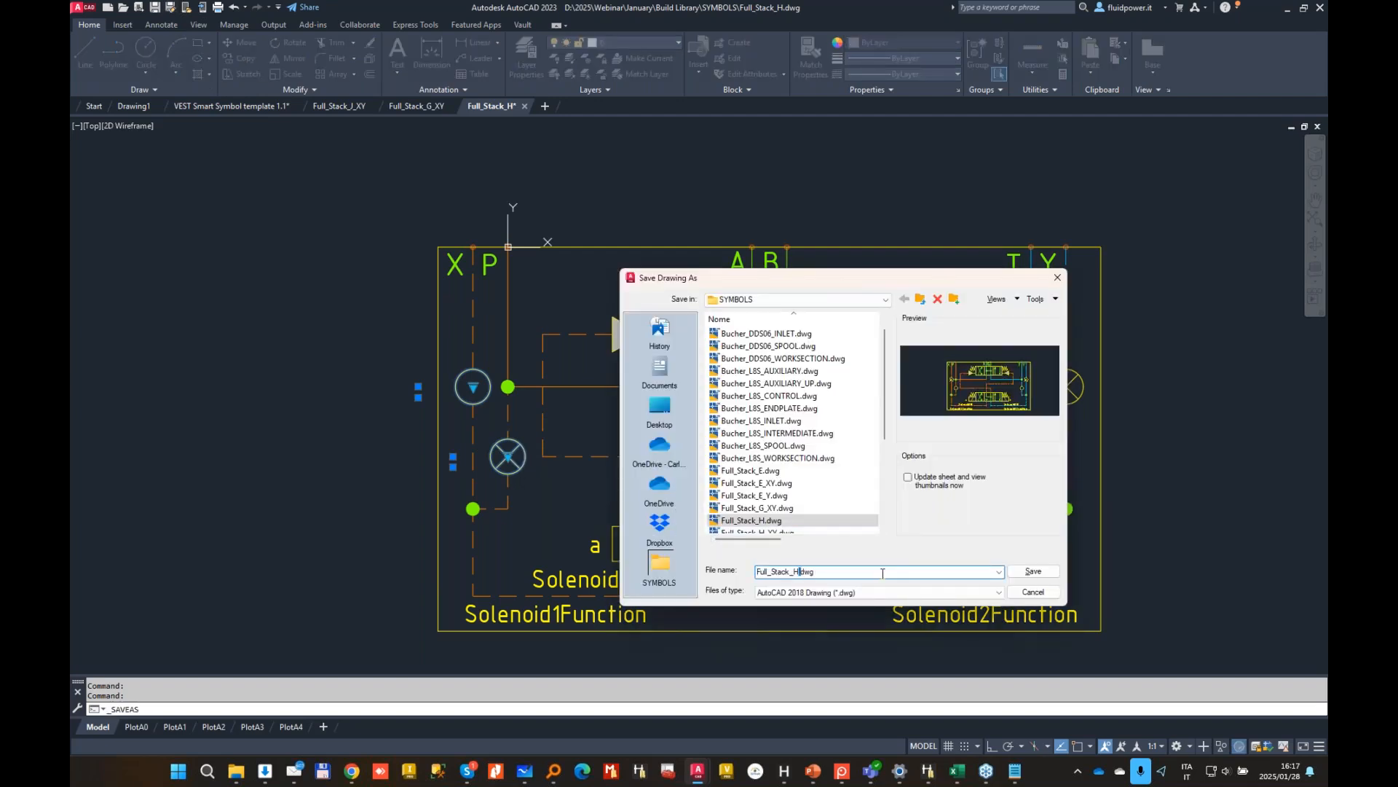
{"action": "type", "text": "_x"}
{"action": "key", "text": "BackSpace"}
{"action": "key", "text": "Caps_Lock"}
{"action": "type", "text": "X"}
{"action": "key", "text": "Return"}
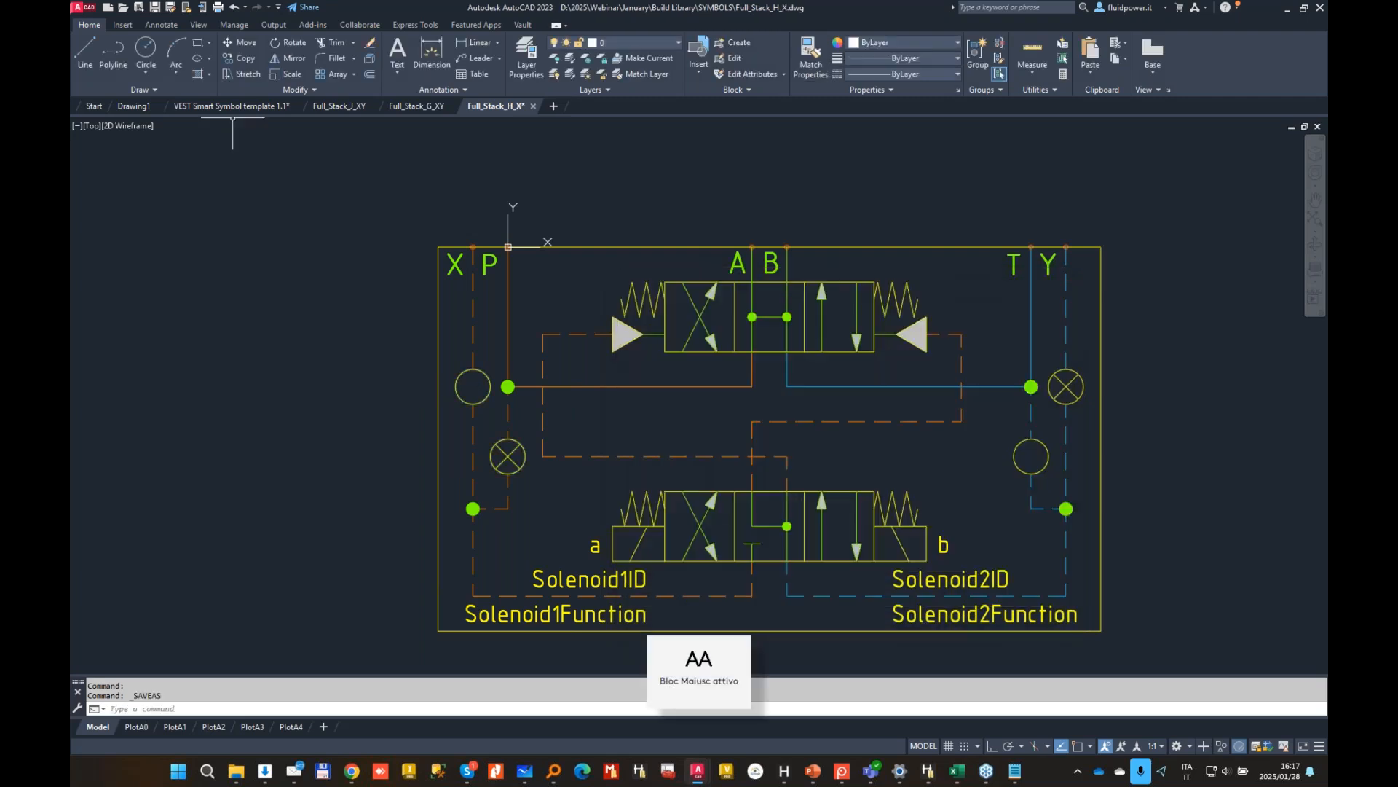
{"action": "left_click", "coordinate": [532, 107]}
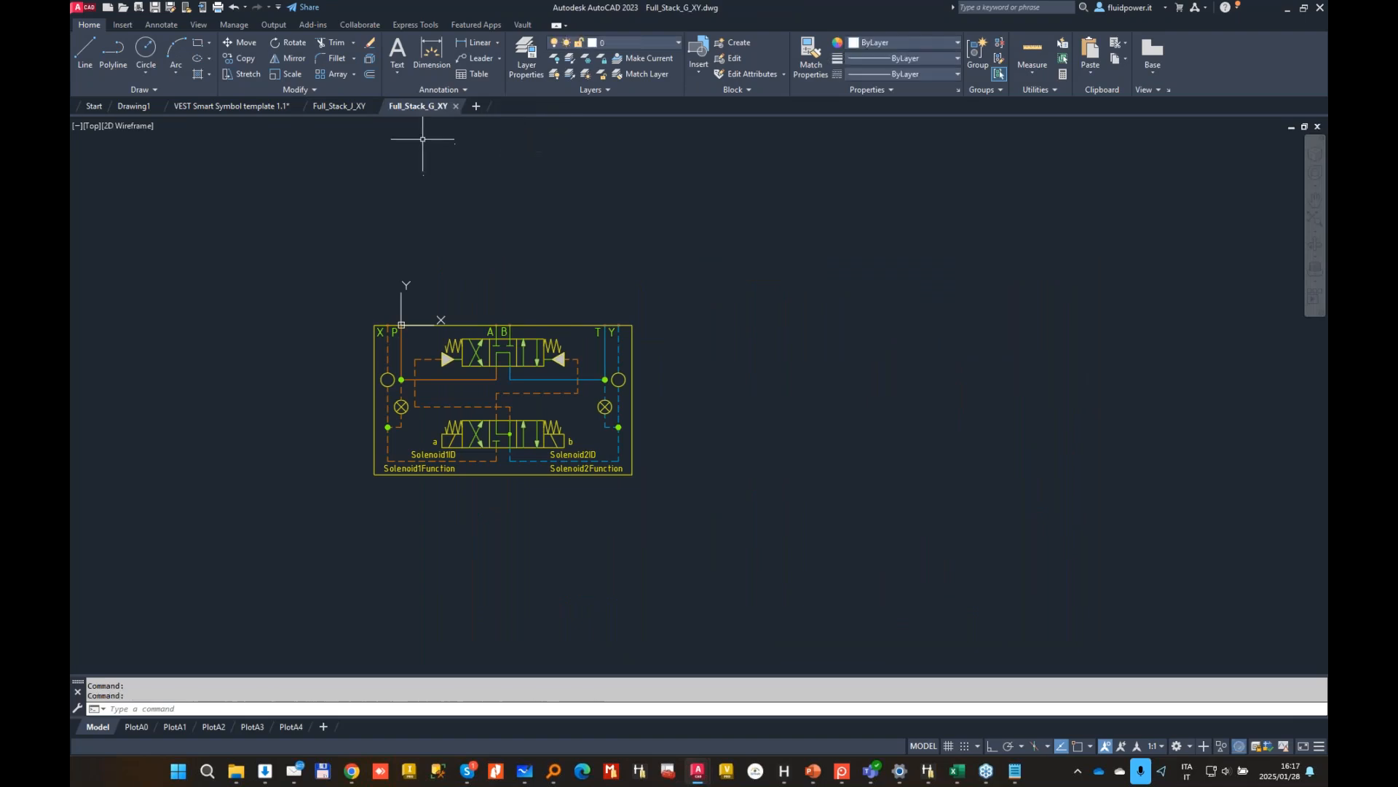
Step: In Full_Stack_G_XY, set the X line orifice to Plugged and the orifice below port P to Open
{"action": "scroll", "coordinate": [424, 335], "scroll_direction": "up", "scroll_amount": 2}
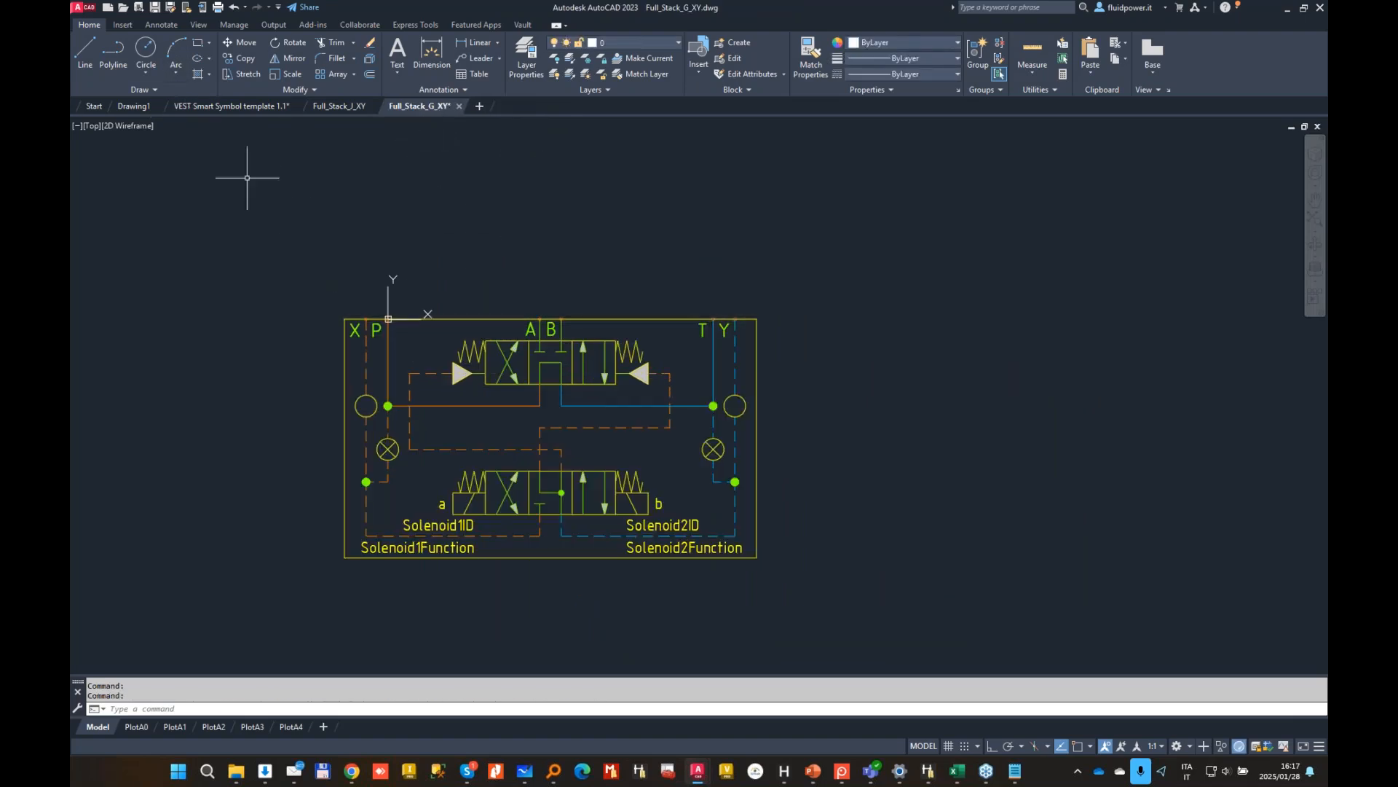
{"action": "left_click", "coordinate": [366, 406]}
{"action": "left_click", "coordinate": [365, 406]}
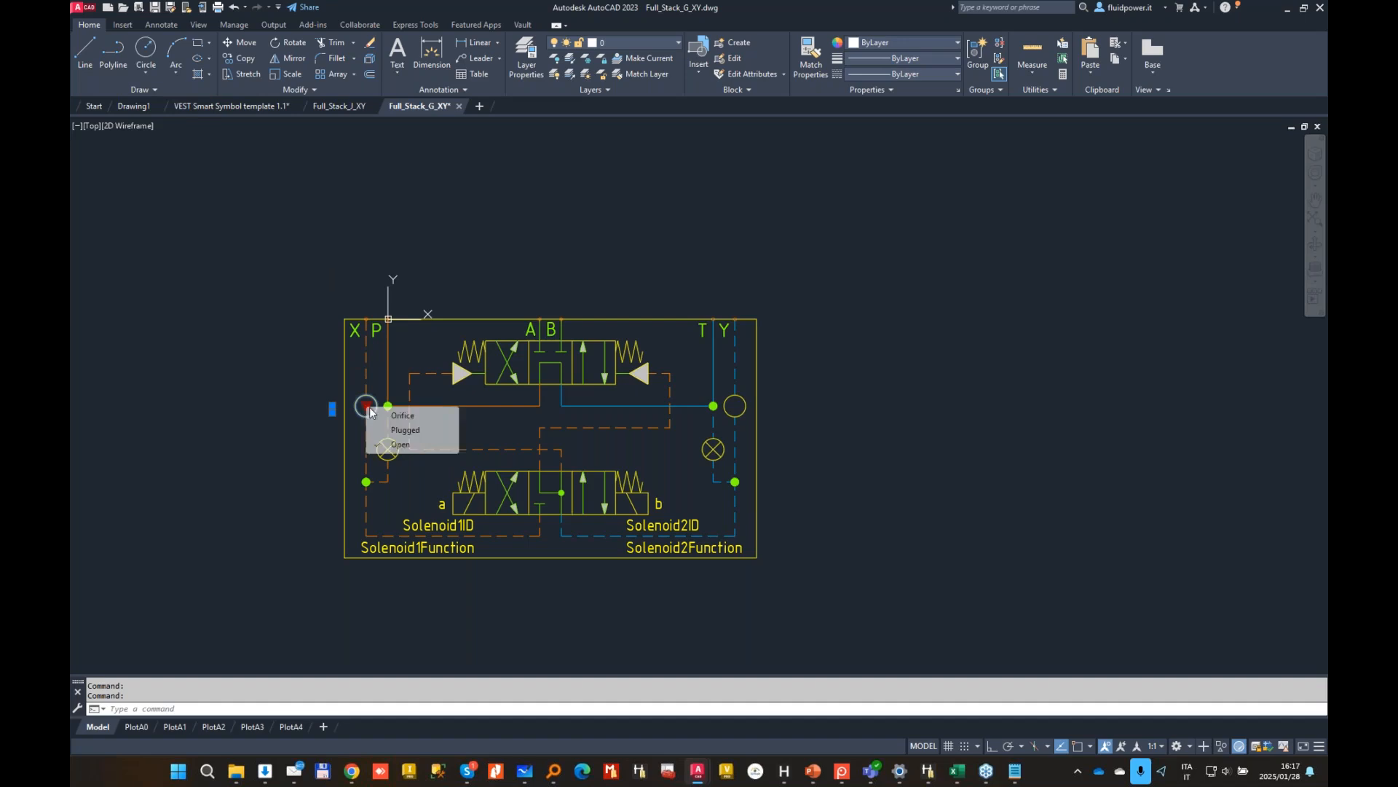
{"action": "left_click", "coordinate": [405, 430]}
{"action": "left_click", "coordinate": [387, 450]}
{"action": "left_click", "coordinate": [387, 450]}
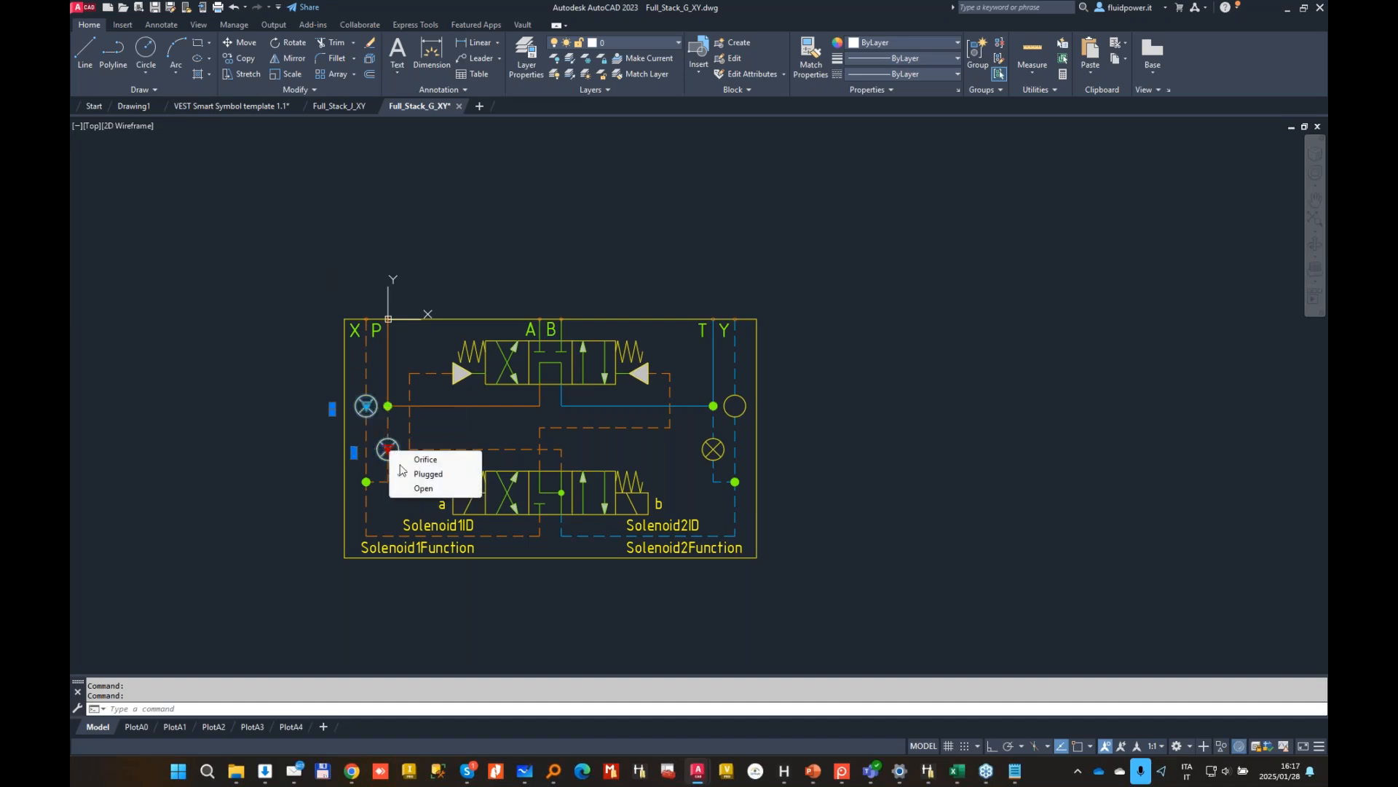
{"action": "left_click", "coordinate": [417, 488]}
Step: Save the modified G symbol as a new drawing named Full_Stack_G_Y.dwg in the SYMBOLS folder
{"action": "left_click", "coordinate": [169, 7]}
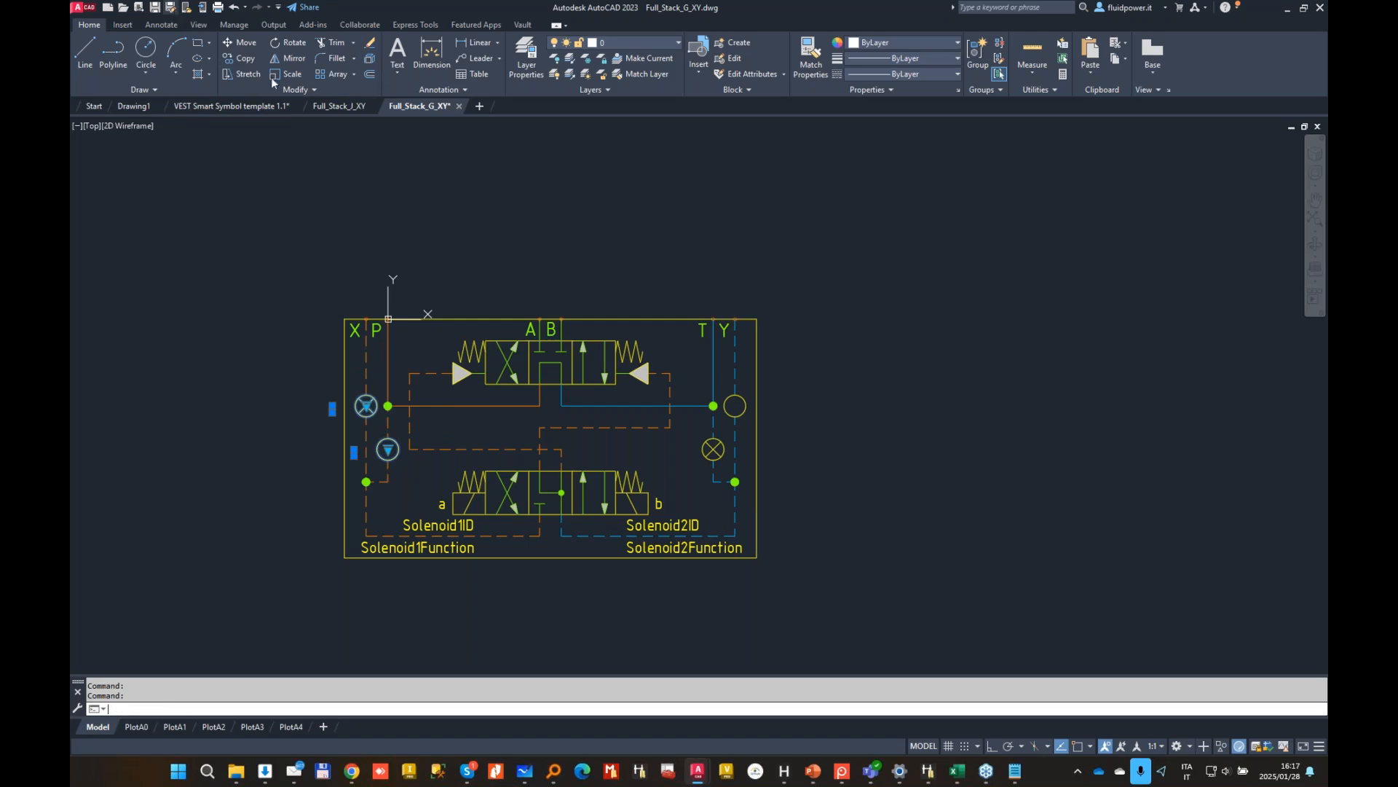
{"action": "left_click", "coordinate": [809, 571]}
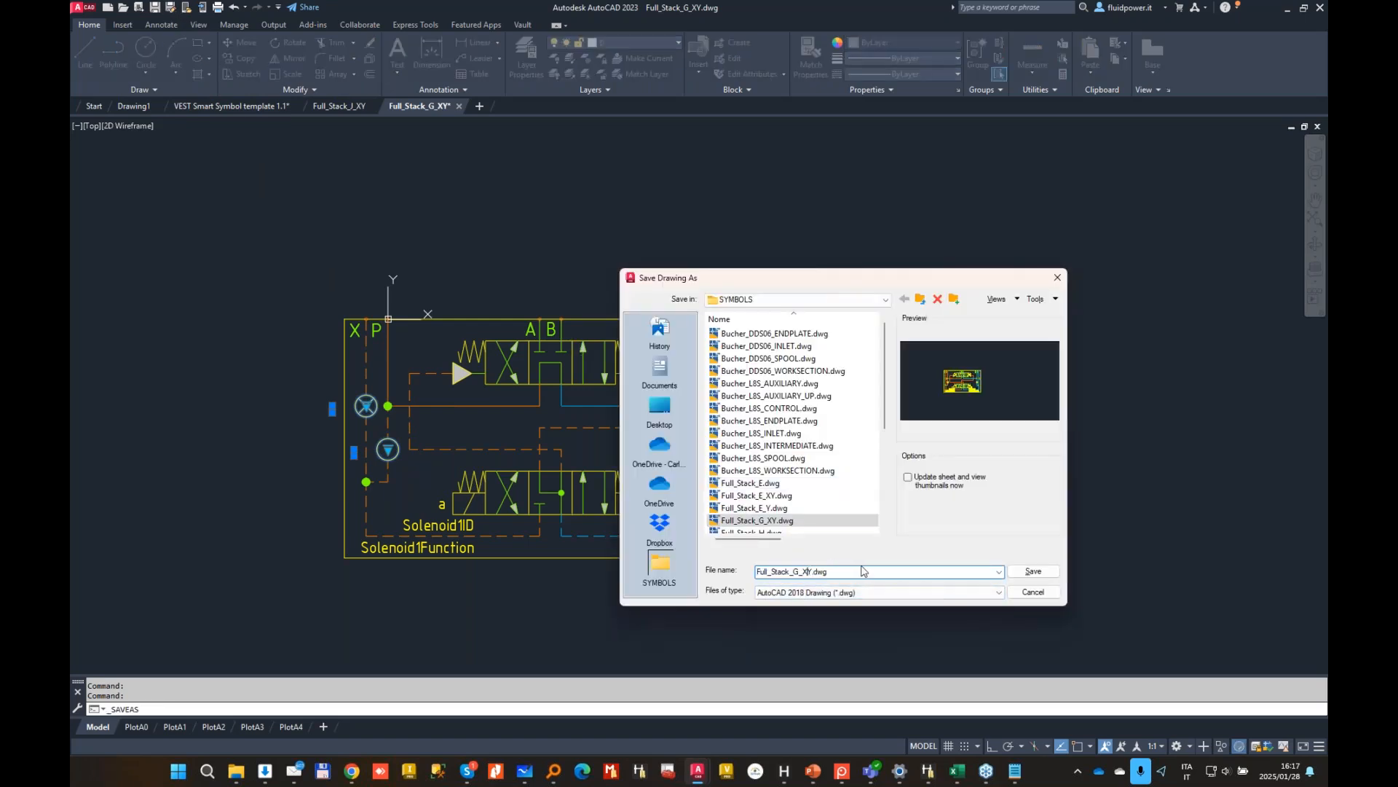
{"action": "key", "text": "BackSpace"}
{"action": "left_click", "coordinate": [1043, 573]}
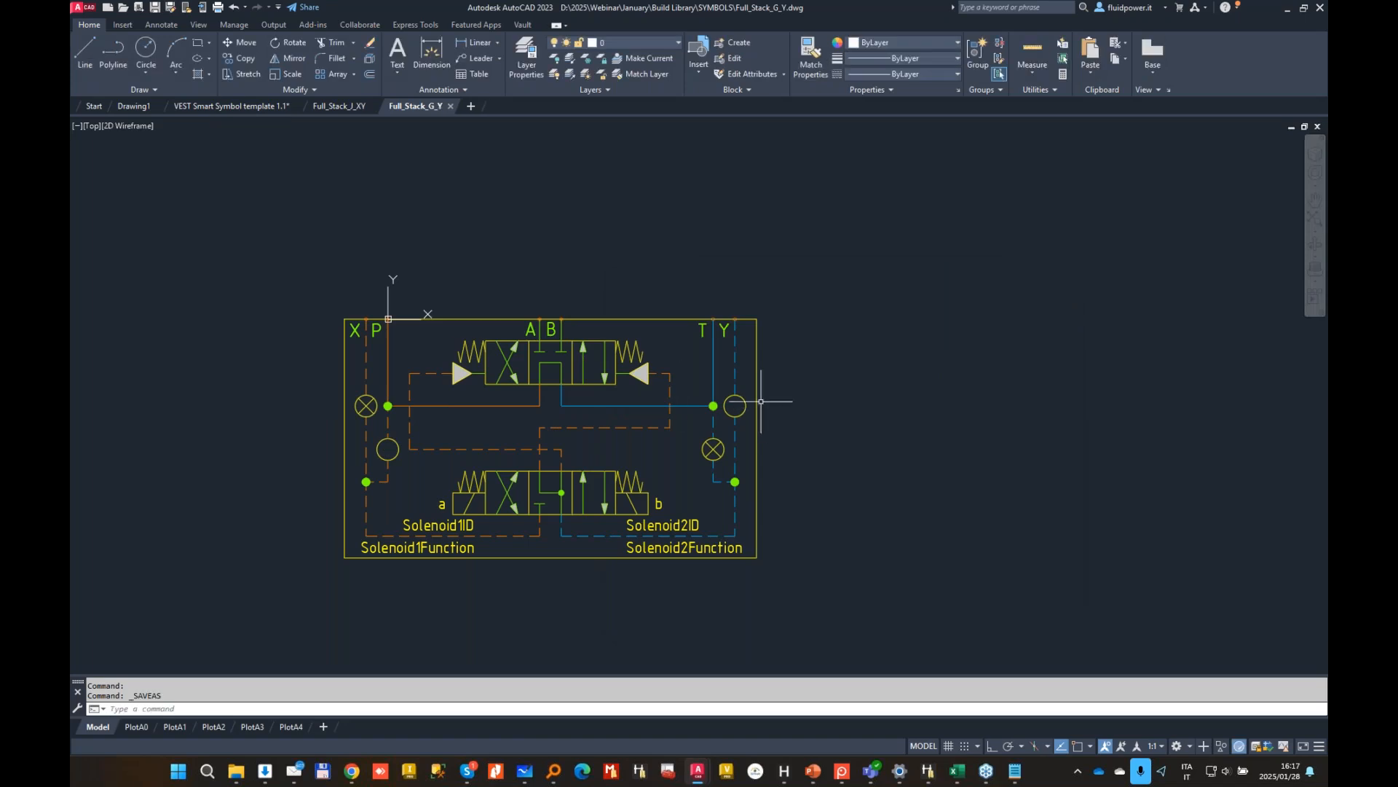
Step: In Full_Stack_G_Y, set the Y line orifice to Plugged and the orifice below port T to Open
{"action": "left_click", "coordinate": [745, 400]}
{"action": "left_click", "coordinate": [735, 406]}
{"action": "left_click", "coordinate": [773, 431]}
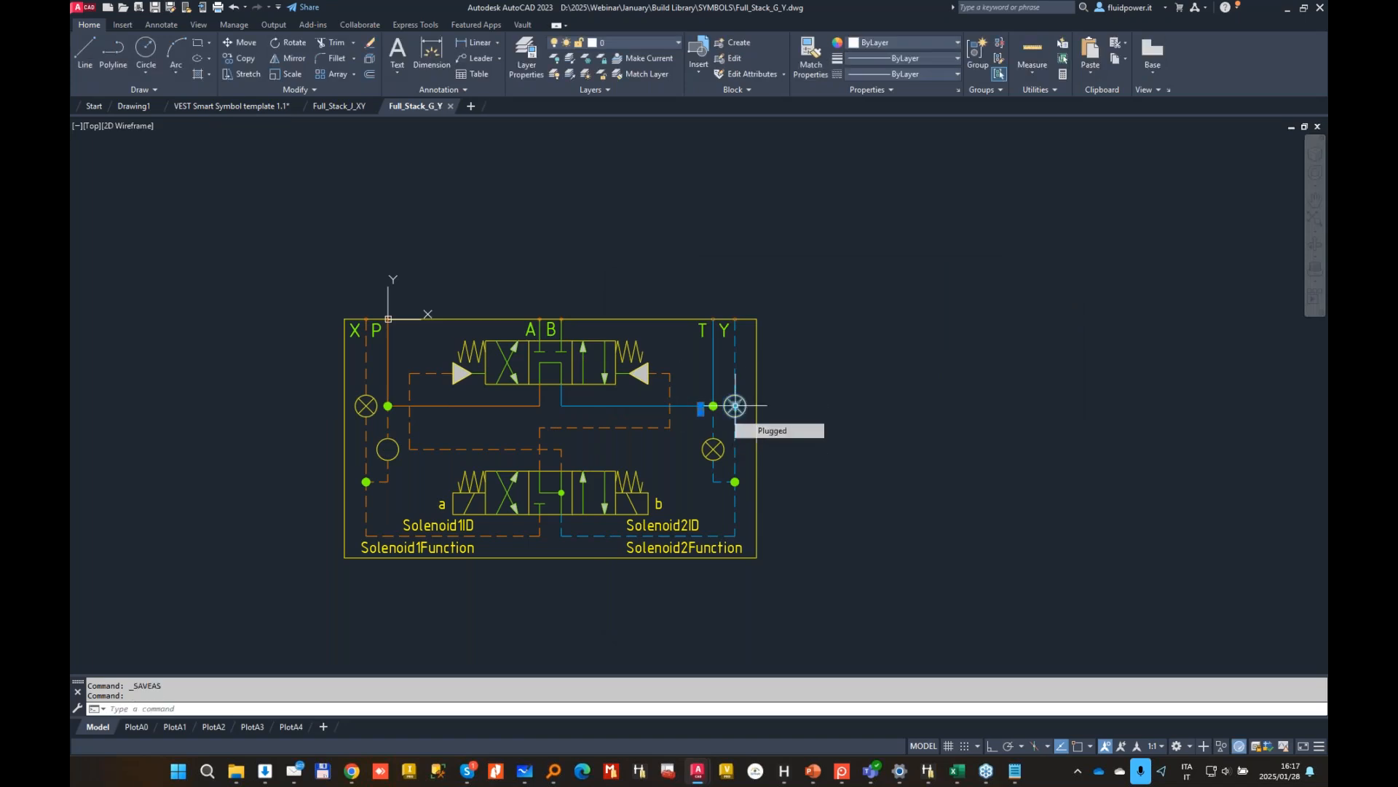
{"action": "left_click", "coordinate": [709, 449]}
{"action": "left_click", "coordinate": [713, 448]}
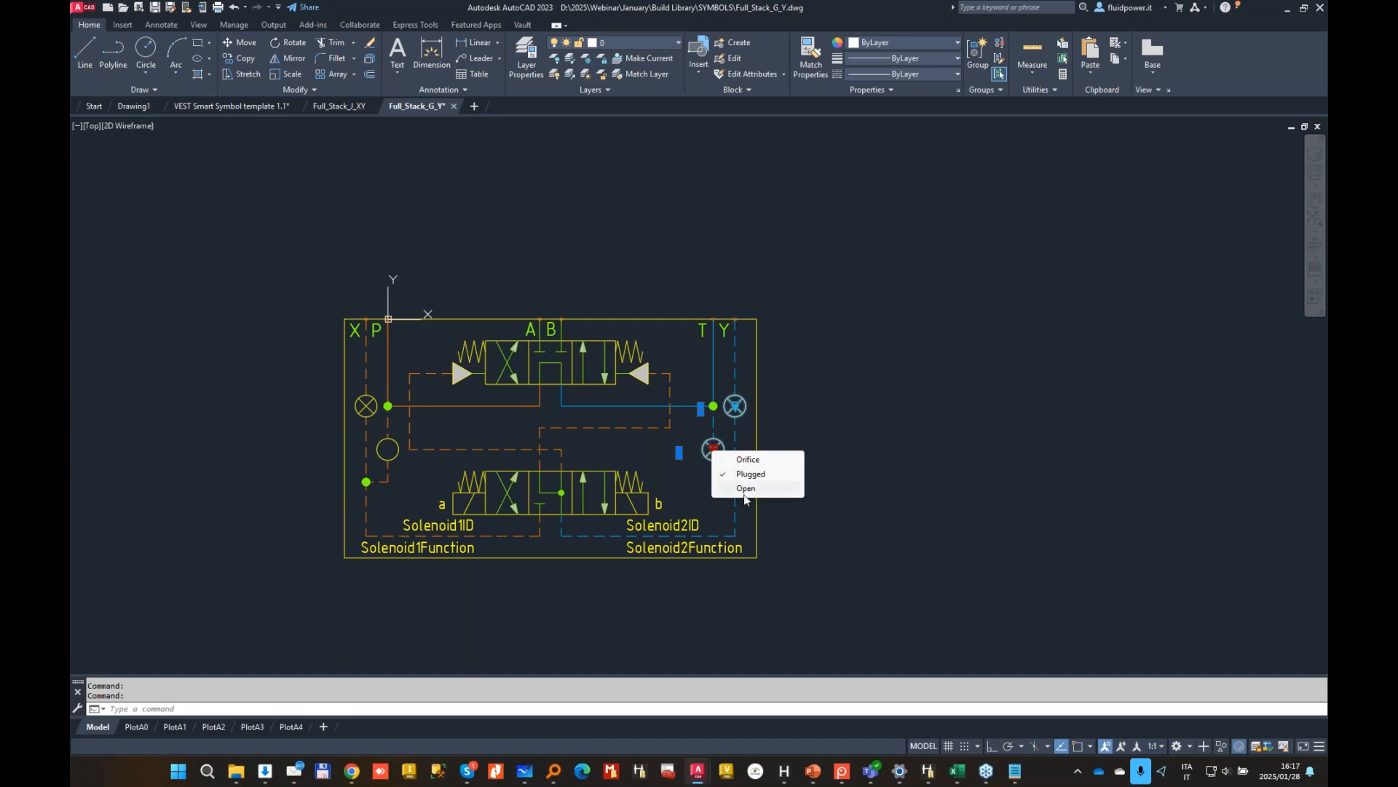
{"action": "left_click", "coordinate": [747, 489]}
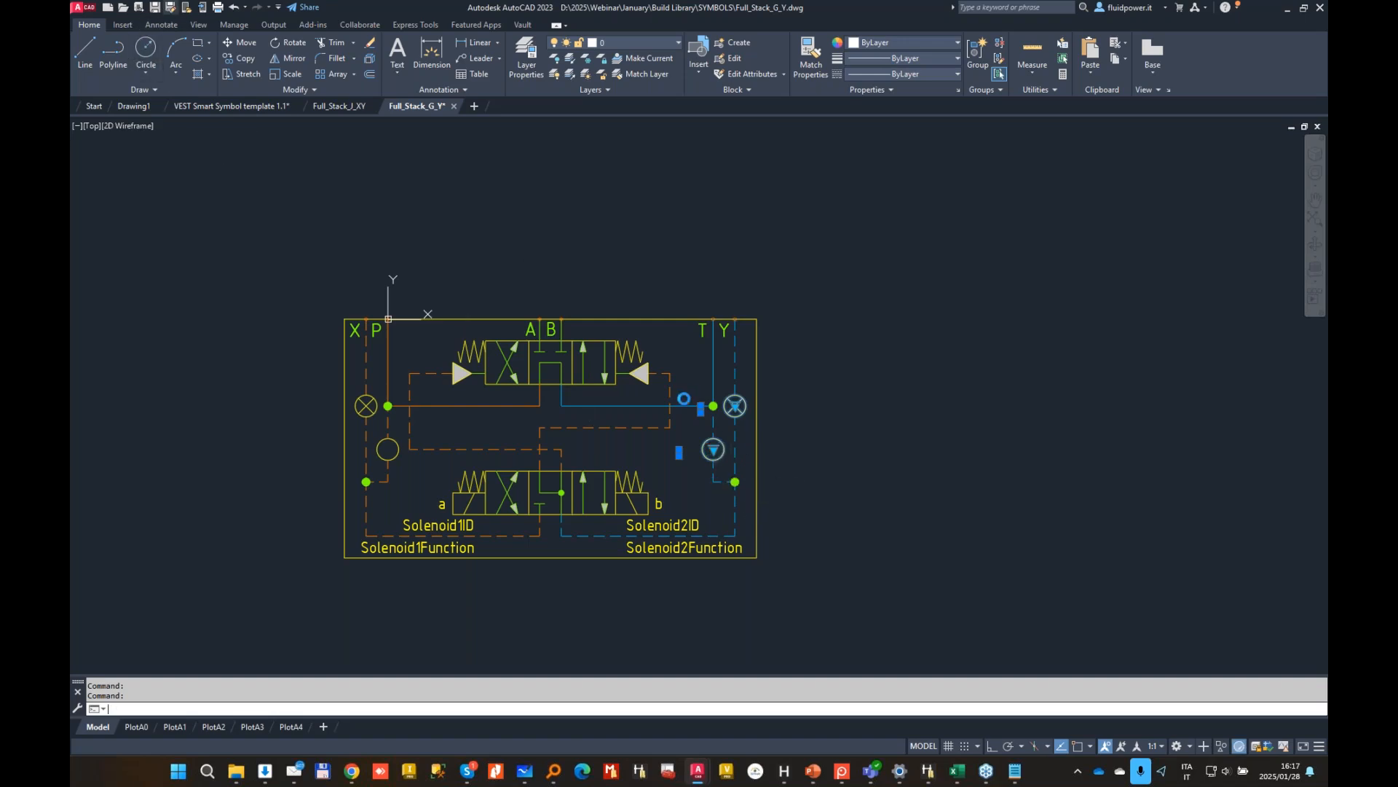
Step: Save the G symbol as a new drawing named Full_Stack_G.dwg in the SYMBOLS folder
{"action": "left_click", "coordinate": [154, 7]}
{"action": "left_click", "coordinate": [804, 571]}
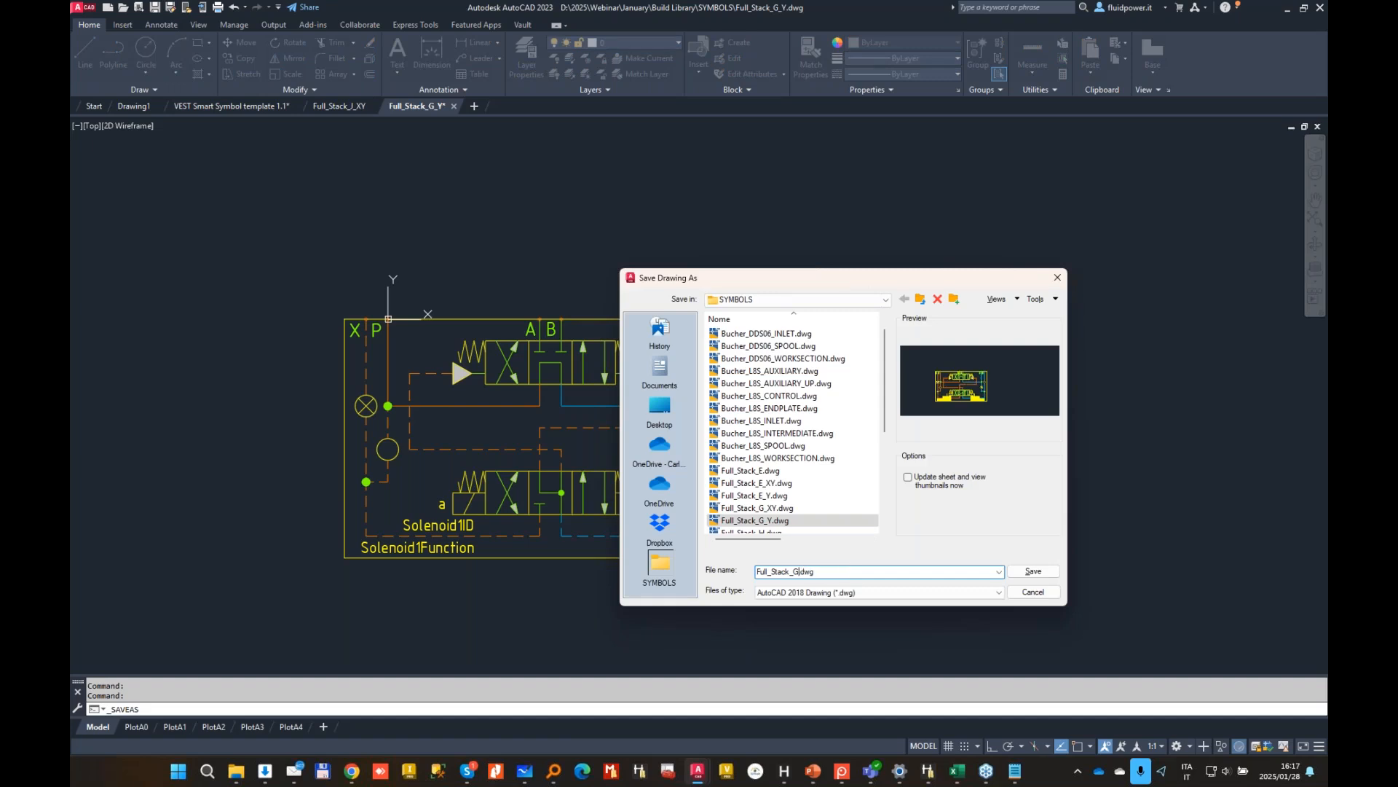
{"action": "key", "text": "Return"}
Step: In Full_Stack_G, set the X line orifice to Open and the orifice below port P to Plugged
{"action": "left_click", "coordinate": [366, 405]}
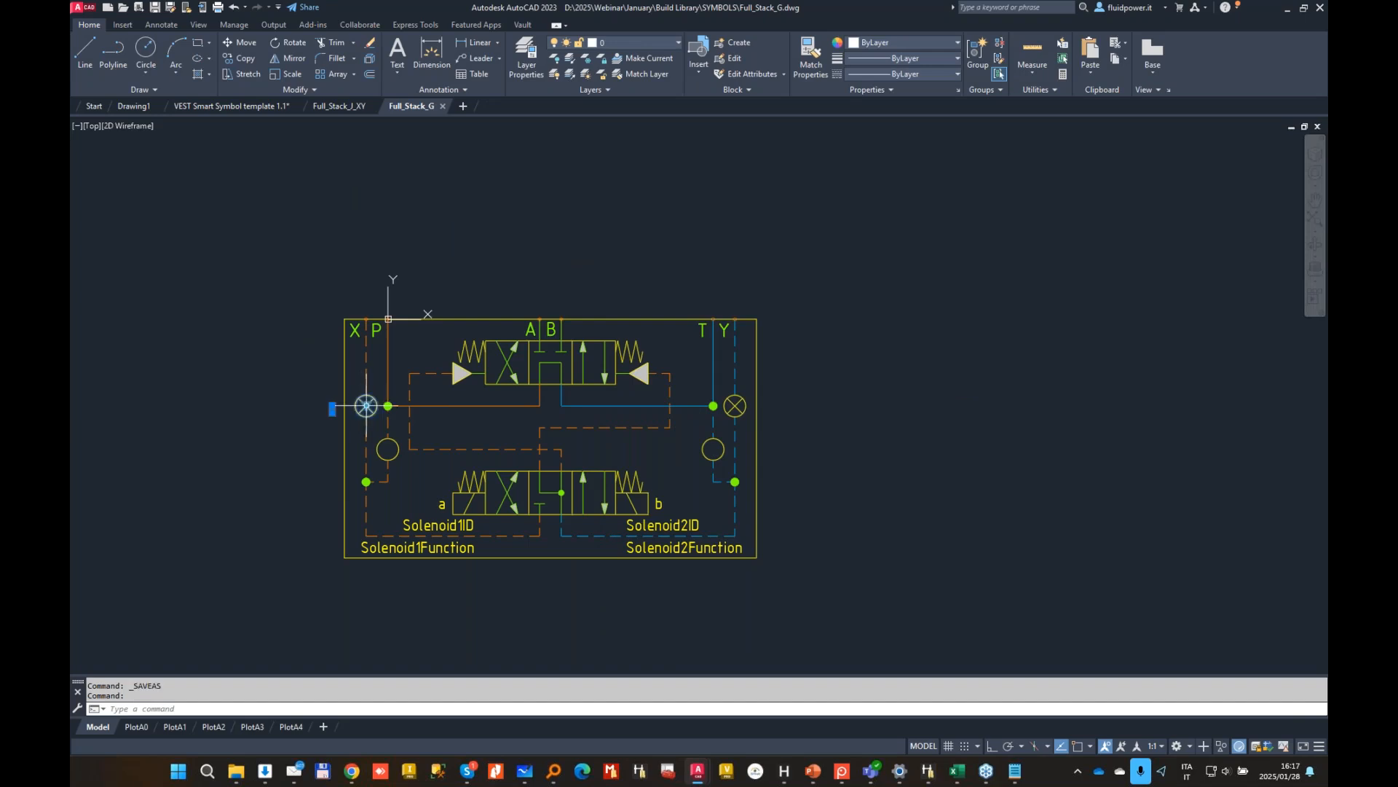
{"action": "left_click", "coordinate": [366, 405]}
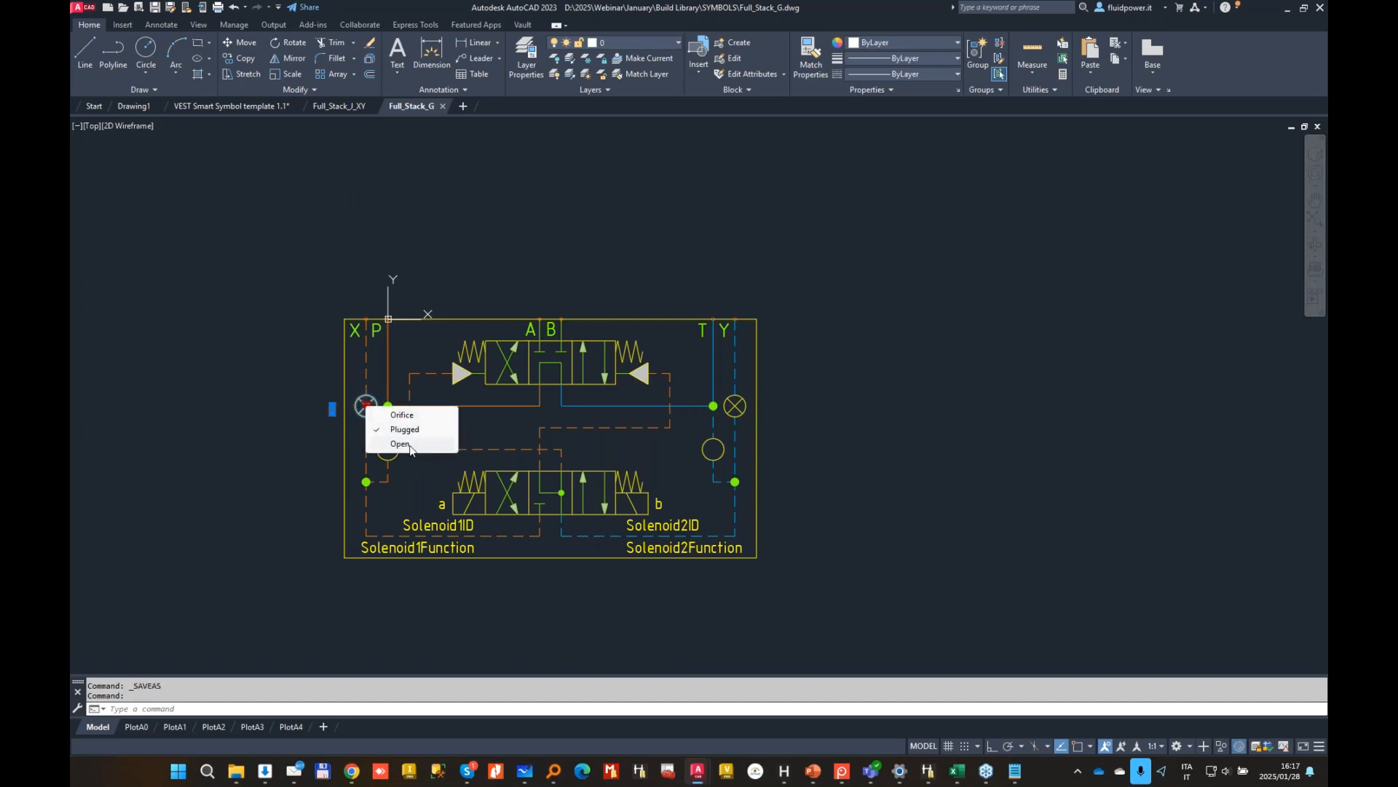
{"action": "left_click", "coordinate": [407, 415]}
{"action": "left_click", "coordinate": [388, 448]}
{"action": "left_click", "coordinate": [428, 472]}
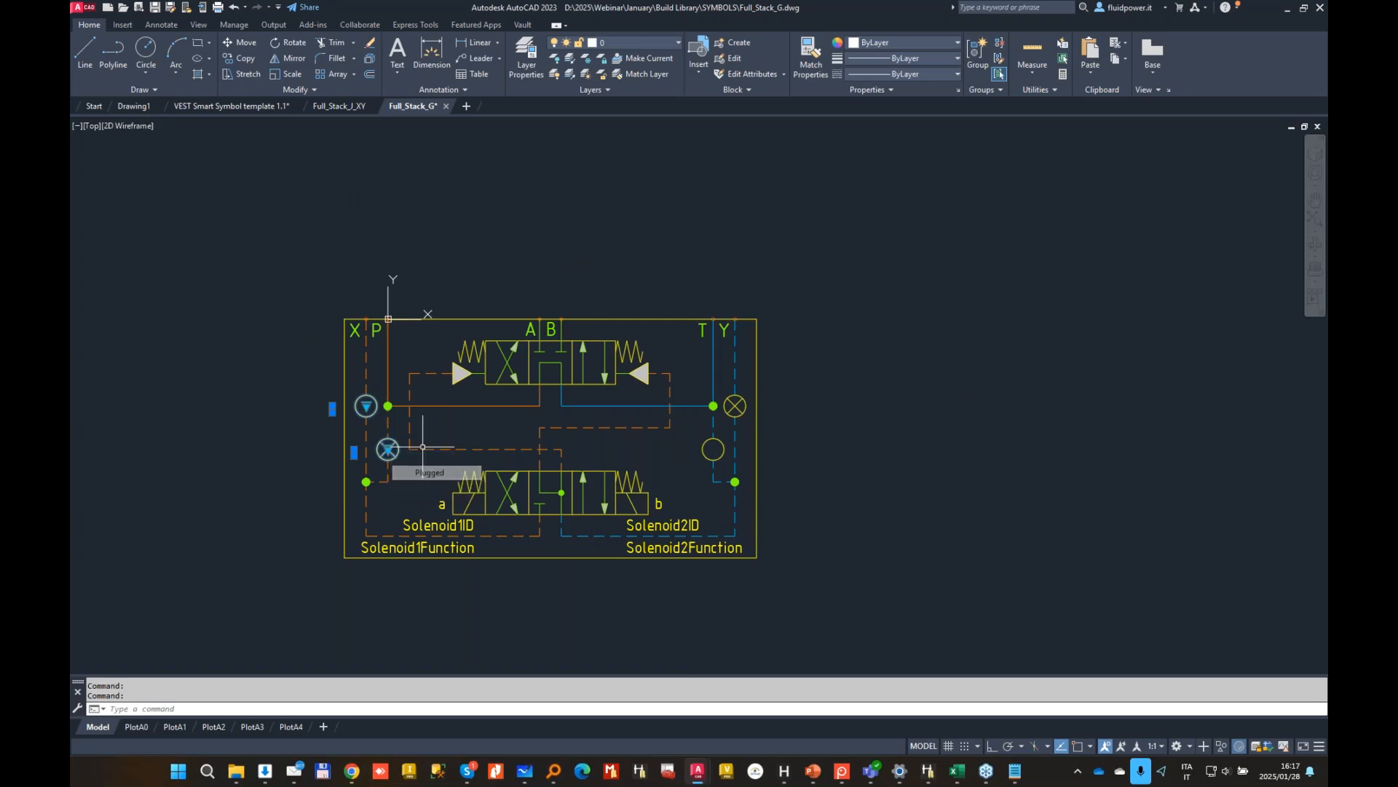
Step: Save the G symbol as a new drawing named Full_Stack_G_X.dwg and close it
{"action": "key", "text": "ctrl+shift+s"}
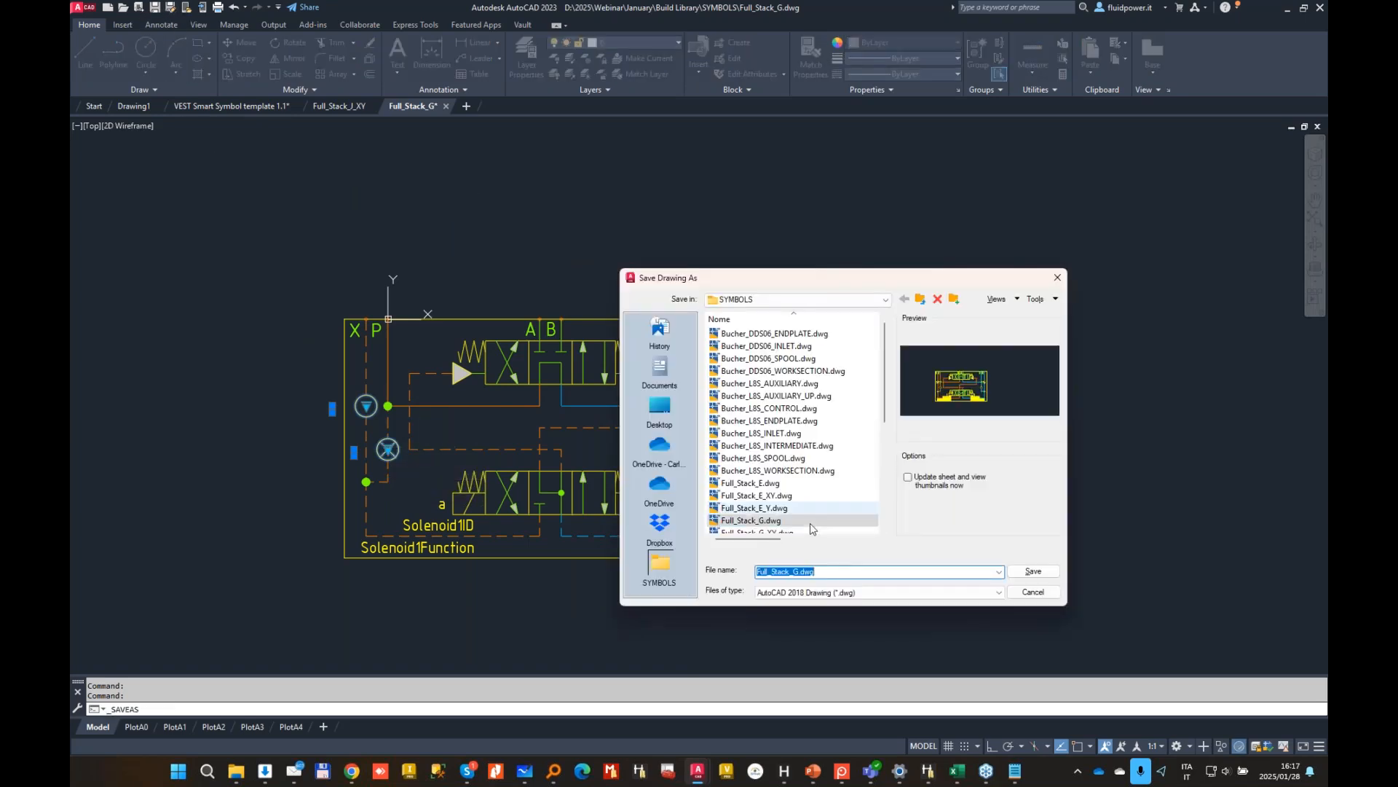
{"action": "key", "text": "Right"}
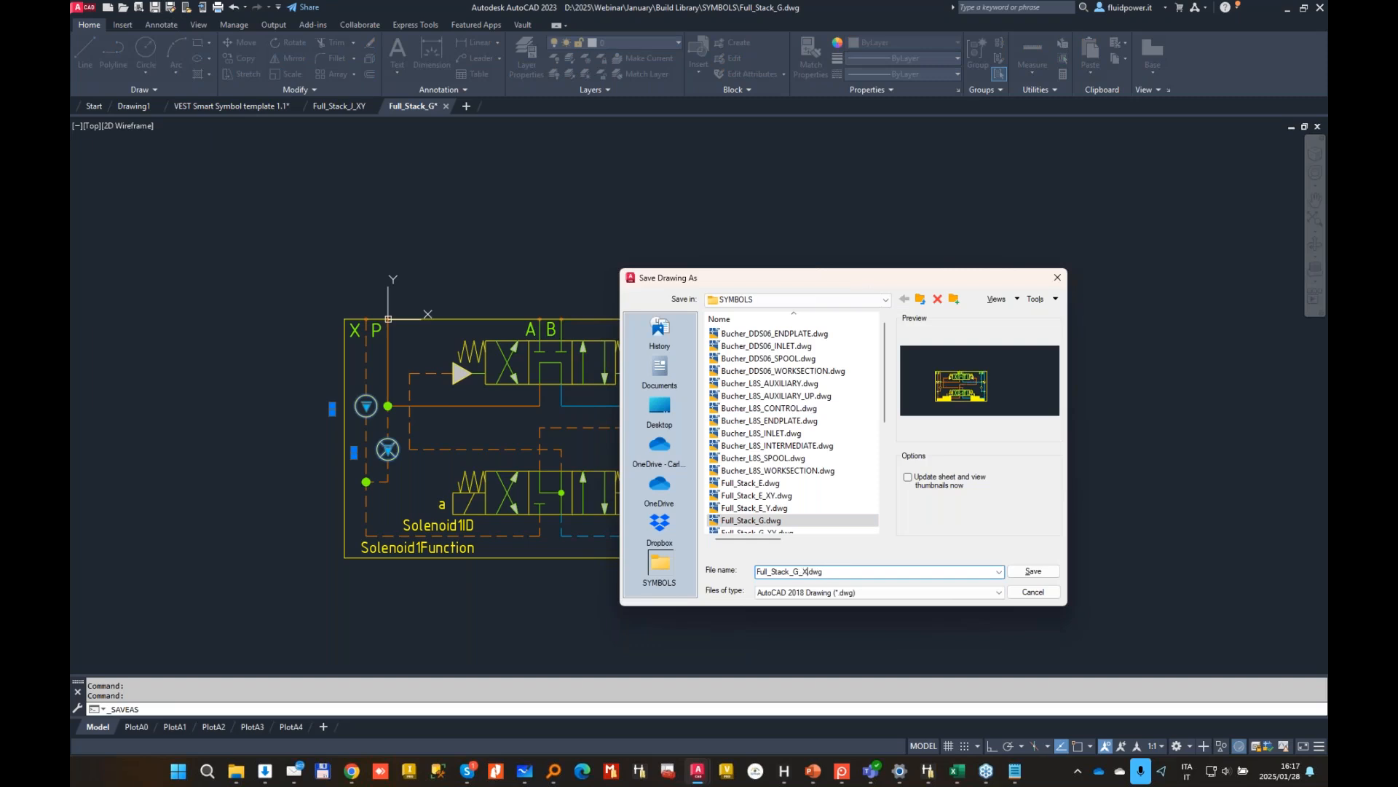
{"action": "key", "text": "Return"}
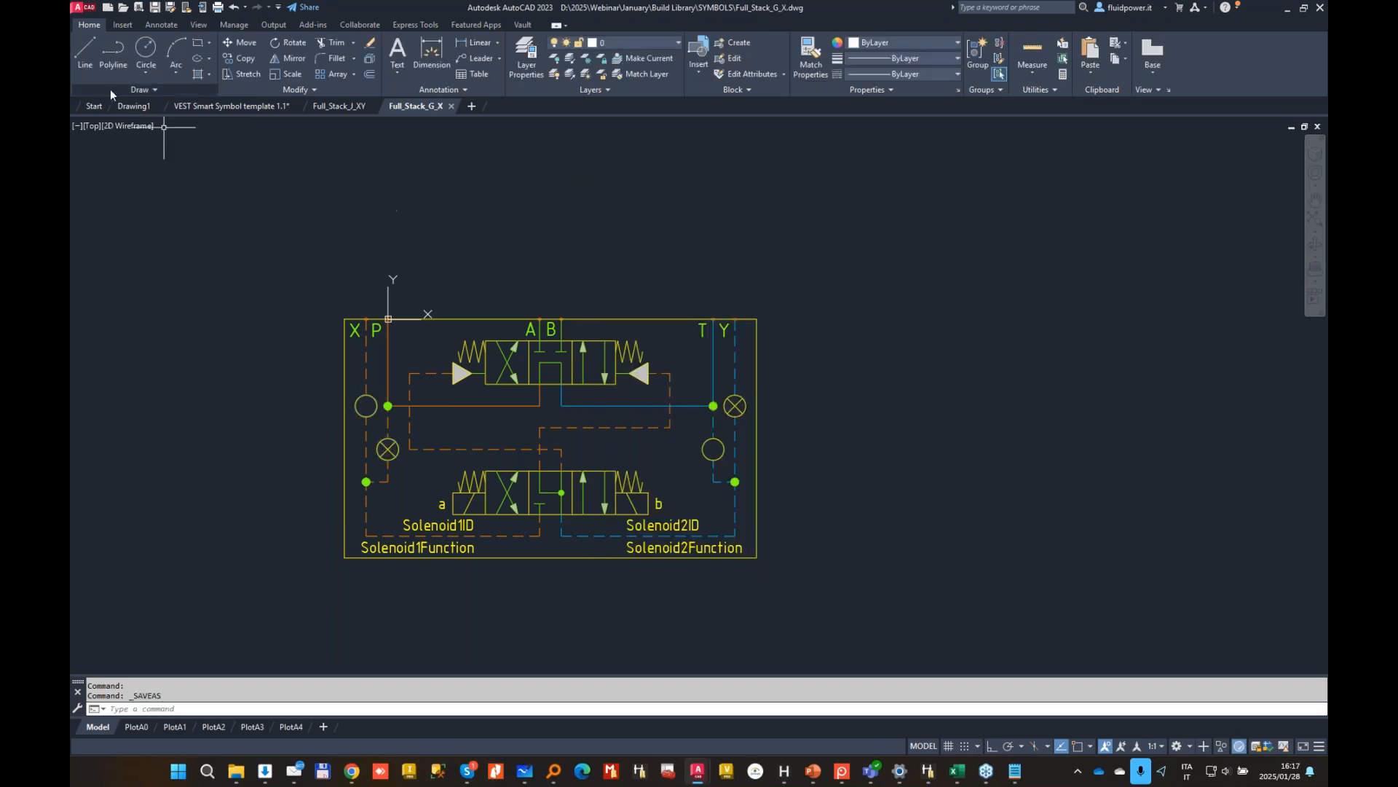
{"action": "left_click", "coordinate": [448, 107]}
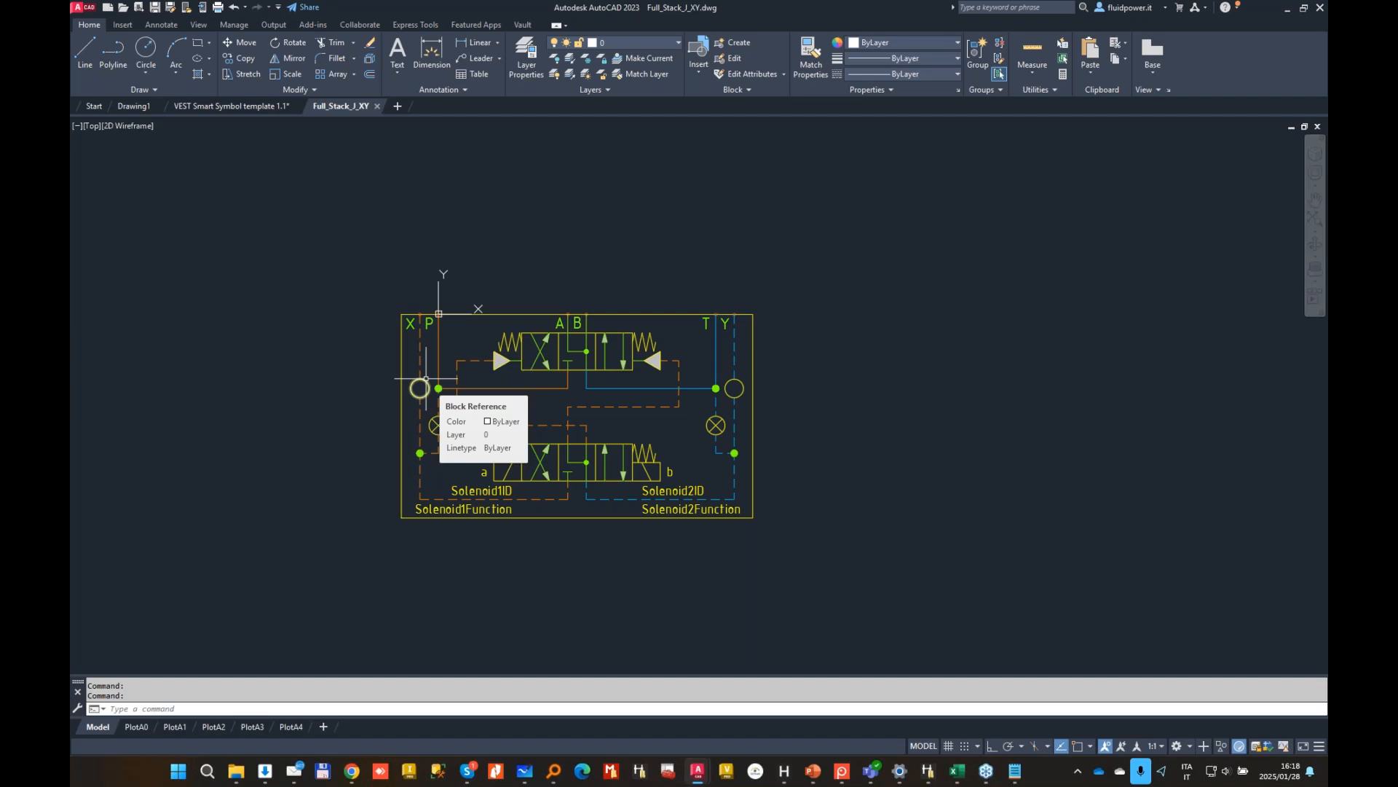
Step: In Full_Stack_J_XY, set the X line orifice to Plugged and the one below port P to Open, and clear the selection
{"action": "scroll", "coordinate": [426, 379], "scroll_direction": "up", "scroll_amount": 2}
{"action": "left_click", "coordinate": [428, 377]}
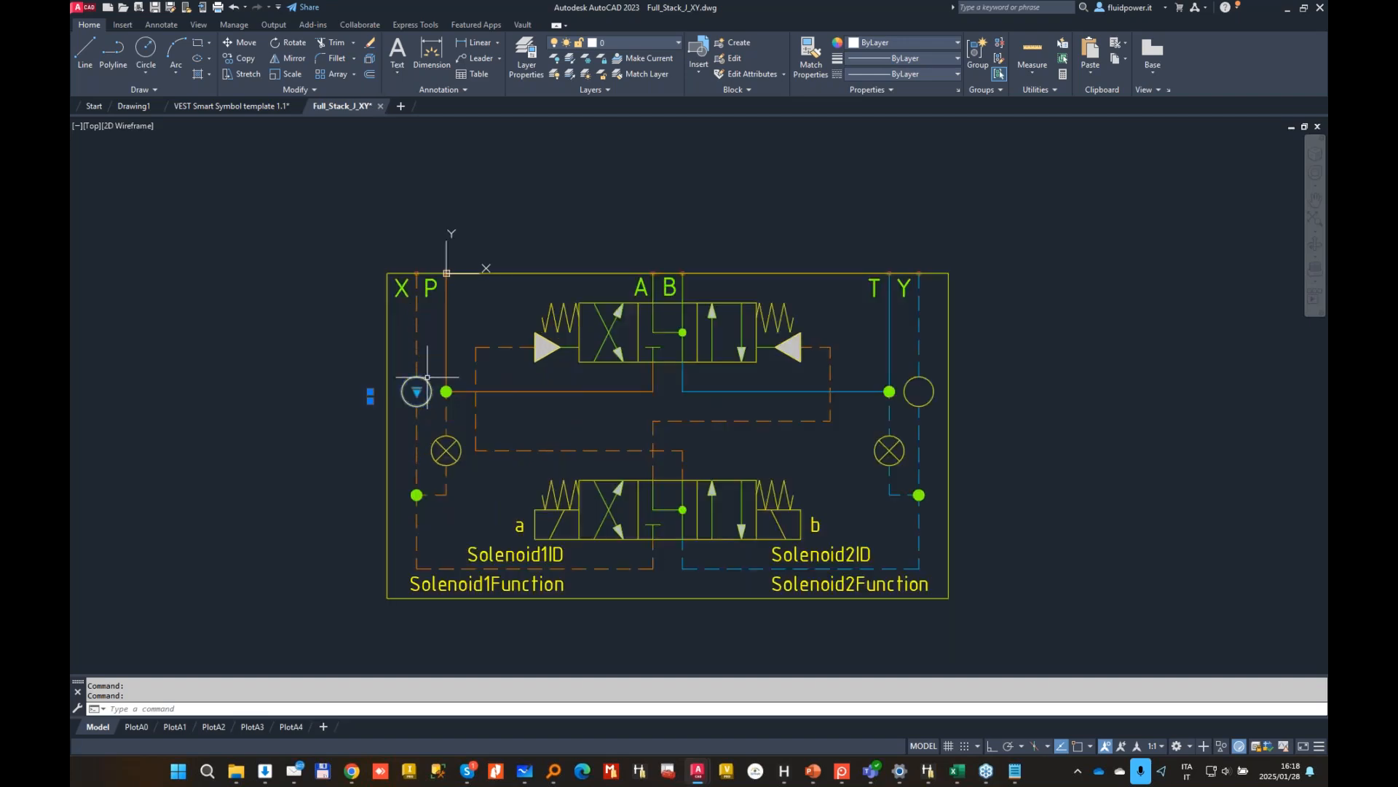
{"action": "left_click", "coordinate": [416, 392]}
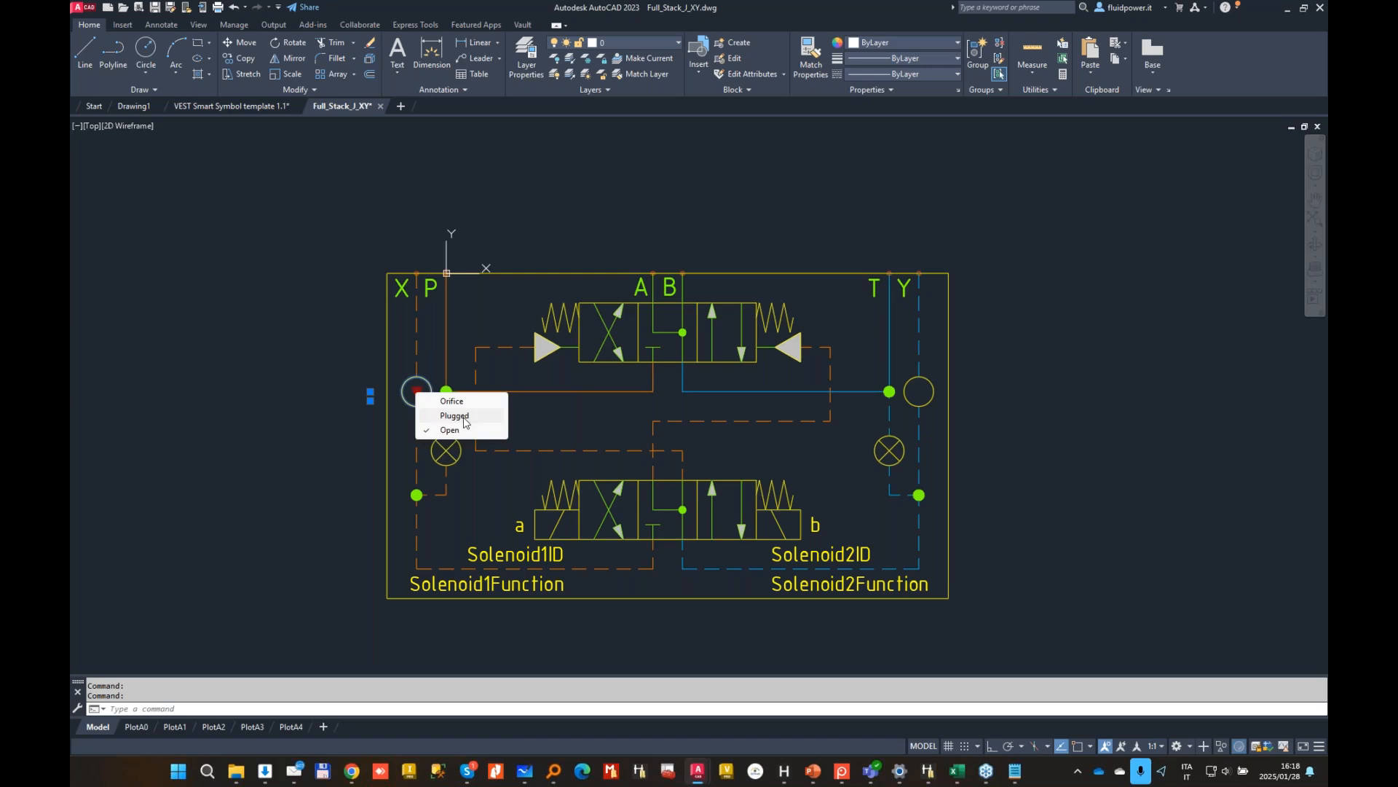
{"action": "left_click", "coordinate": [455, 415]}
{"action": "left_click", "coordinate": [445, 451]}
{"action": "left_click", "coordinate": [446, 449]}
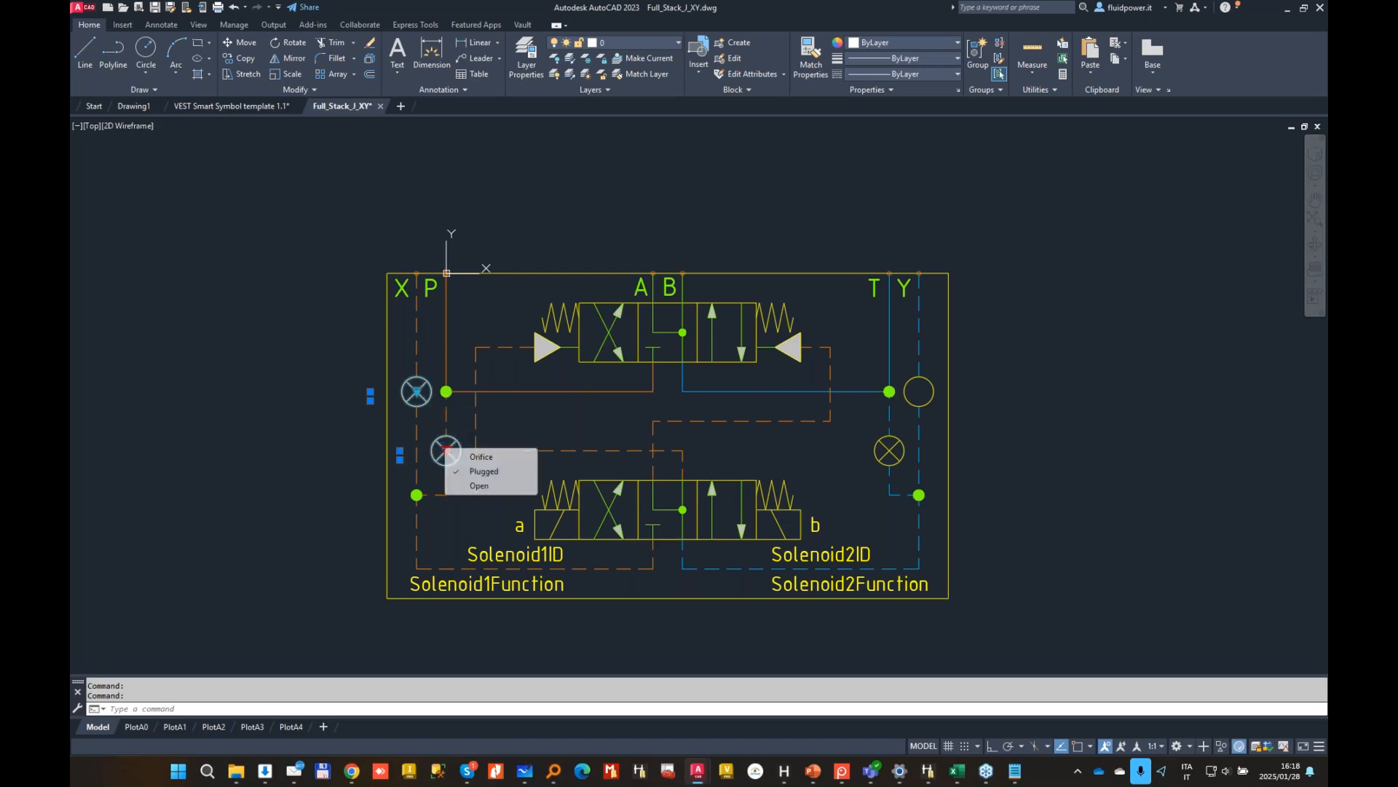
{"action": "left_click", "coordinate": [486, 492]}
{"action": "key", "text": "Escape"}
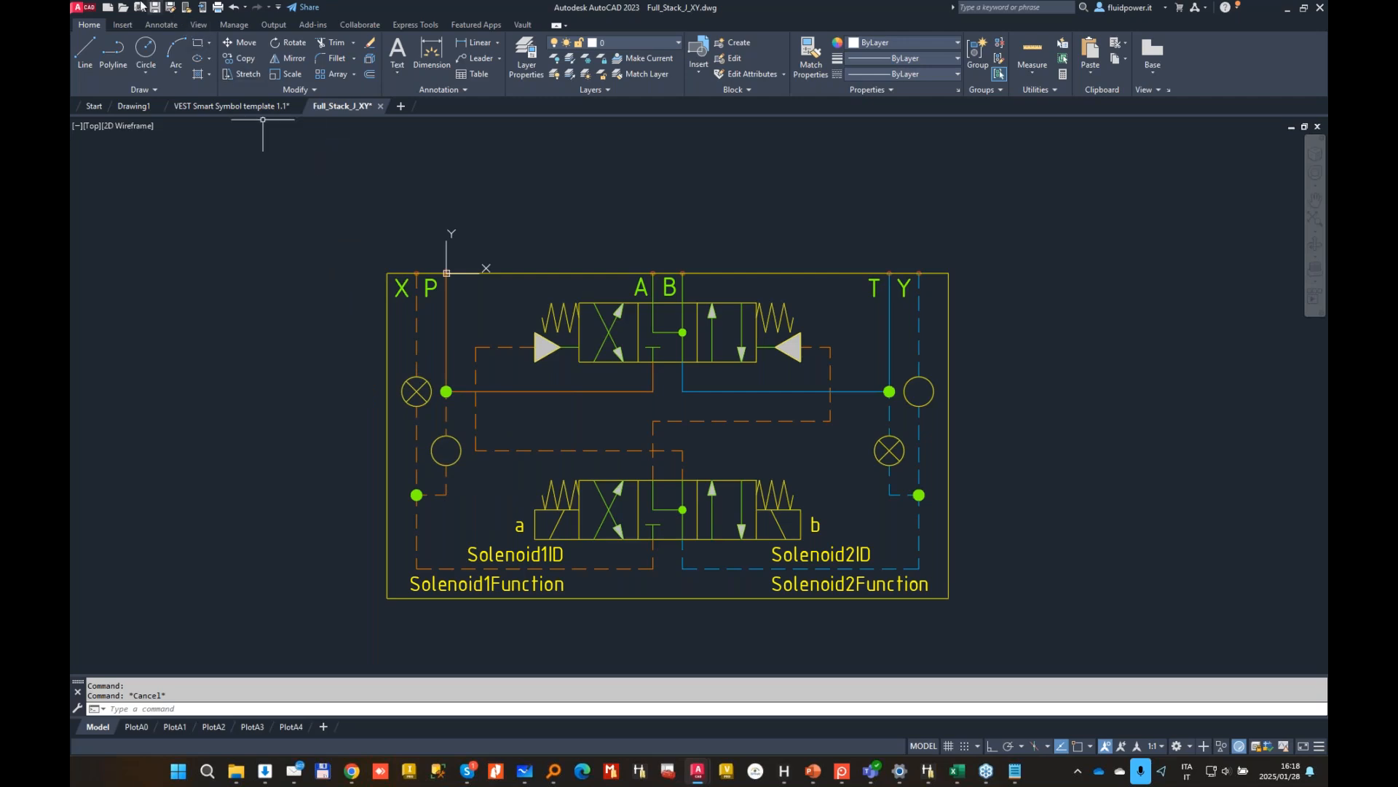
Step: Save the modified J symbol as a new drawing named Full_Stack_J_Y.dwg in the SYMBOLS folder
{"action": "left_click", "coordinate": [177, 8]}
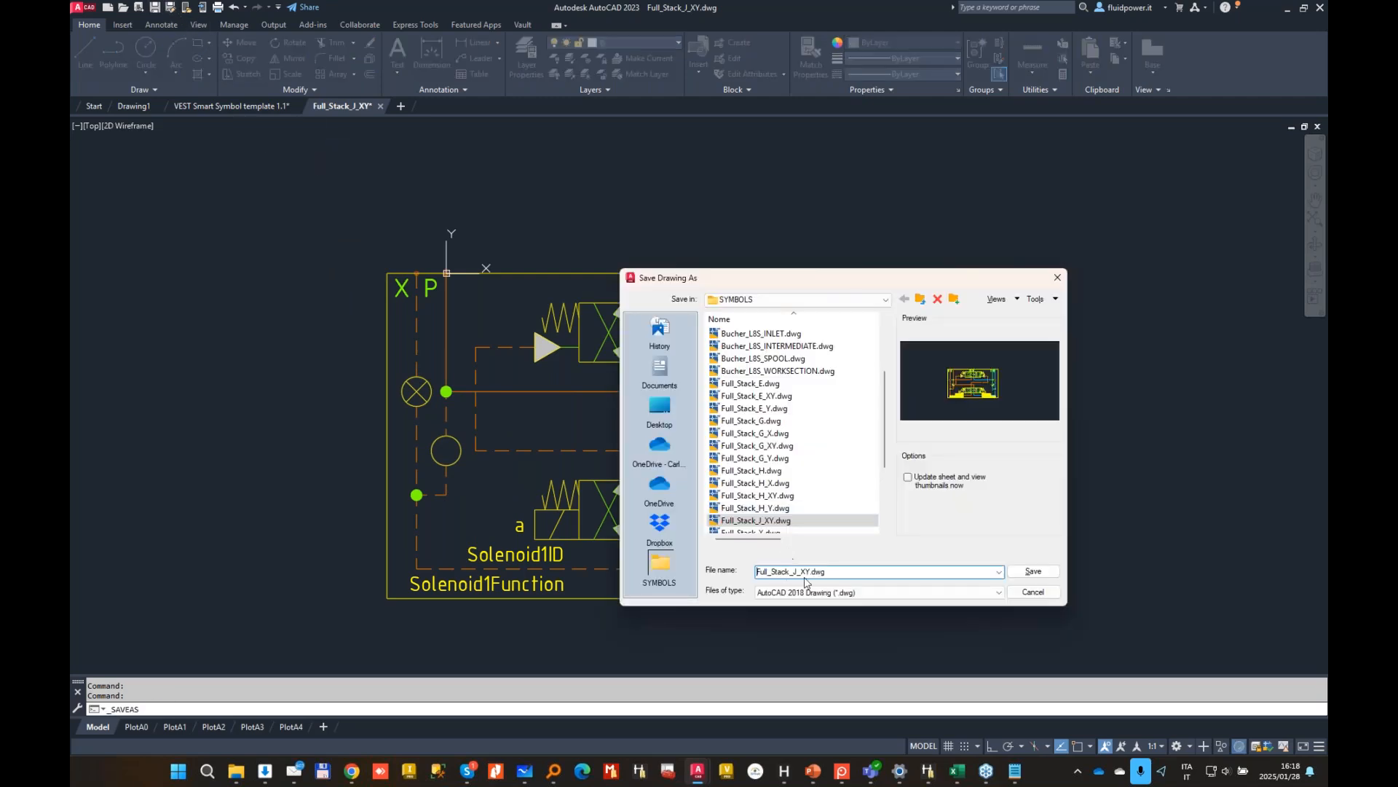
{"action": "key", "text": "BackSpace"}
{"action": "key", "text": "Return"}
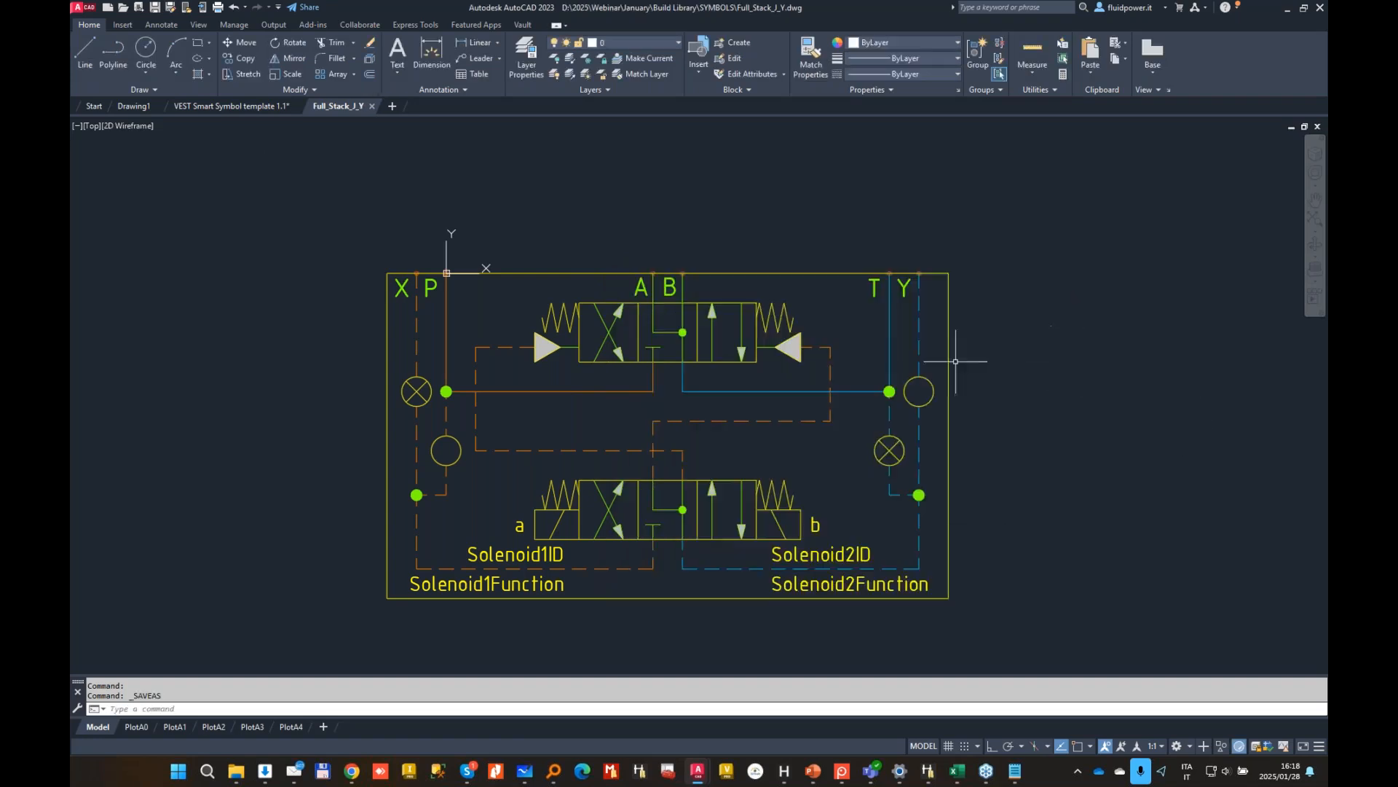
Step: In Full_Stack_J_Y, set the Y line orifice to Plugged and the orifice below port T to Open
{"action": "left_click", "coordinate": [924, 386]}
{"action": "left_click", "coordinate": [918, 393]}
{"action": "left_click", "coordinate": [960, 413]}
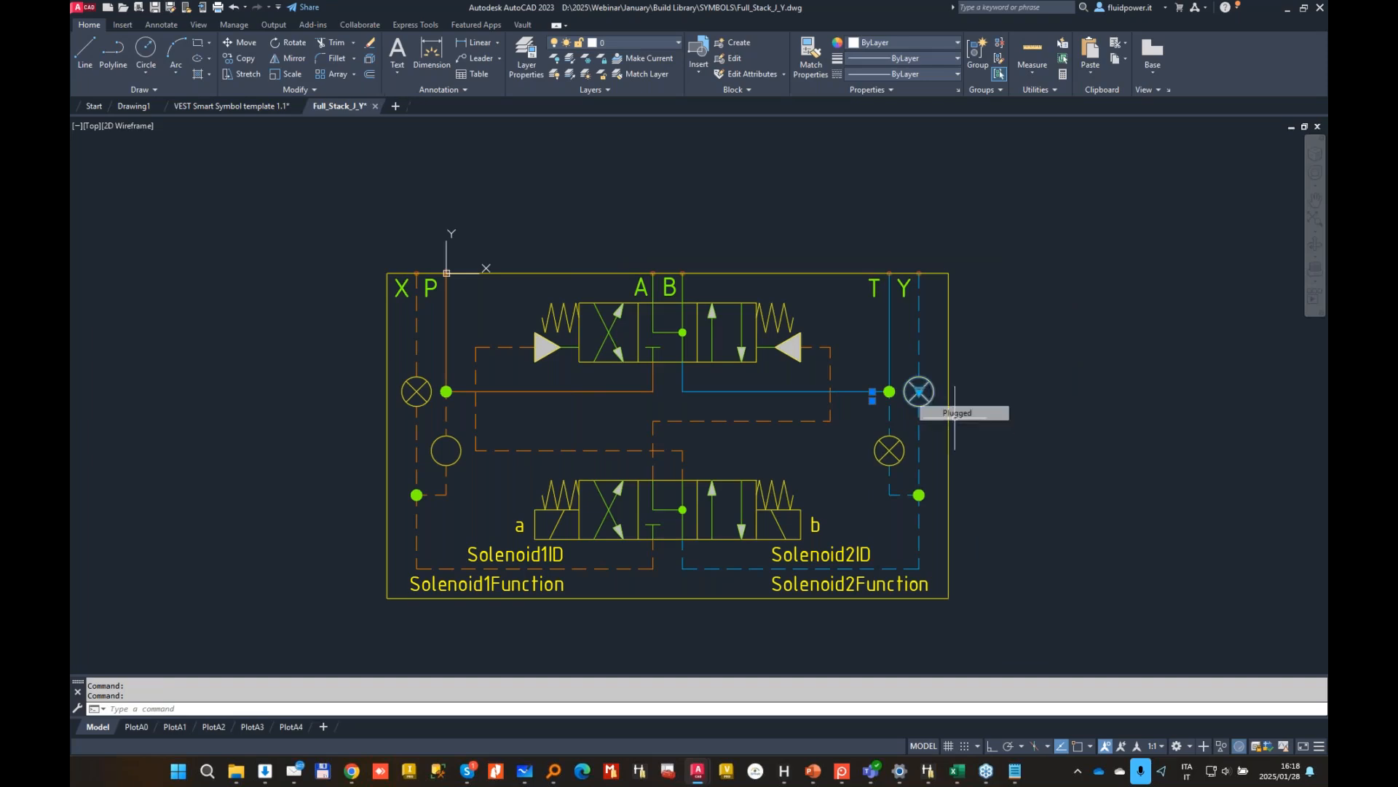
{"action": "left_click", "coordinate": [894, 445]}
{"action": "left_click", "coordinate": [889, 451]}
{"action": "left_click", "coordinate": [938, 492]}
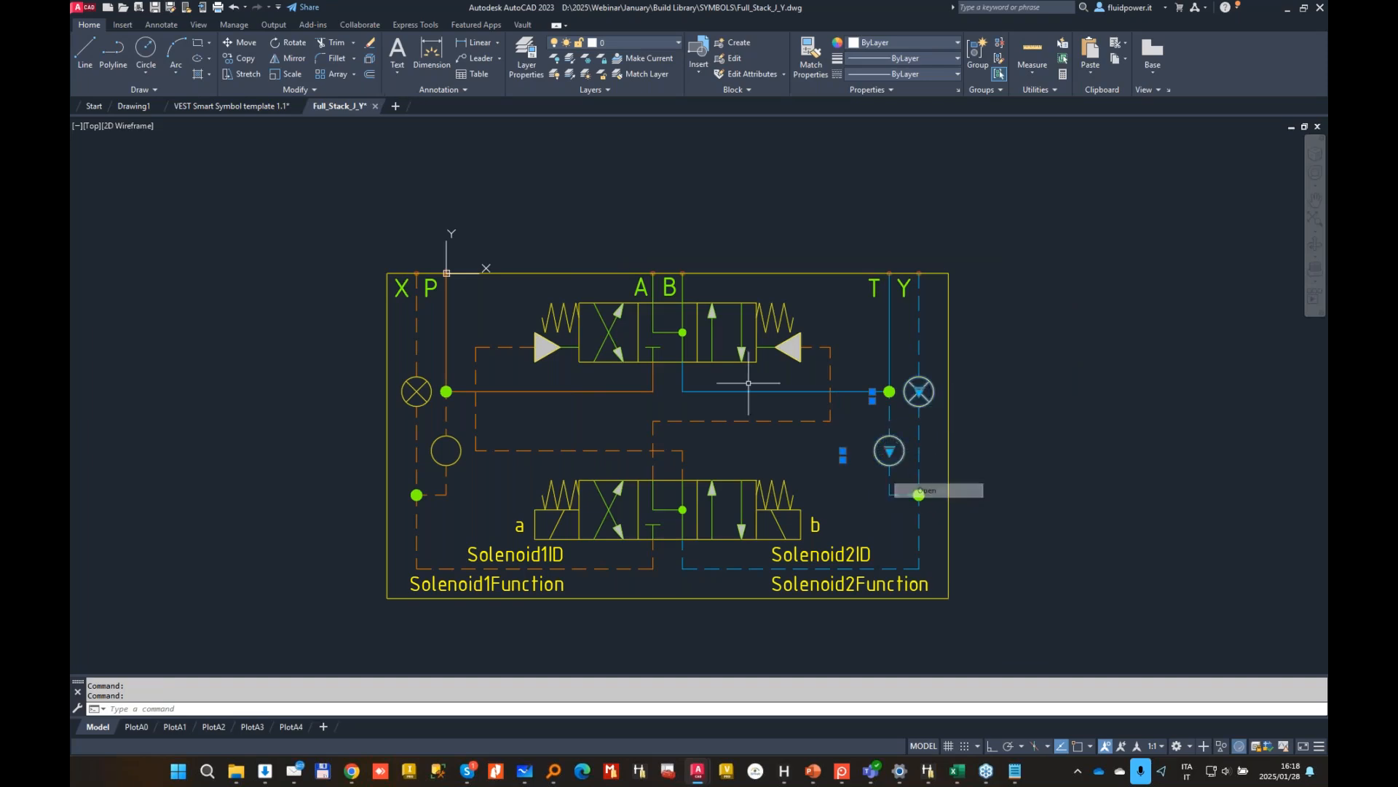
Step: Save the drawing under the new name Full_Stack_J.dwg in the SYMBOLS folder
{"action": "key", "text": "ctrl+shift+s"}
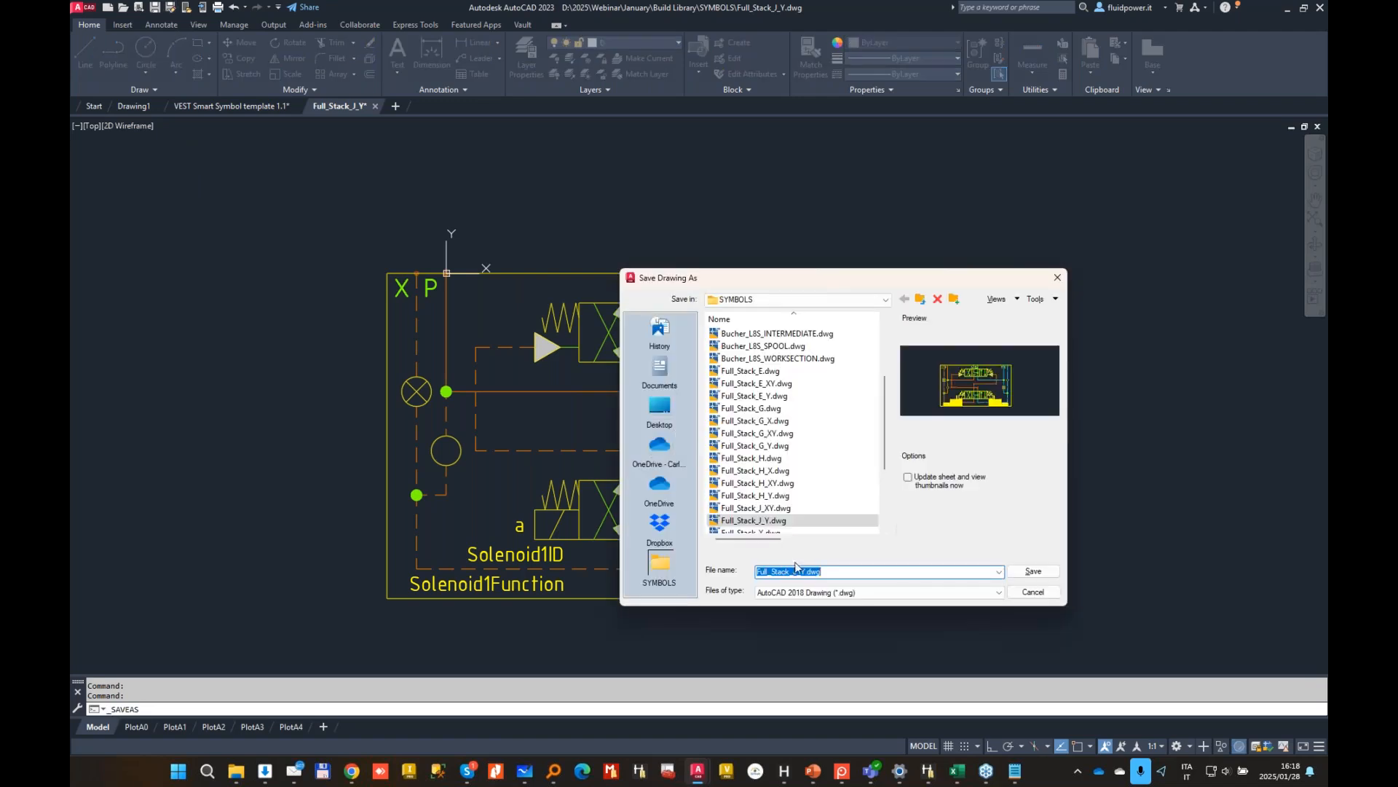
{"action": "left_click", "coordinate": [807, 571]}
{"action": "key", "text": "BackSpace"}
{"action": "key", "text": "BackSpace"}
{"action": "left_click", "coordinate": [1034, 571]}
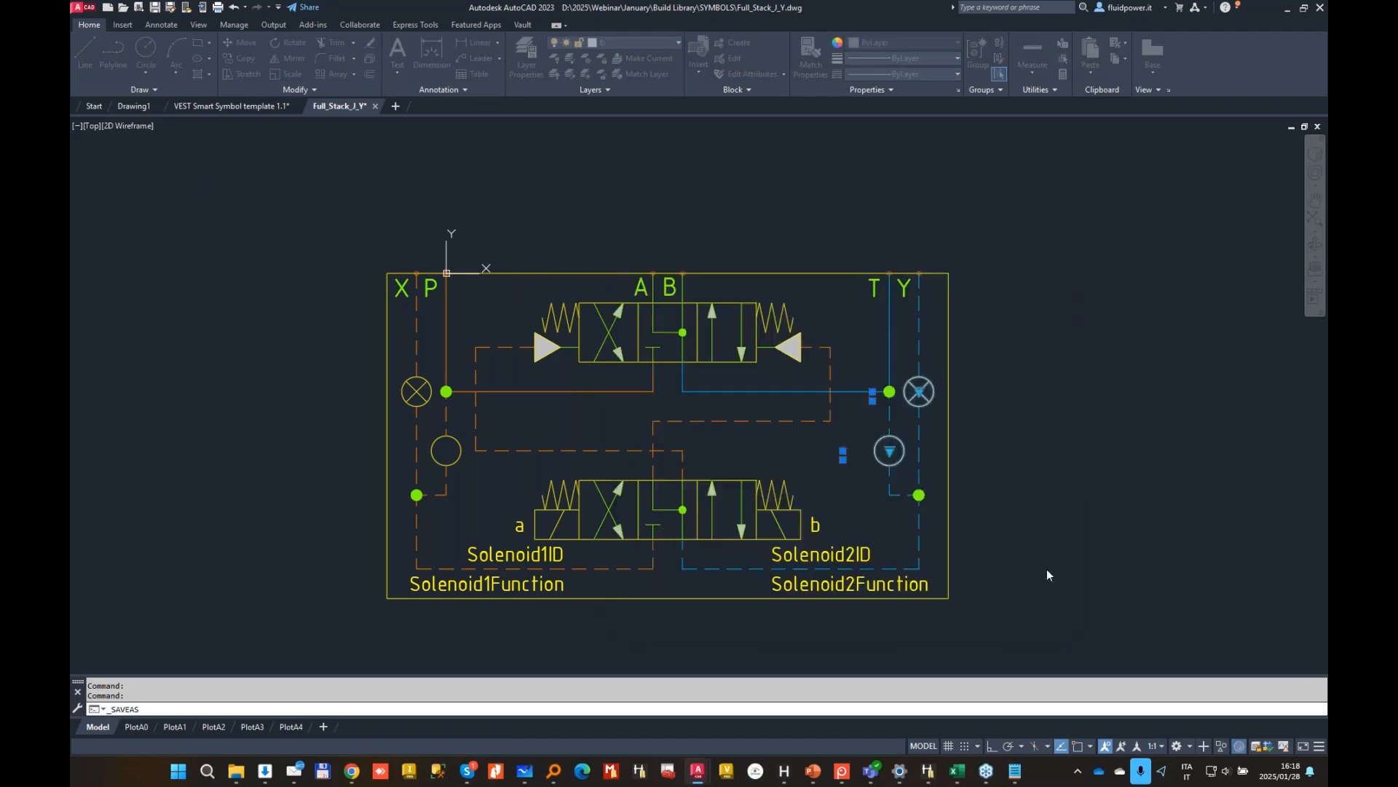
{"action": "left_click", "coordinate": [416, 391]}
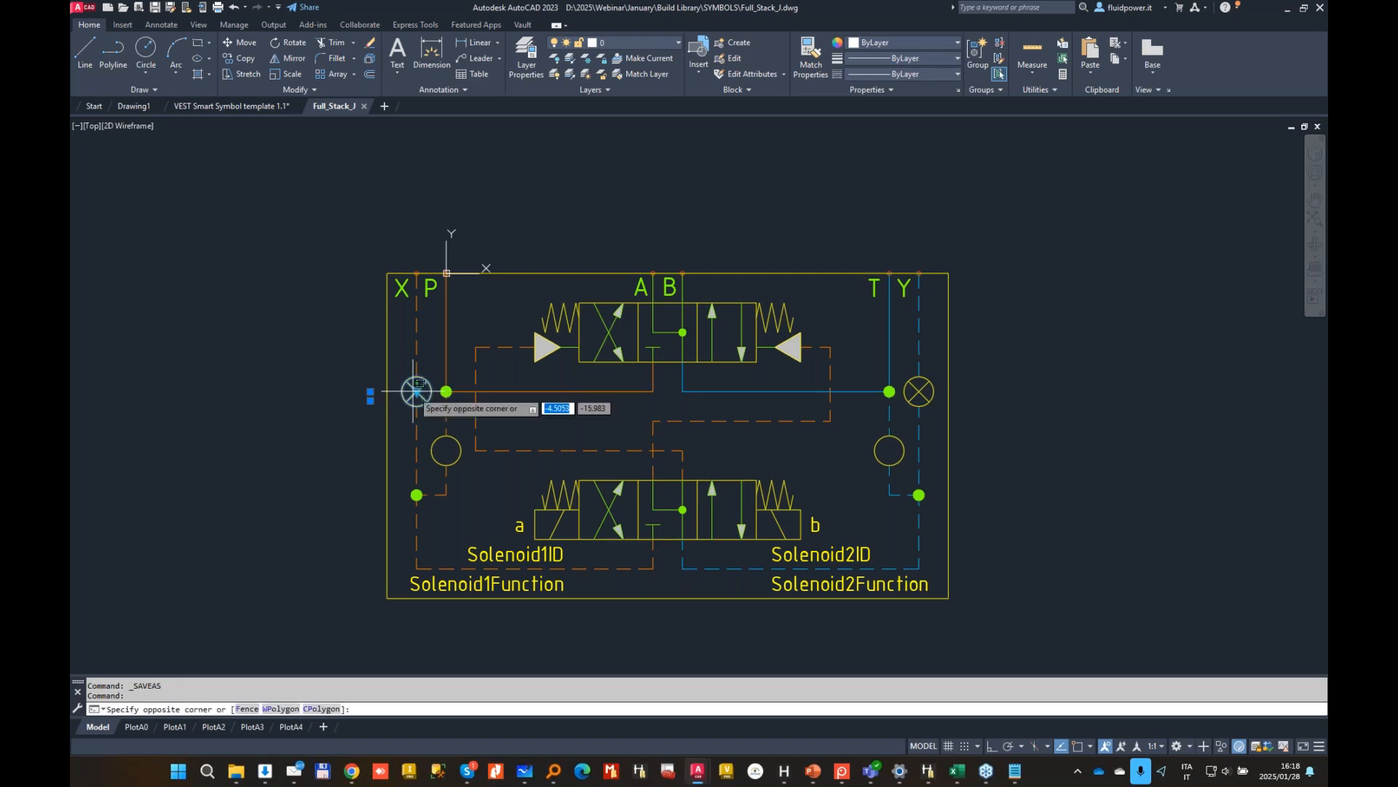
{"action": "double_click", "coordinate": [421, 394]}
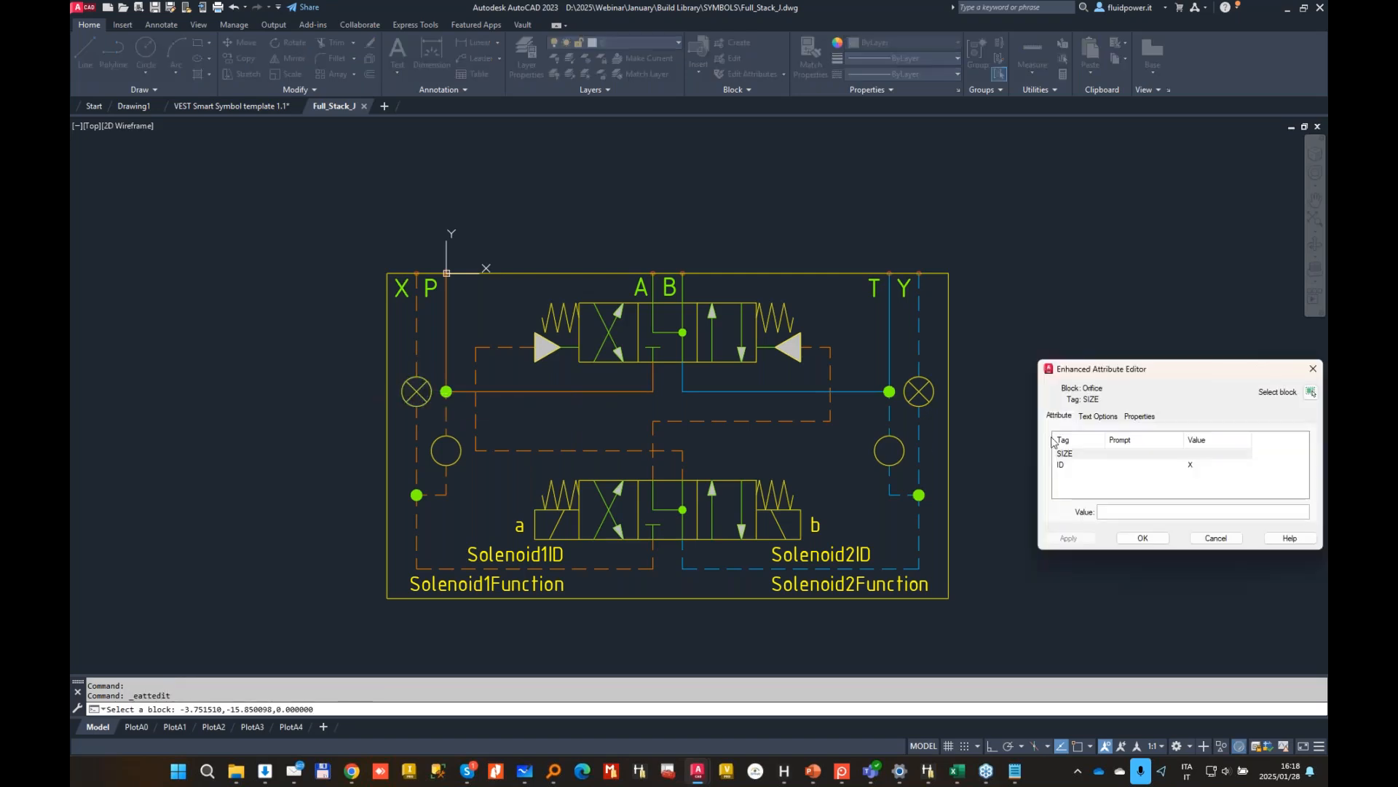
{"action": "key", "text": "Escape"}
Step: Set the orifice on the X line to Open and the orifice below the P line to Plugged
{"action": "left_click", "coordinate": [416, 391]}
{"action": "left_click", "coordinate": [416, 391]}
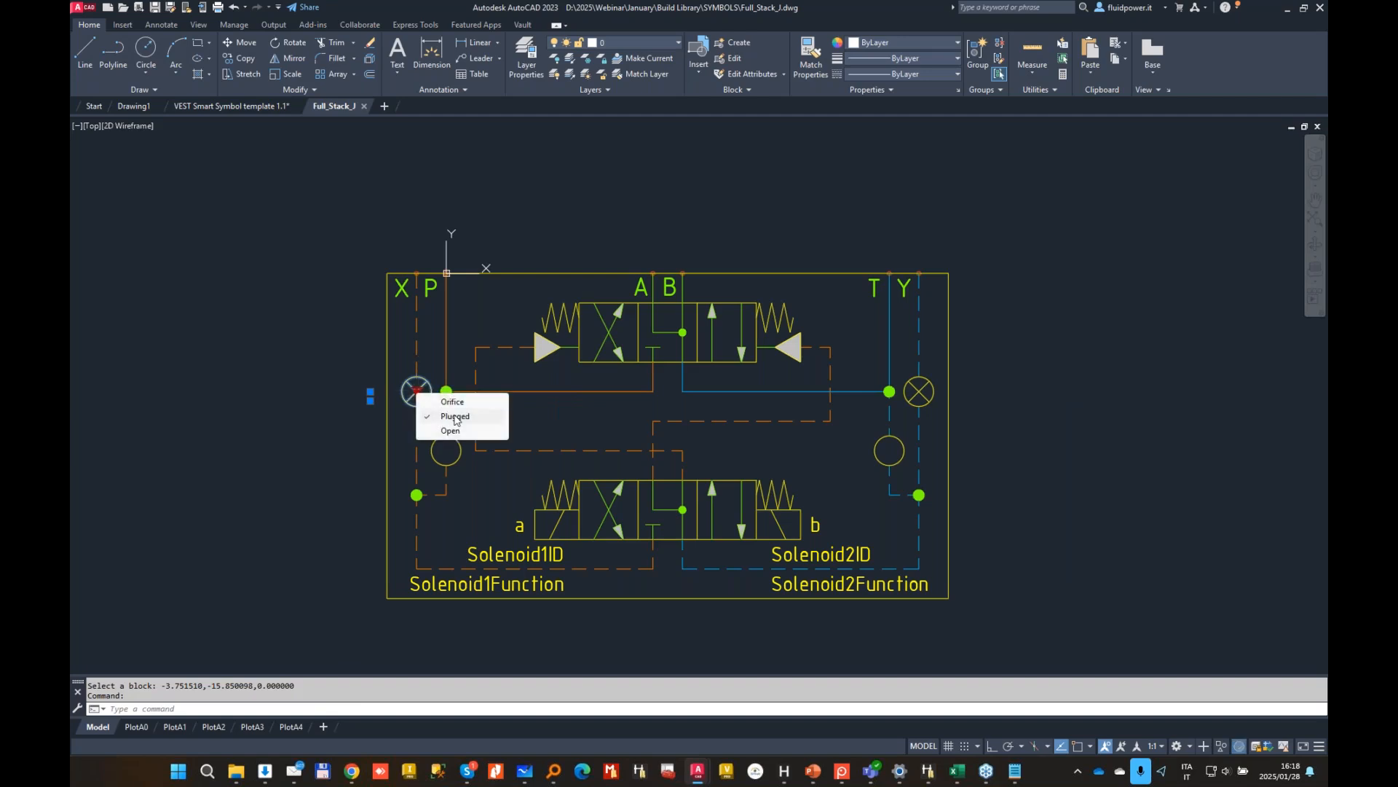
{"action": "left_click", "coordinate": [457, 429]}
{"action": "left_click", "coordinate": [459, 442]}
{"action": "left_click", "coordinate": [446, 450]}
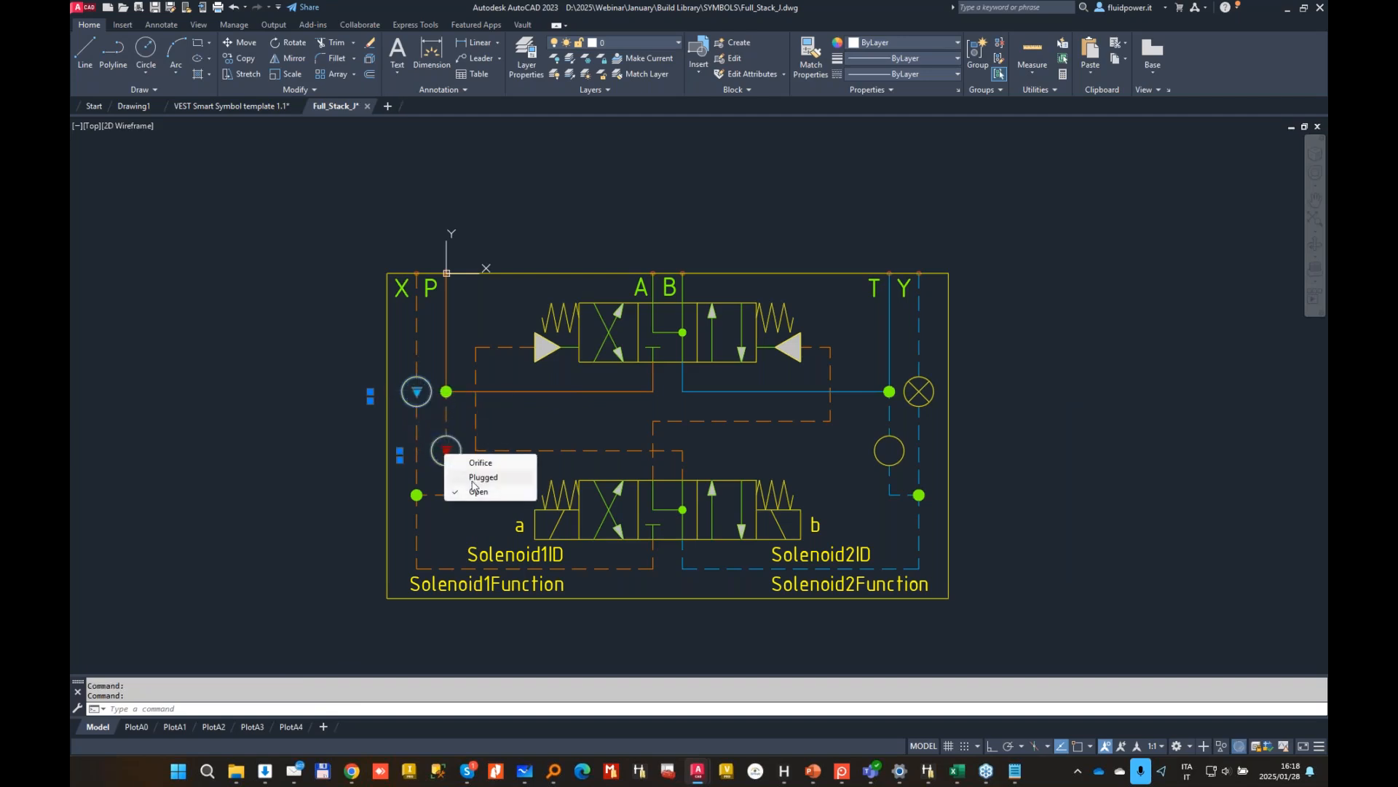
{"action": "left_click", "coordinate": [477, 487]}
{"action": "key", "text": "Escape"}
Step: Save the modified drawing as Full_Stack_J_X.dwg in the SYMBOLS folder
{"action": "left_click", "coordinate": [170, 8]}
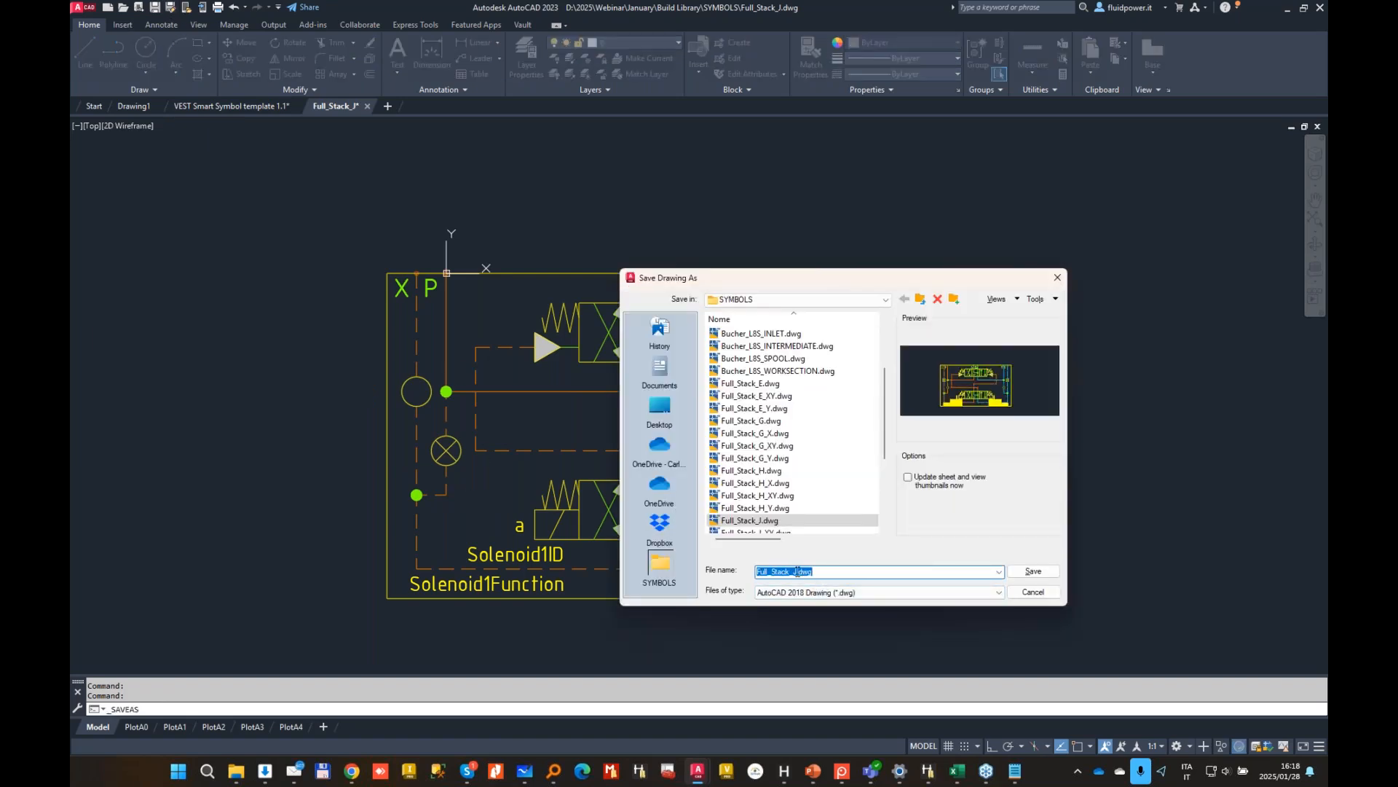
{"action": "left_click", "coordinate": [798, 571]}
{"action": "type", "text": "_X"}
{"action": "key", "text": "Return"}
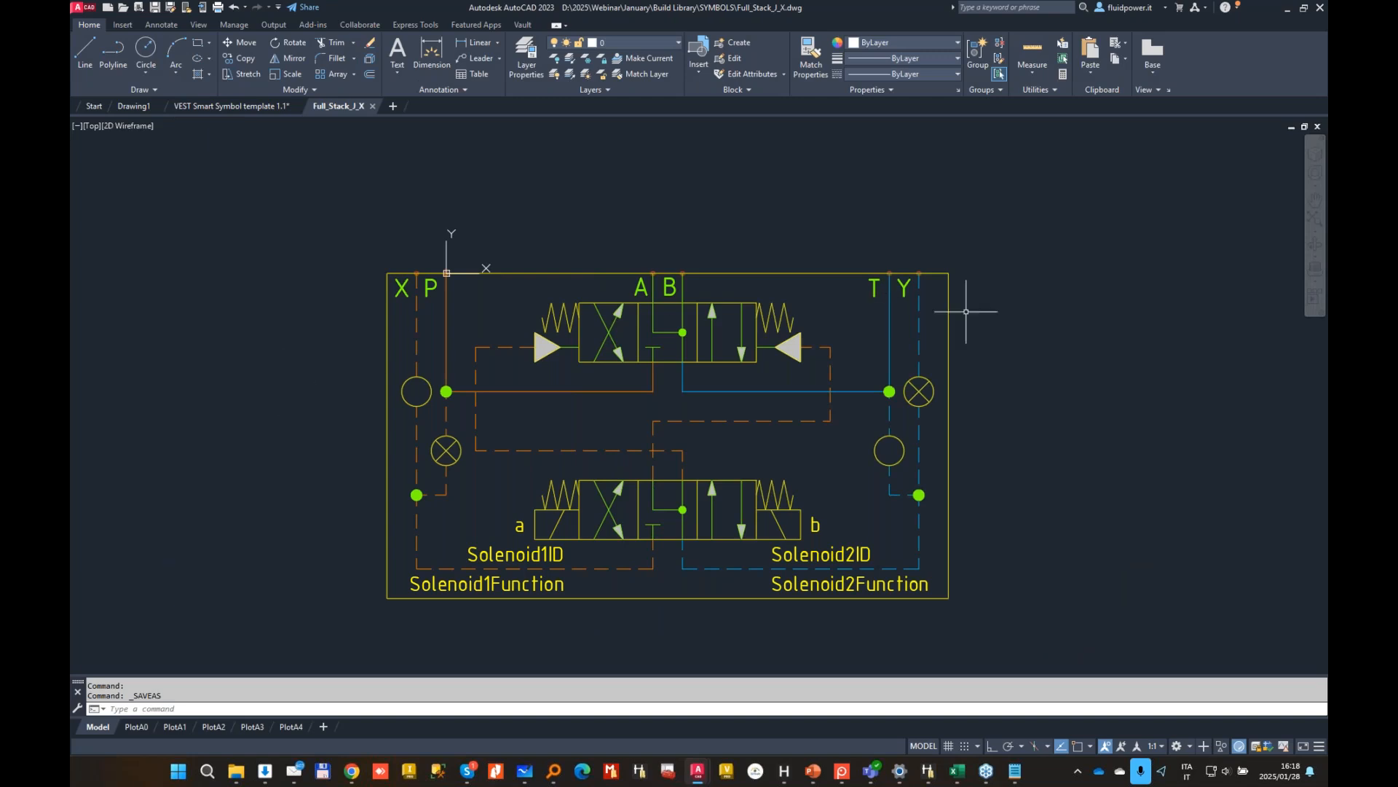
Step: Save the changes to the Full_Stack_J_X drawing and close it
{"action": "key", "text": "Escape"}
{"action": "key", "text": "Escape"}
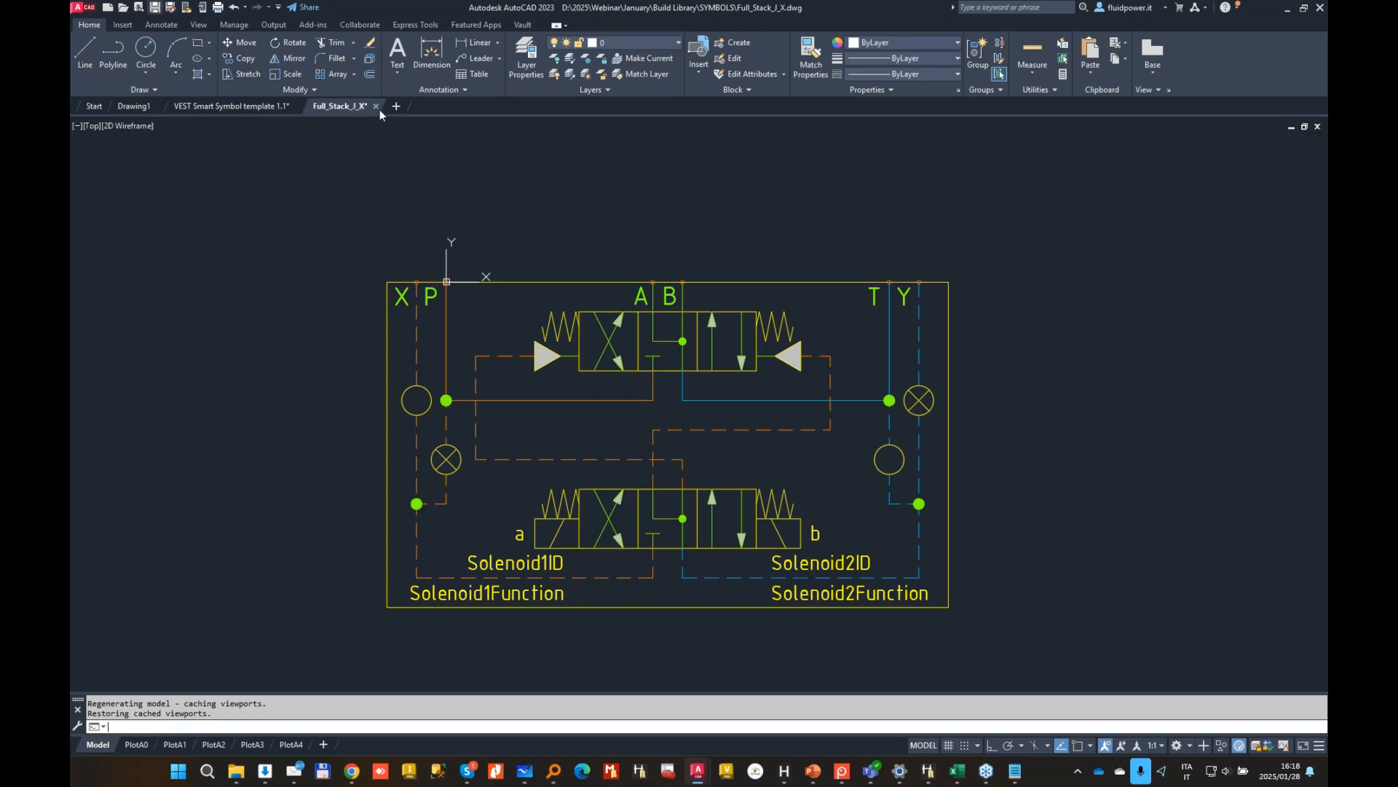
{"action": "key", "text": "ctrl+s"}
{"action": "mouse_move", "coordinate": [375, 107]}
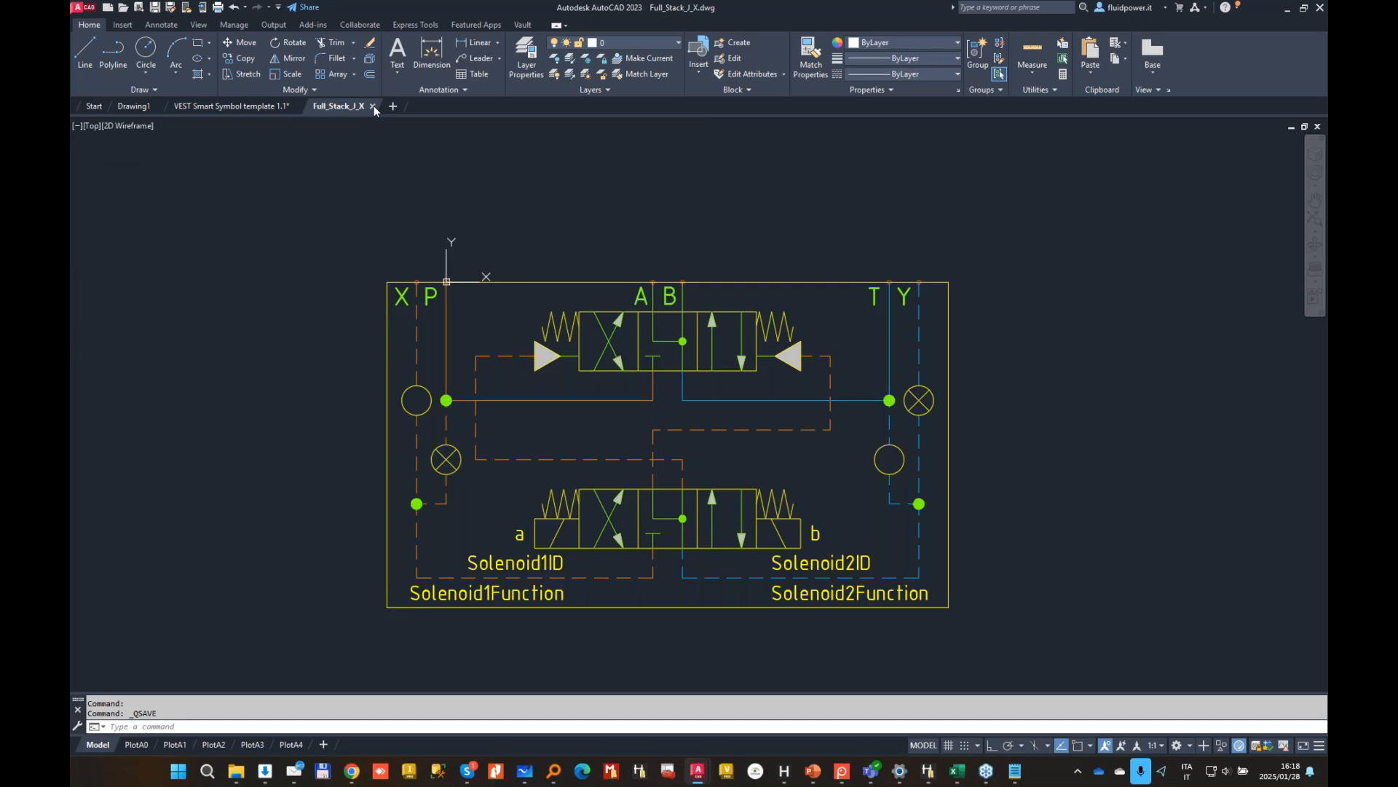
{"action": "left_click", "coordinate": [374, 107]}
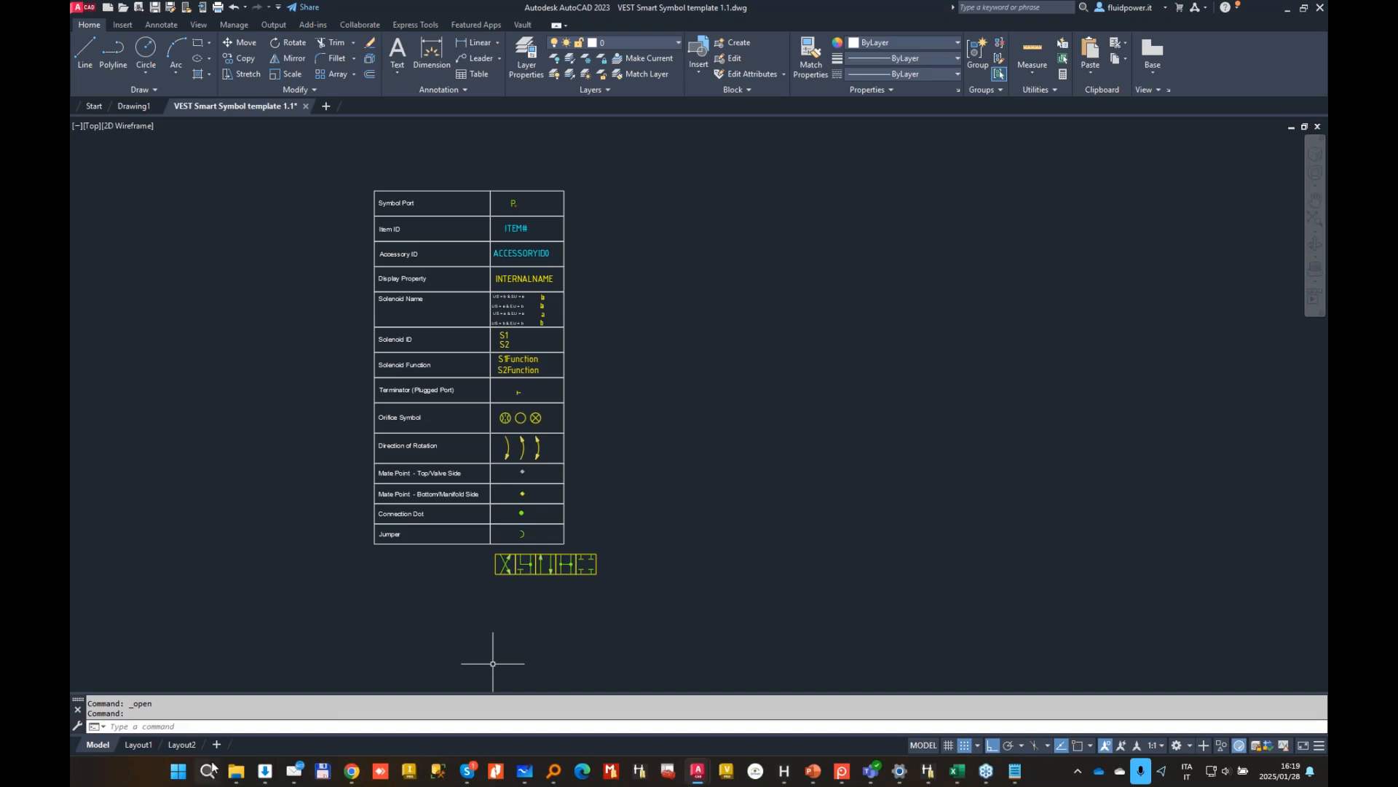
Step: Switch to the SYMBOLS folder in File Explorer and sort its files by last modified date
{"action": "mouse_move", "coordinate": [236, 772]}
{"action": "left_click", "coordinate": [250, 705]}
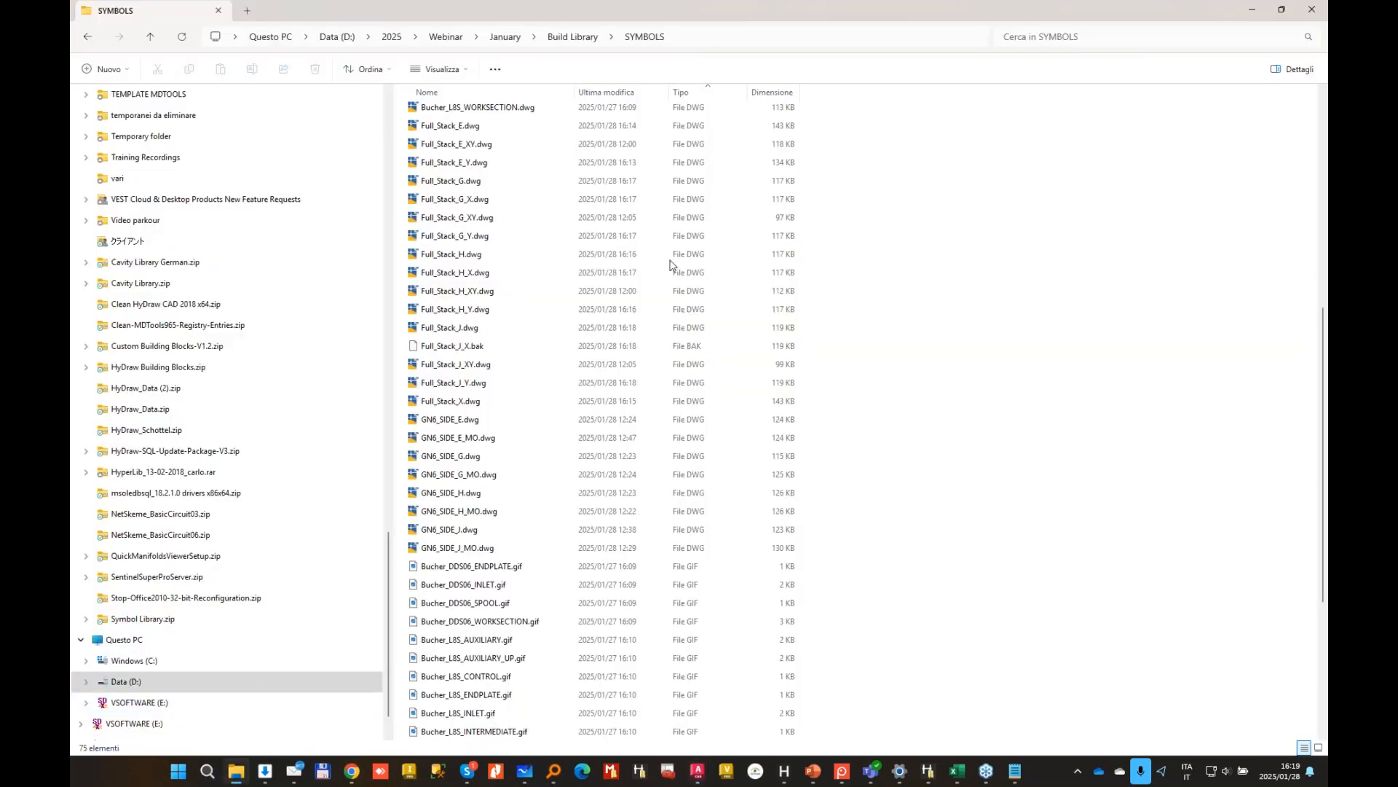
{"action": "left_click", "coordinate": [630, 97]}
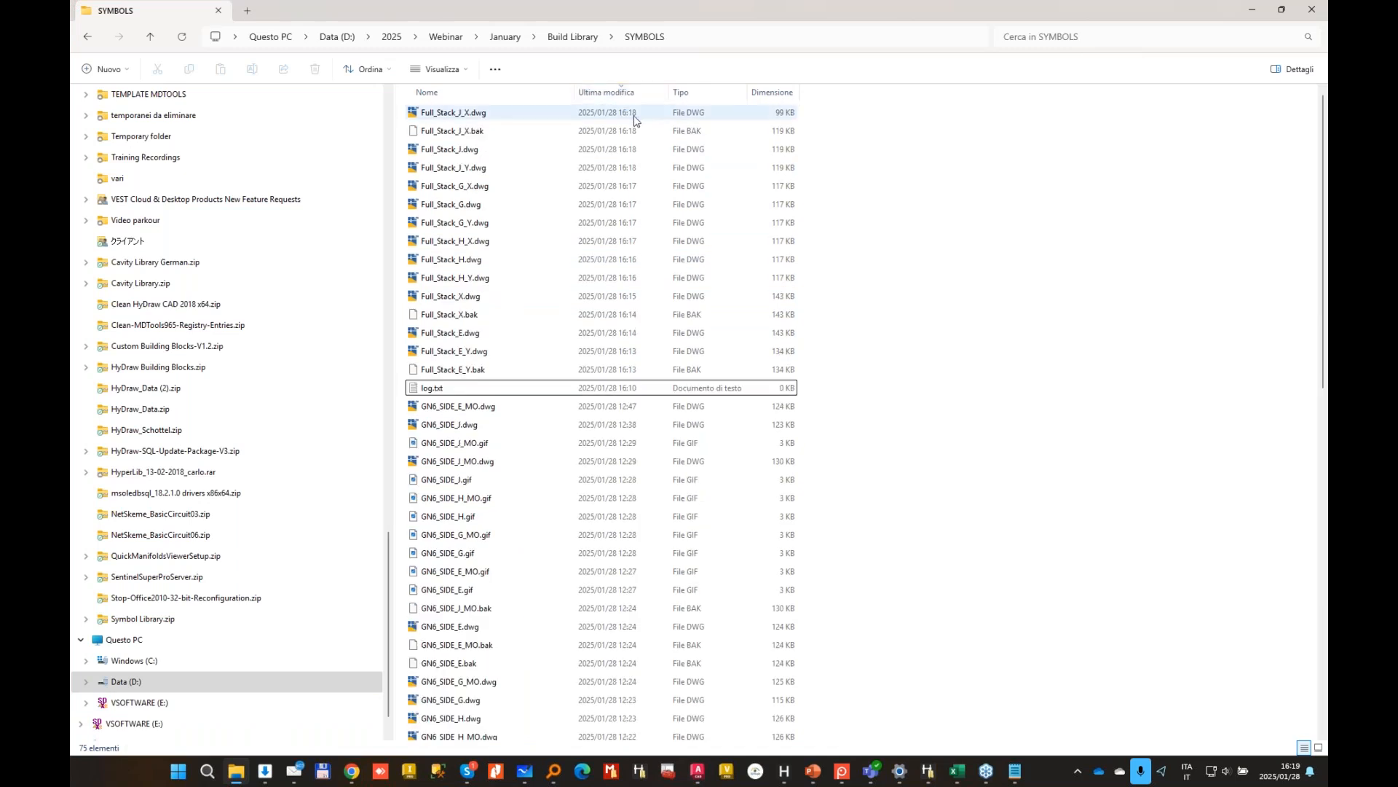
Step: Check the recently saved Full_Stack J, G, H and X symbol files in the folder, then return to AutoCAD
{"action": "left_click", "coordinate": [458, 149]}
{"action": "left_click", "coordinate": [467, 168]}
{"action": "left_click", "coordinate": [462, 186]}
{"action": "left_click", "coordinate": [465, 204]}
{"action": "left_click", "coordinate": [467, 222]}
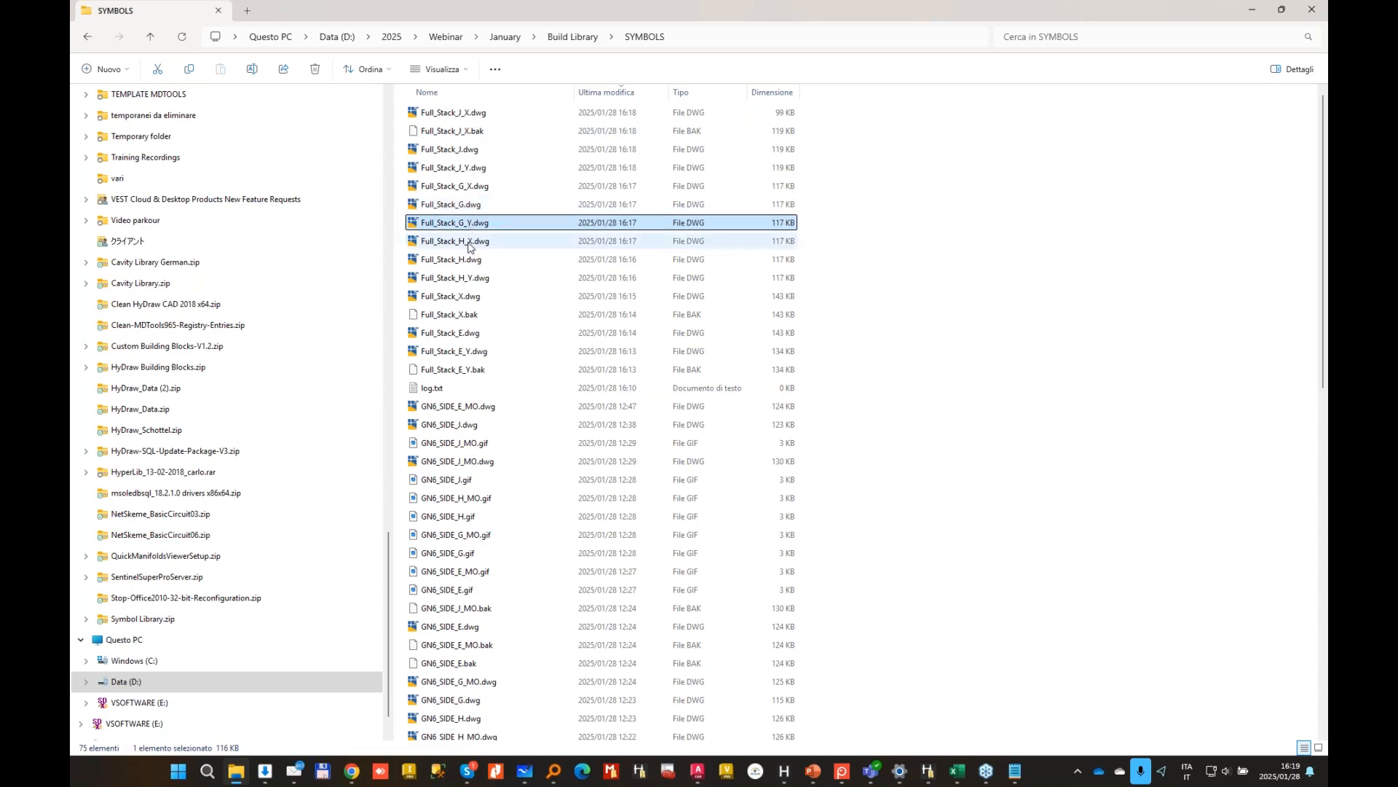
{"action": "left_click", "coordinate": [464, 240]}
{"action": "left_click", "coordinate": [467, 260]}
{"action": "left_click", "coordinate": [463, 277]}
{"action": "left_click", "coordinate": [458, 297]}
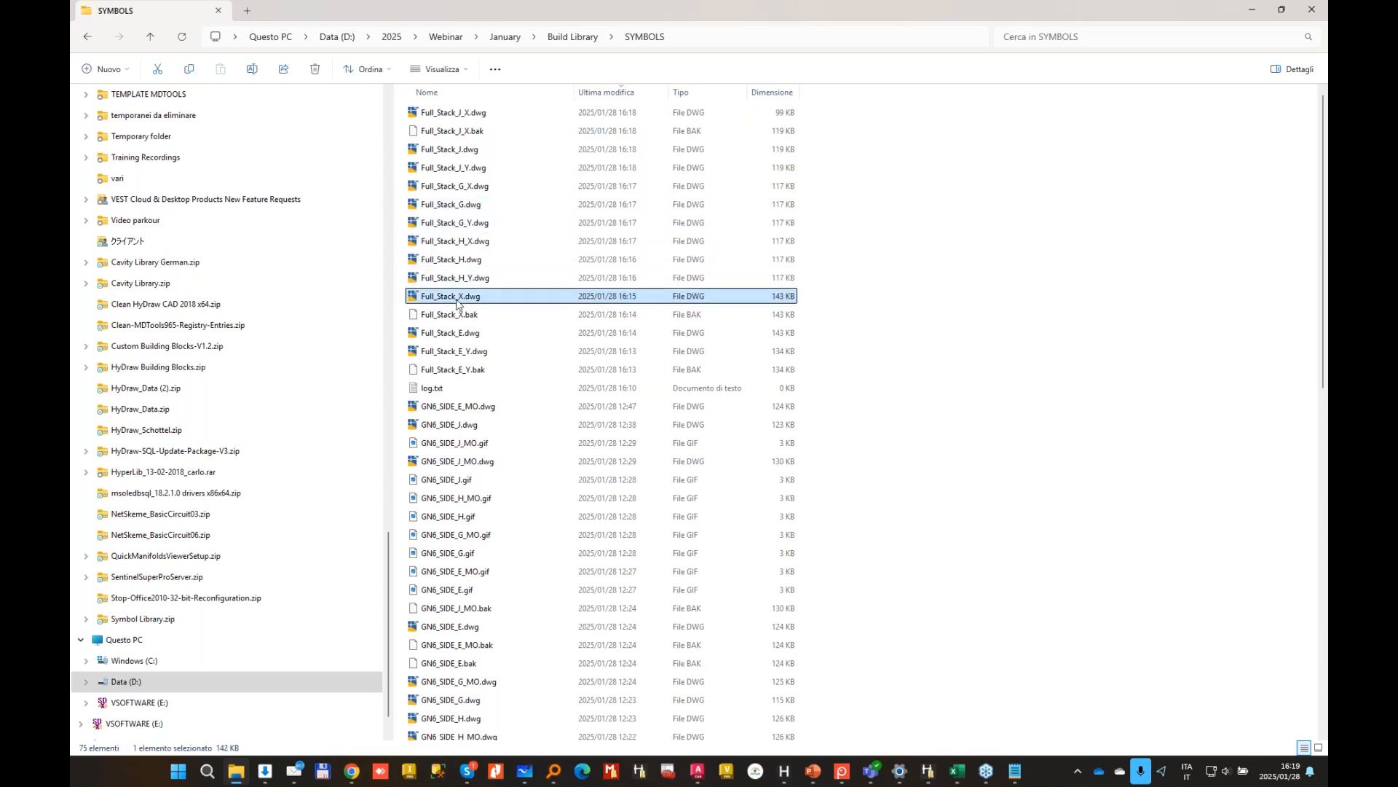
{"action": "left_click", "coordinate": [1253, 9]}
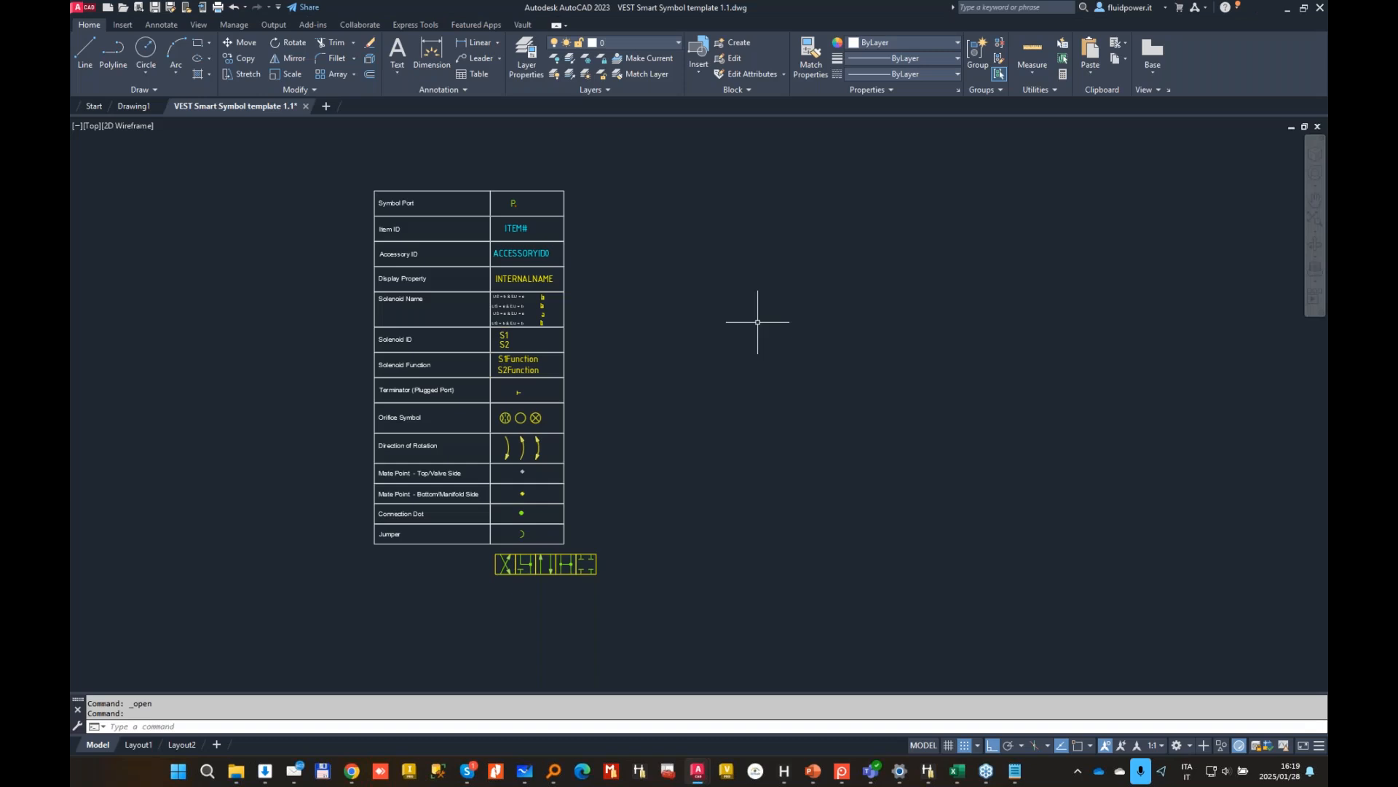
Step: Load the CreateImage.dll assembly from the Create Image Utility folder with NETLOAD
{"action": "middle_click_drag", "start_coordinate": [796, 315], "coordinate": [723, 335]}
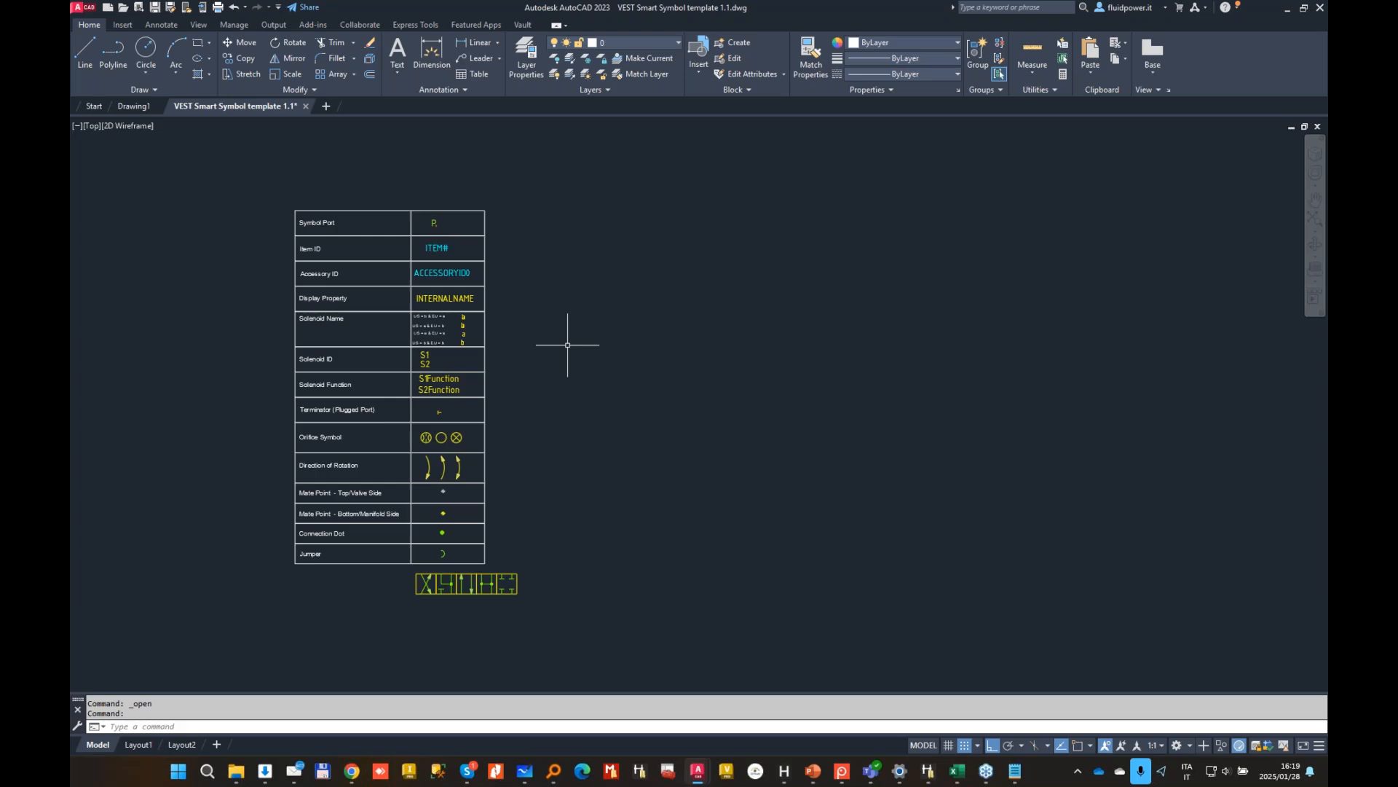
{"action": "type", "text": "NET"}
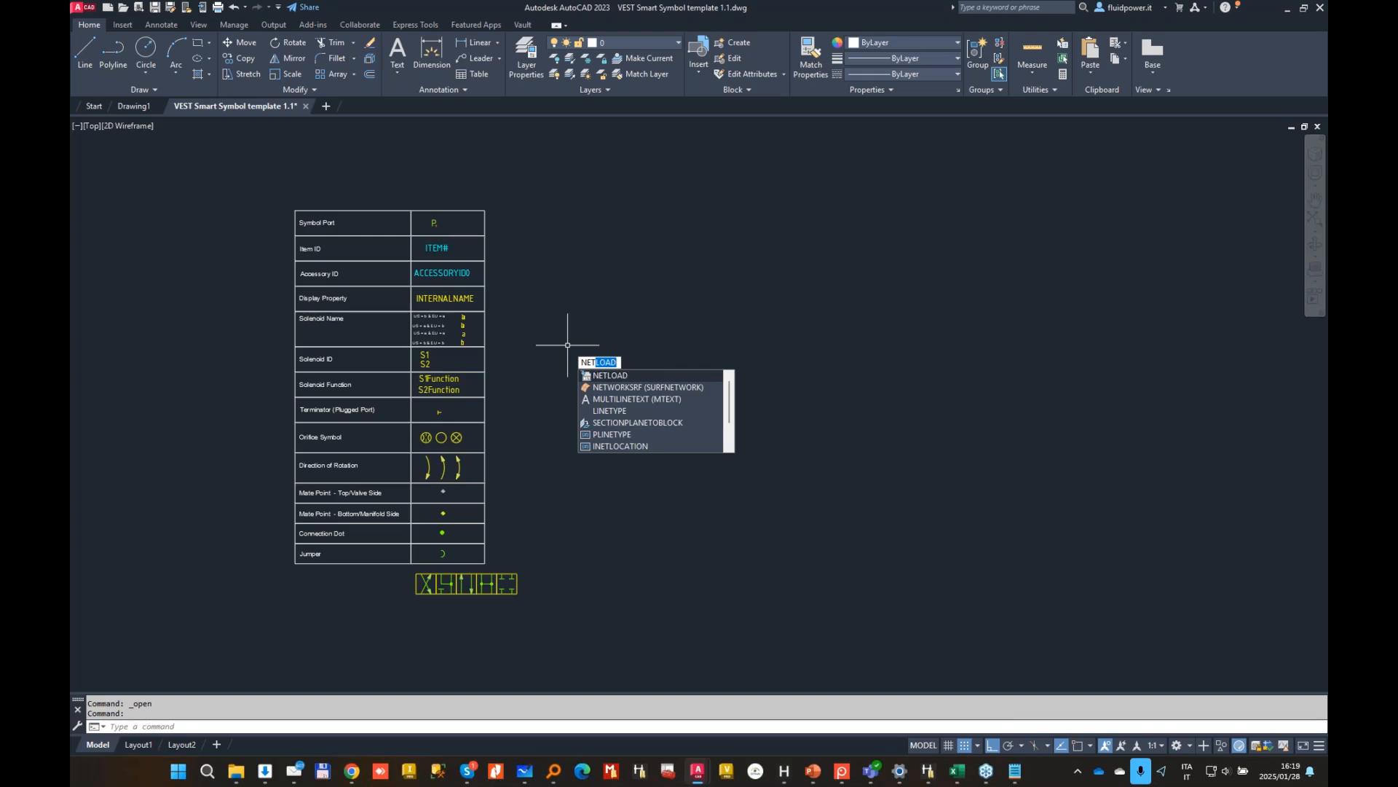
{"action": "key", "text": "Return"}
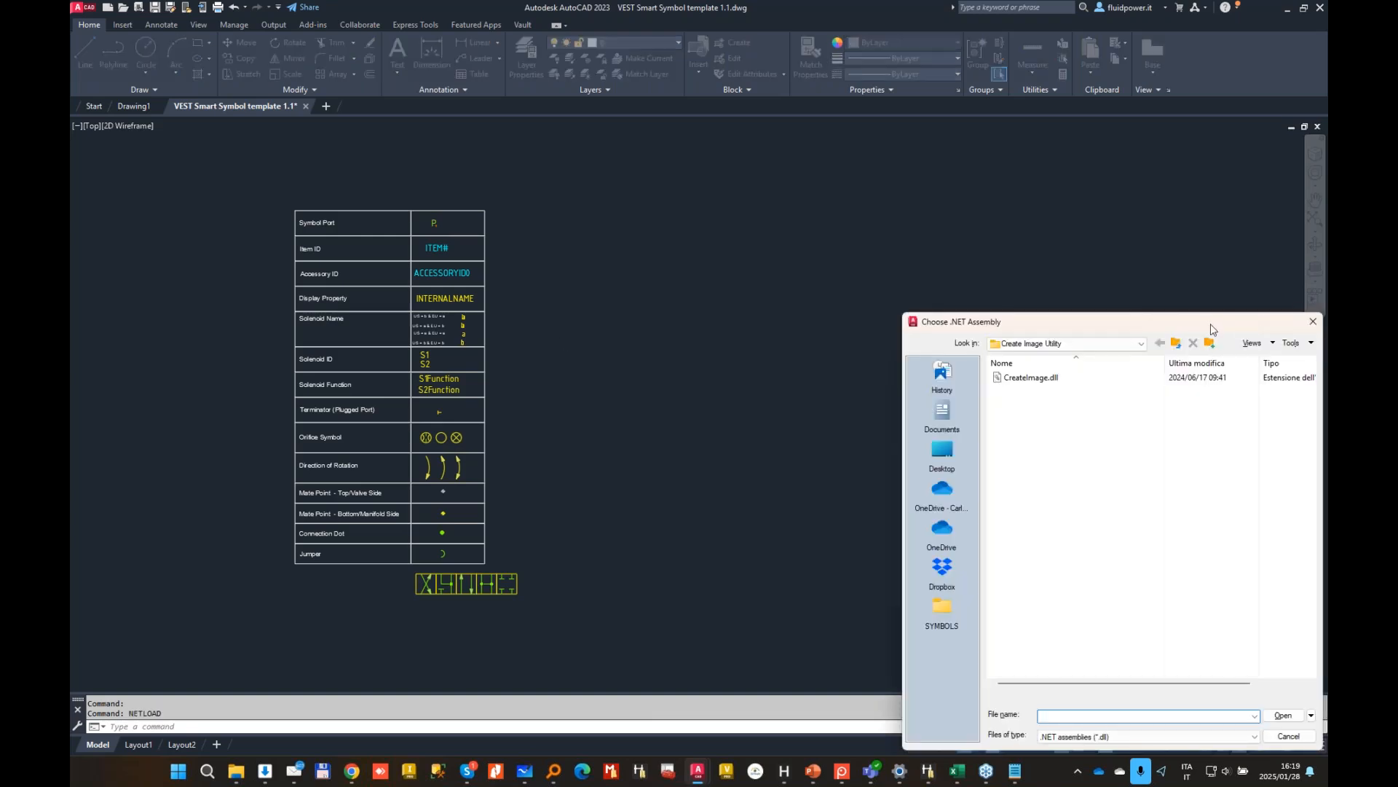
{"action": "left_click_drag", "start_coordinate": [1212, 329], "coordinate": [878, 224]}
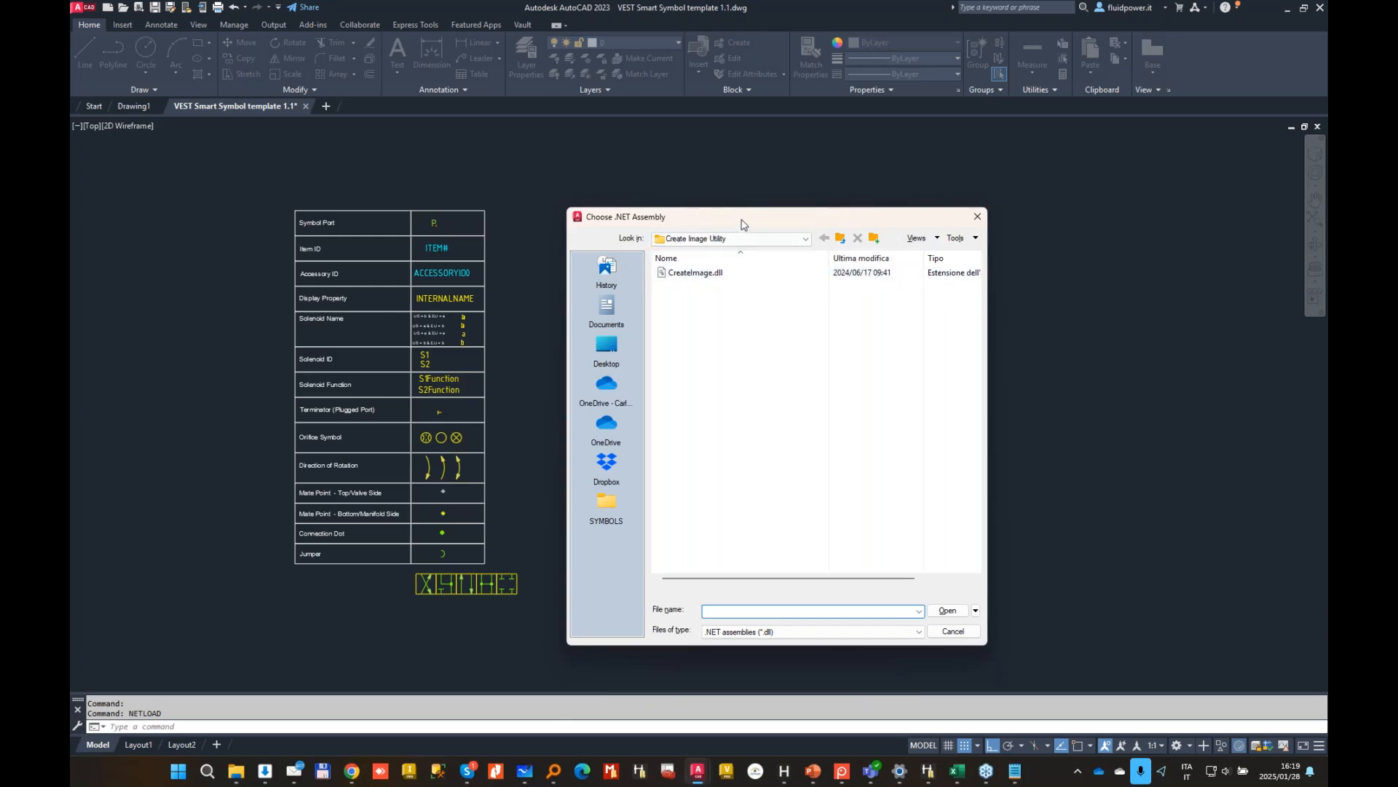
{"action": "left_click_drag", "start_coordinate": [744, 224], "coordinate": [797, 199]}
{"action": "left_click", "coordinate": [743, 251]}
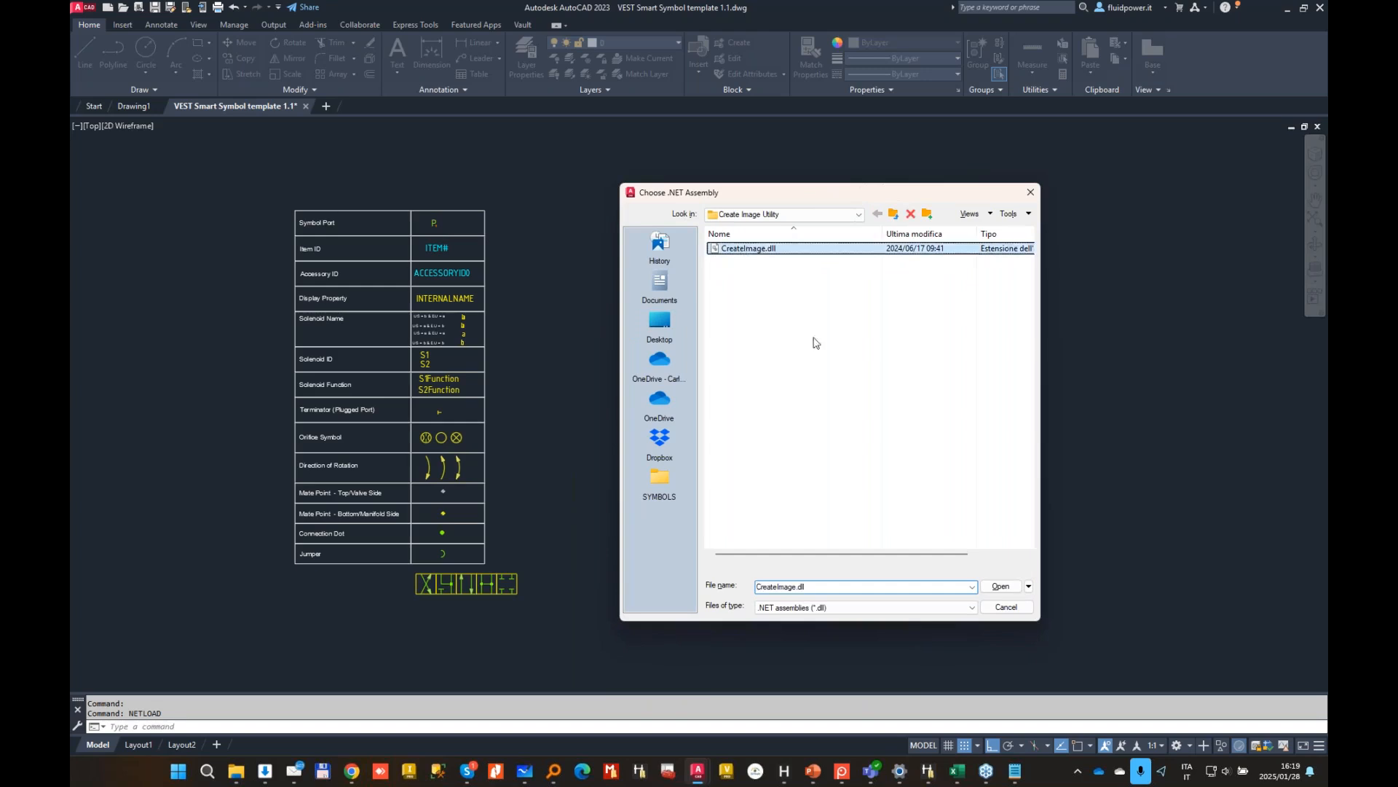
{"action": "left_click", "coordinate": [1004, 589]}
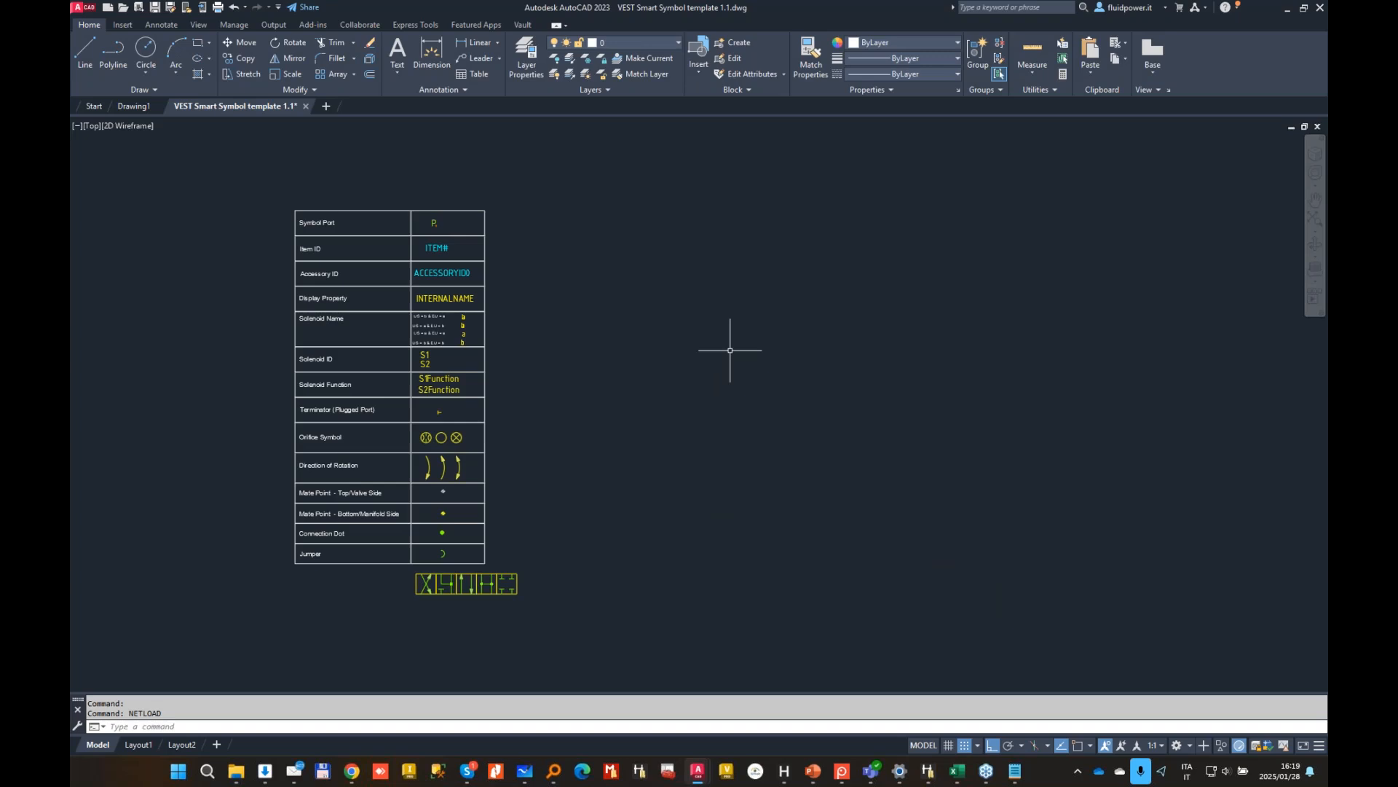
Step: Run CREATEIMAGE on D:\2025\Webinar\January\Build Library\SYMBOLS to generate the images of all its symbols
{"action": "type", "text": "CREATEIMAGE"}
{"action": "key", "text": "Return"}
{"action": "left_click_drag", "start_coordinate": [1116, 300], "coordinate": [613, 215]}
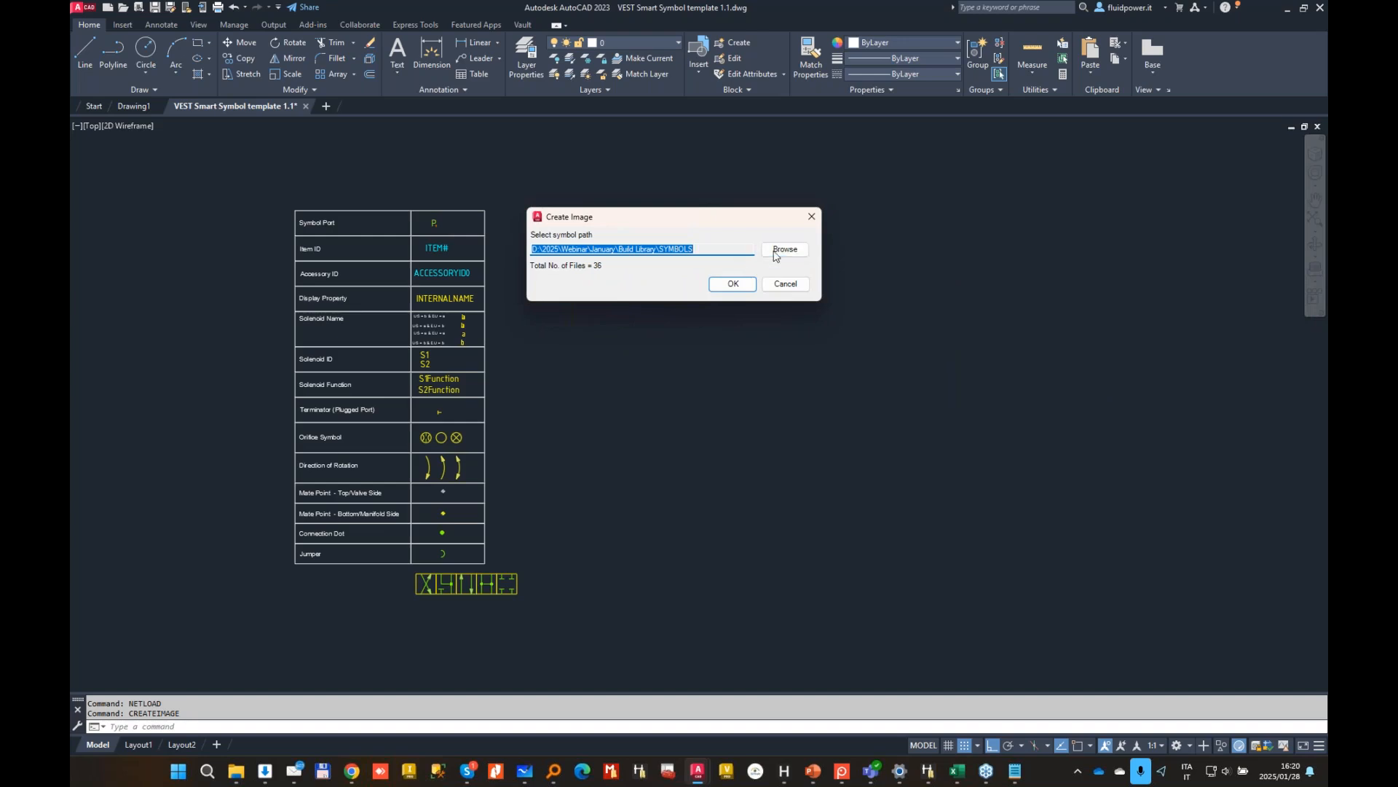
{"action": "left_click", "coordinate": [712, 255]}
{"action": "key", "text": "ctrl+a"}
{"action": "left_click", "coordinate": [709, 249]}
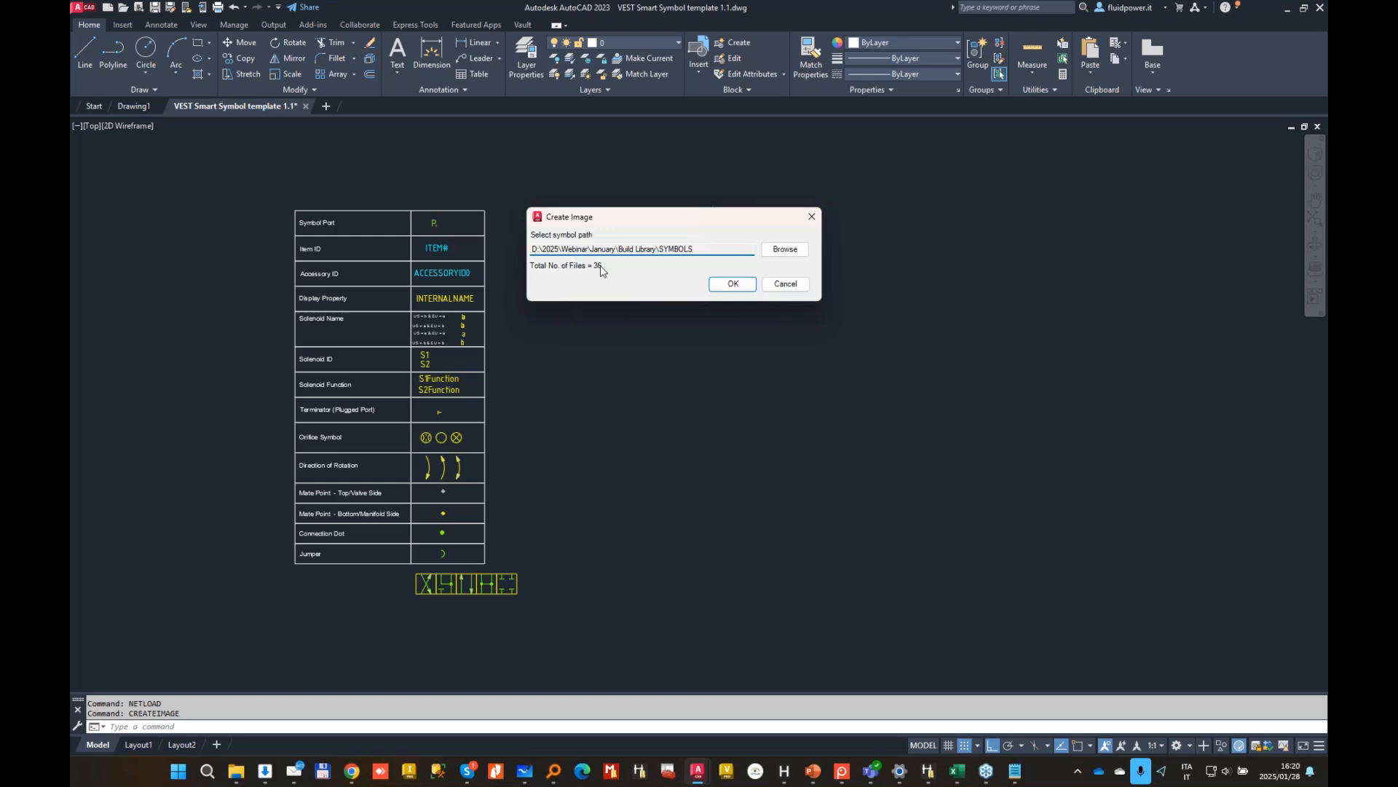
{"action": "left_click", "coordinate": [734, 284]}
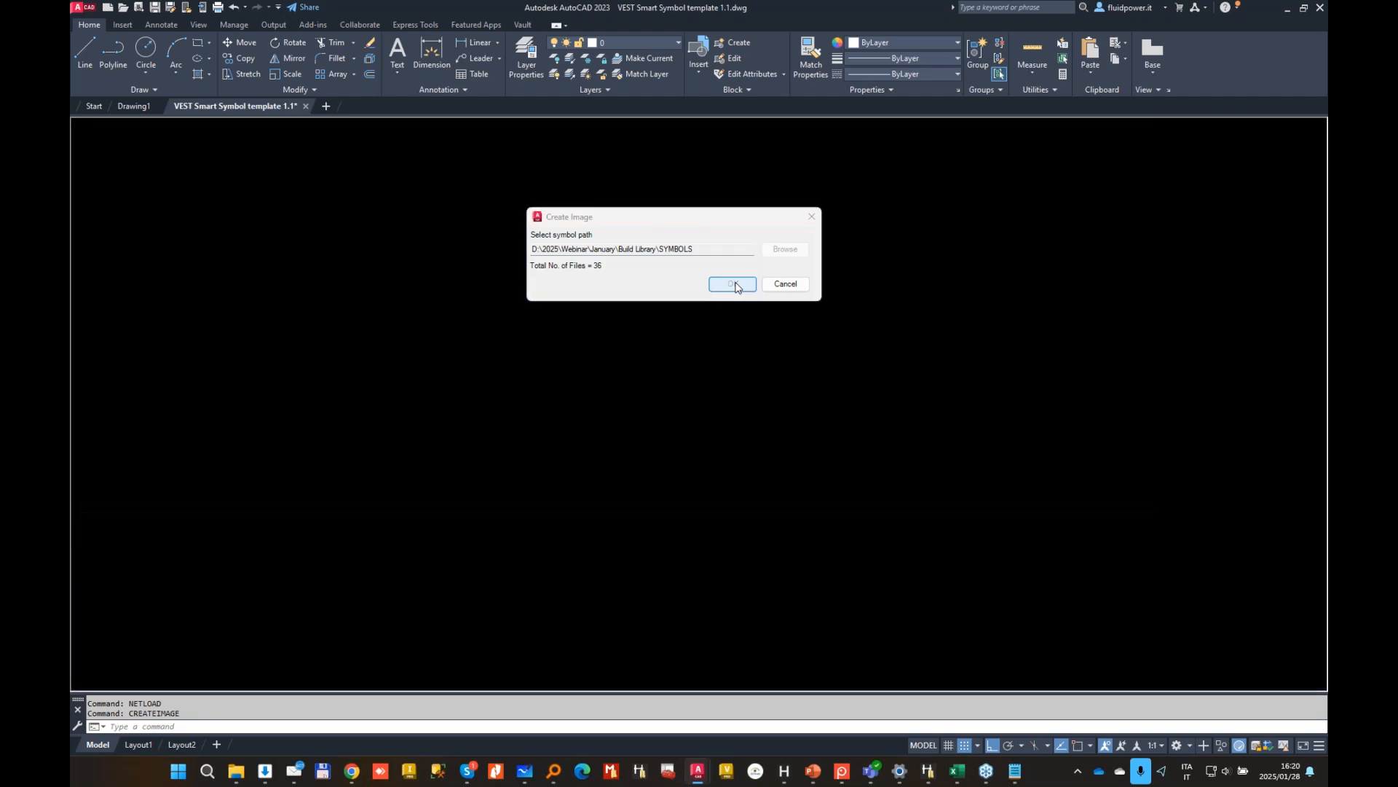
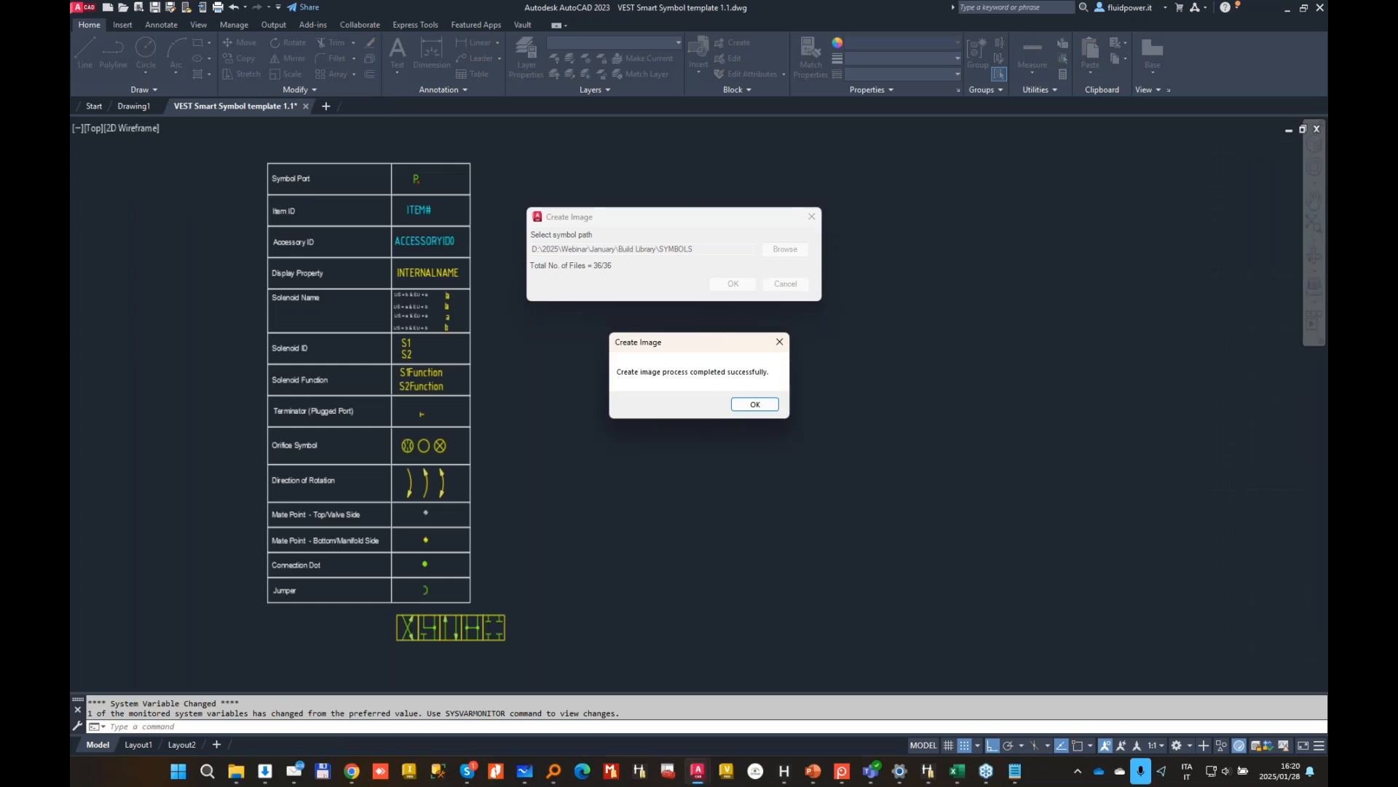
{"action": "left_click", "coordinate": [755, 404]}
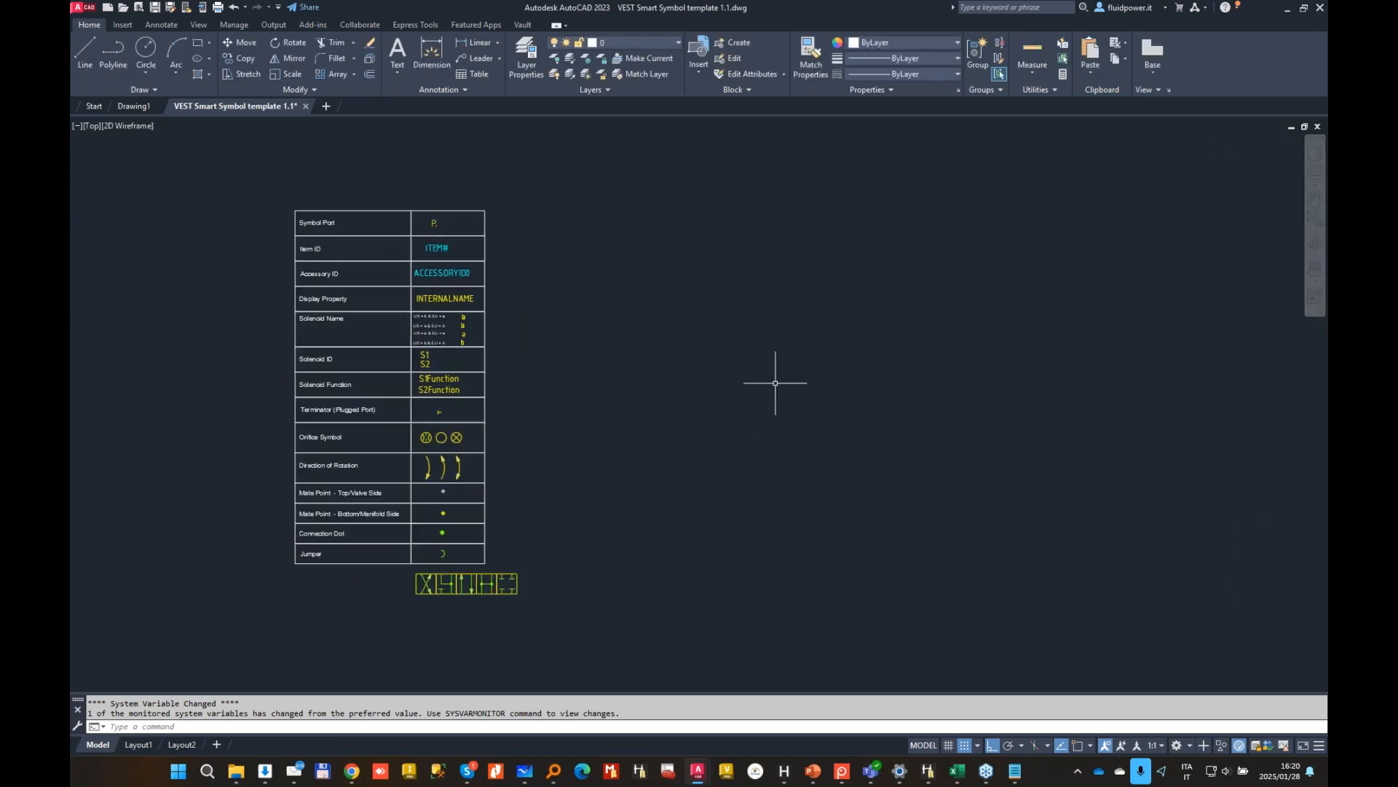
Step: Switch to the ImportSymbols Sample Sheet in Excel and copy rows 26 to 28 three times into rows 29 to 37
{"action": "left_click", "coordinate": [930, 780]}
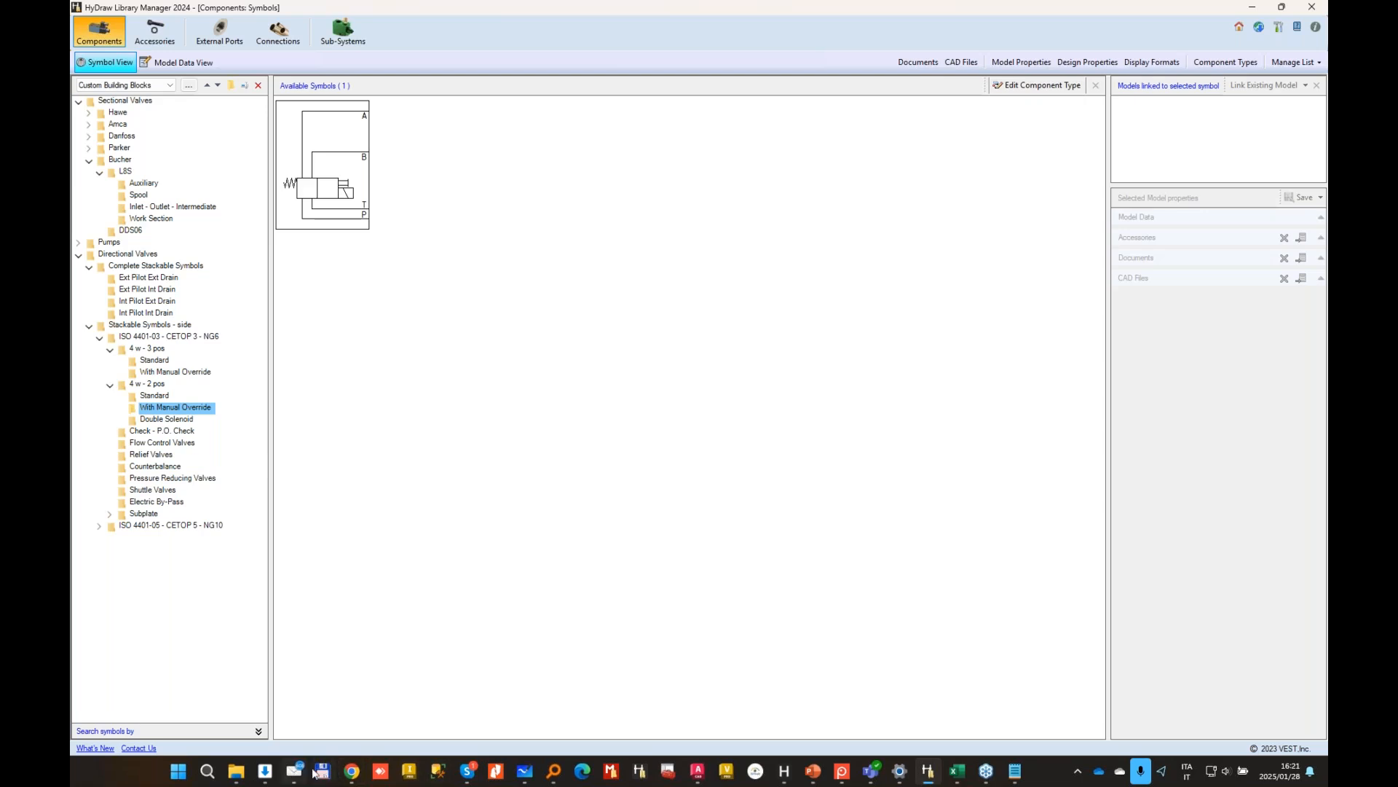
{"action": "left_click", "coordinate": [957, 771]}
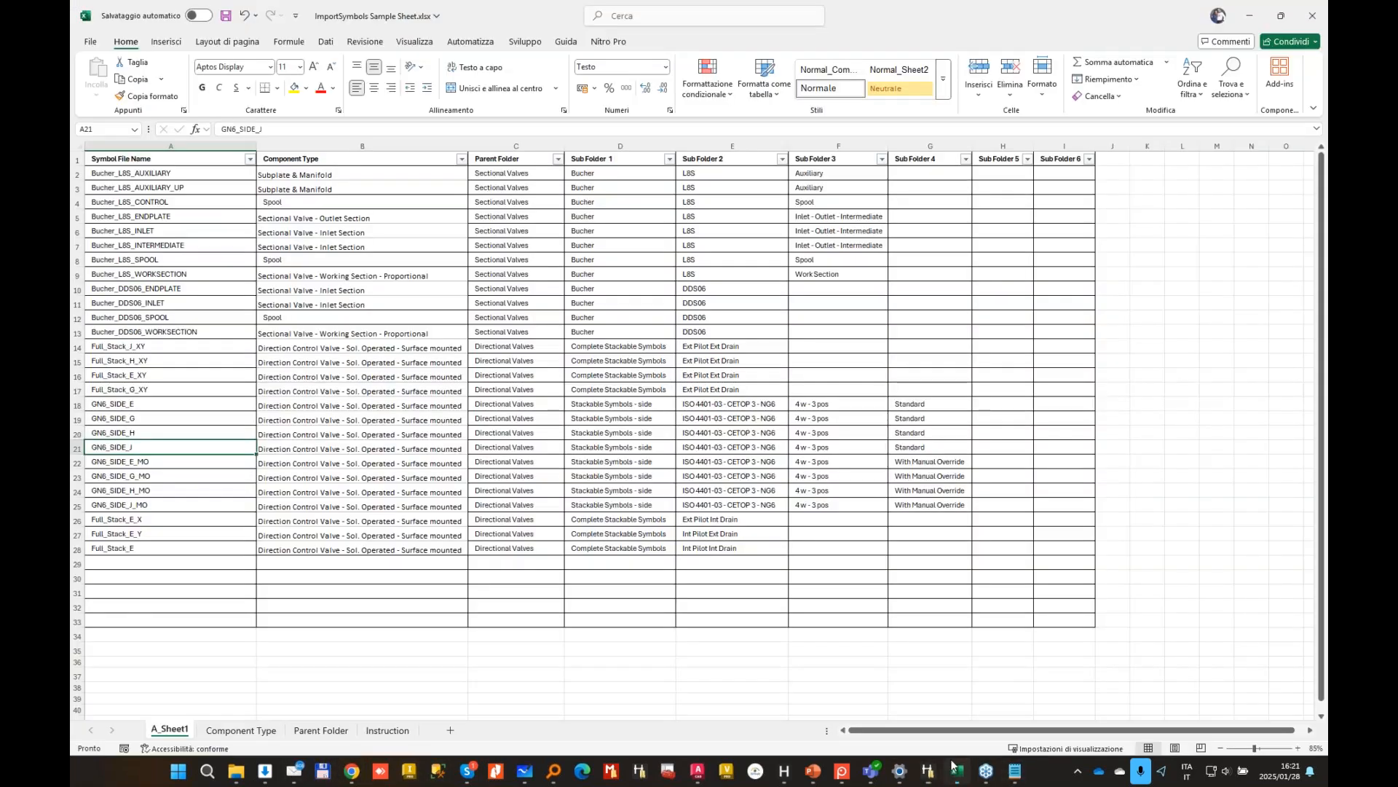
{"action": "left_click_drag", "start_coordinate": [78, 526], "coordinate": [78, 548]}
{"action": "key", "text": "ctrl+c"}
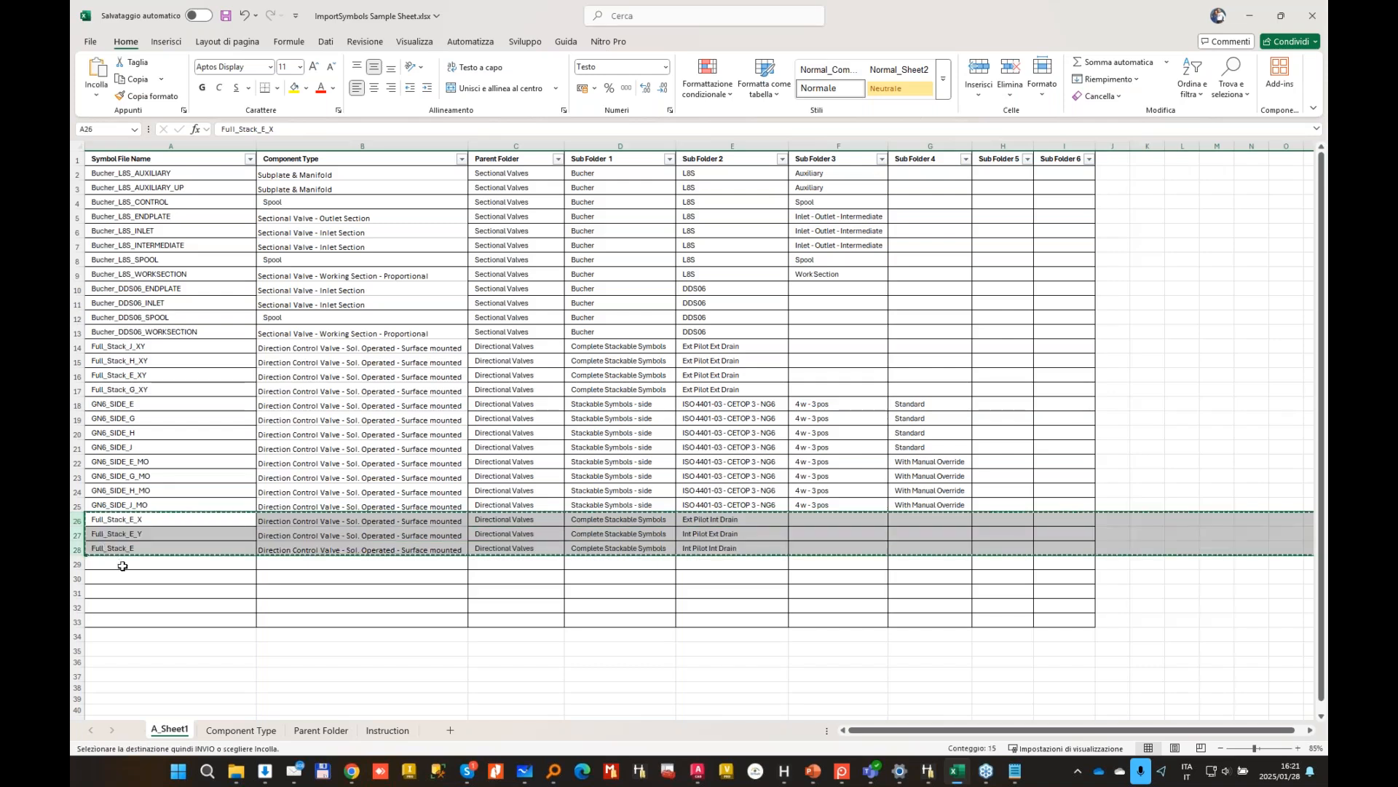
{"action": "left_click", "coordinate": [120, 564]}
{"action": "key", "text": "ctrl+v"}
{"action": "left_click", "coordinate": [121, 606]}
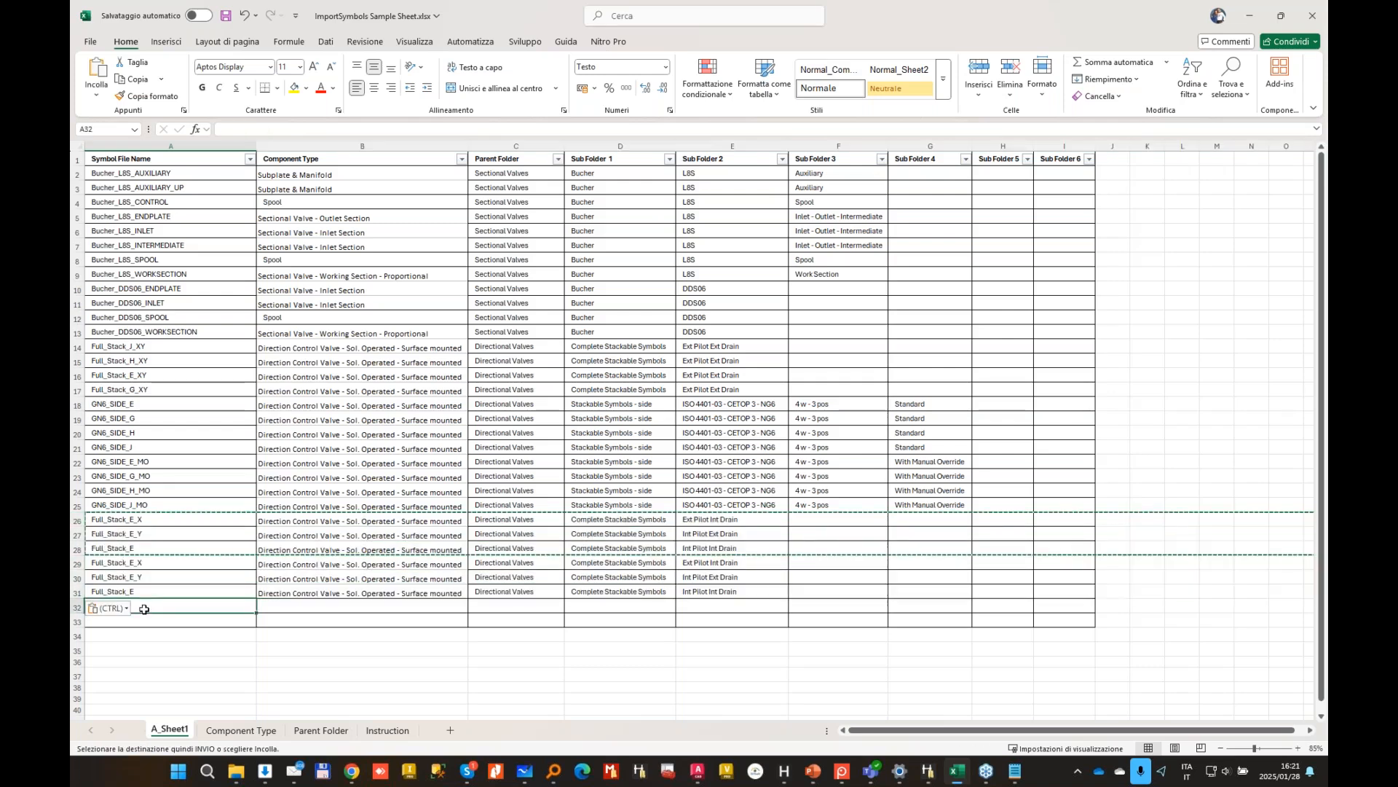
{"action": "key", "text": "ctrl+v"}
{"action": "left_click", "coordinate": [149, 650]}
{"action": "key", "text": "ctrl+v"}
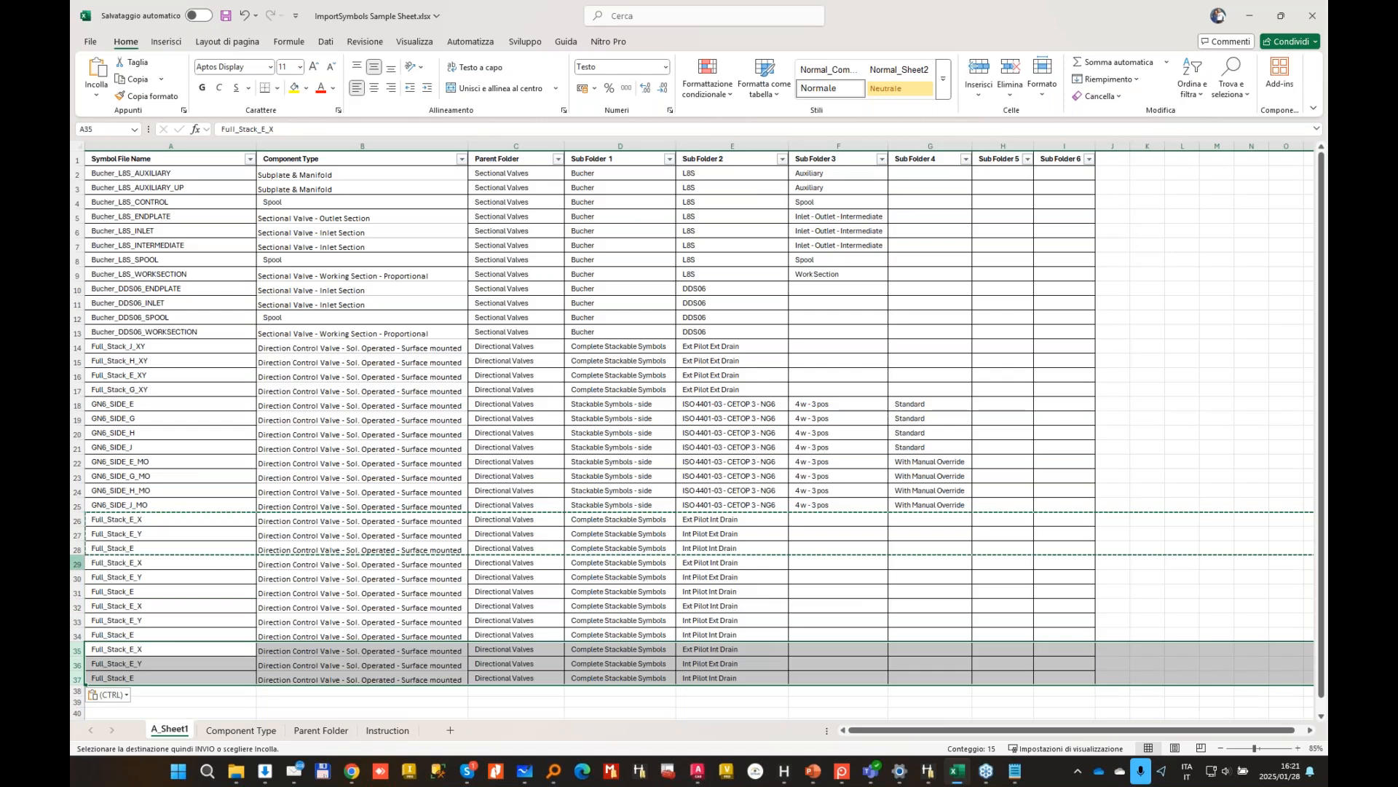
Step: Change the symbol file name in cell A29 to Full_Stack_H_X
{"action": "left_click_drag", "start_coordinate": [77, 563], "coordinate": [88, 590]}
{"action": "double_click", "coordinate": [134, 562]}
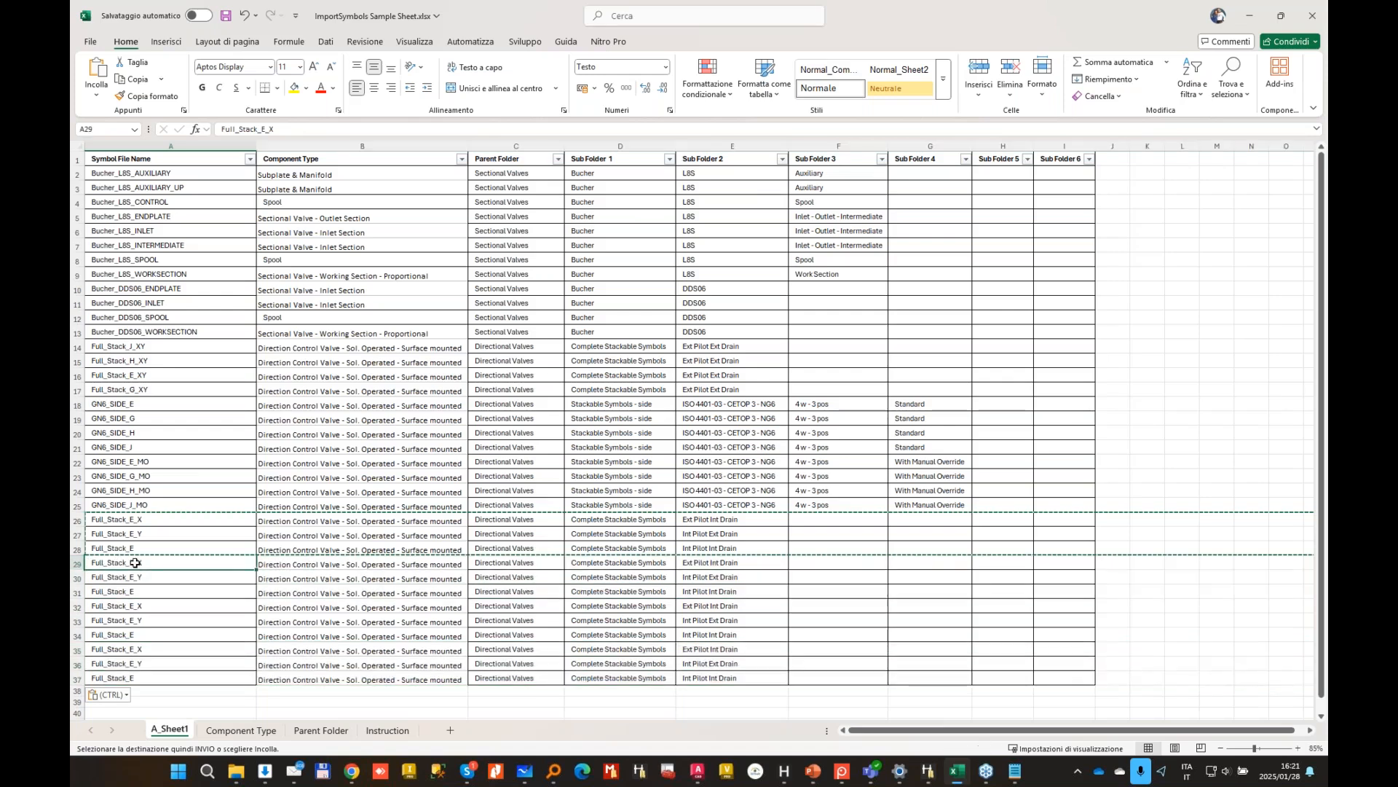
{"action": "key", "text": "BackSpace"}
{"action": "type", "text": "H"}
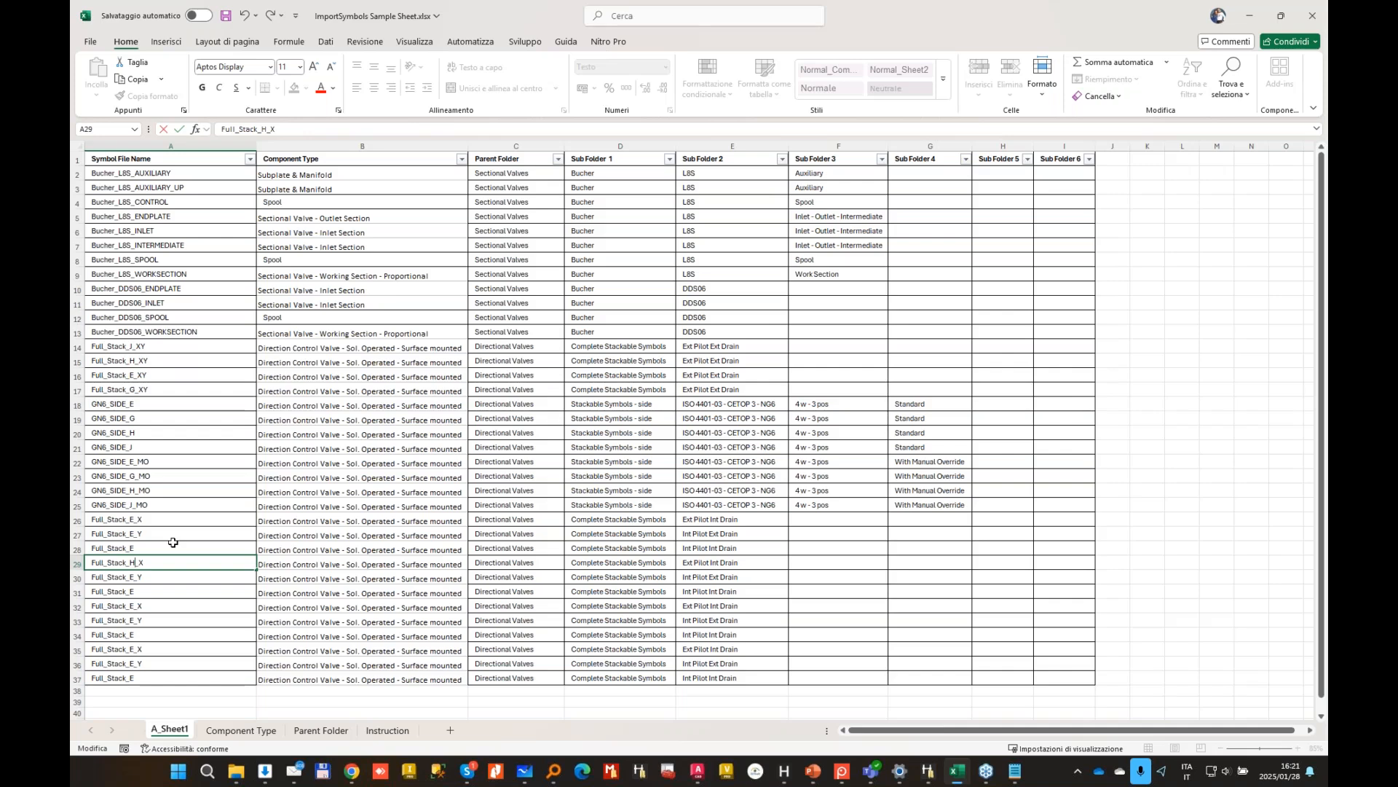
{"action": "key", "text": "Return"}
Step: Change the symbol file names in cells A30 and A31 to Full_Stack_H_Y and Full_Stack_H
{"action": "key", "text": "F2"}
{"action": "key", "text": "Left"}
{"action": "key", "text": "Left"}
{"action": "key", "text": "BackSpace"}
{"action": "type", "text": "H"}
{"action": "key", "text": "Return"}
{"action": "key", "text": "Return"}
{"action": "key", "text": "F2"}
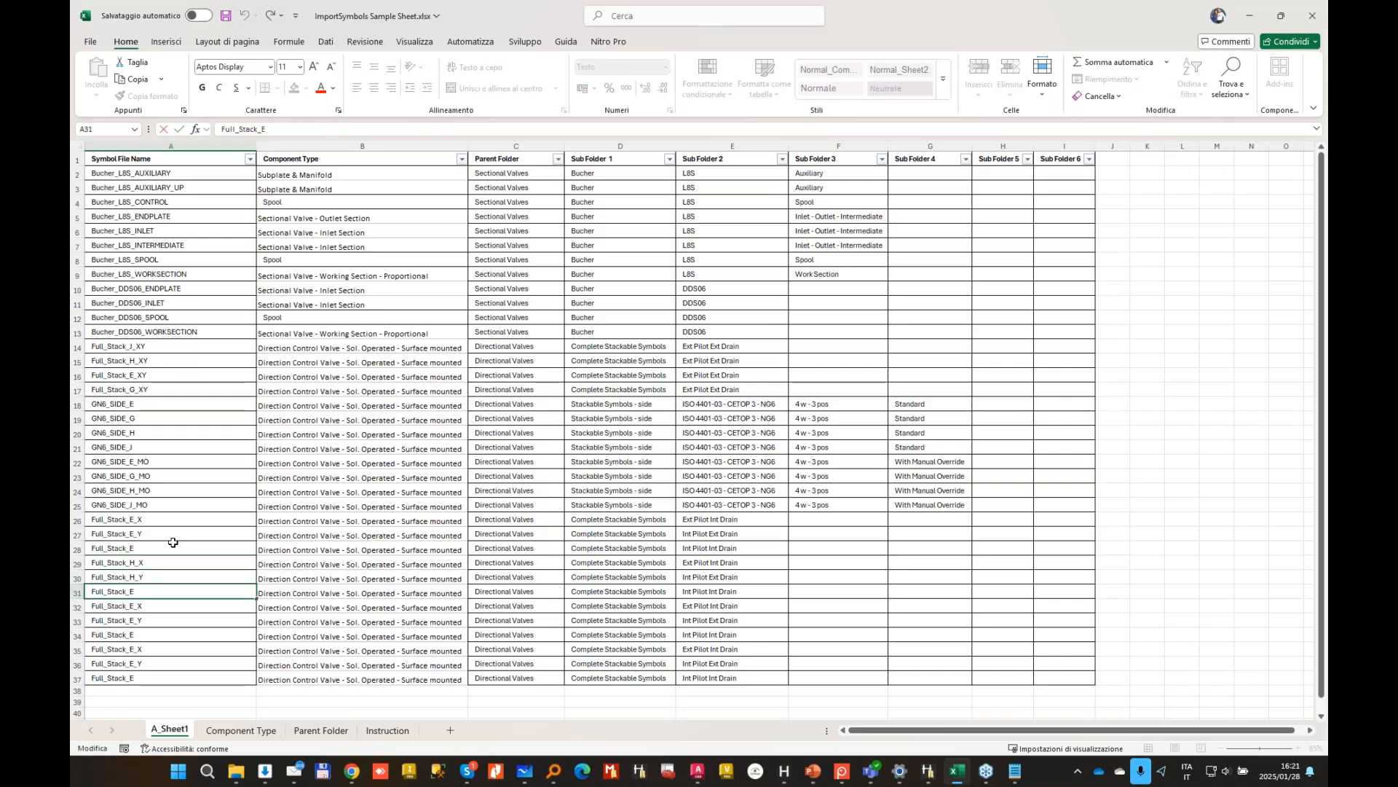
{"action": "key", "text": "F2"}
{"action": "key", "text": "BackSpace"}
{"action": "type", "text": "H"}
{"action": "key", "text": "Return"}
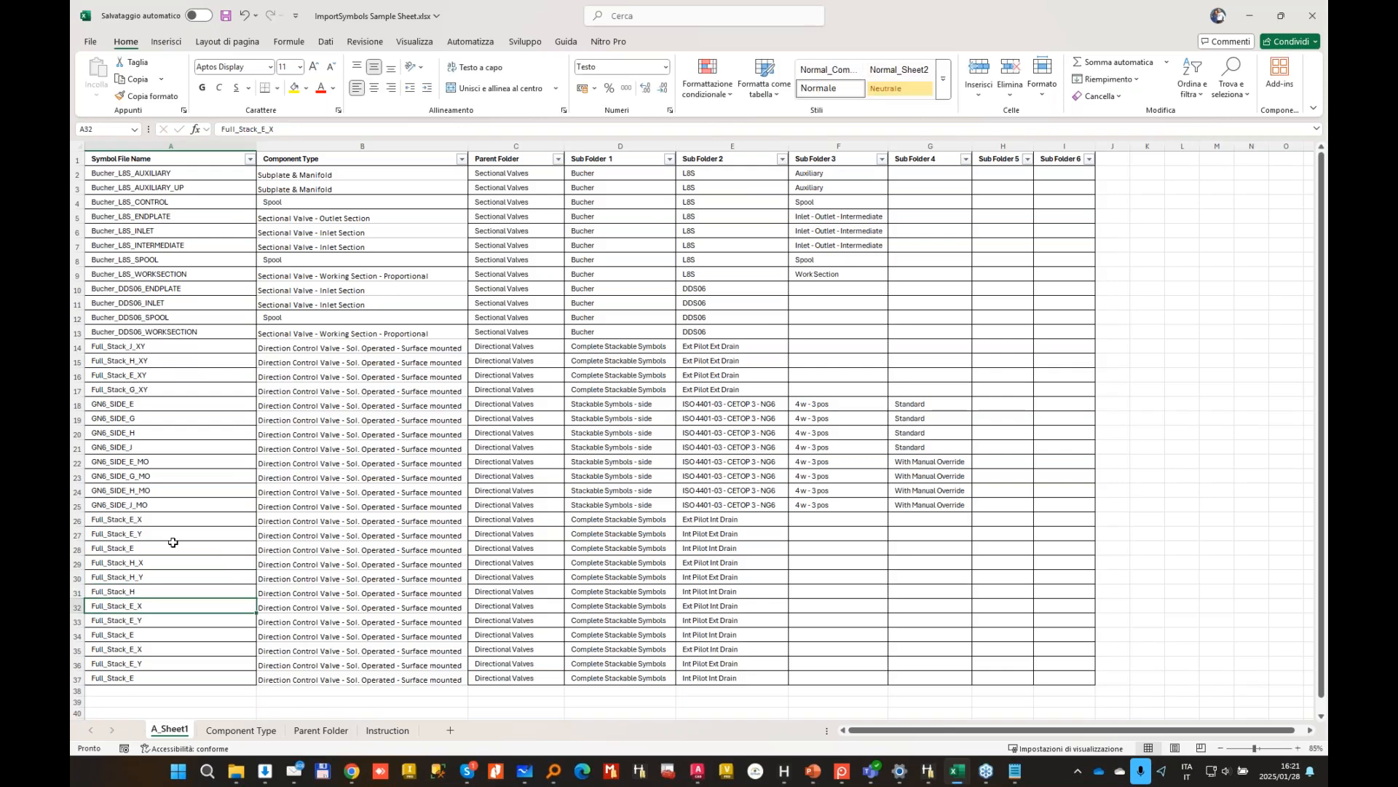
Step: Change the symbol file names in cells A32 to A34 to Full_Stack_G_X, Full_Stack_G_Y and Full_Stack_G
{"action": "key", "text": "F2"}
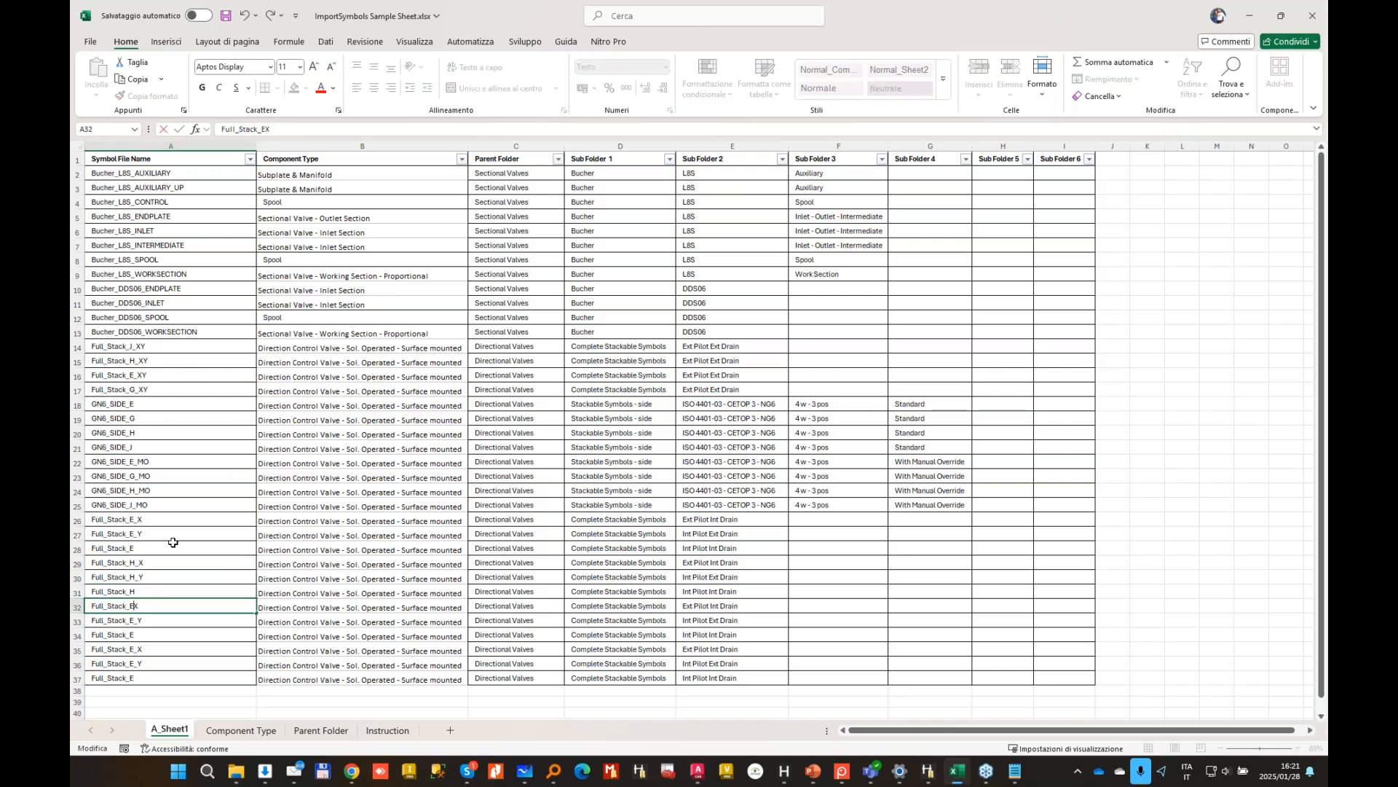
{"action": "key", "text": "Return"}
{"action": "key", "text": "F2"}
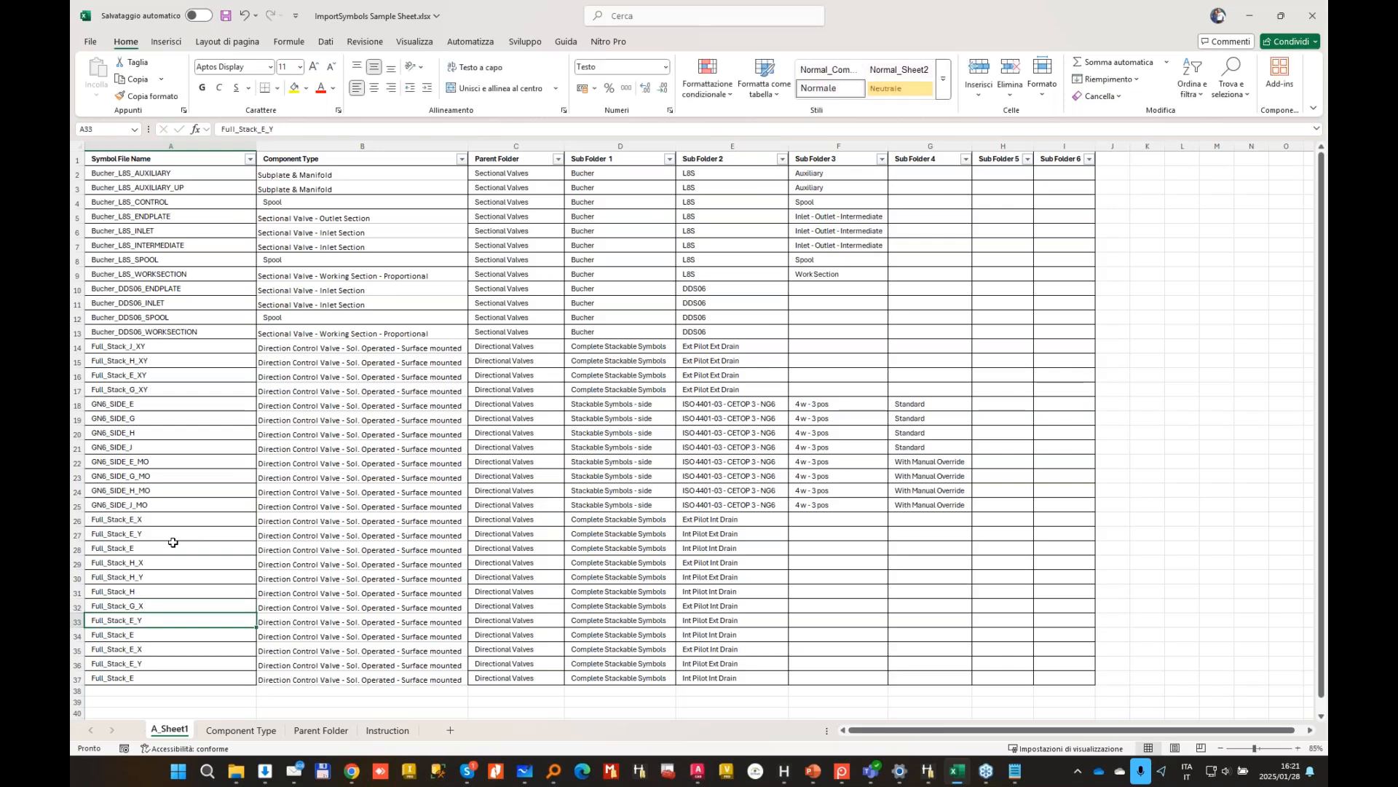
{"action": "type", "text": "G"}
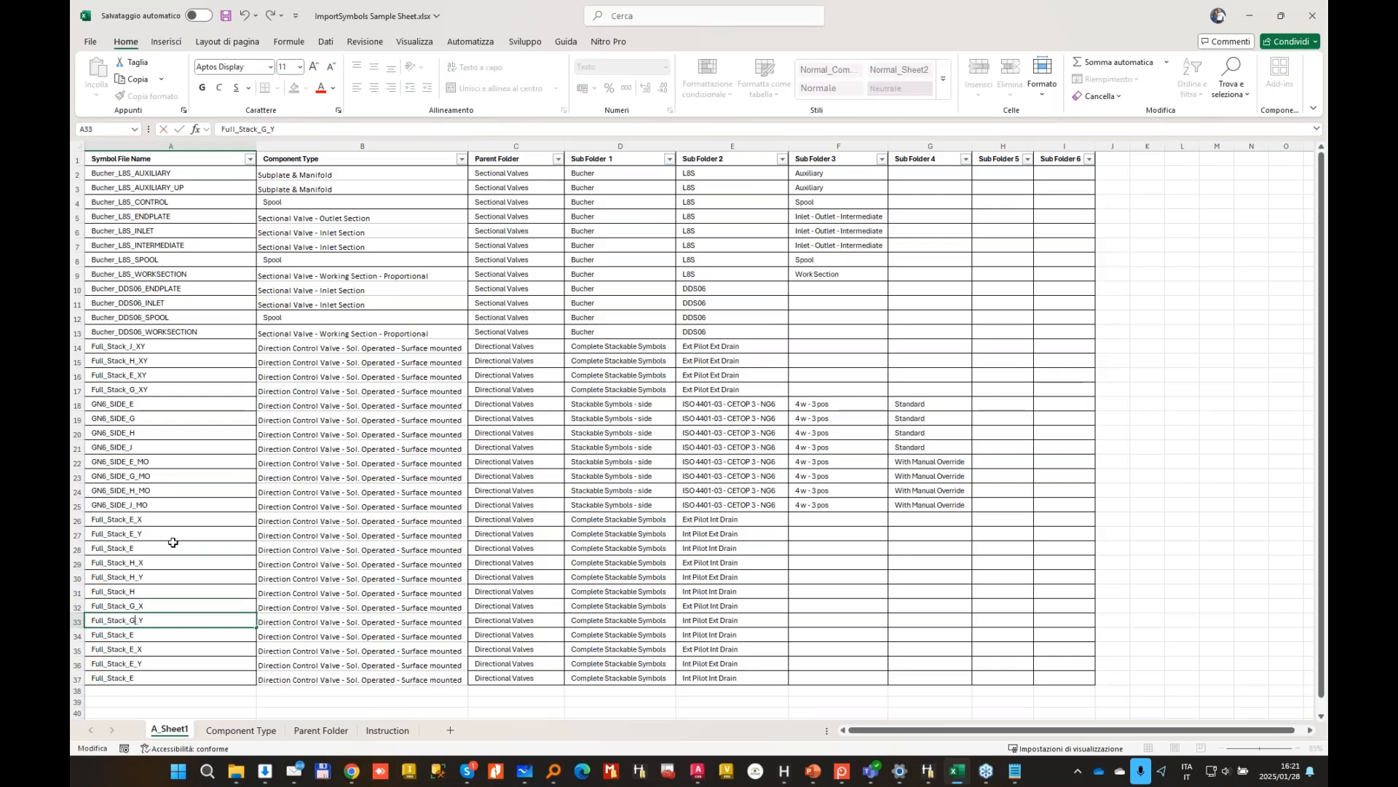
{"action": "key", "text": "Return"}
{"action": "key", "text": "F2"}
{"action": "key", "text": "BackSpace"}
{"action": "type", "text": "G"}
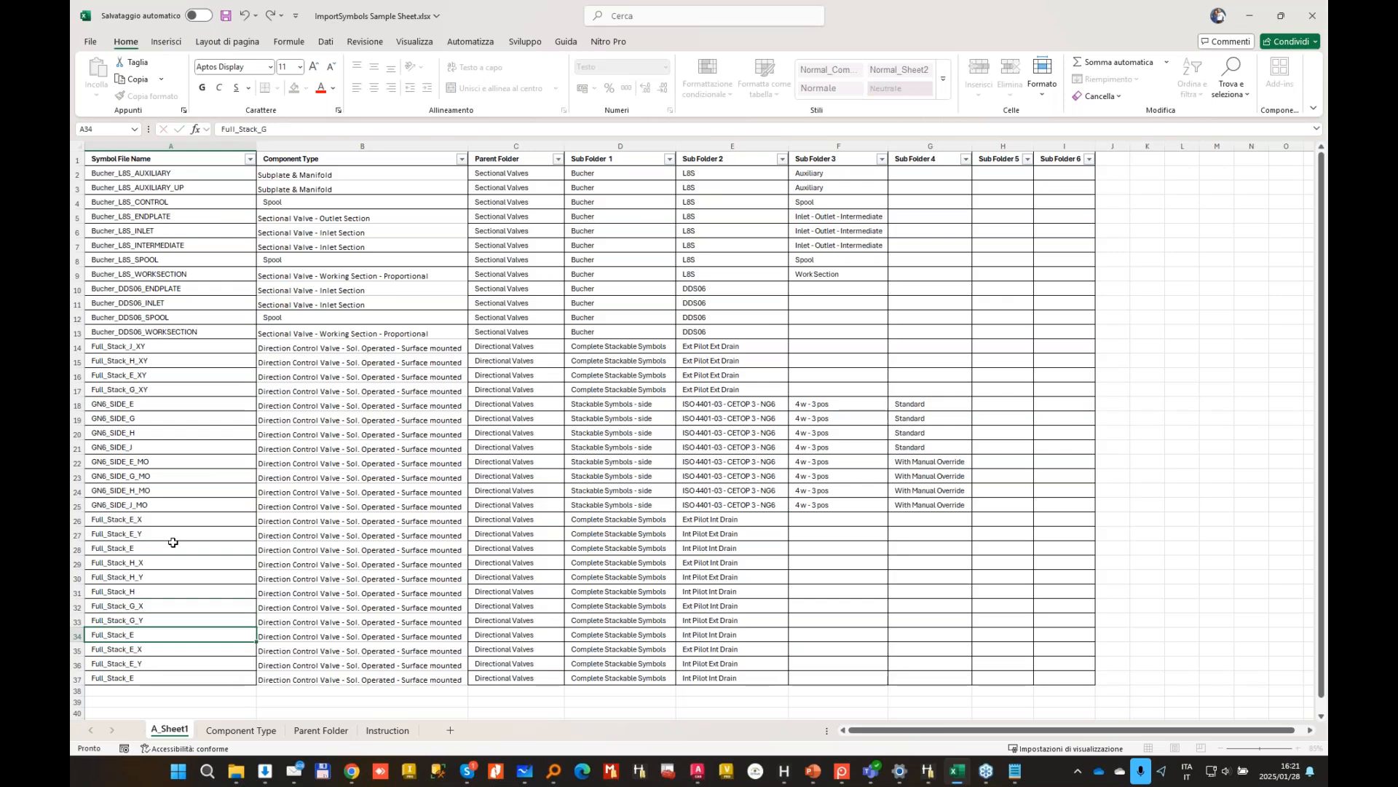
{"action": "key", "text": "Return"}
Step: Change the symbol file names in cells A35 to A37 to Full_Stack_J_X, Full_Stack_J_Y and Full_Stack_J
{"action": "key", "text": "F2"}
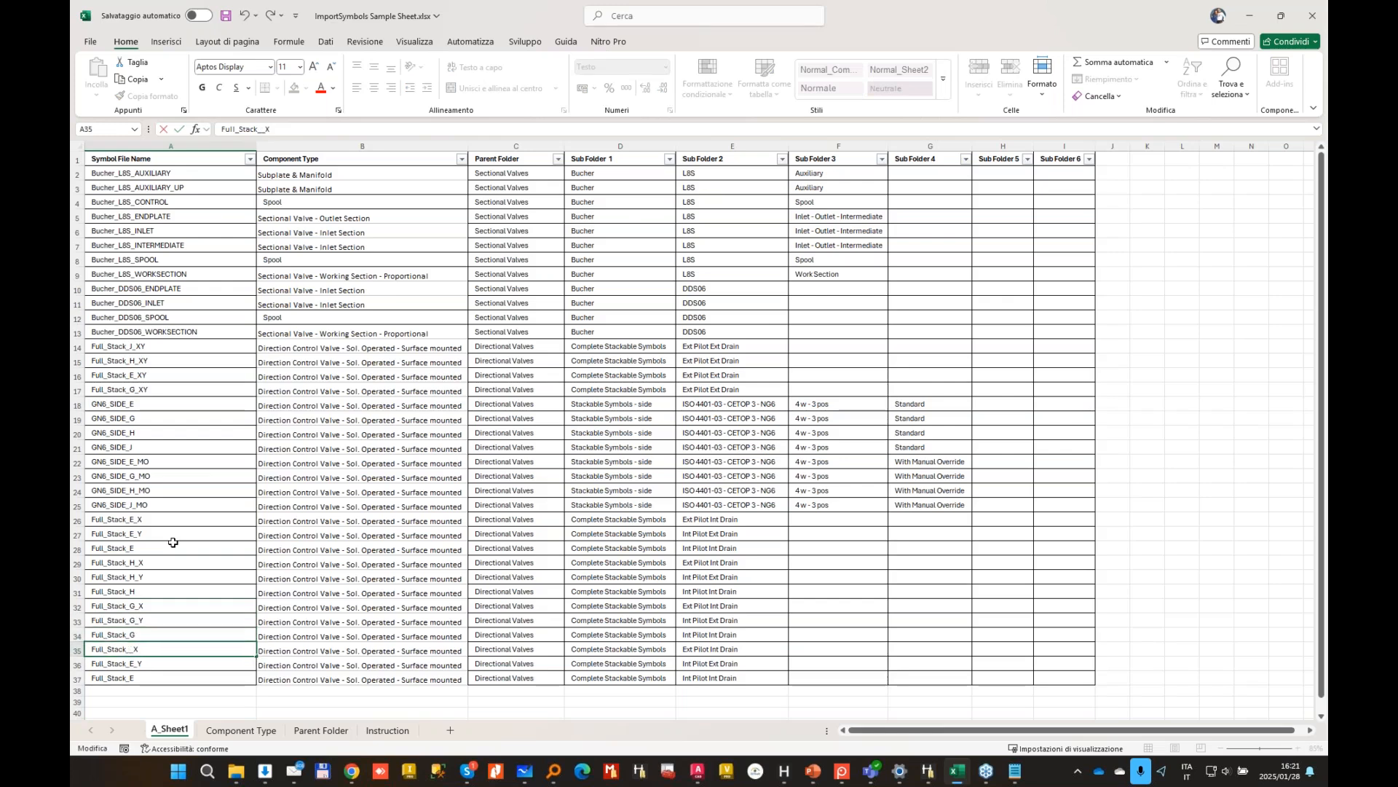
{"action": "key", "text": "Return"}
{"action": "key", "text": "F2"}
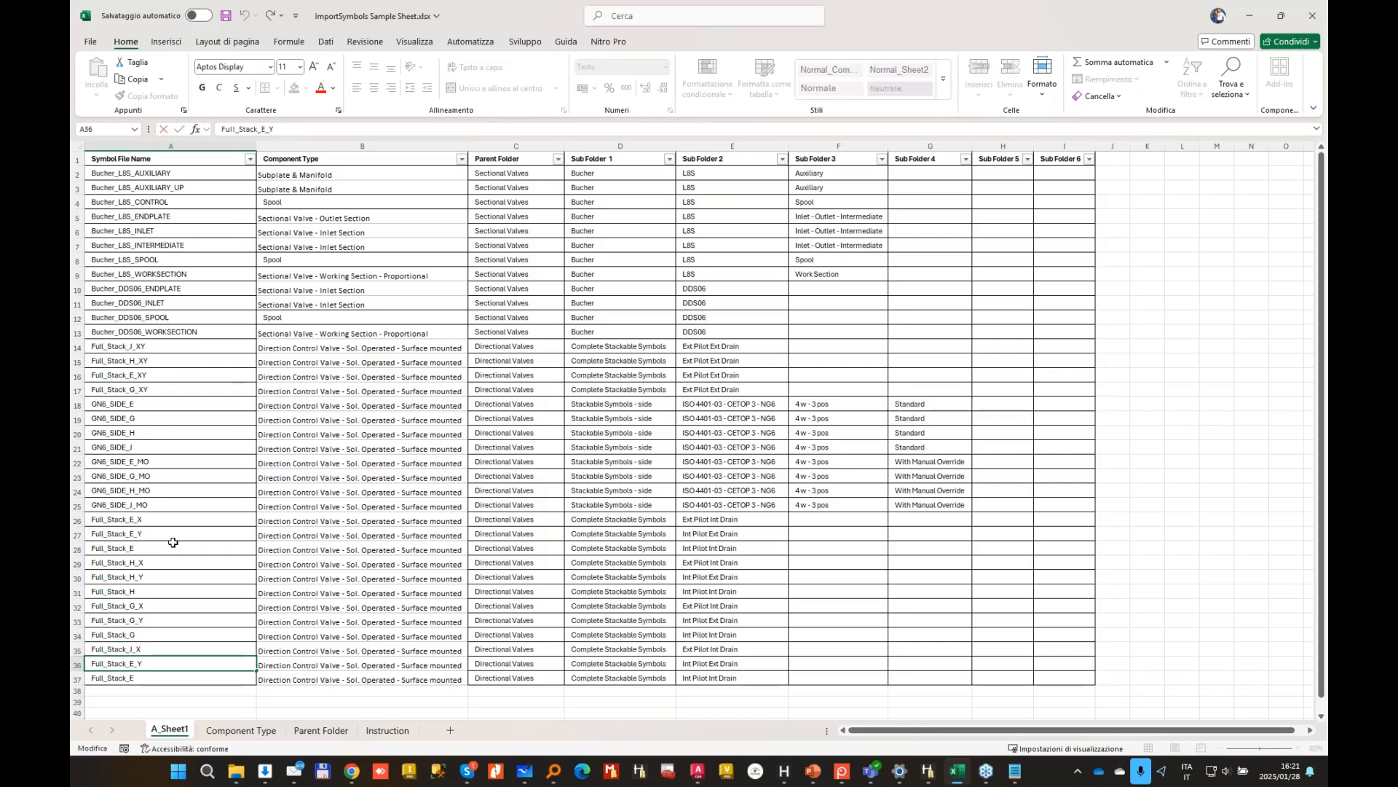
{"action": "type", "text": "J"}
{"action": "key", "text": "Return"}
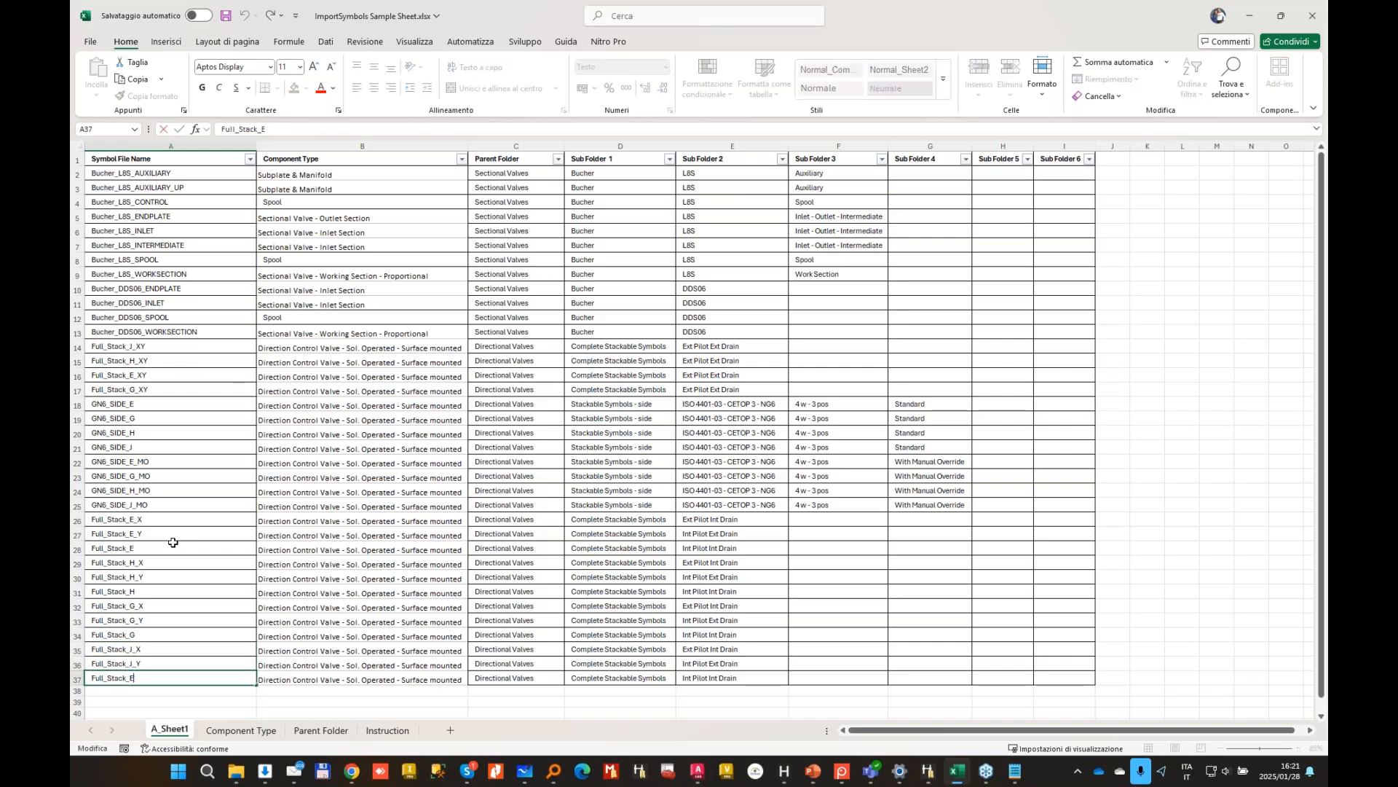
{"action": "type", "text": "J"}
{"action": "key", "text": "Return"}
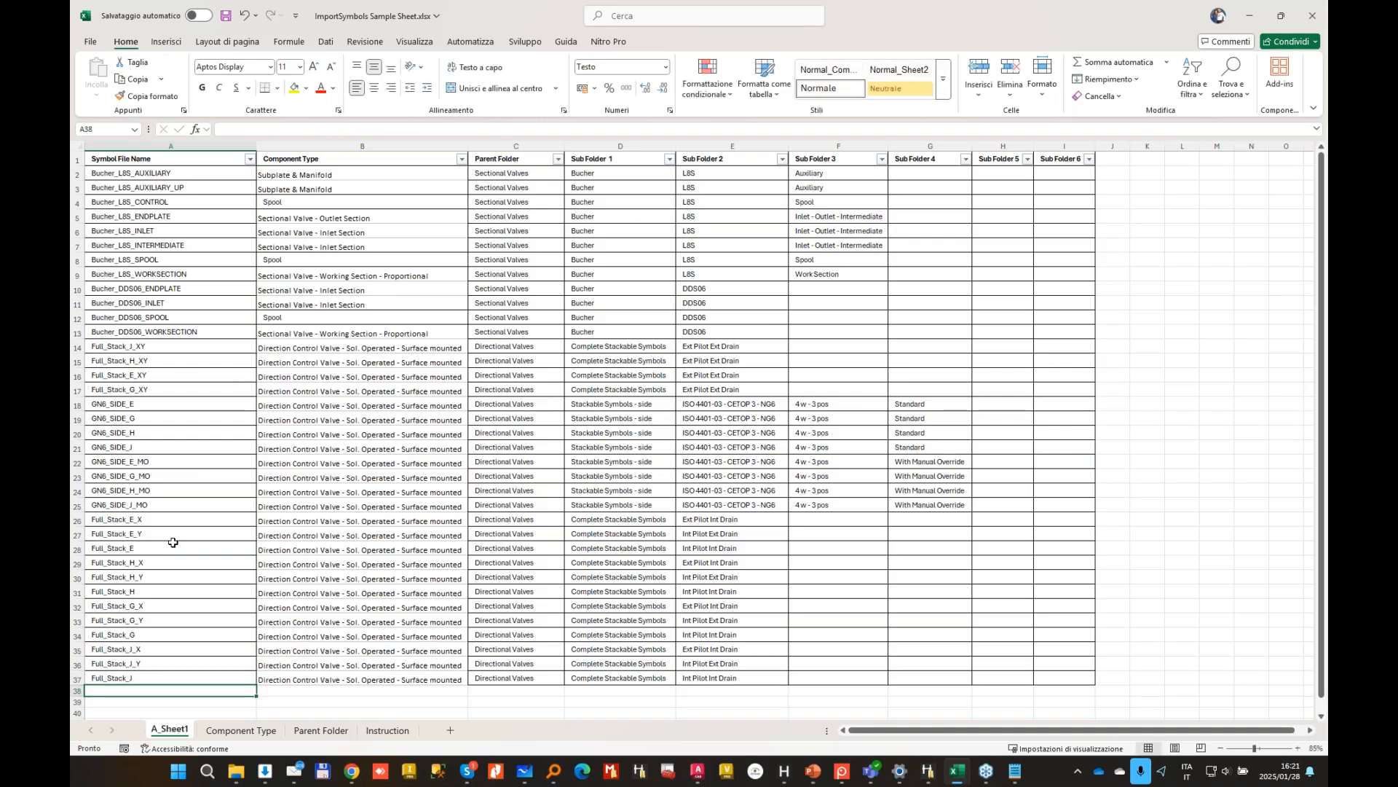
Step: Apply all borders to the Component Type cells B13 to B37
{"action": "left_click", "coordinate": [266, 392]}
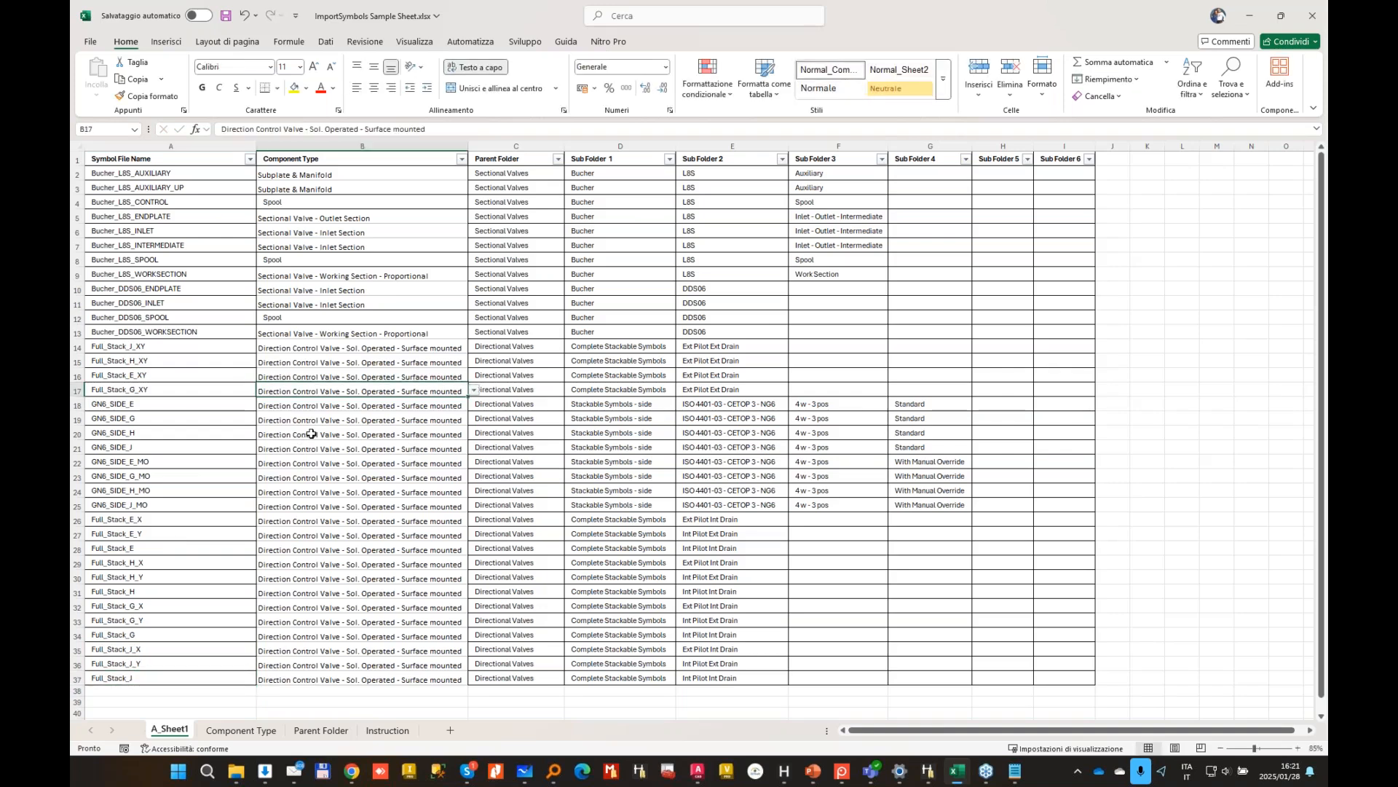
{"action": "scroll", "coordinate": [311, 434], "scroll_direction": "down", "scroll_amount": 1}
{"action": "scroll", "coordinate": [317, 432], "scroll_direction": "down", "scroll_amount": 1}
{"action": "left_click_drag", "start_coordinate": [443, 245], "coordinate": [434, 592]}
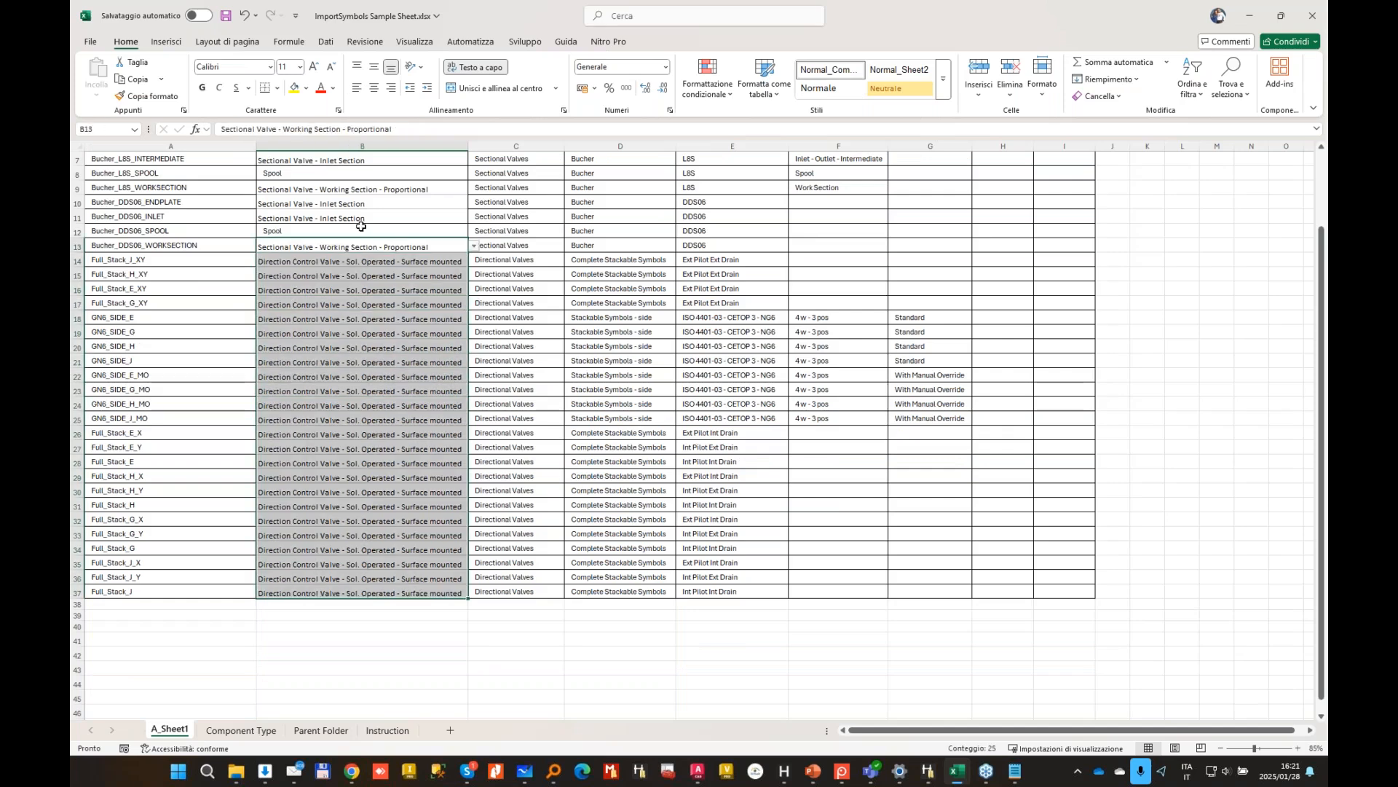
{"action": "left_click", "coordinate": [278, 88]}
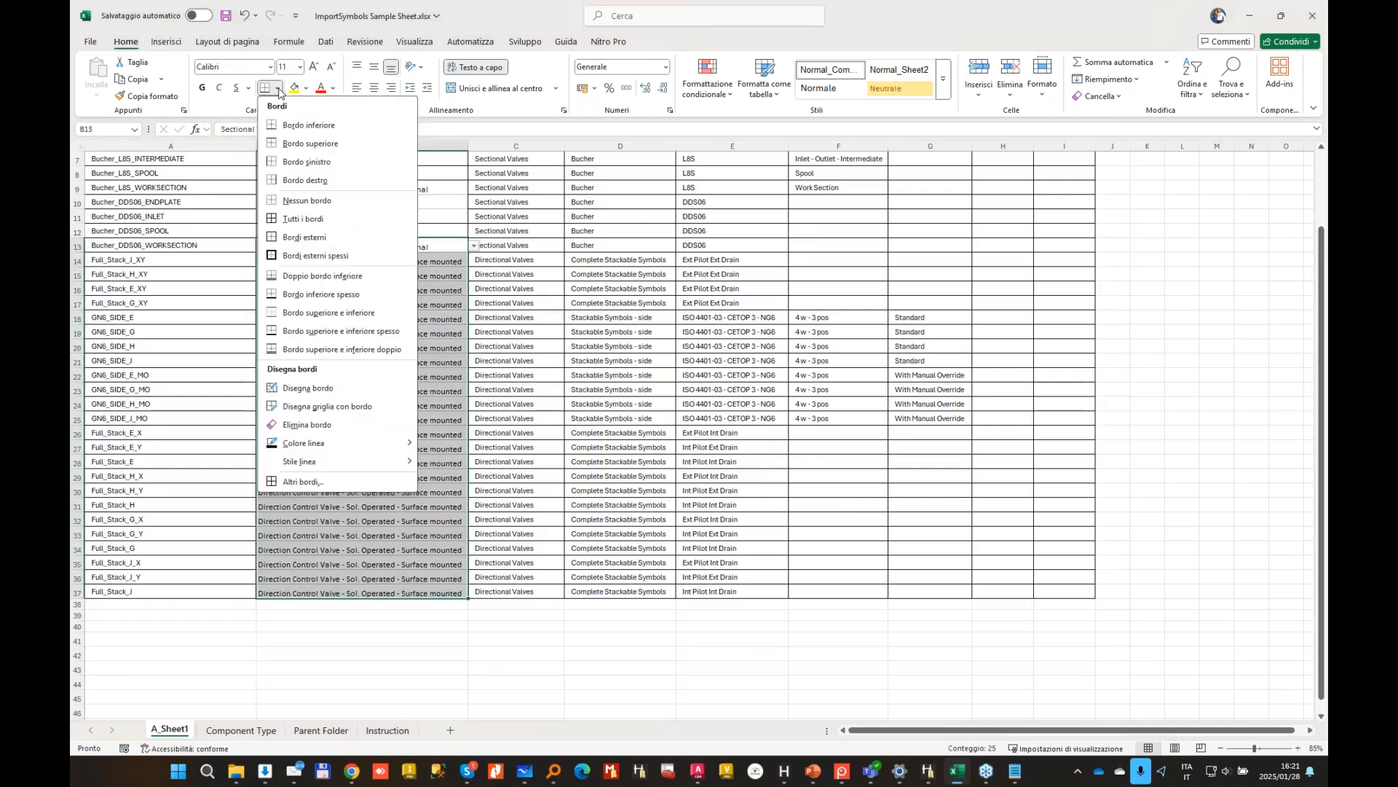
{"action": "left_click", "coordinate": [305, 218]}
{"action": "left_click", "coordinate": [728, 346]}
{"action": "scroll", "coordinate": [434, 381], "scroll_direction": "up", "scroll_amount": 2}
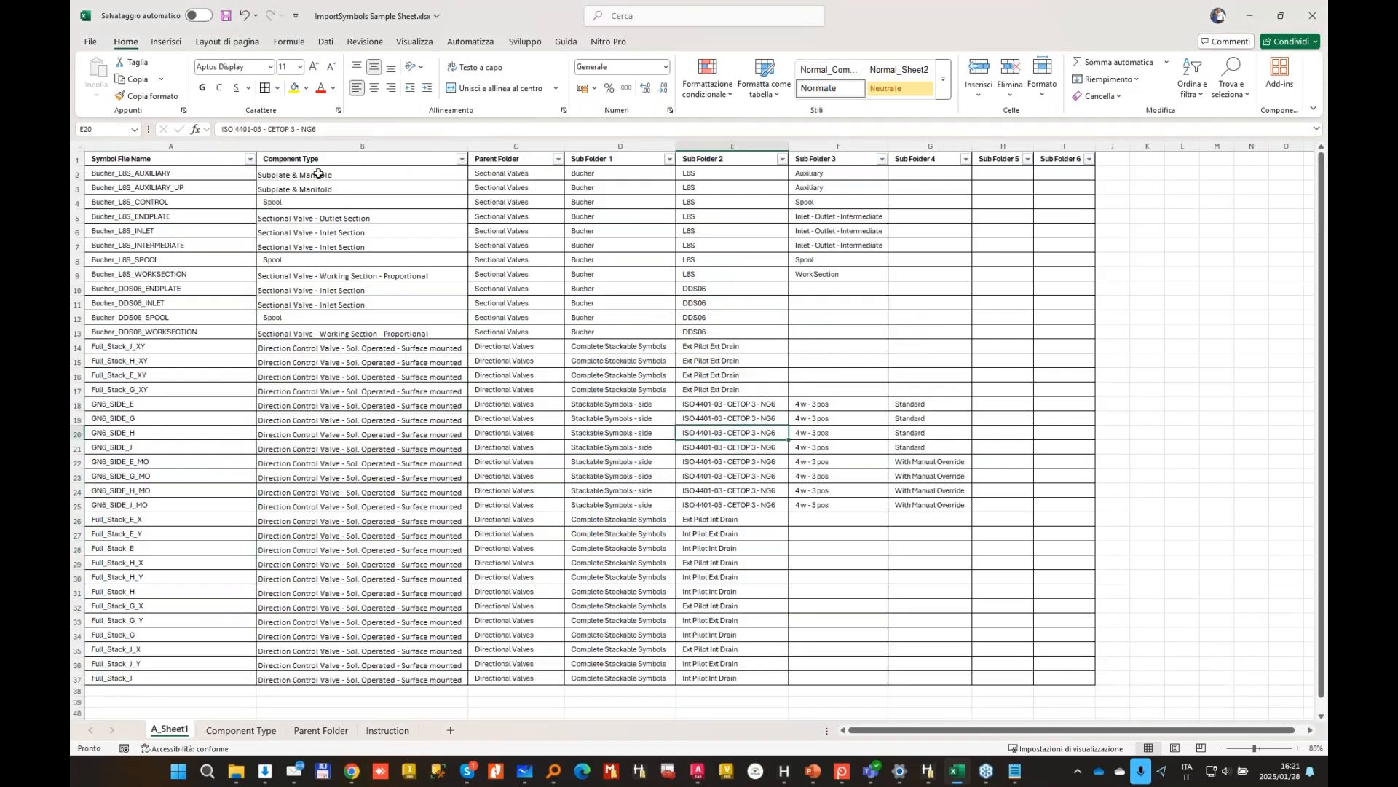
Step: Check the Component Type entries down to the last row and save the workbook
{"action": "left_click_drag", "start_coordinate": [319, 175], "coordinate": [408, 364]}
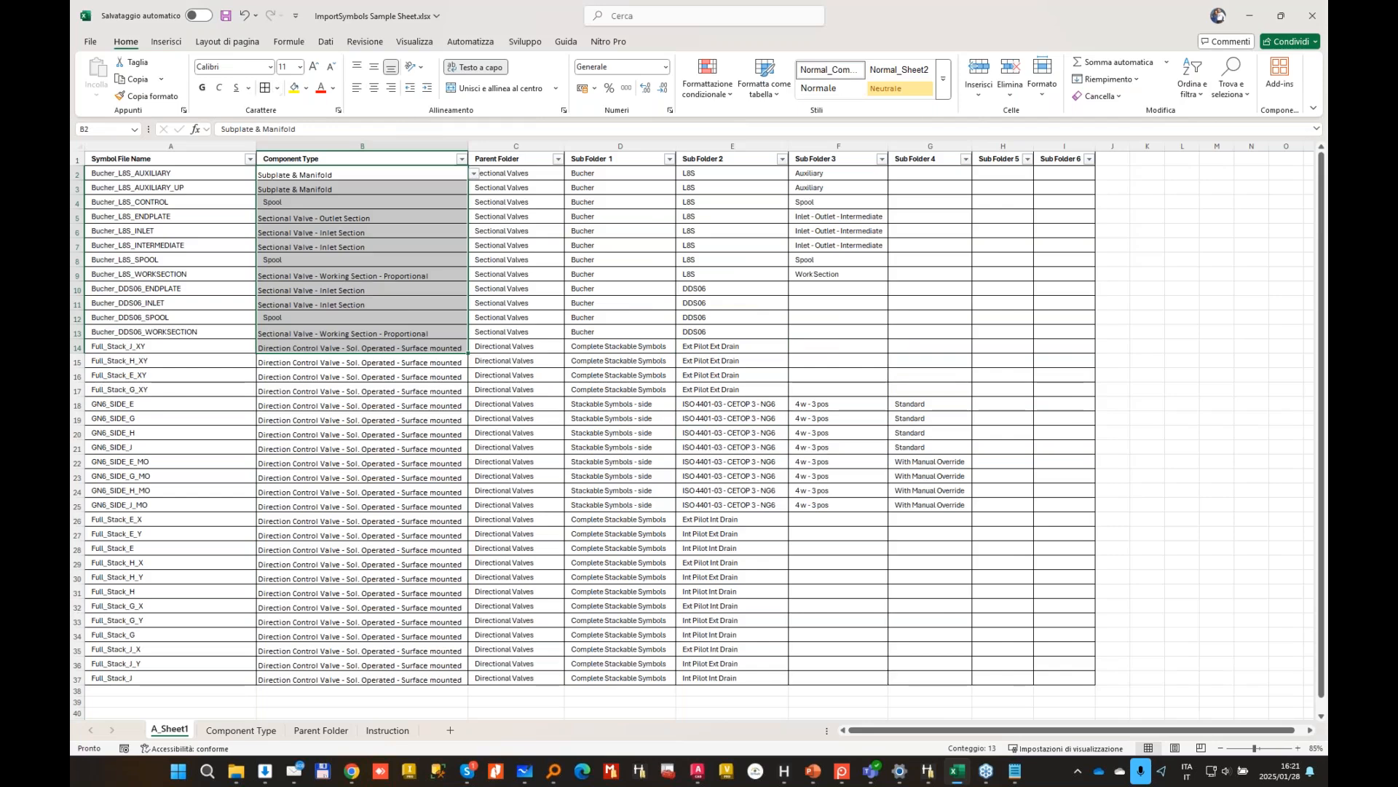
{"action": "scroll", "coordinate": [593, 318], "scroll_direction": "down", "scroll_amount": 1}
{"action": "scroll", "coordinate": [593, 318], "scroll_direction": "down", "scroll_amount": 1}
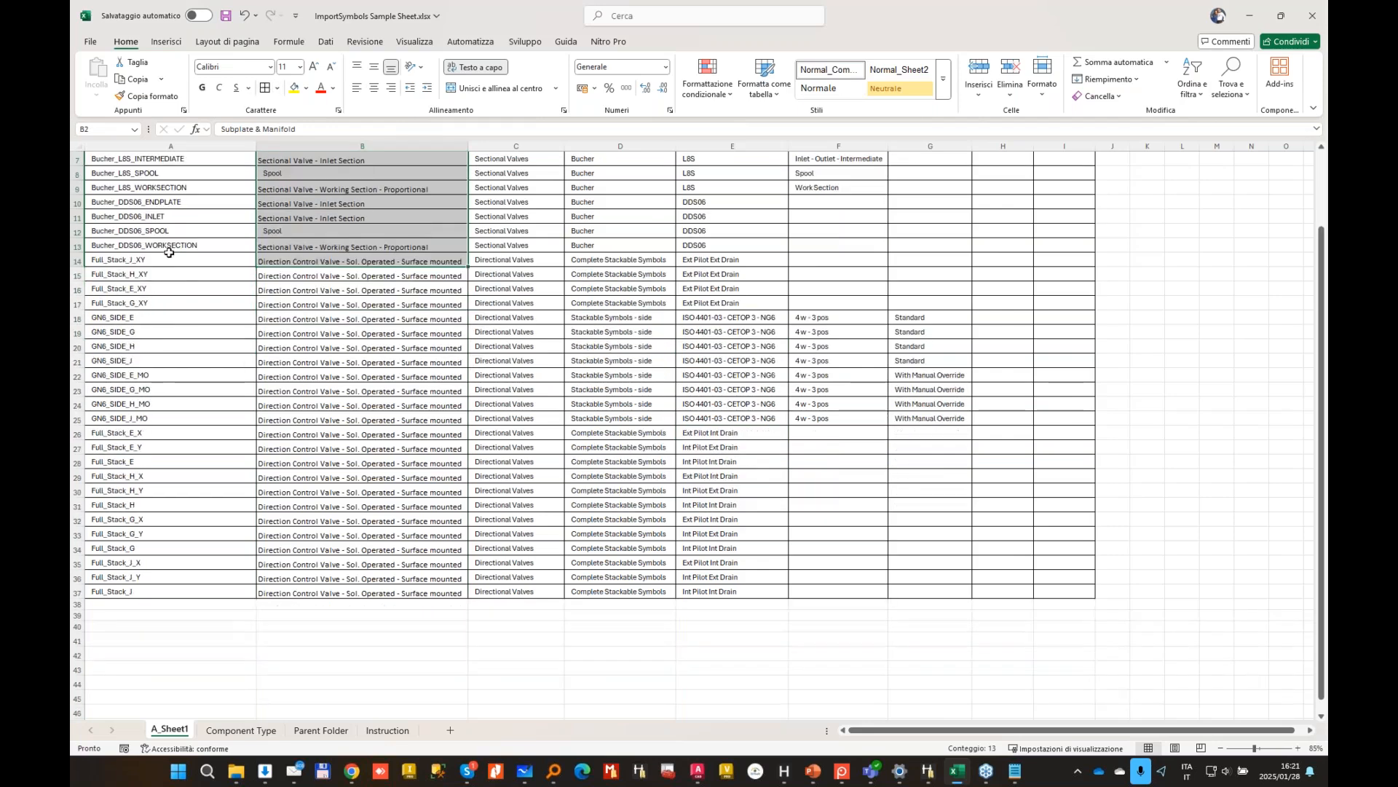
{"action": "left_click", "coordinate": [153, 561]}
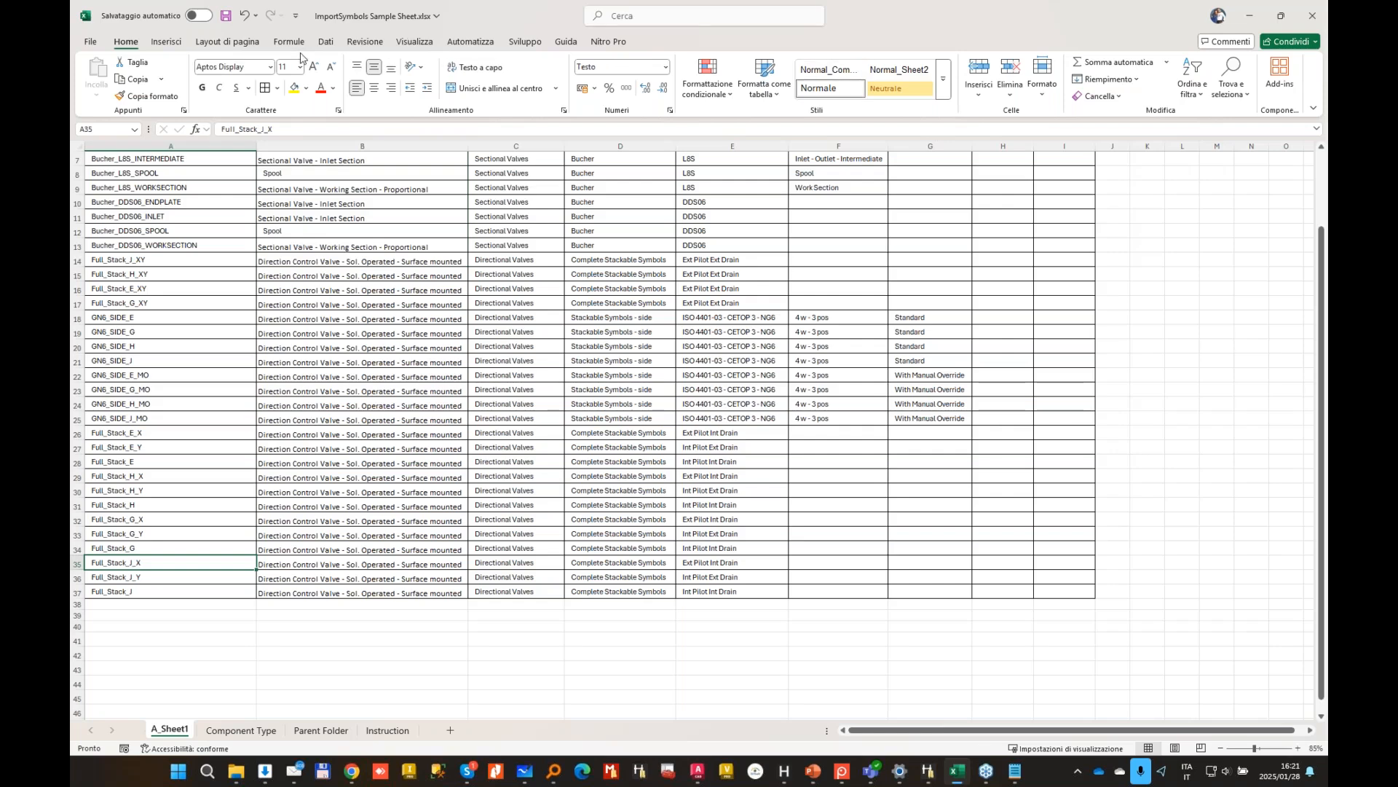
{"action": "key", "text": "ctrl+s"}
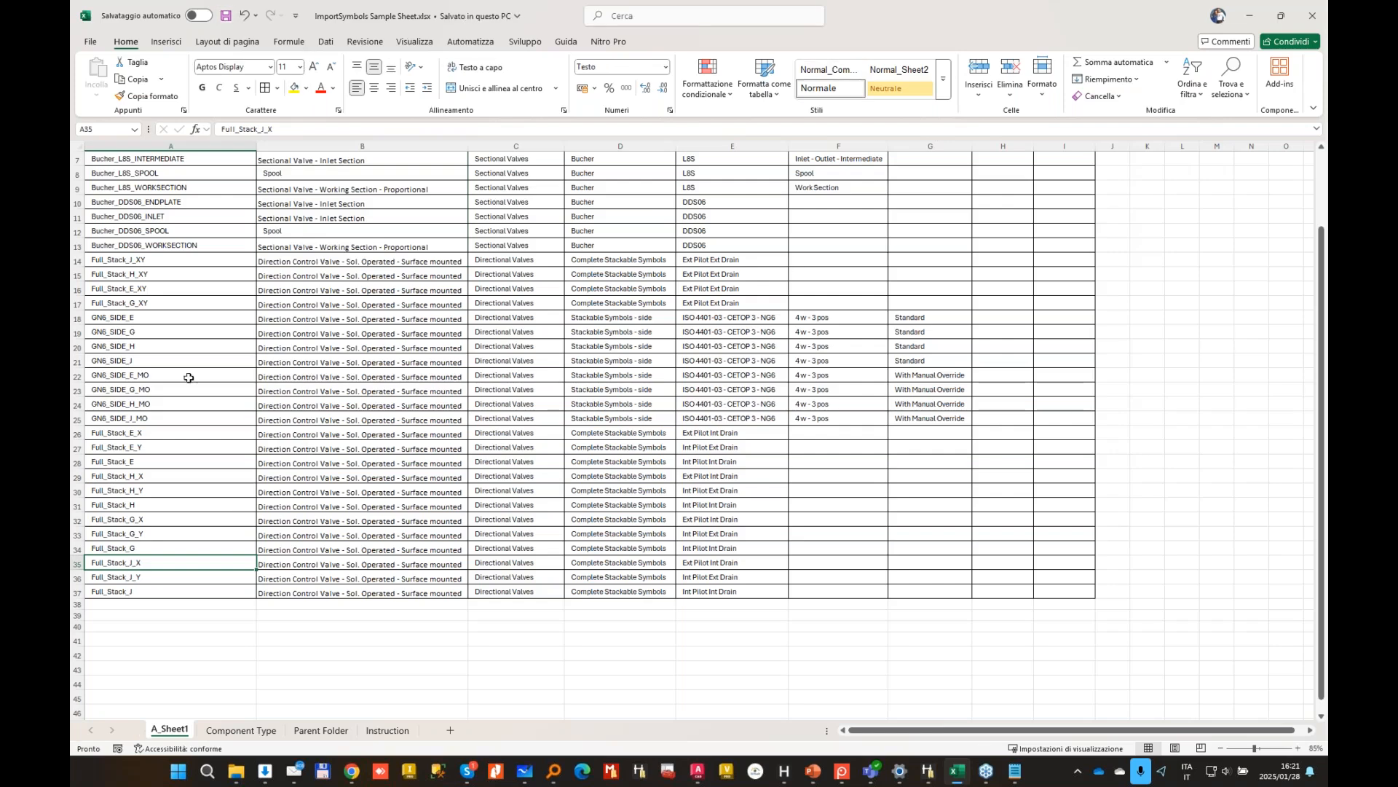
Step: Switch to the Import Symbol Utility and select Custom Building Blocks as the target library
{"action": "left_click", "coordinate": [262, 778]}
{"action": "left_click", "coordinate": [263, 777]}
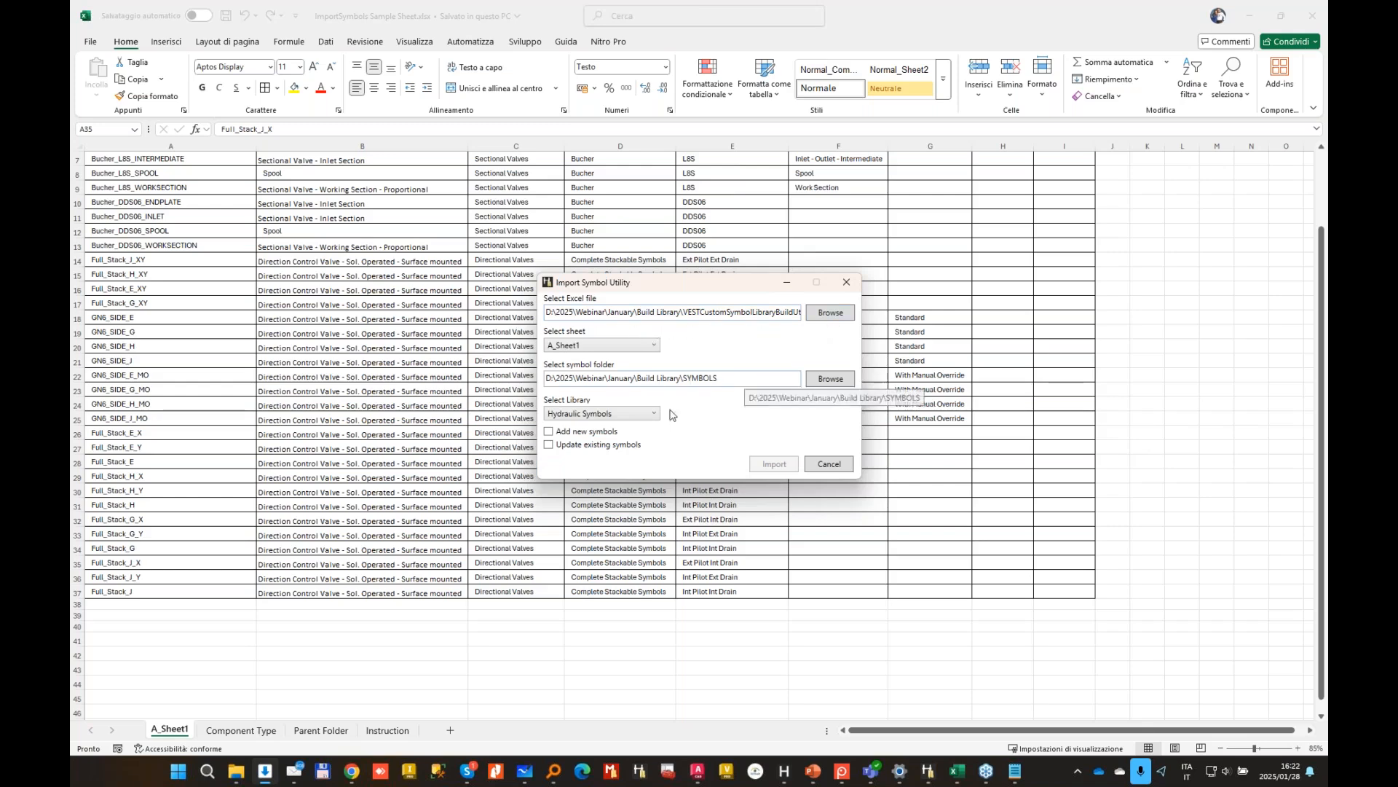
{"action": "left_click", "coordinate": [638, 413]}
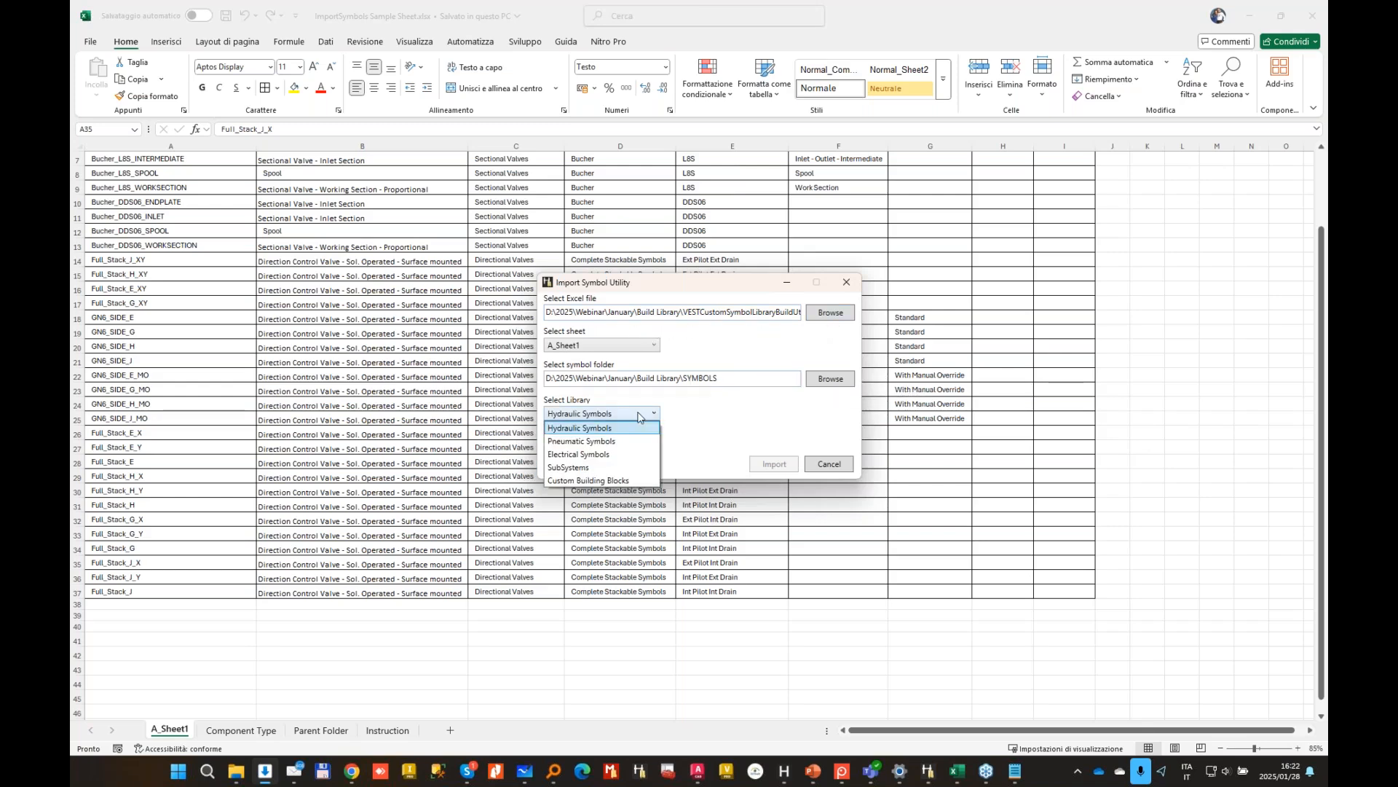
{"action": "left_click", "coordinate": [598, 480]}
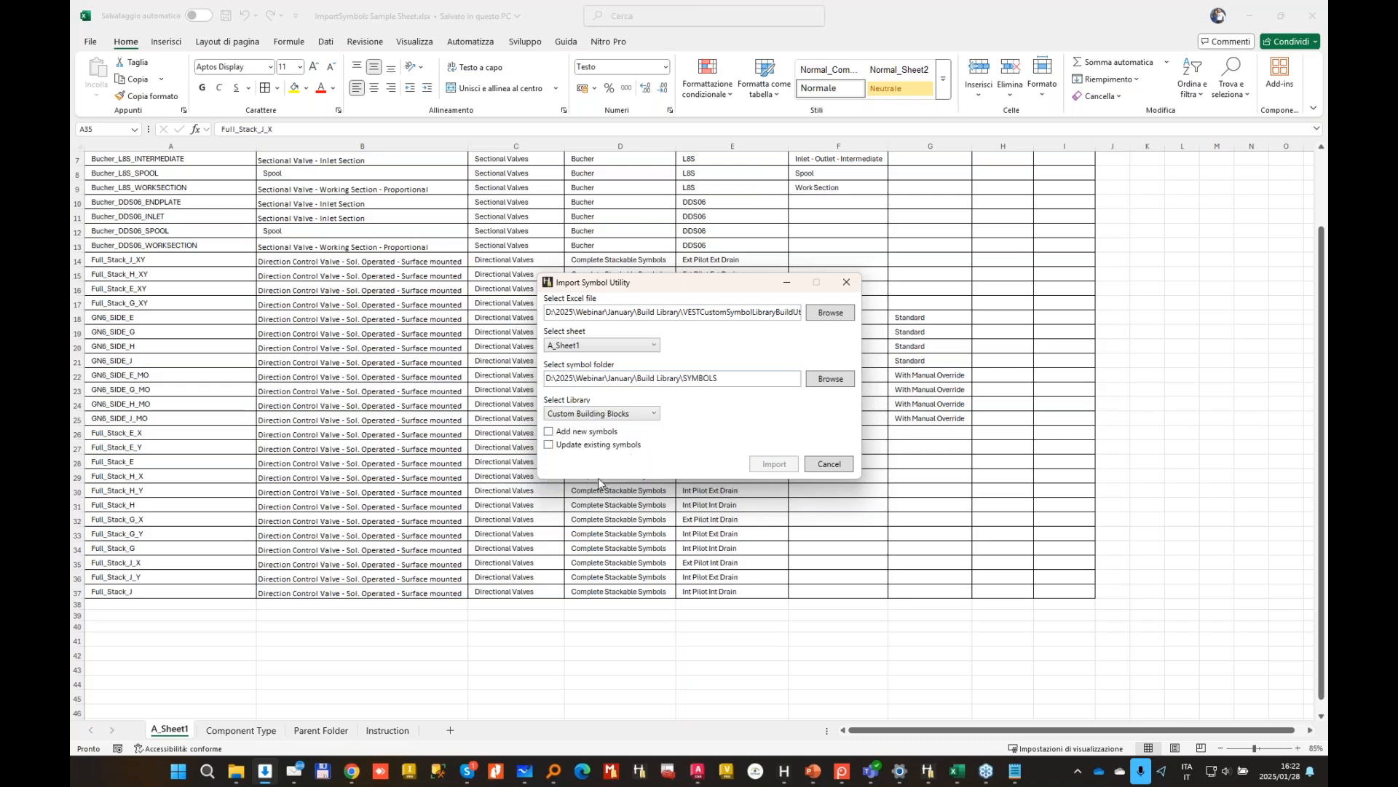
Step: Import the symbols with Add new symbols enabled and Update existing symbols disabled, and close the completion message
{"action": "left_click", "coordinate": [549, 433]}
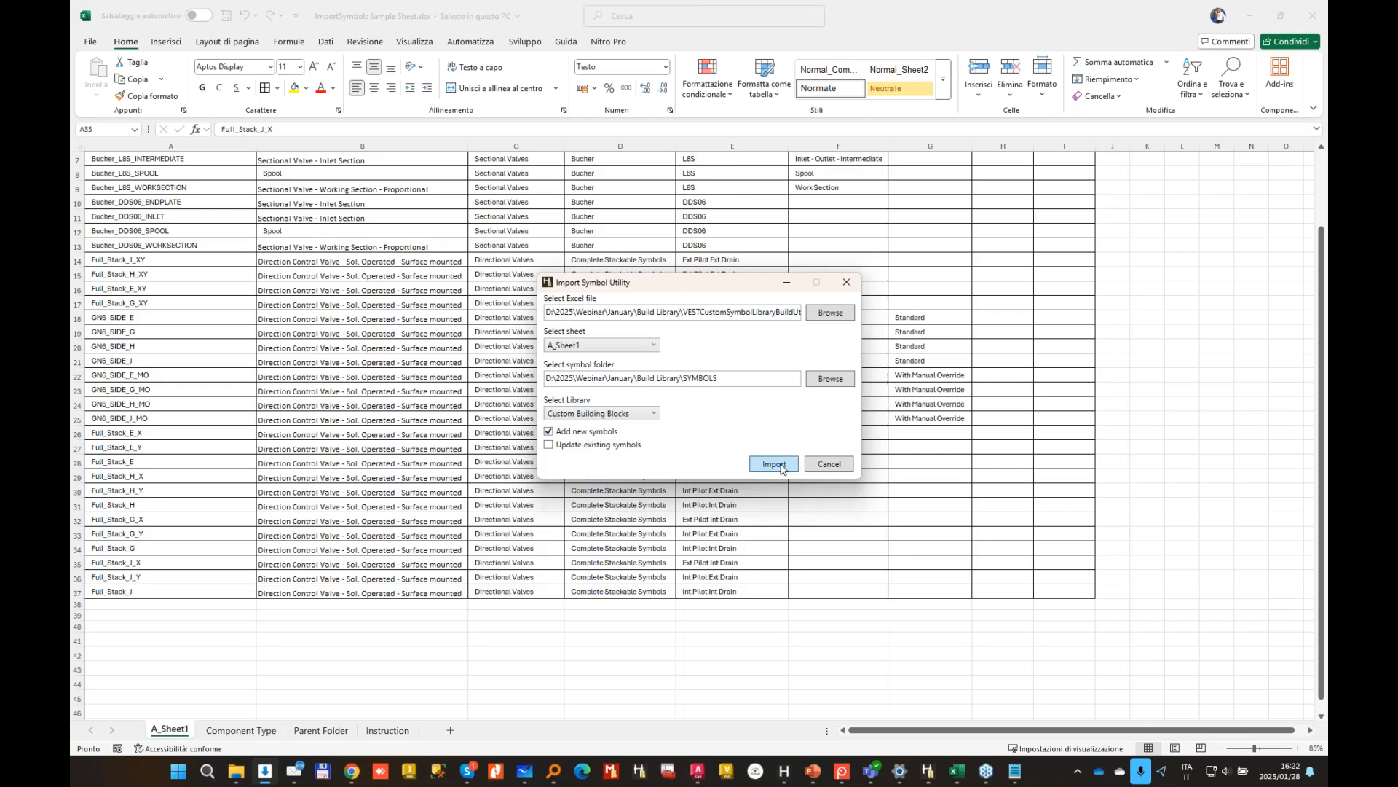
{"action": "left_click", "coordinate": [549, 445]}
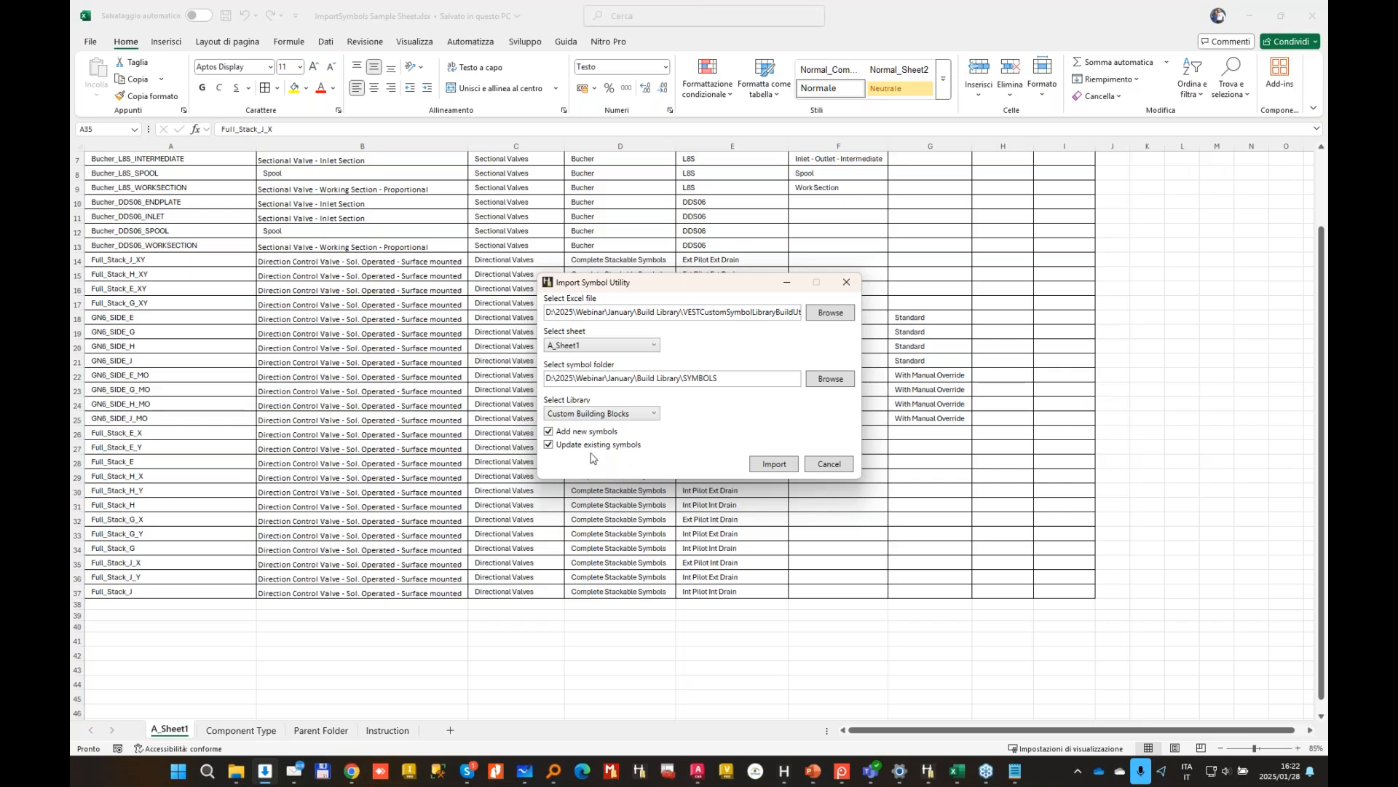
{"action": "left_click", "coordinate": [549, 445]}
{"action": "left_click", "coordinate": [774, 464]}
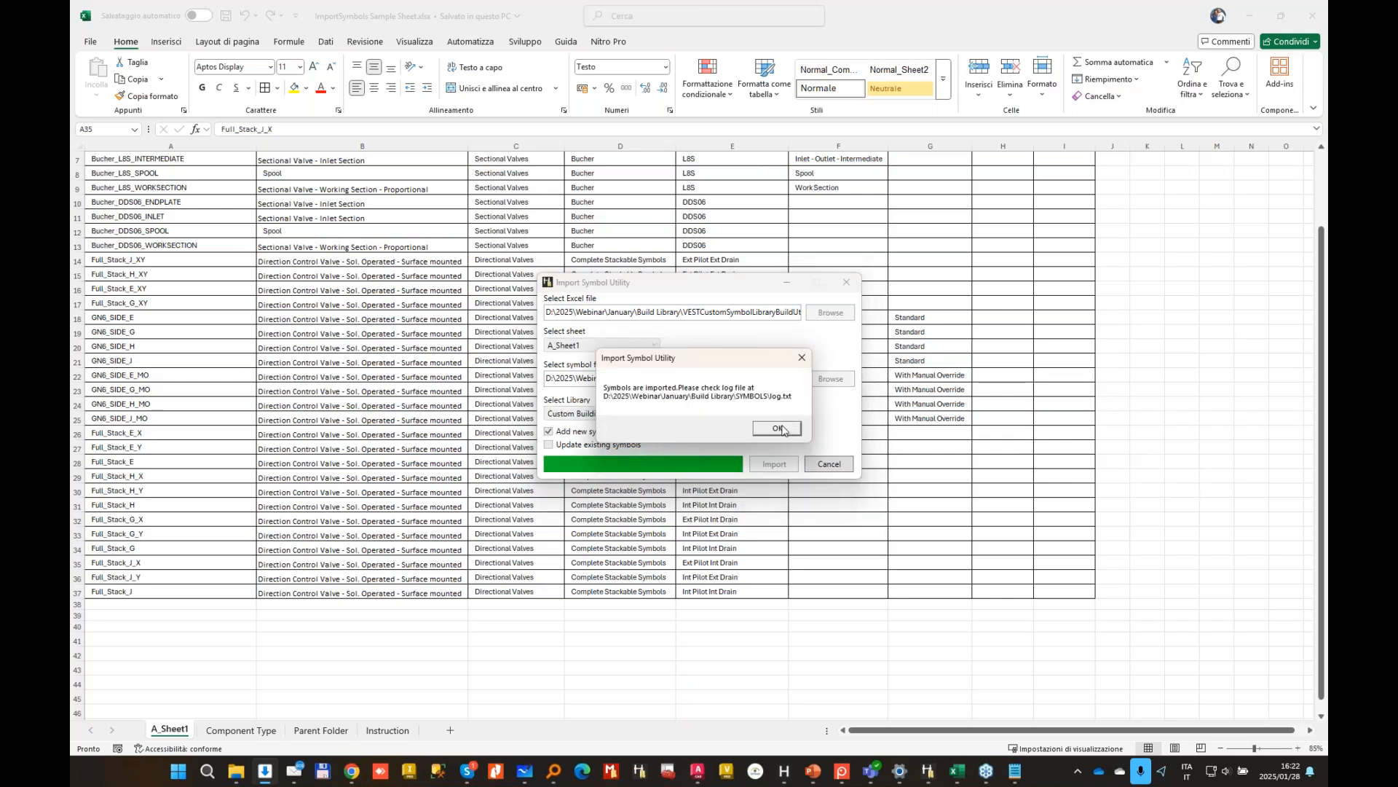
{"action": "left_click", "coordinate": [780, 429]}
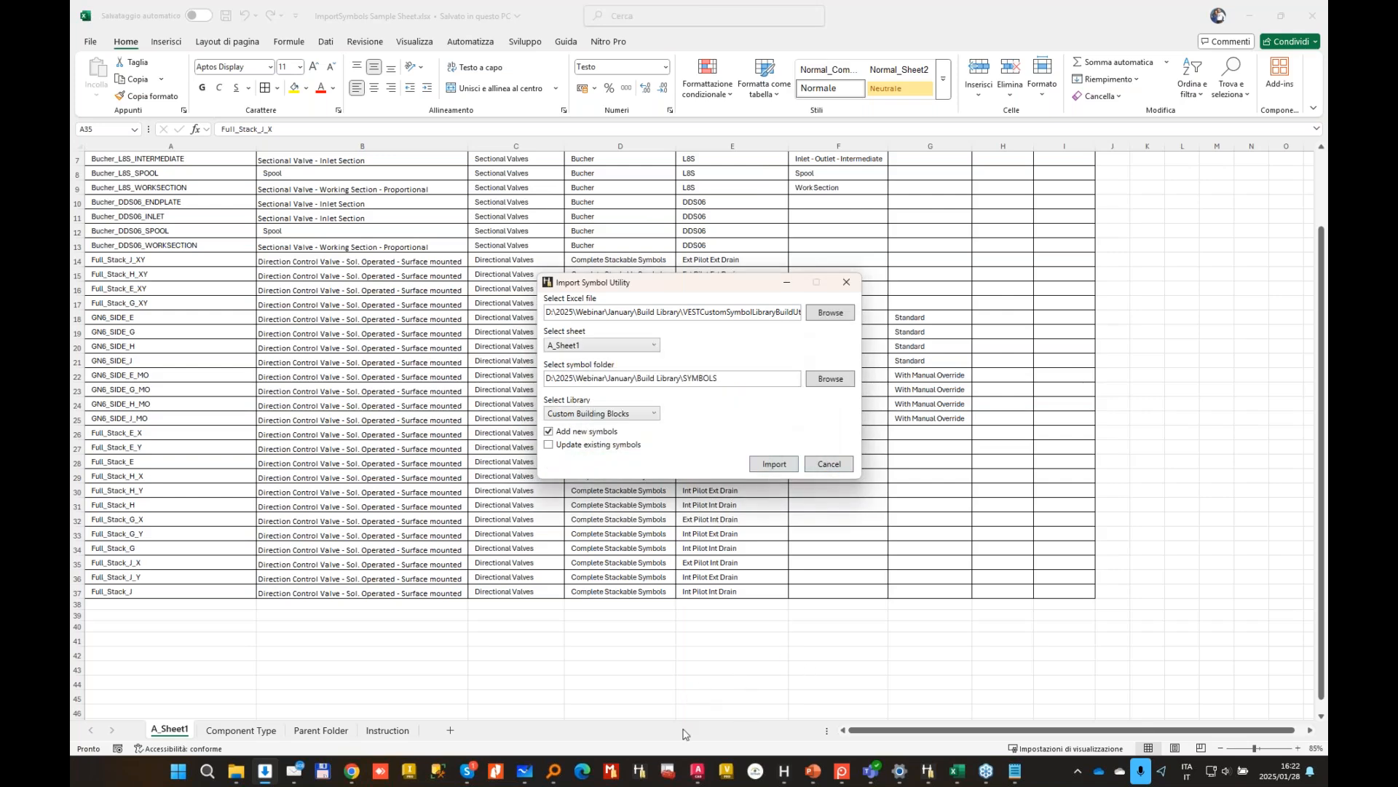
Step: Switch to HyDraw Library Manager and inspect the symbols in the Ext Pilot Int Drain, Int Pilot Ext Drain and Int Pilot Int Drain folders
{"action": "left_click", "coordinate": [928, 770]}
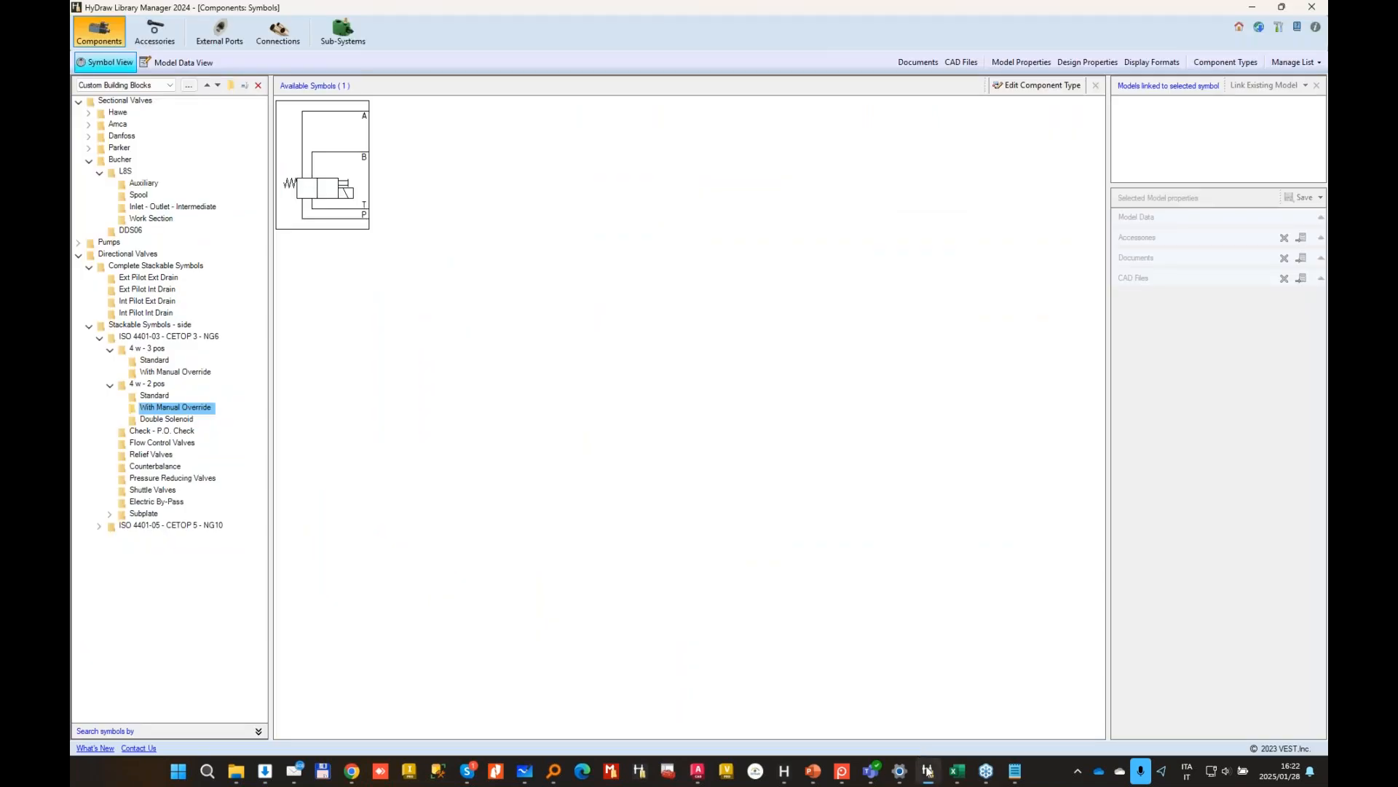
{"action": "left_click", "coordinate": [930, 772]}
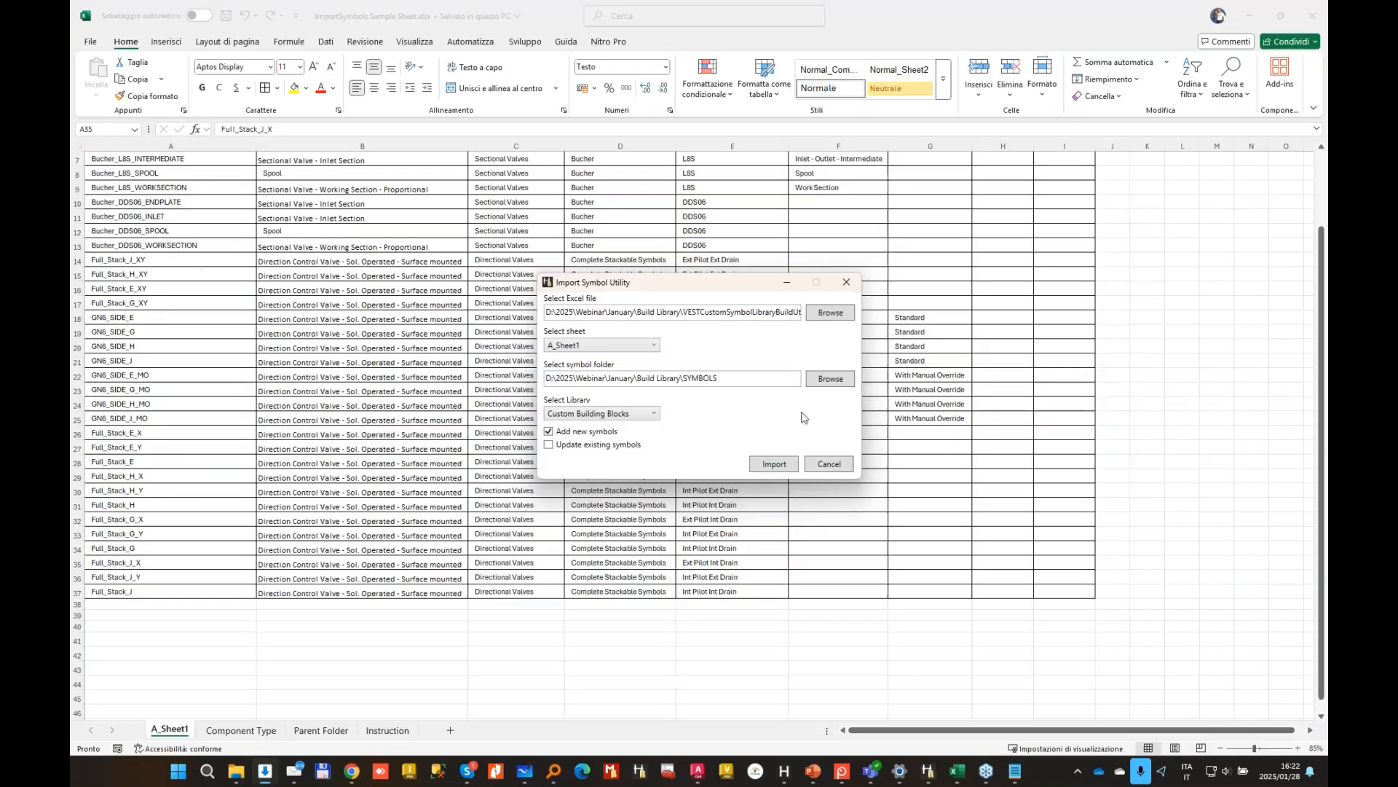
{"action": "left_click", "coordinate": [929, 772]}
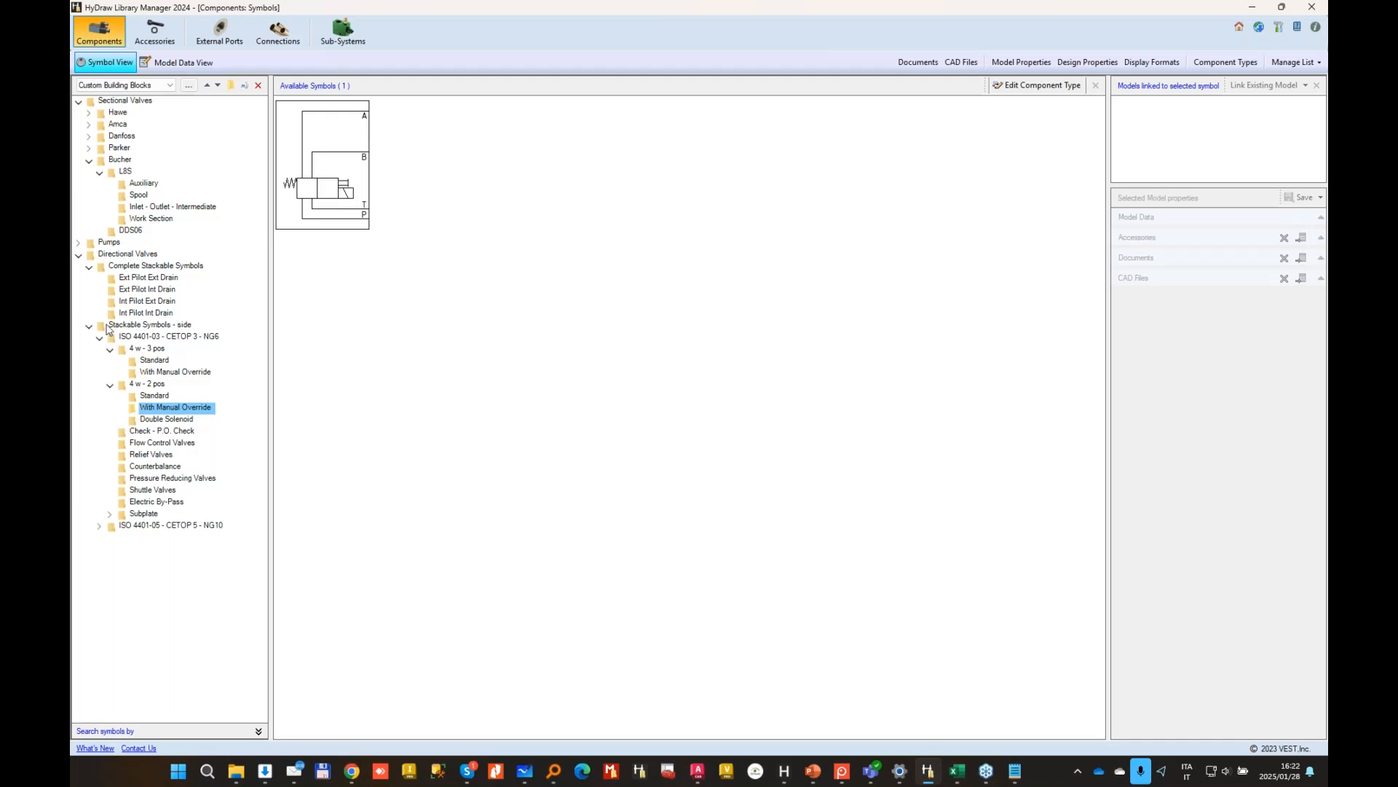
{"action": "left_click", "coordinate": [145, 290]}
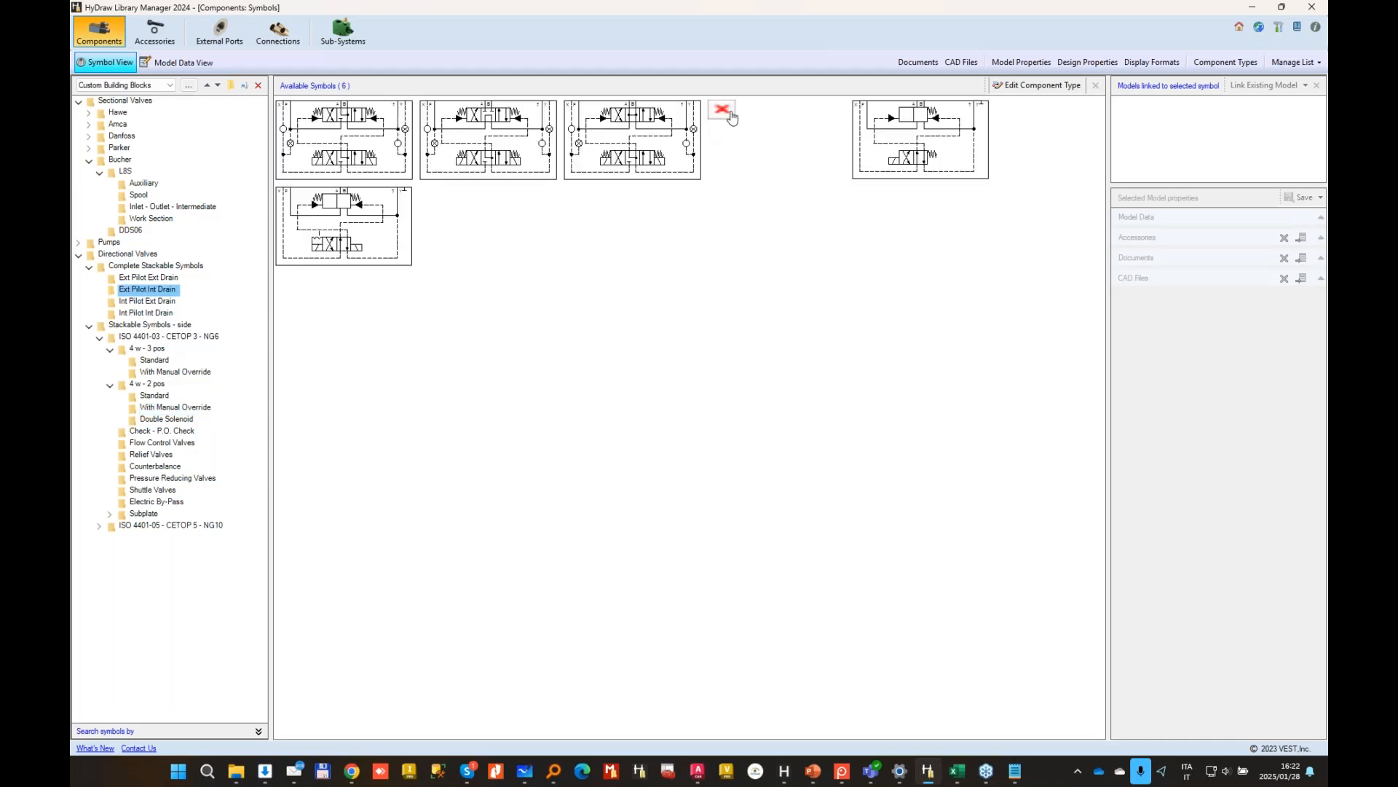
{"action": "left_click", "coordinate": [722, 110]}
{"action": "left_click", "coordinate": [154, 302]}
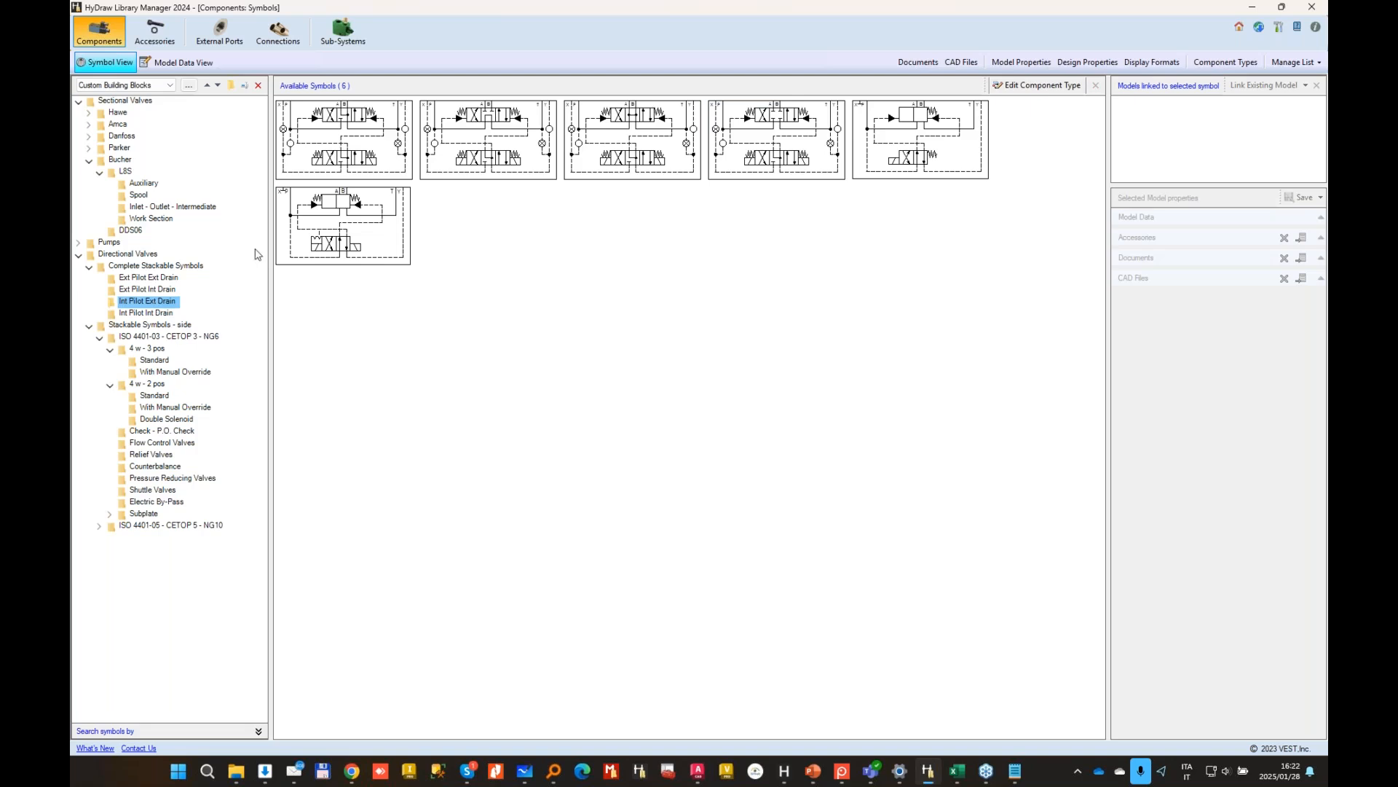
{"action": "left_click", "coordinate": [156, 314]}
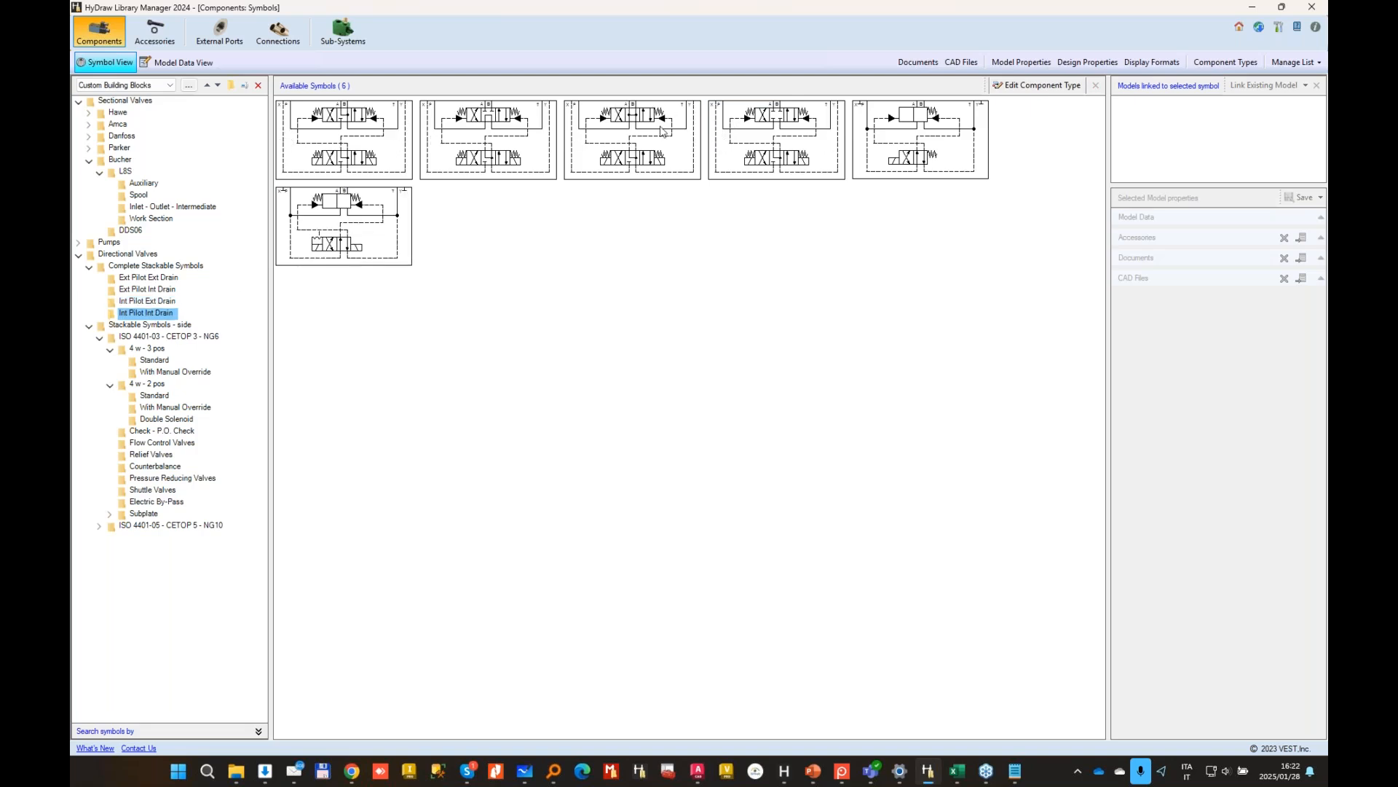
{"action": "left_click", "coordinate": [736, 132]}
{"action": "left_click", "coordinate": [632, 139]}
{"action": "left_click", "coordinate": [488, 144]}
{"action": "left_click", "coordinate": [364, 153]}
Step: Compare the Ext Pilot Int Drain and Int Pilot Ext Drain symbols again and select the first symbol in the Ext Pilot Ext Drain folder
{"action": "left_click", "coordinate": [152, 291]}
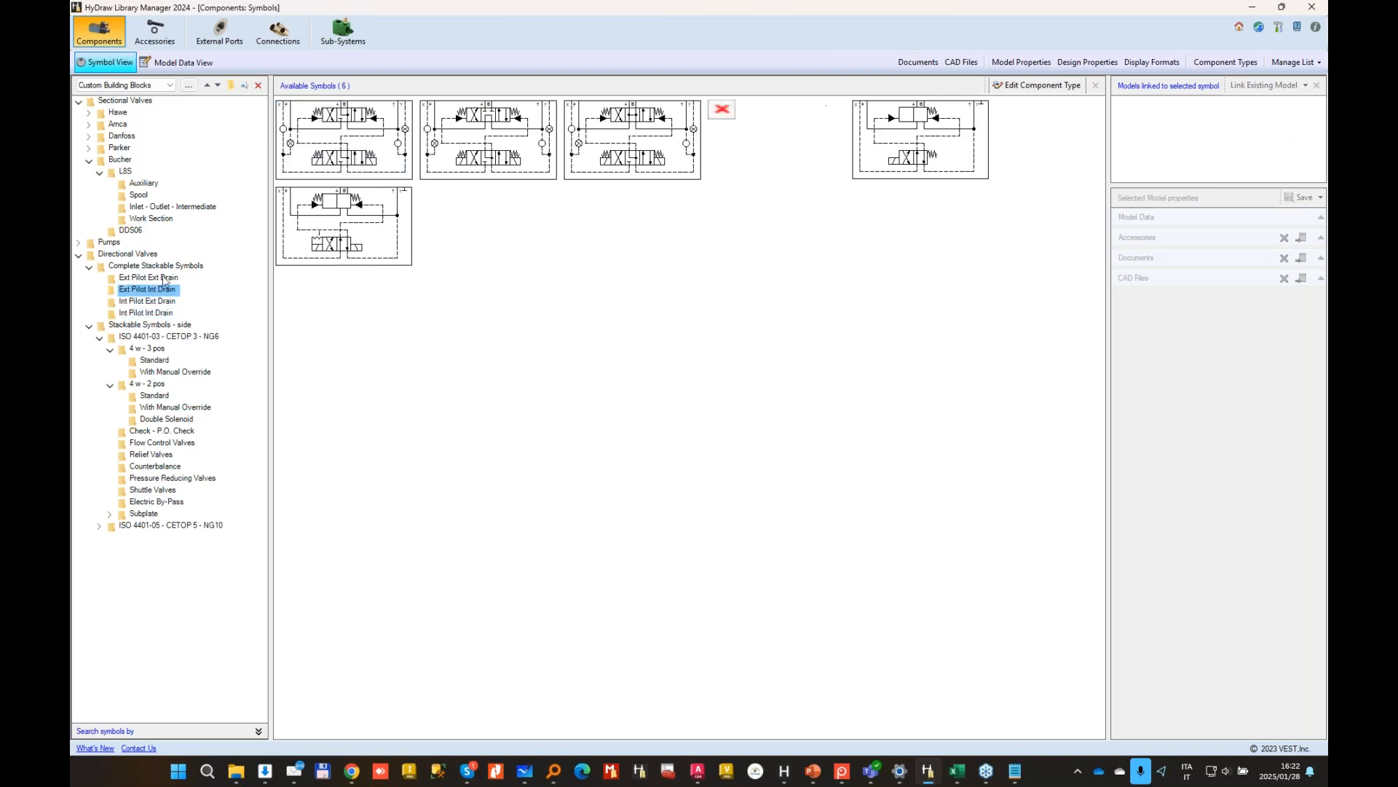
{"action": "left_click", "coordinate": [160, 301]}
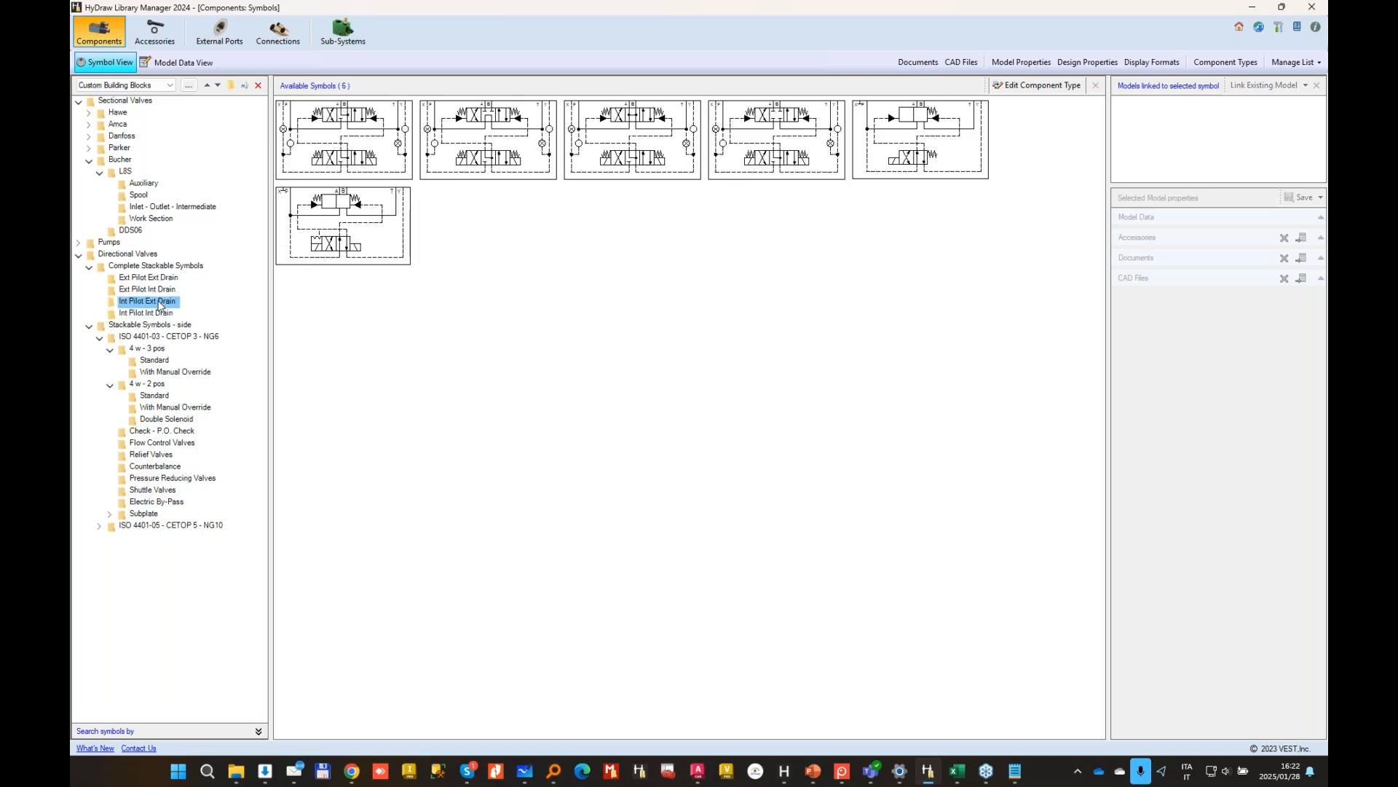
{"action": "left_click", "coordinate": [149, 289]}
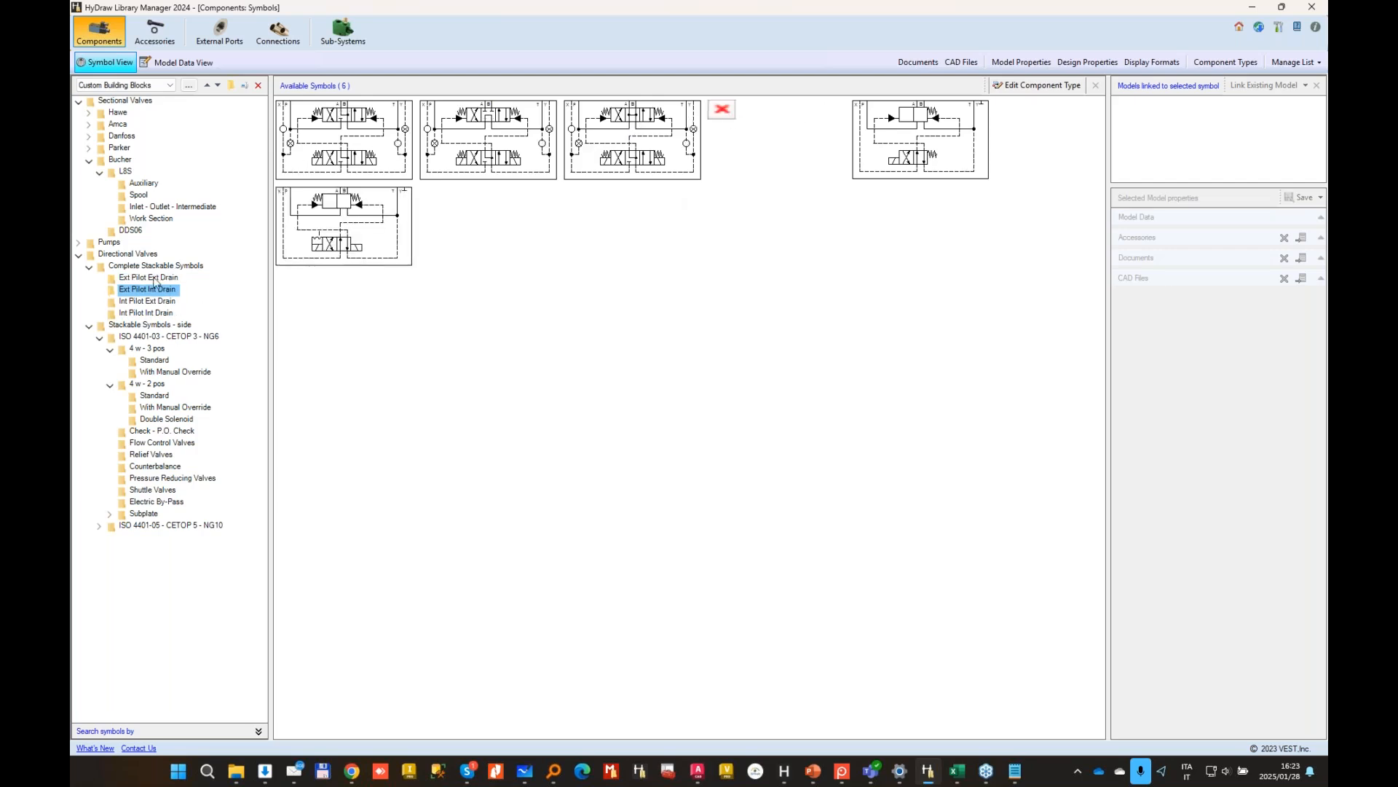
{"action": "left_click", "coordinate": [175, 302]}
{"action": "left_click", "coordinate": [169, 290]}
{"action": "left_click", "coordinate": [163, 279]}
{"action": "left_click", "coordinate": [364, 145]}
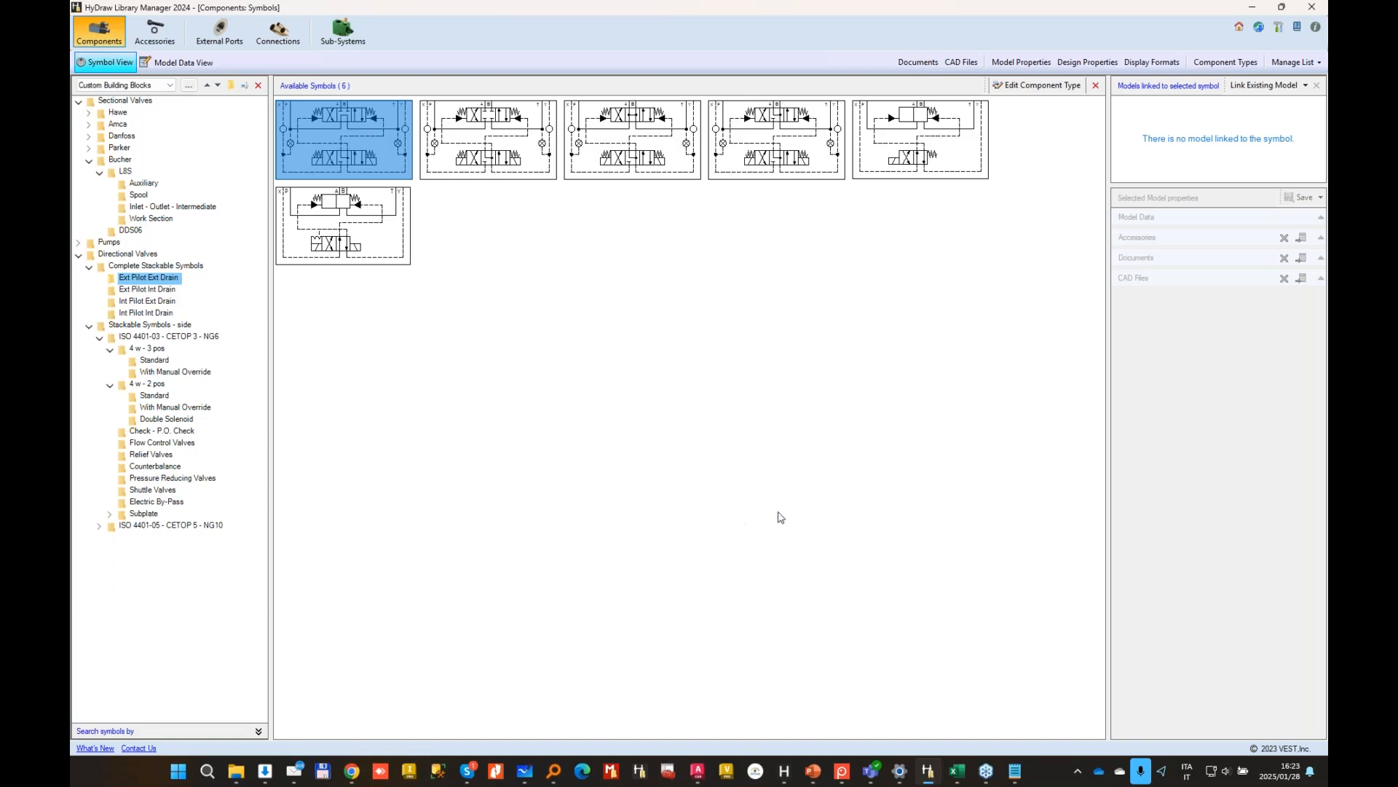
Step: Switch to HyDraw CAD and start a new drawing with Custom Building Blocks as the symbol library
{"action": "mouse_move", "coordinate": [785, 770]}
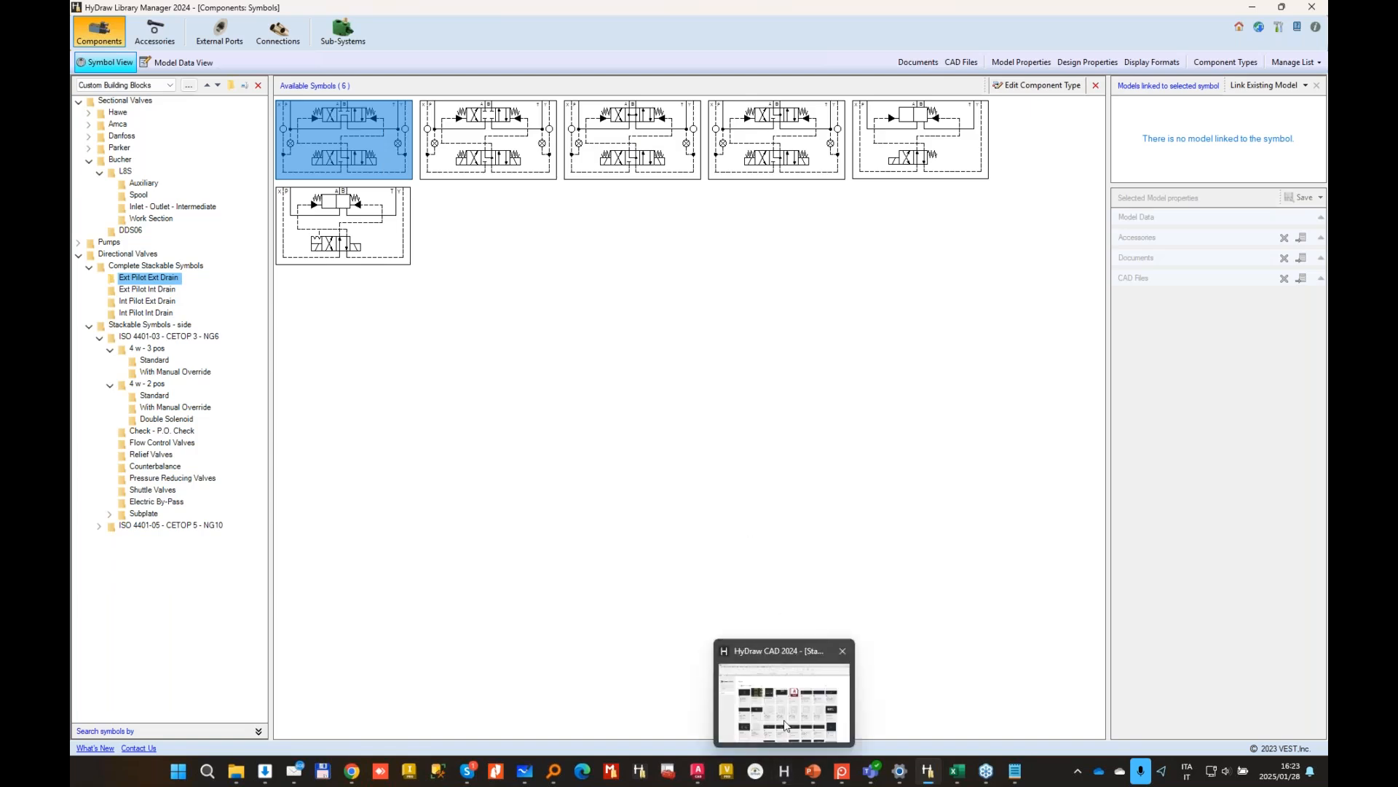
{"action": "left_click", "coordinate": [785, 725]}
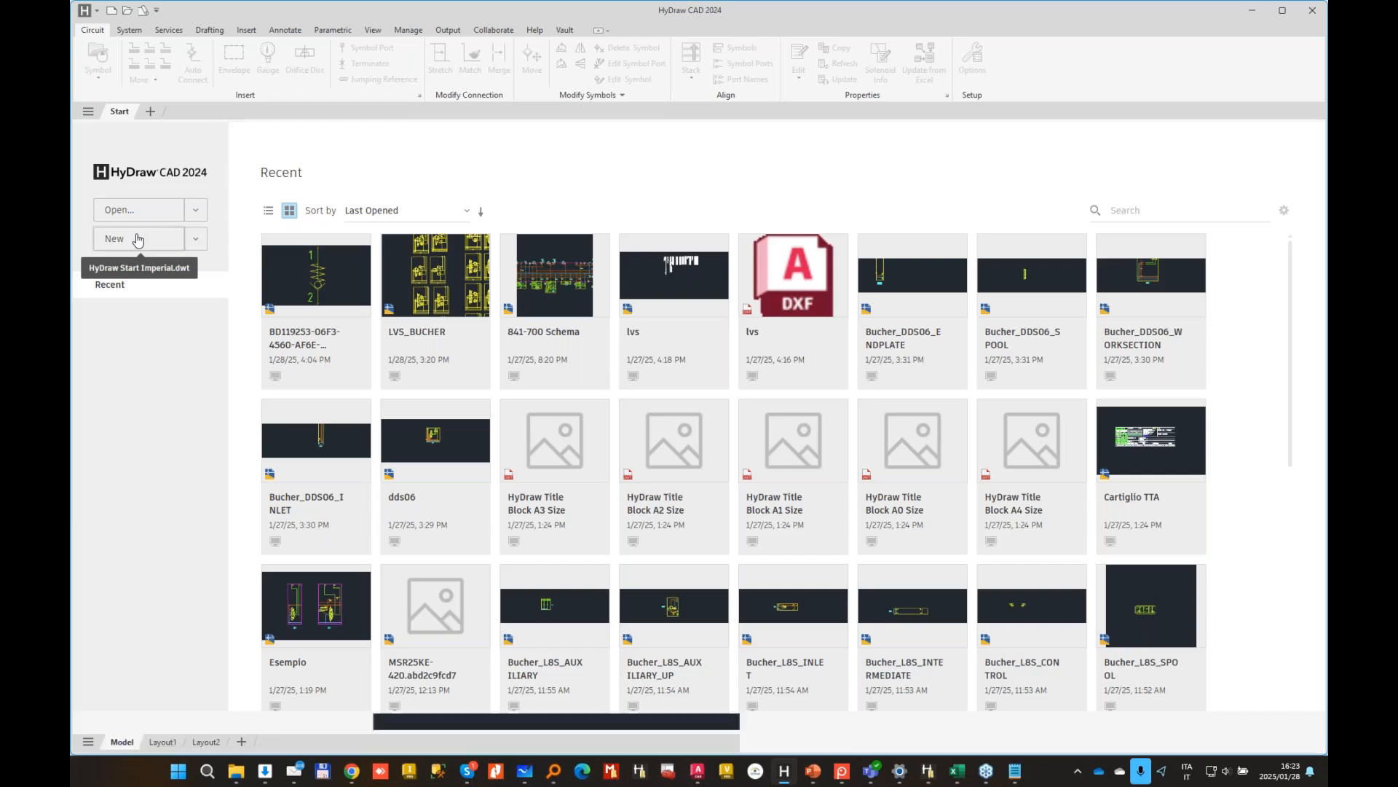
{"action": "left_click", "coordinate": [138, 239]}
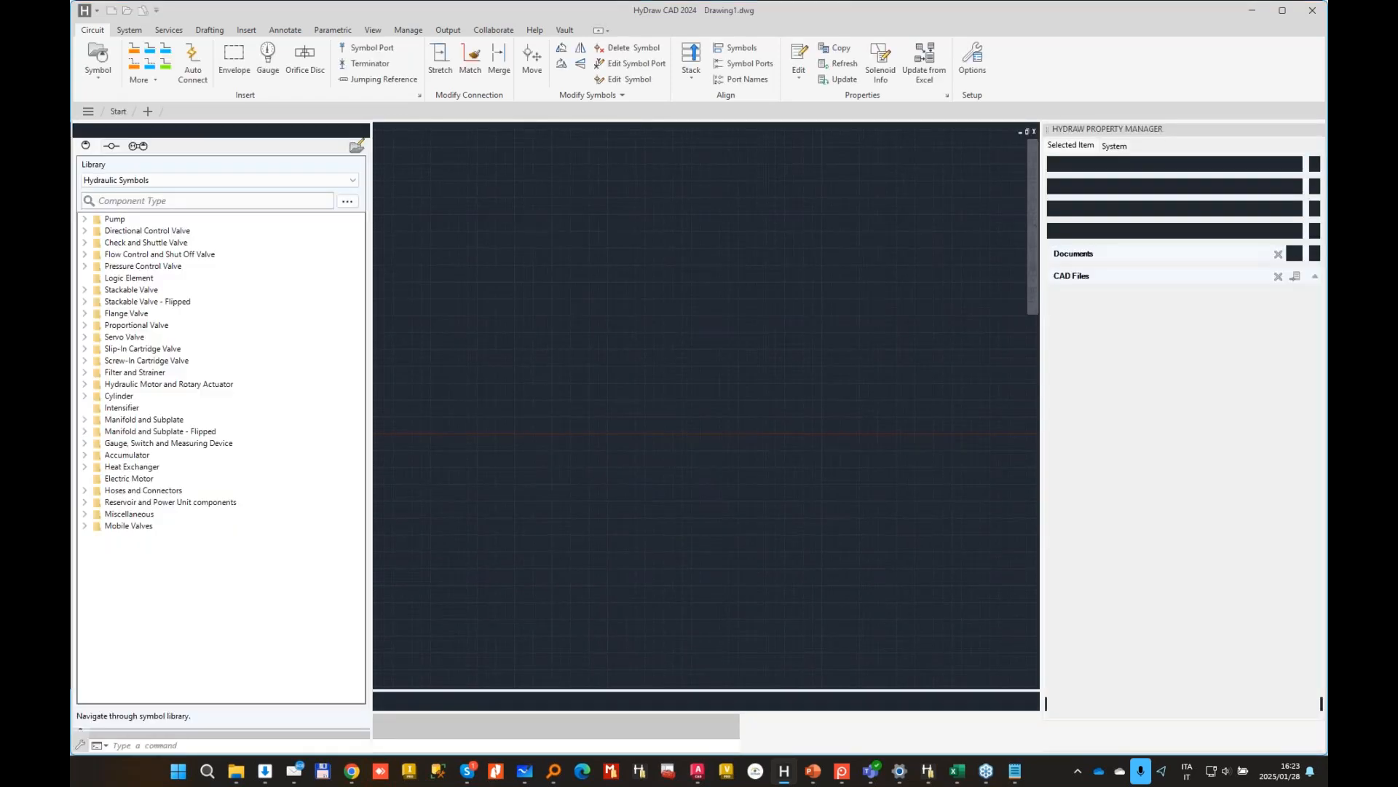
{"action": "left_click", "coordinate": [244, 181]}
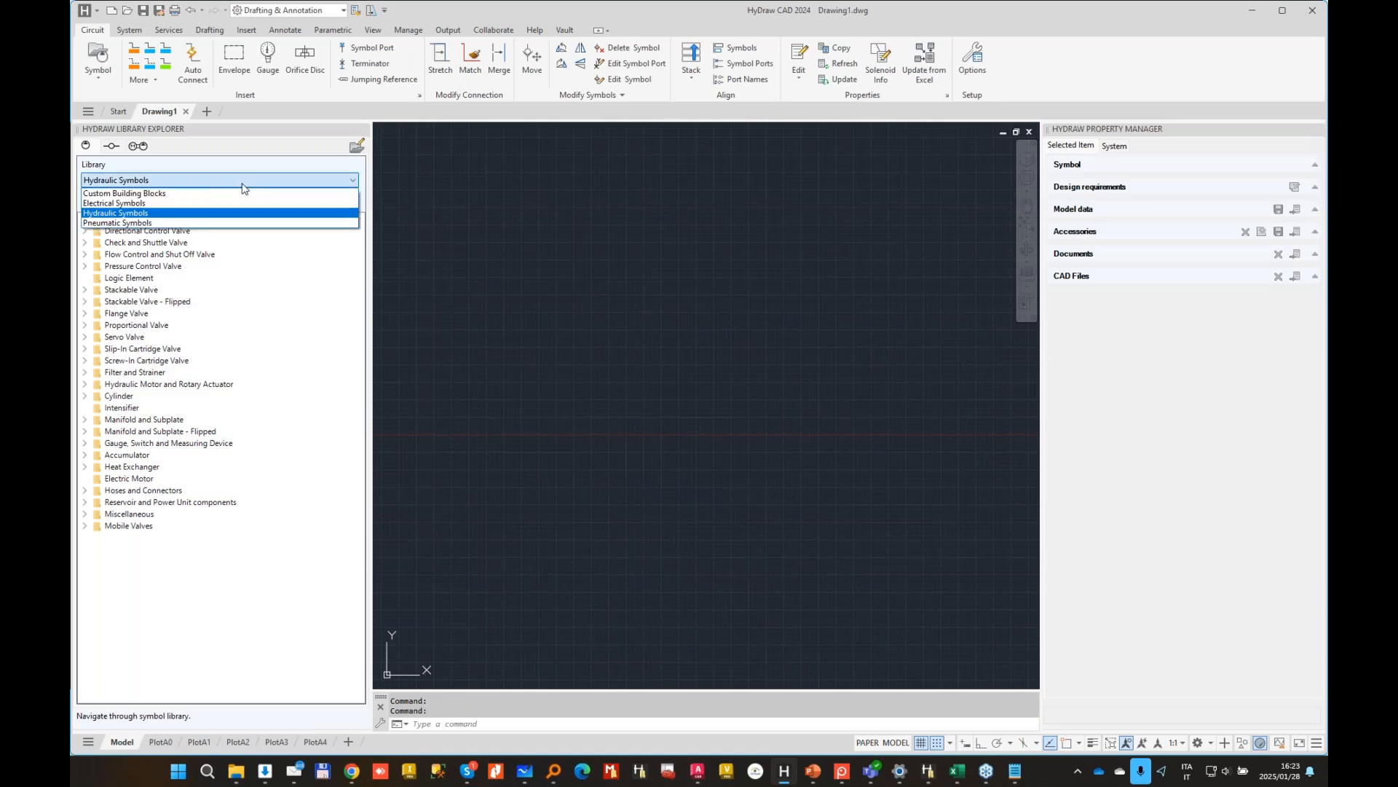
{"action": "left_click", "coordinate": [164, 193]}
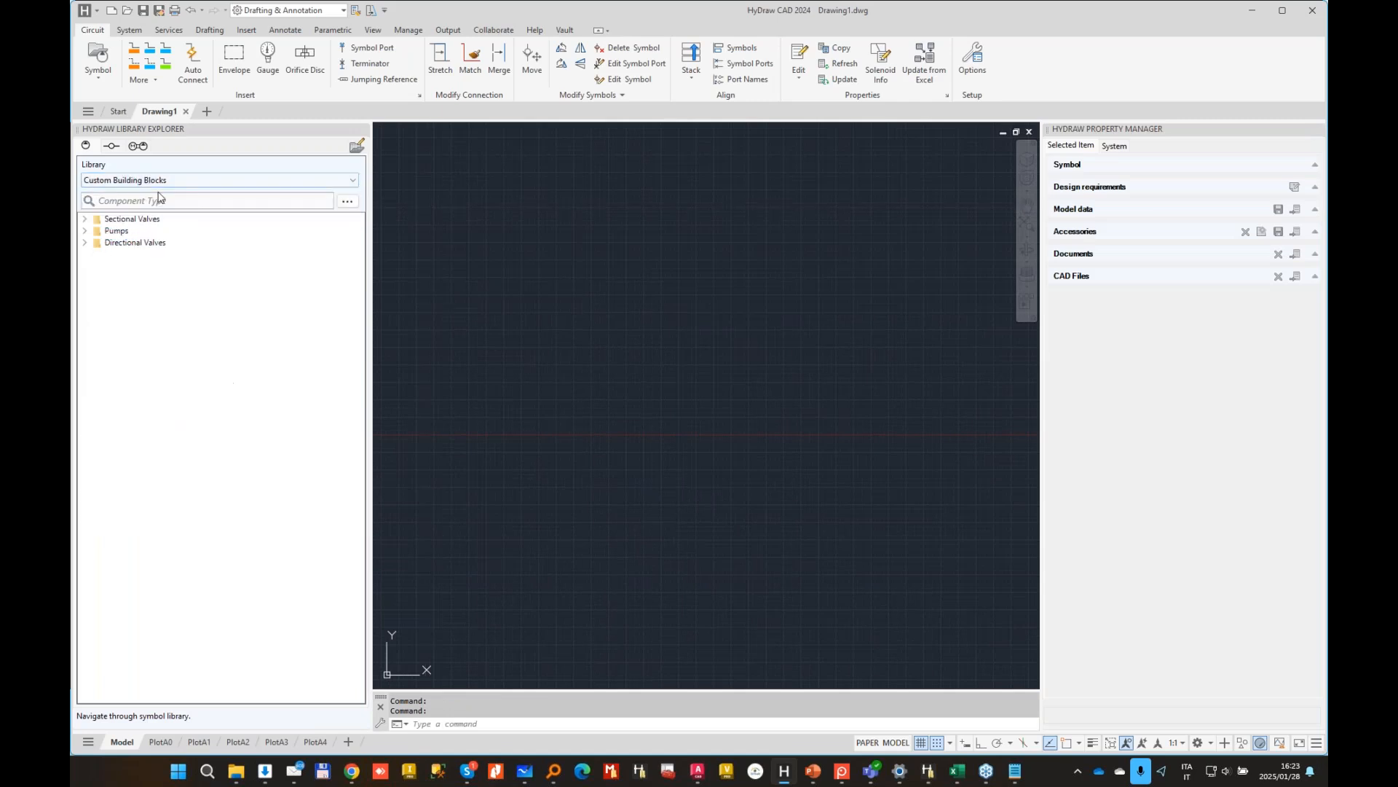
Step: Insert the first symbol from Directional Valves > Complete Stackable Symbols > Int Pilot Ext Drain into the drawing
{"action": "left_click", "coordinate": [85, 243]}
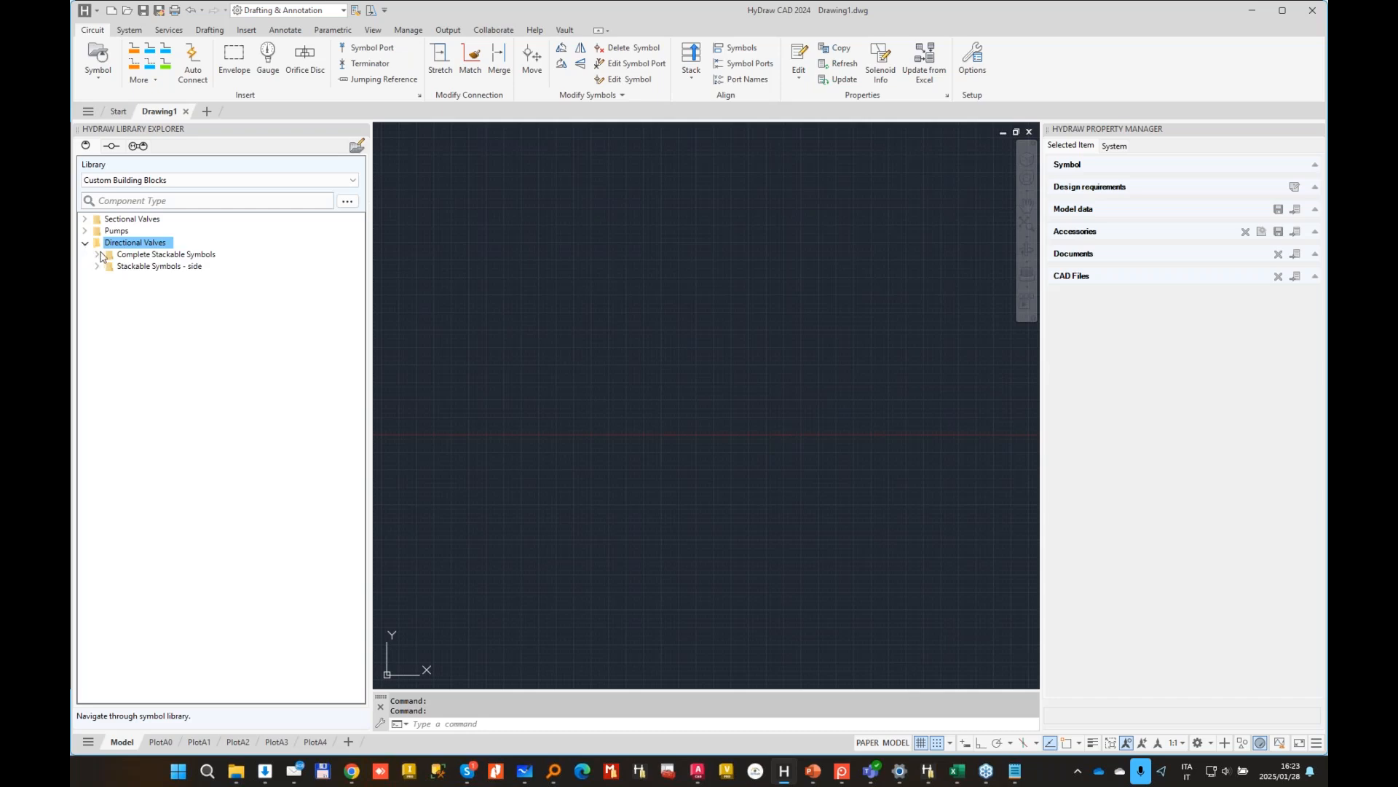
{"action": "left_click", "coordinate": [98, 255]}
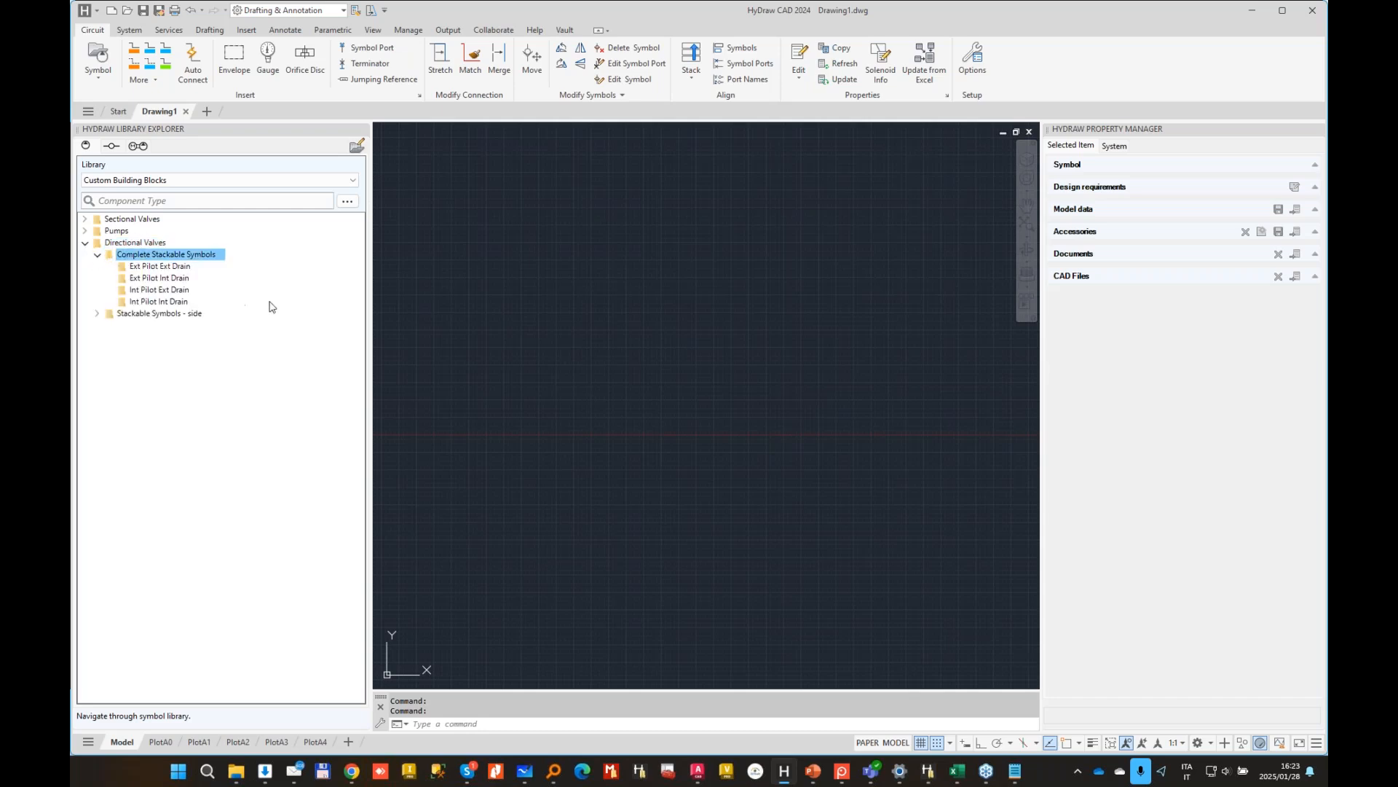
{"action": "left_click", "coordinate": [170, 290]}
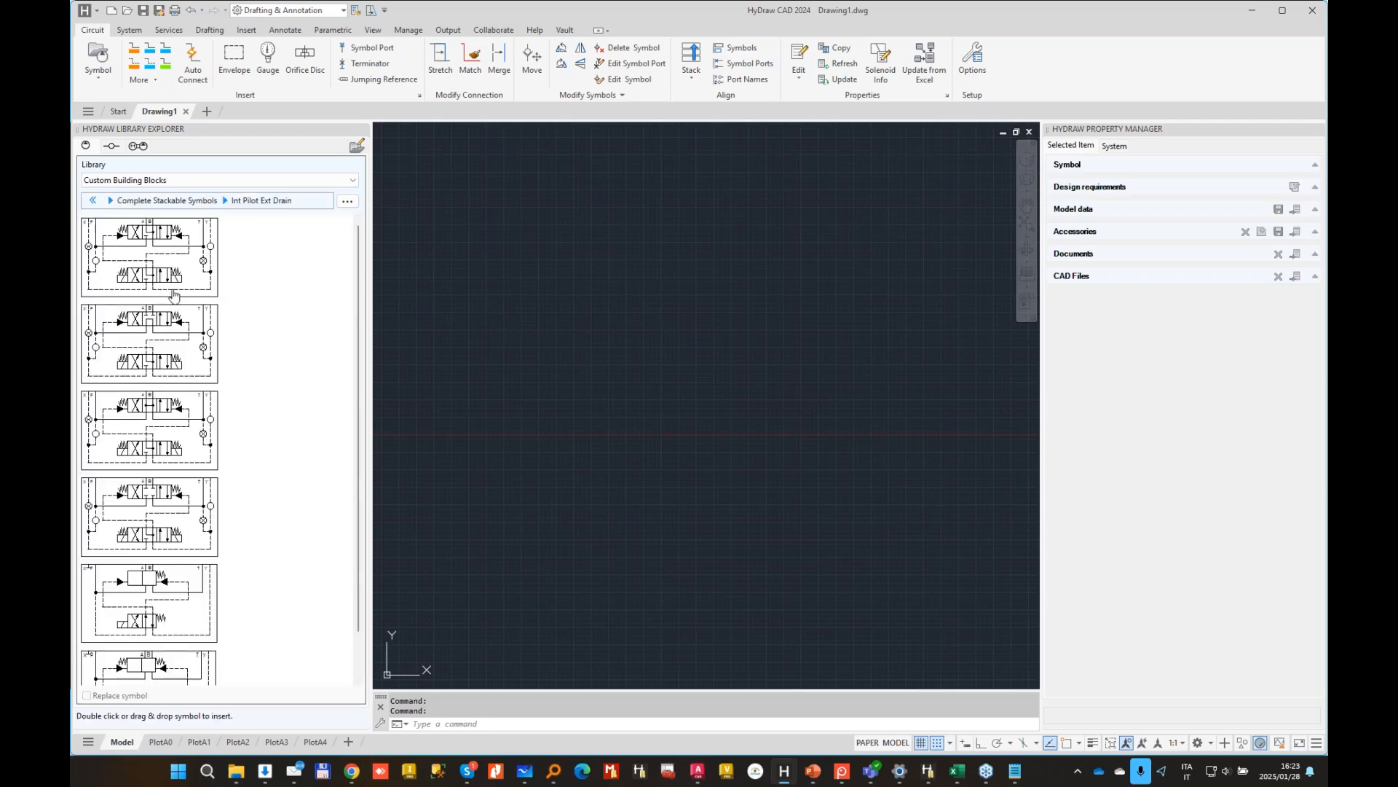
{"action": "left_click", "coordinate": [143, 273]}
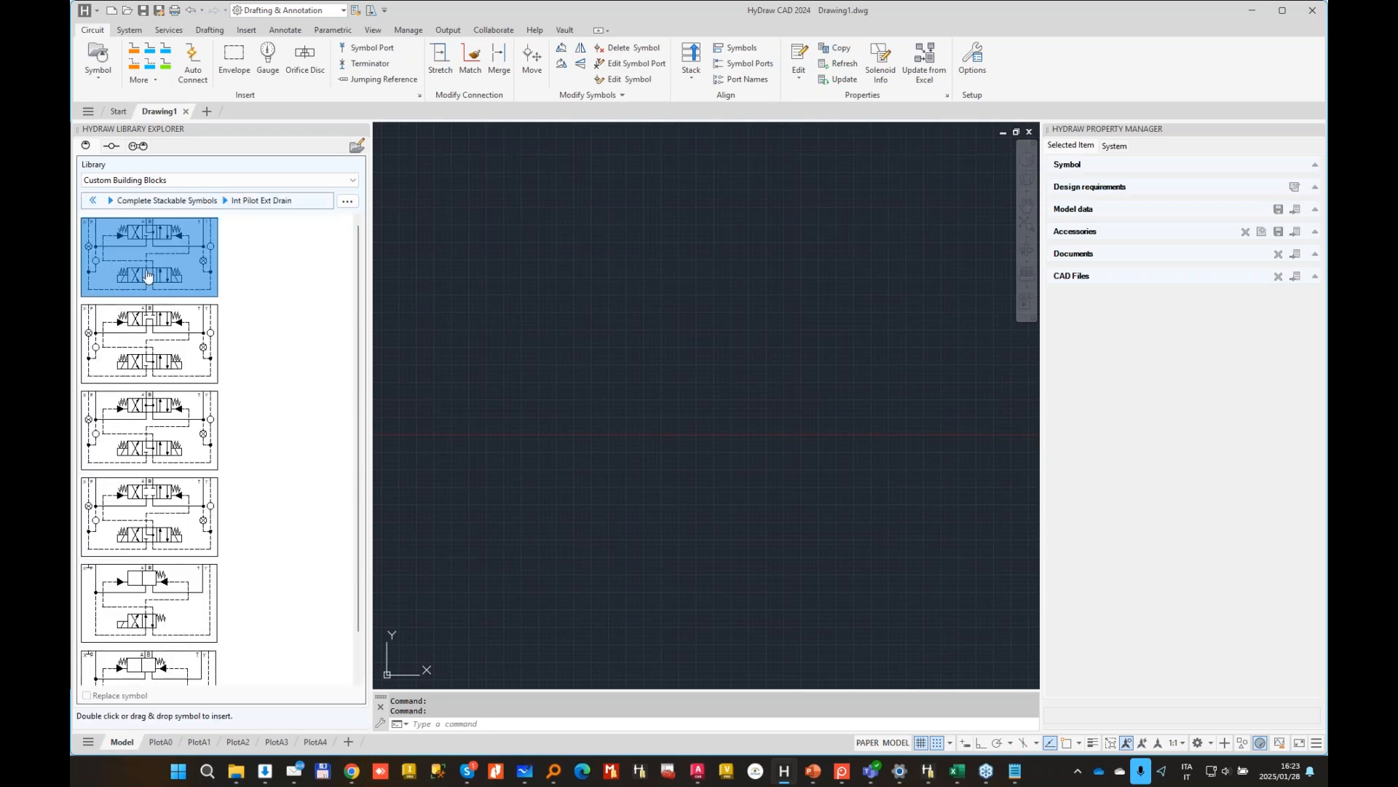
{"action": "left_click_drag", "start_coordinate": [148, 275], "coordinate": [562, 303]}
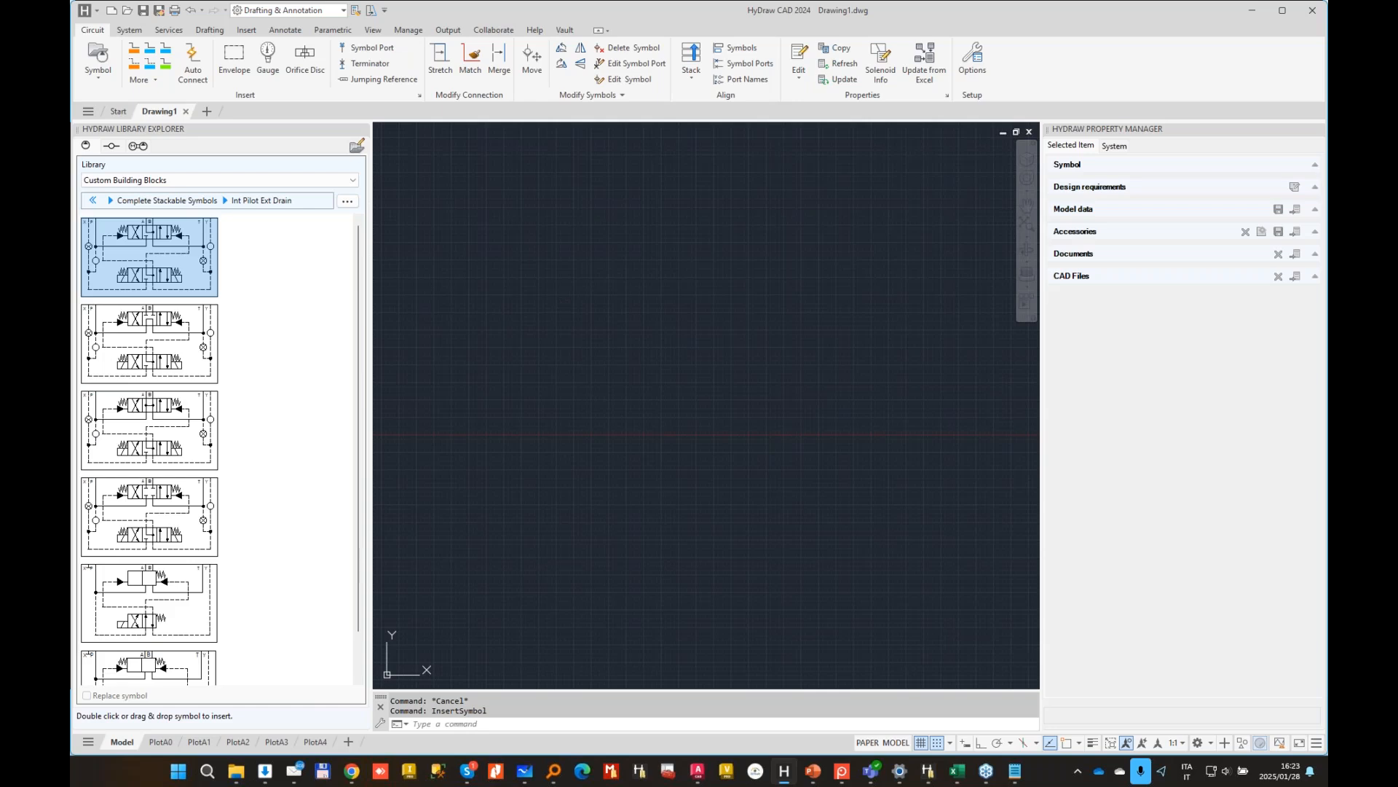
{"action": "scroll", "coordinate": [463, 233], "scroll_direction": "up", "scroll_amount": 3}
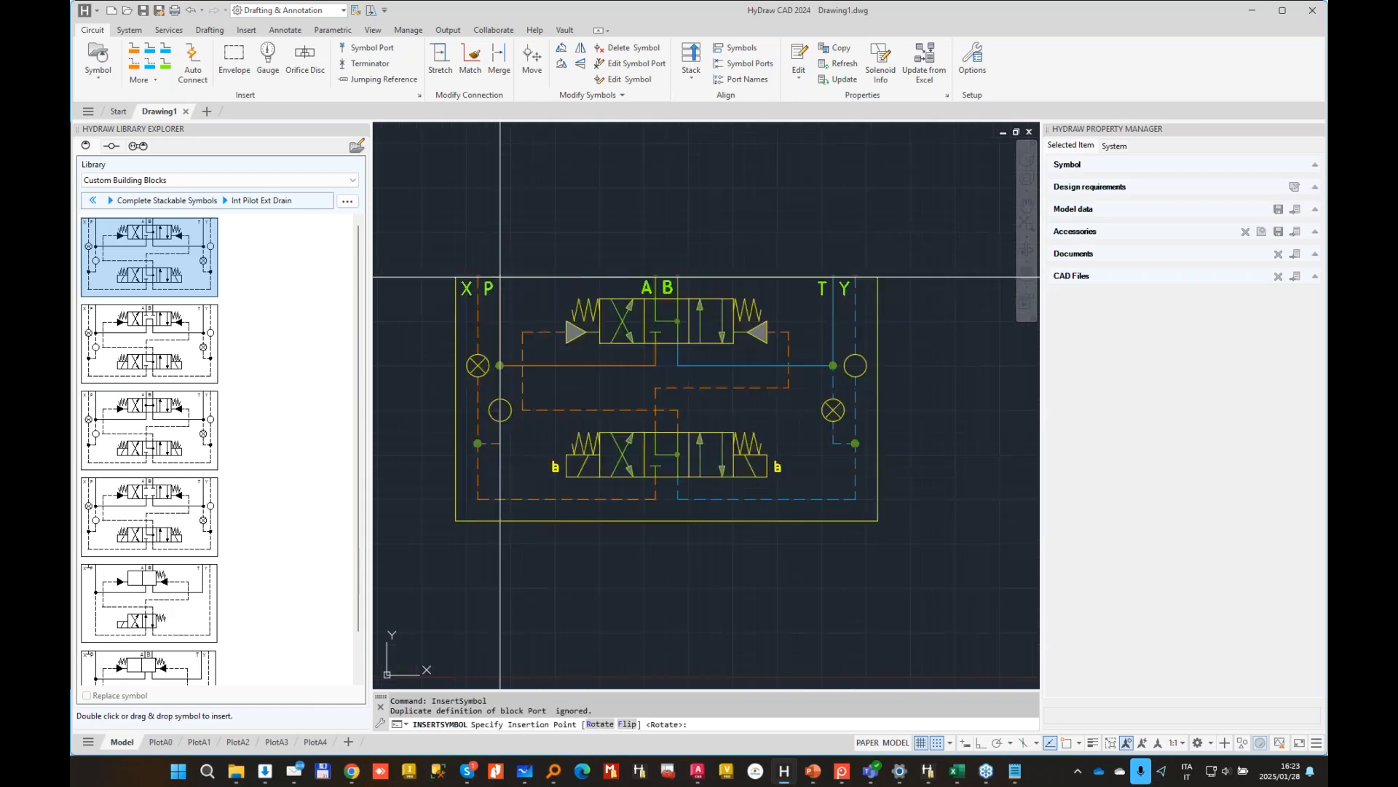
{"action": "left_click", "coordinate": [511, 232]}
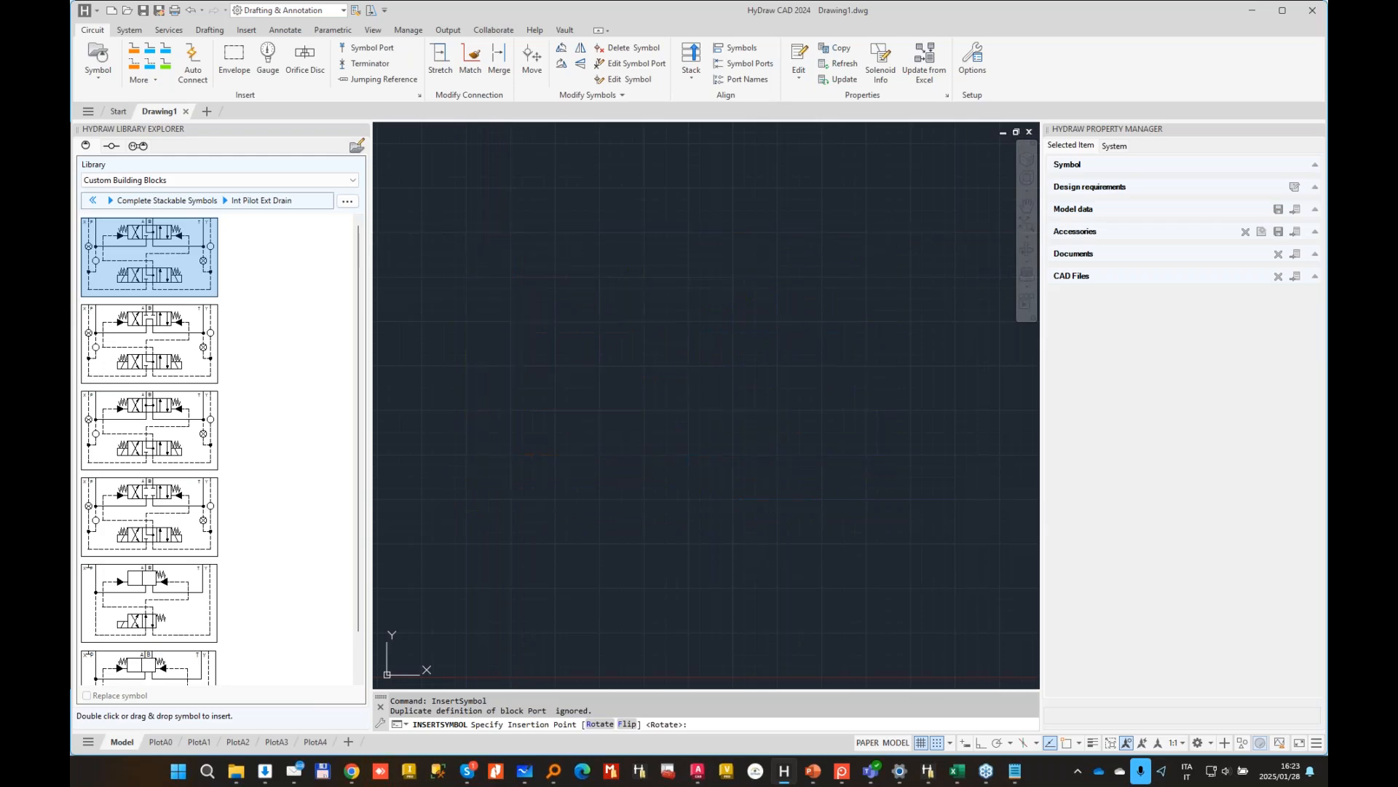
{"action": "scroll", "coordinate": [489, 319], "scroll_direction": "up", "scroll_amount": 3}
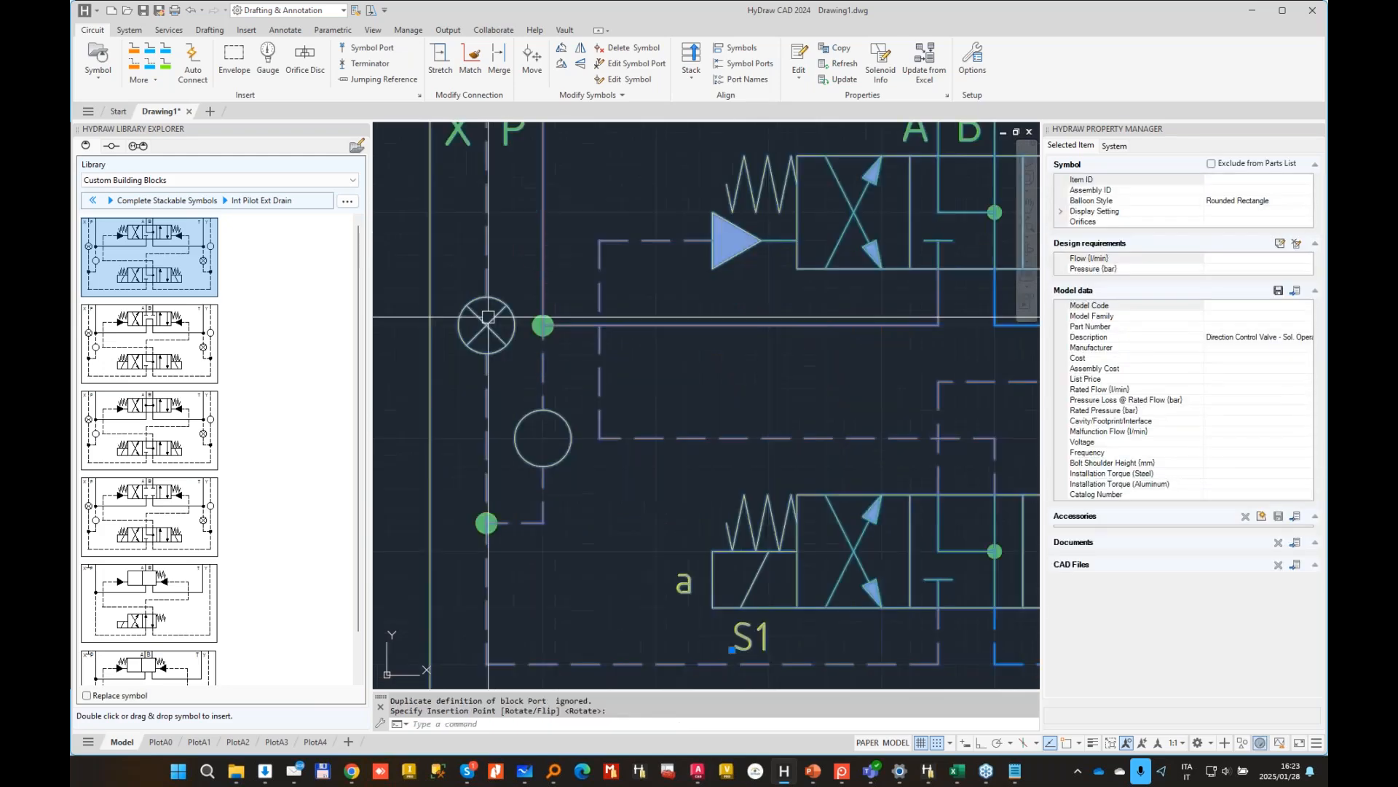
{"action": "scroll", "coordinate": [559, 410], "scroll_direction": "down", "scroll_amount": 3}
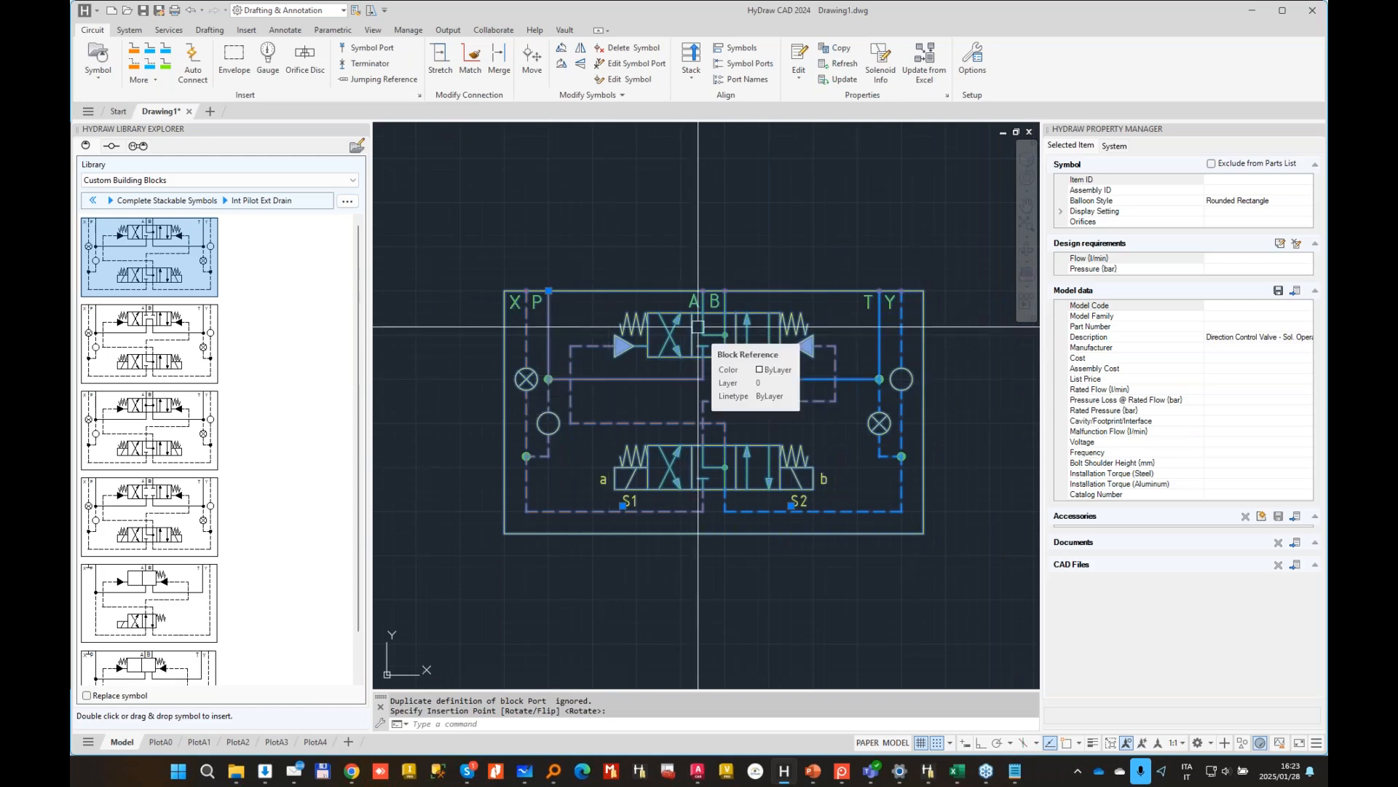
{"action": "key", "text": "Escape"}
{"action": "key", "text": "Escape"}
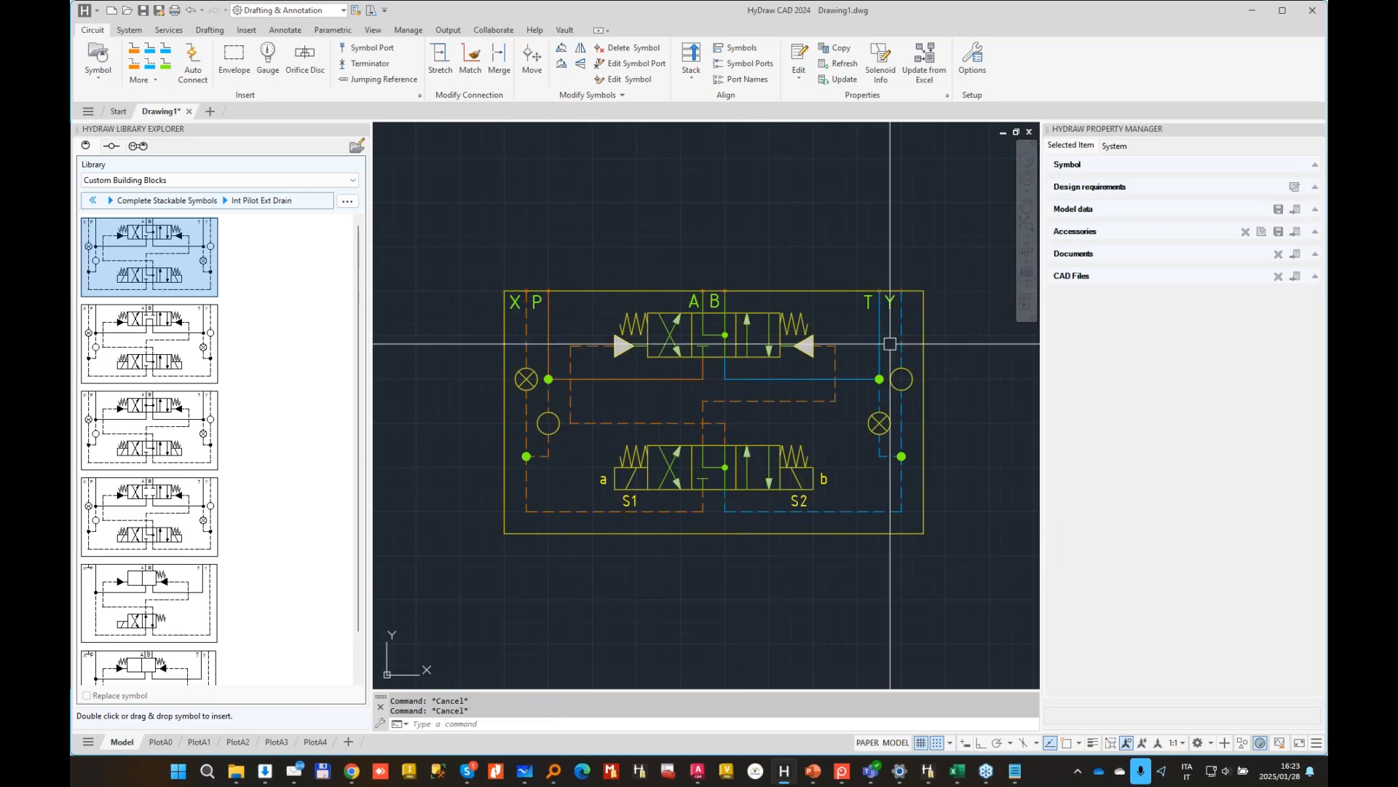
Step: Edit the inserted valve symbol's orifices, setting both XP and Y to Plugged
{"action": "left_click", "coordinate": [895, 354]}
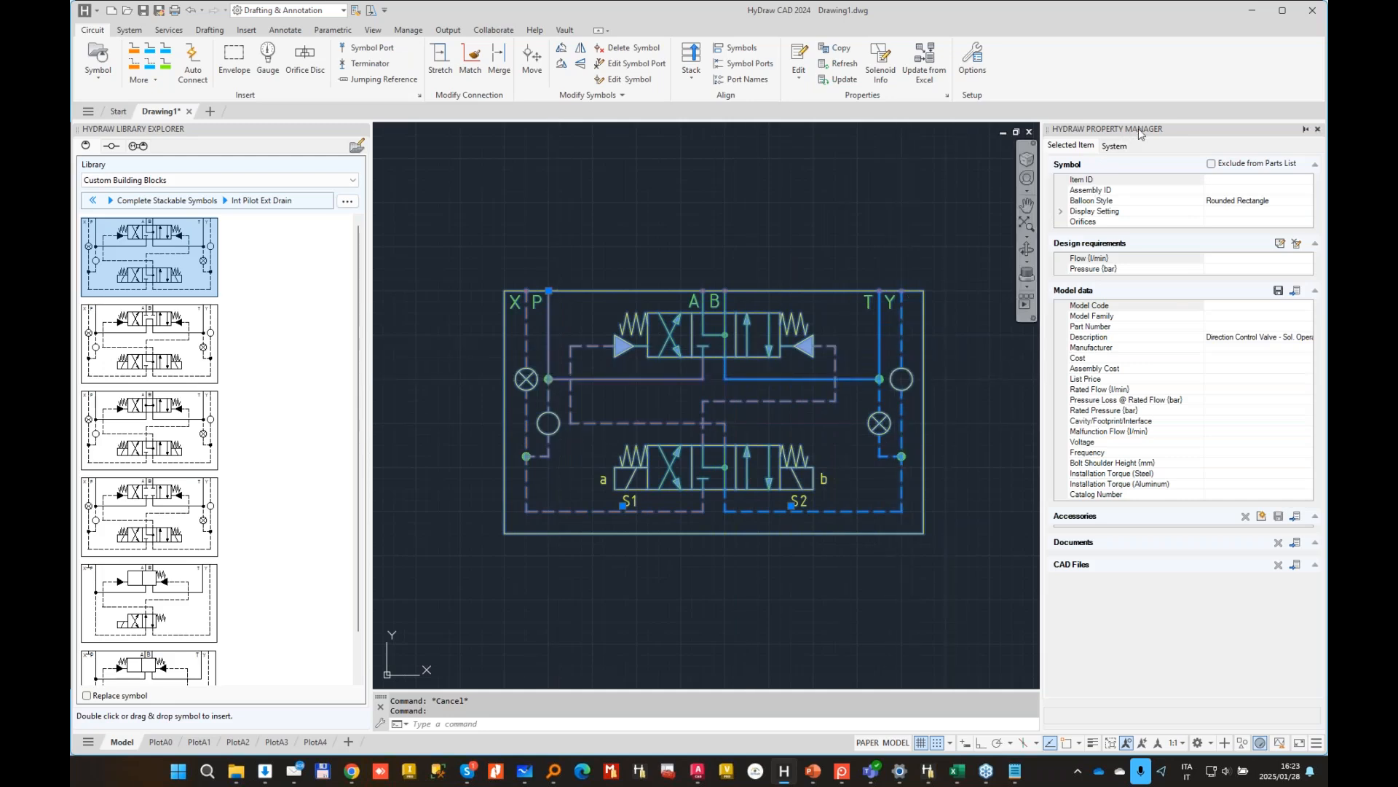
{"action": "left_click", "coordinate": [1264, 221]}
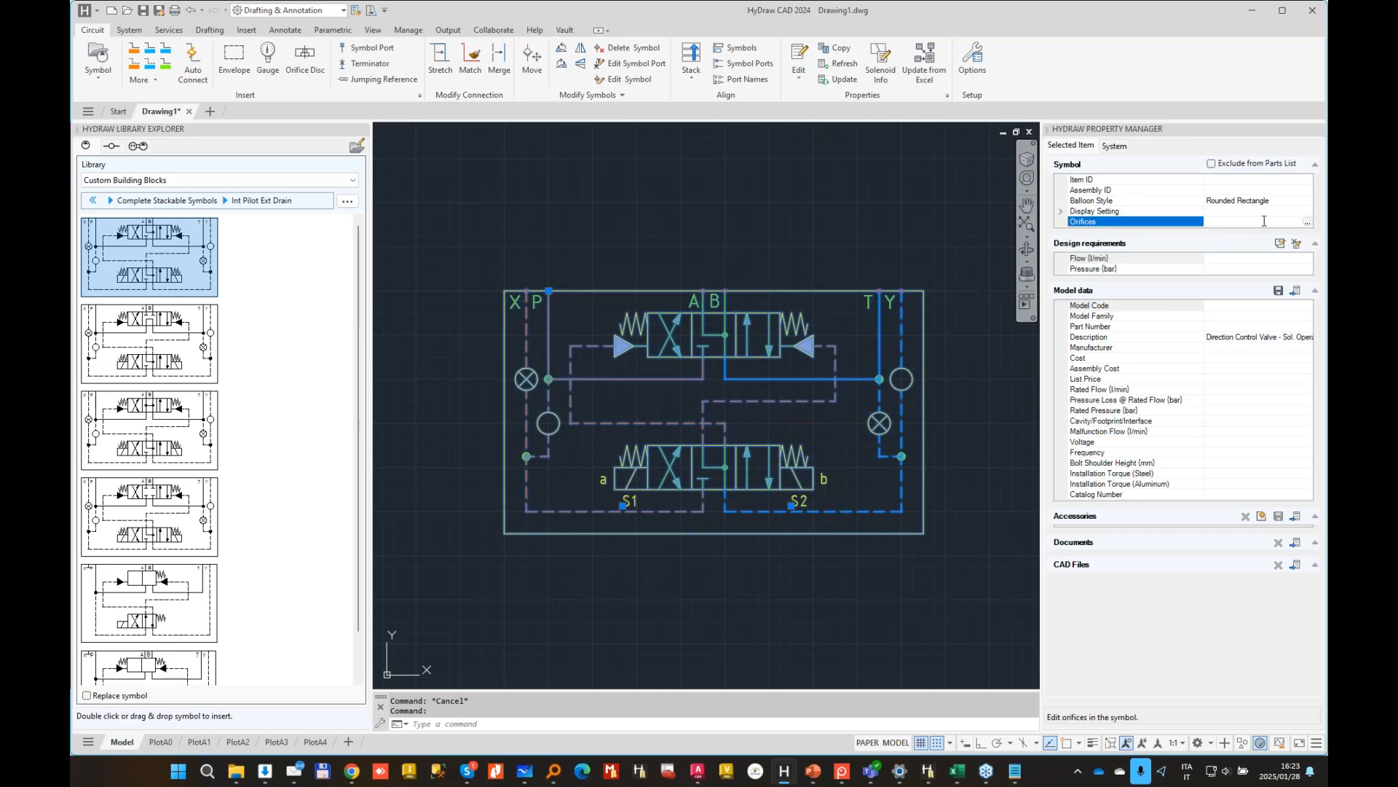
{"action": "left_click", "coordinate": [1308, 221]}
{"action": "left_click_drag", "start_coordinate": [1011, 222], "coordinate": [876, 215]}
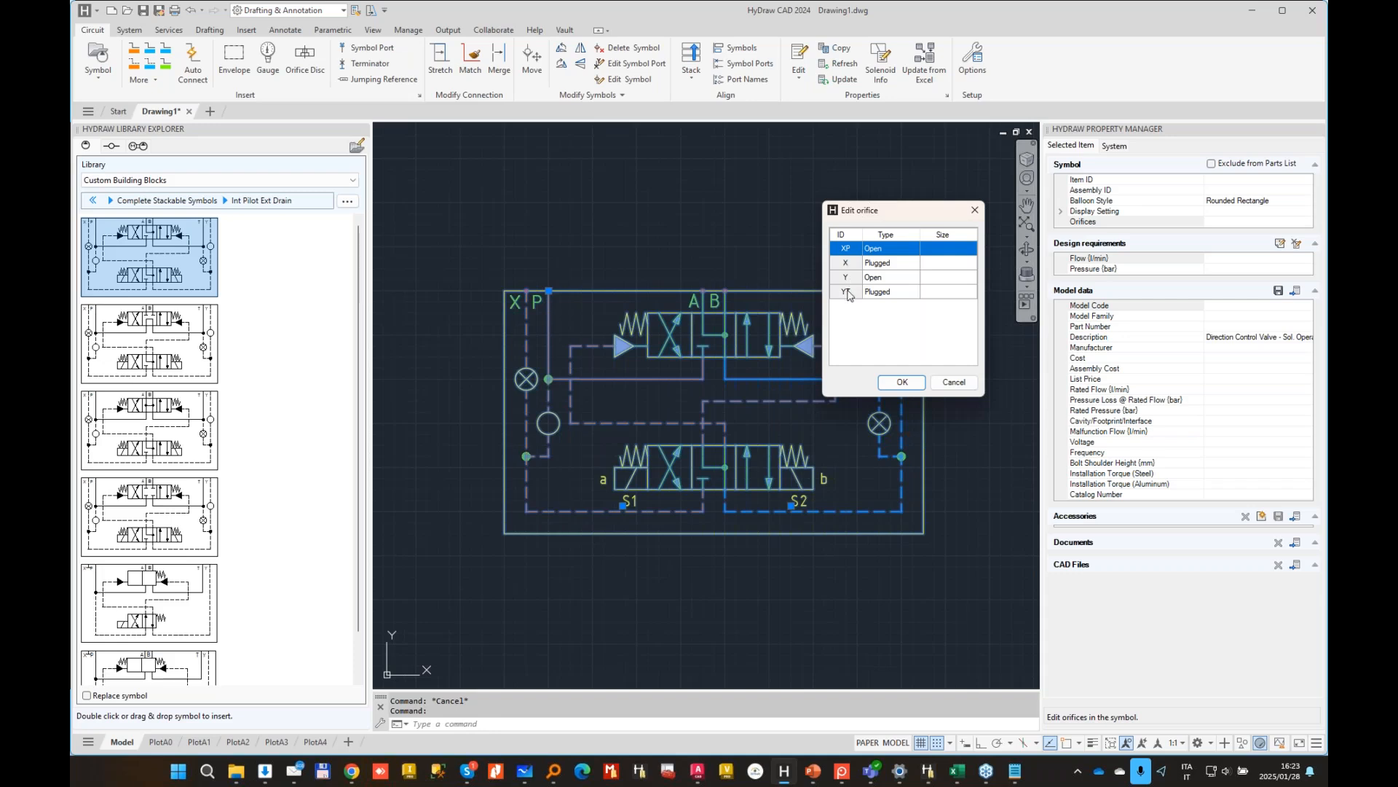
{"action": "left_click_drag", "start_coordinate": [901, 218], "coordinate": [1052, 219]}
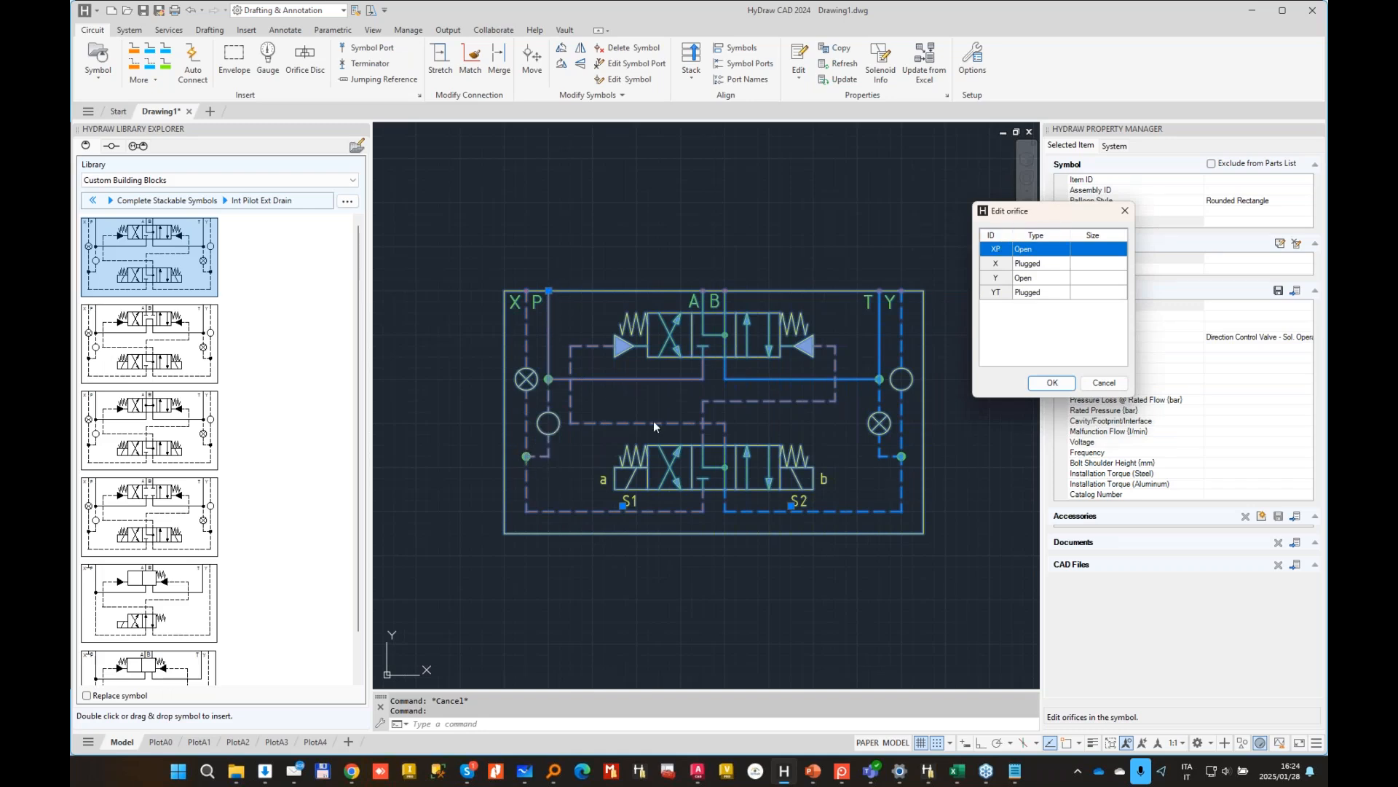
{"action": "left_click", "coordinate": [1060, 253]}
{"action": "left_click", "coordinate": [1059, 249]}
{"action": "left_click", "coordinate": [1038, 276]}
{"action": "left_click", "coordinate": [1059, 277]}
{"action": "left_click", "coordinate": [1063, 278]}
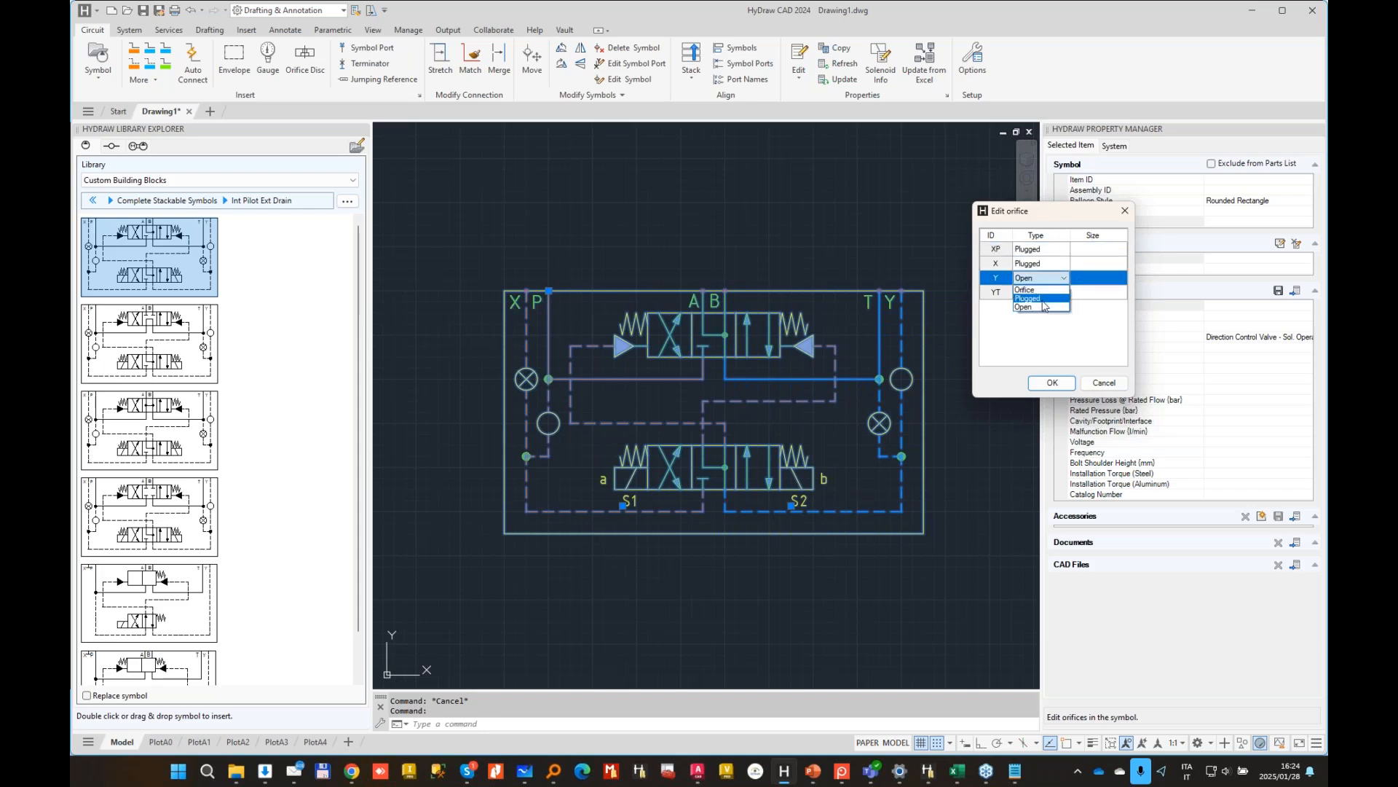
{"action": "left_click", "coordinate": [1046, 306]}
{"action": "left_click", "coordinate": [1052, 382]}
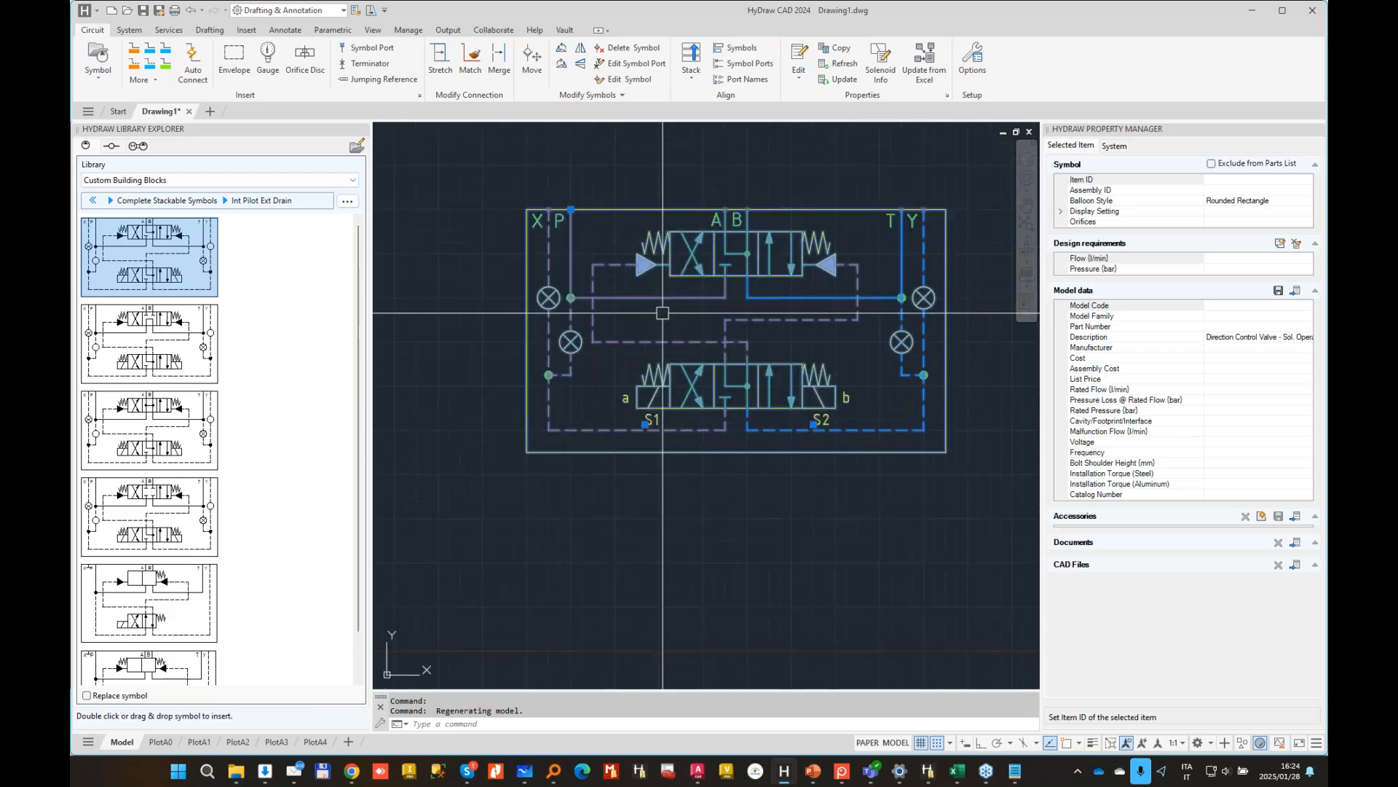
Step: Change the valve symbol's X orifice to type Orifice with size 0.8
{"action": "scroll", "coordinate": [673, 325], "scroll_direction": "down", "scroll_amount": 2}
{"action": "middle_click_drag", "start_coordinate": [716, 310], "coordinate": [673, 406]}
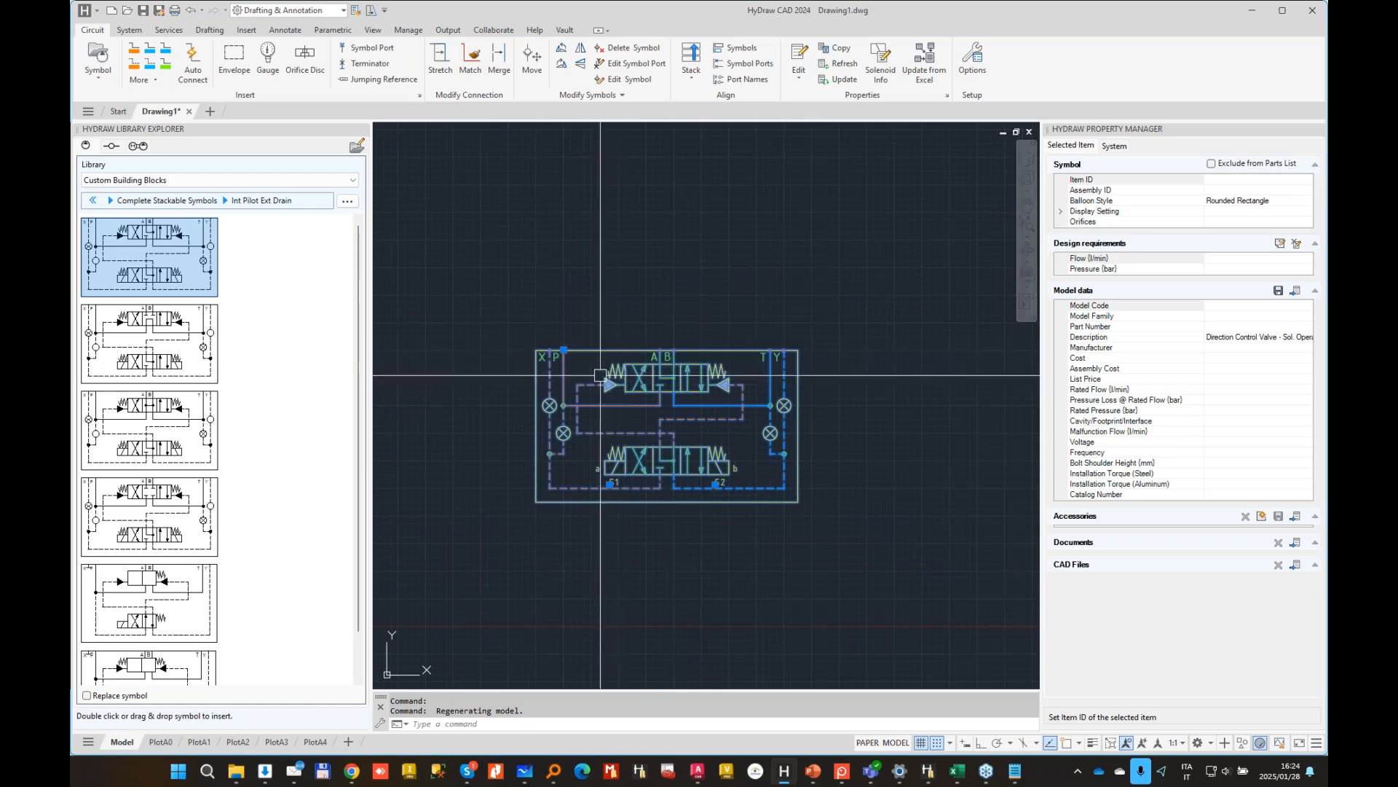
{"action": "left_click", "coordinate": [1256, 222]}
{"action": "left_click", "coordinate": [1307, 222]}
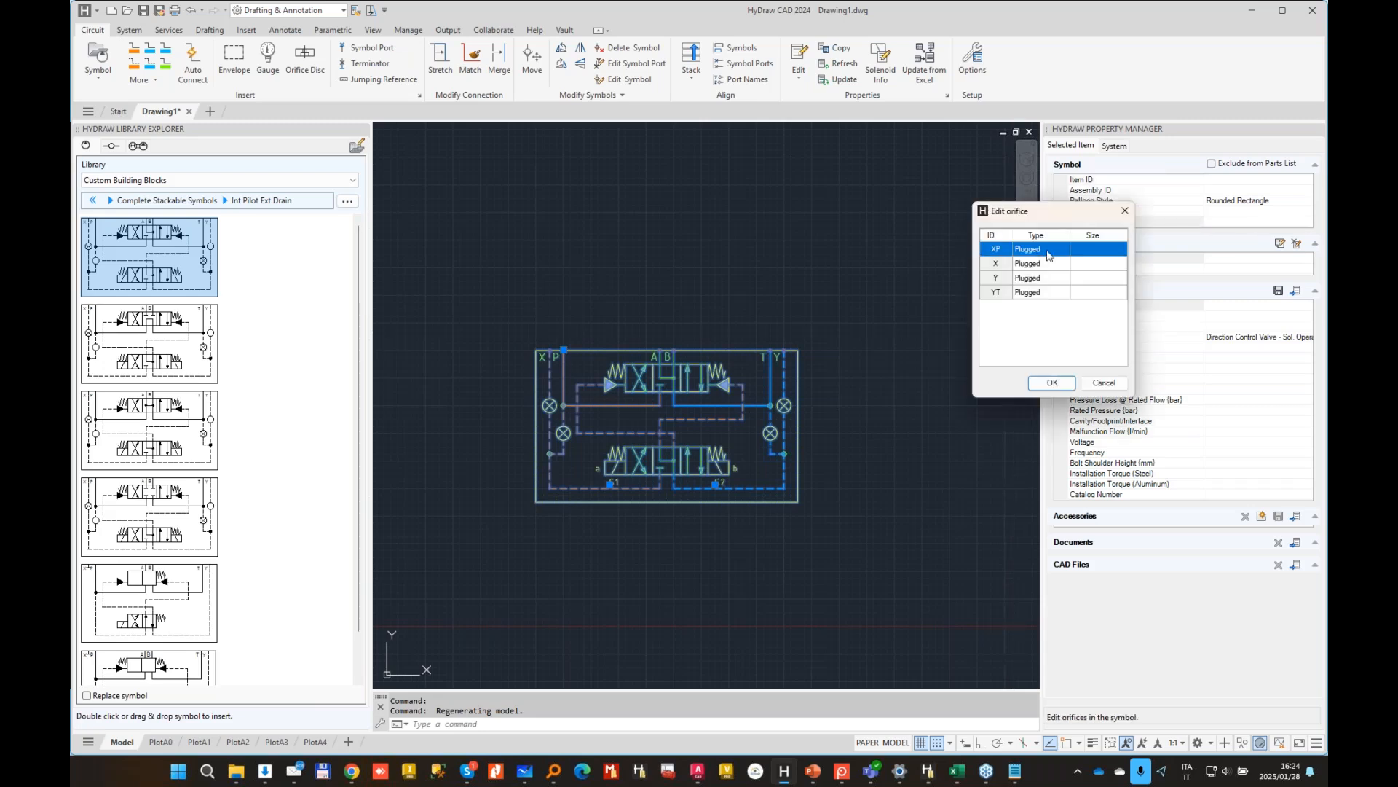
{"action": "left_click", "coordinate": [1045, 265]}
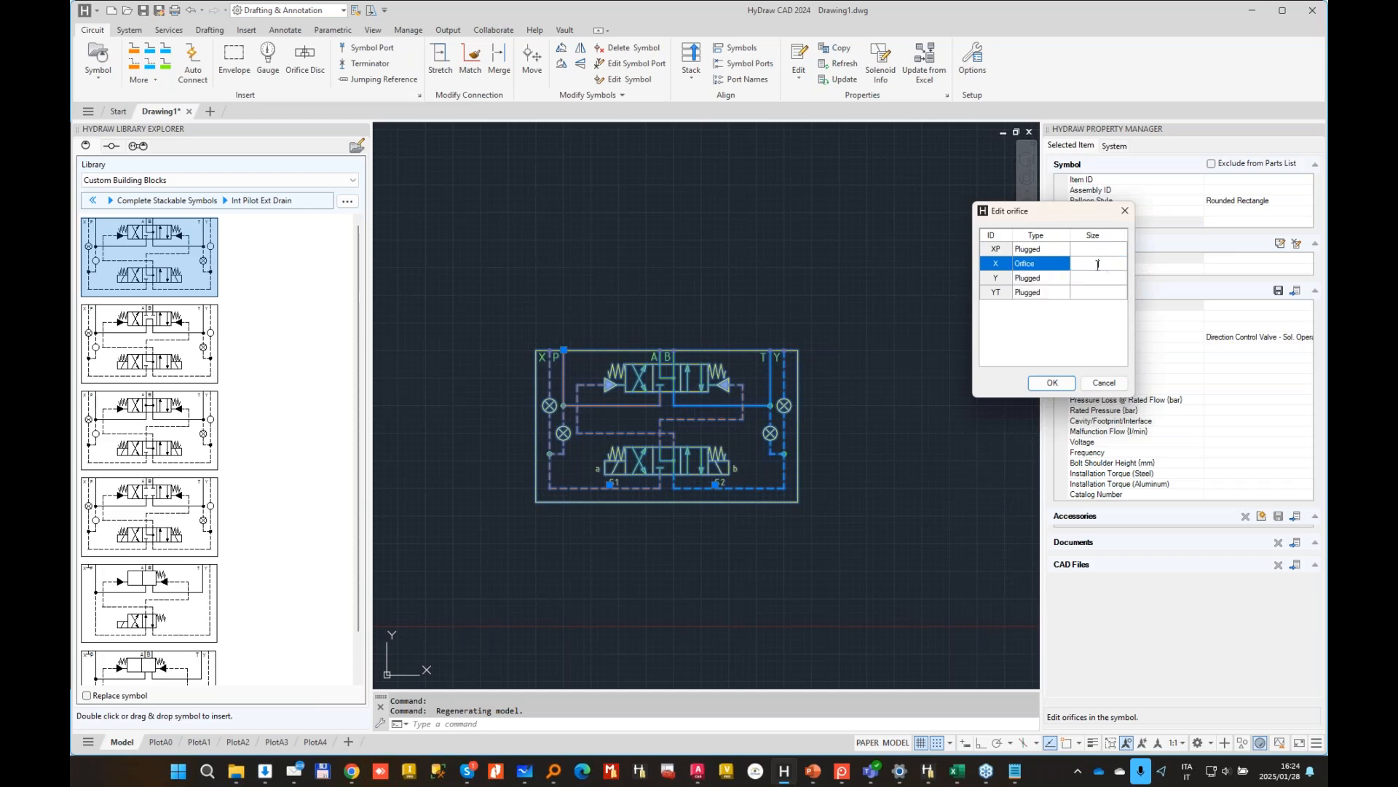
{"action": "key", "text": "Return"}
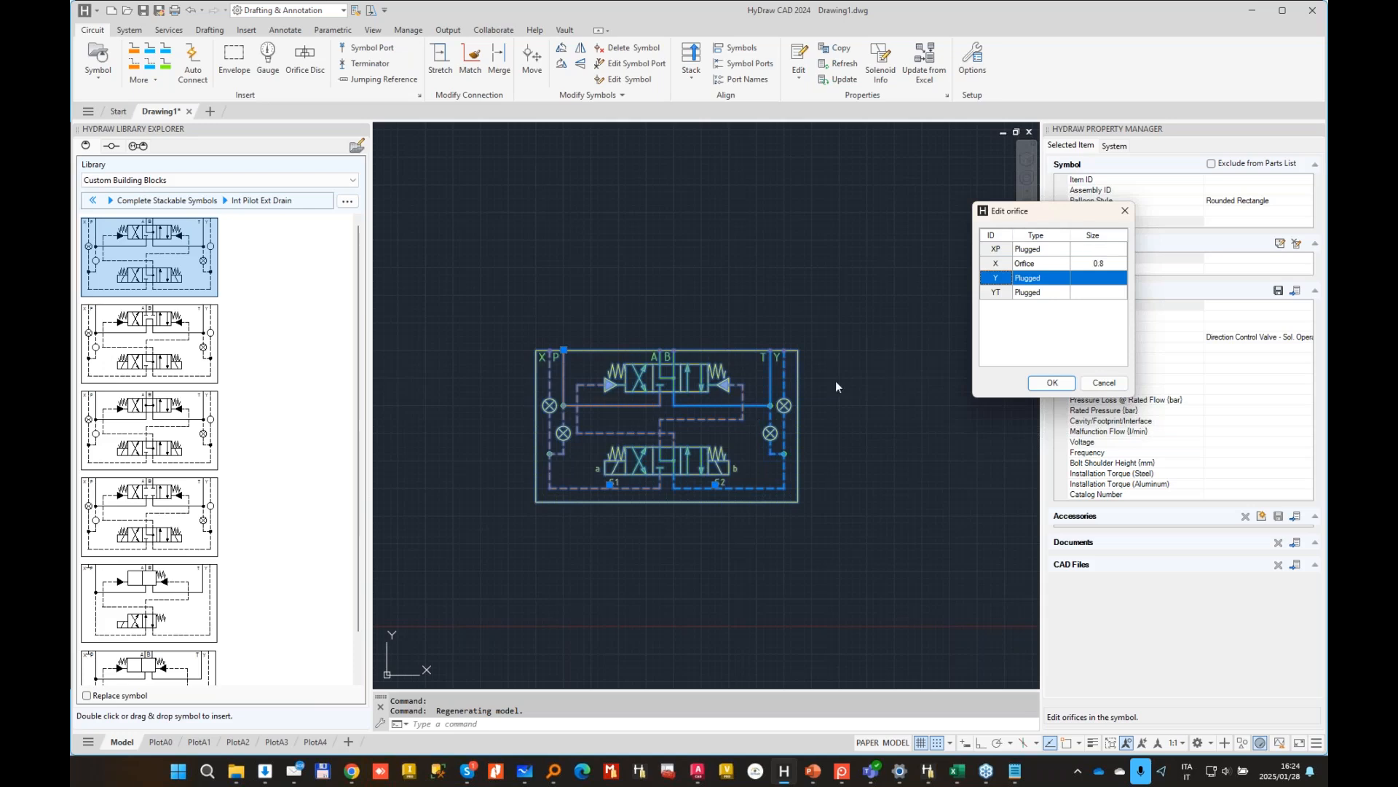
{"action": "left_click", "coordinate": [1052, 382]}
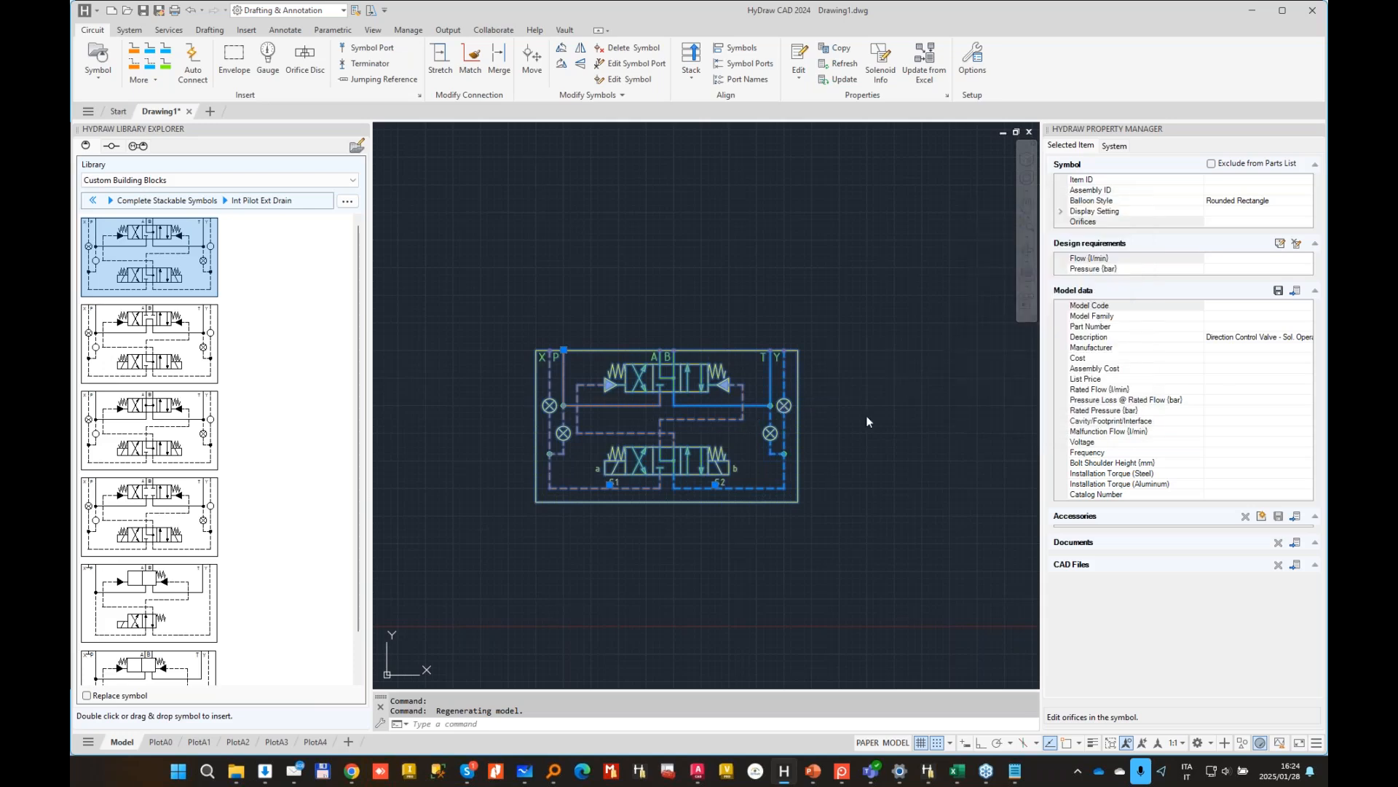
{"action": "scroll", "coordinate": [563, 371], "scroll_direction": "up", "scroll_amount": 10}
{"action": "scroll", "coordinate": [562, 371], "scroll_direction": "down", "scroll_amount": 6}
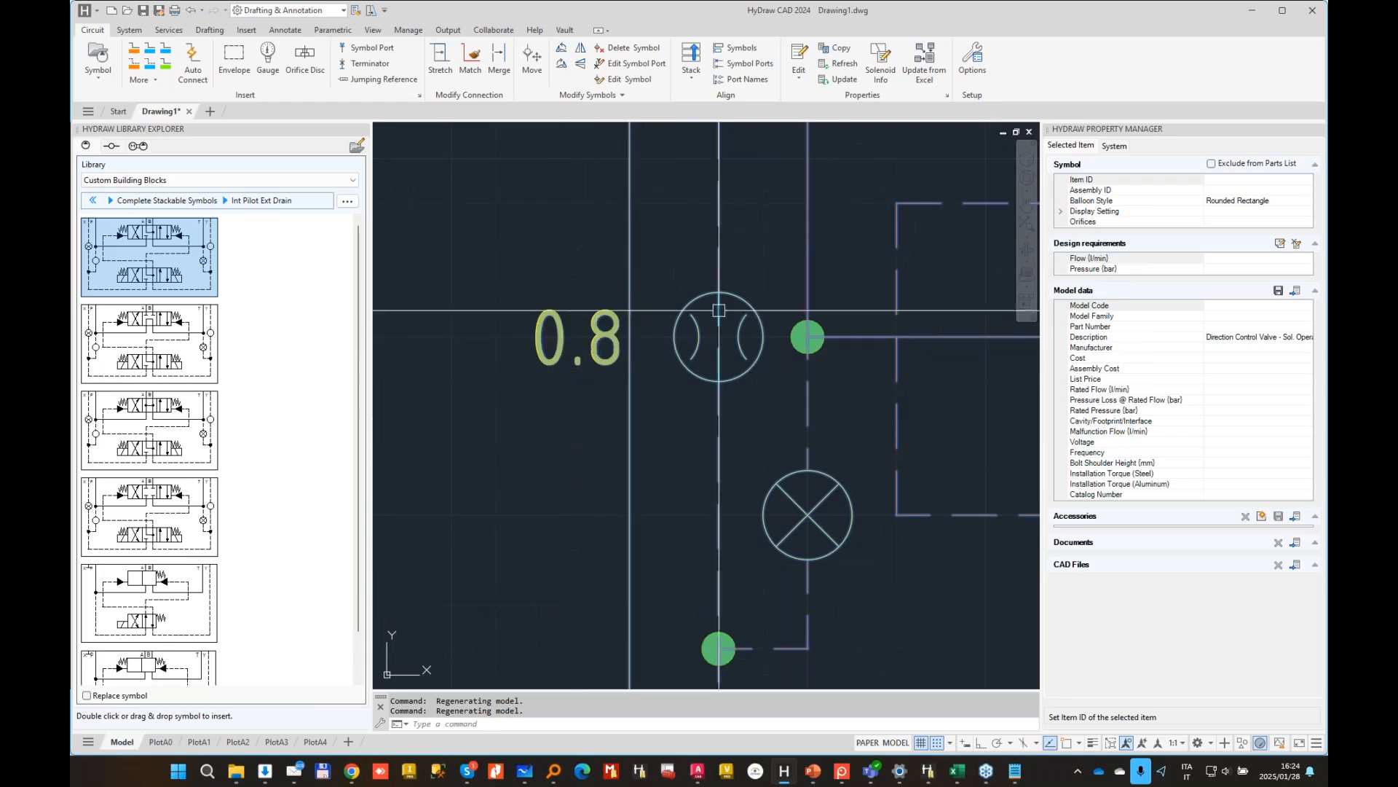
{"action": "key", "text": "Escape"}
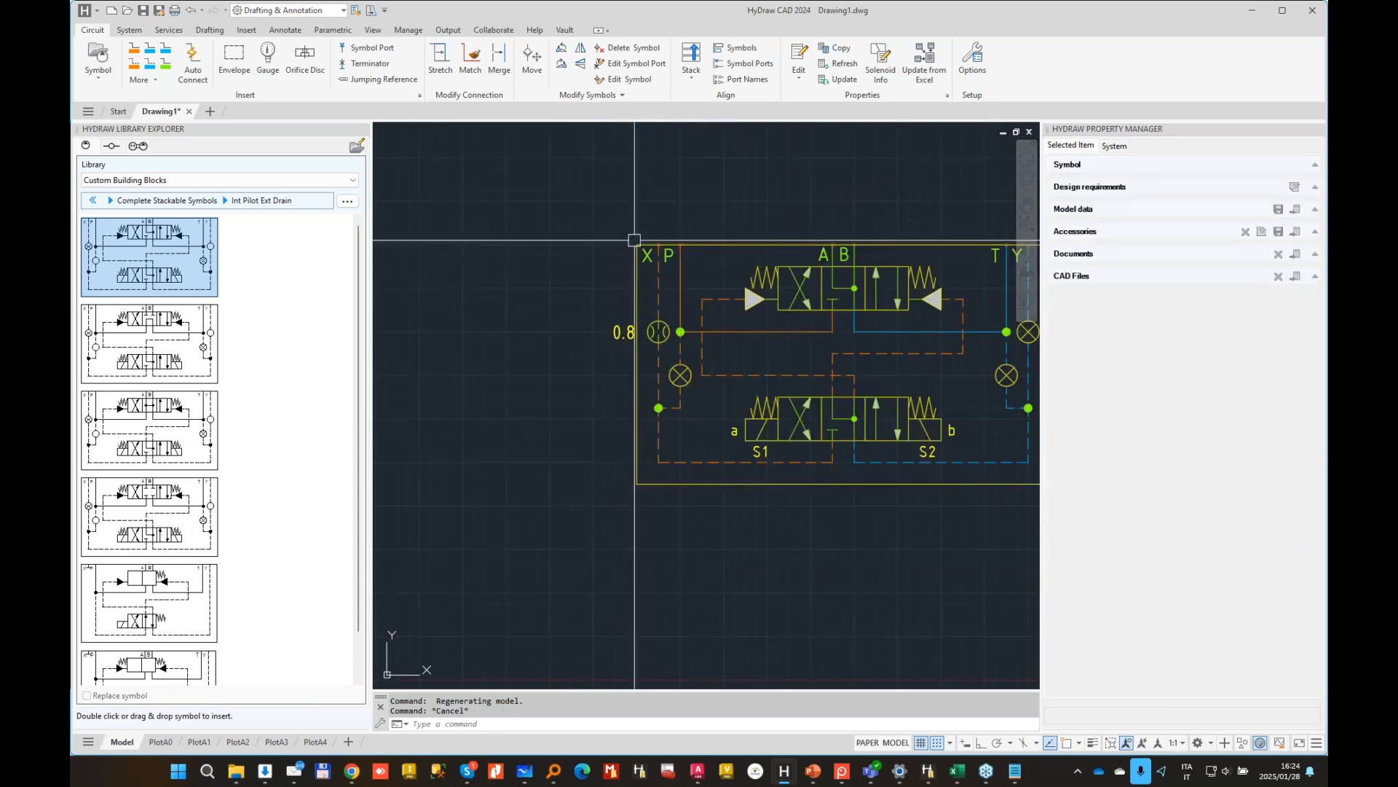
{"action": "scroll", "coordinate": [584, 275], "scroll_direction": "down", "scroll_amount": 2}
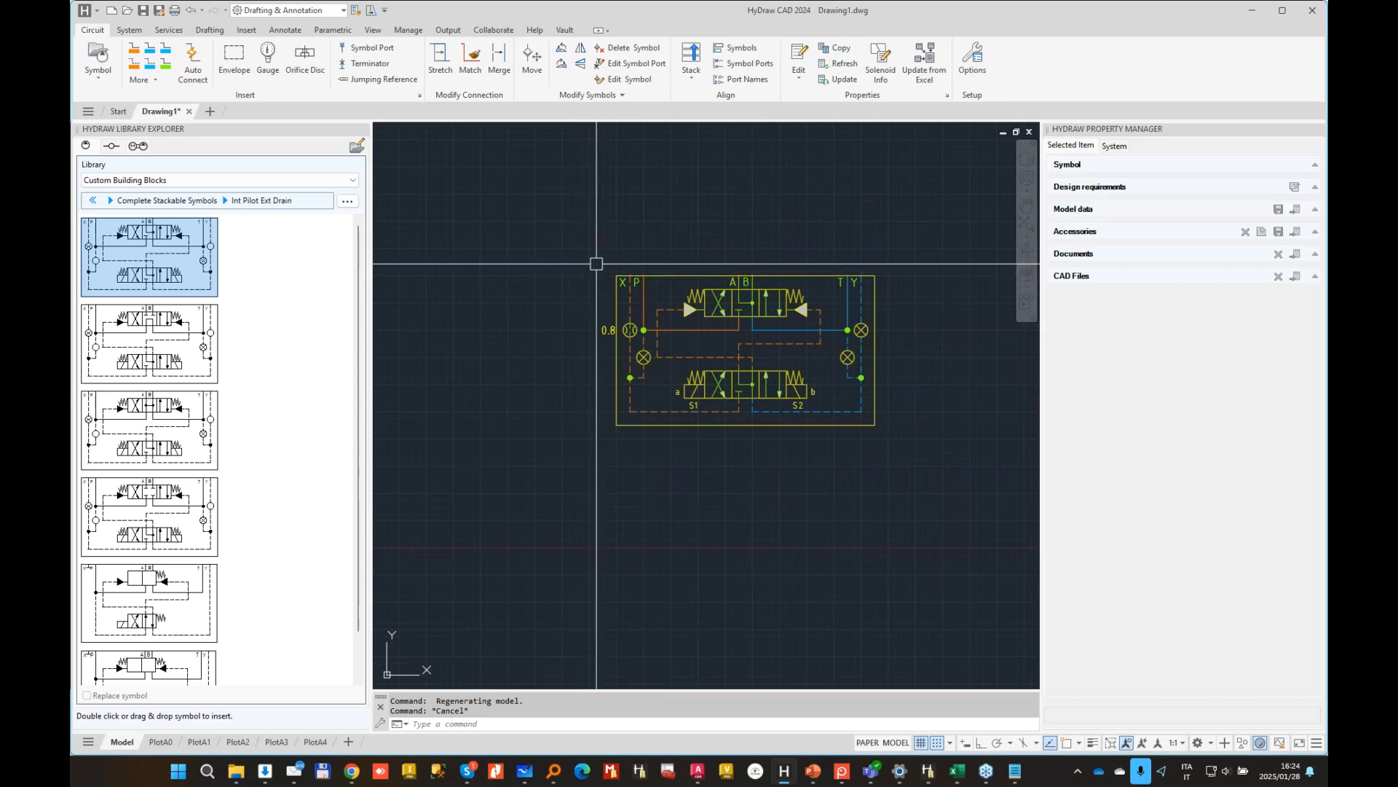
Step: Select the whole valve symbol and view its properties
{"action": "left_click", "coordinate": [626, 309]}
{"action": "key", "text": "Escape"}
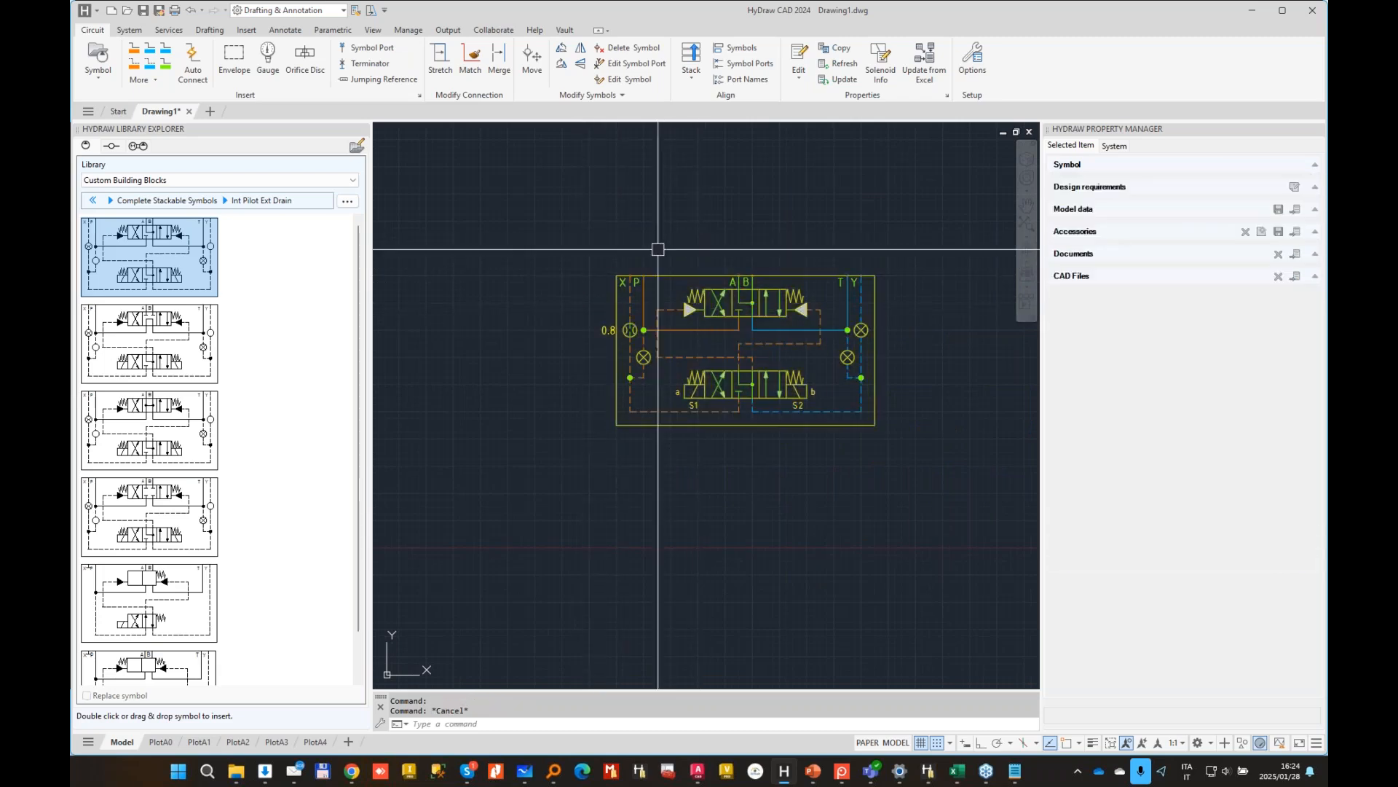
{"action": "left_click", "coordinate": [725, 298]}
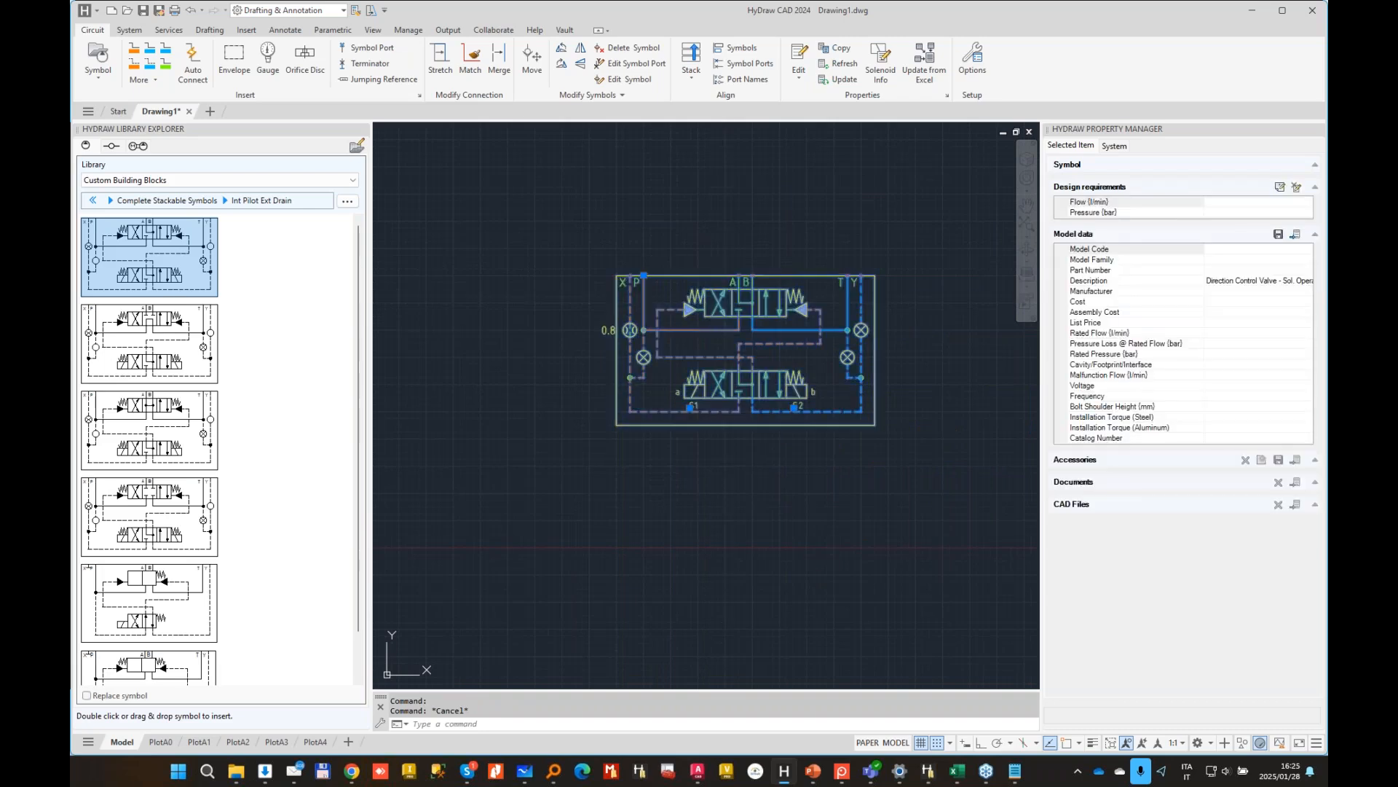
Step: Return to the library's folder list and expand Sectional Valves > Bucher > L8S
{"action": "left_click", "coordinate": [93, 201]}
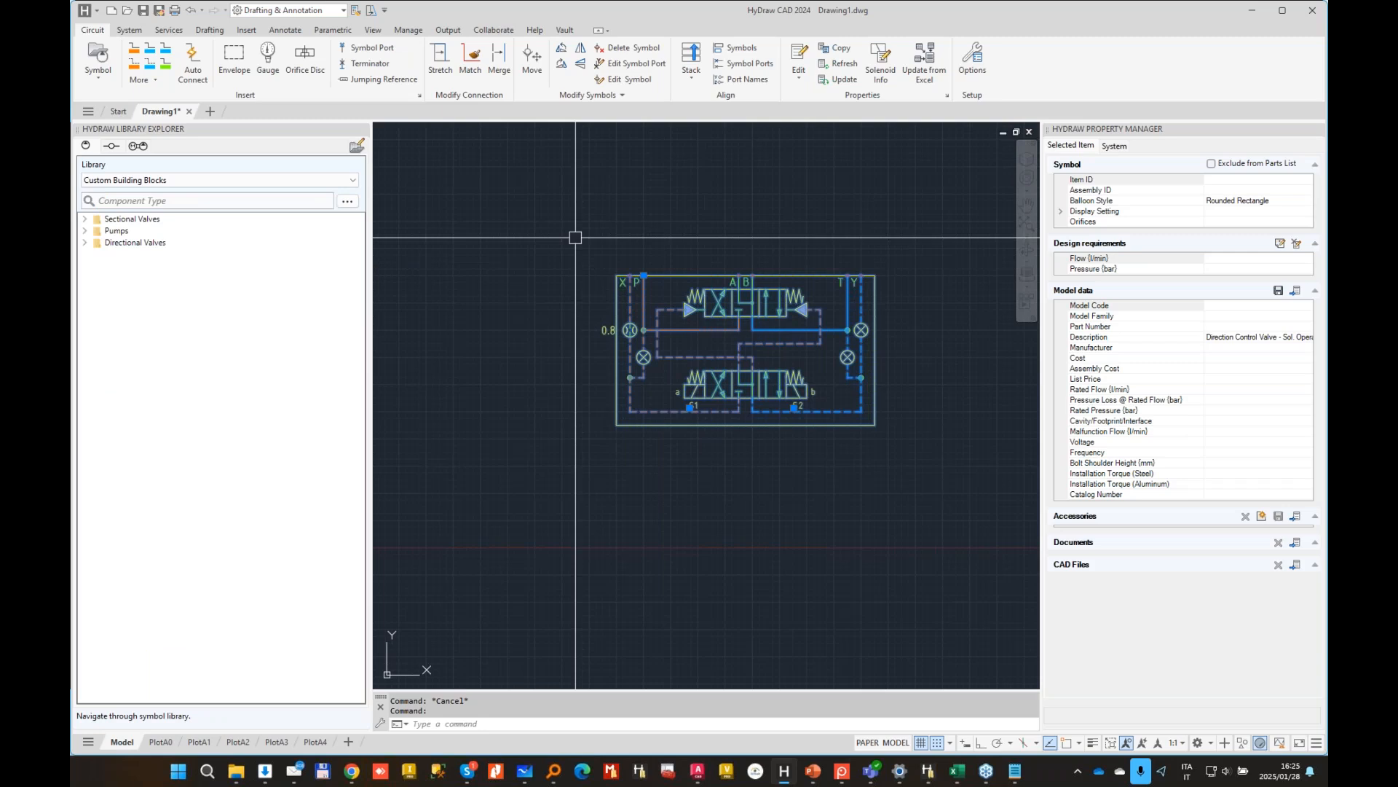
{"action": "left_click", "coordinate": [85, 221]}
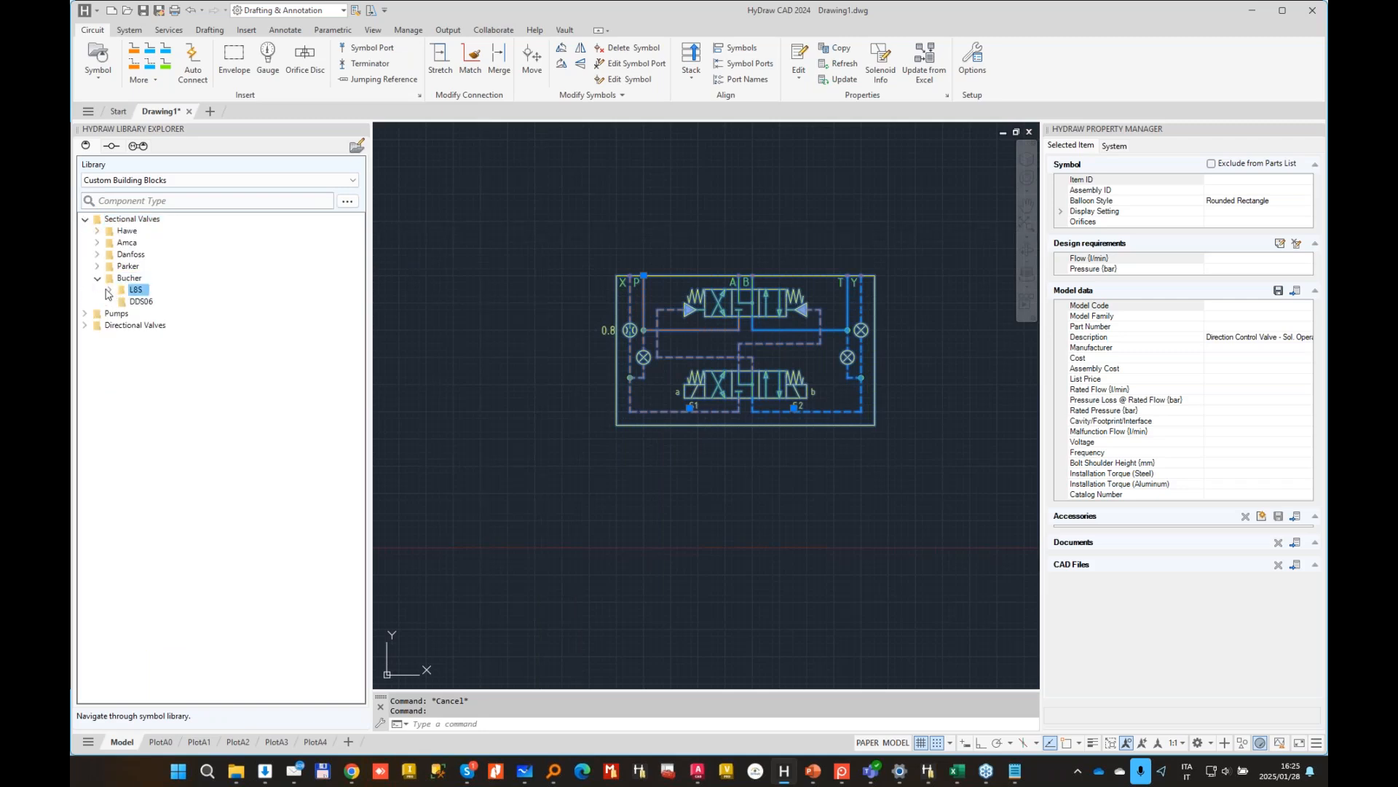
{"action": "double_click", "coordinate": [119, 294]}
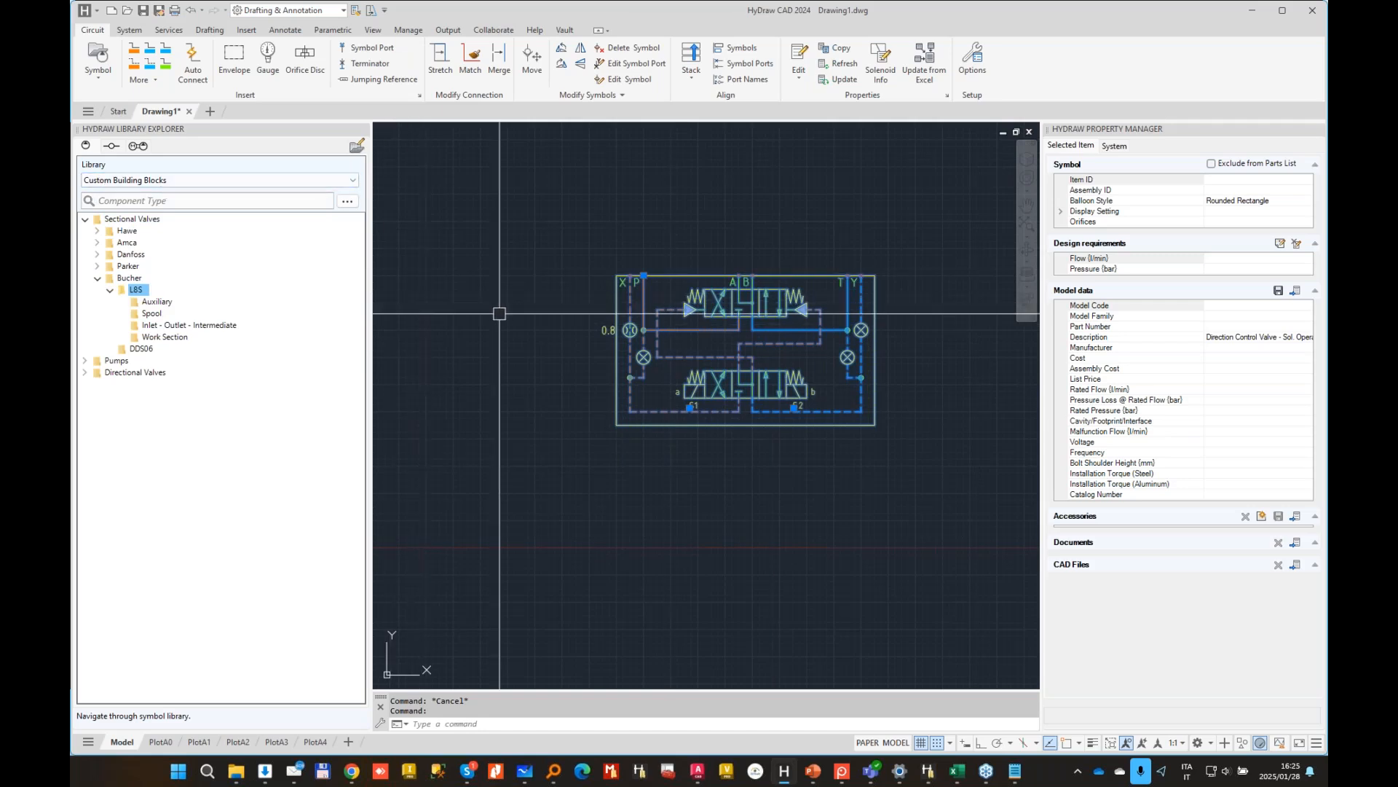
{"action": "scroll", "coordinate": [557, 315], "scroll_direction": "down", "scroll_amount": 4}
{"action": "middle_click_drag", "start_coordinate": [587, 275], "coordinate": [615, 453]}
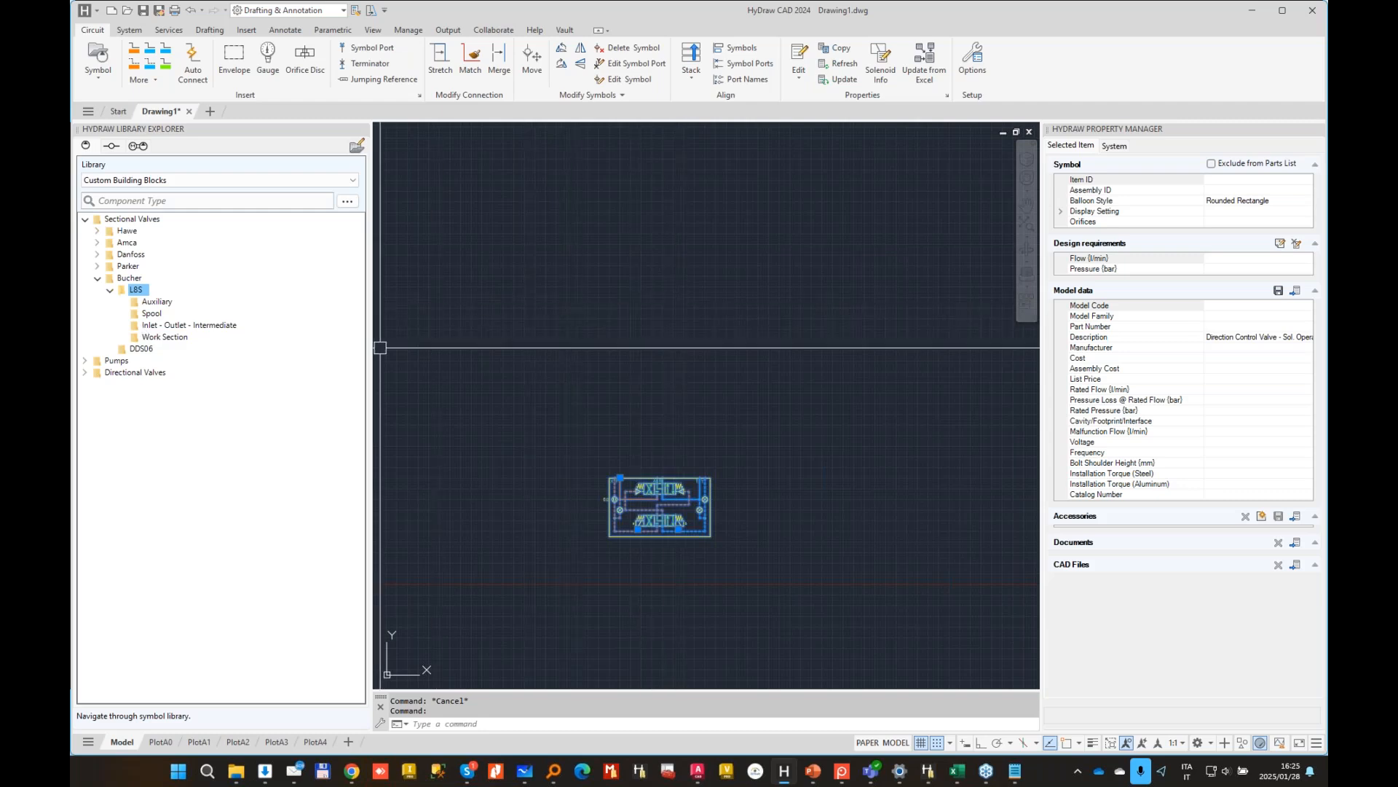
Step: Start building a new symbol and insert the second Bucher L8S Inlet - Outlet - Intermediate block at the origin
{"action": "middle_click_drag", "start_coordinate": [396, 343], "coordinate": [631, 296]}
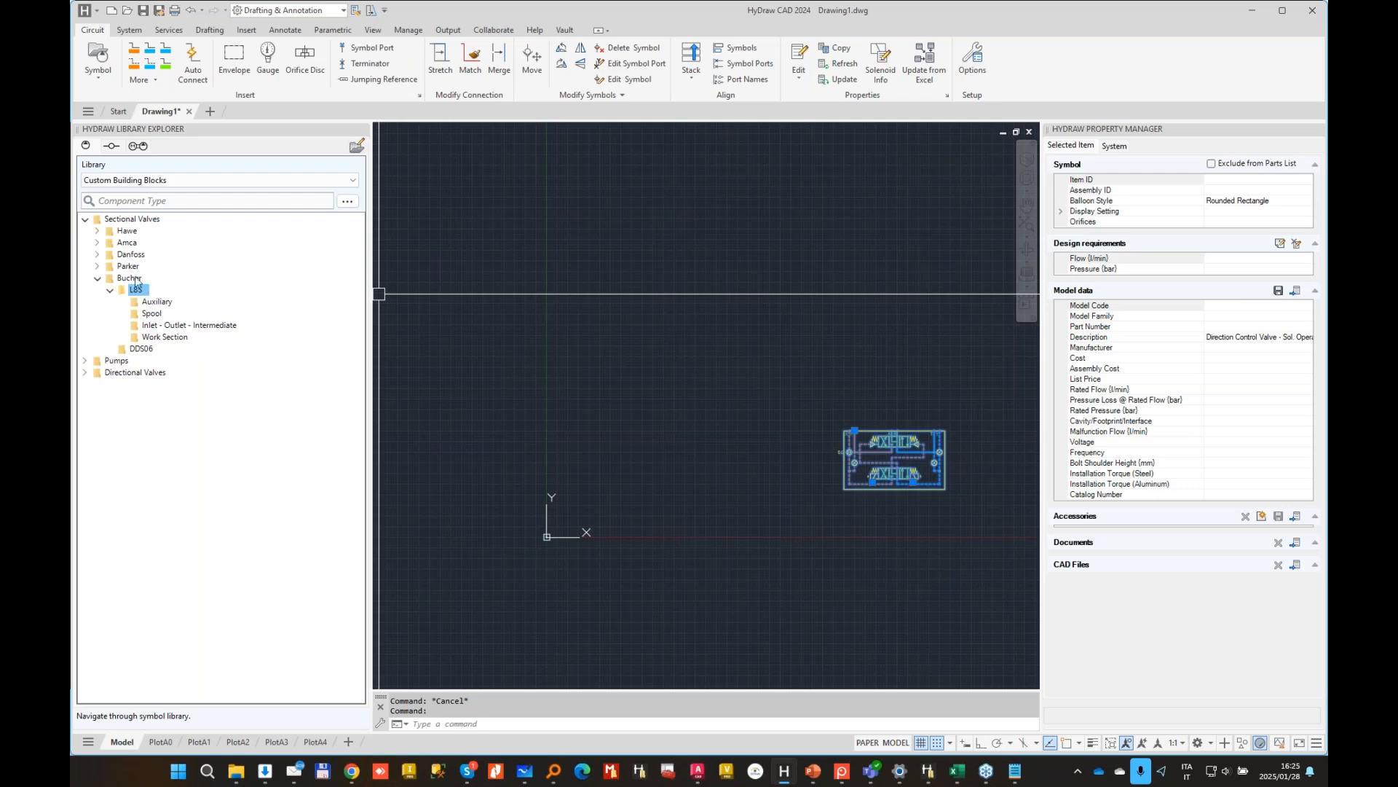
{"action": "left_click", "coordinate": [100, 81]}
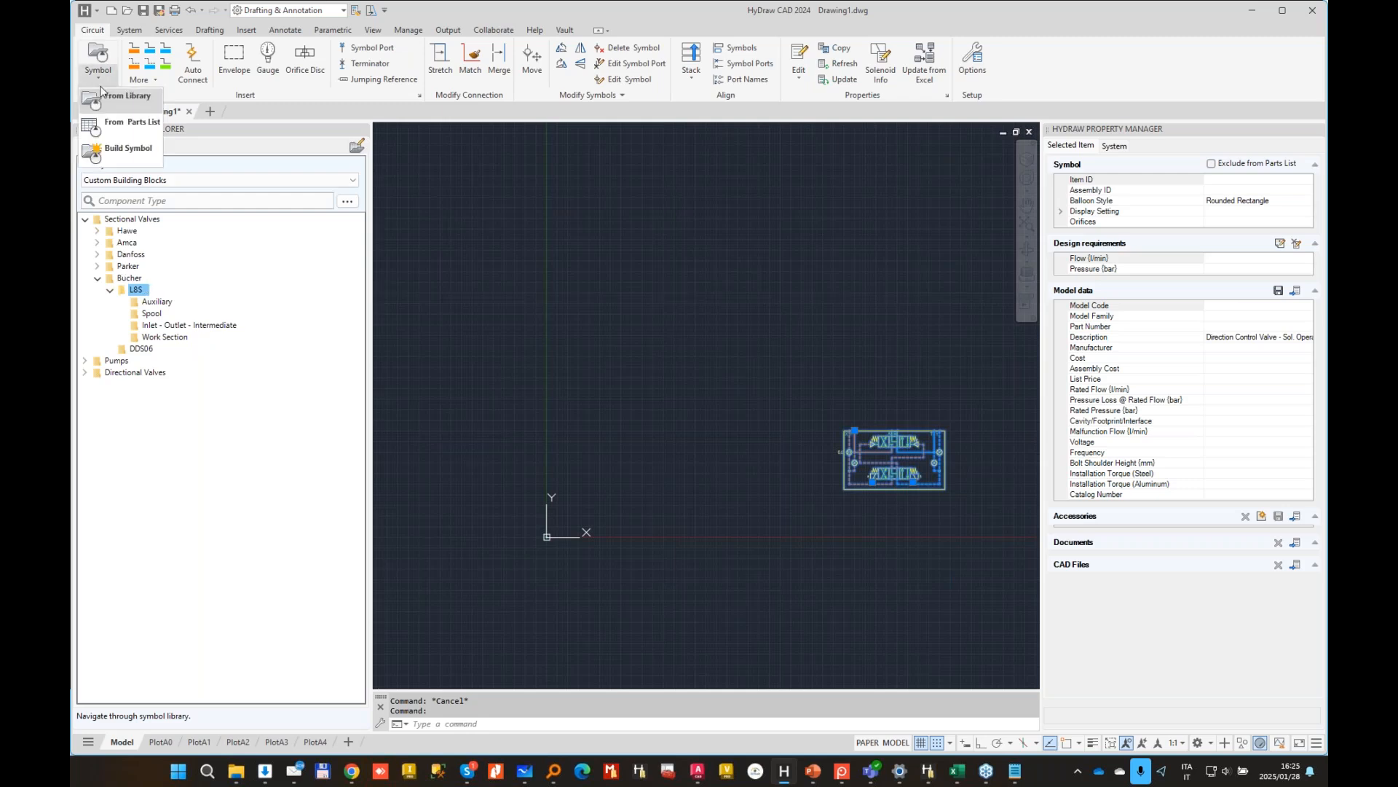
{"action": "left_click", "coordinate": [128, 149]}
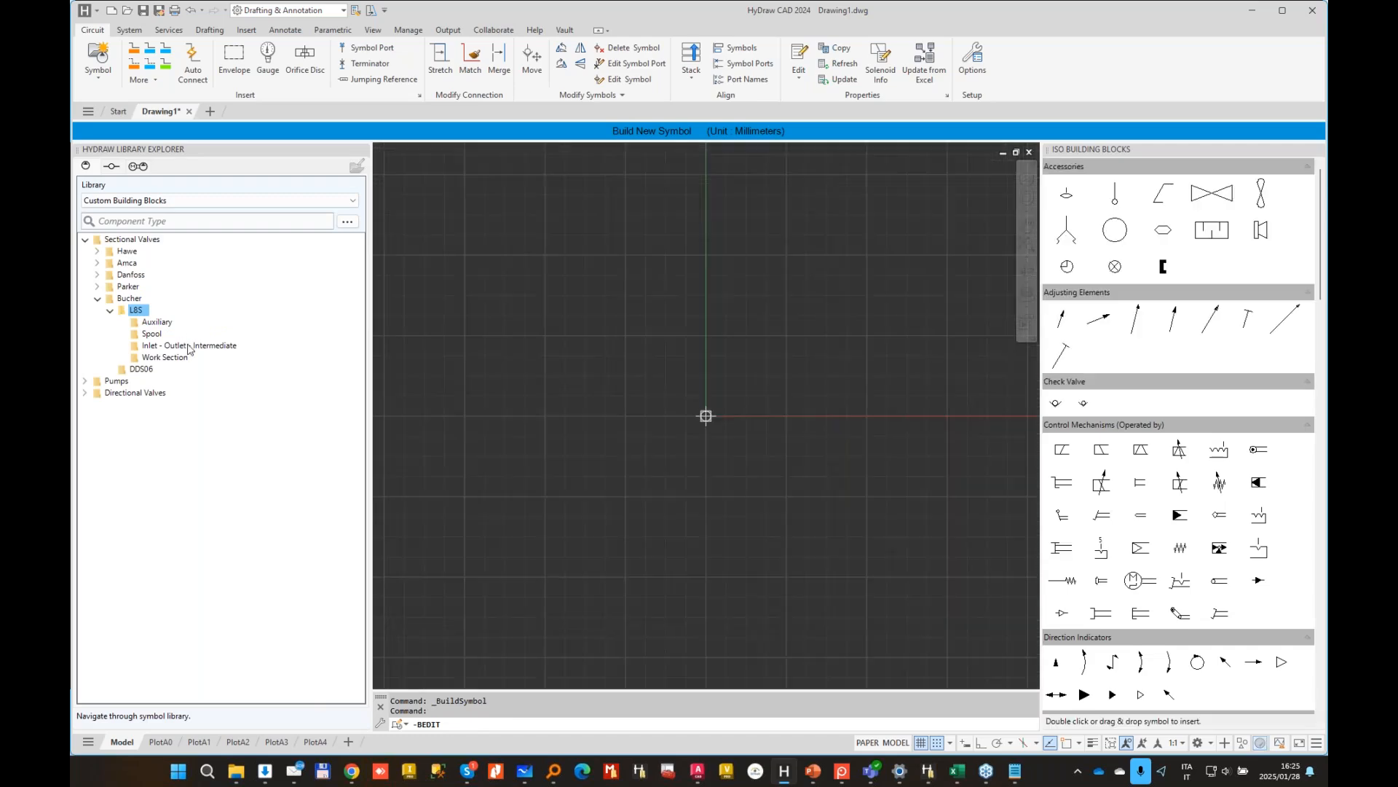
{"action": "double_click", "coordinate": [181, 346]}
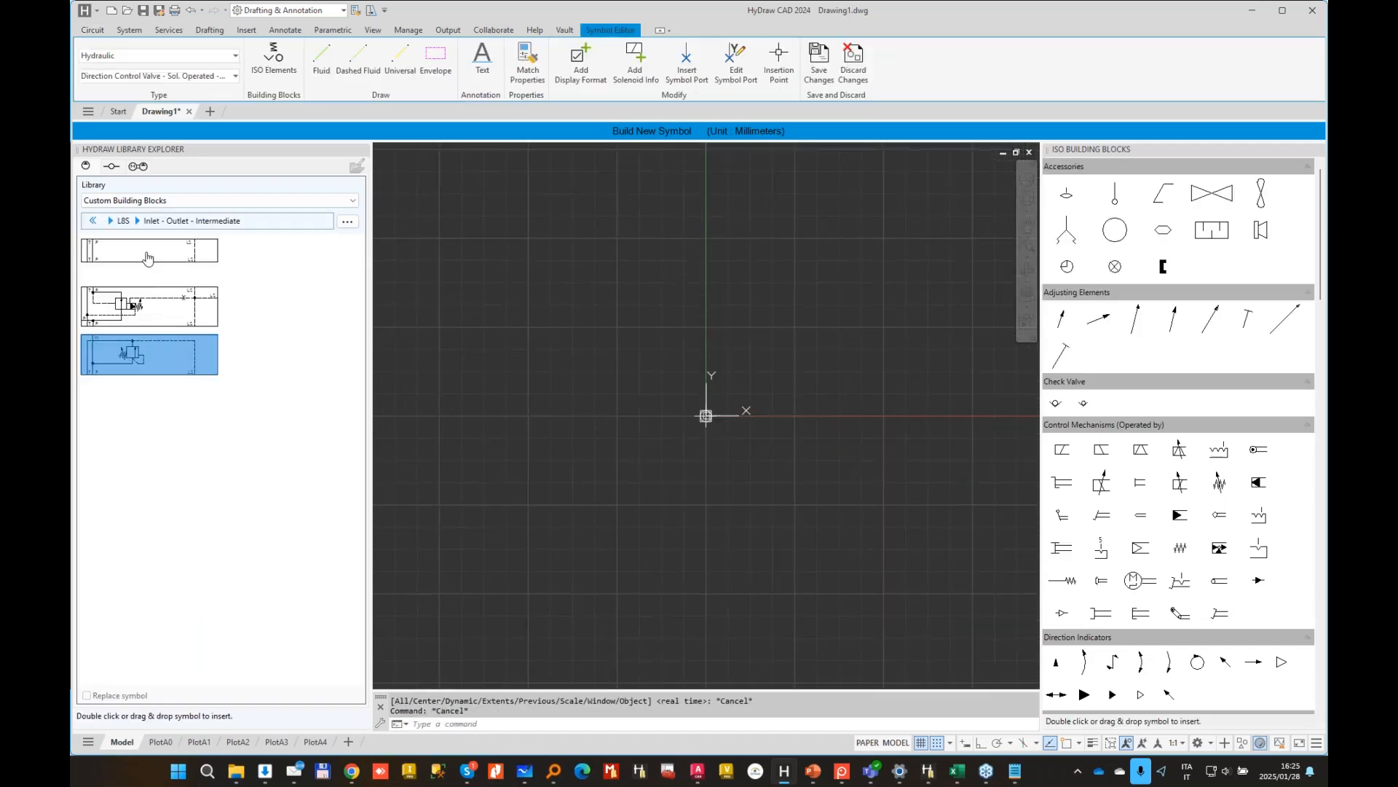
{"action": "left_click", "coordinate": [146, 304]}
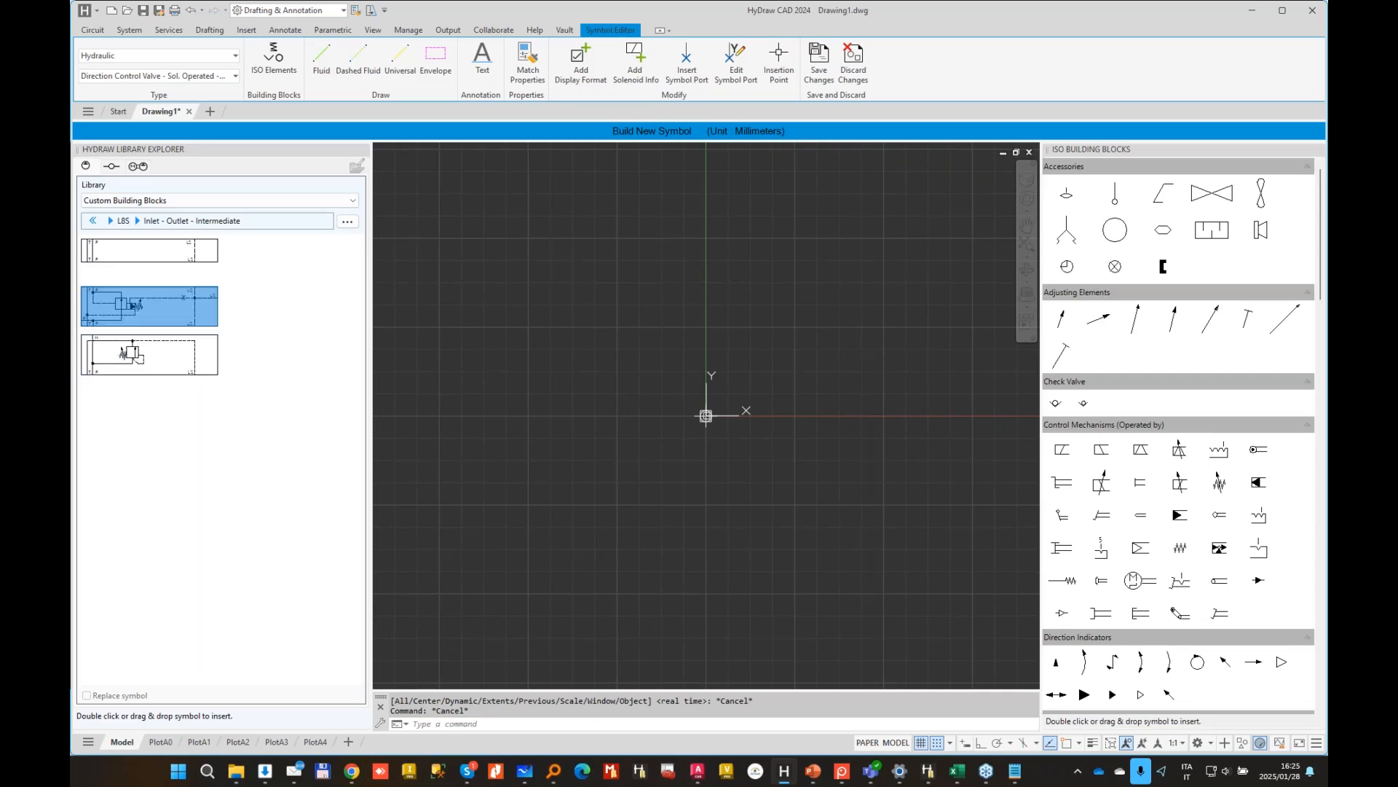
{"action": "left_click", "coordinate": [706, 416]}
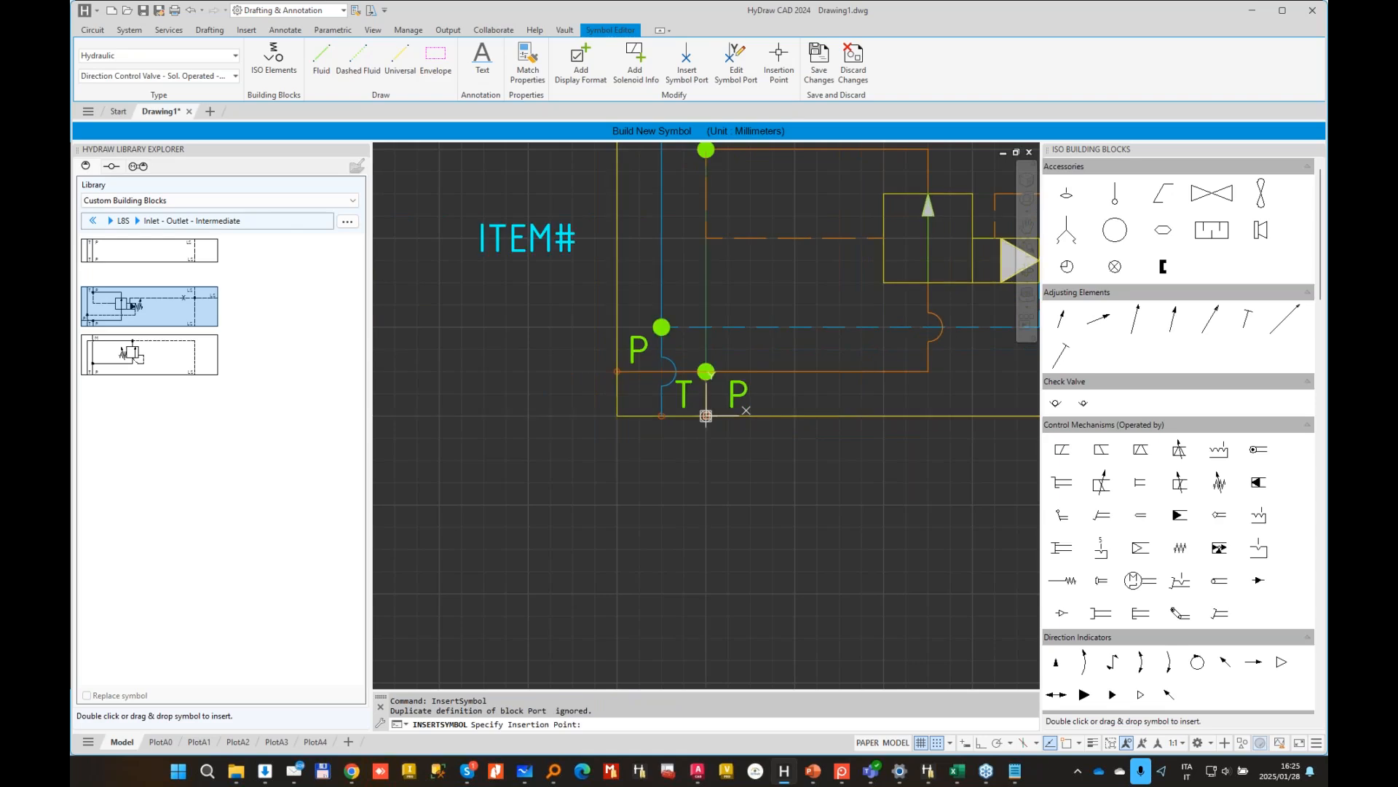
Step: Try variant LU8SSBW-0M22T24*00/P= on the inlet block, switch it to LU8SSBP-0****00/P?, and explode the block
{"action": "scroll", "coordinate": [705, 416], "scroll_direction": "down", "scroll_amount": 5}
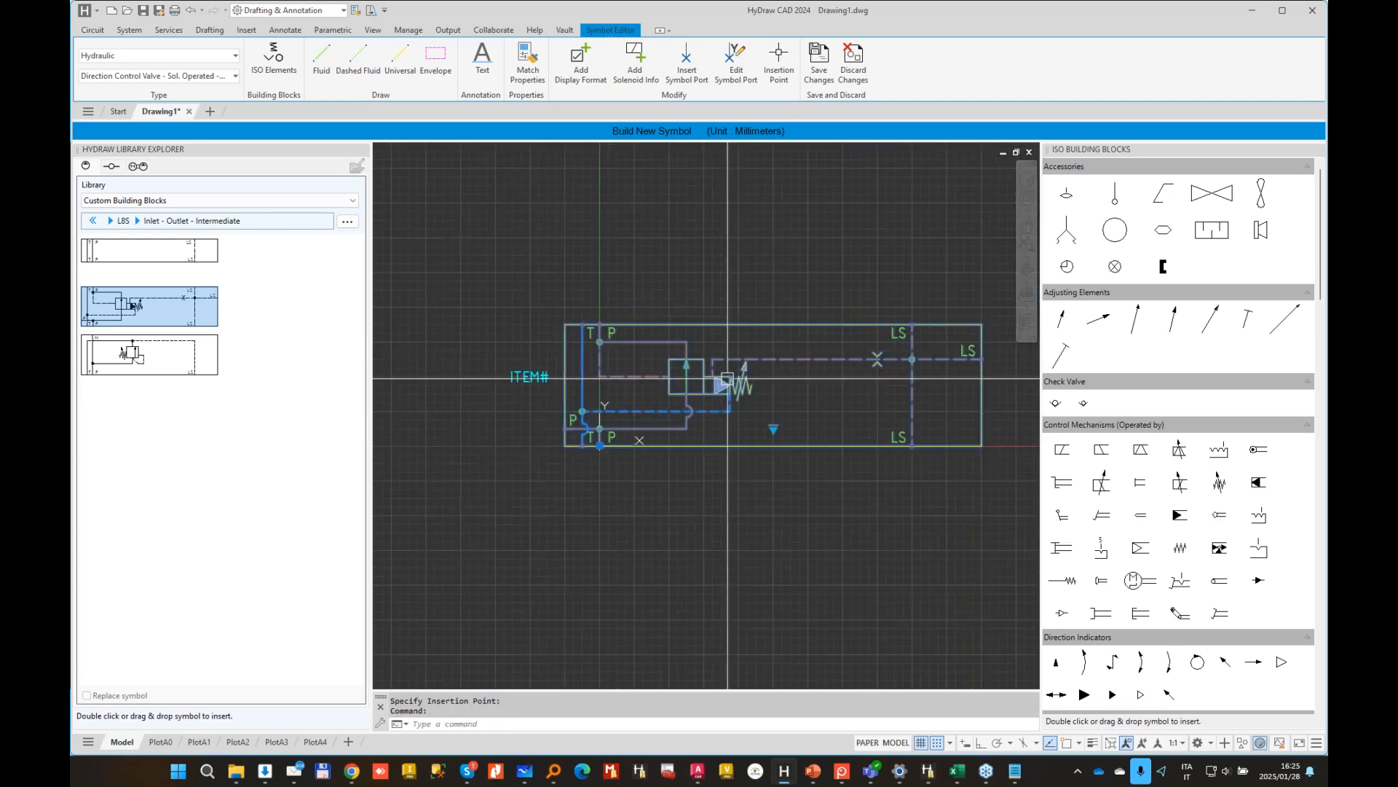
{"action": "left_click", "coordinate": [773, 429]}
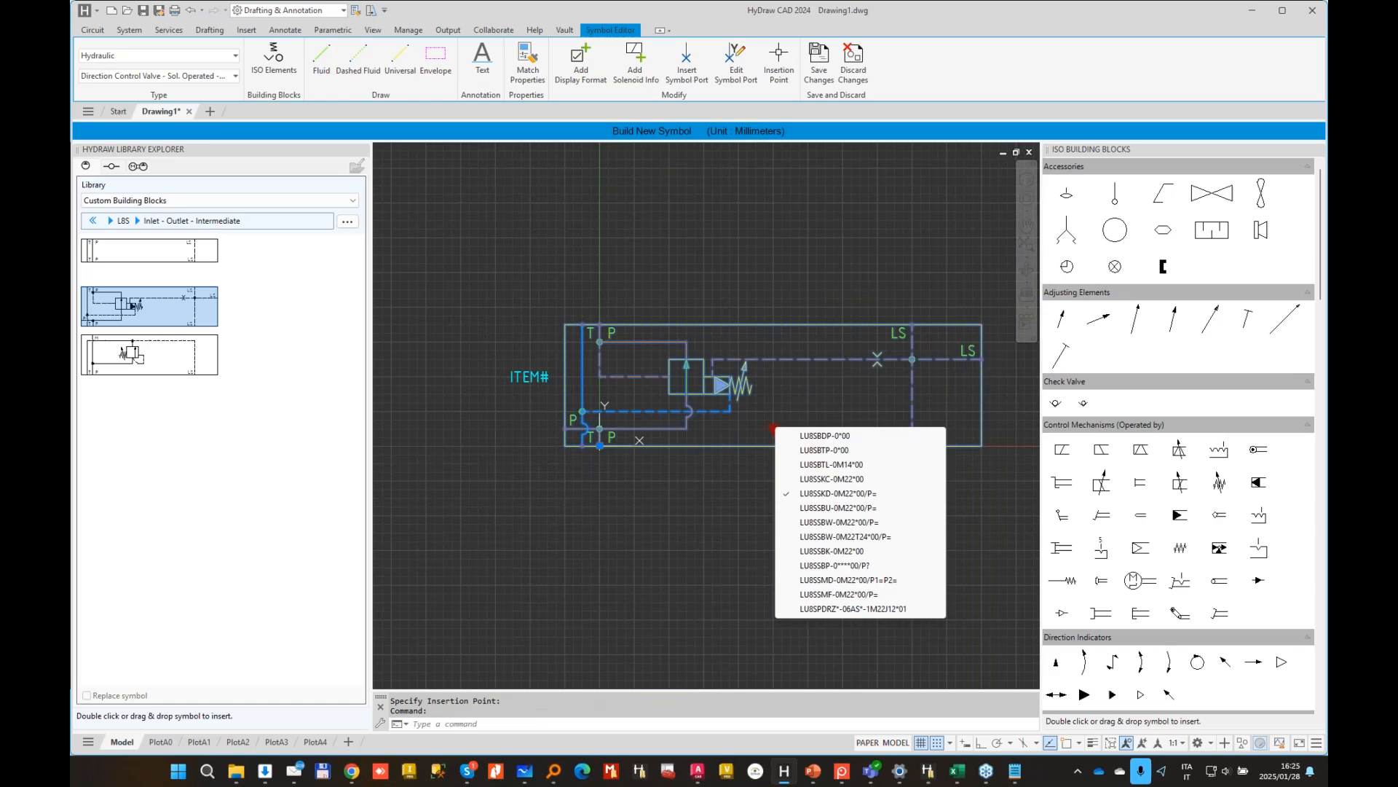
{"action": "left_click", "coordinate": [845, 536]}
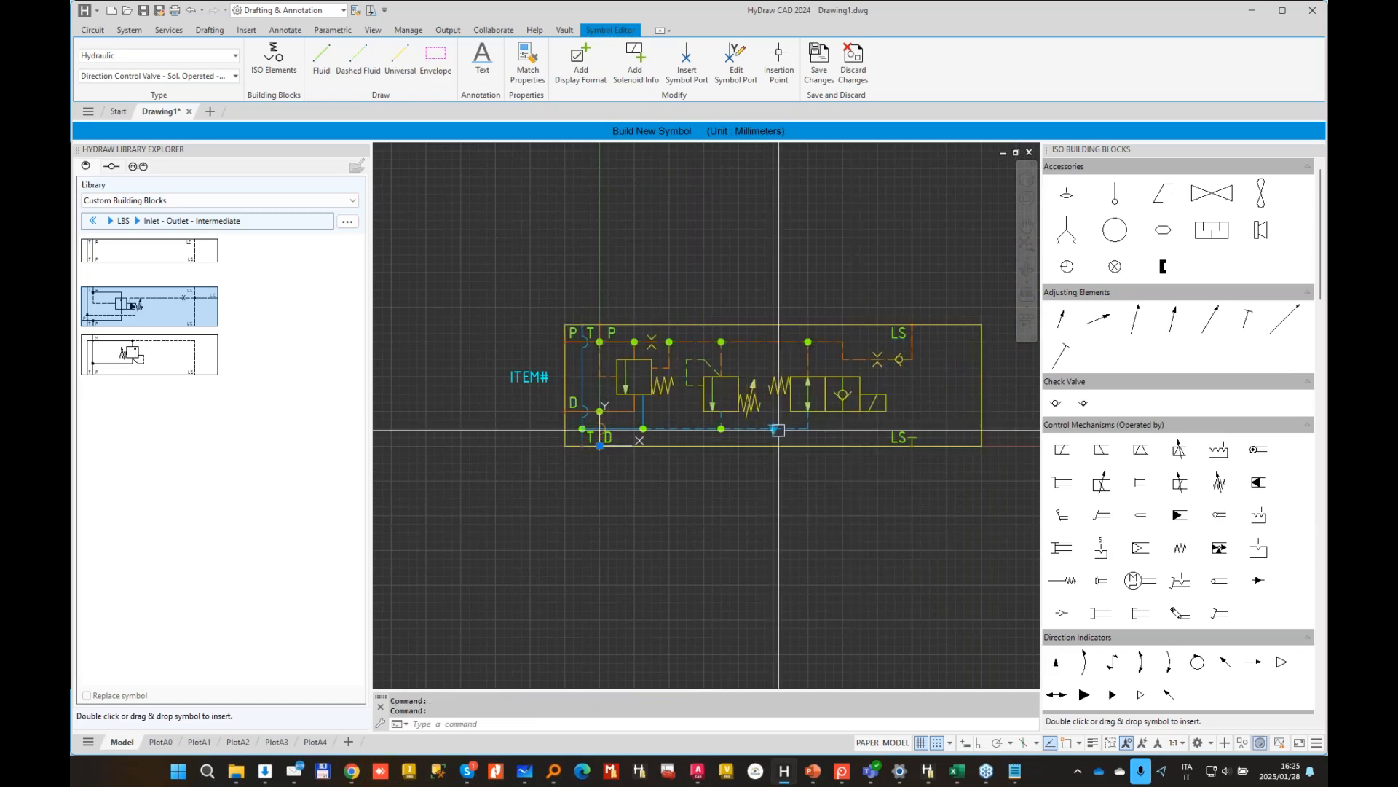
{"action": "left_click", "coordinate": [778, 430]}
{"action": "left_click", "coordinate": [841, 565]}
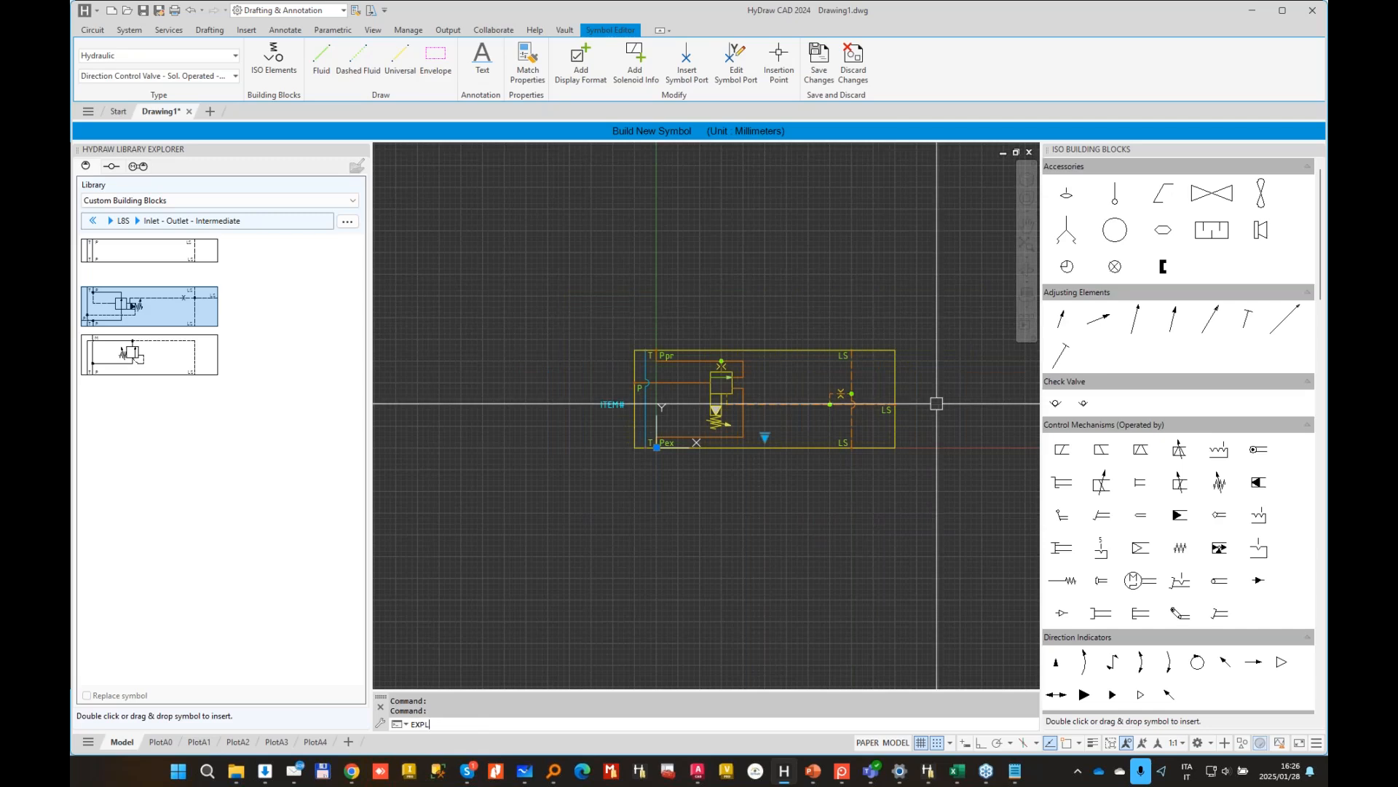
{"action": "key", "text": "Escape"}
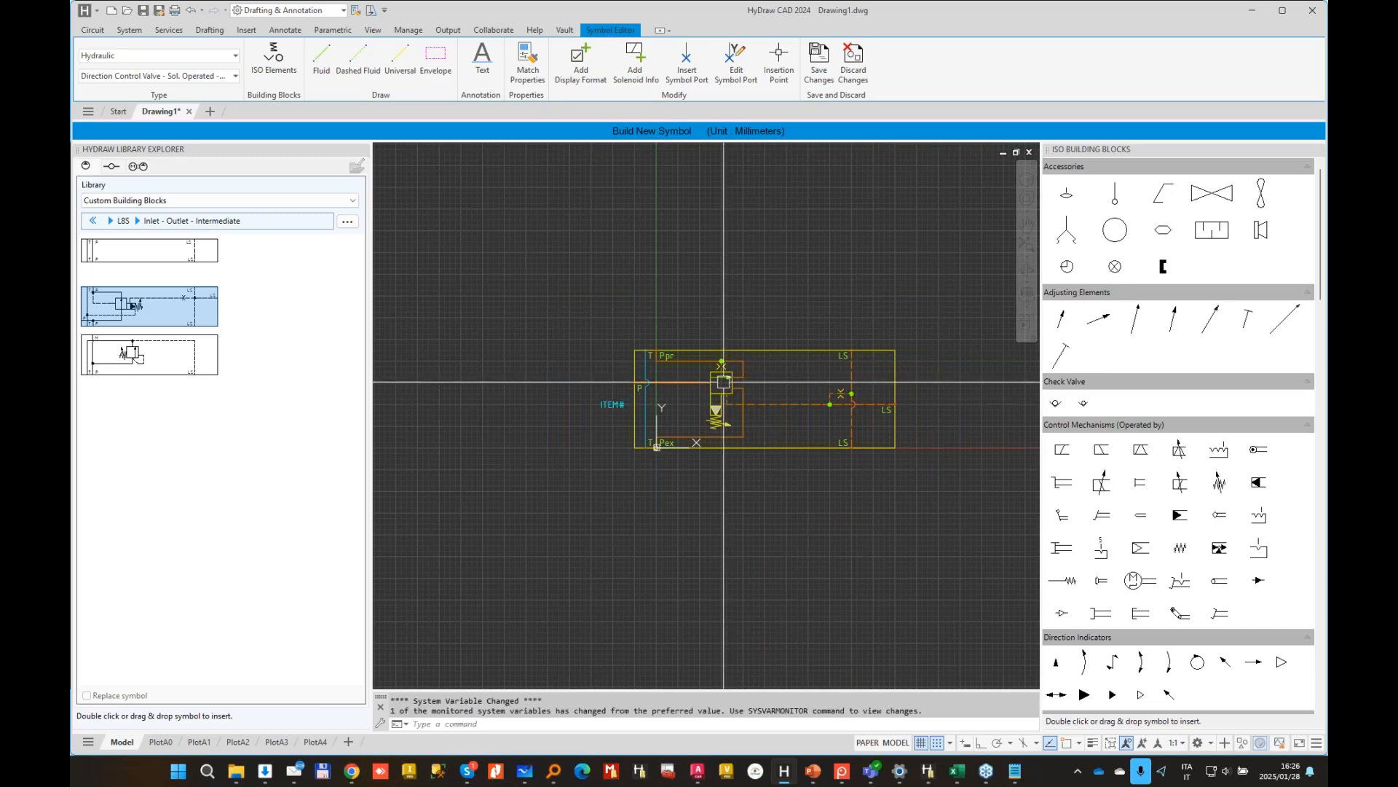
Step: Insert the L8S Work Section block directly above the inlet block, aligned on its P line
{"action": "left_click", "coordinate": [123, 221]}
{"action": "left_click", "coordinate": [112, 311]}
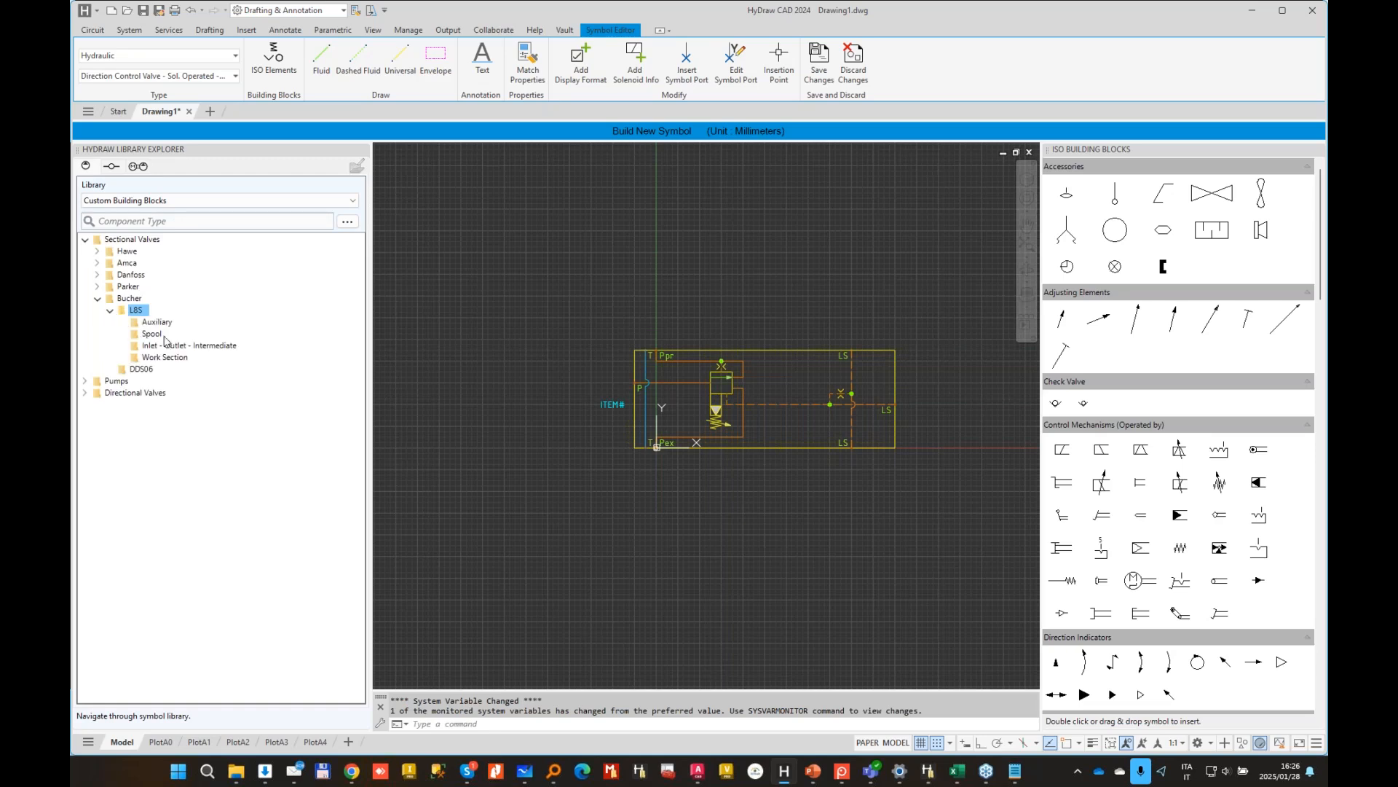
{"action": "double_click", "coordinate": [165, 357]}
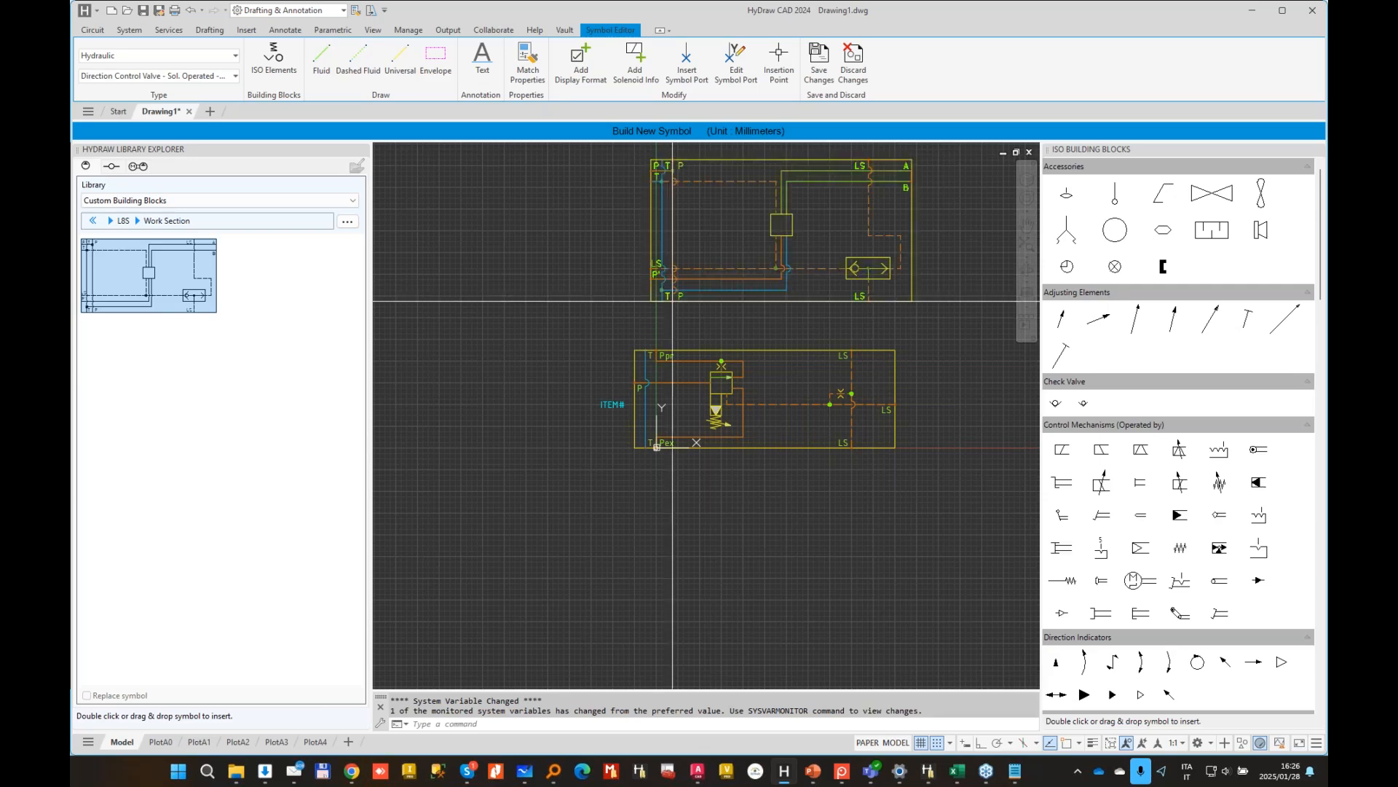
{"action": "left_click", "coordinate": [657, 350]}
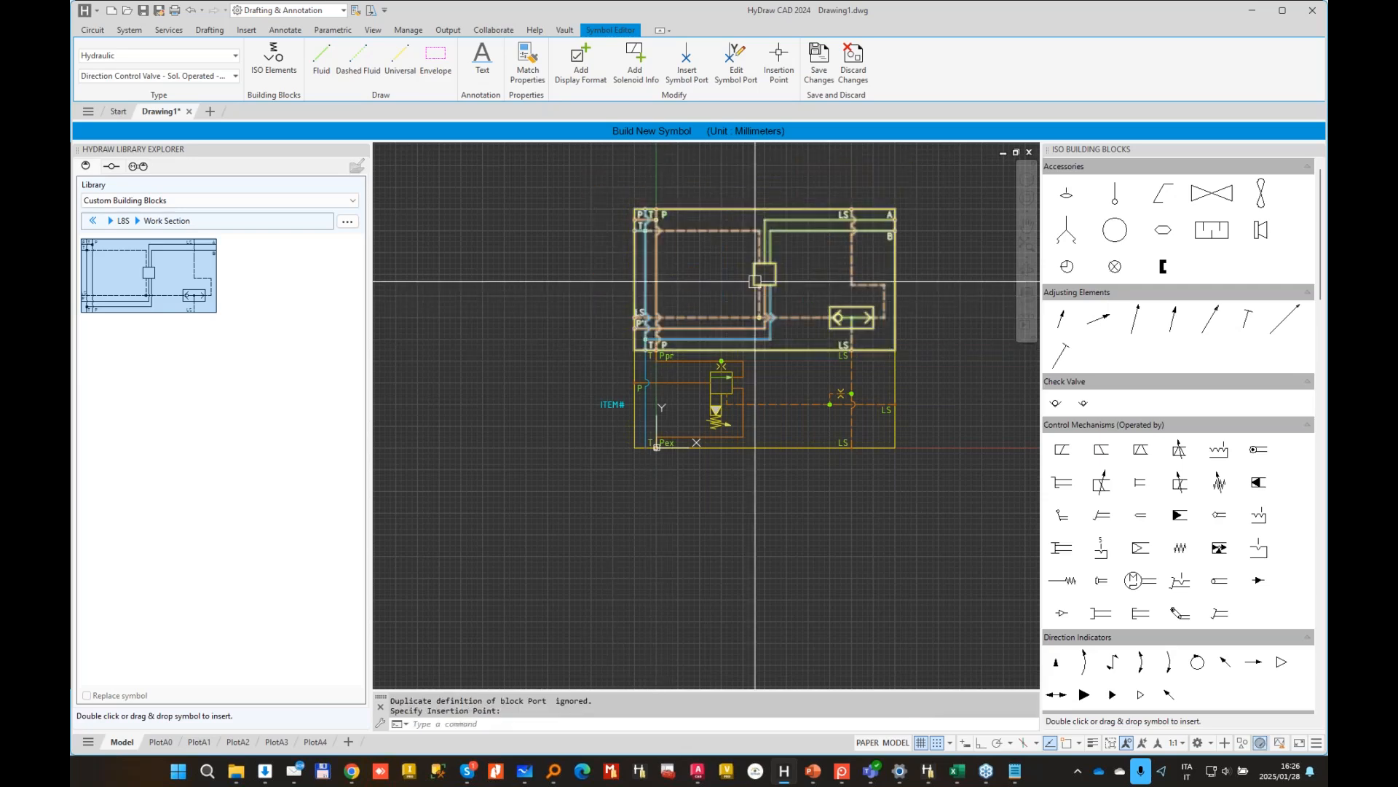
Step: Switch the work section to the variant with an extra T port below A and B, and explode it
{"action": "left_click", "coordinate": [764, 278]}
{"action": "left_click", "coordinate": [744, 281]}
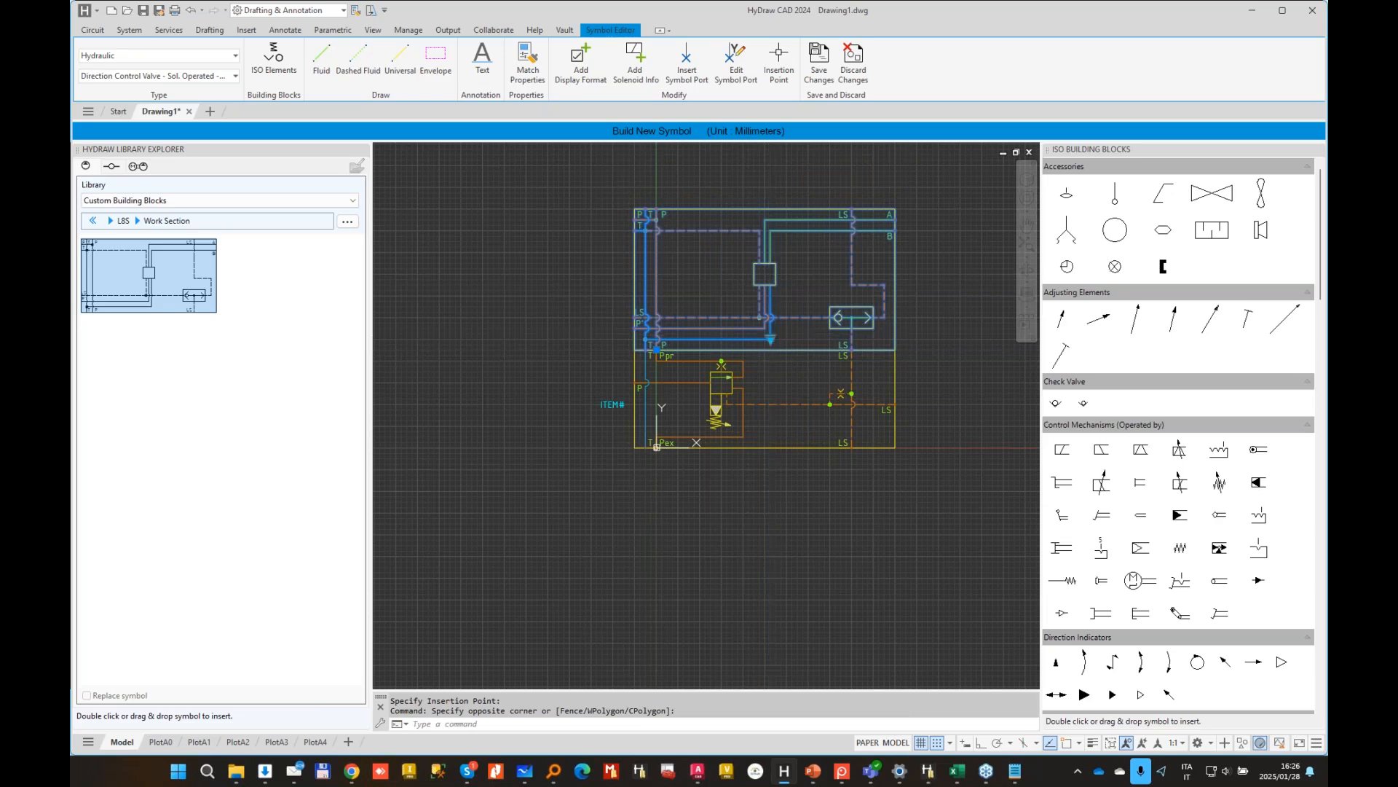
{"action": "left_click", "coordinate": [769, 335]}
{"action": "left_click", "coordinate": [818, 464]}
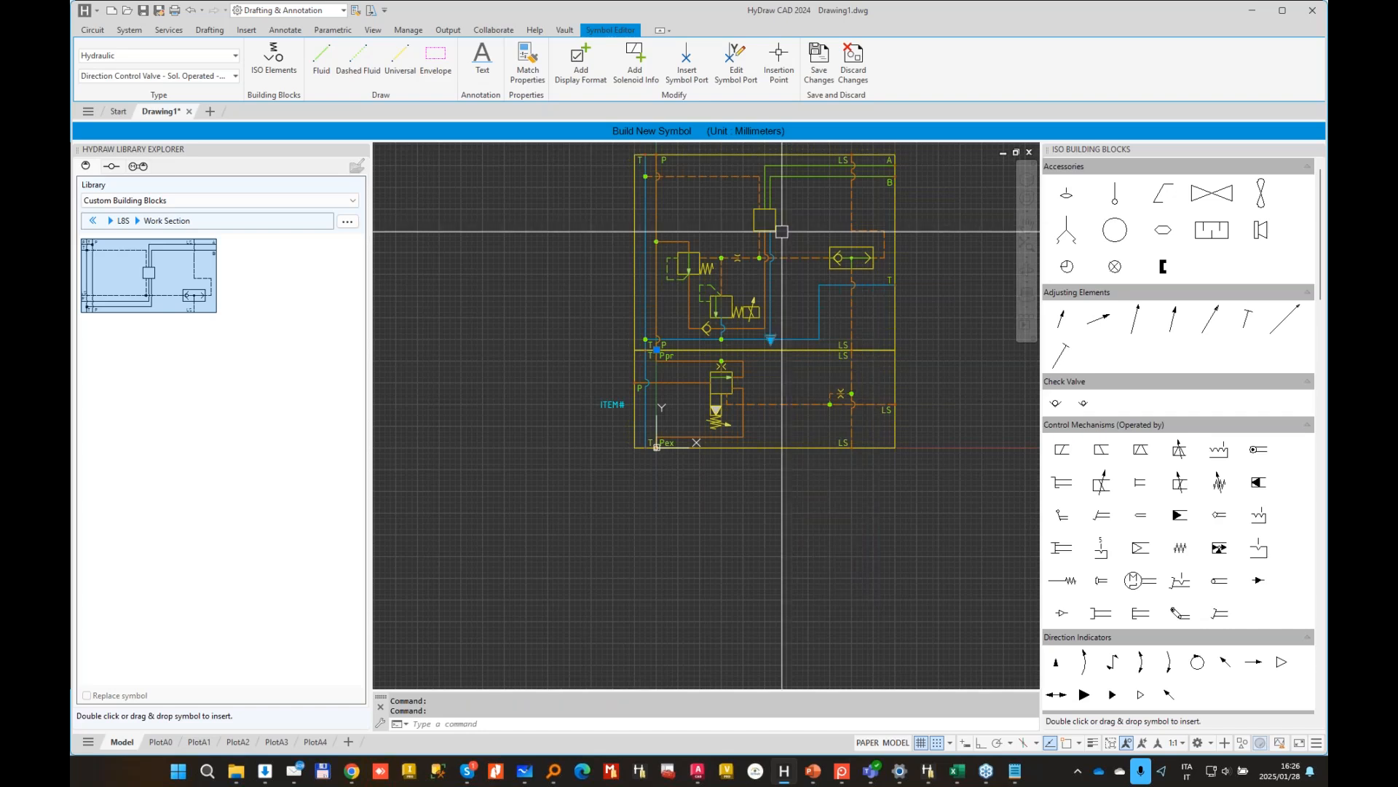
{"action": "key", "text": "Escape"}
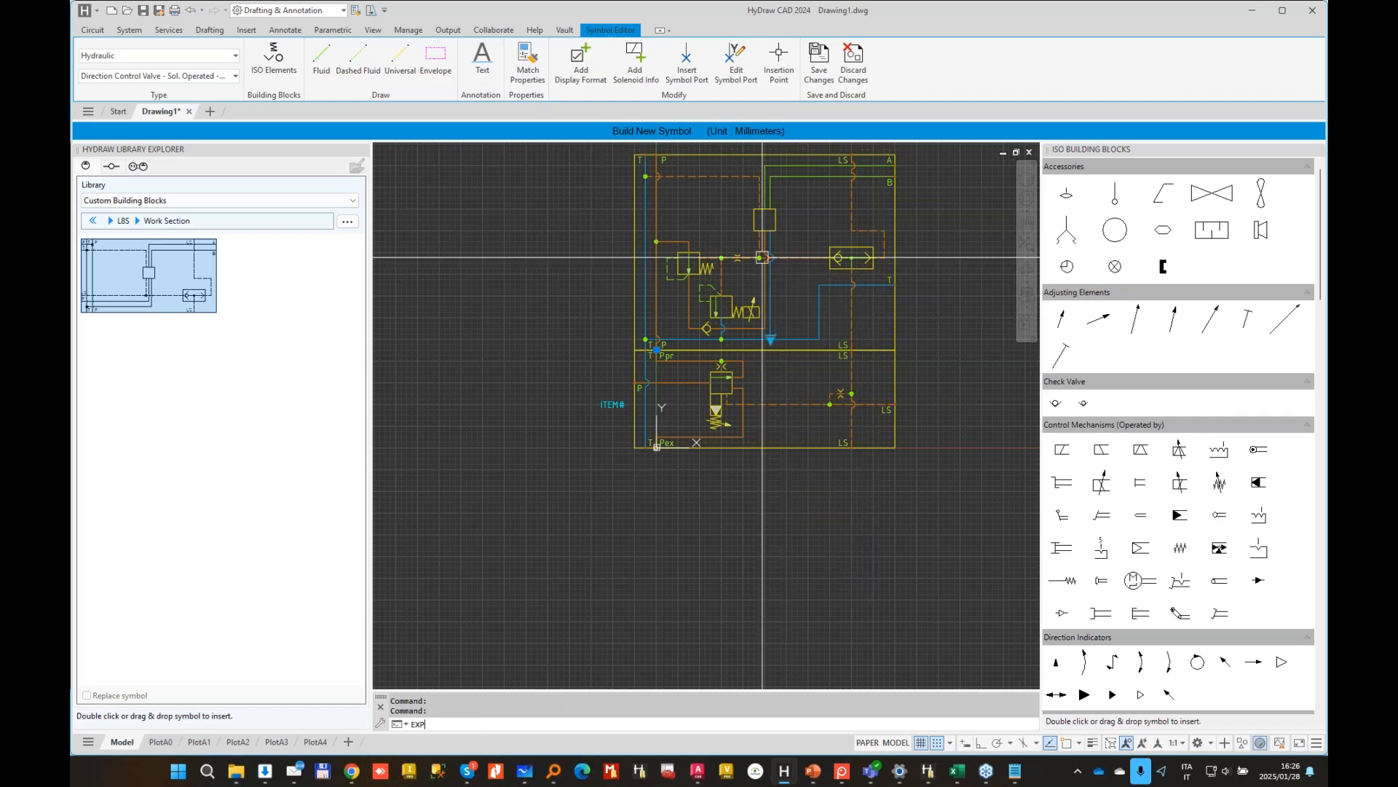
Step: Insert the L8S directional spool block over the empty square in the work section, aligned with its P line
{"action": "left_click", "coordinate": [111, 222]}
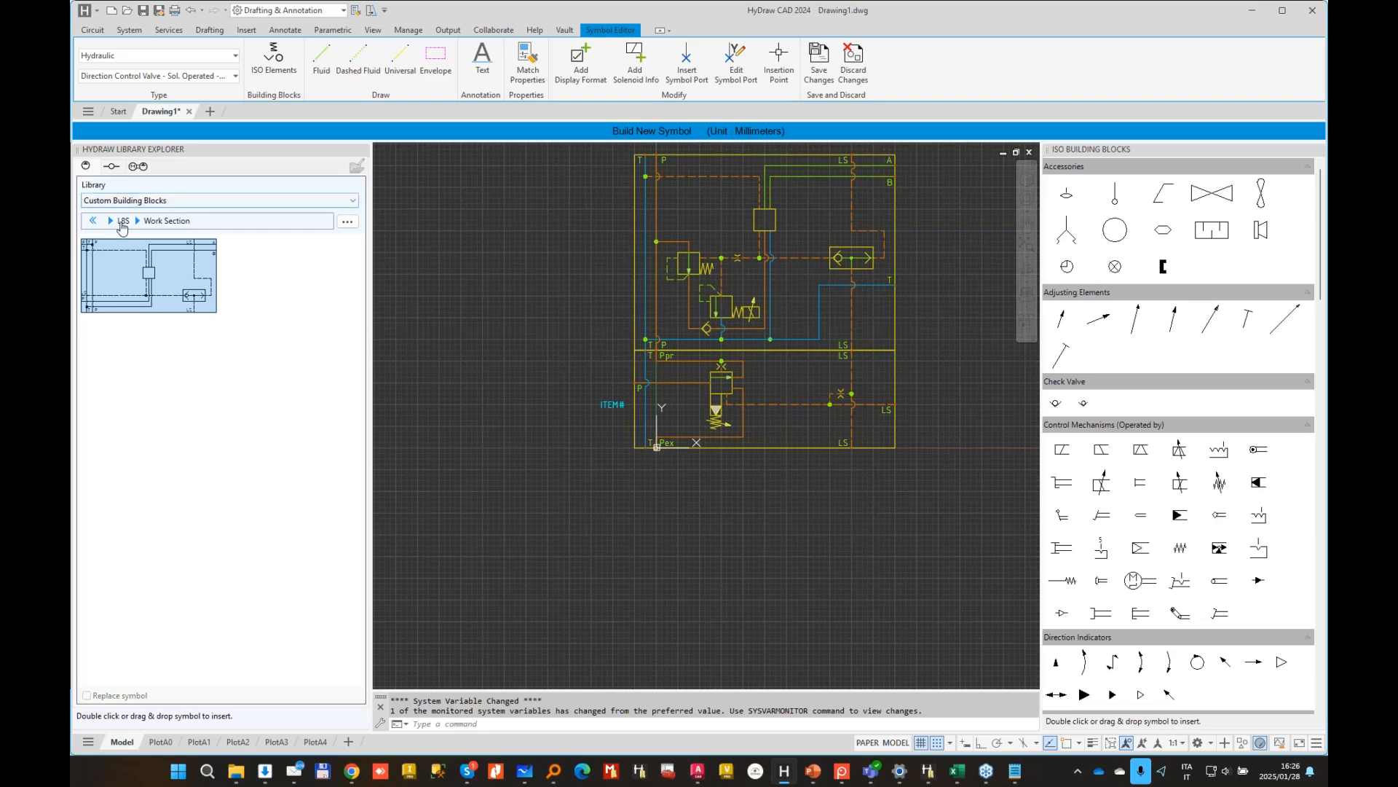
{"action": "left_click", "coordinate": [113, 311]}
{"action": "left_click", "coordinate": [161, 339]}
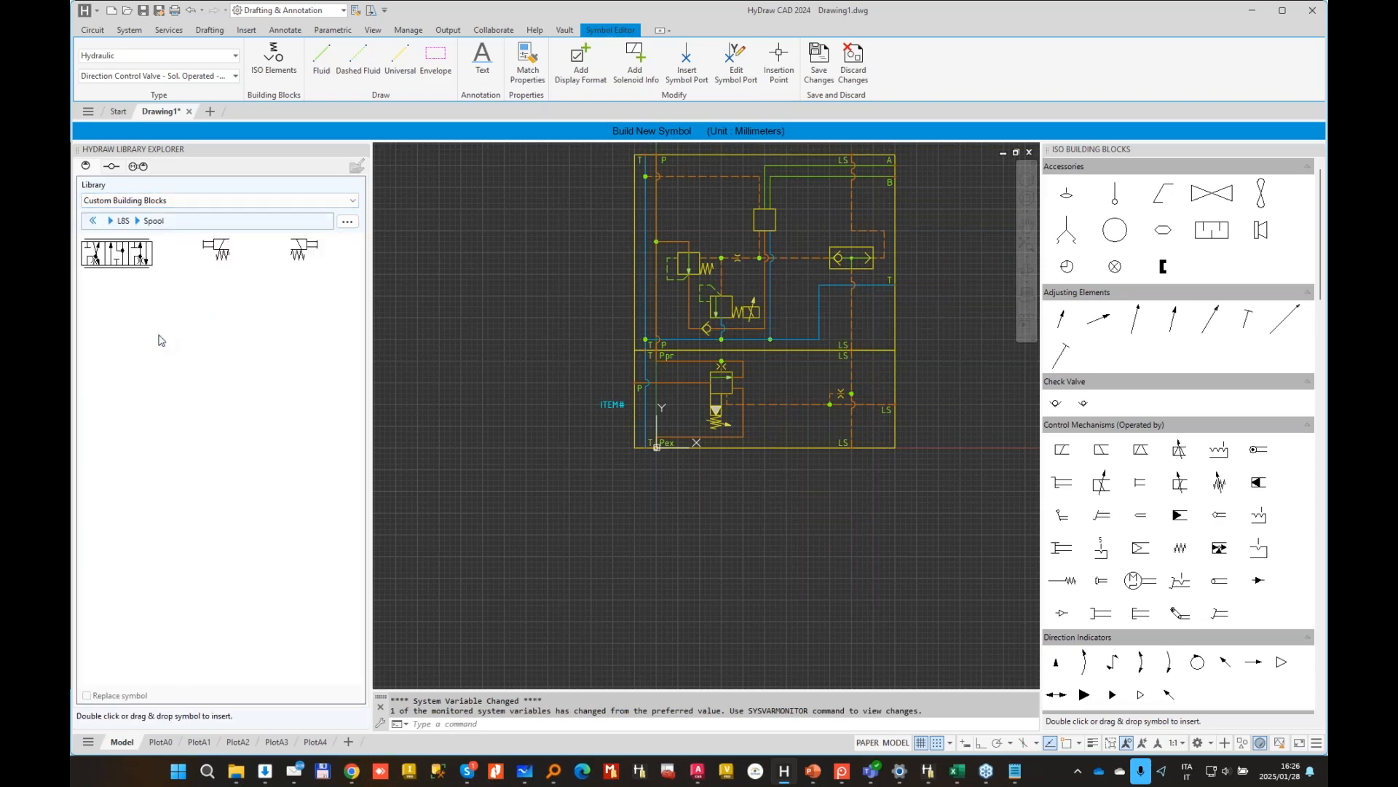
{"action": "scroll", "coordinate": [764, 227], "scroll_direction": "up", "scroll_amount": 4}
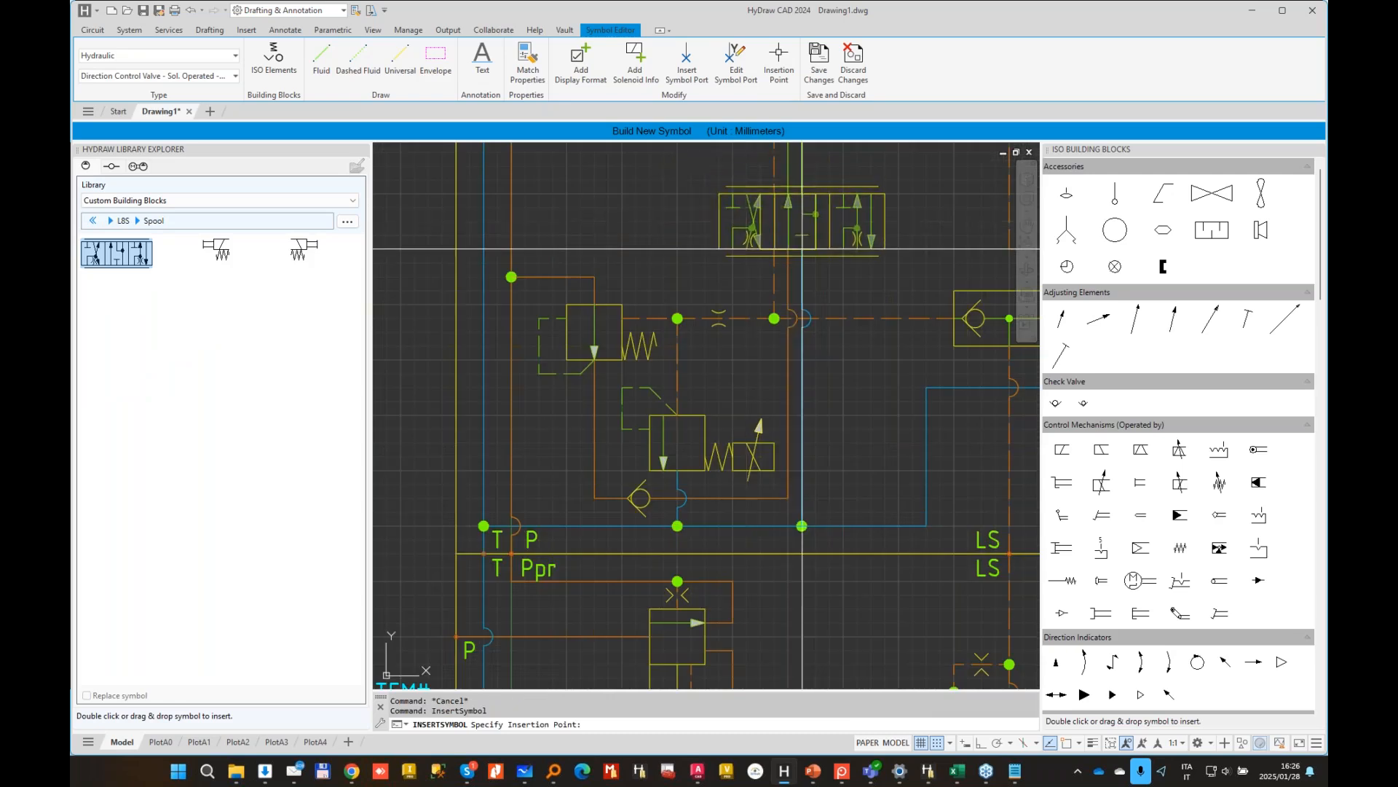
{"action": "left_click", "coordinate": [788, 248]}
Step: Set the inserted spool's positions to 4 (FLOAT)
{"action": "left_click", "coordinate": [827, 226]}
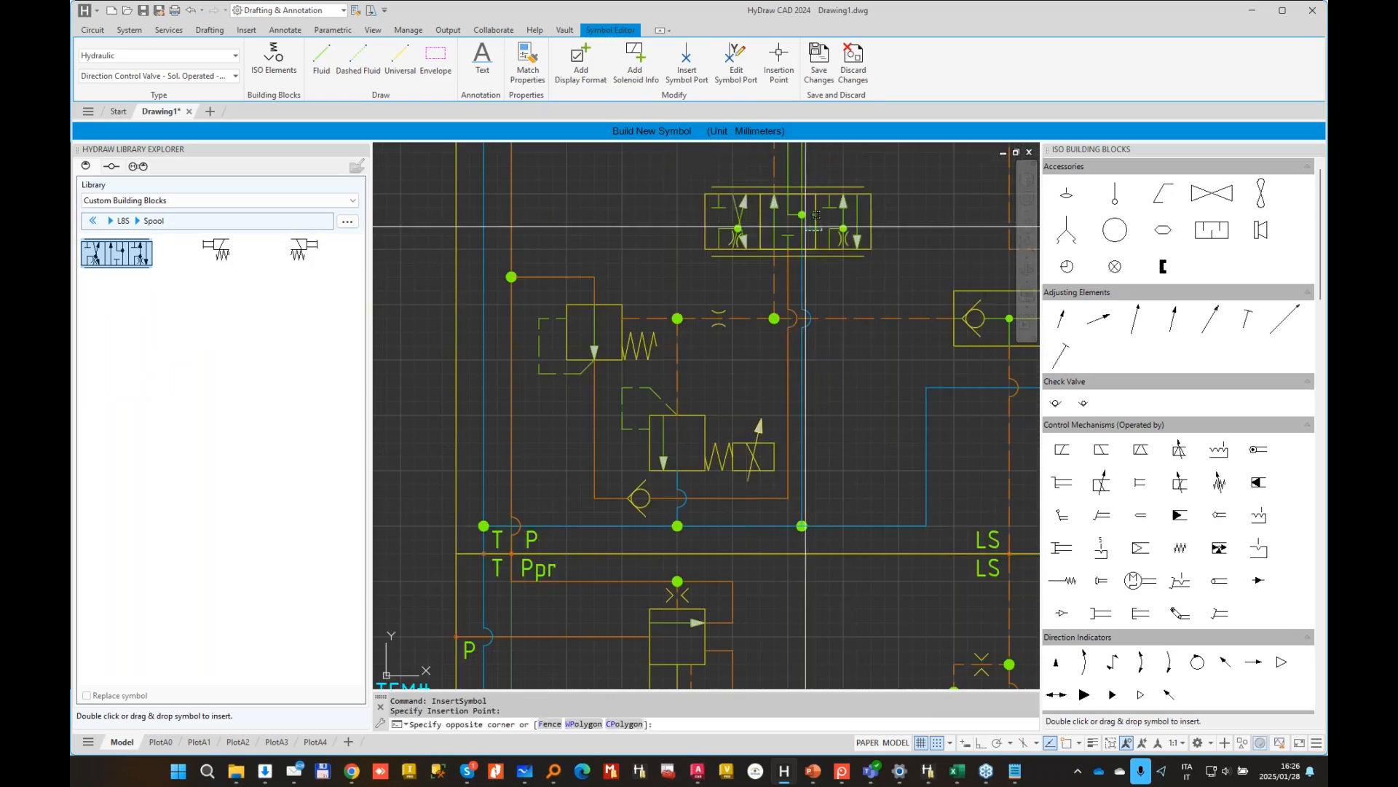
{"action": "left_click", "coordinate": [792, 225]}
{"action": "left_click", "coordinate": [788, 221]}
{"action": "mouse_move", "coordinate": [843, 274]}
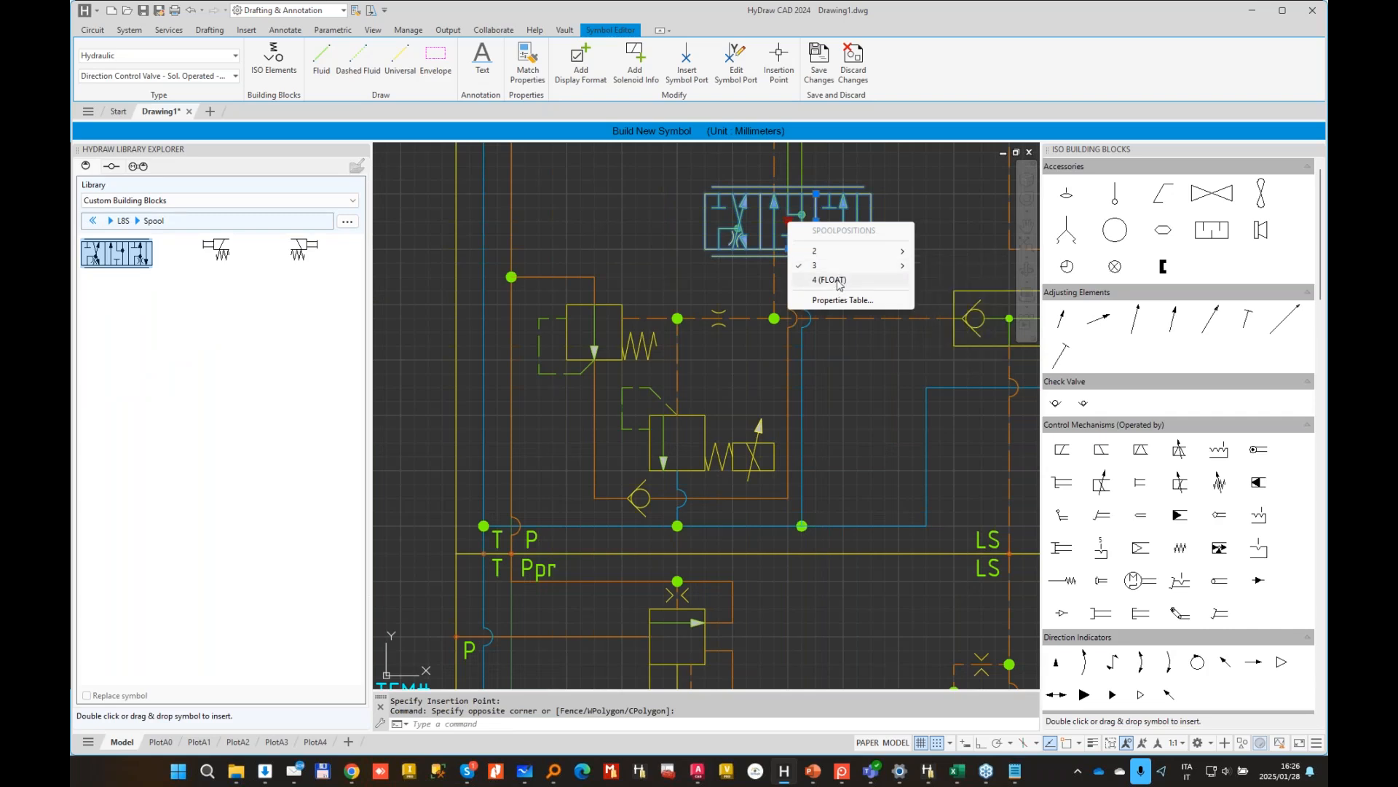
{"action": "left_click", "coordinate": [830, 280]}
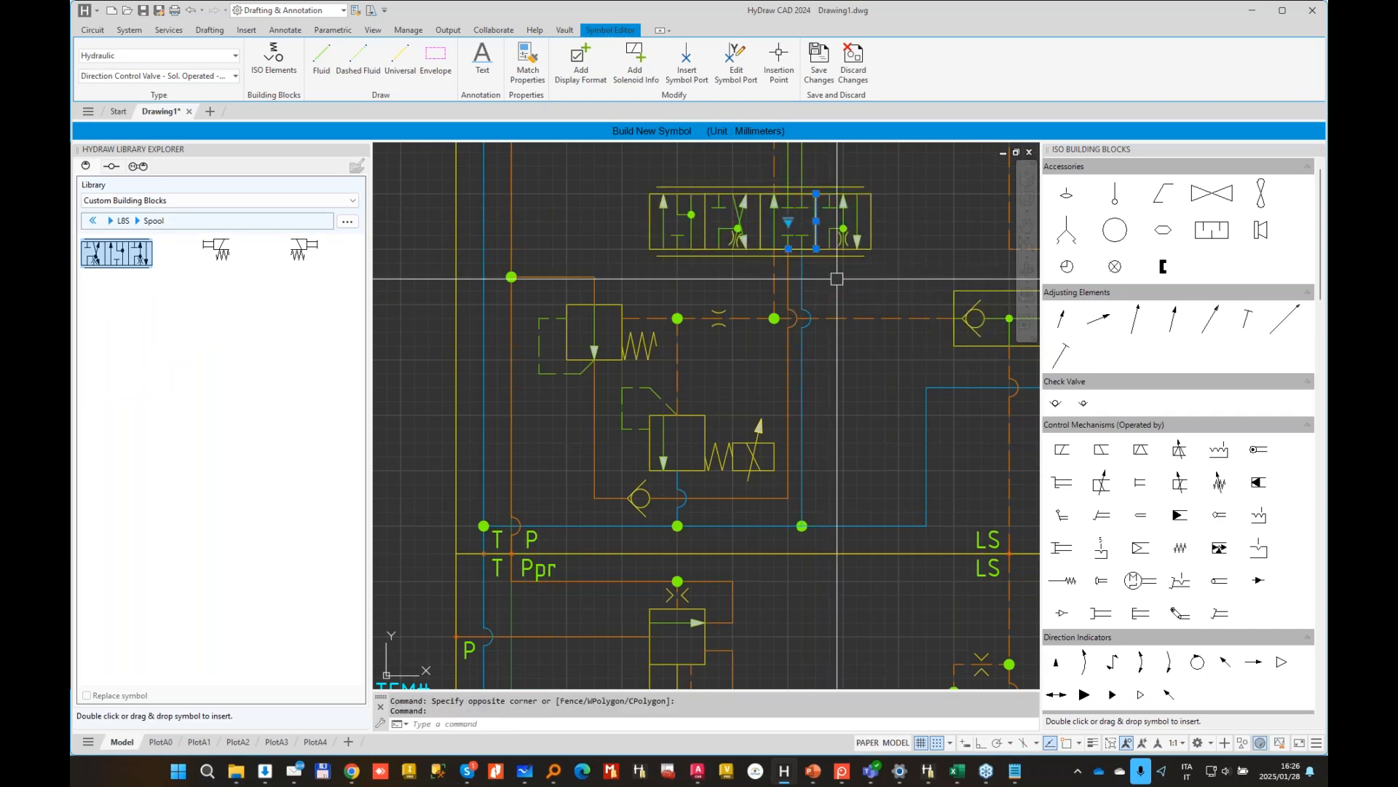
Step: Insert the L8S spool actuation block at the spool's P port and set it to 4 (FLOAT), HAND LEVER, control type M
{"action": "left_click", "coordinate": [224, 258]}
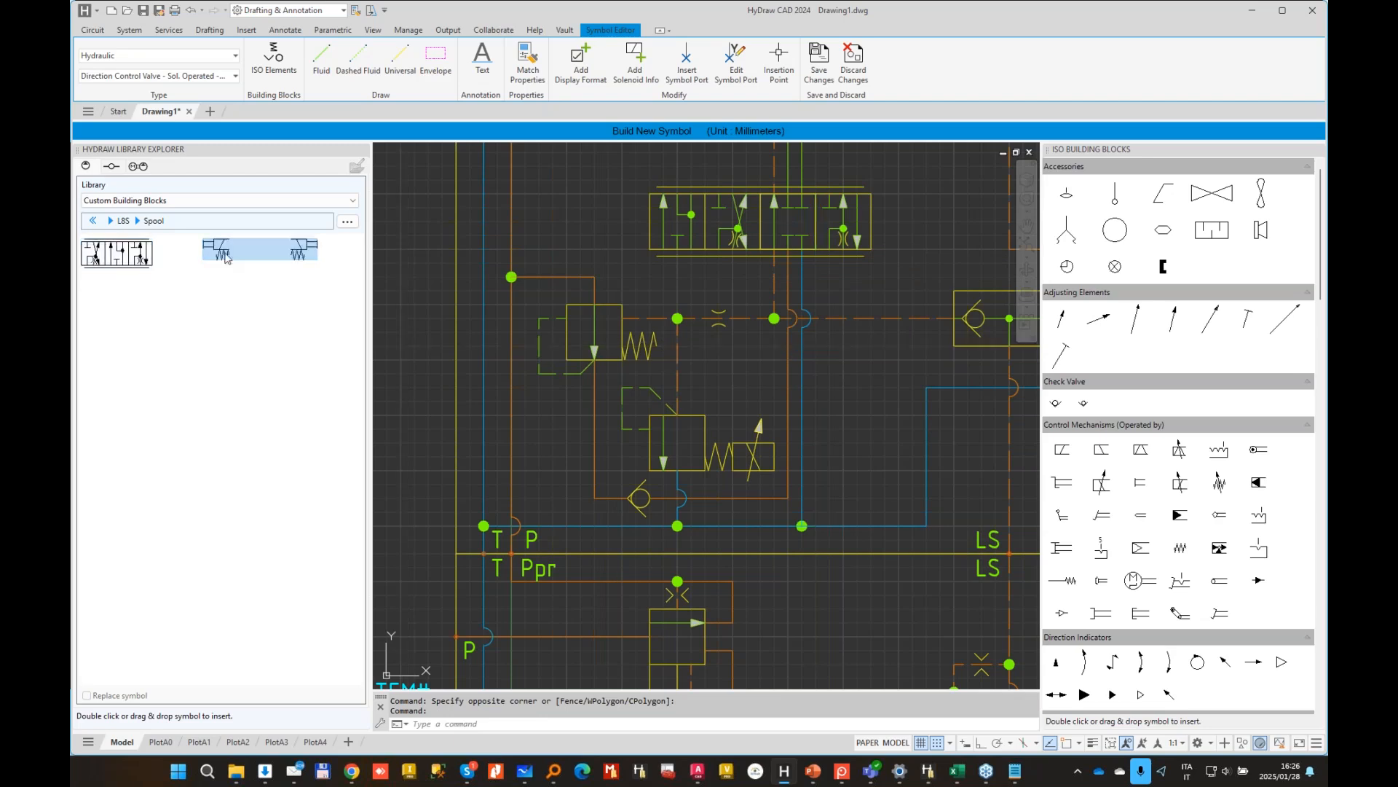
{"action": "left_click", "coordinate": [788, 248]}
{"action": "left_click", "coordinate": [902, 208]}
{"action": "left_click", "coordinate": [882, 221]}
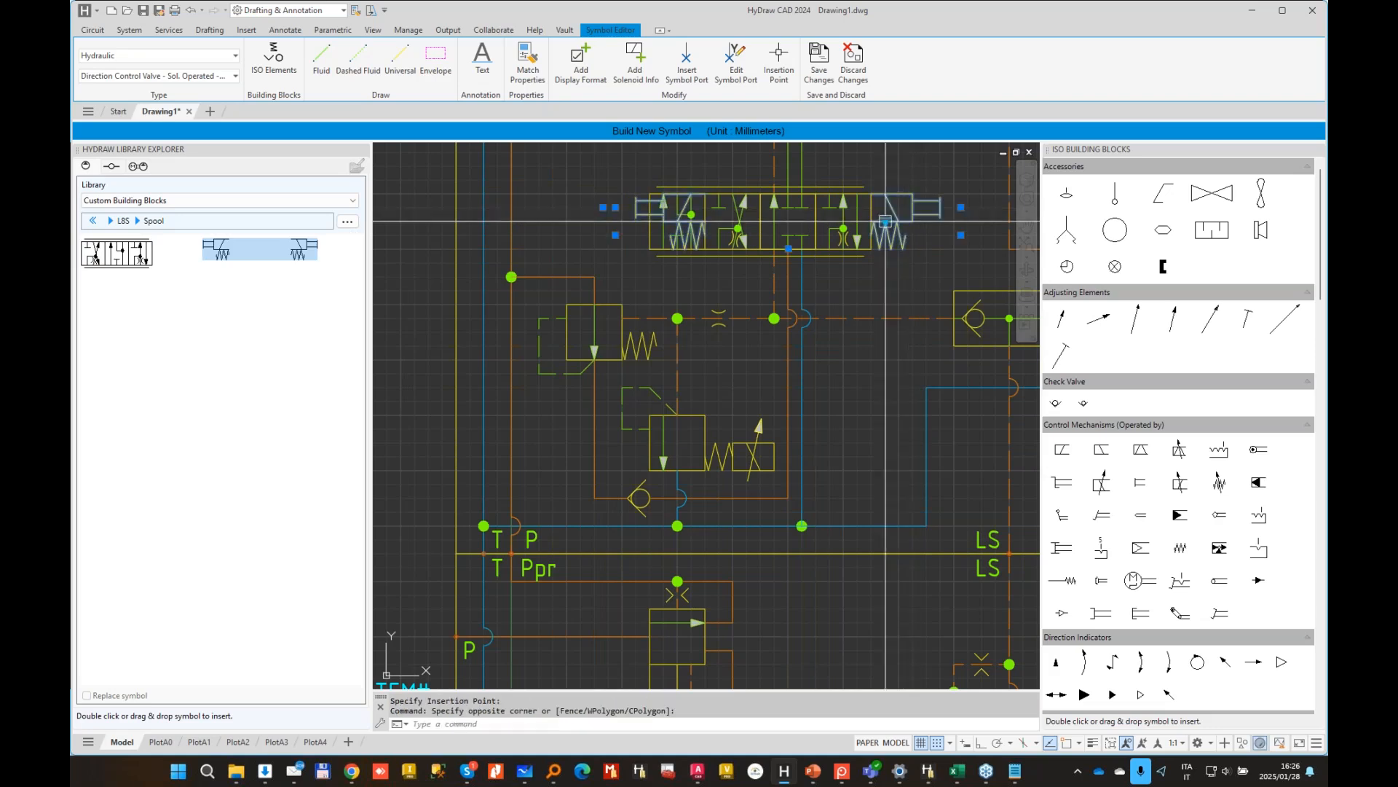
{"action": "right_click", "coordinate": [882, 220]}
{"action": "mouse_move", "coordinate": [957, 279]}
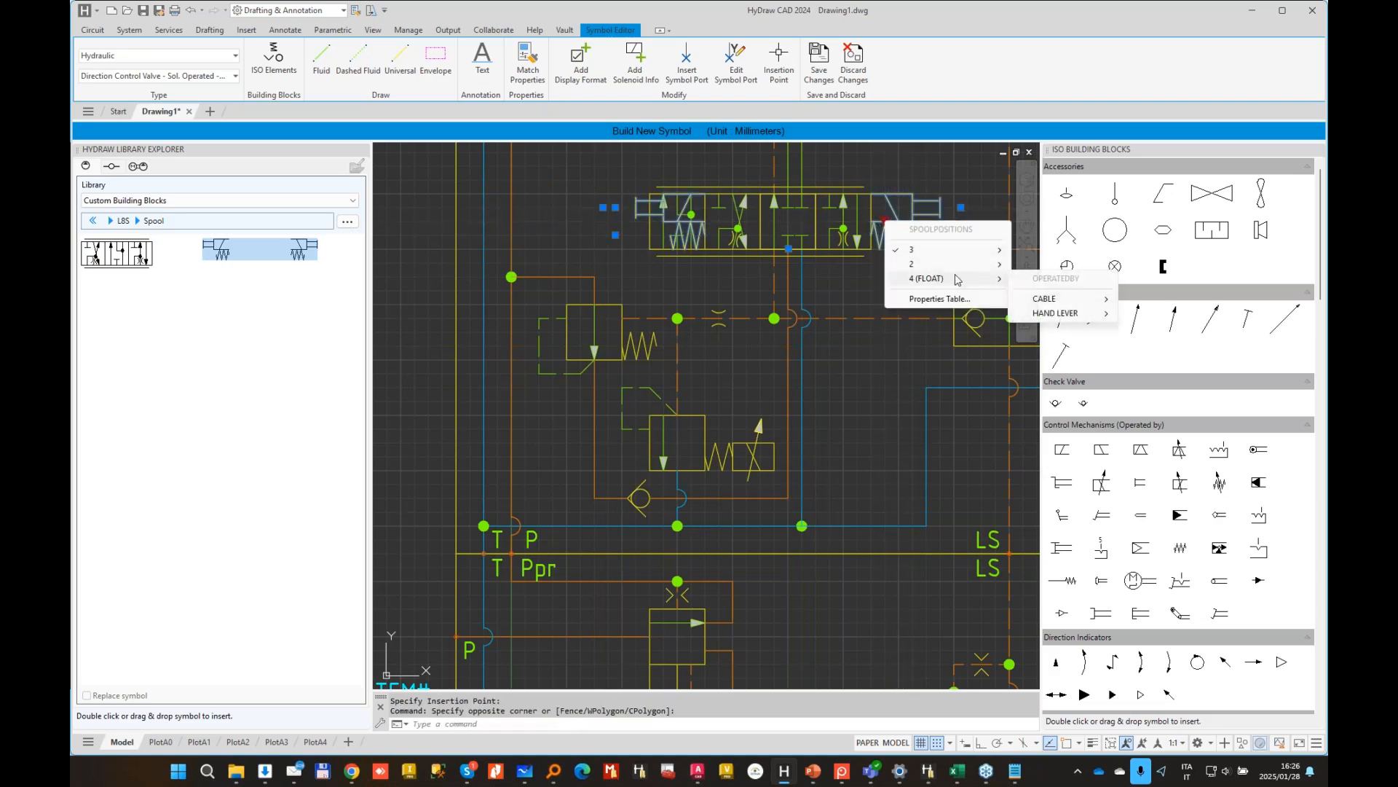
{"action": "mouse_move", "coordinate": [1080, 314]}
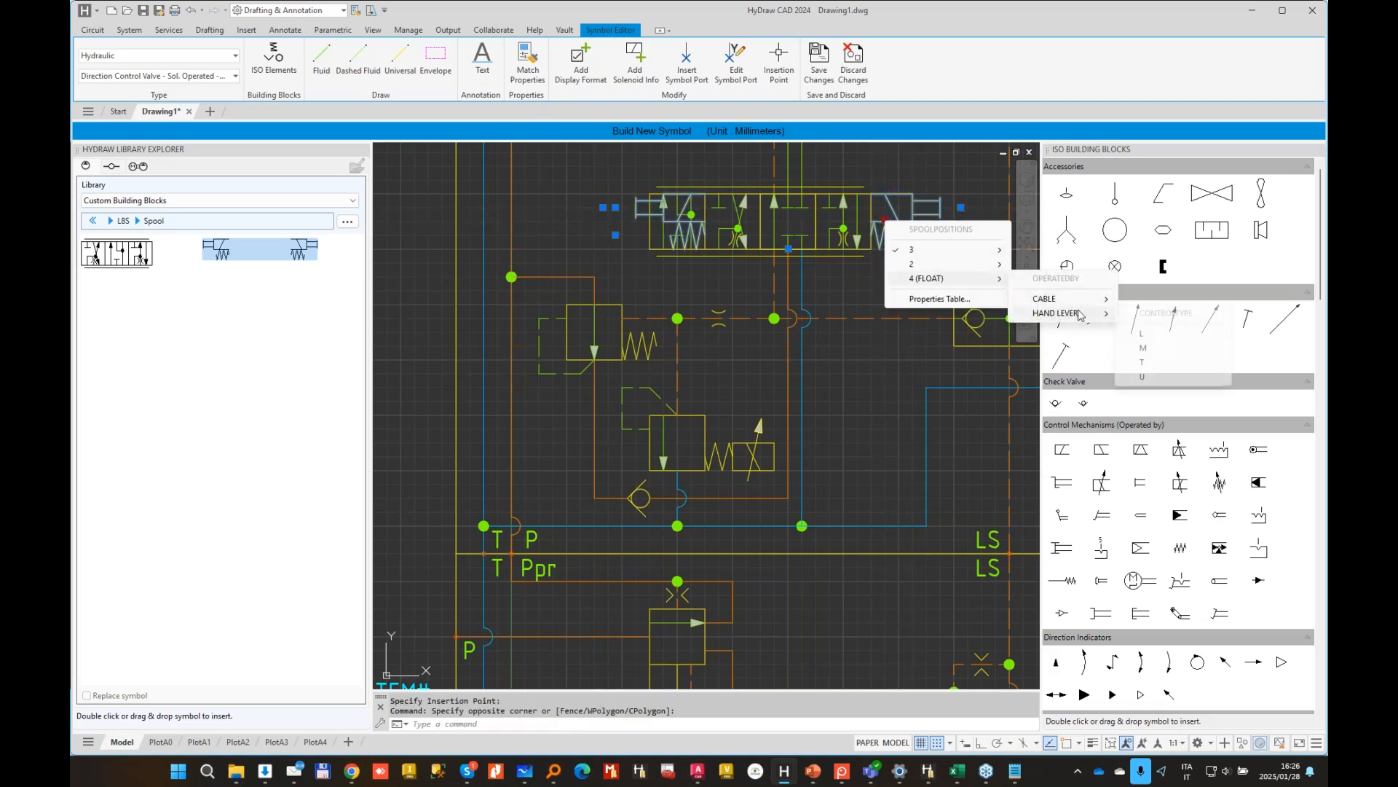
{"action": "left_click", "coordinate": [1144, 349]}
{"action": "scroll", "coordinate": [823, 274], "scroll_direction": "down", "scroll_amount": 3}
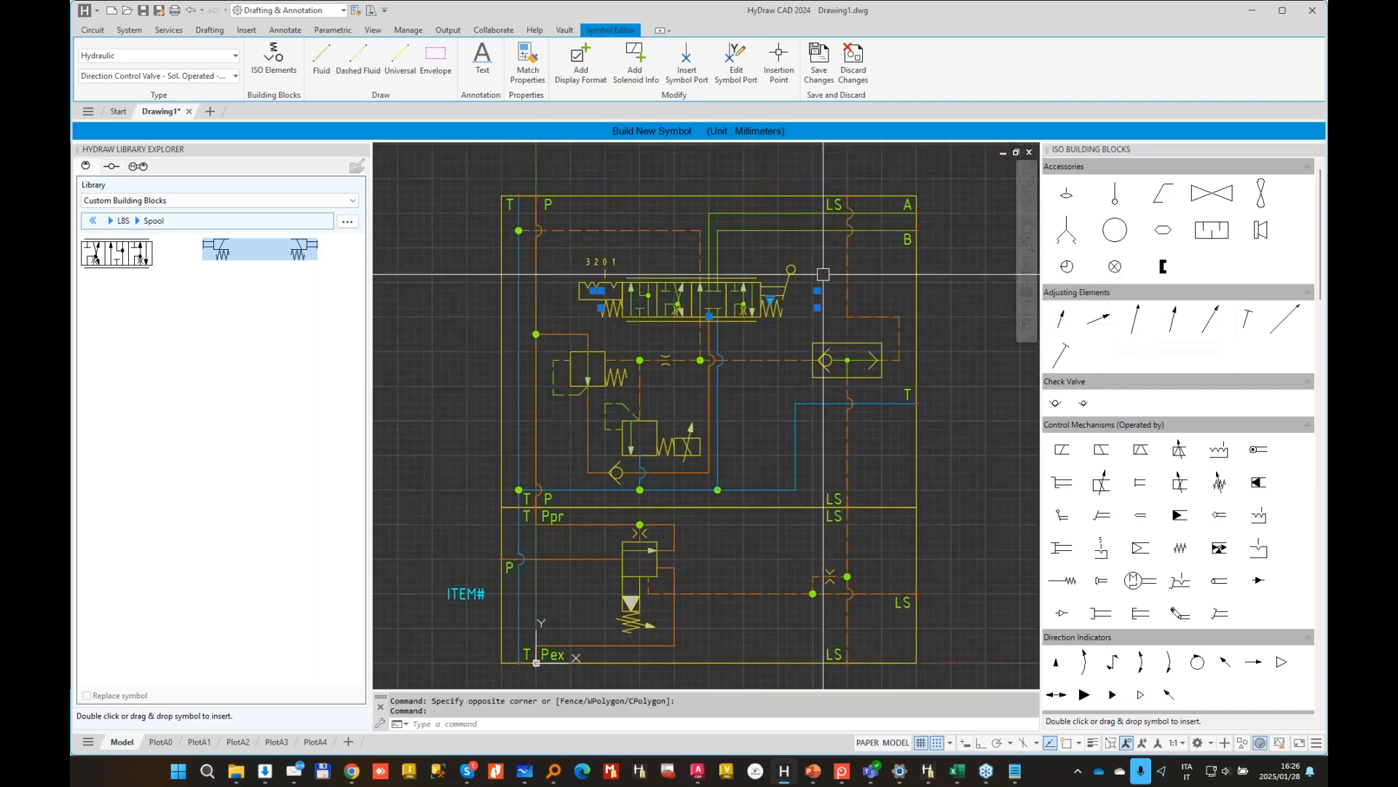
{"action": "key", "text": "Escape"}
{"action": "key", "text": "Escape"}
{"action": "middle_click_drag", "start_coordinate": [743, 309], "coordinate": [724, 332]}
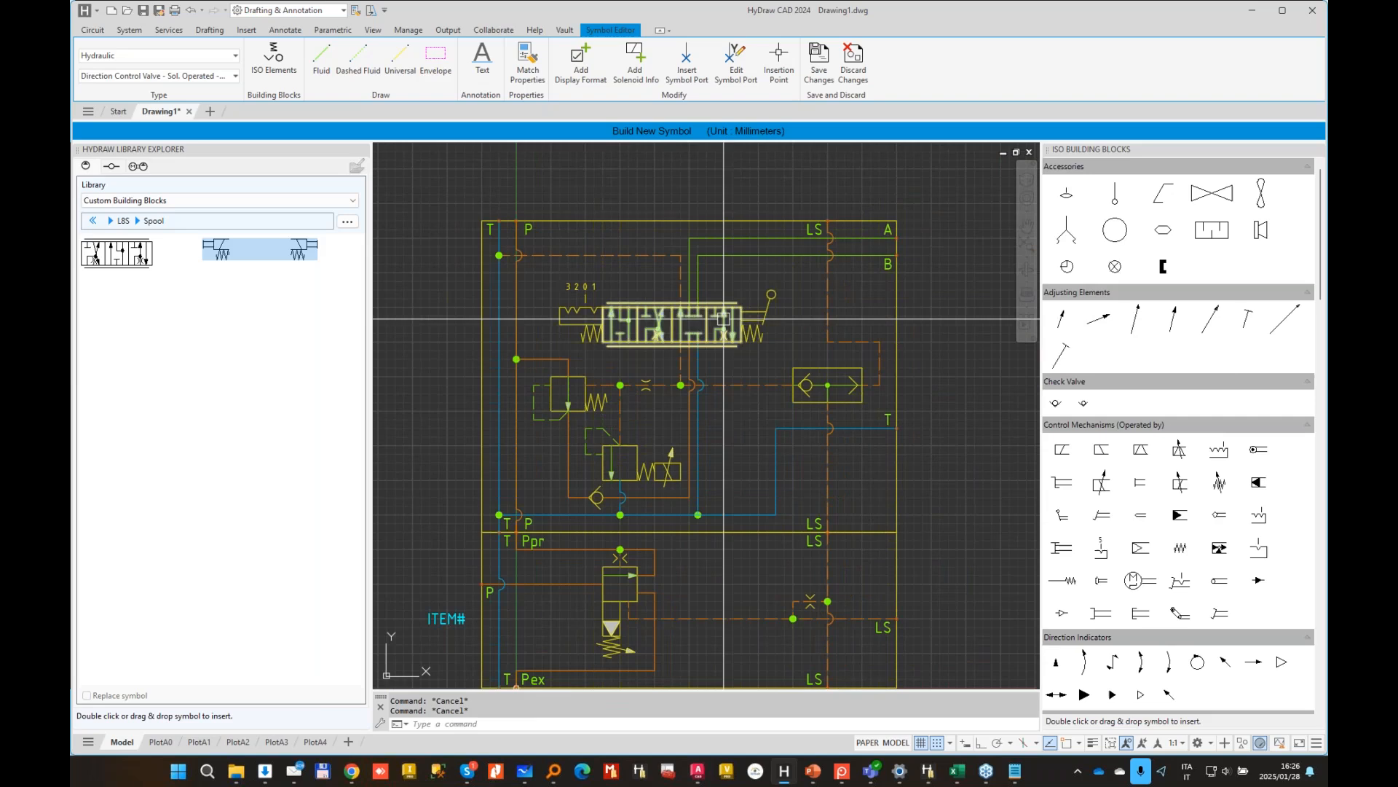
Step: Insert the L8S Auxiliary block with A, B and T ports against the work section's matching ports
{"action": "left_click", "coordinate": [124, 221]}
{"action": "left_click", "coordinate": [110, 310]}
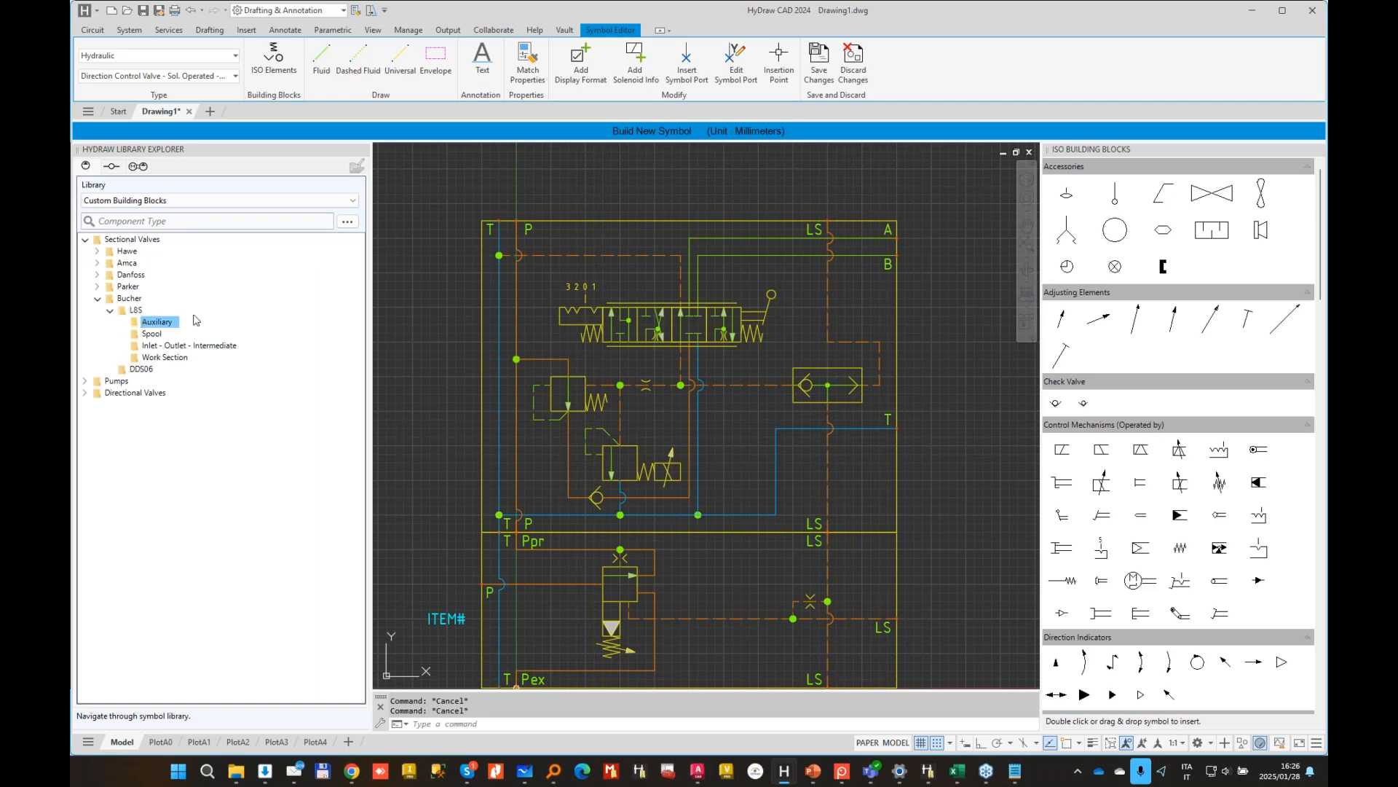
{"action": "double_click", "coordinate": [256, 305]}
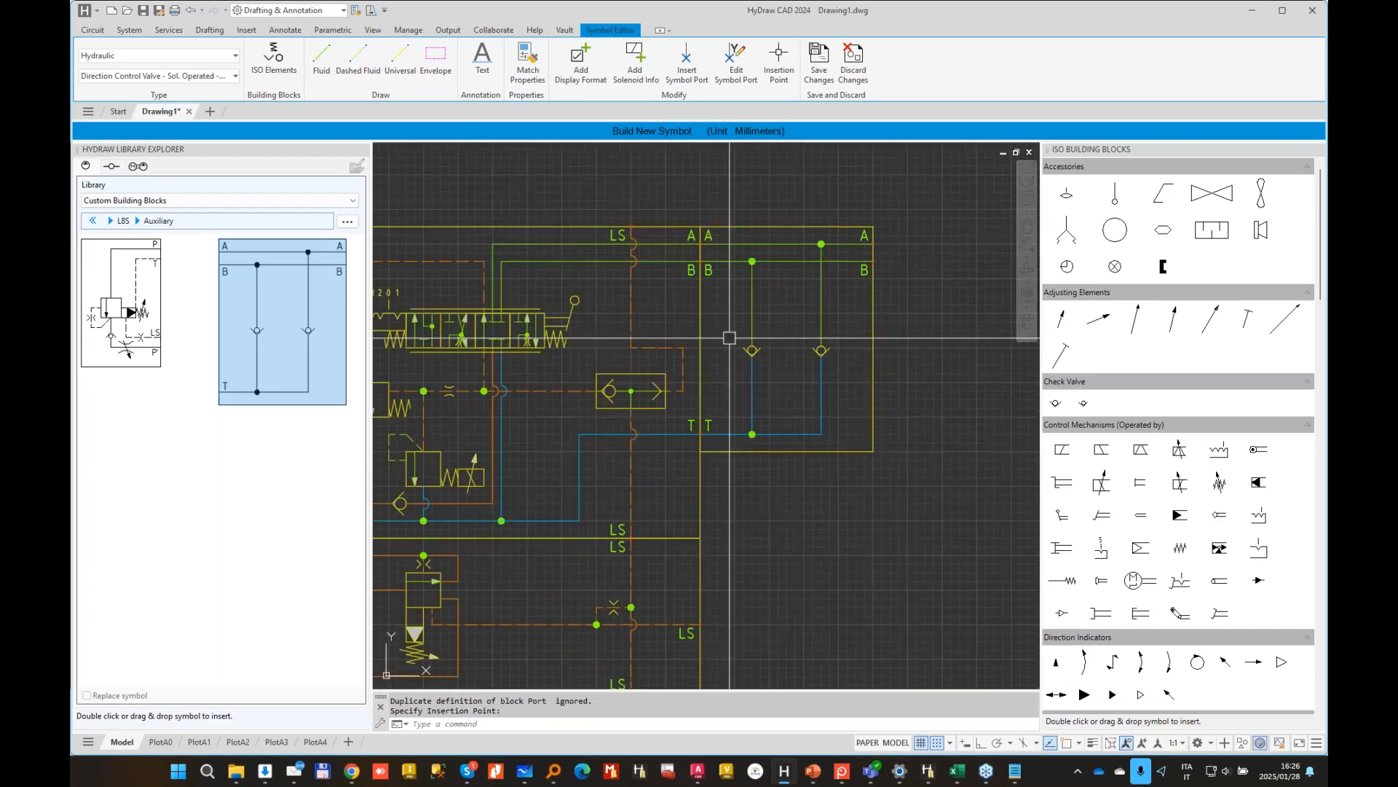
Step: Try variant LU8SPRH-DVA***-0M18*00 on the A/B auxiliary block, and switch it to LU8SPR1-DVADVB-0M18T***00
{"action": "left_click", "coordinate": [808, 258]}
{"action": "left_click", "coordinate": [759, 373]}
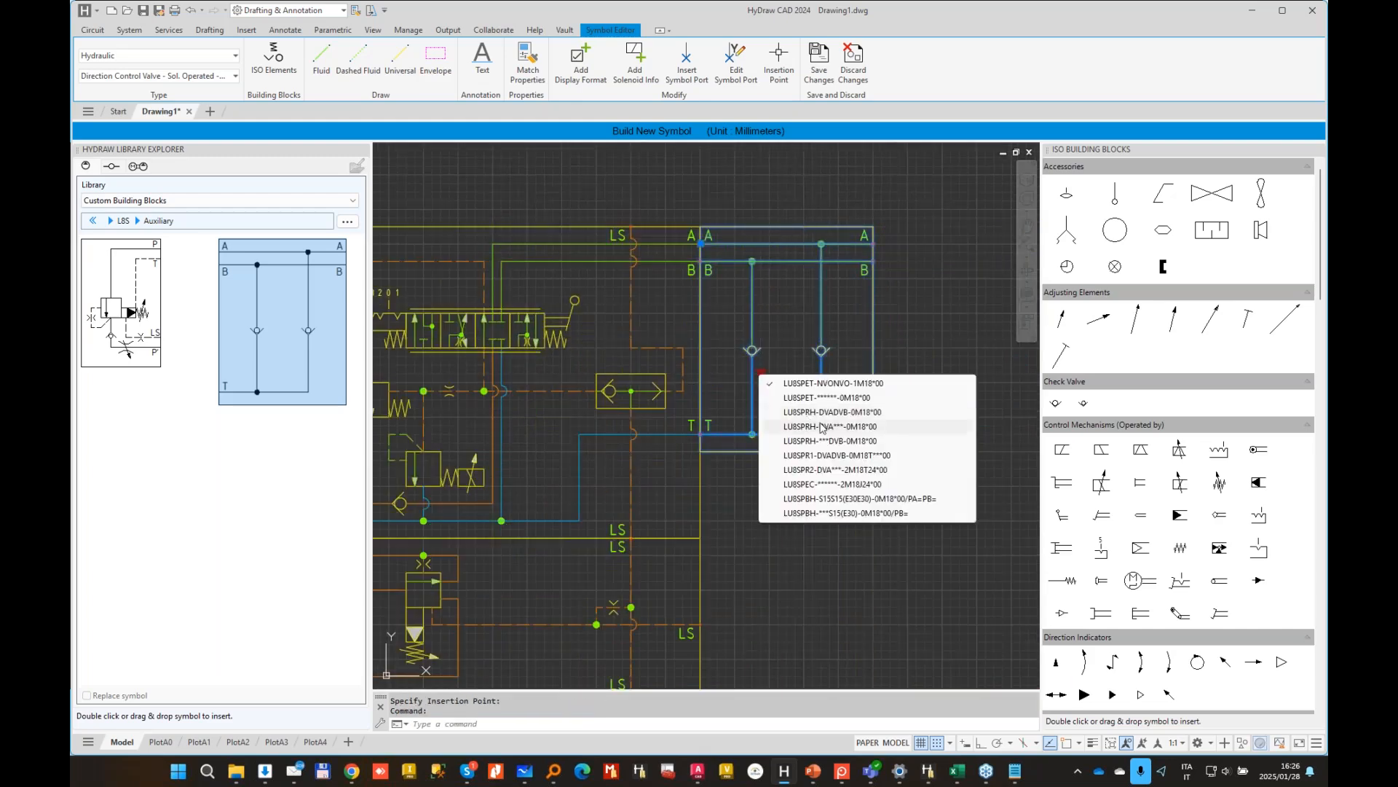
{"action": "left_click", "coordinate": [821, 427]}
{"action": "left_click", "coordinate": [761, 373]}
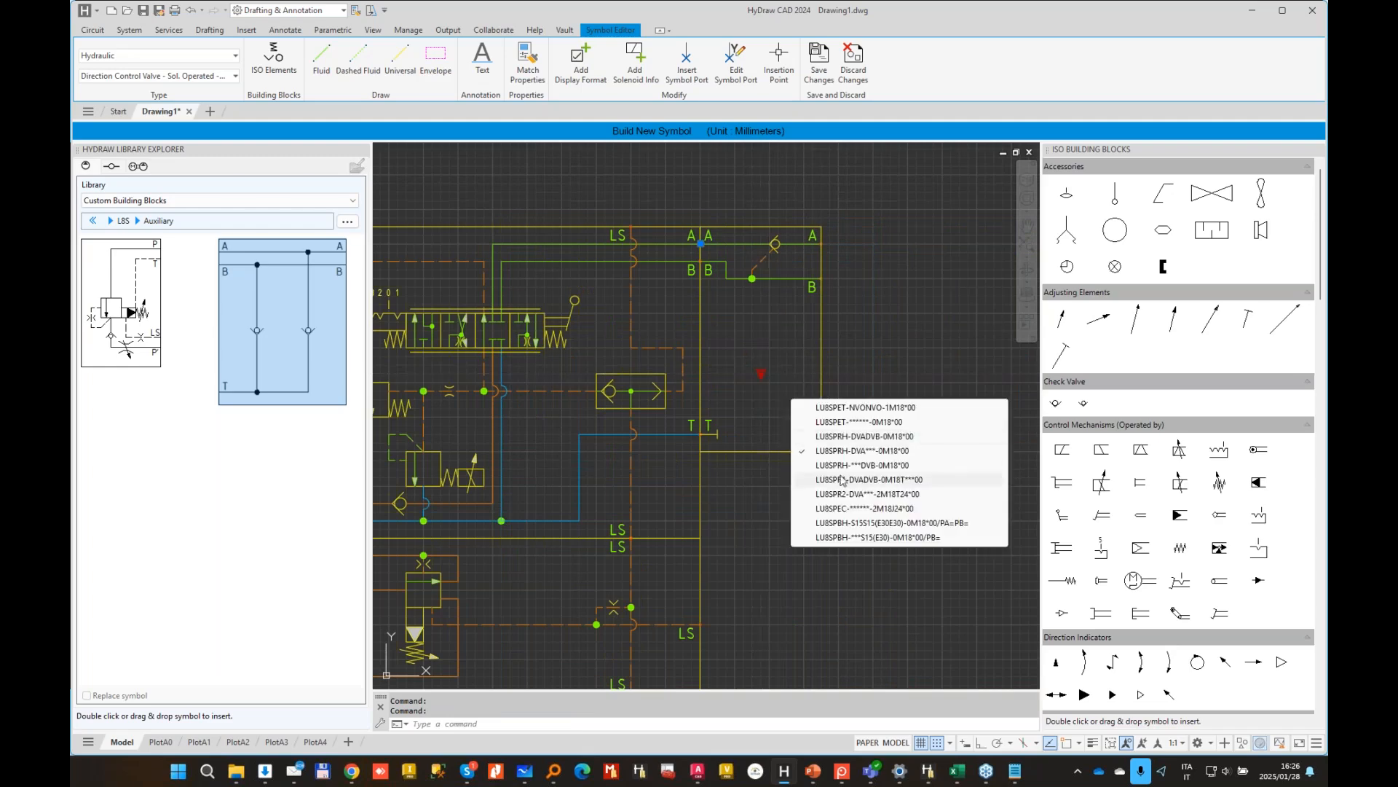
{"action": "left_click", "coordinate": [843, 481]}
{"action": "scroll", "coordinate": [702, 399], "scroll_direction": "down", "scroll_amount": 4}
{"action": "middle_click_drag", "start_coordinate": [702, 400], "coordinate": [764, 326]}
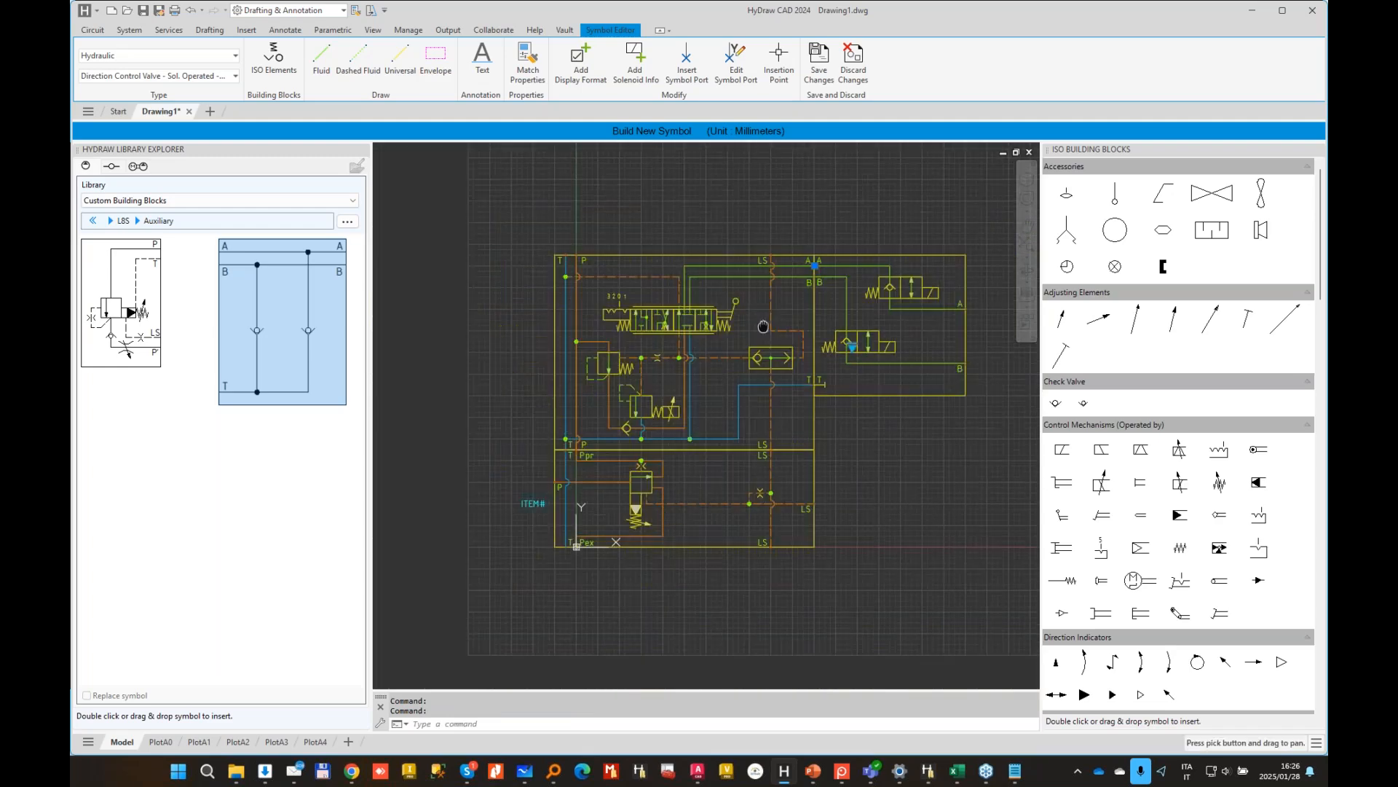
{"action": "double_click", "coordinate": [120, 303]}
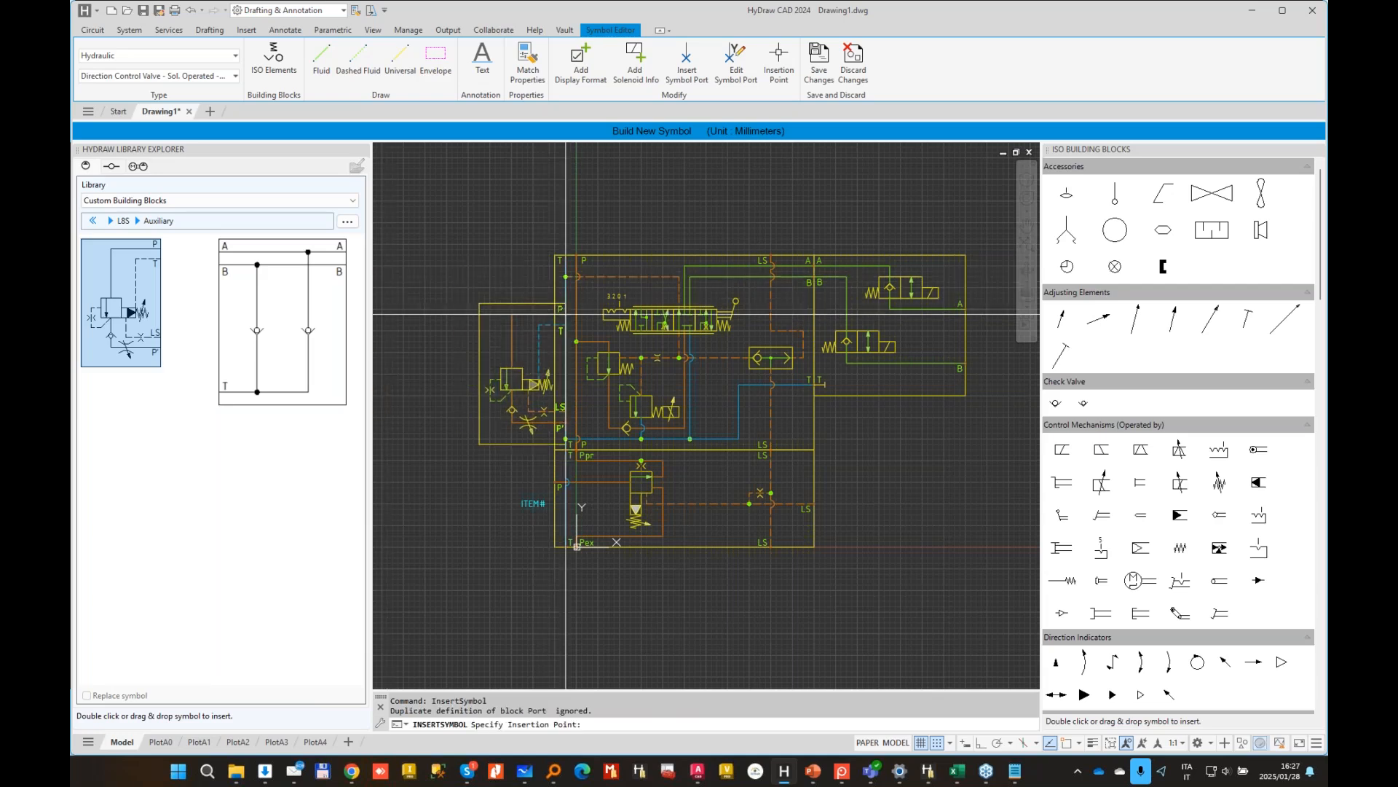
{"action": "key", "text": "Escape"}
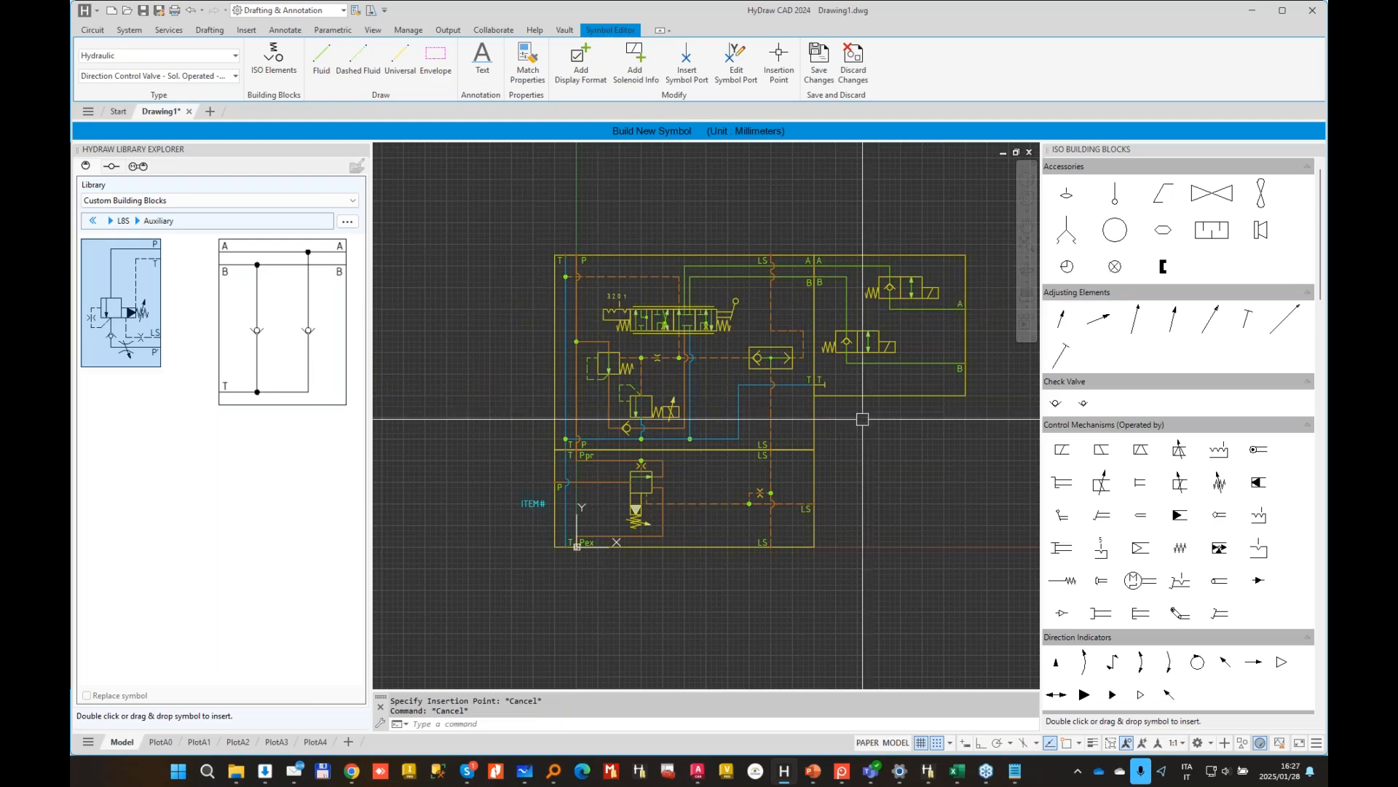
{"action": "scroll", "coordinate": [690, 340], "scroll_direction": "down", "scroll_amount": 1}
{"action": "scroll", "coordinate": [602, 315], "scroll_direction": "up", "scroll_amount": 1}
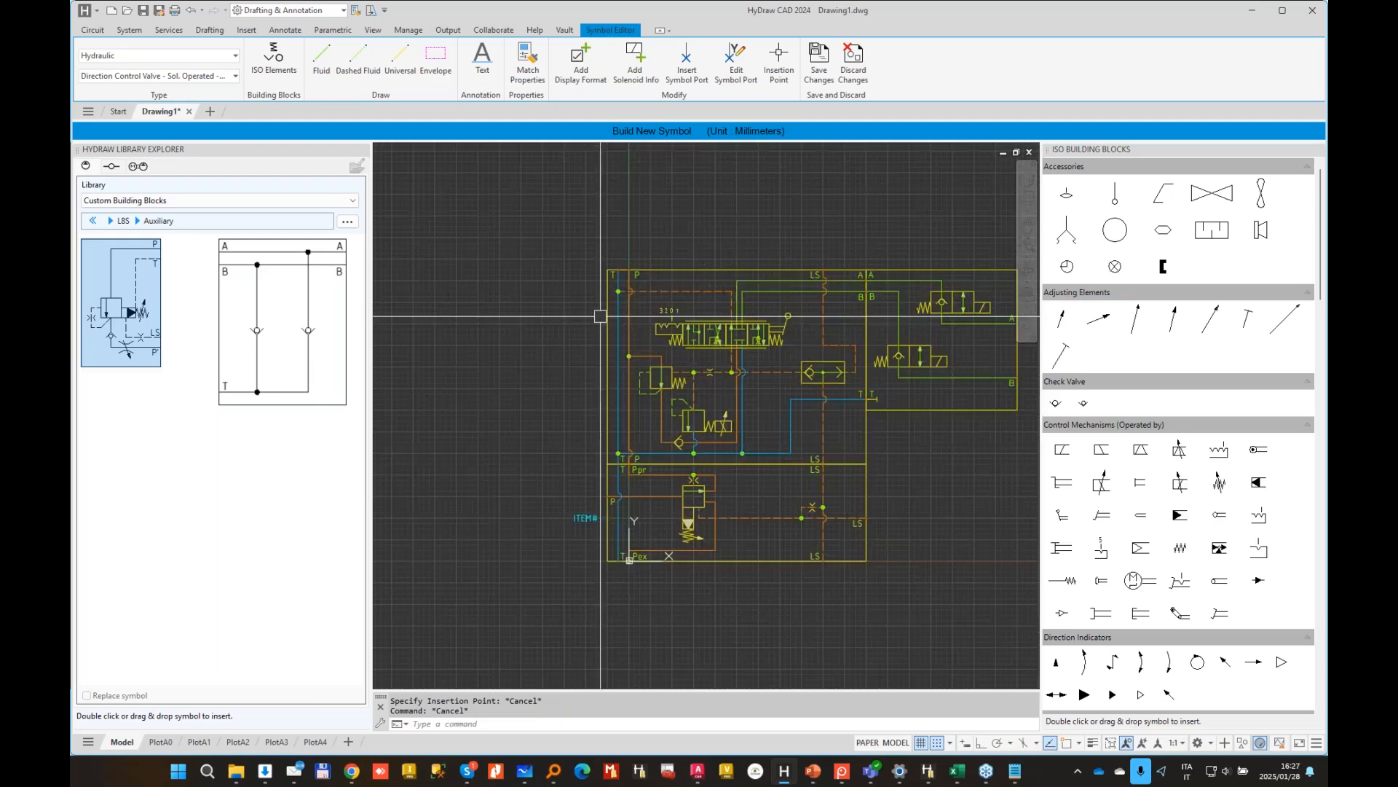
Step: Try to explode the work section and the A/B auxiliary block together, and undo it
{"action": "left_click", "coordinate": [979, 416]}
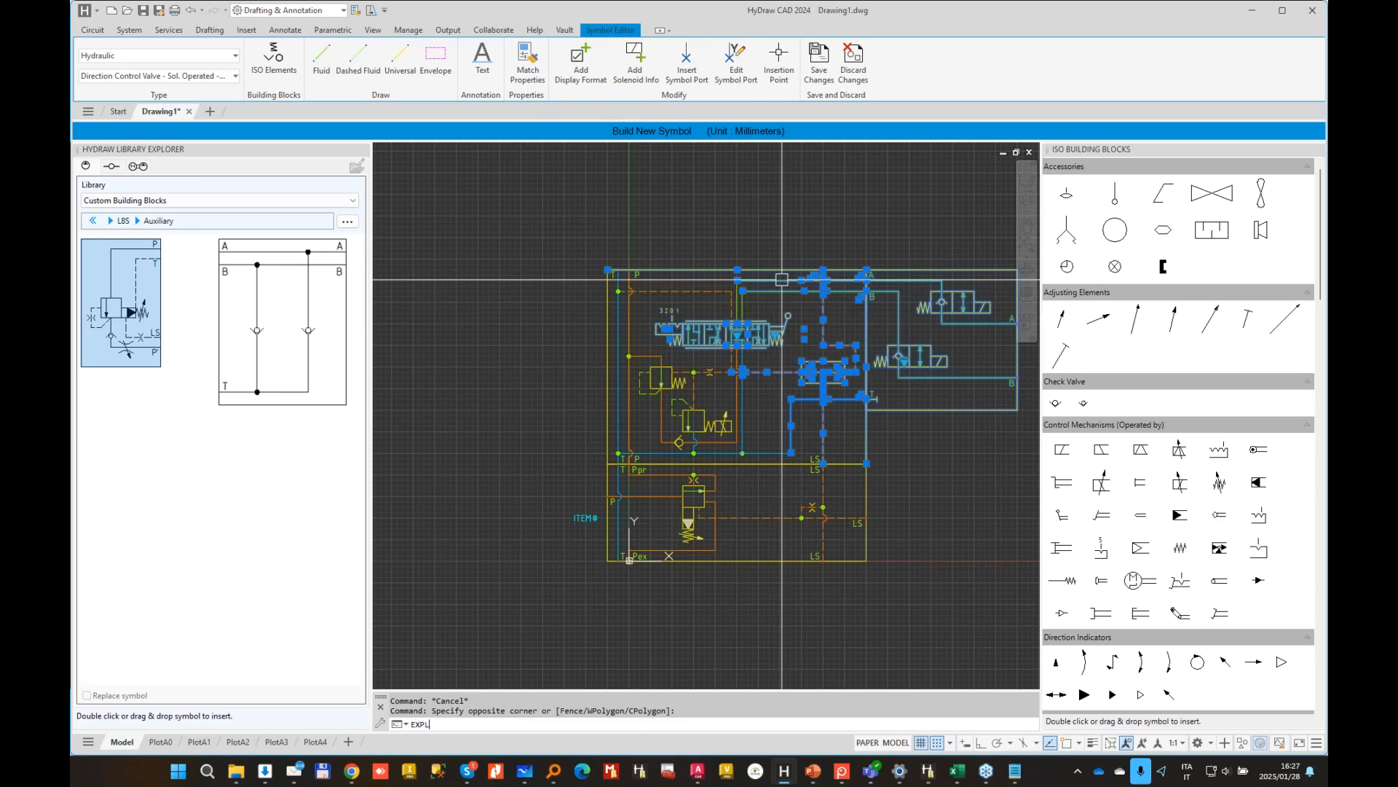
{"action": "key", "text": "Return"}
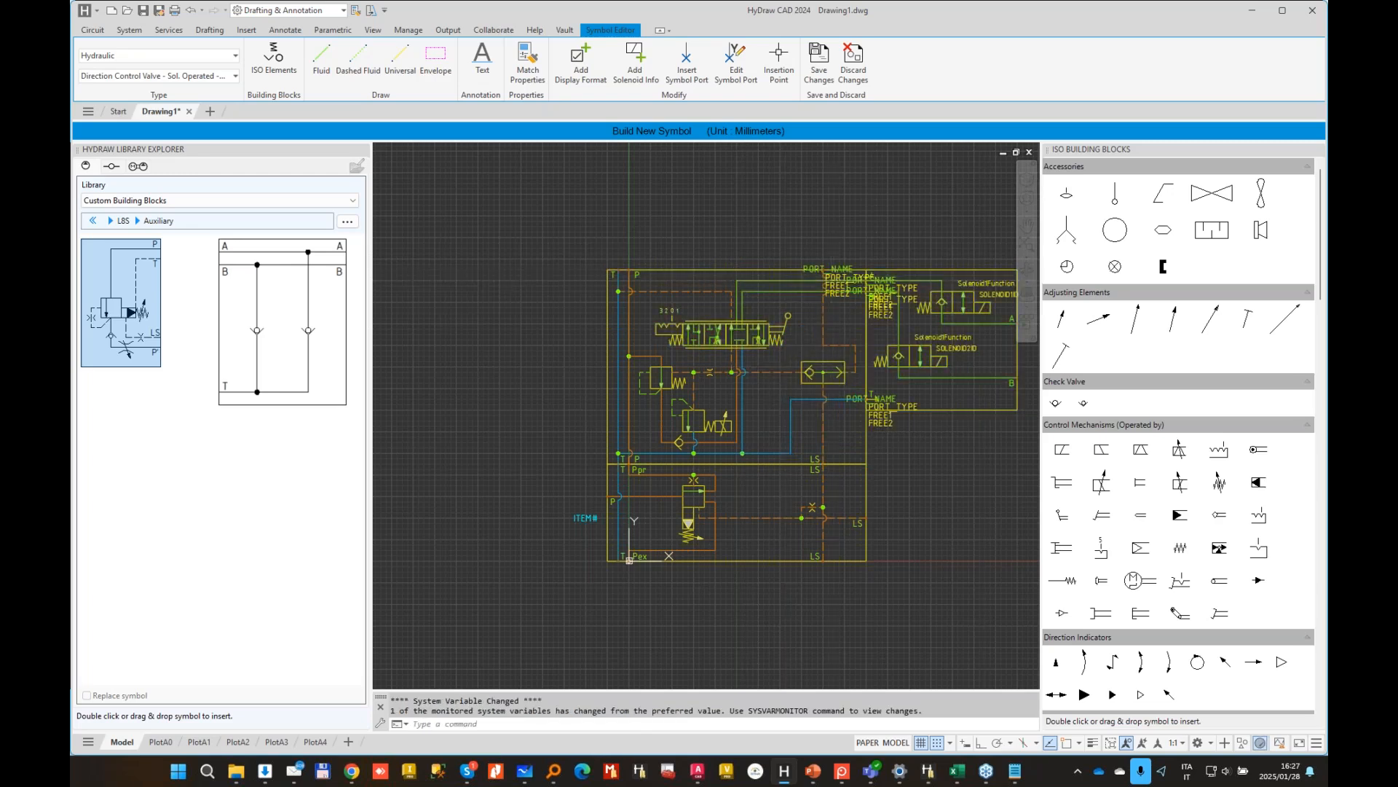
{"action": "key", "text": "ctrl+z"}
Step: Explode only the A/B auxiliary block attached to the work section
{"action": "left_click", "coordinate": [931, 371]}
{"action": "type", "text": "EXPL"}
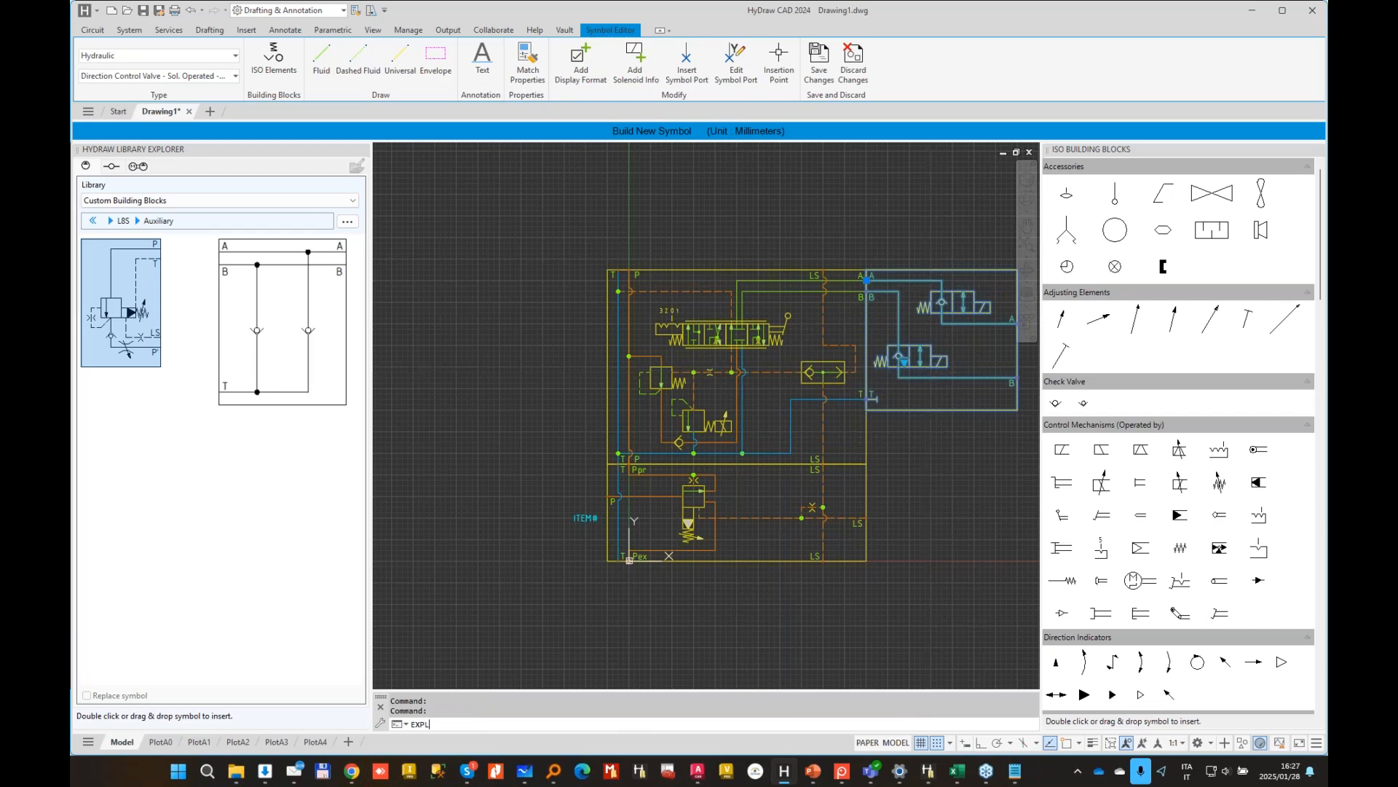
{"action": "key", "text": "Return"}
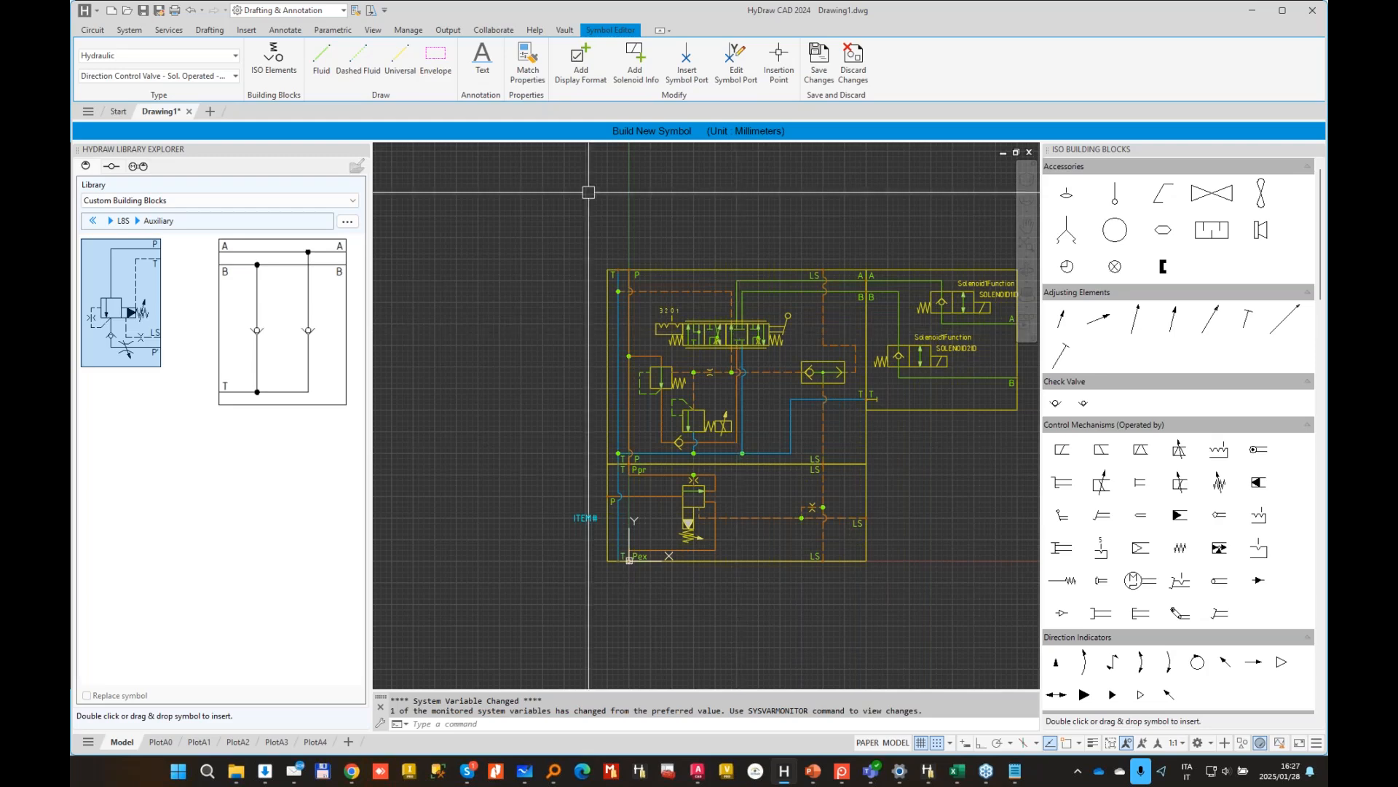
Step: Insert the L8S Inlet - Outlet - Intermediate end block with port M and relief valve at the P port on top of the work section
{"action": "scroll", "coordinate": [624, 466], "scroll_direction": "down", "scroll_amount": 2}
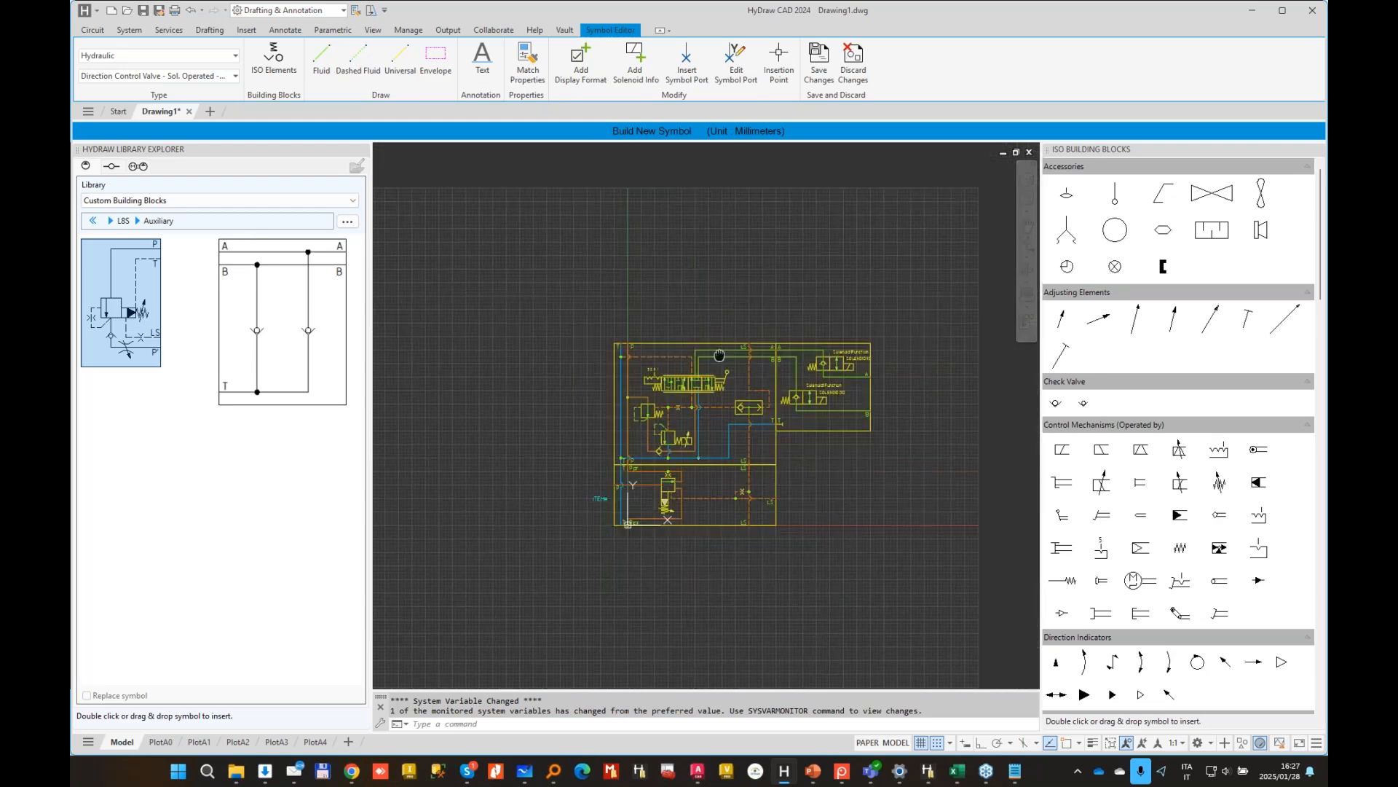
{"action": "left_click", "coordinate": [121, 221]}
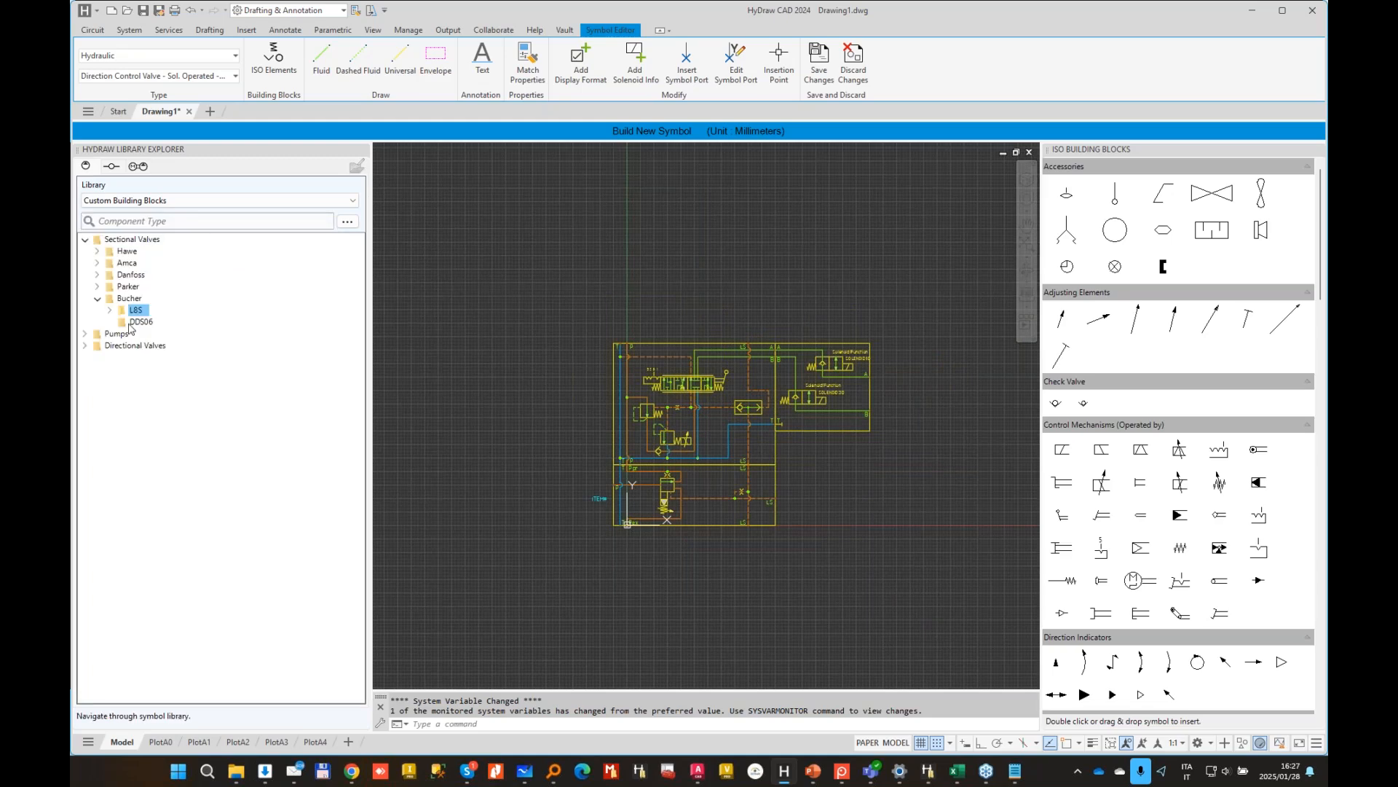
{"action": "left_click", "coordinate": [111, 311]}
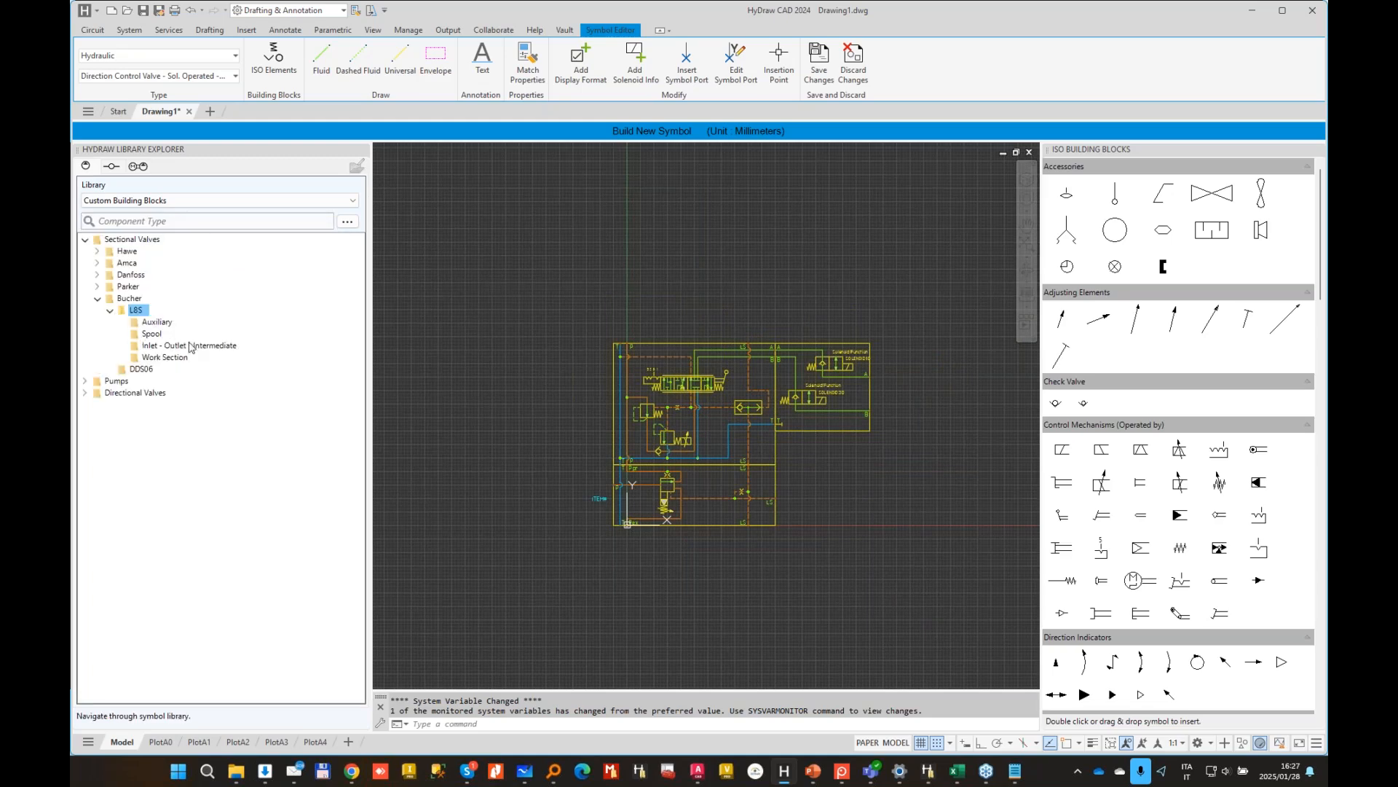
{"action": "double_click", "coordinate": [150, 347]}
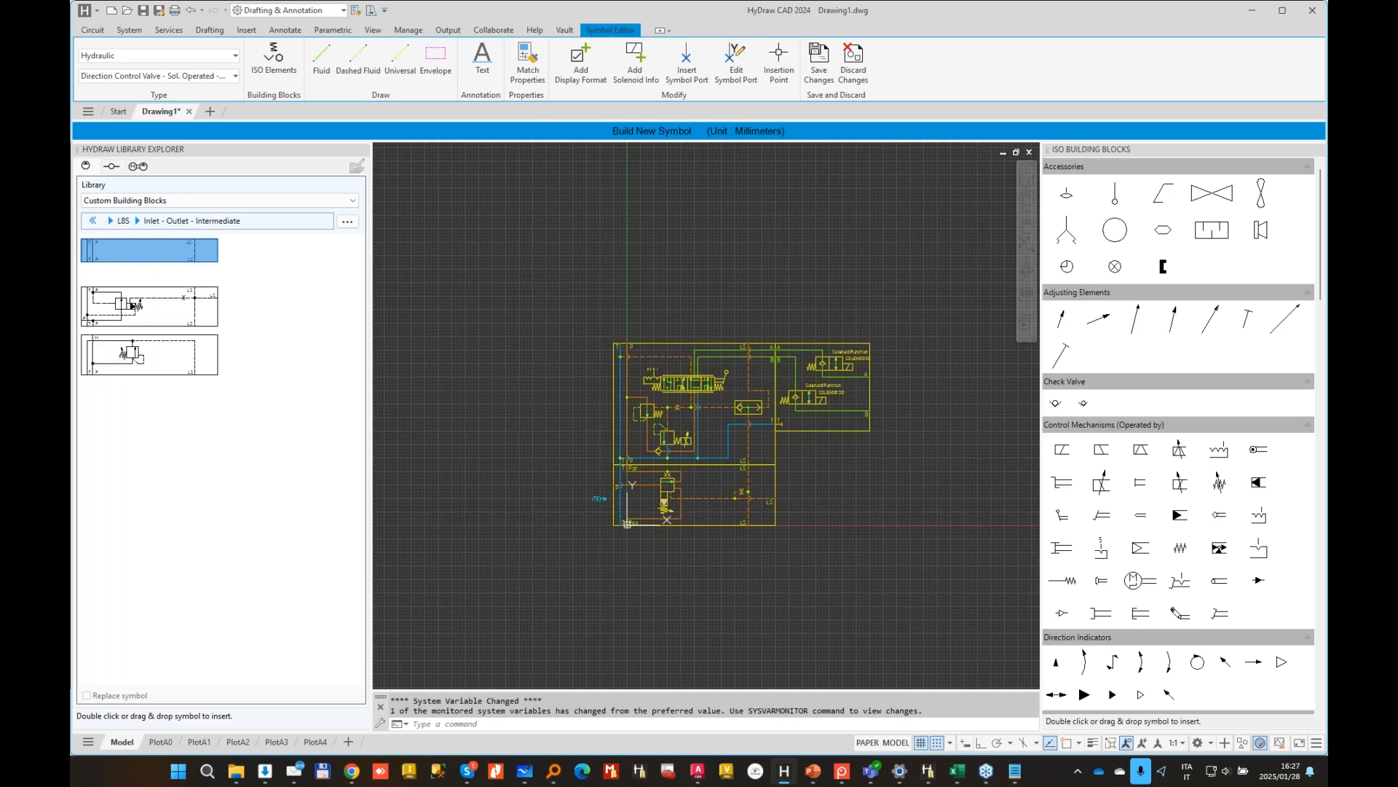
{"action": "left_click", "coordinate": [123, 364]}
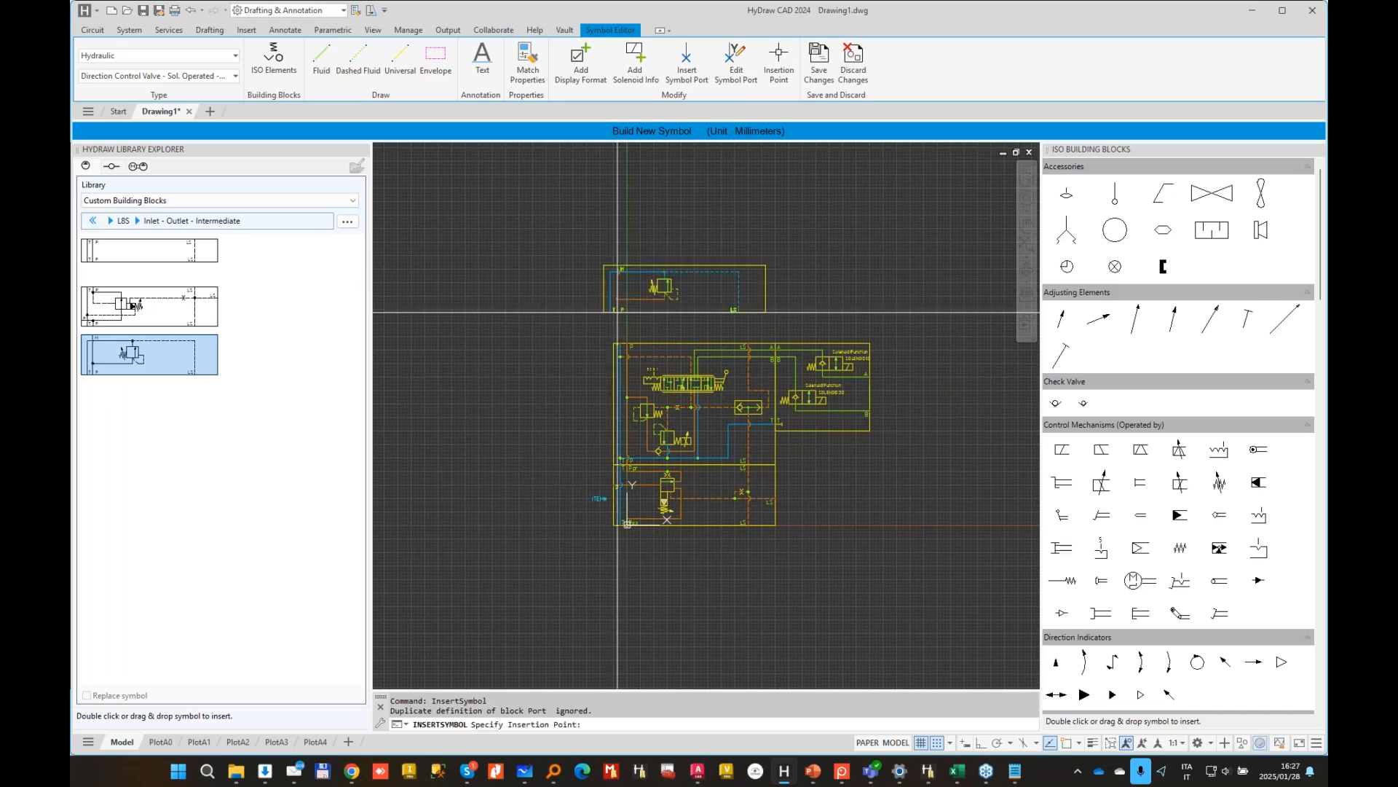
{"action": "scroll", "coordinate": [616, 313], "scroll_direction": "up", "scroll_amount": 5}
{"action": "left_click", "coordinate": [643, 389]}
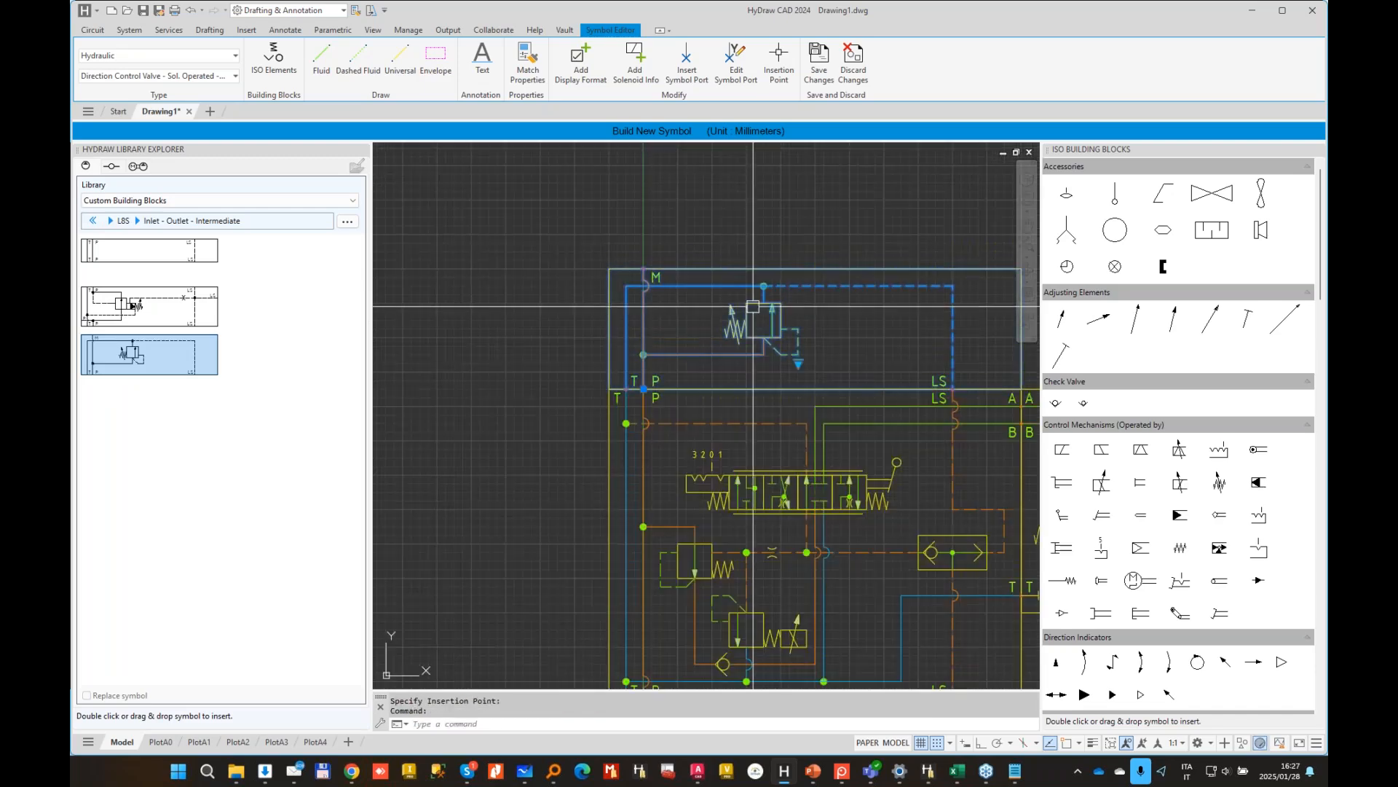
Step: Switch the inserted end block to the plain variant without port M and relief valve
{"action": "left_click", "coordinate": [798, 363]}
{"action": "left_click", "coordinate": [840, 373]}
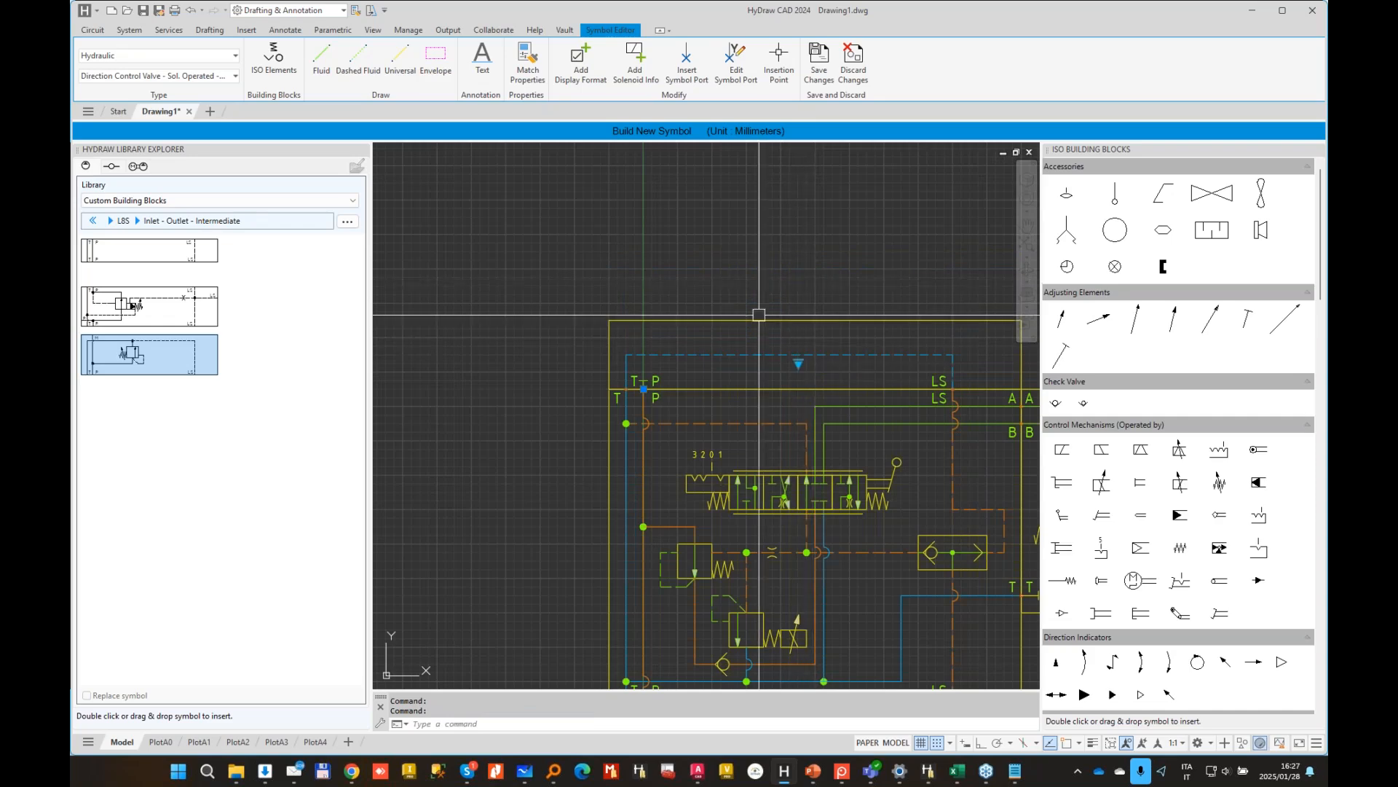
{"action": "scroll", "coordinate": [665, 291], "scroll_direction": "down", "scroll_amount": 3}
{"action": "key", "text": "Escape"}
{"action": "key", "text": "Escape"}
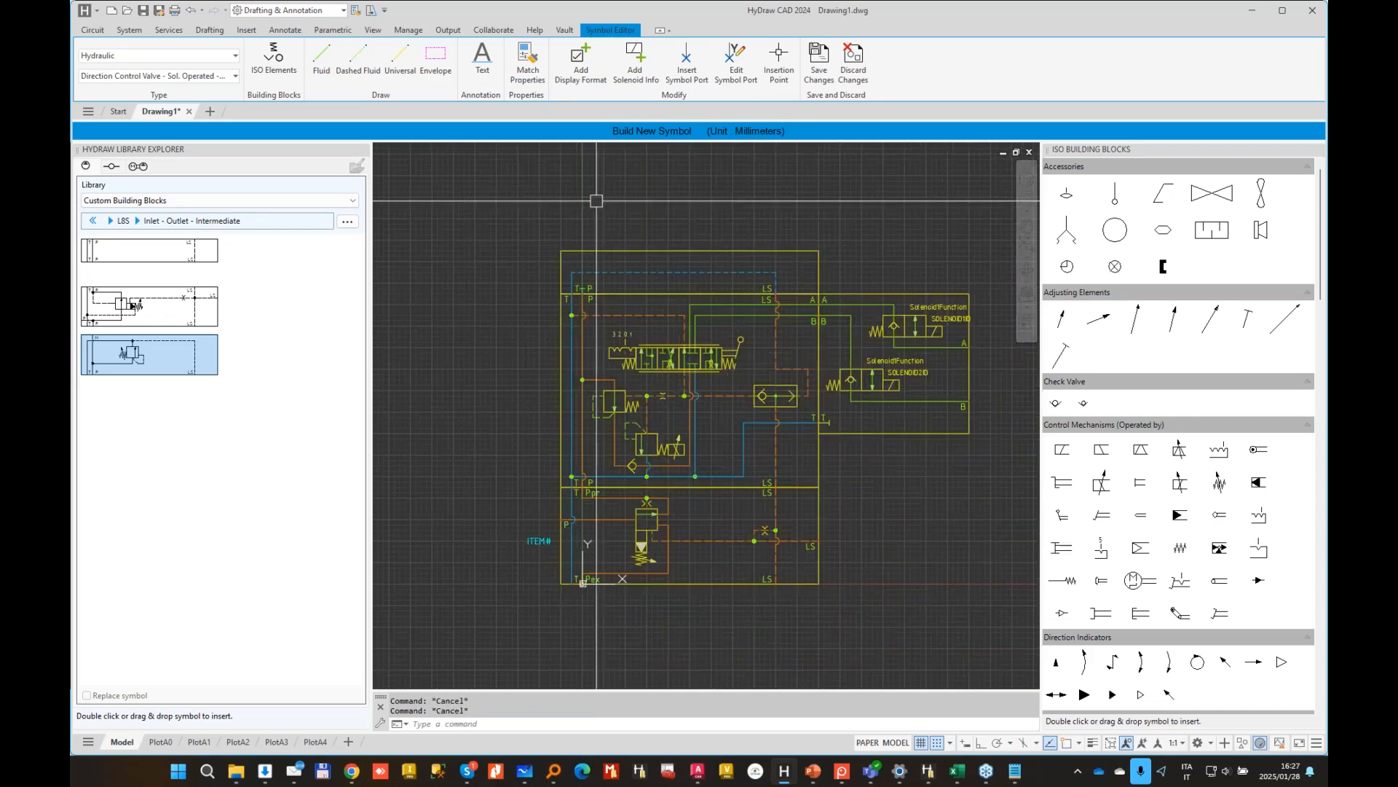
{"action": "scroll", "coordinate": [626, 209], "scroll_direction": "down", "scroll_amount": 2}
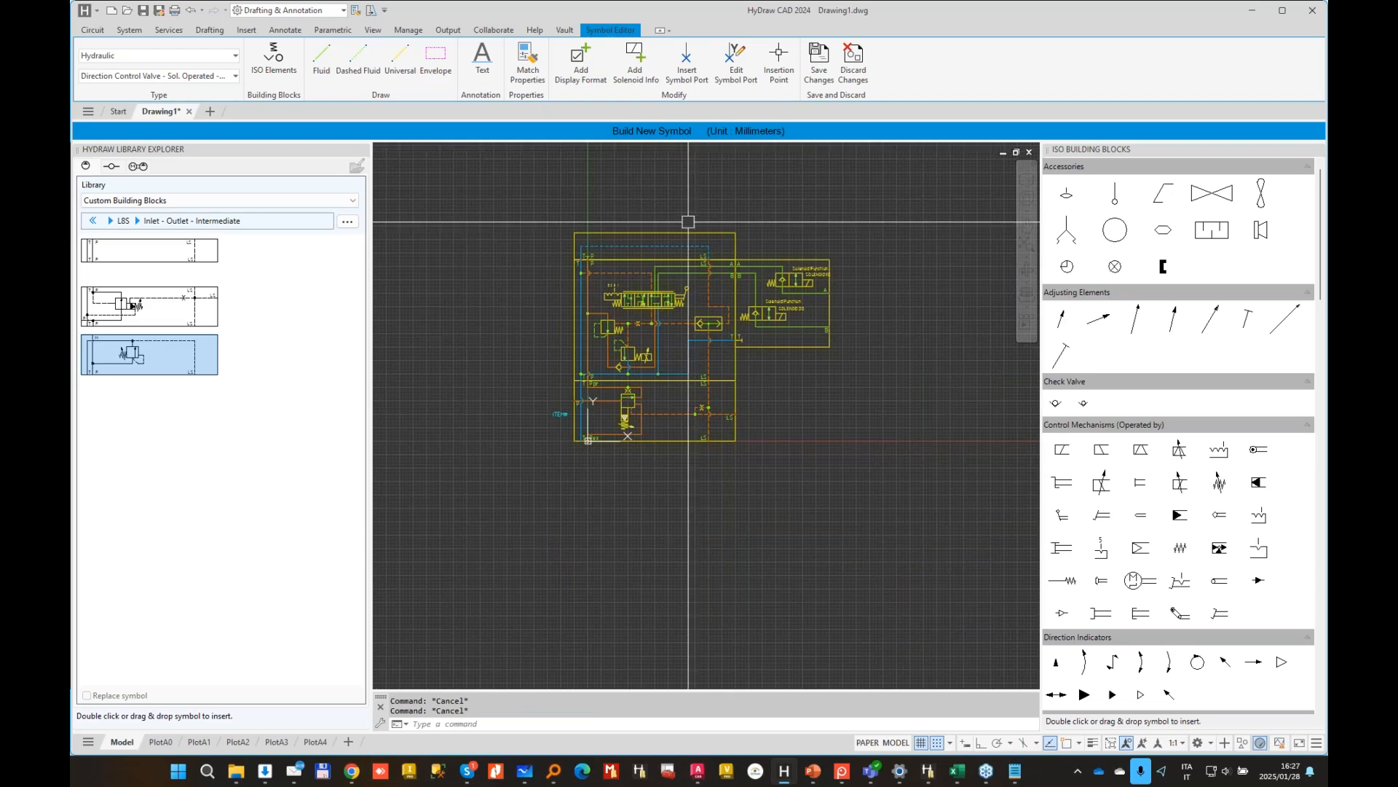
Step: Finish building the symbol and place the assembled L8S valve in the drawing, above and beside the existing valve symbol
{"action": "left_click", "coordinate": [853, 64]}
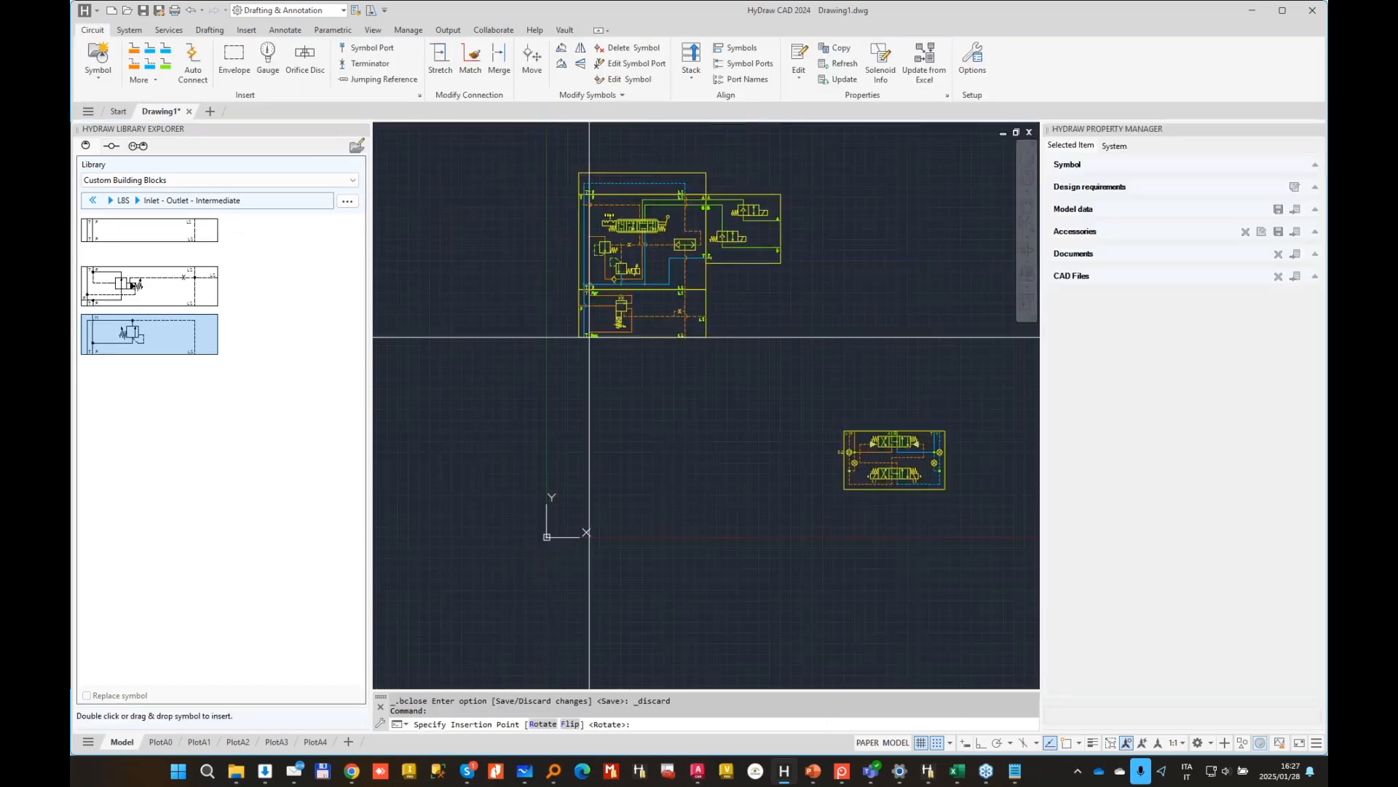
{"action": "scroll", "coordinate": [625, 384], "scroll_direction": "up", "scroll_amount": 2}
{"action": "left_click", "coordinate": [626, 404]}
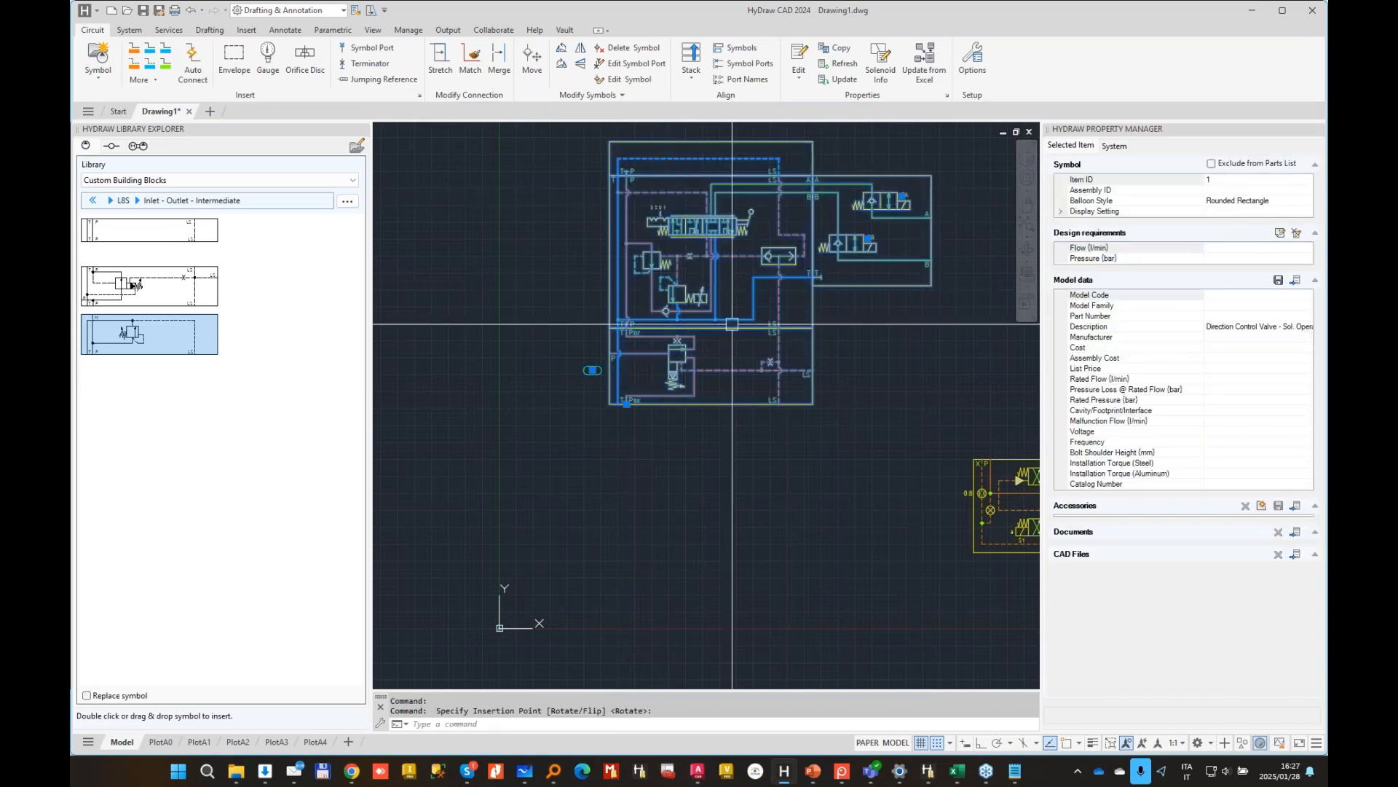
Step: Draw a pressure line from the placed valve's outer A port, running right, down and back left above the existing valve symbol
{"action": "middle_click_drag", "start_coordinate": [732, 324], "coordinate": [577, 363]}
{"action": "left_click", "coordinate": [134, 49]}
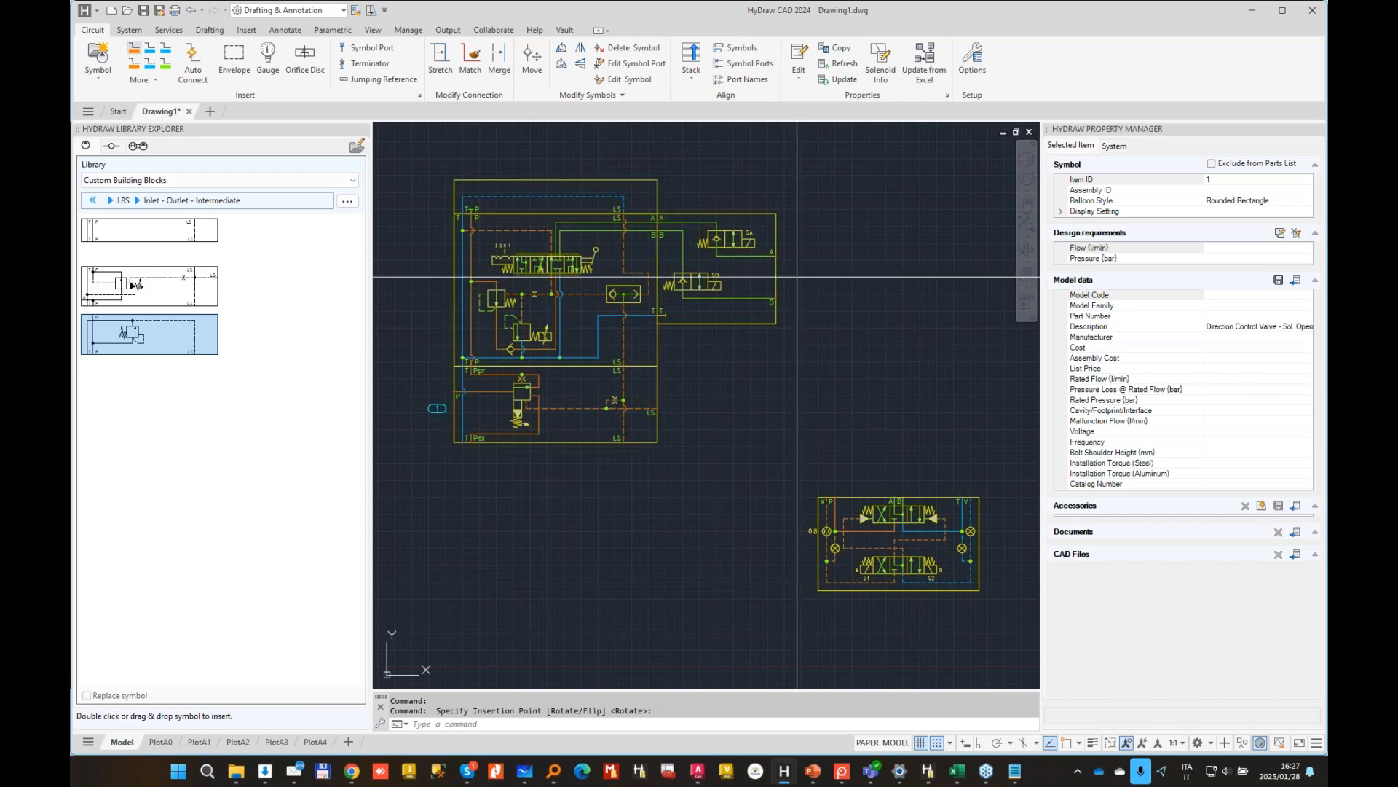
{"action": "left_click", "coordinate": [776, 254]}
{"action": "middle_click_drag", "start_coordinate": [951, 284], "coordinate": [773, 248]}
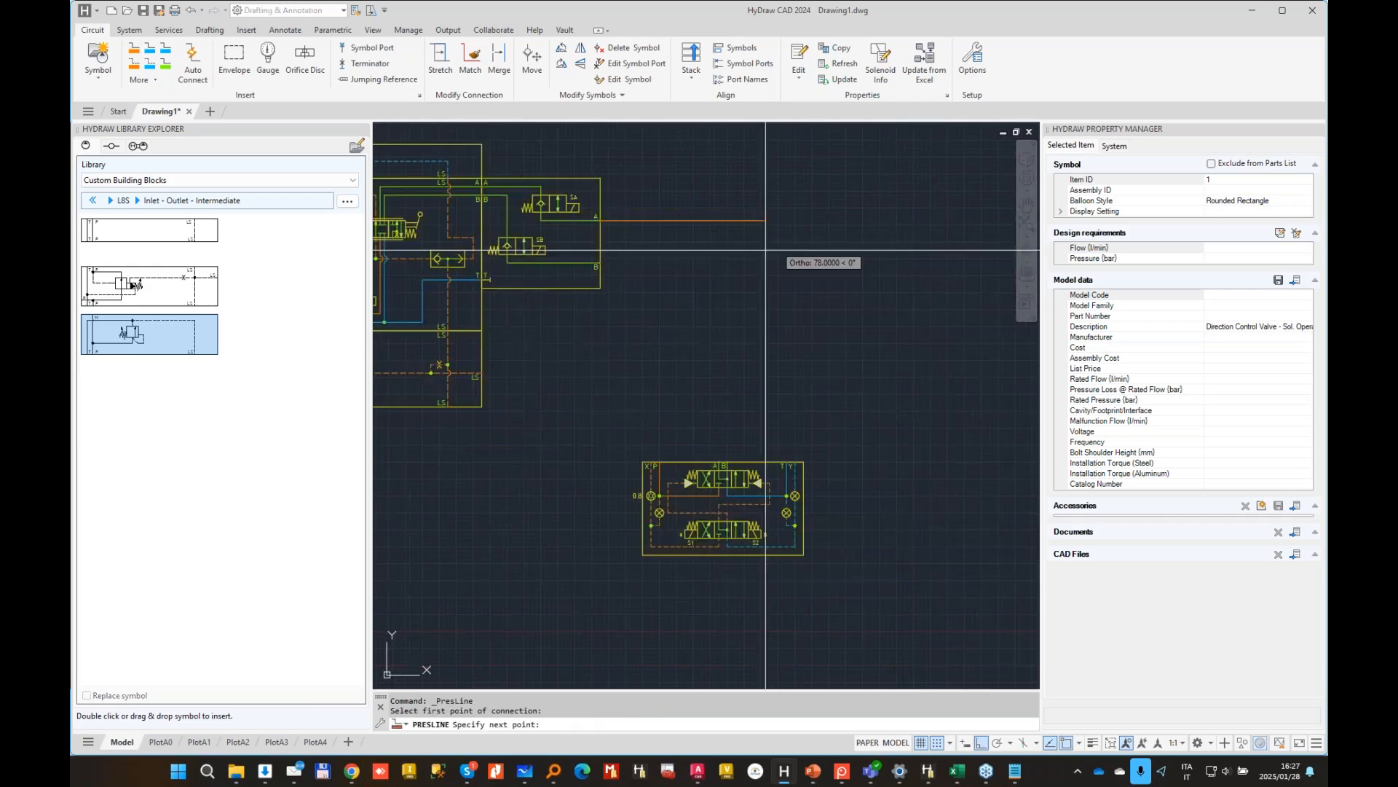
{"action": "left_click", "coordinate": [867, 222]}
{"action": "left_click", "coordinate": [892, 410]}
{"action": "left_click", "coordinate": [711, 410]}
{"action": "key", "text": "Return"}
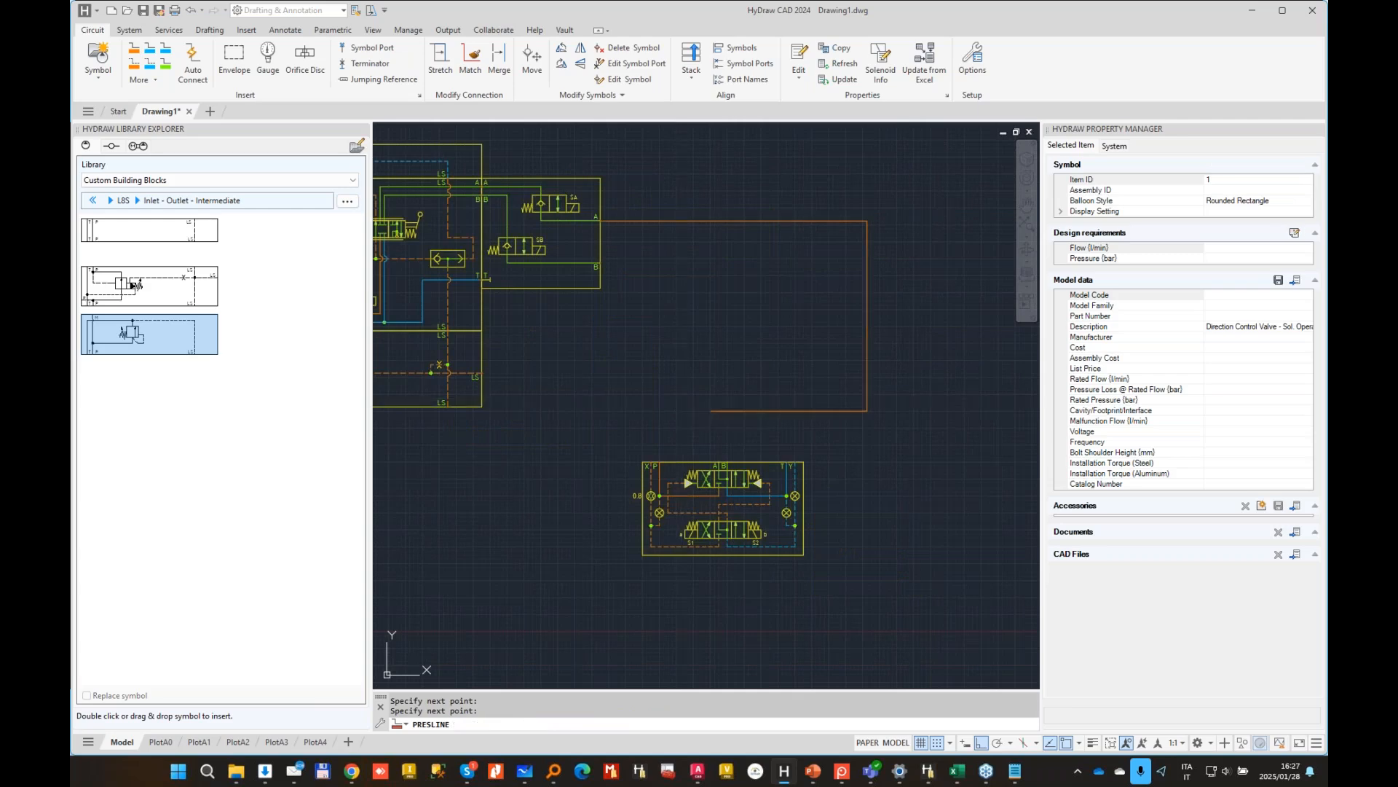
{"action": "middle_click_drag", "start_coordinate": [524, 300], "coordinate": [837, 429]}
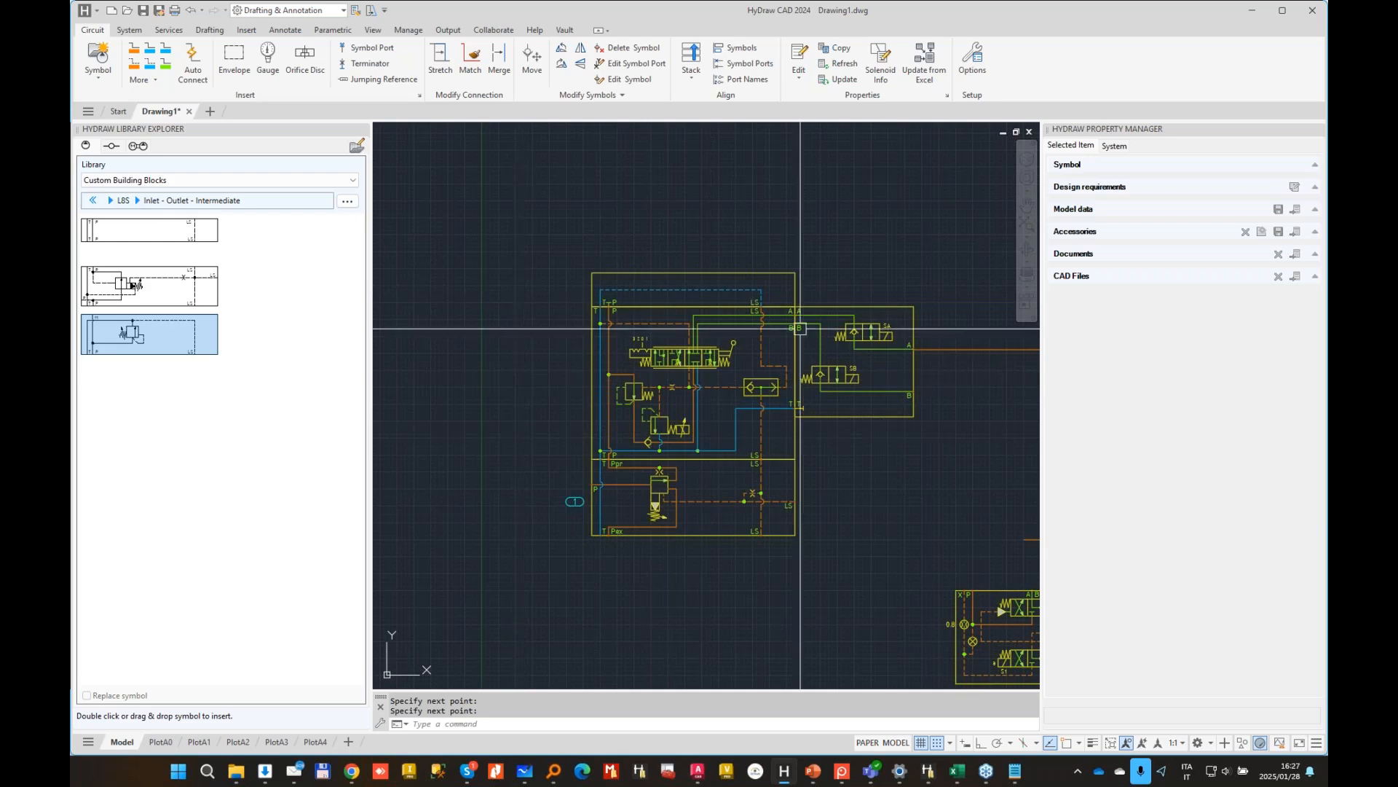
{"action": "scroll", "coordinate": [696, 406], "scroll_direction": "down", "scroll_amount": 3}
{"action": "scroll", "coordinate": [699, 403], "scroll_direction": "up", "scroll_amount": 3}
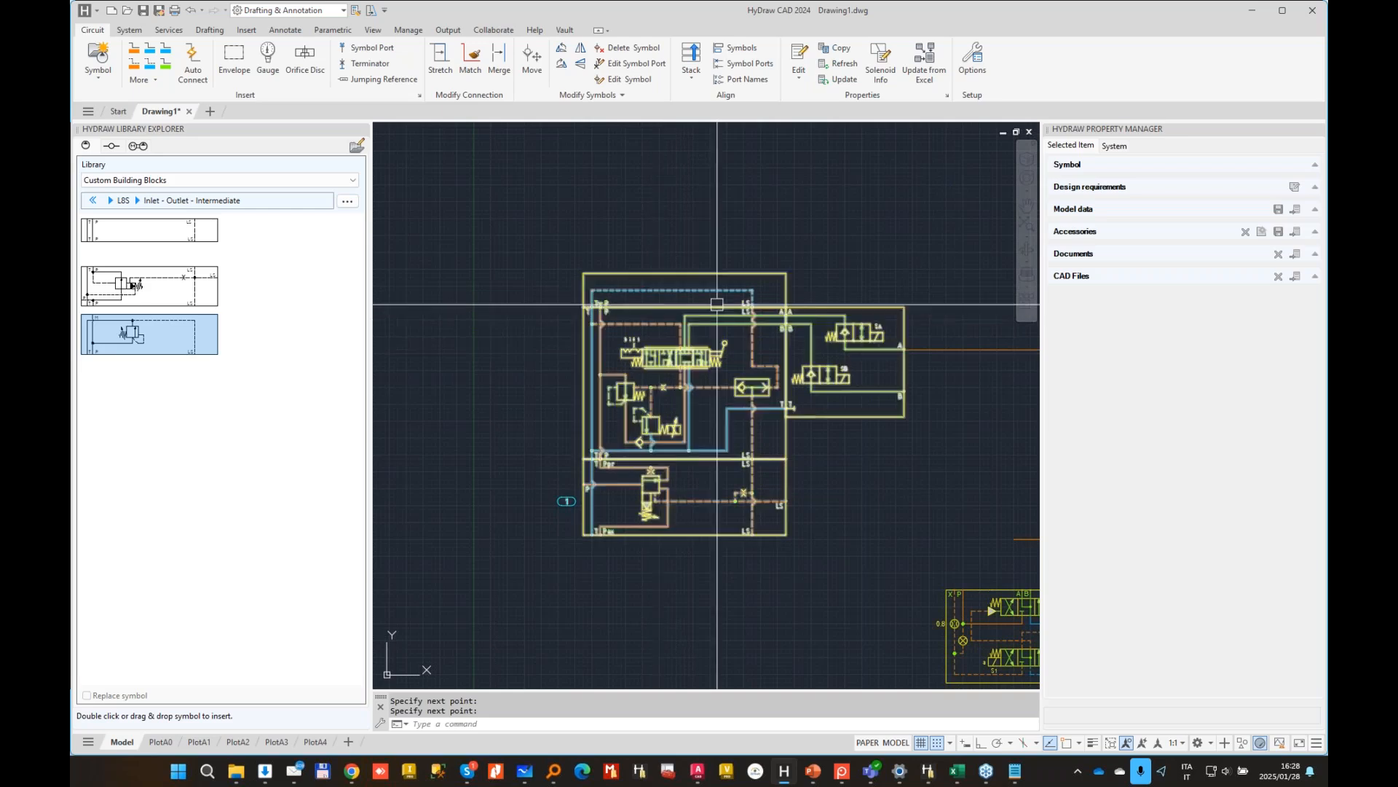
{"action": "middle_click_drag", "start_coordinate": [753, 368], "coordinate": [715, 293]}
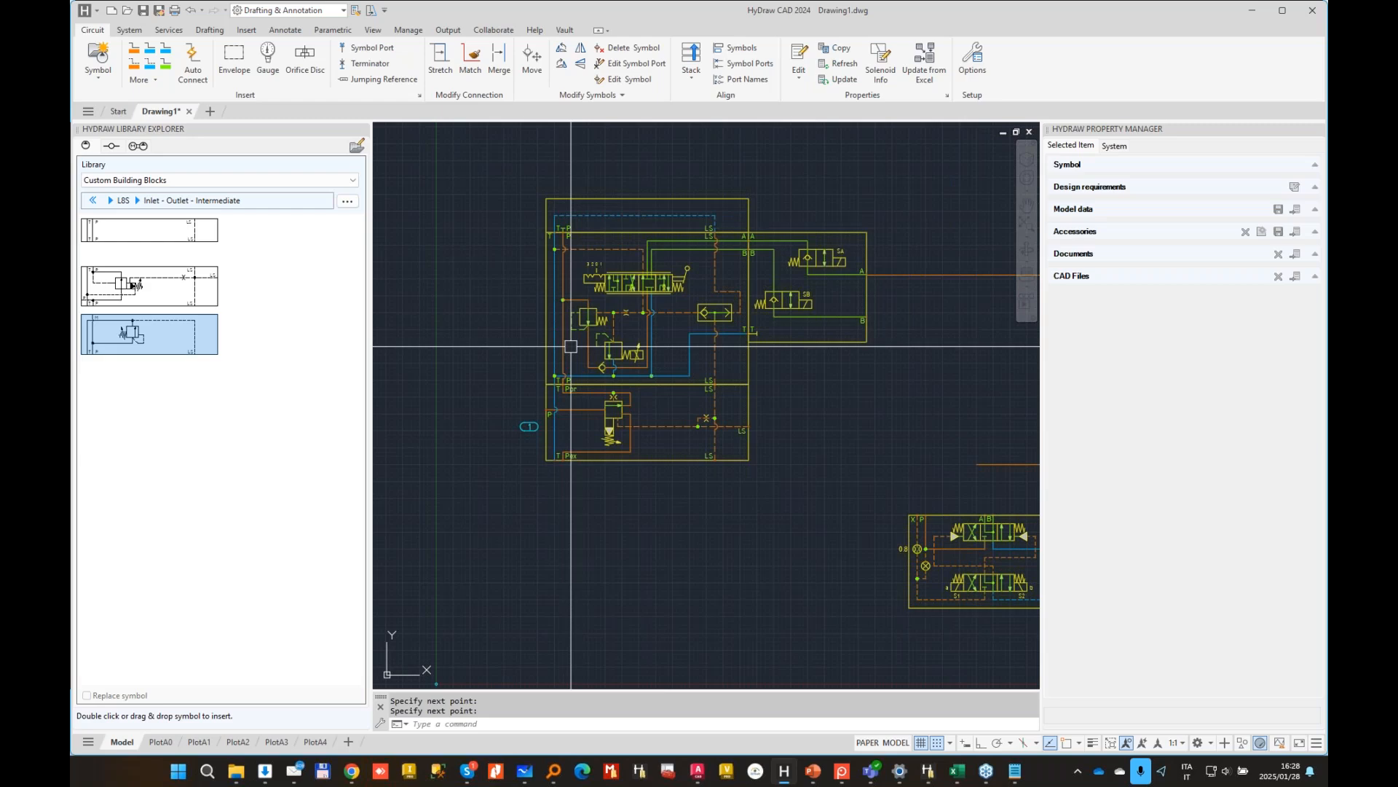
{"action": "scroll", "coordinate": [728, 495], "scroll_direction": "down", "scroll_amount": 5}
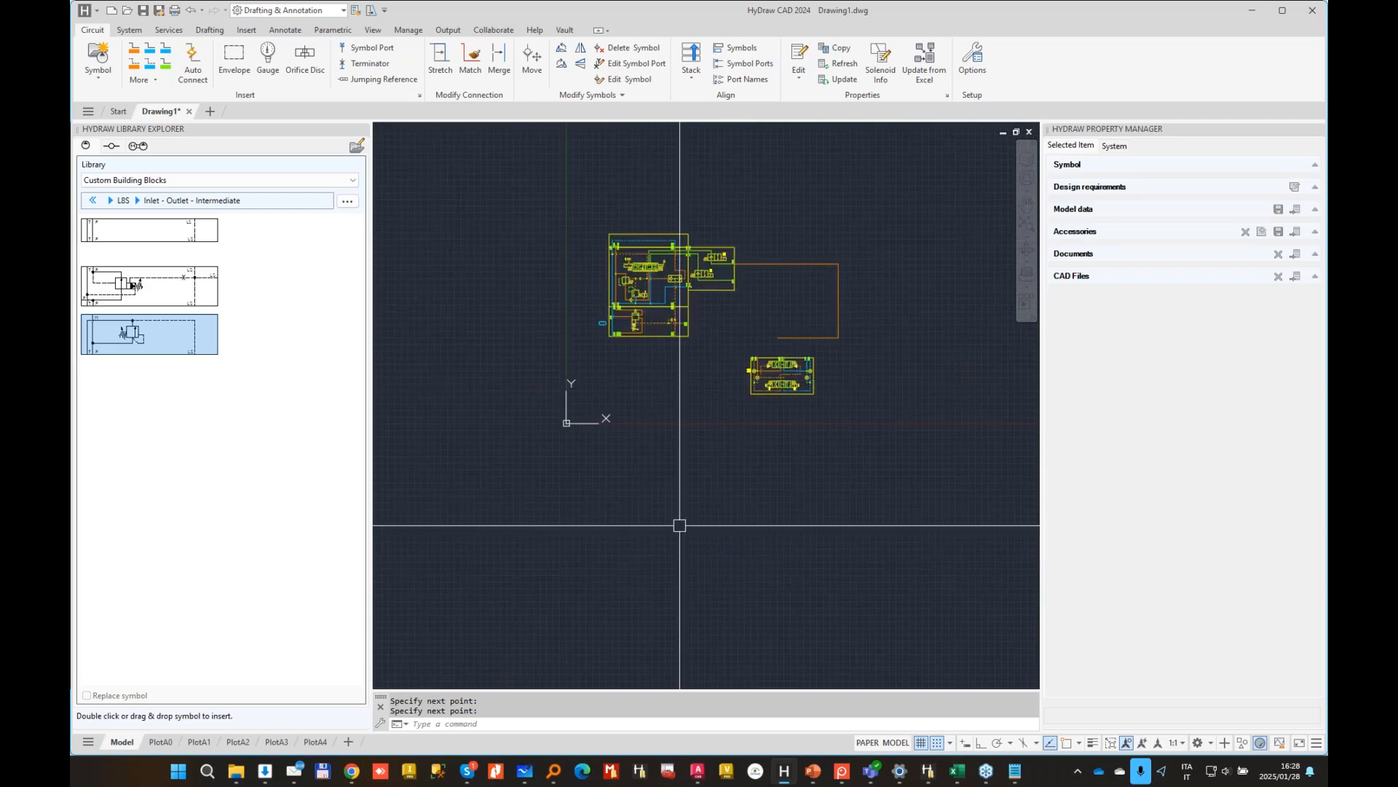
{"action": "scroll", "coordinate": [680, 366], "scroll_direction": "up", "scroll_amount": 2}
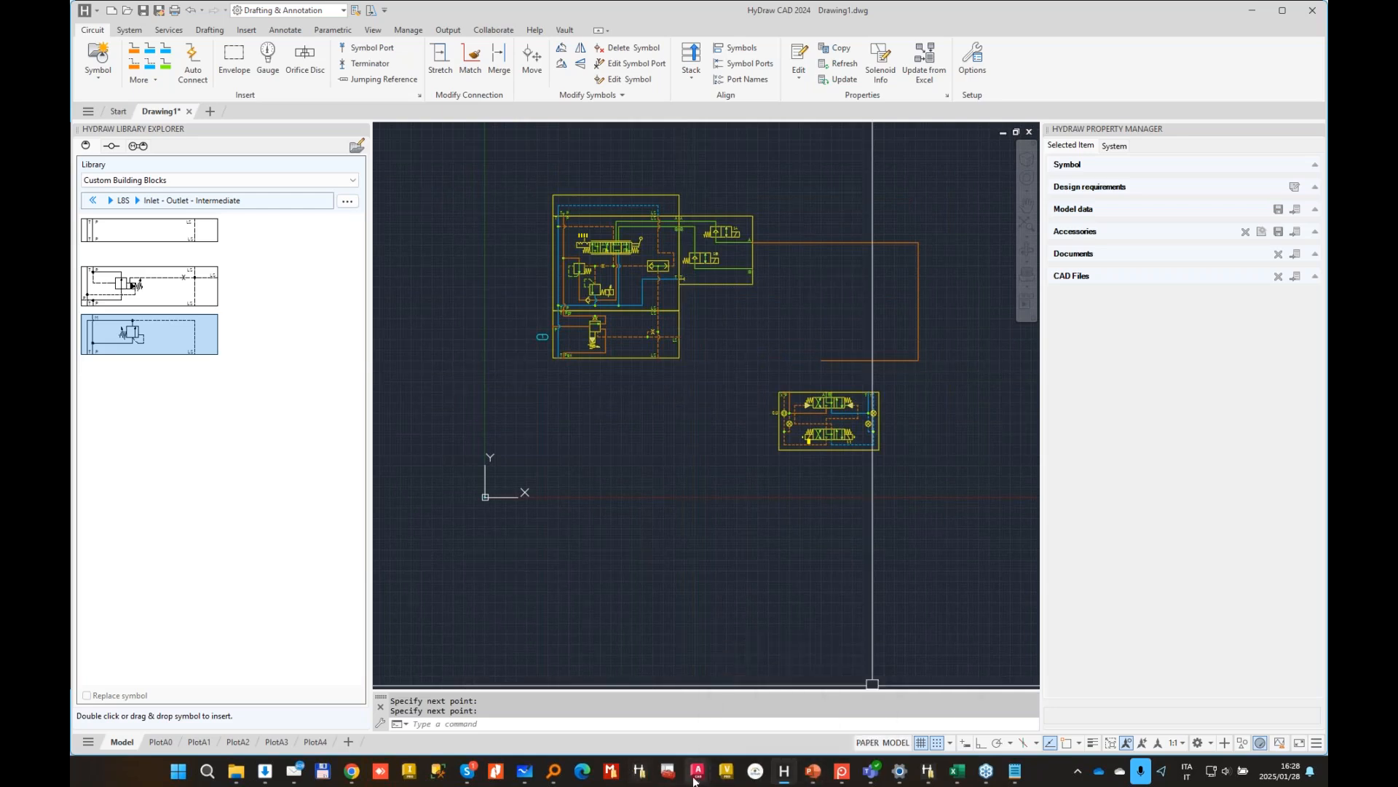
Step: Switch to AutoCAD and view the symbol element table in VEST Smart Symbol template 1.1.dwg
{"action": "mouse_move", "coordinate": [696, 778]}
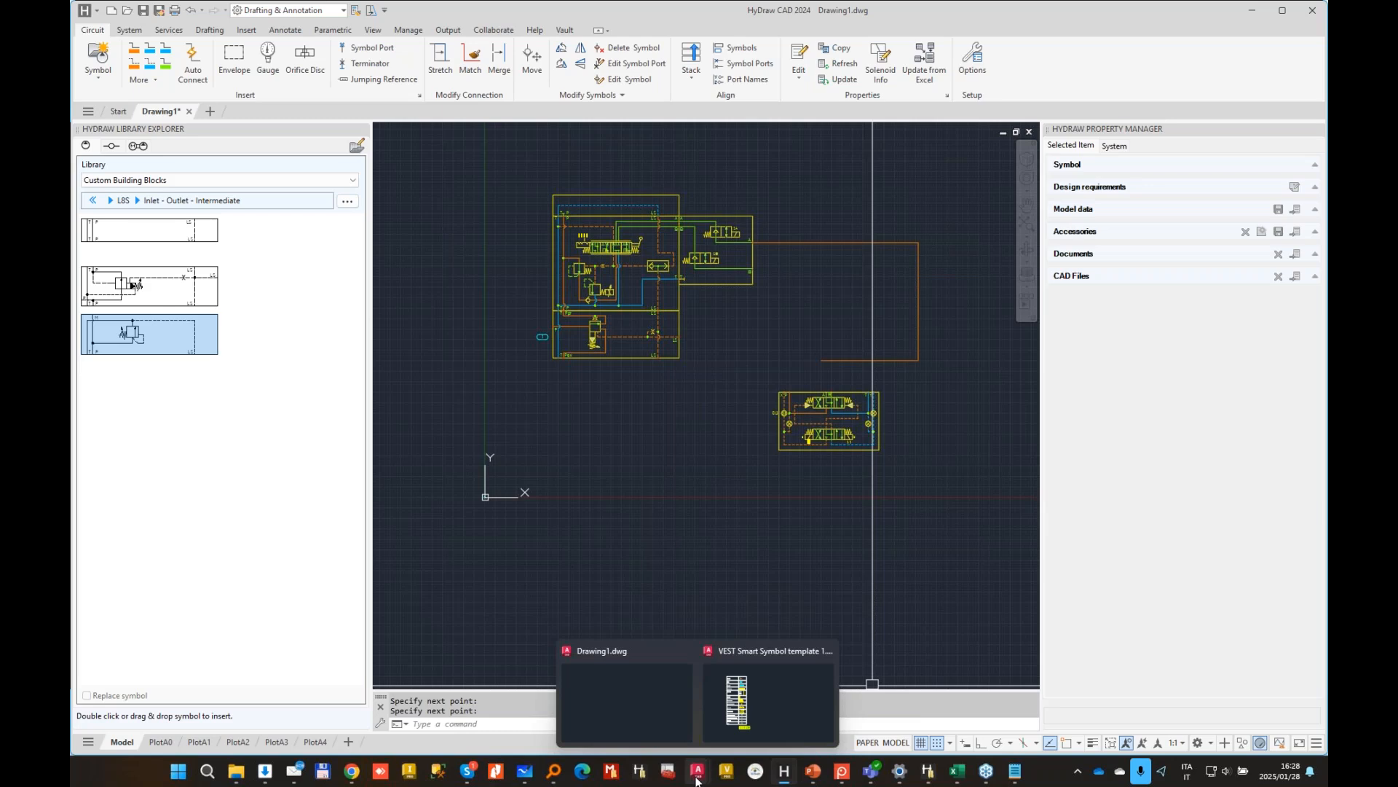
{"action": "left_click", "coordinate": [767, 676]}
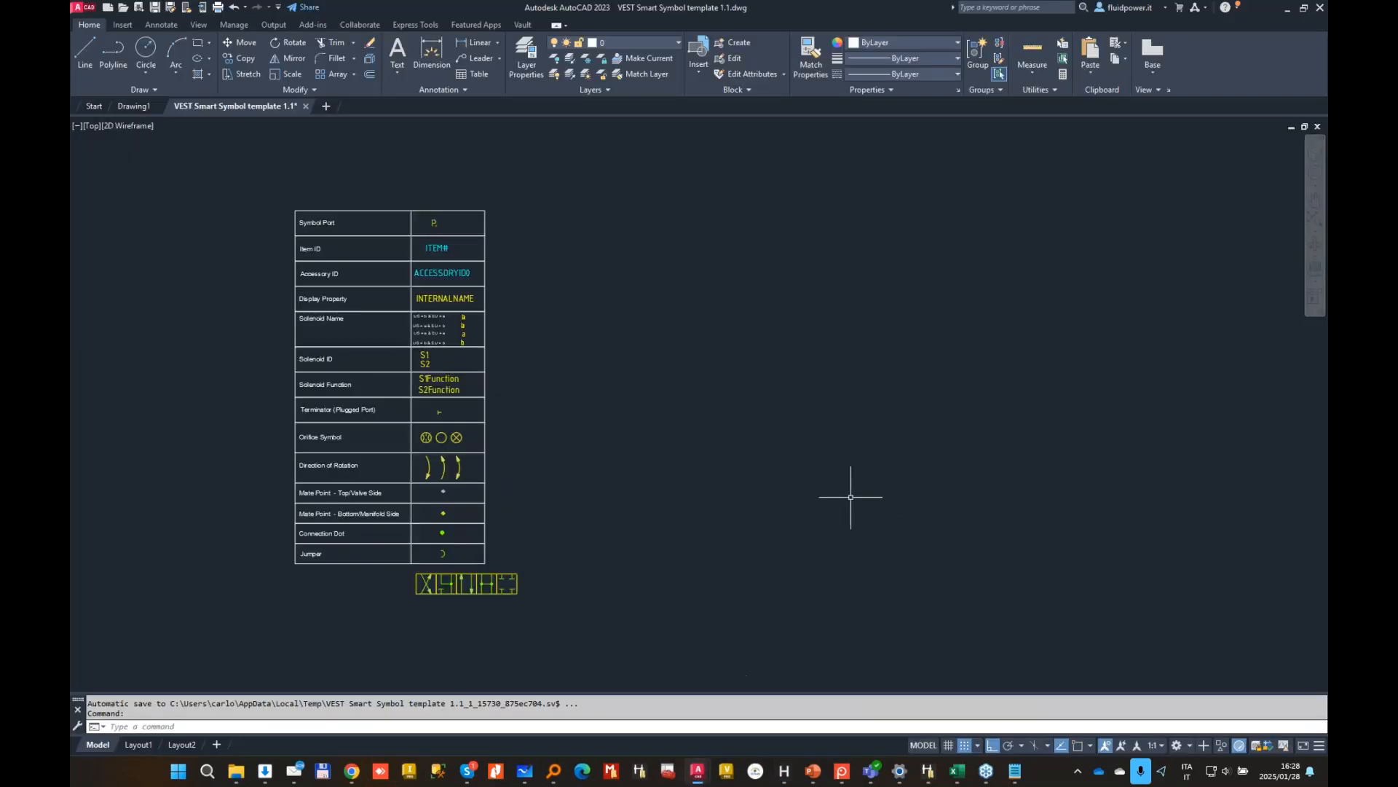
{"action": "middle_click_drag", "start_coordinate": [699, 548], "coordinate": [680, 474]}
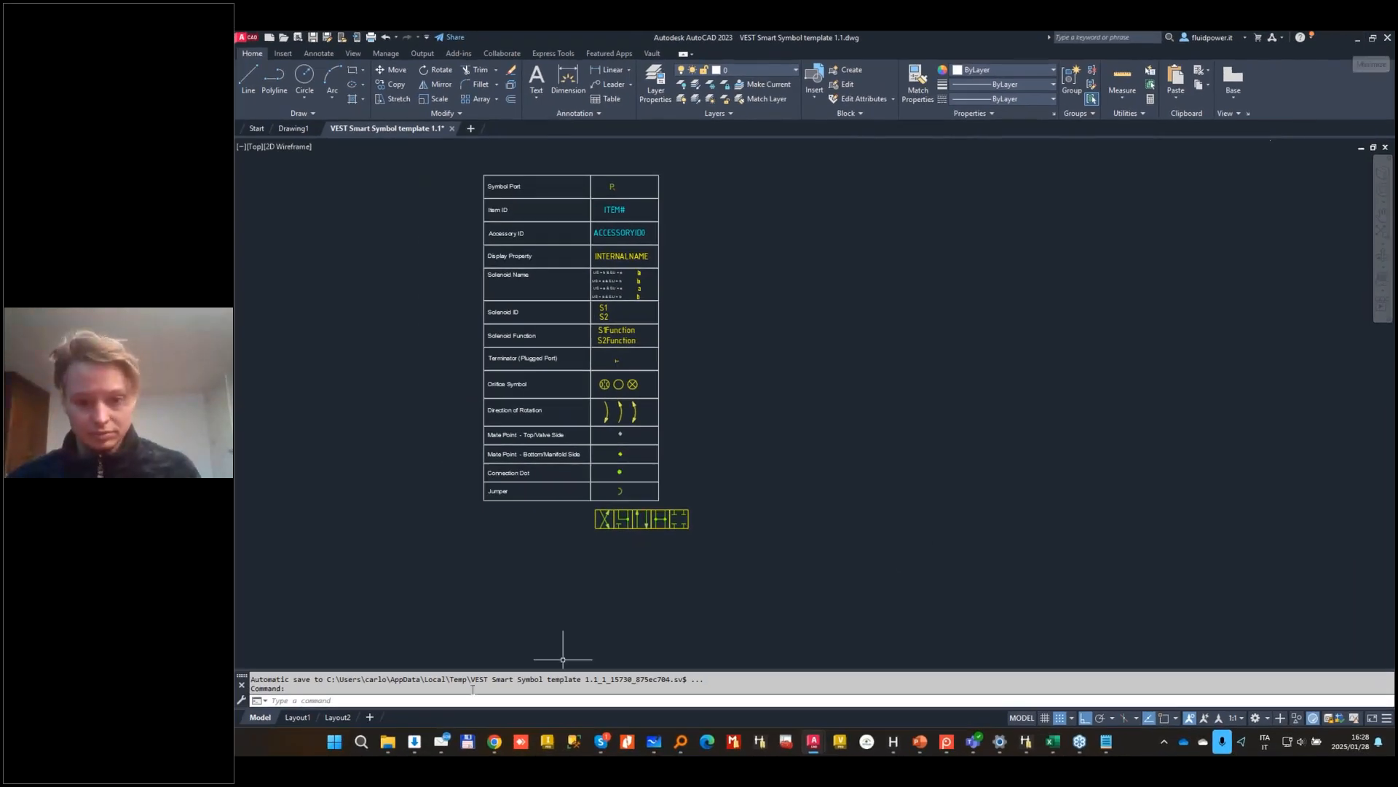
Step: Switch to File Explorer, open VESTCustomSymbolLibraryBuildUtility_1.2 in the Build Library folder, and point out the Create Image Utility and Import Symbol Utility folders
{"action": "mouse_move", "coordinate": [390, 745]}
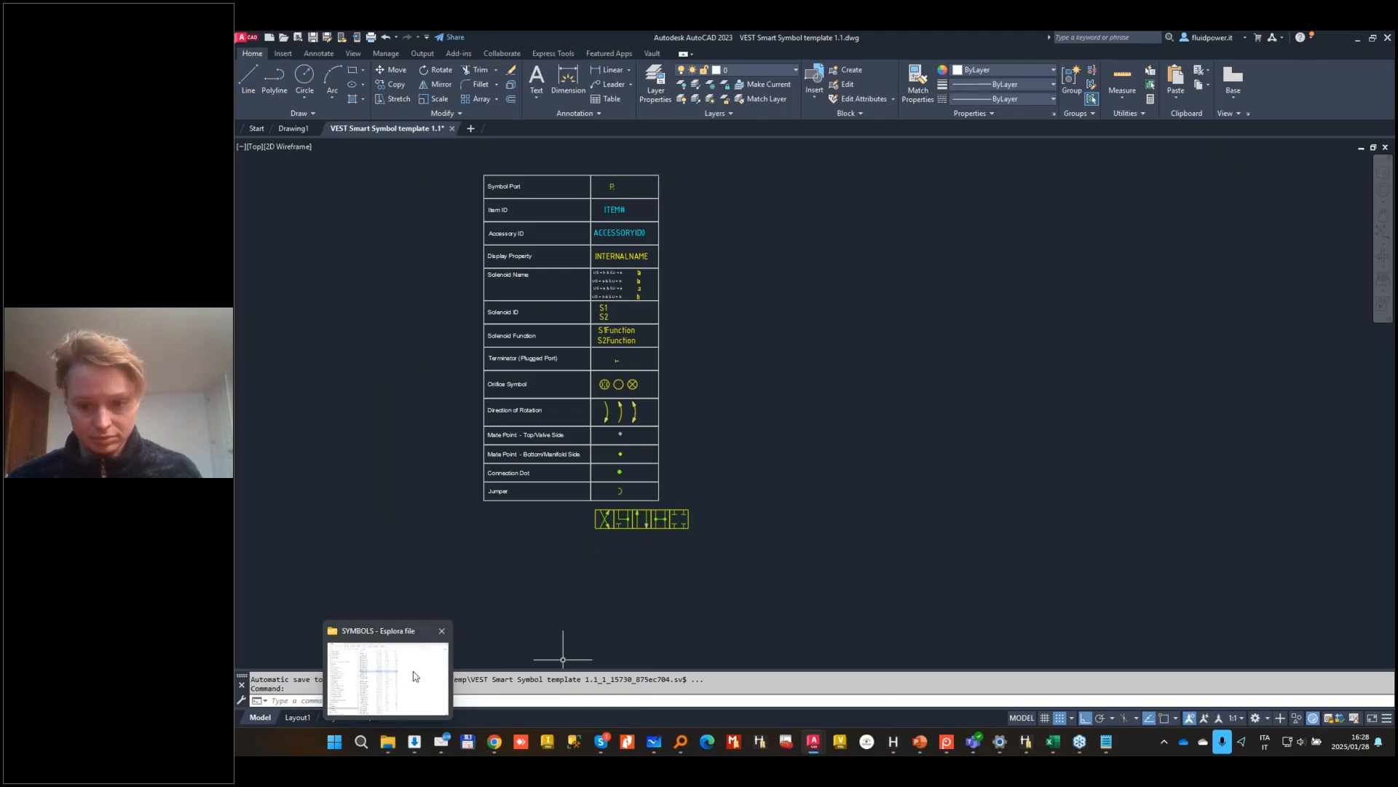
{"action": "left_click", "coordinate": [451, 625]}
{"action": "left_click", "coordinate": [710, 64]}
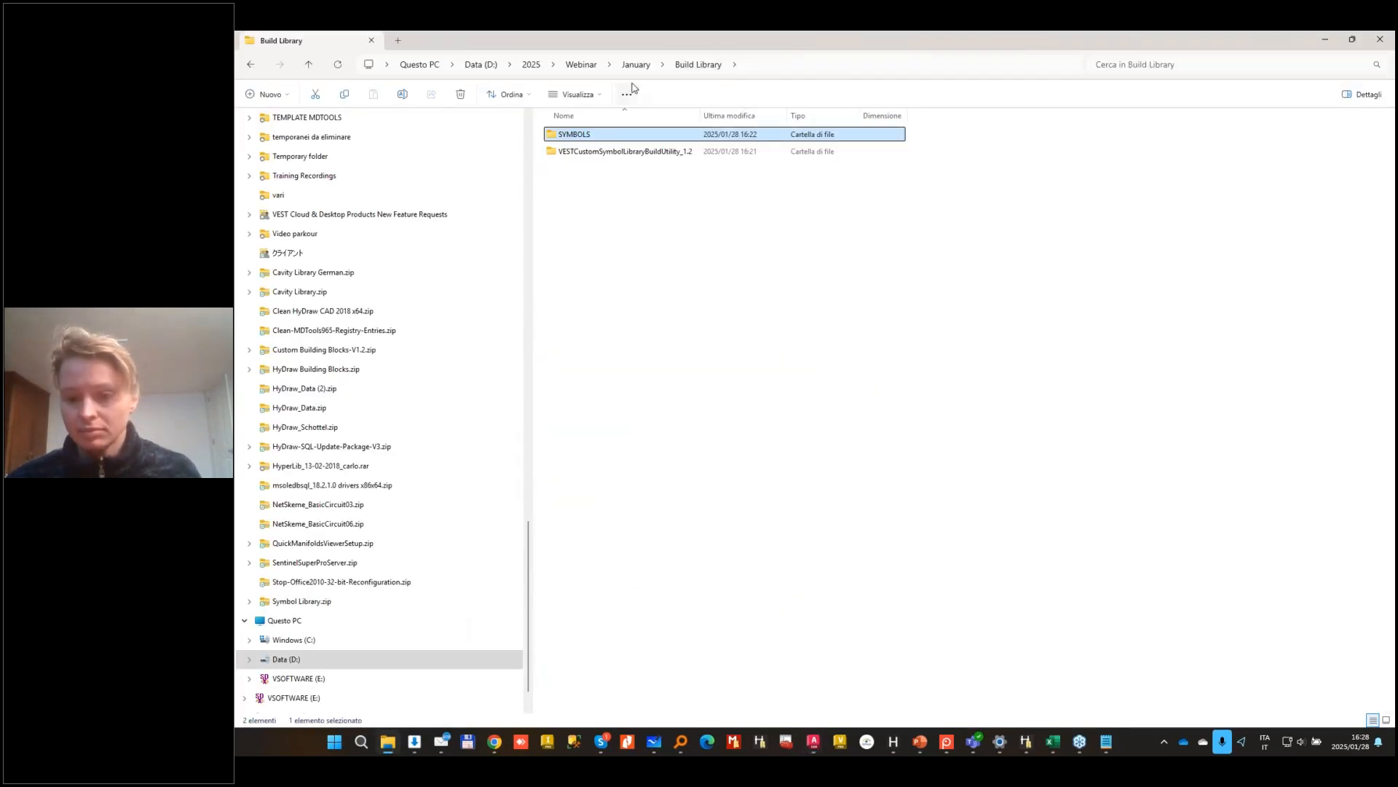
{"action": "left_click", "coordinate": [618, 151]}
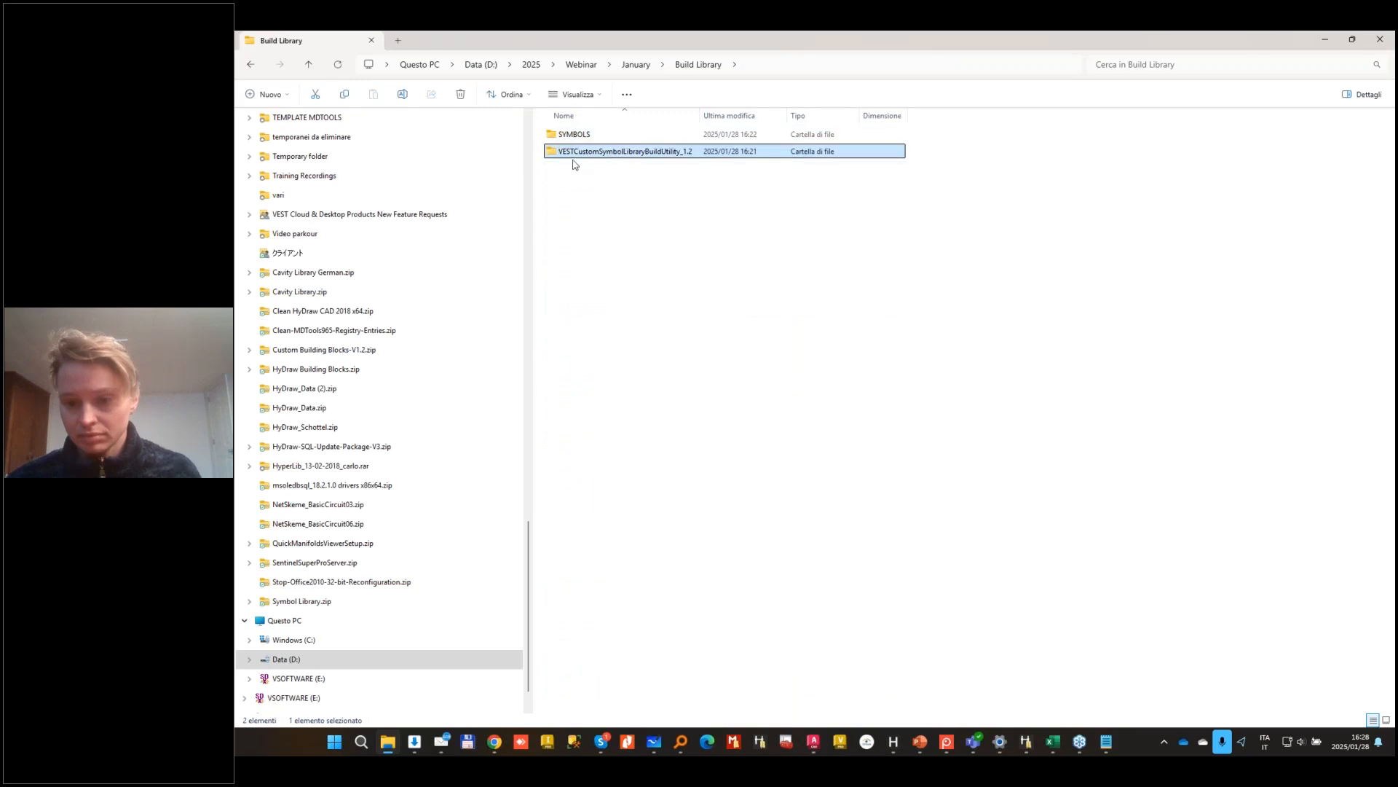
{"action": "double_click", "coordinate": [624, 153]}
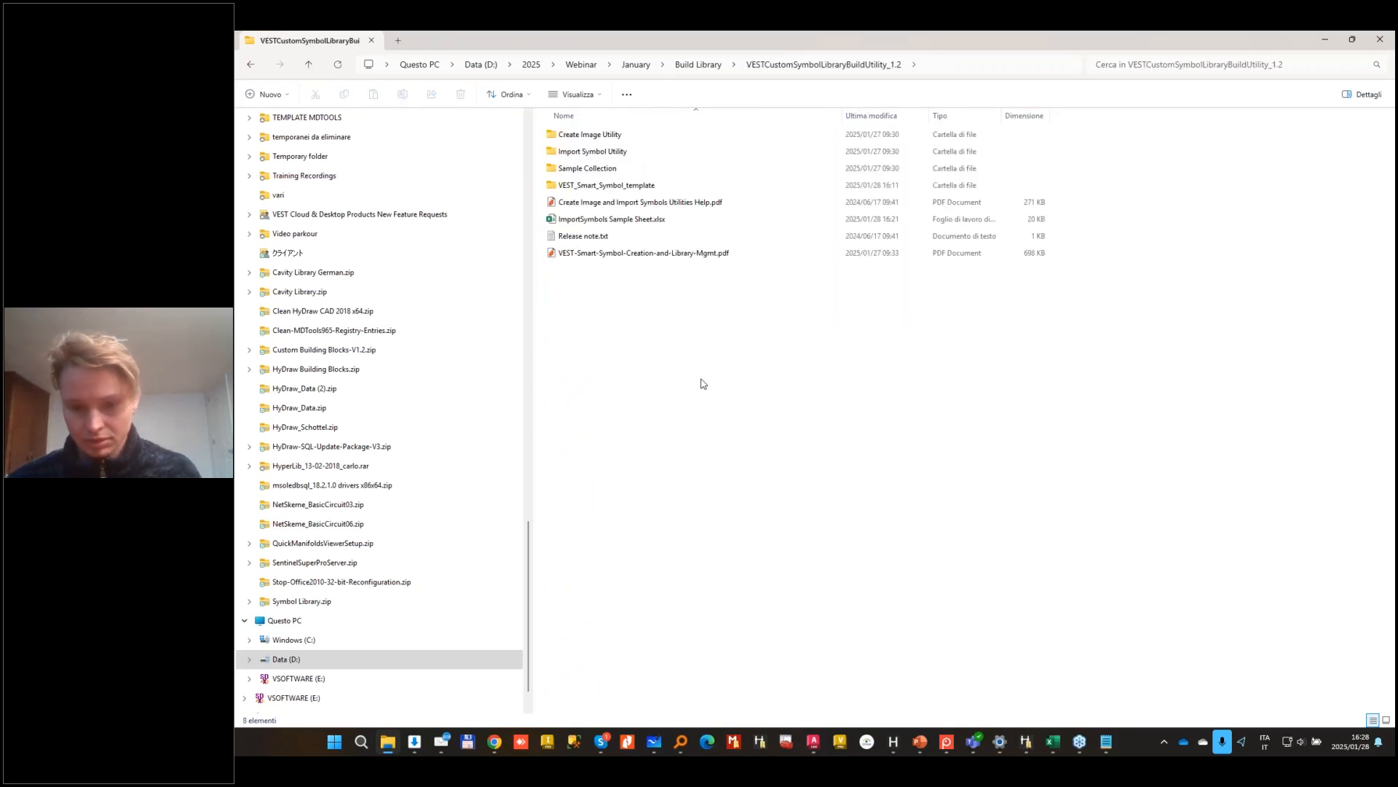
{"action": "left_click", "coordinate": [592, 136]}
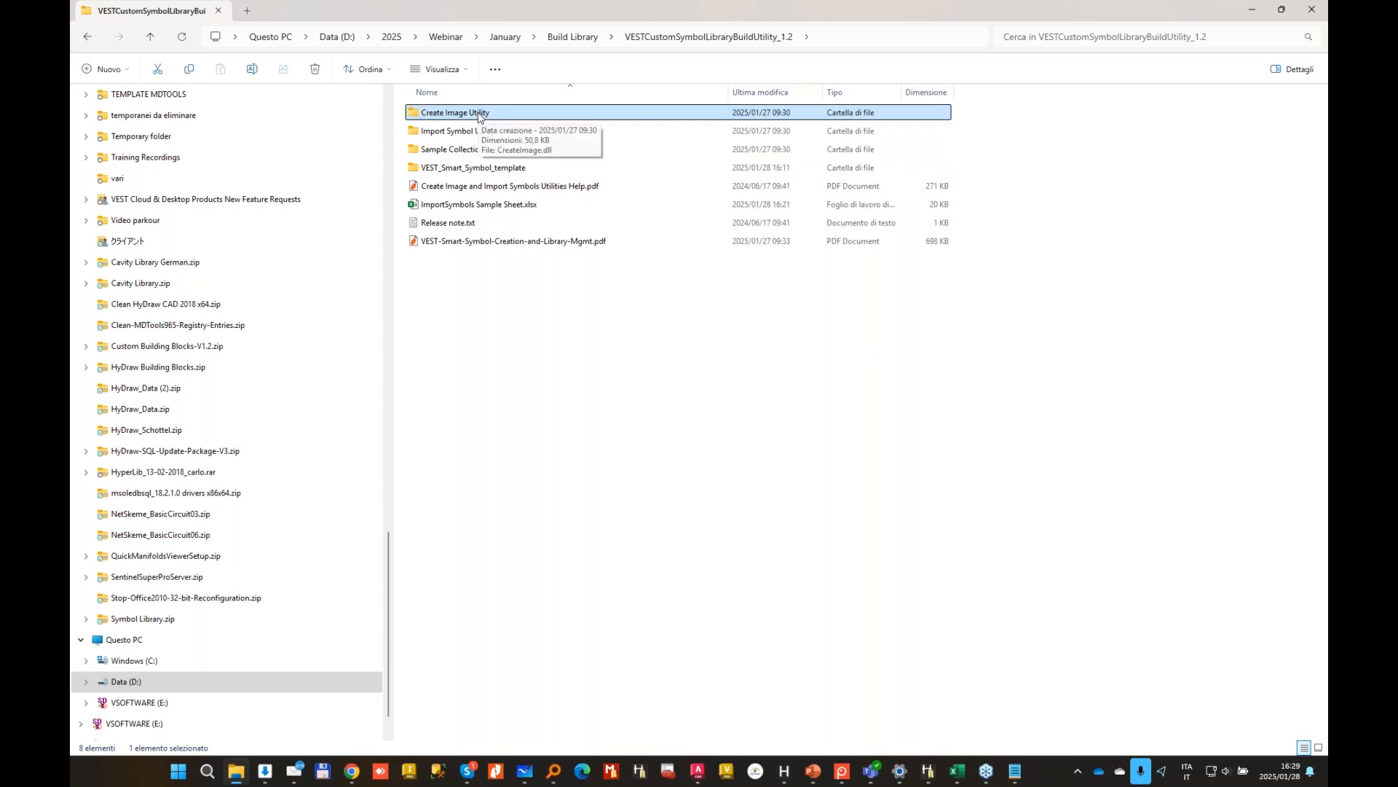
{"action": "left_click", "coordinate": [467, 135]}
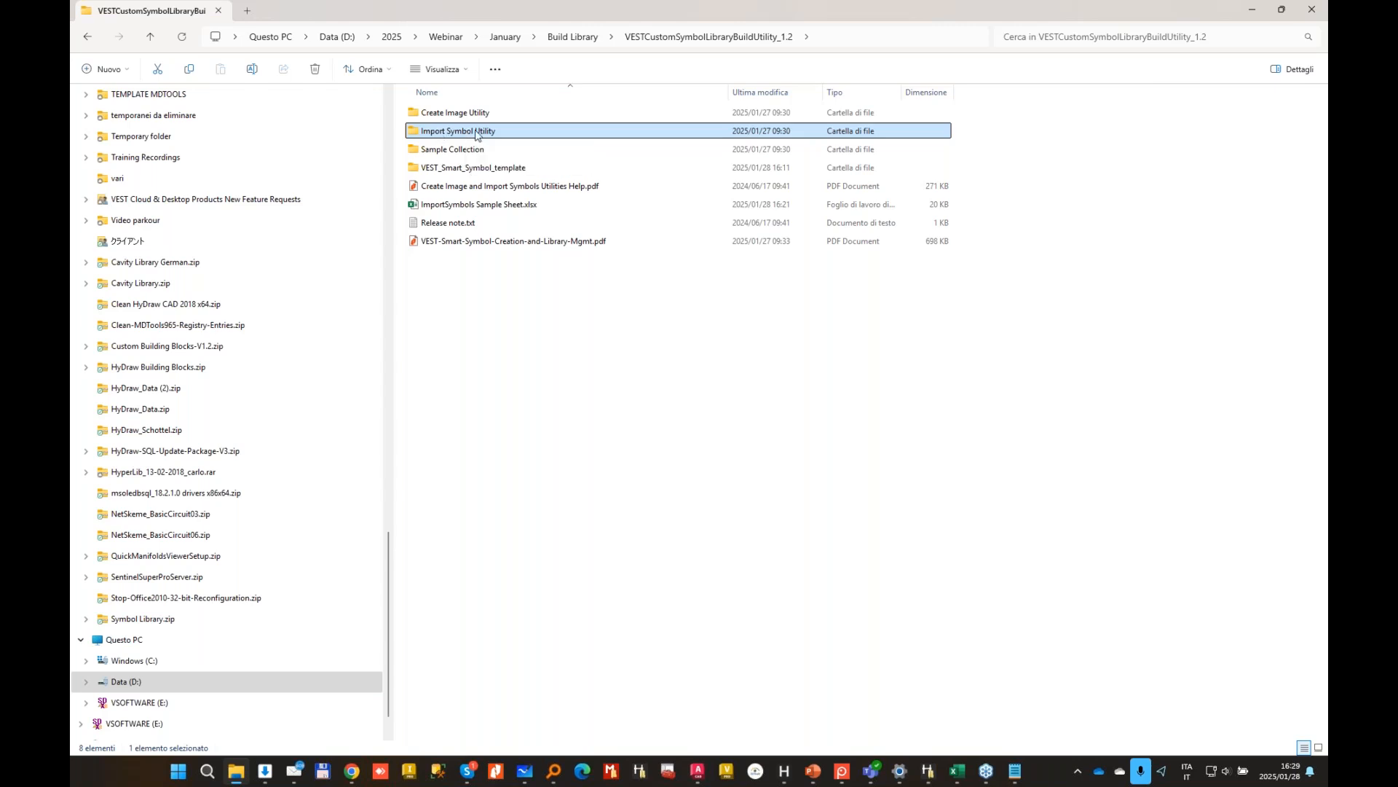
Step: Point out the Sample Collection folder and ImportSymbols Sample Sheet.xlsx, and switch to Excel to view that sheet's symbol table
{"action": "left_click", "coordinate": [453, 135]}
{"action": "left_click", "coordinate": [539, 150]}
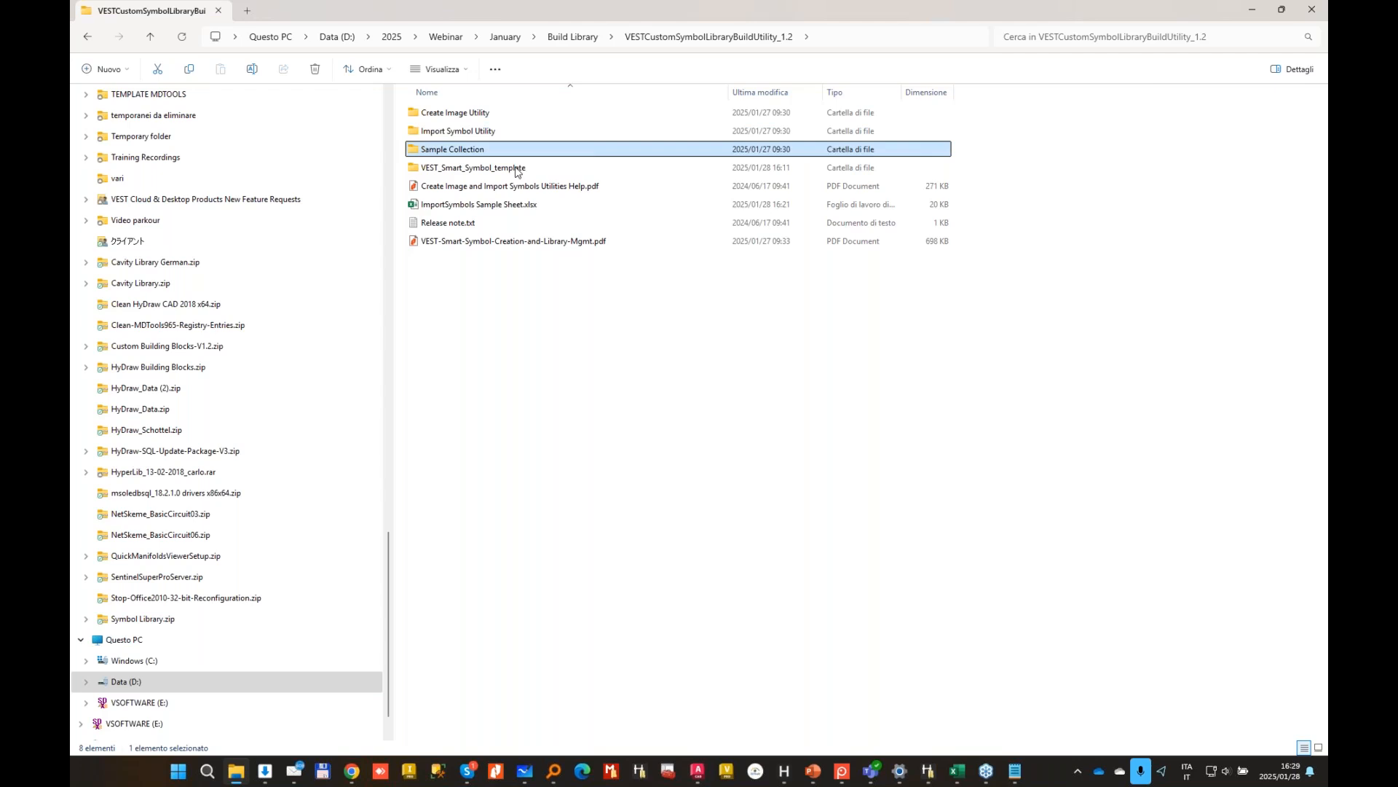
{"action": "left_click", "coordinate": [502, 208]}
{"action": "left_click", "coordinate": [962, 776]}
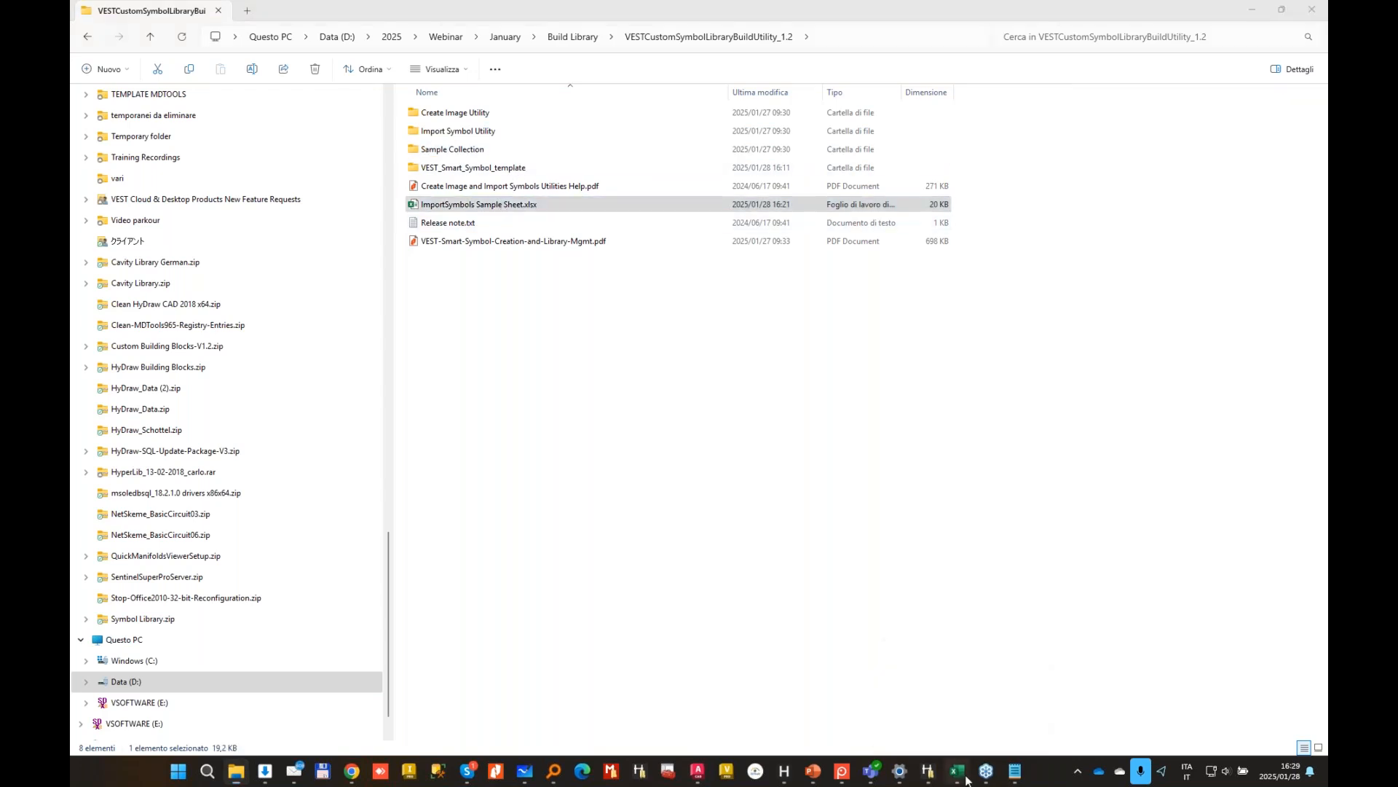
{"action": "scroll", "coordinate": [496, 306], "scroll_direction": "up", "scroll_amount": 2}
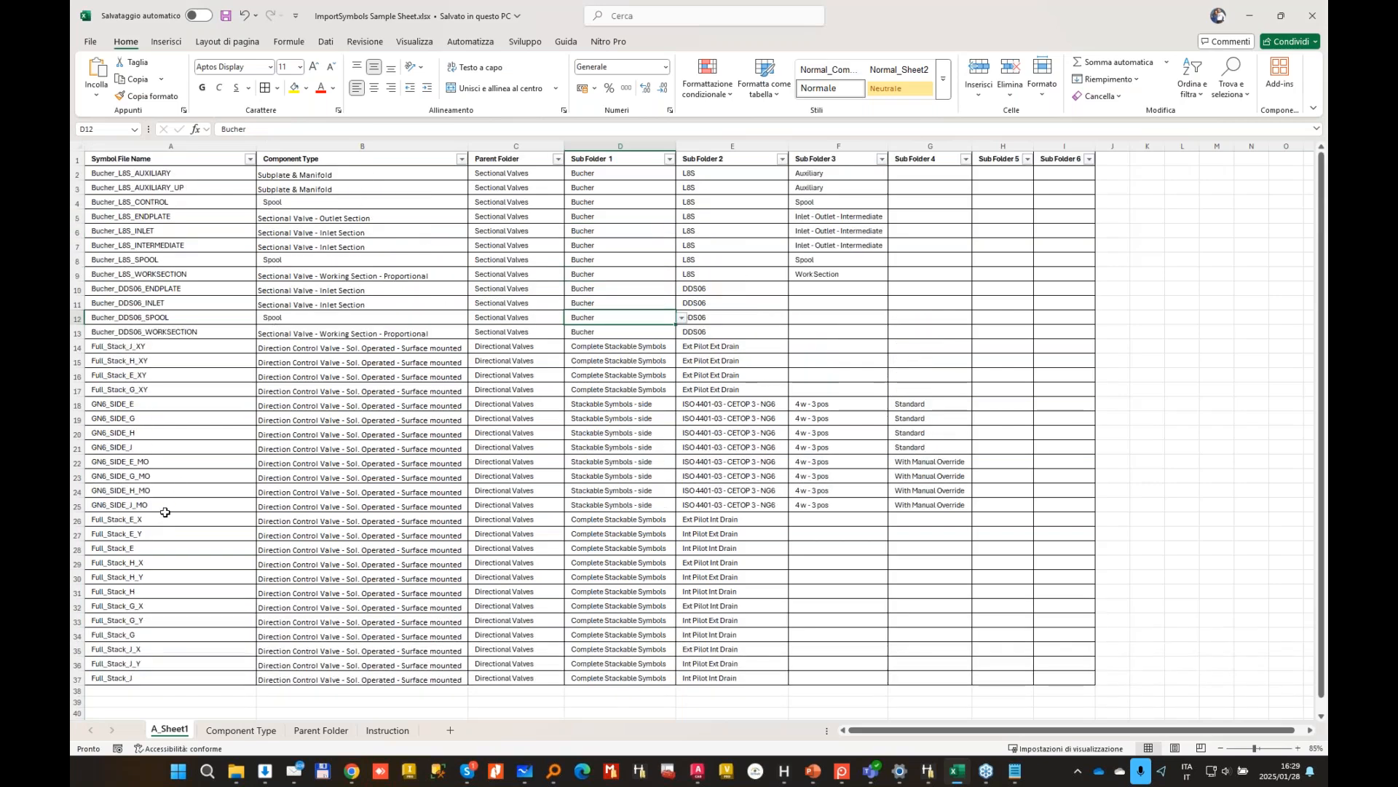
{"action": "scroll", "coordinate": [469, 516], "scroll_direction": "down", "scroll_amount": 1}
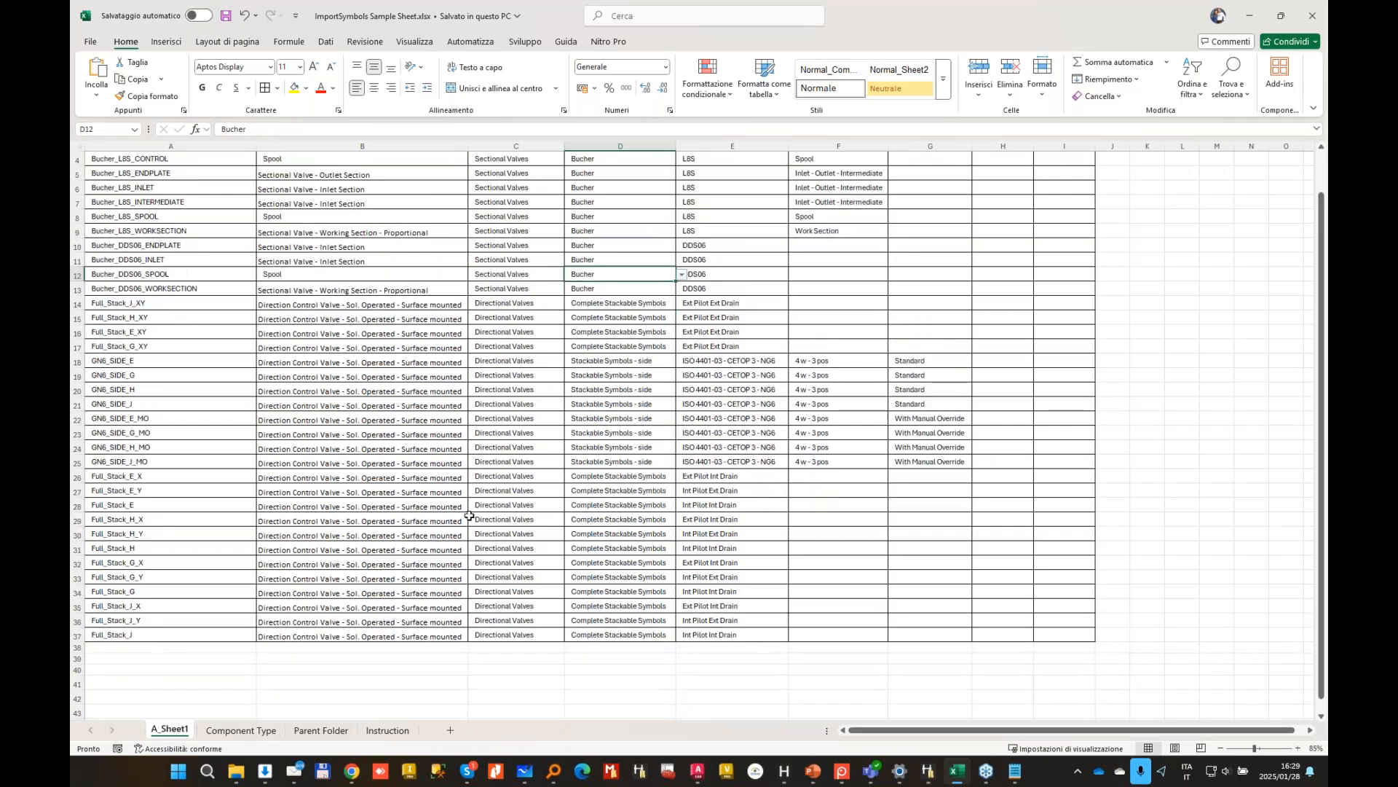
Step: Examine the component types and symbol file names in the import sheet, covering the Bucher, GN6_SIDE and Full_Stack rows
{"action": "left_click", "coordinate": [428, 535]}
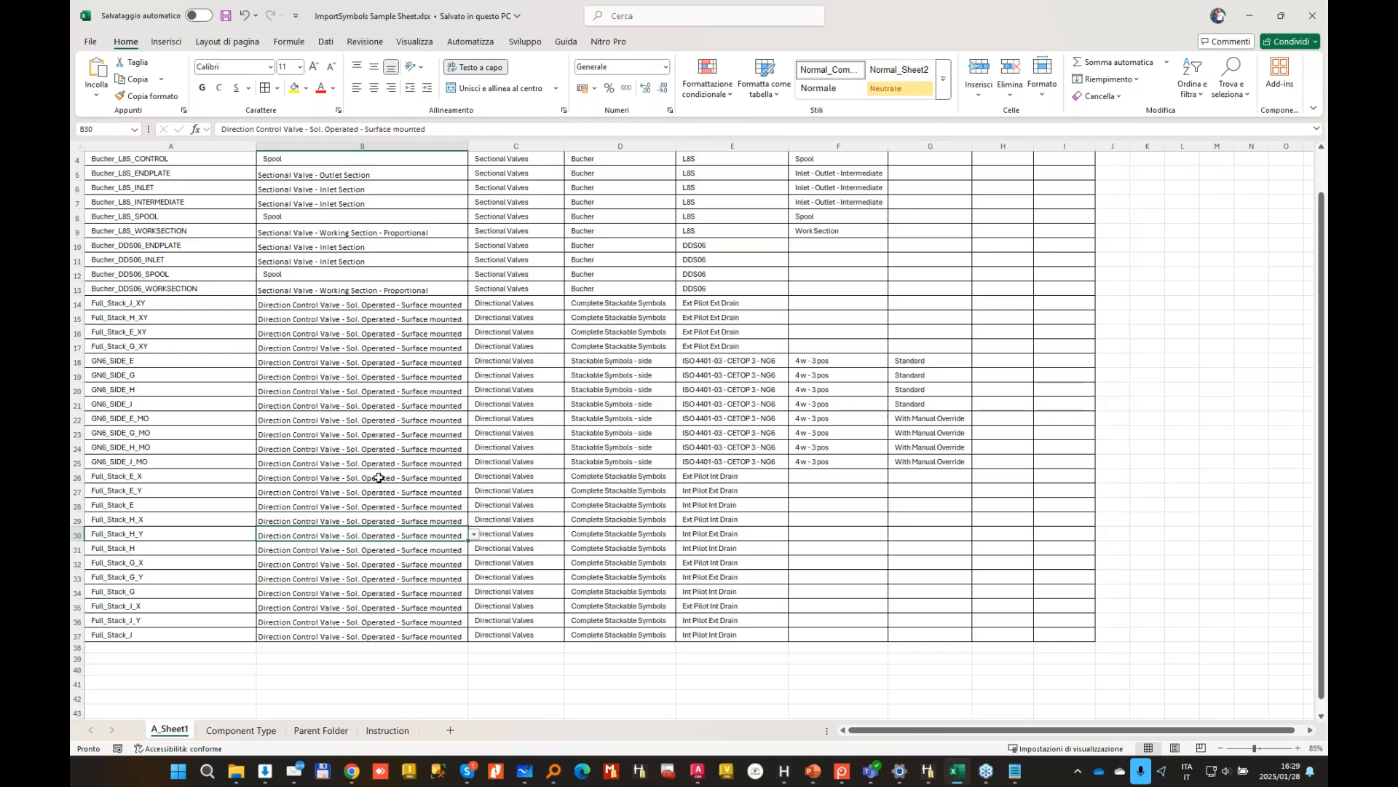
{"action": "scroll", "coordinate": [379, 478], "scroll_direction": "up", "scroll_amount": 1}
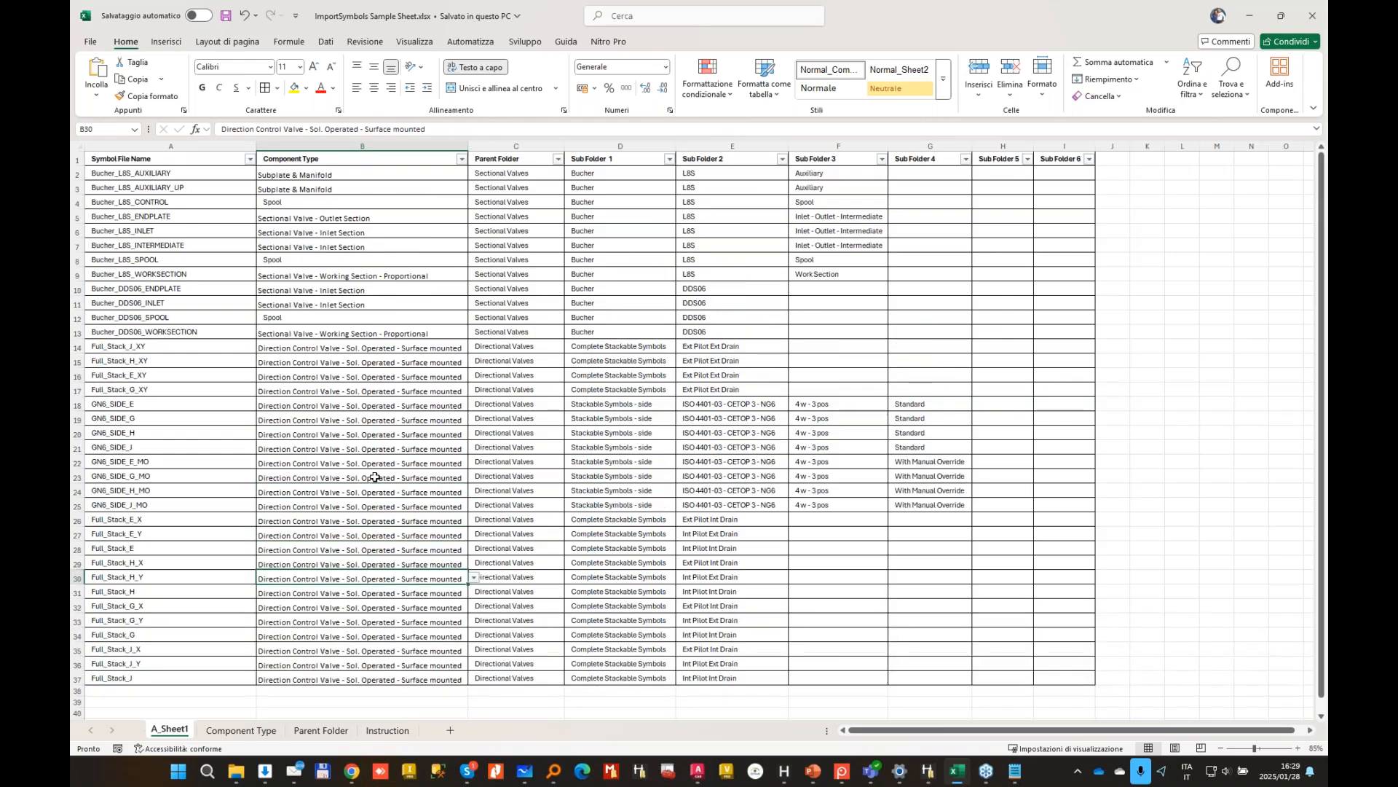
{"action": "left_click", "coordinate": [375, 477]}
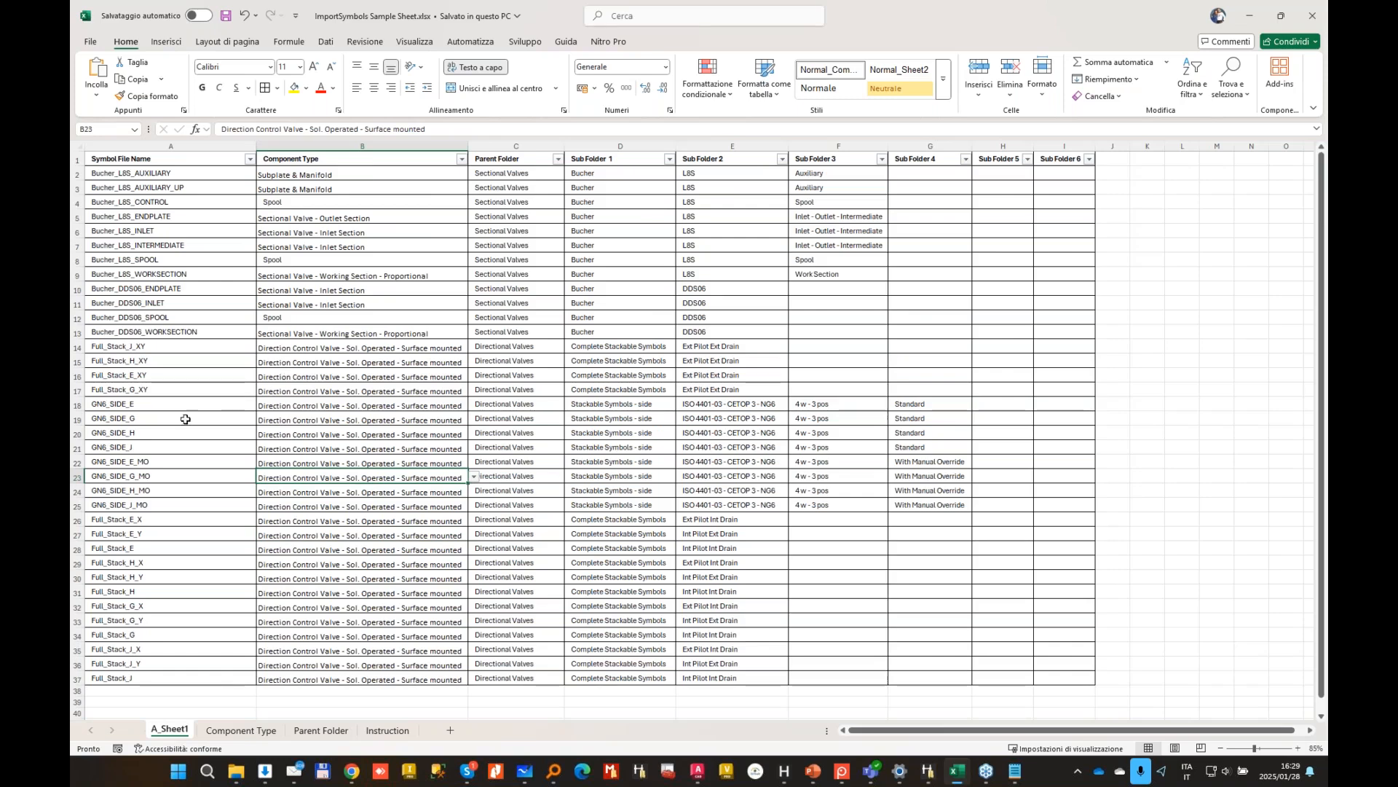
{"action": "left_click", "coordinate": [204, 447]}
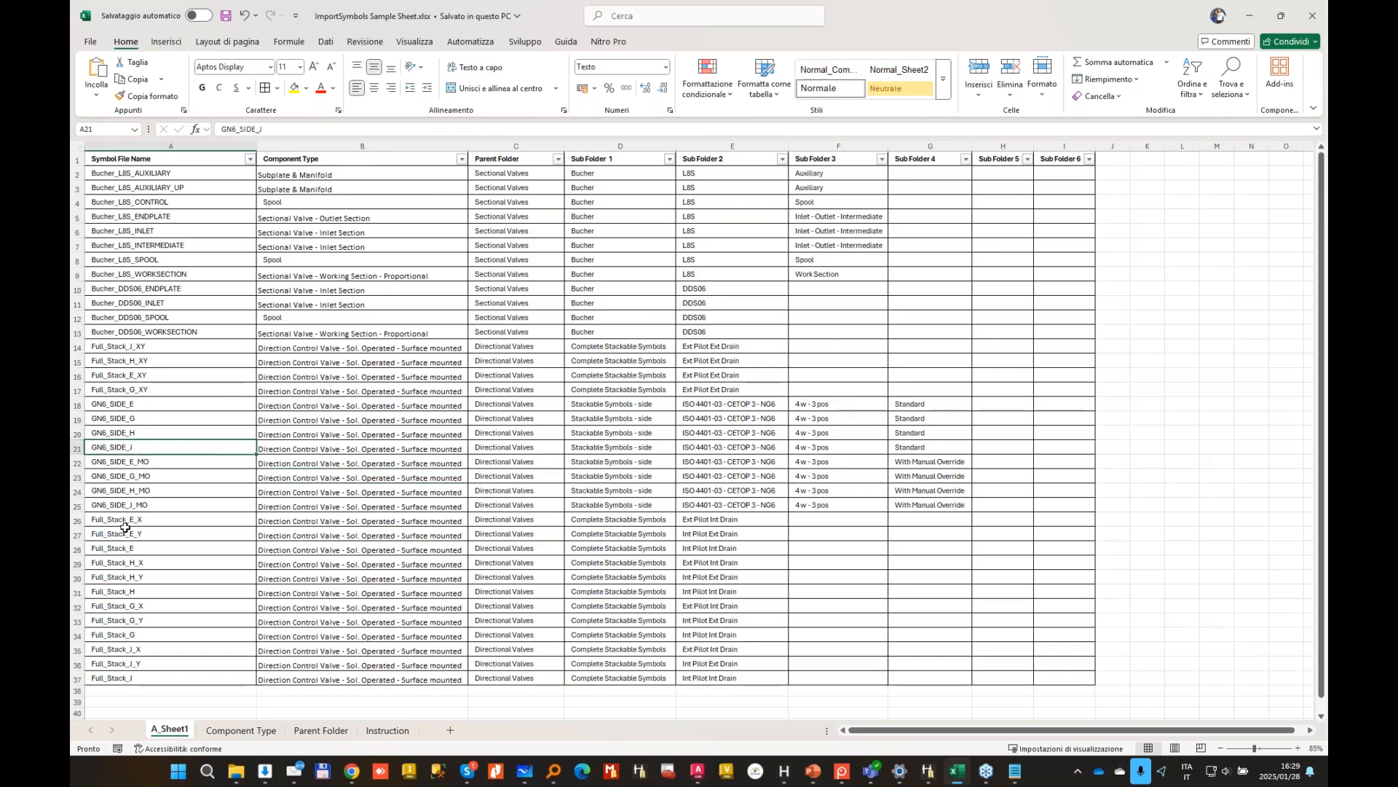
{"action": "scroll", "coordinate": [131, 517], "scroll_direction": "down", "scroll_amount": 3}
{"action": "left_click", "coordinate": [146, 505]}
{"action": "left_click", "coordinate": [147, 477]}
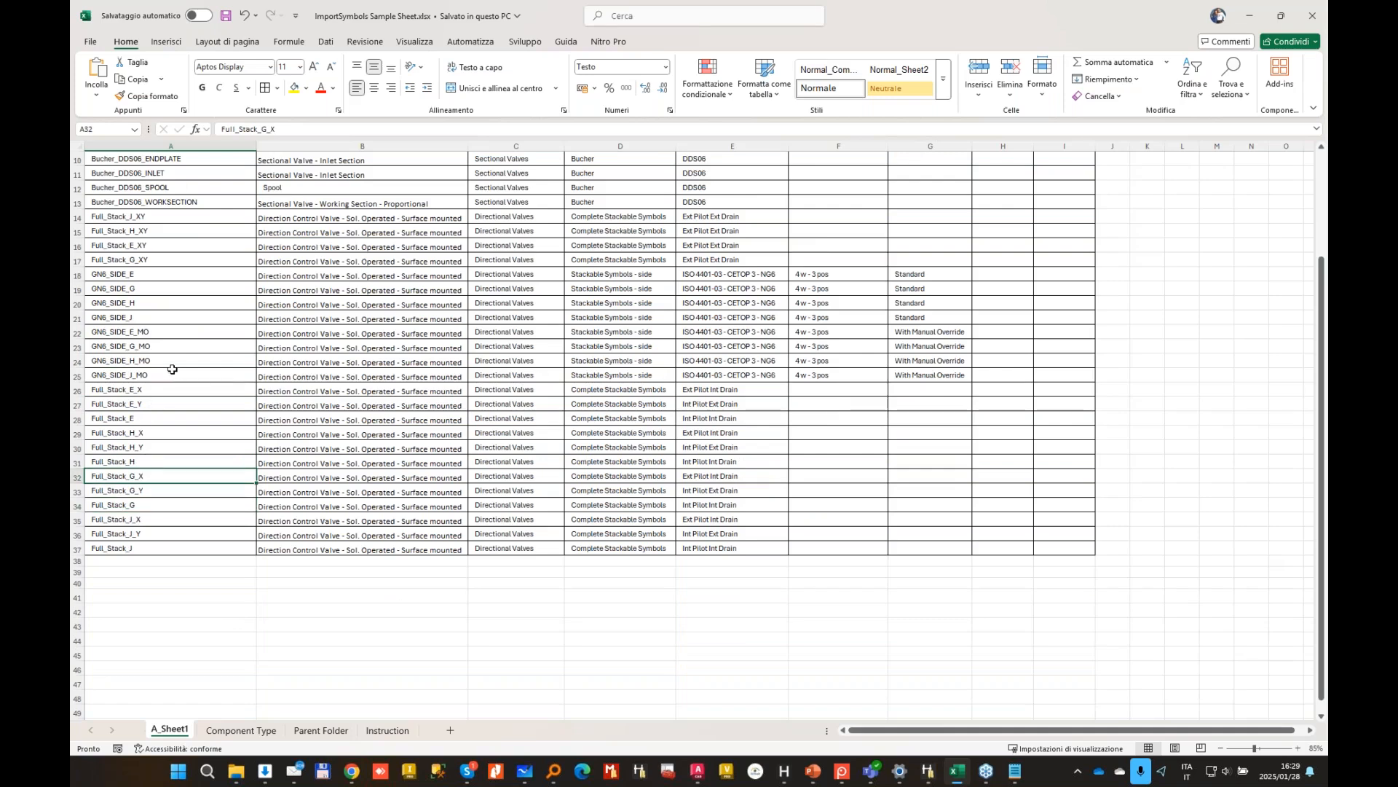
{"action": "left_click", "coordinate": [150, 346]}
{"action": "left_click", "coordinate": [146, 253]}
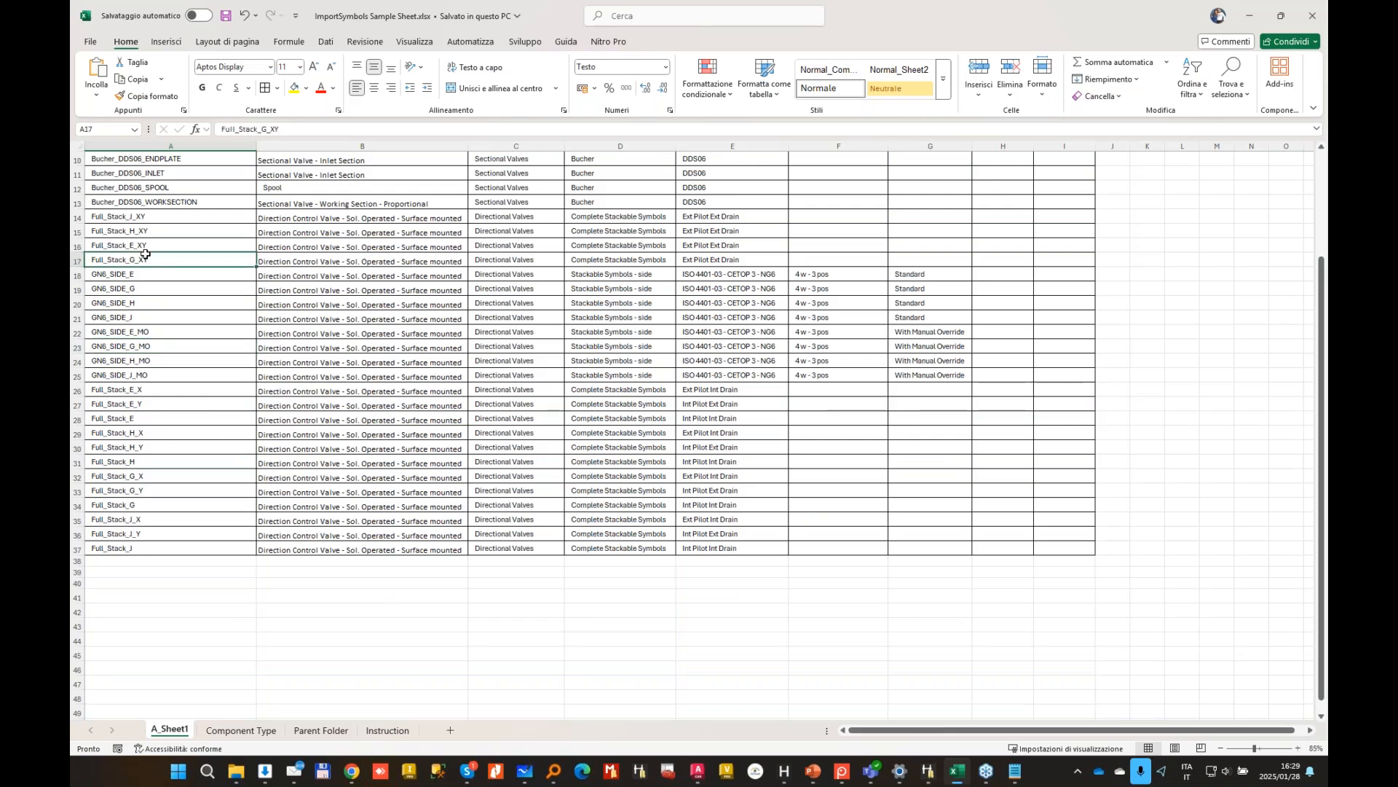
{"action": "scroll", "coordinate": [190, 446], "scroll_direction": "up", "scroll_amount": 3}
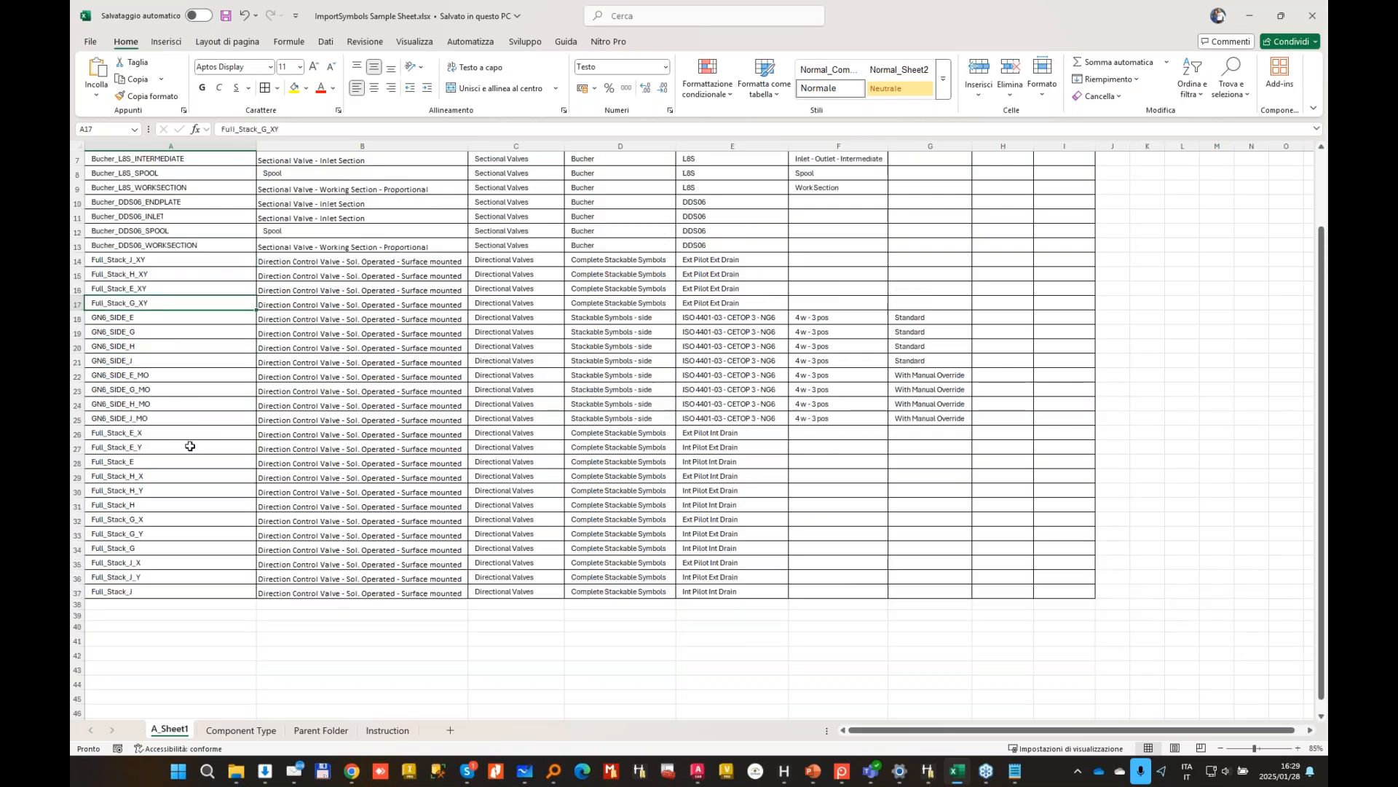
{"action": "left_click", "coordinate": [164, 241]}
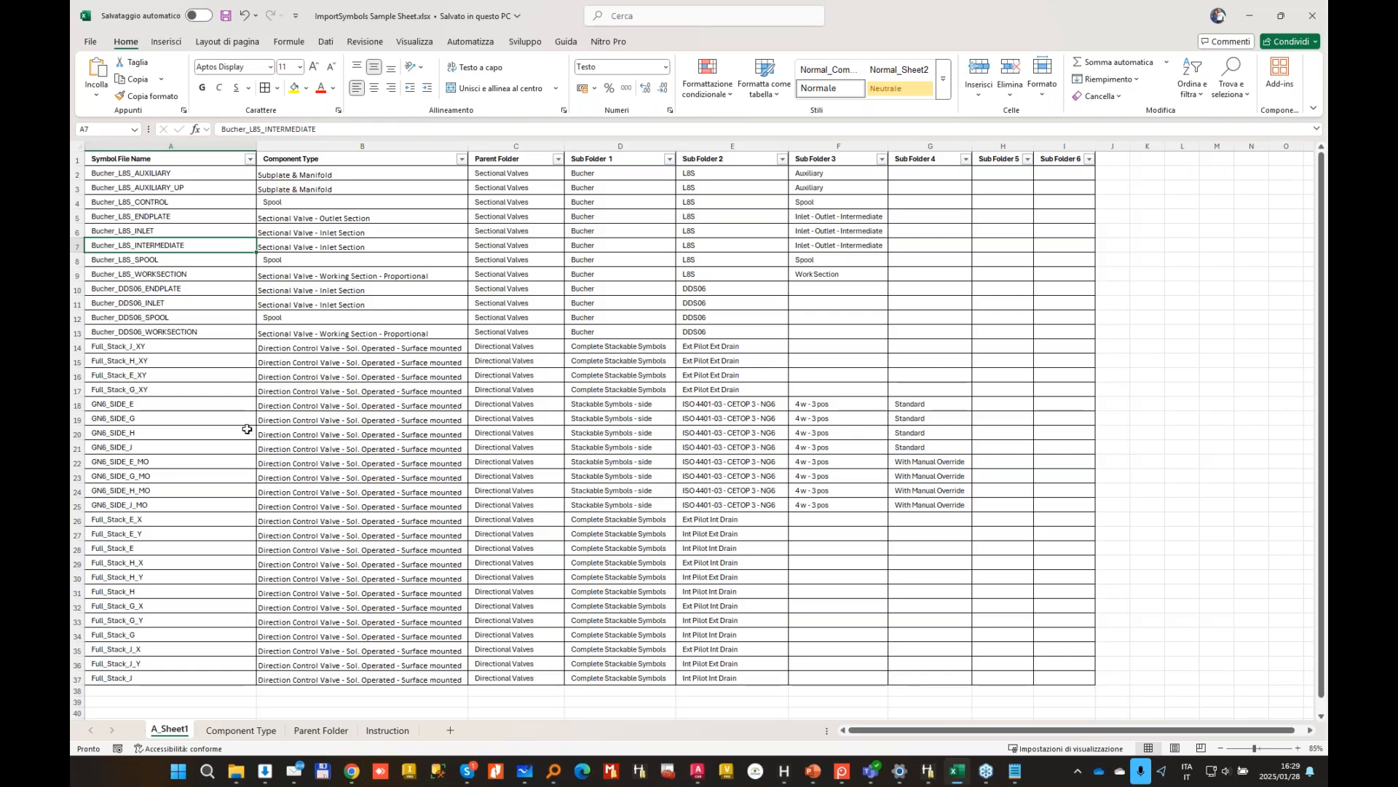
{"action": "left_click", "coordinate": [188, 448]}
{"action": "scroll", "coordinate": [172, 553], "scroll_direction": "down", "scroll_amount": 1}
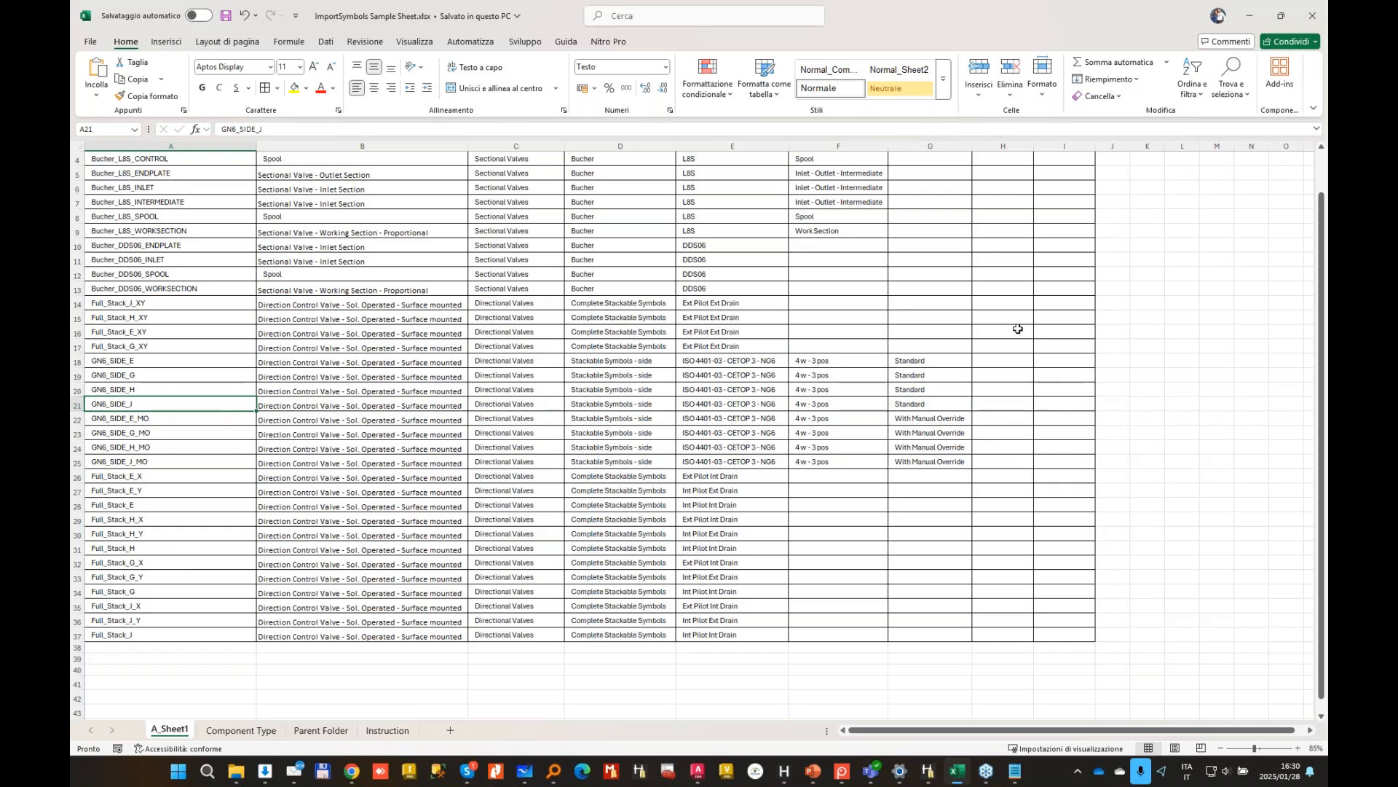
{"action": "left_click", "coordinate": [174, 469]}
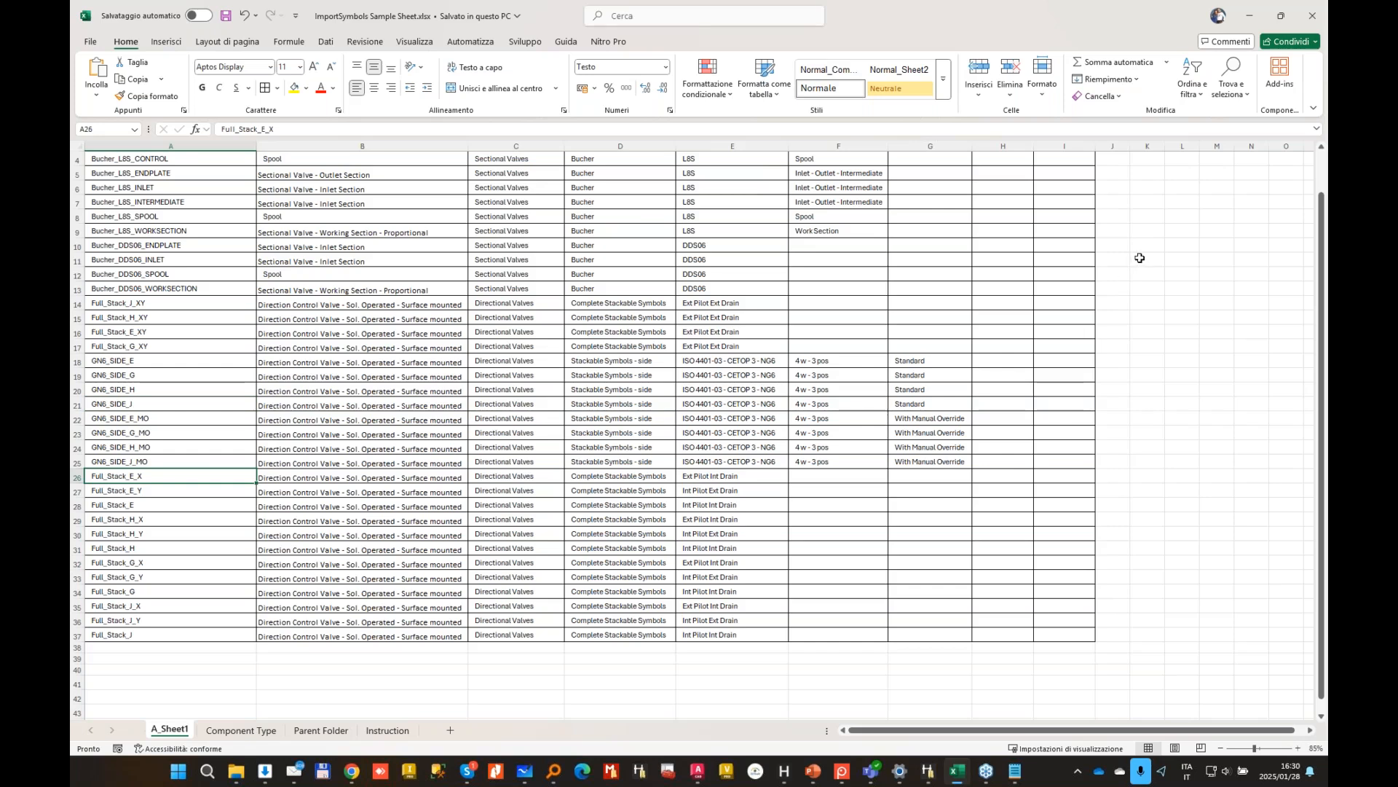
Step: Switch to the AutoCAD template window and open GN6_SIDE_E.dwg from the SYMBOLS folder
{"action": "left_click", "coordinate": [1254, 11]}
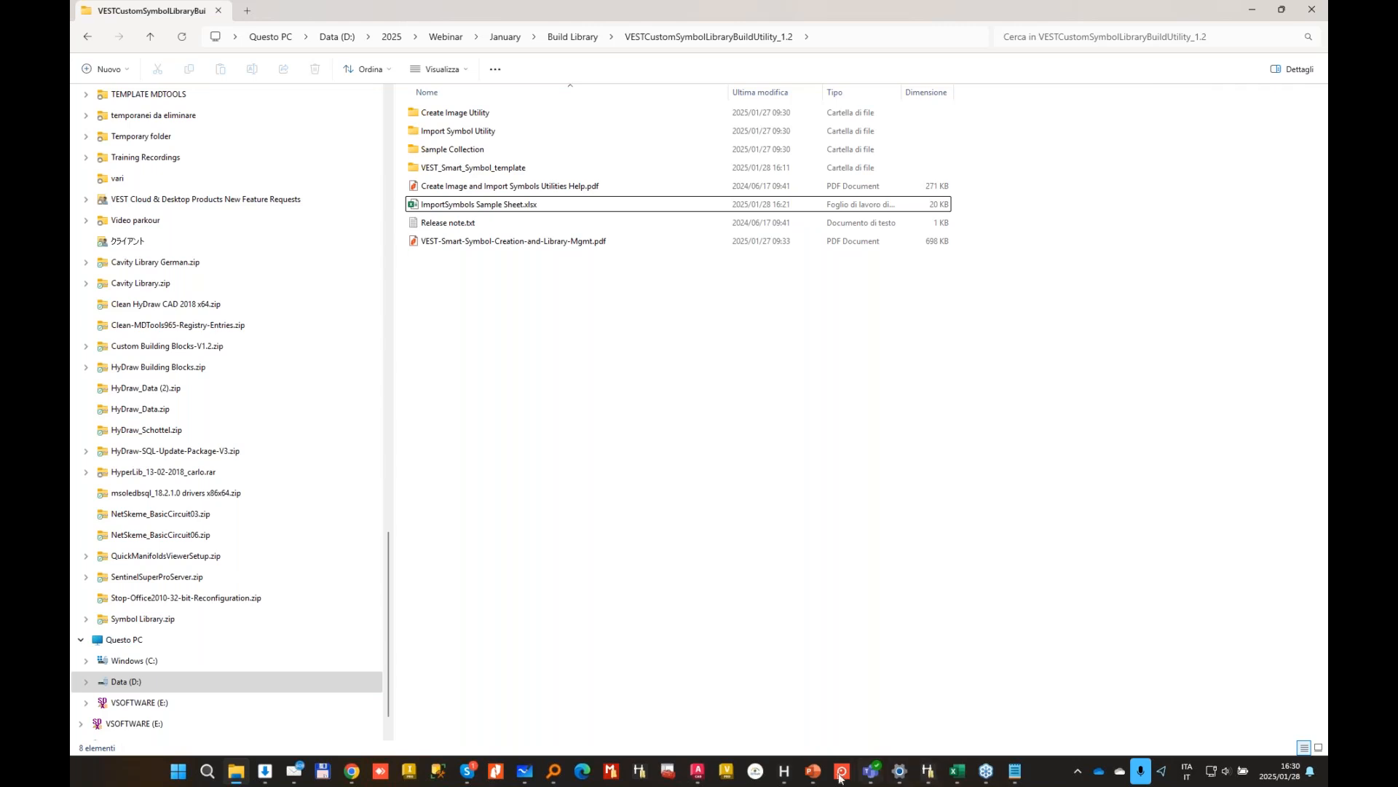
{"action": "mouse_move", "coordinate": [843, 778]}
{"action": "left_click", "coordinate": [697, 771]}
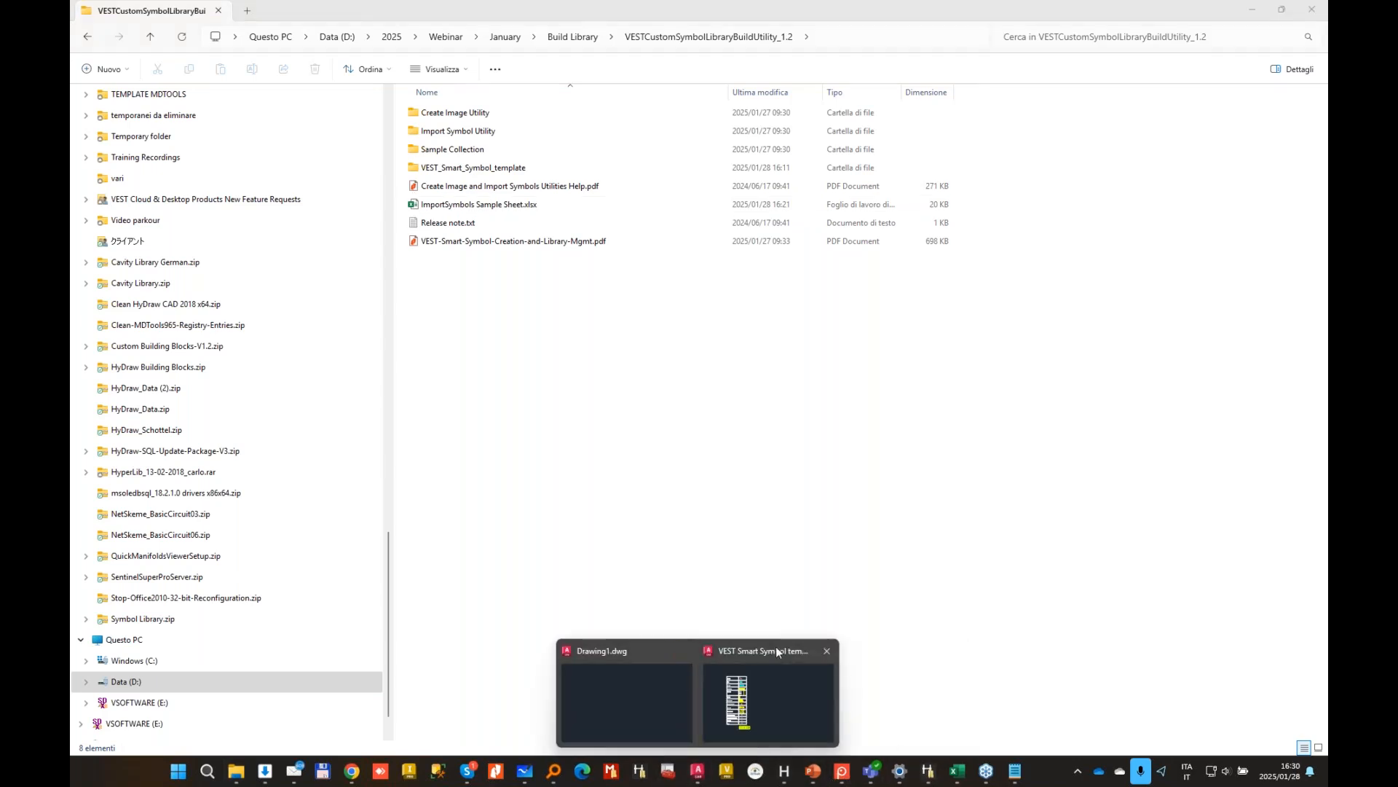
{"action": "left_click", "coordinate": [756, 686]}
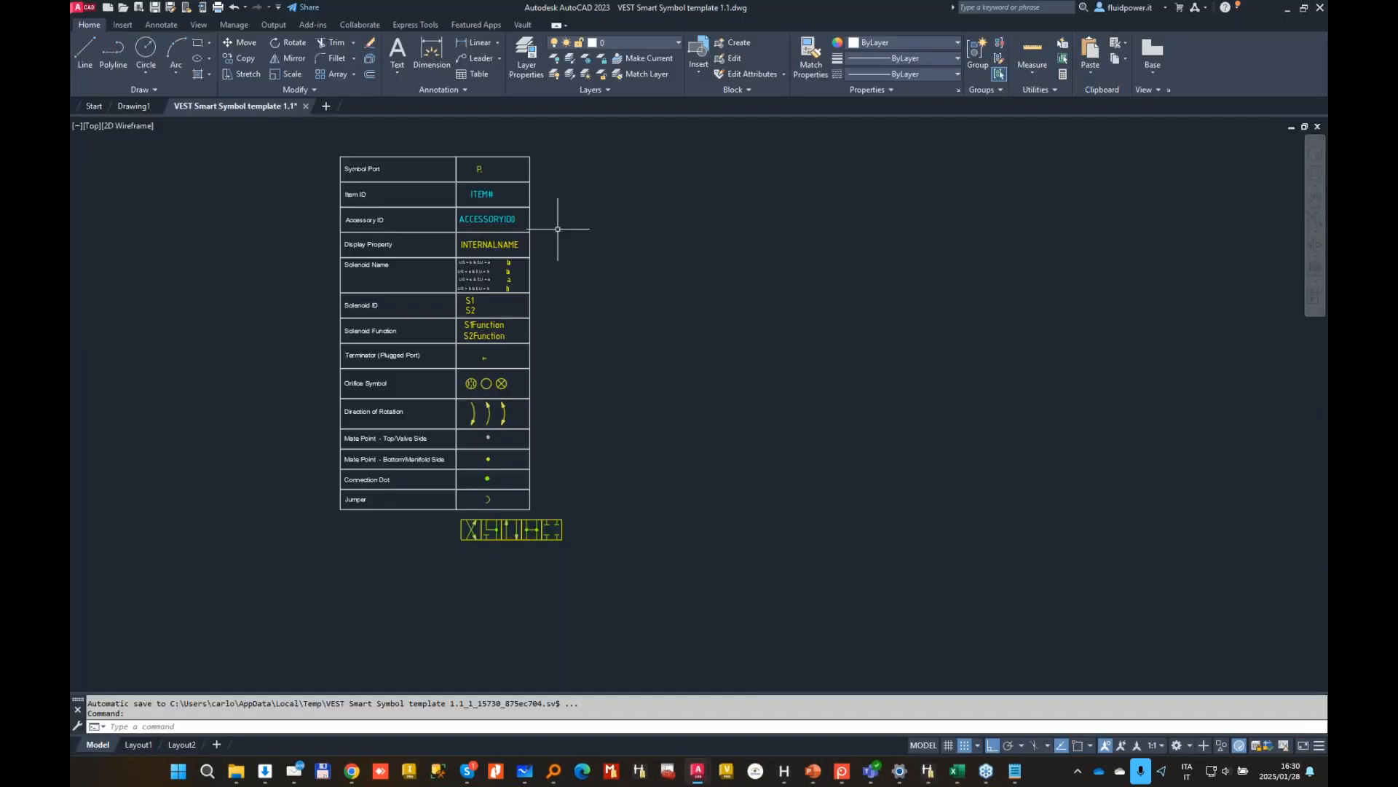
{"action": "left_click", "coordinate": [123, 8]}
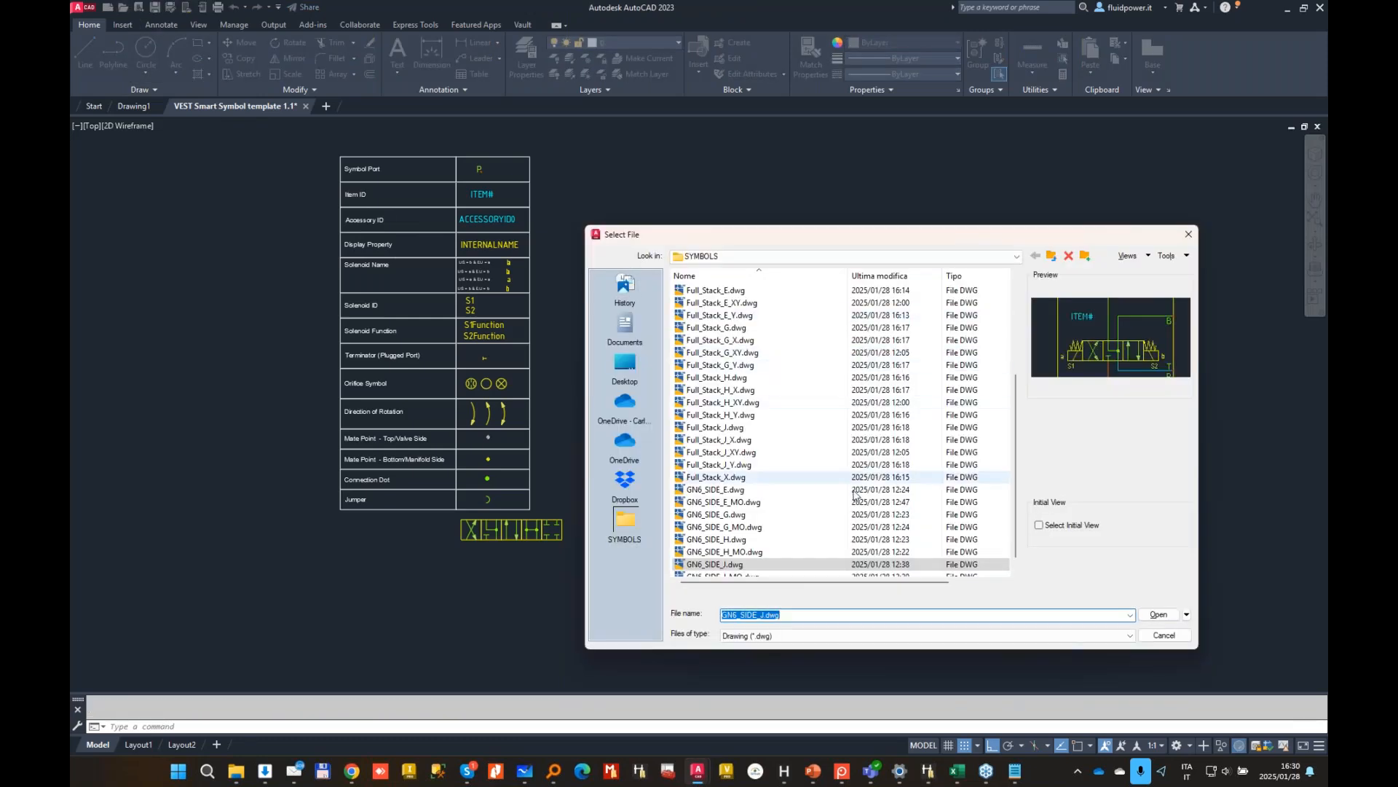
{"action": "scroll", "coordinate": [856, 493], "scroll_direction": "down", "scroll_amount": 1}
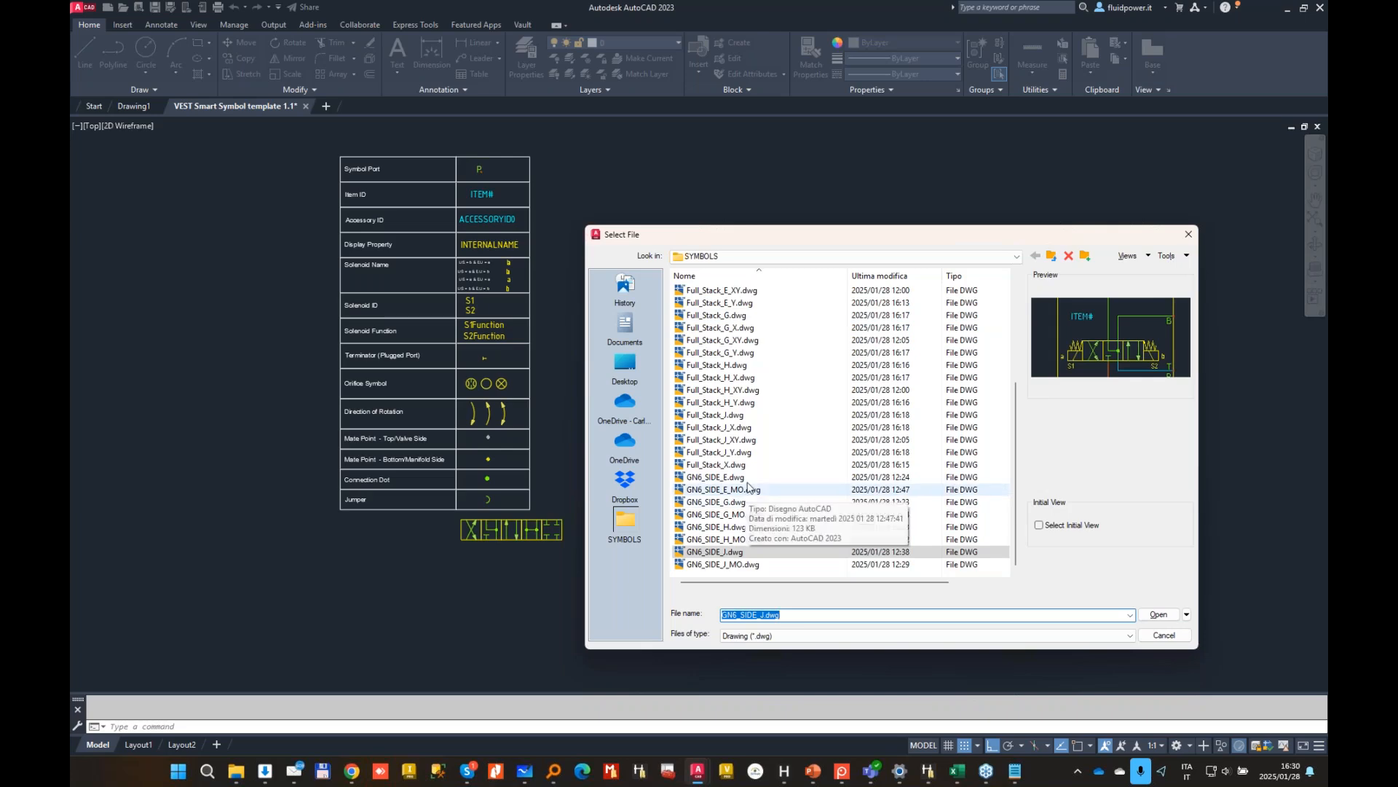
{"action": "double_click", "coordinate": [731, 478]}
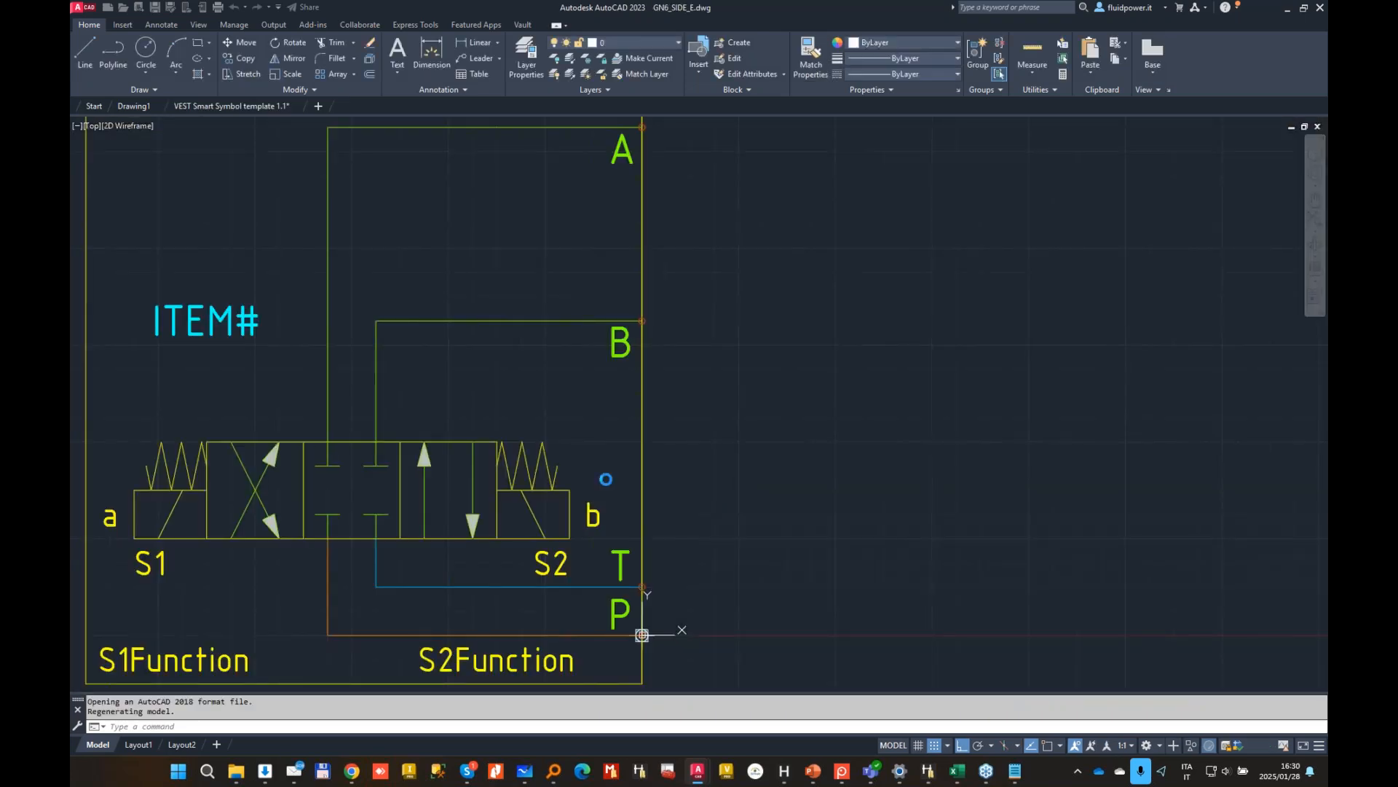
{"action": "middle_click_drag", "start_coordinate": [375, 462], "coordinate": [691, 311]}
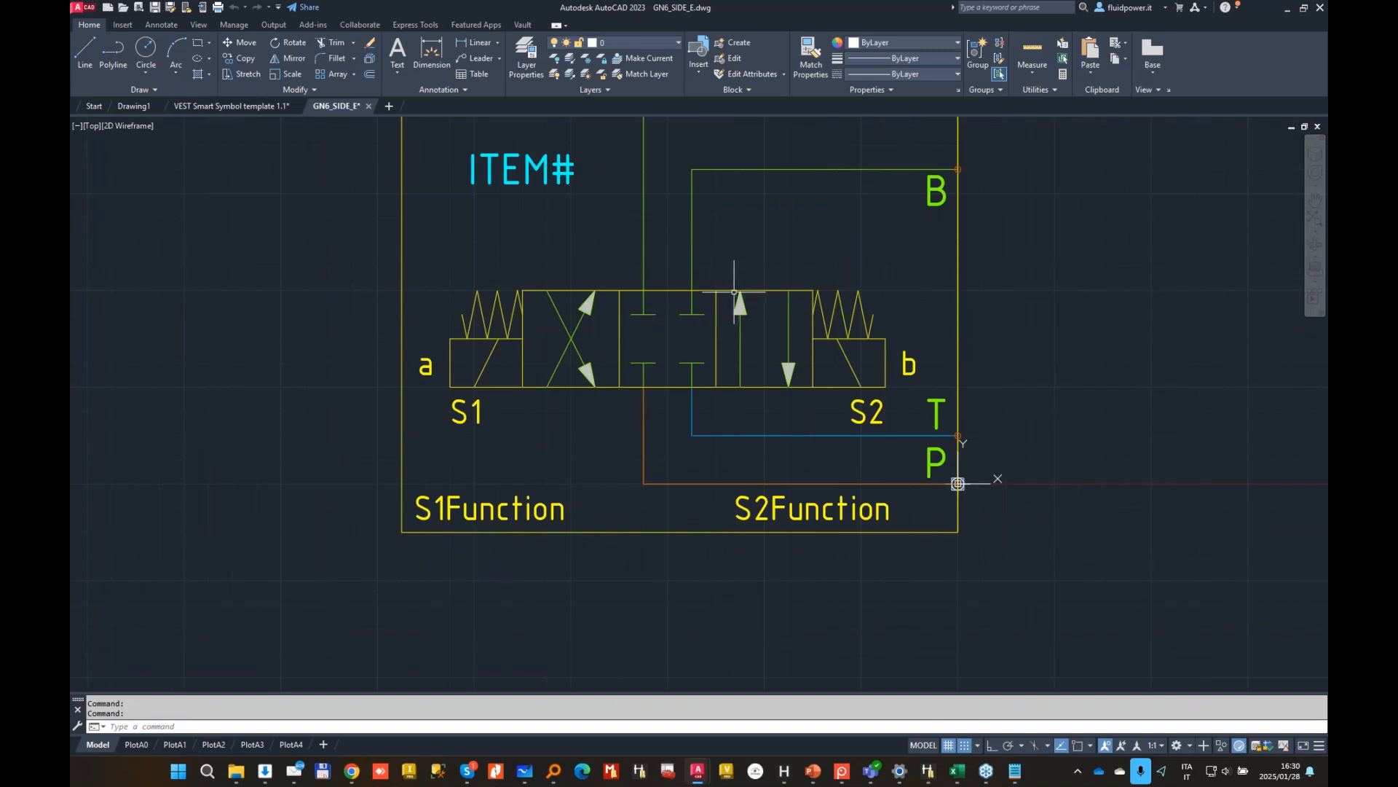
Step: Erase the valve's parallel-arrow position with its spring and solenoid b (S2), and save the drawing as GN6_SIDE_EA.dwg in SYMBOLS
{"action": "left_click", "coordinate": [919, 421]}
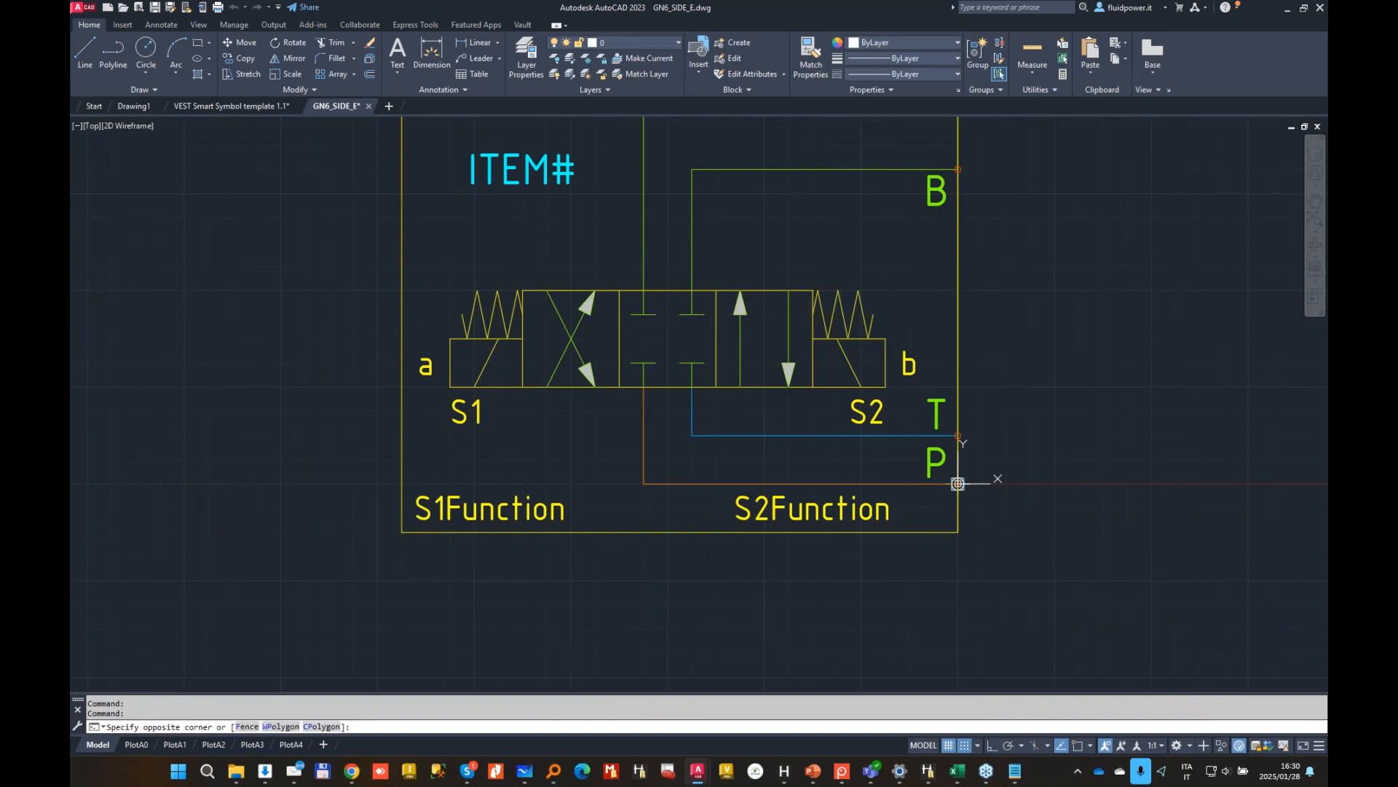
{"action": "left_click", "coordinate": [728, 247]}
{"action": "key", "text": "Delete"}
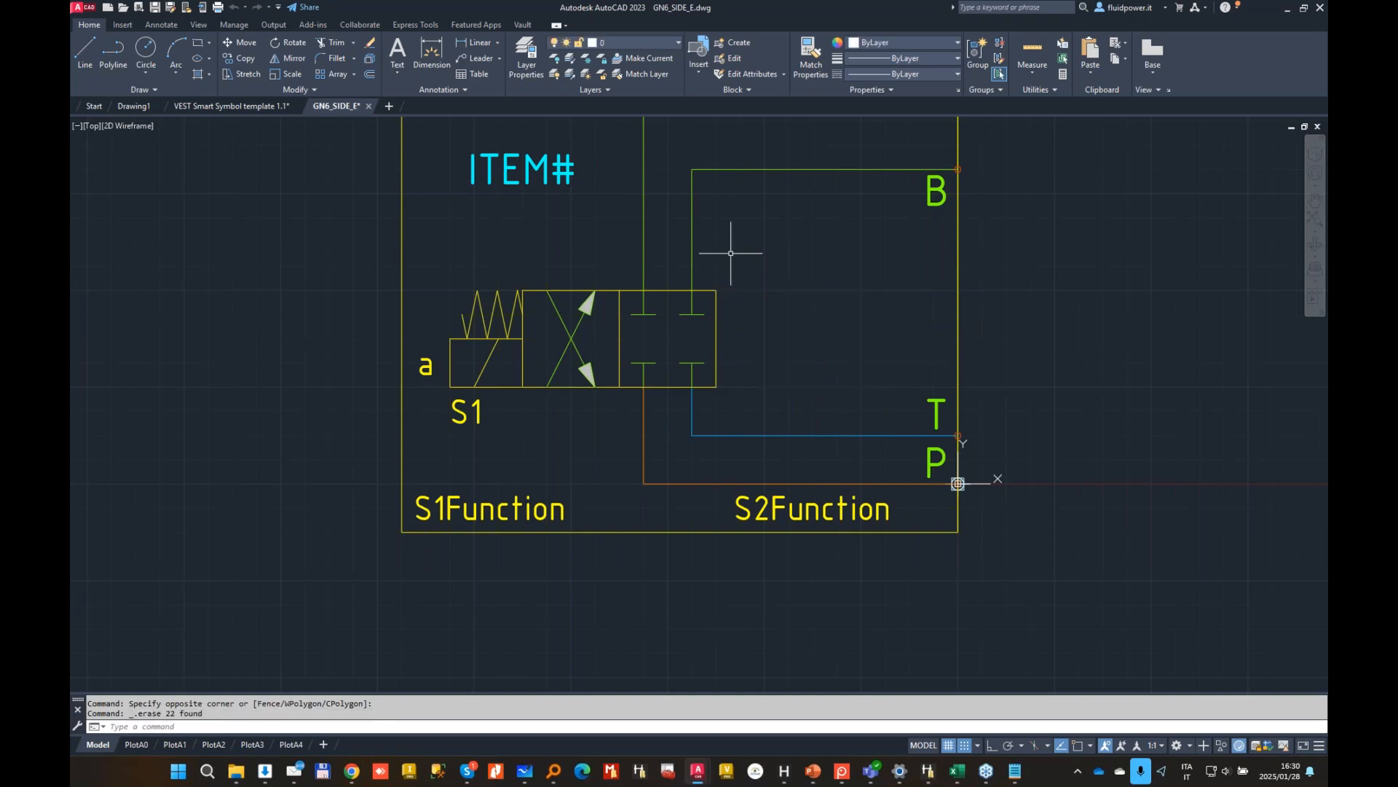
{"action": "scroll", "coordinate": [746, 292], "scroll_direction": "down", "scroll_amount": 3}
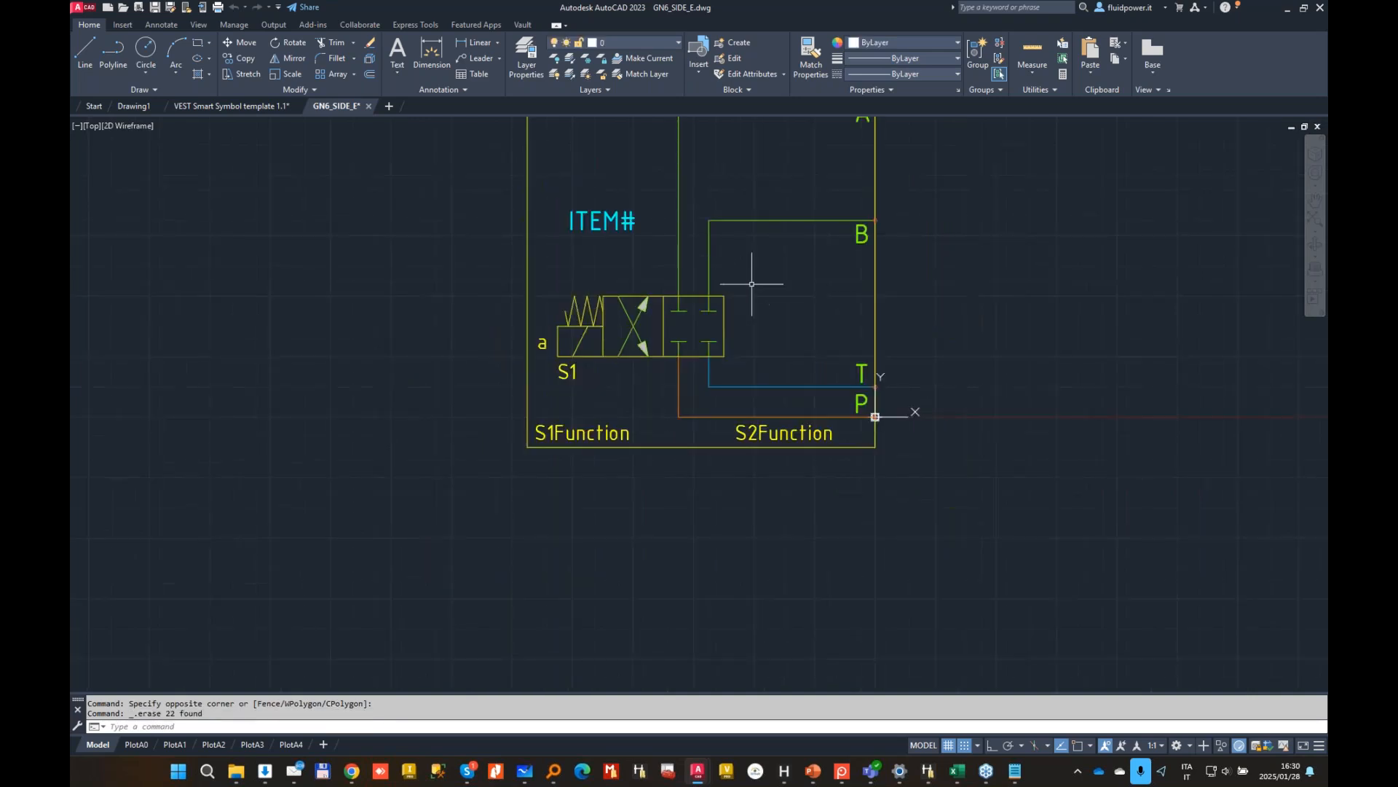
{"action": "left_click", "coordinate": [171, 8]}
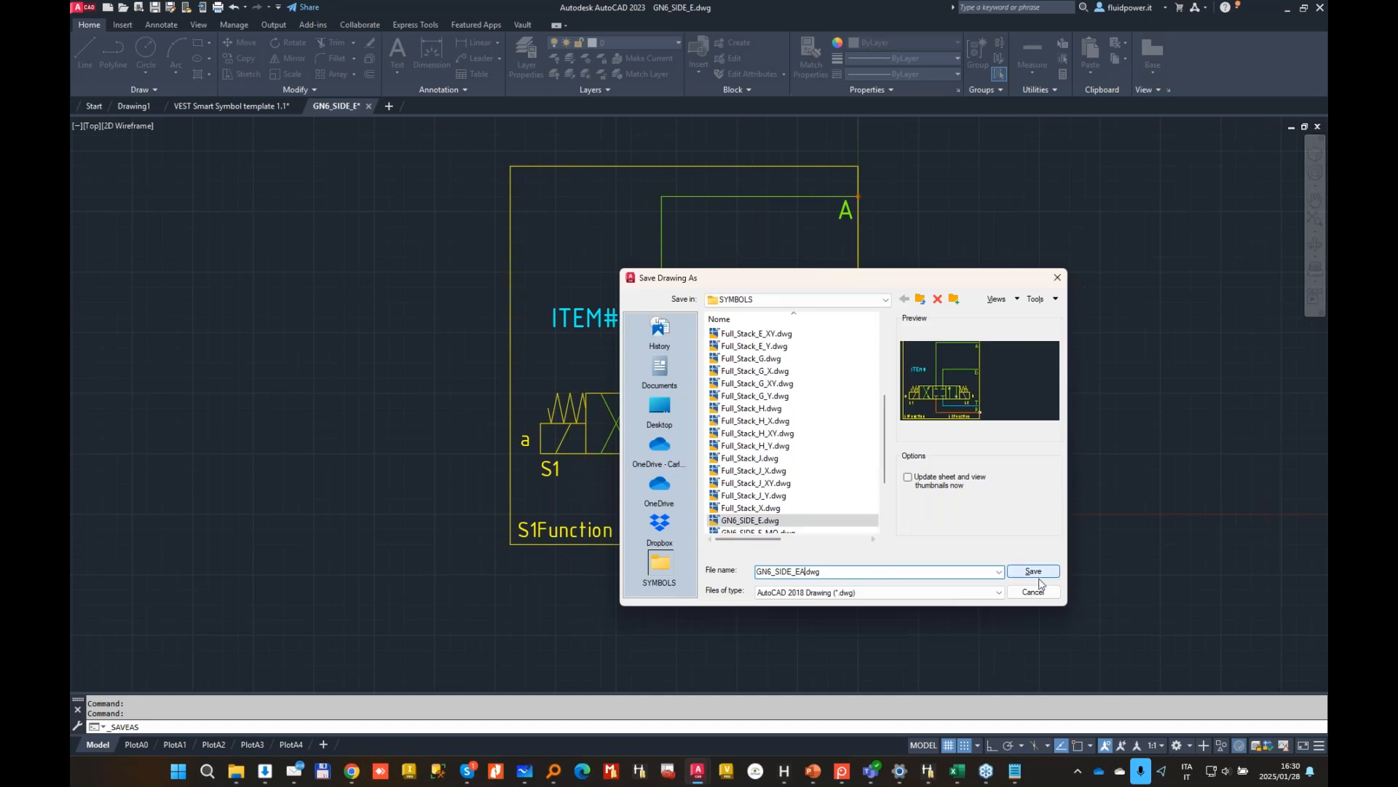
{"action": "left_click", "coordinate": [1034, 572]}
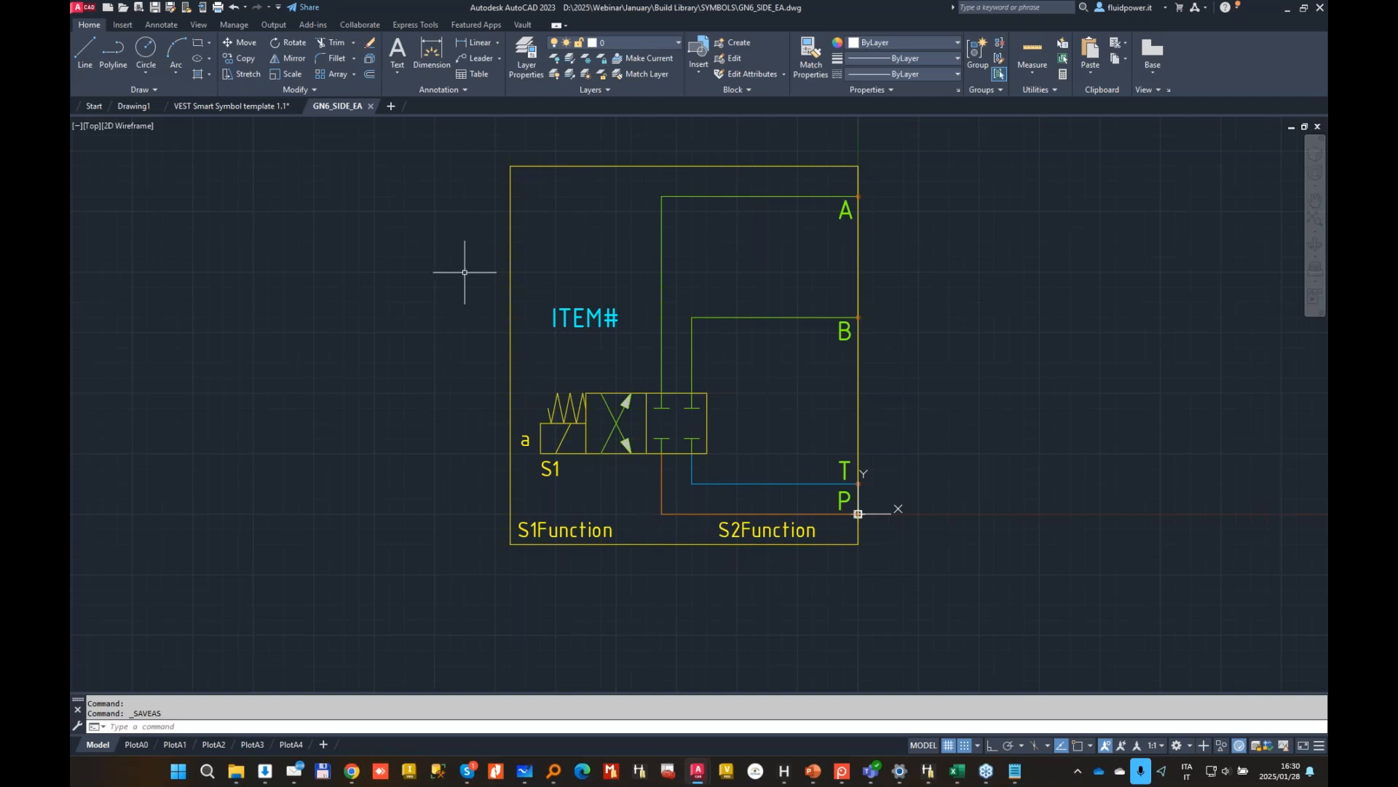
Step: Open GN6_SIDE_G.dwg from the SYMBOLS folder
{"action": "left_click", "coordinate": [123, 8]}
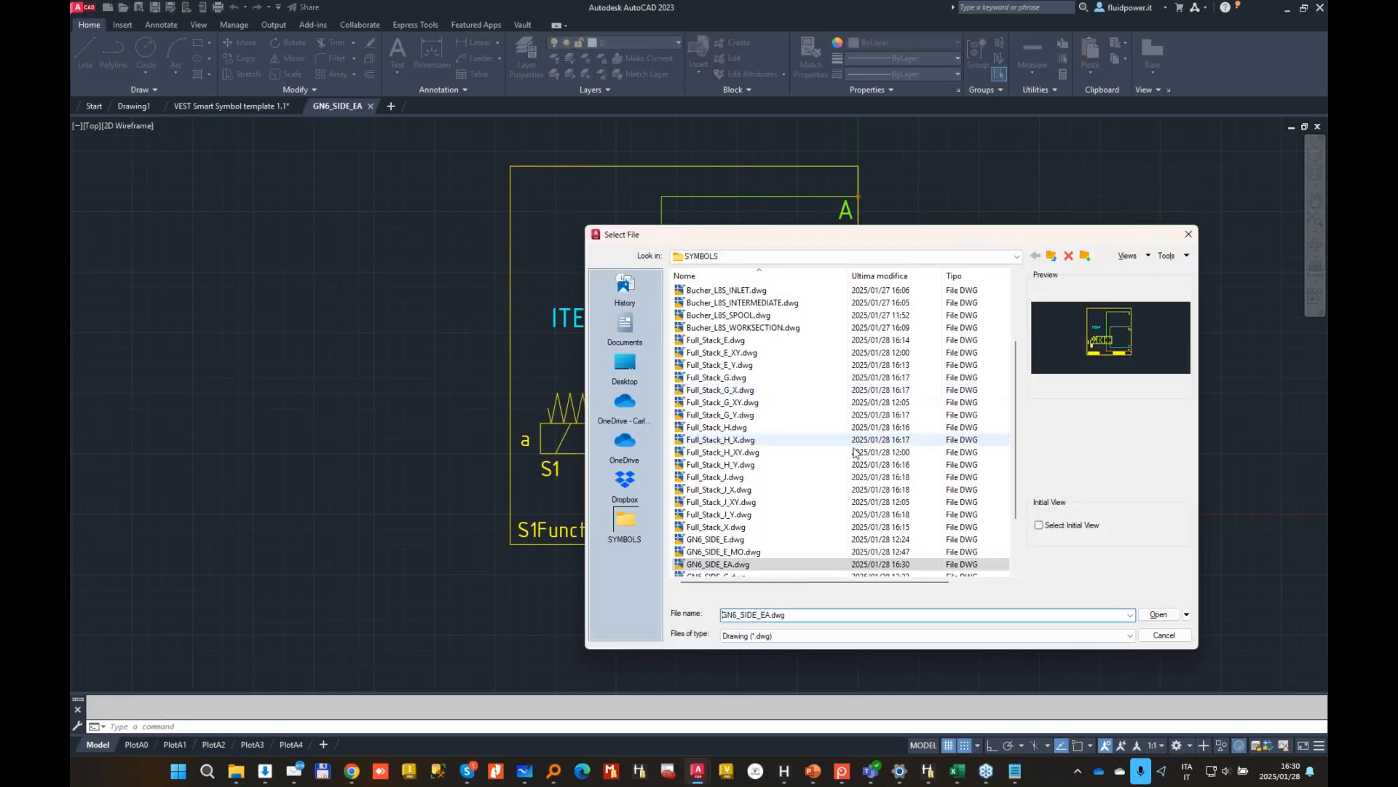
{"action": "double_click", "coordinate": [733, 541]}
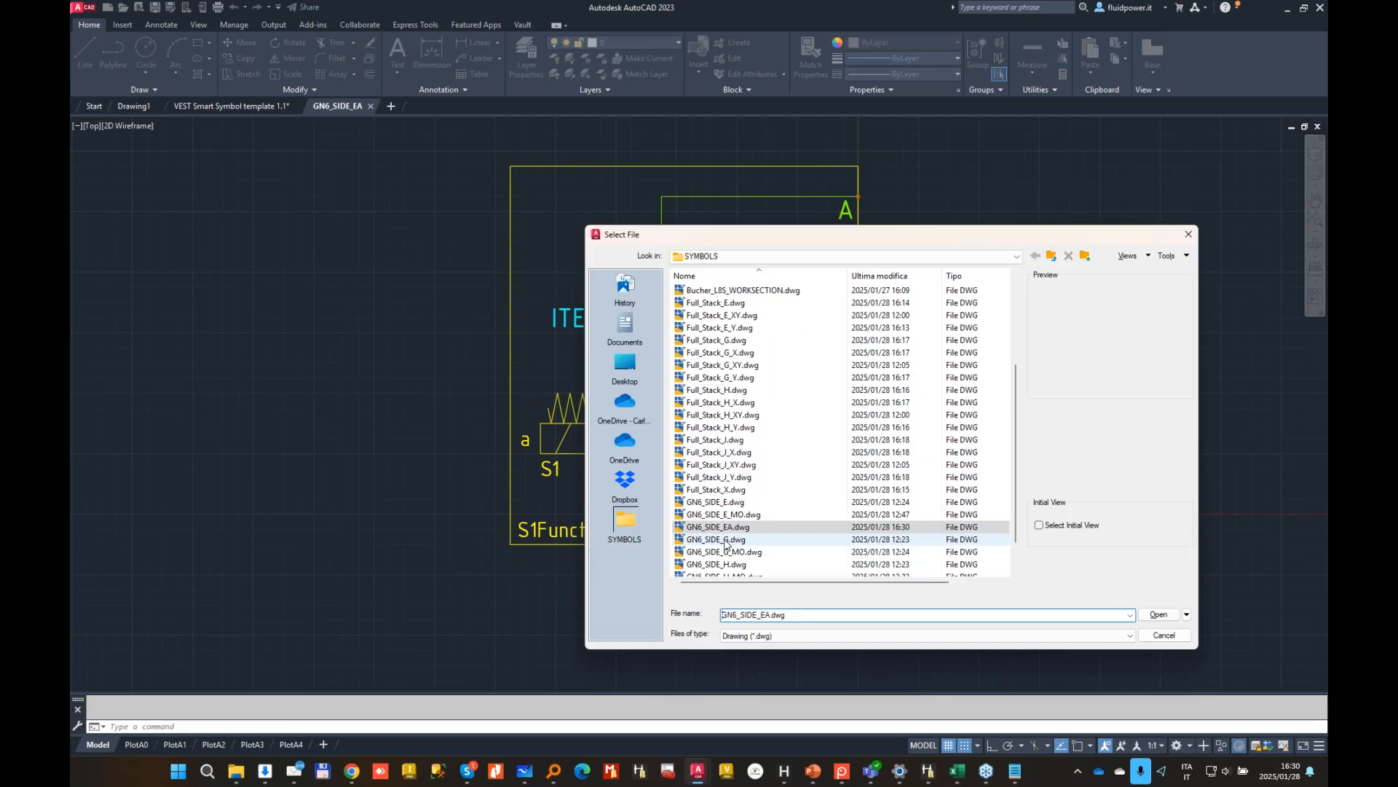
{"action": "scroll", "coordinate": [429, 487], "scroll_direction": "up", "scroll_amount": 2}
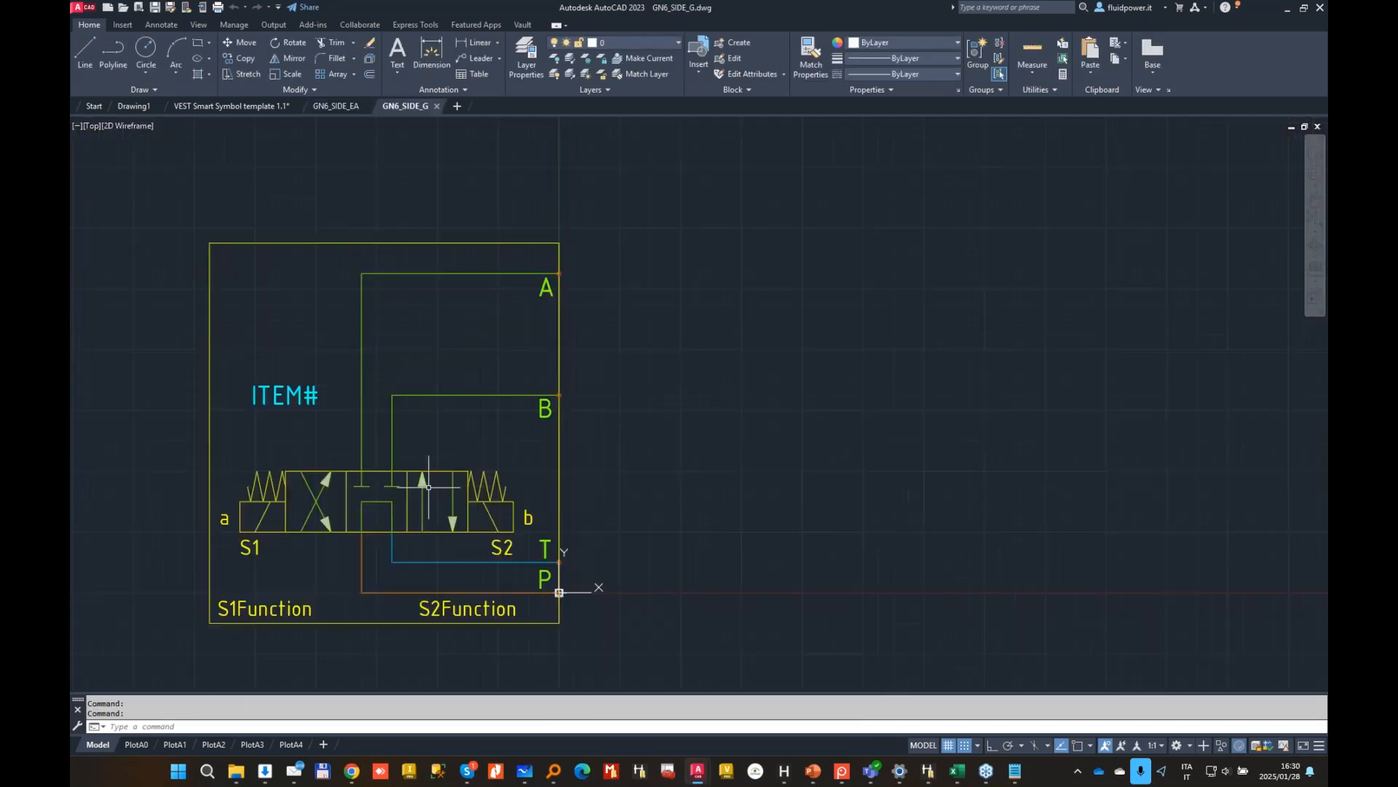
{"action": "middle_click_drag", "start_coordinate": [535, 501], "coordinate": [631, 440]}
{"action": "scroll", "coordinate": [628, 452], "scroll_direction": "up", "scroll_amount": 1}
Step: Erase the parallel-arrow position, its spring and solenoid b with the S2 label from the GN6_SIDE_G valve
{"action": "left_click", "coordinate": [621, 502]}
{"action": "left_click", "coordinate": [471, 361]}
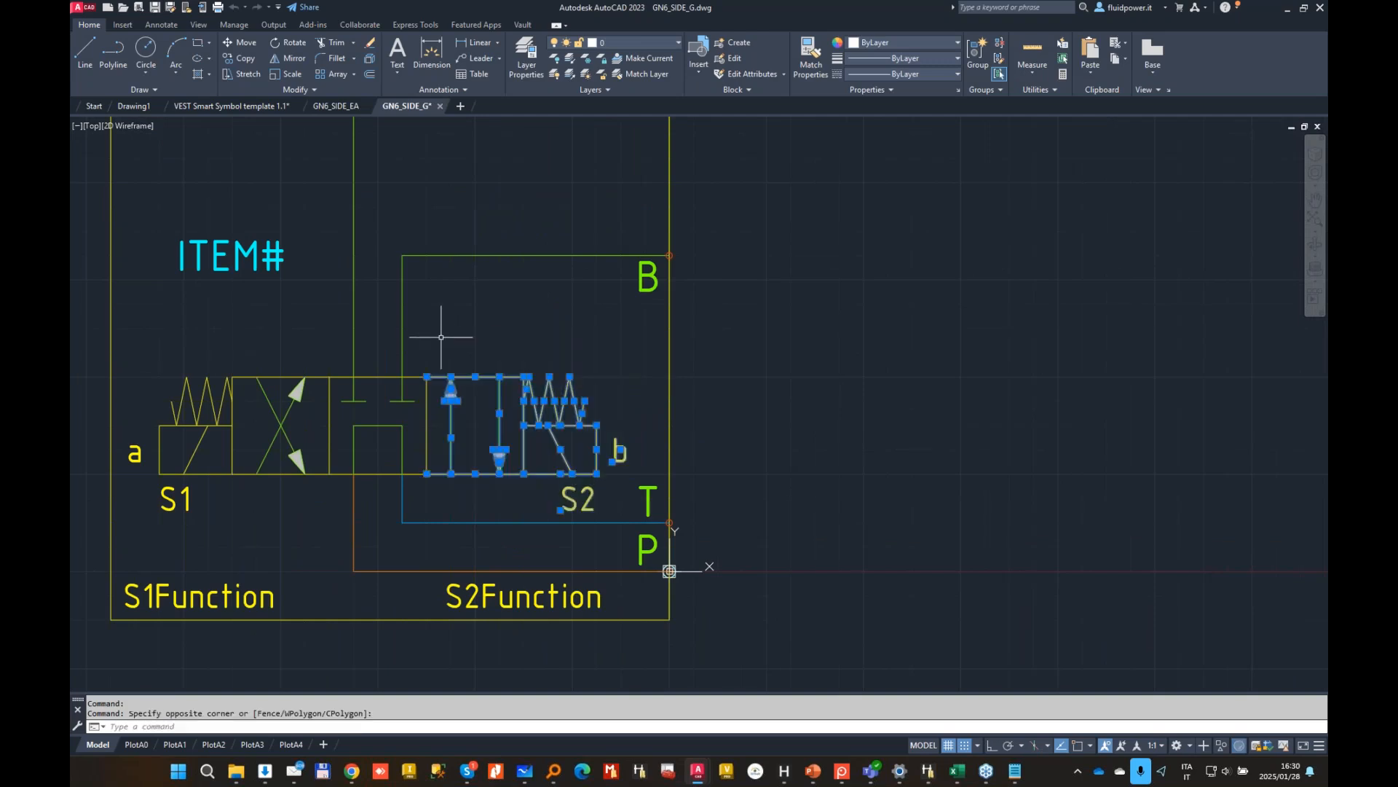
{"action": "key", "text": "Delete"}
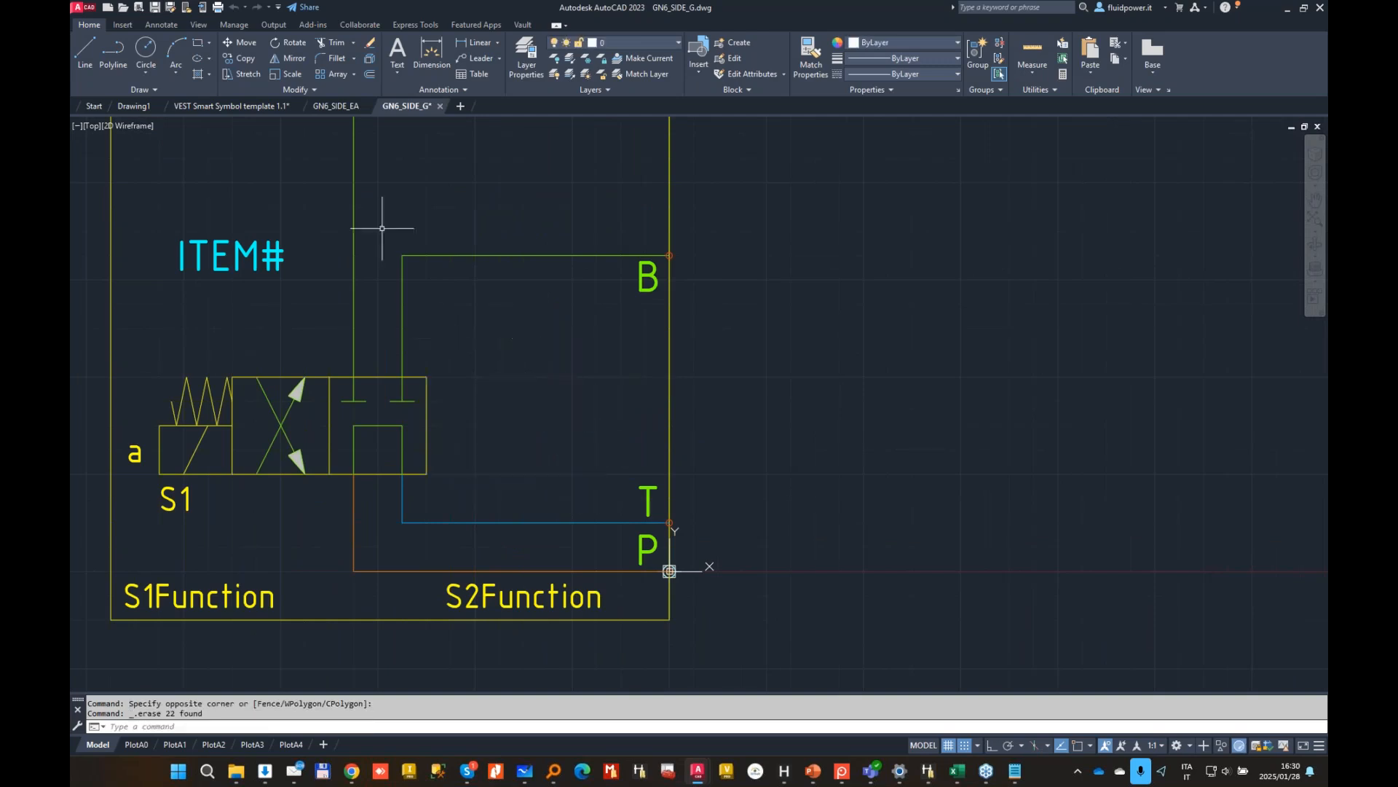
Step: Save the edited valve drawing as GN6_SIDE_GA.dwg in SYMBOLS, and close both the GN6_SIDE_GA and GN6_SIDE_EA drawings
{"action": "left_click", "coordinate": [170, 8]}
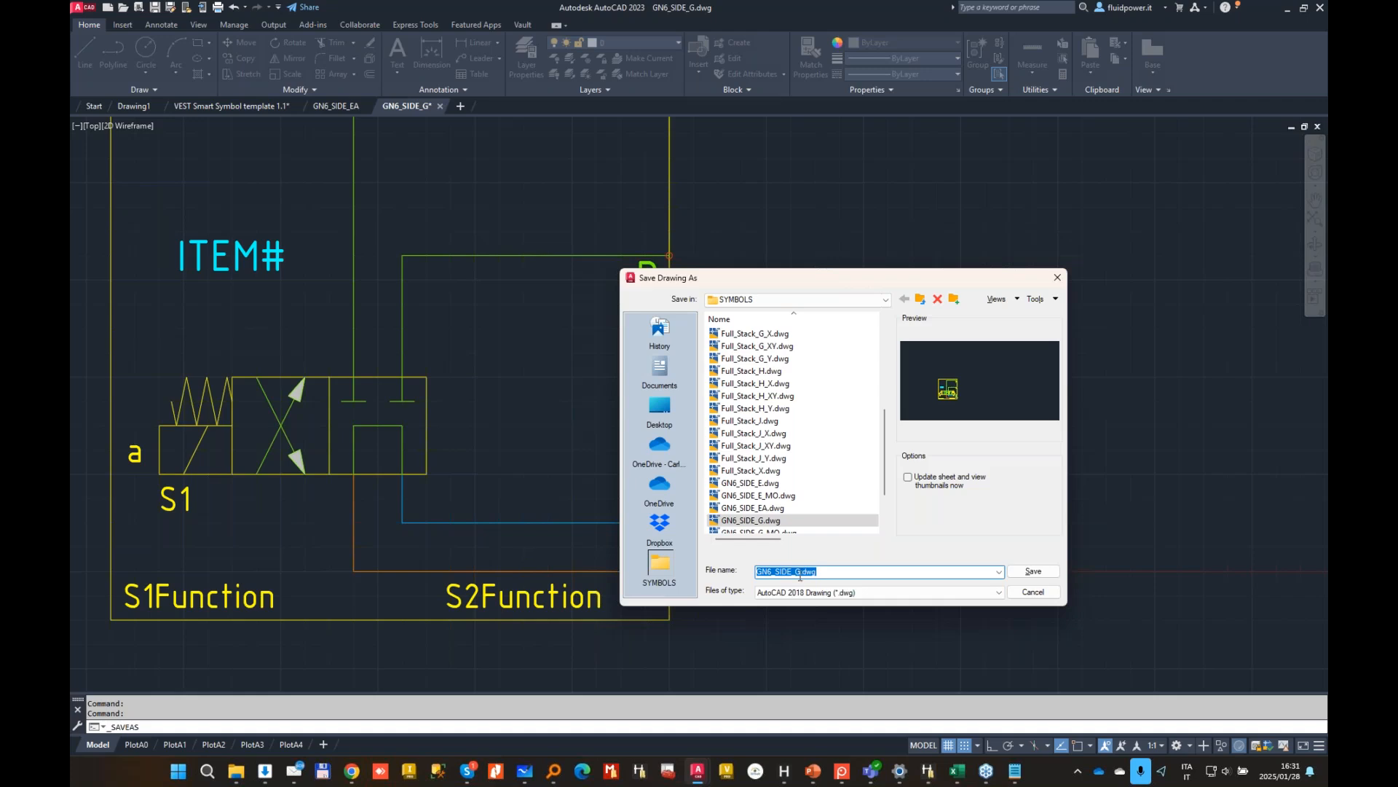
{"action": "left_click", "coordinate": [800, 573]}
{"action": "type", "text": "A"}
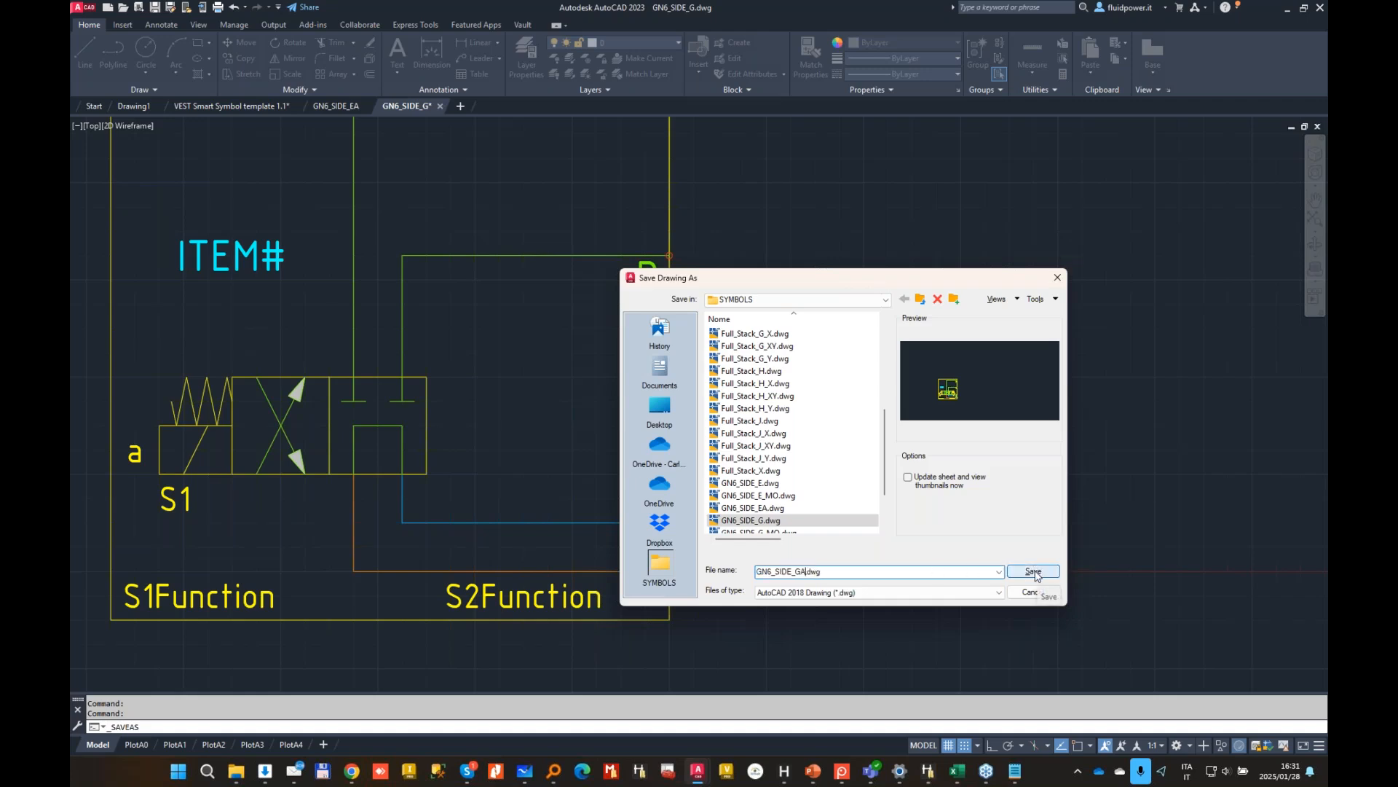
{"action": "left_click", "coordinate": [1034, 572]}
{"action": "left_click", "coordinate": [443, 103]}
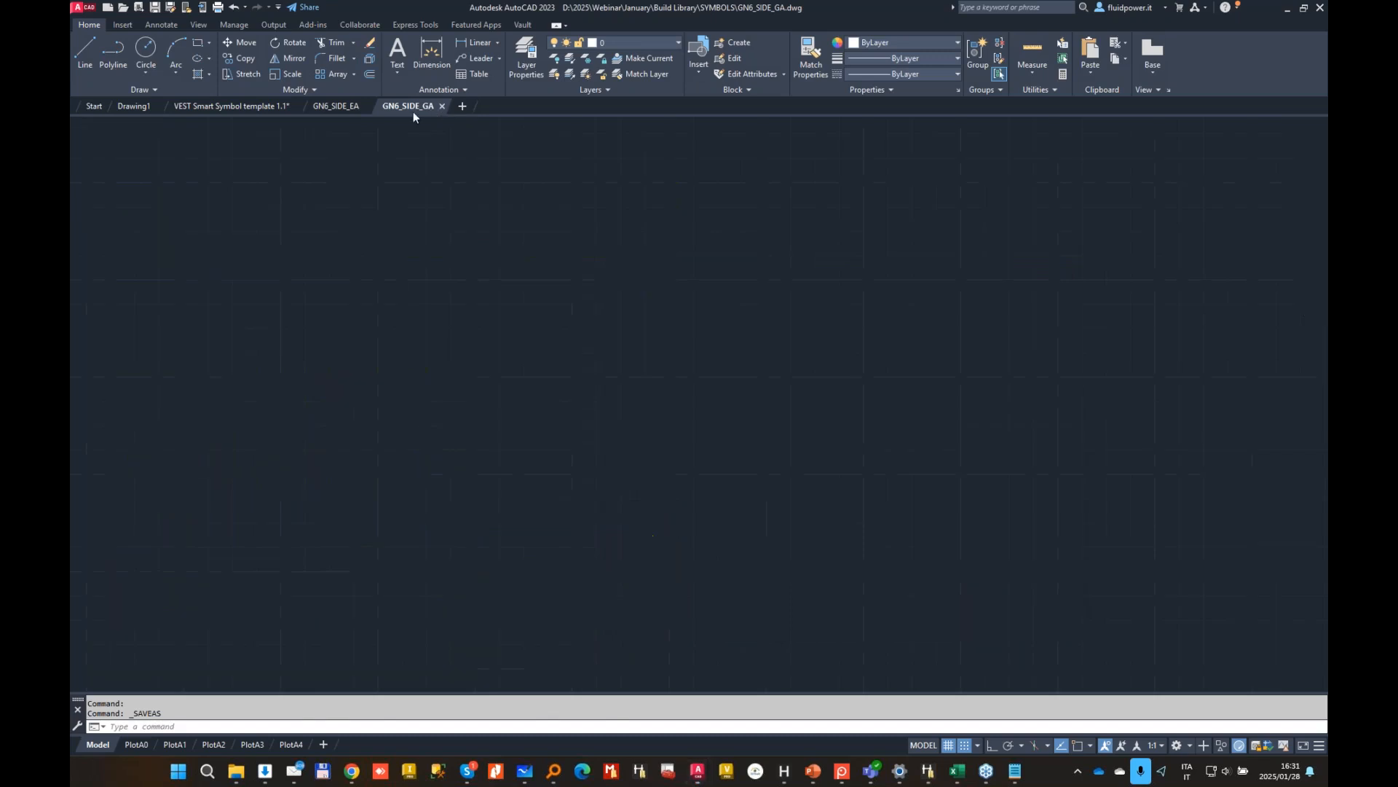
{"action": "left_click", "coordinate": [369, 107]}
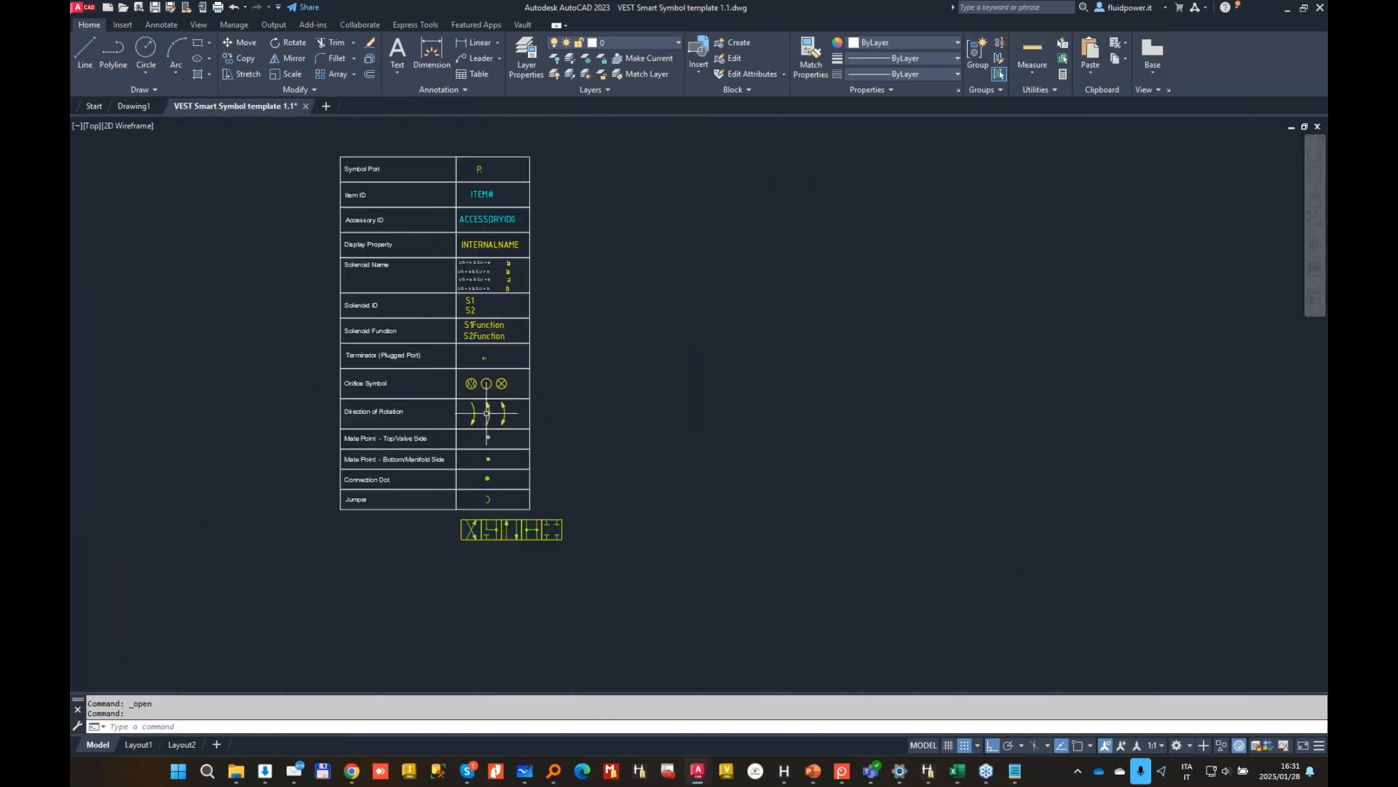
Step: Load the CreateImage.dll assembly from the Create Image Utility folder with the NETLOAD command
{"action": "middle_click_drag", "start_coordinate": [488, 413], "coordinate": [710, 386]}
{"action": "middle_click_drag", "start_coordinate": [529, 408], "coordinate": [484, 485]}
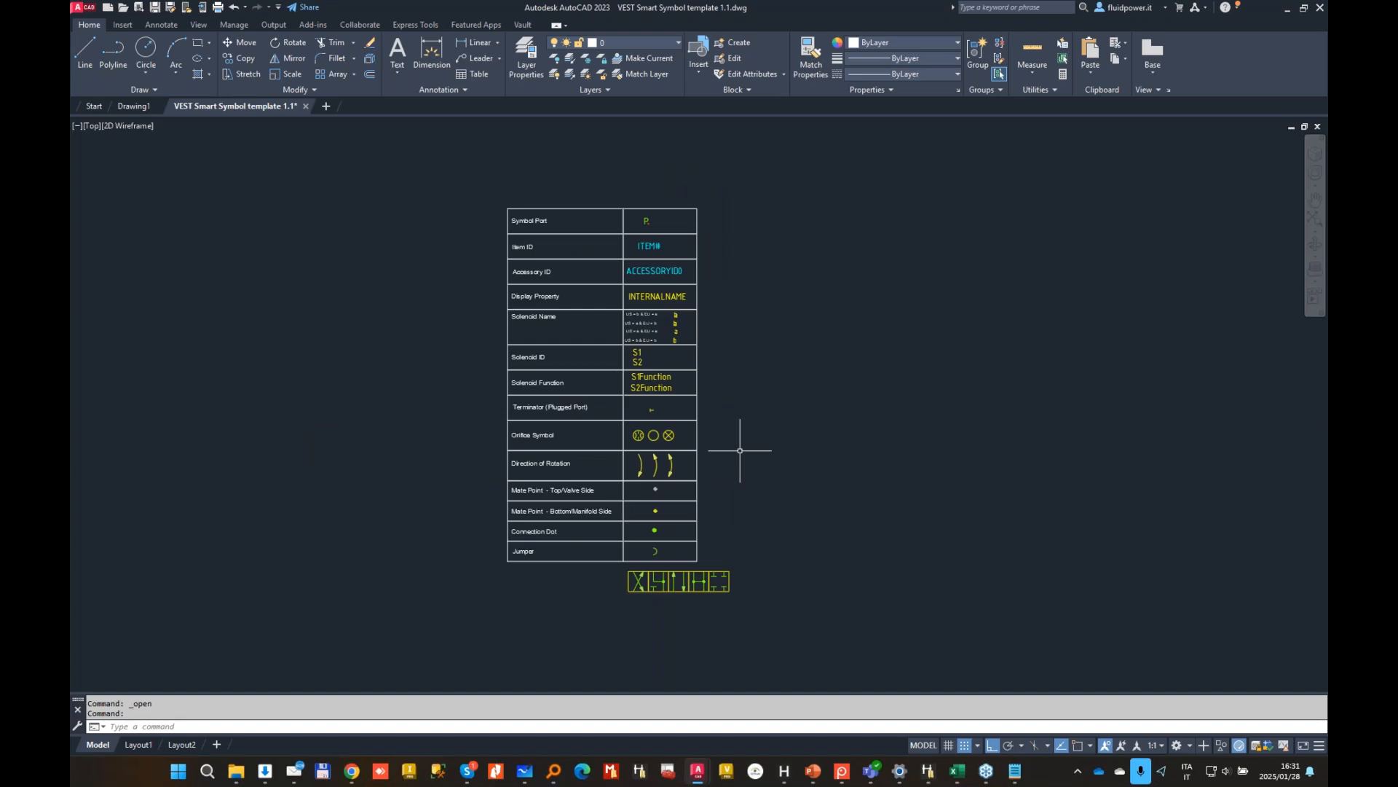
{"action": "type", "text": "NETLOAD"}
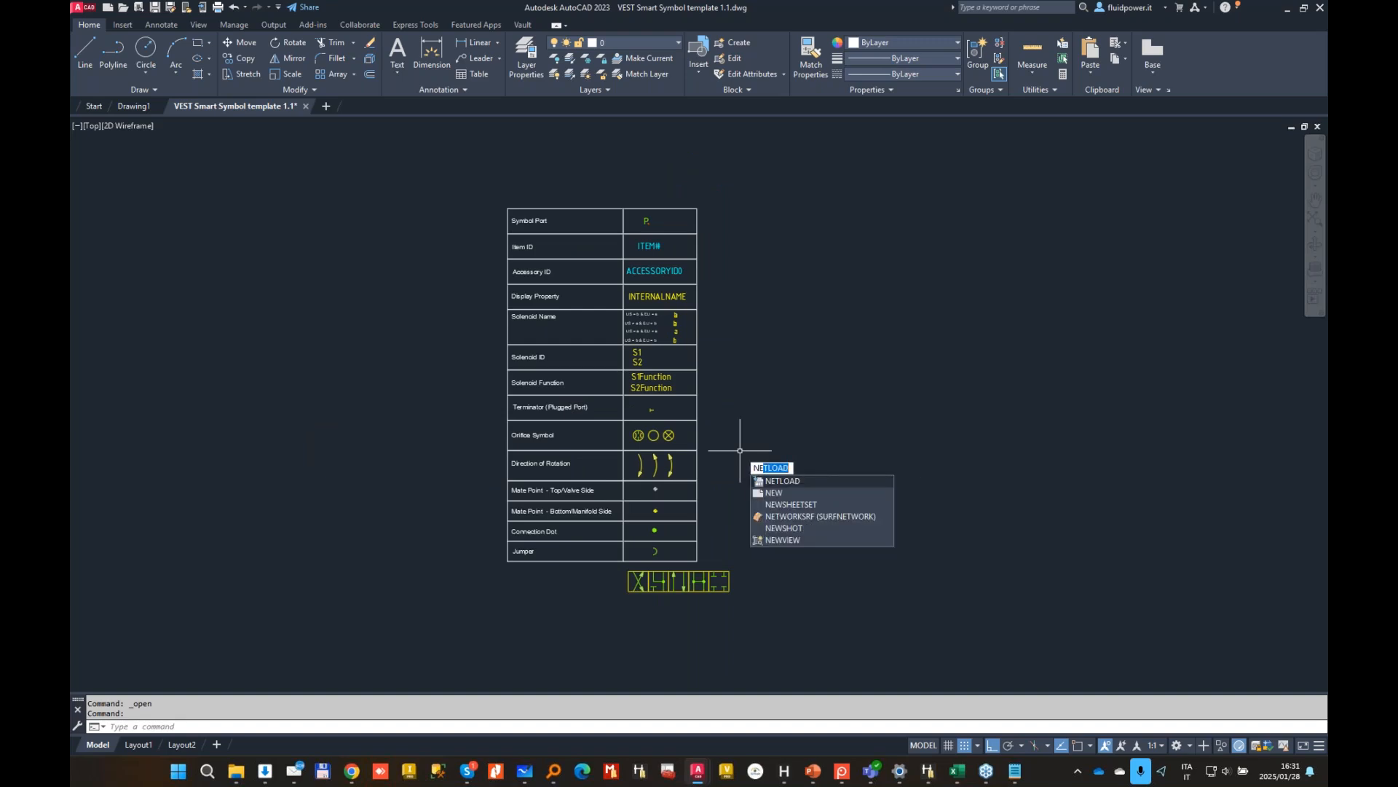
{"action": "key", "text": "Return"}
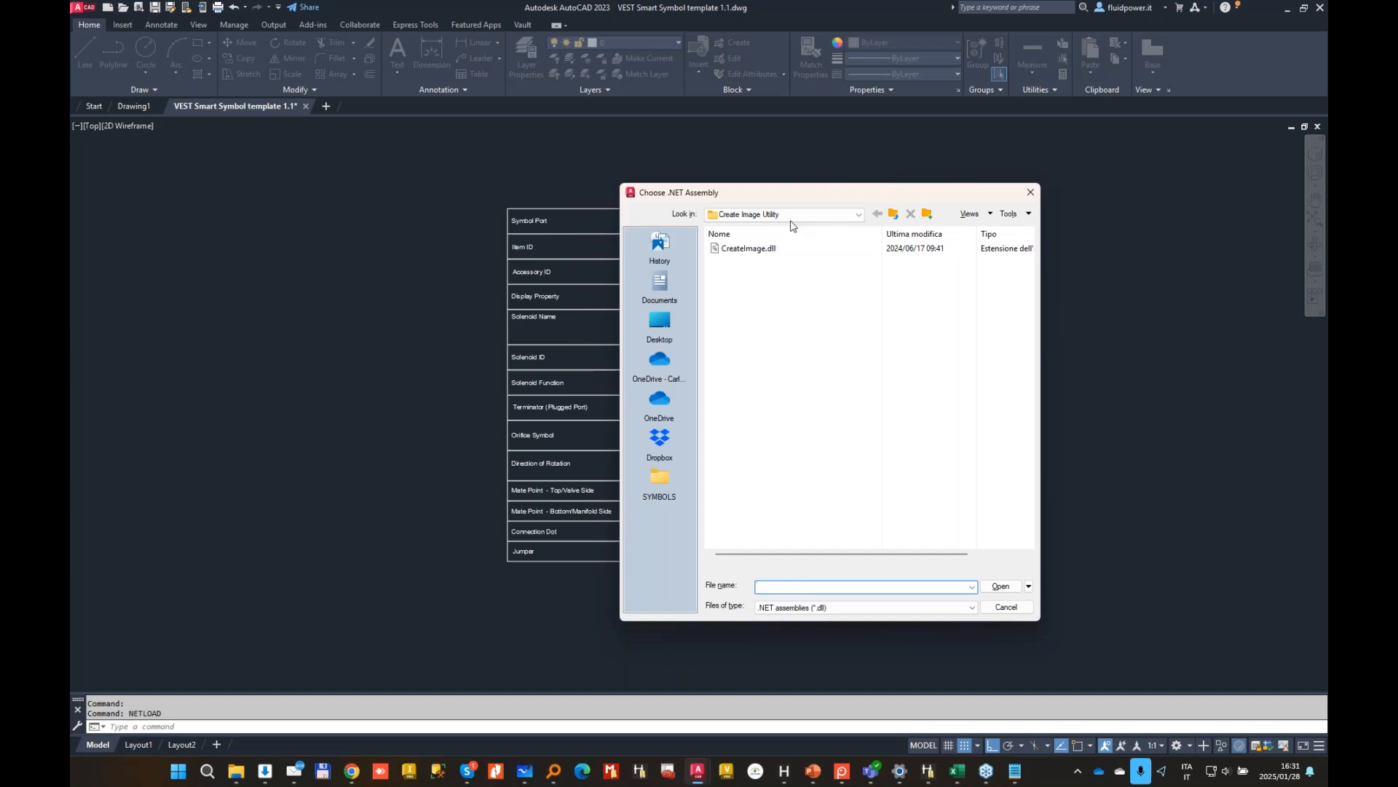
{"action": "double_click", "coordinate": [747, 248]}
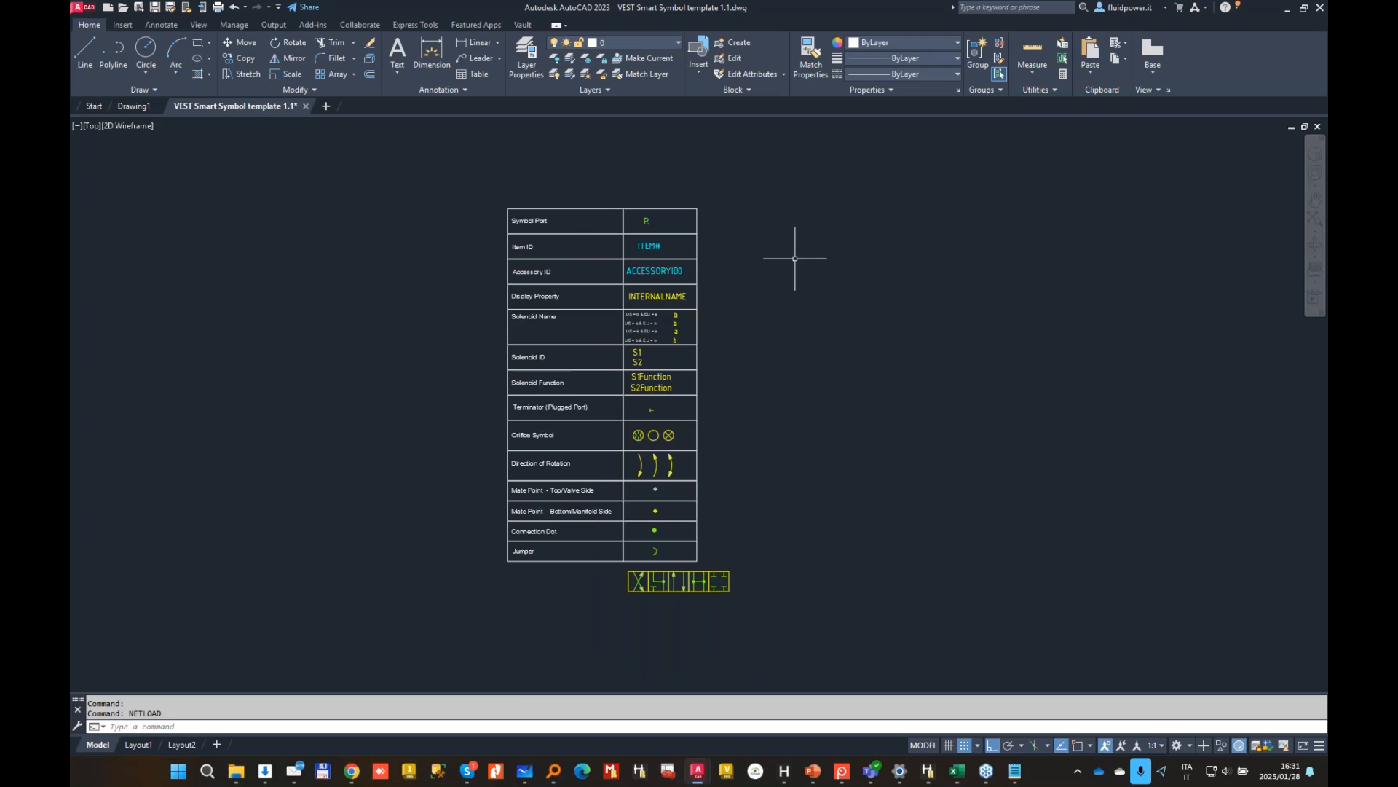
Step: Run the CREATEIMAGE command on the Build Library\SYMBOLS folder to generate the symbol images
{"action": "type", "text": "CREA"}
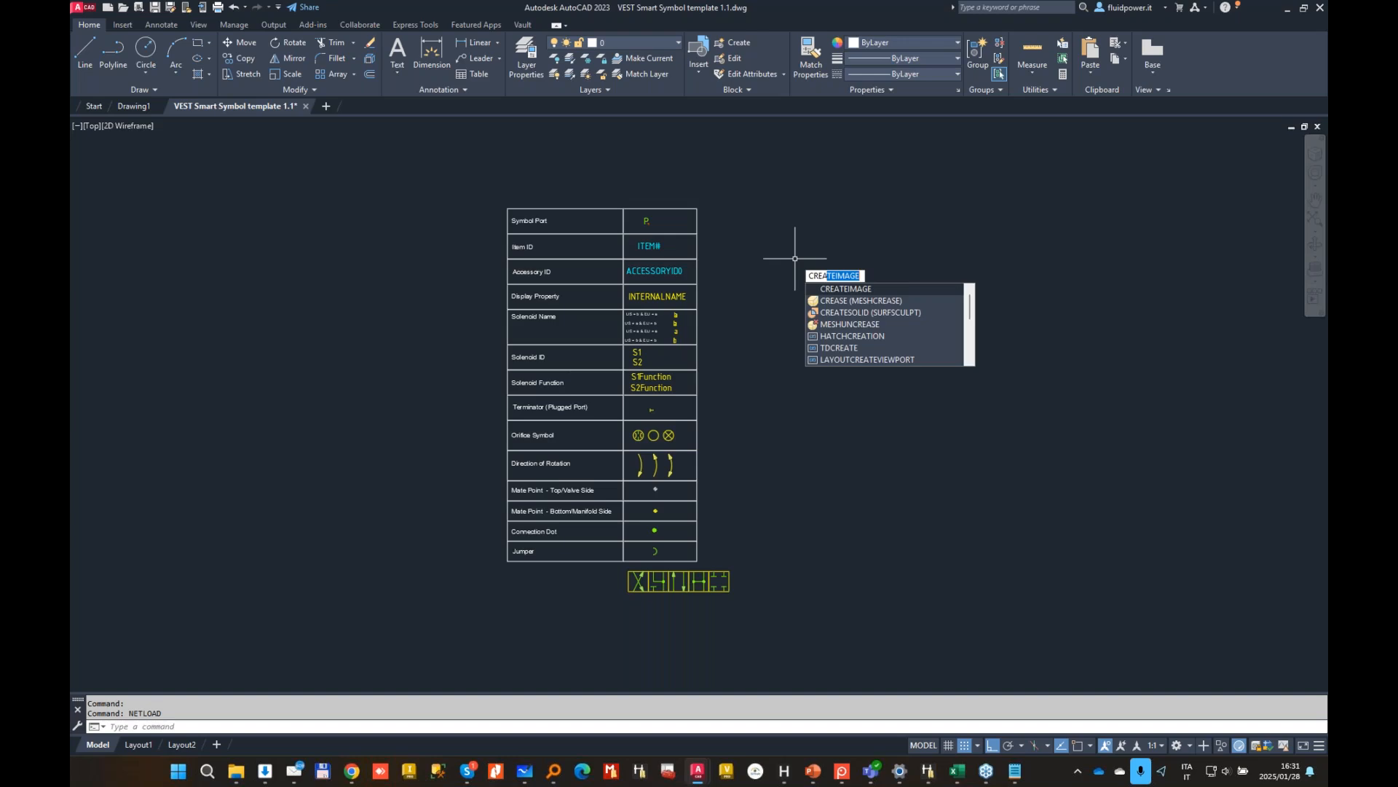
{"action": "key", "text": "Return"}
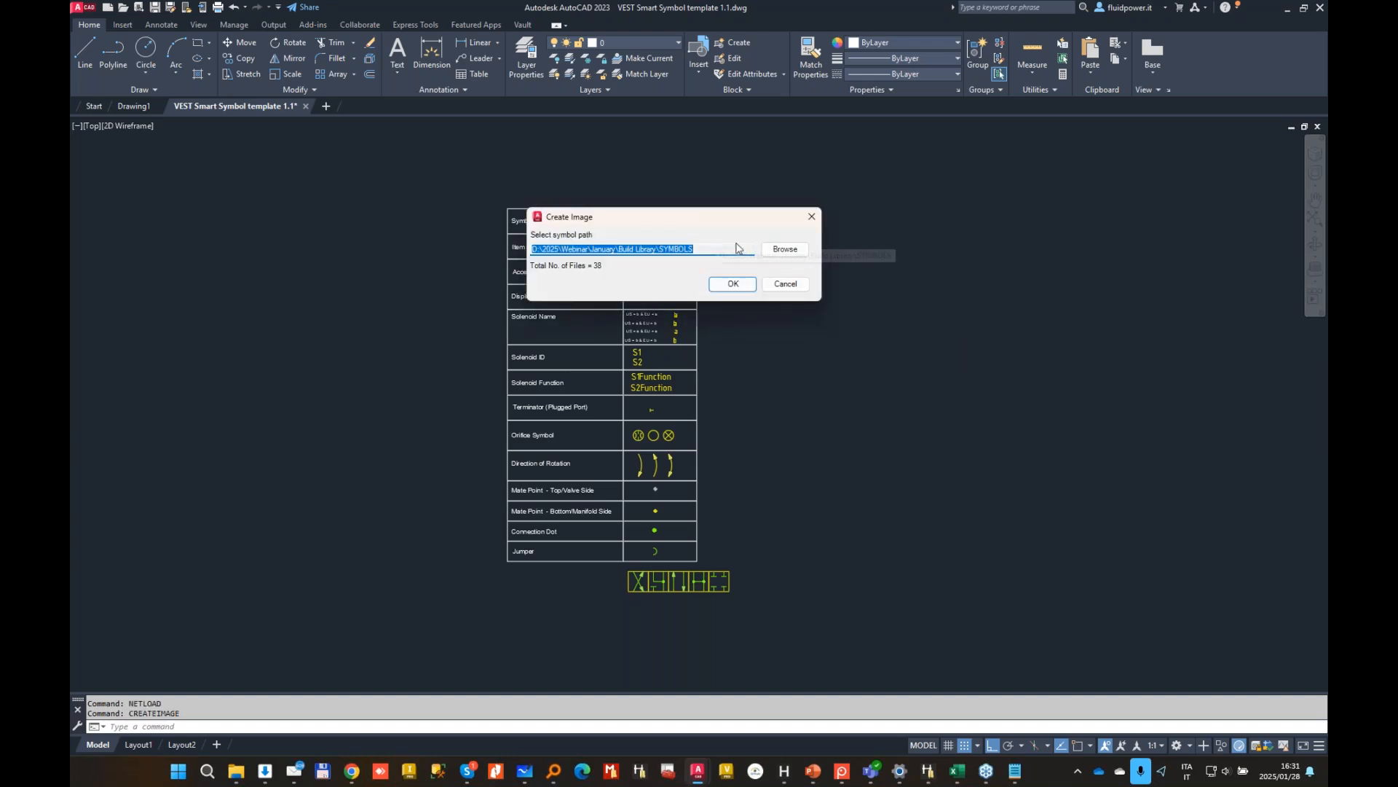
{"action": "left_click", "coordinate": [734, 286]}
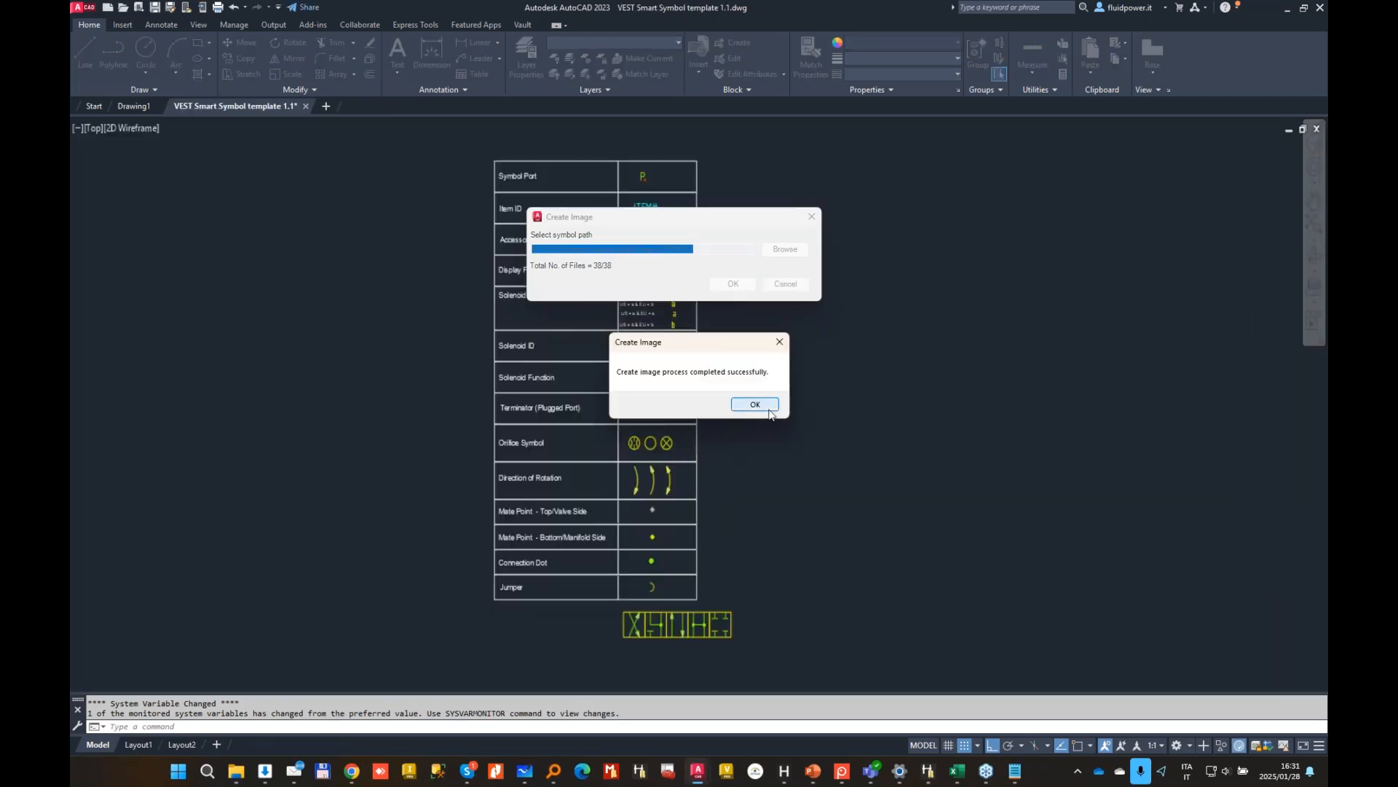
{"action": "left_click", "coordinate": [766, 404]}
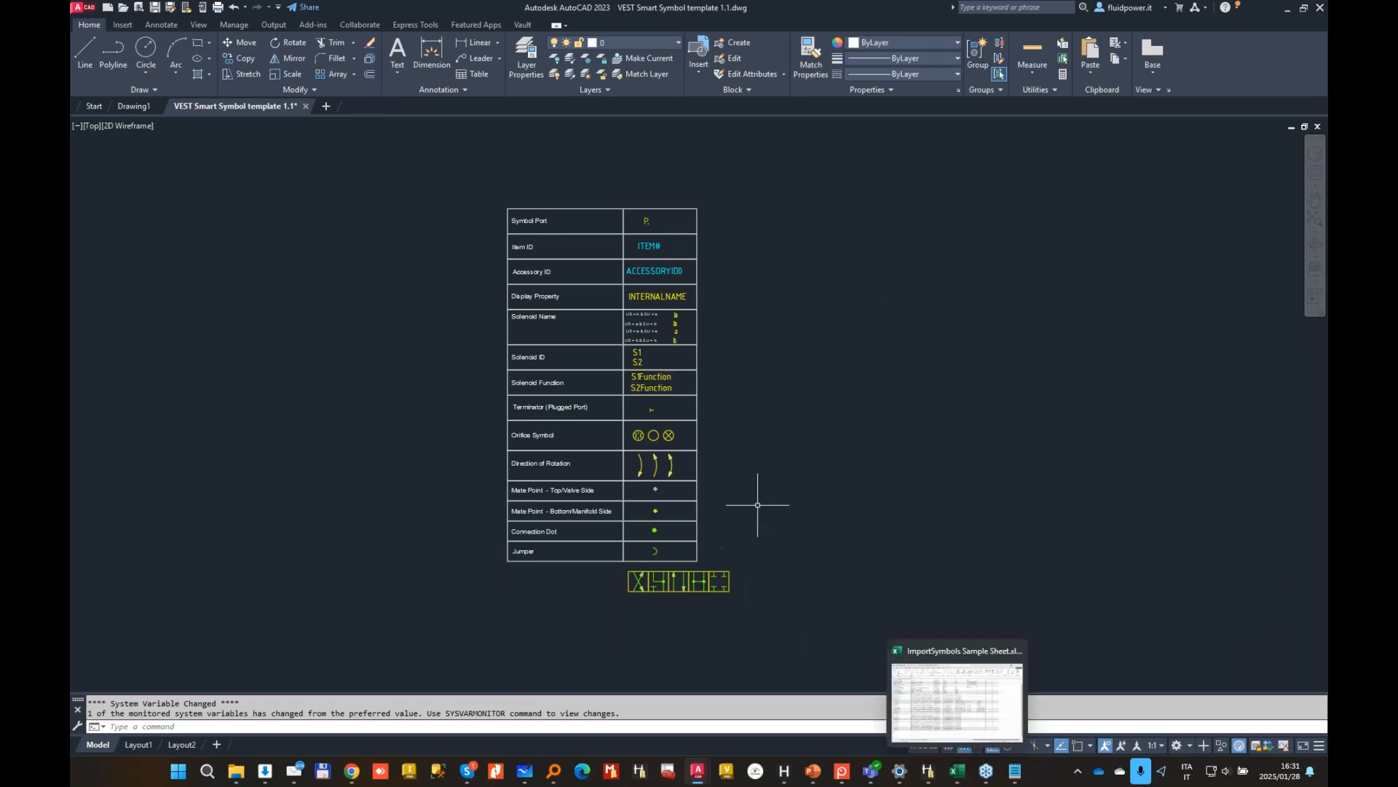
Step: Switch to the ImportSymbols Sample Sheet workbook in Excel and copy the GN6_SIDE_E and GN6_SIDE_G rows to rows 38 and 39
{"action": "mouse_move", "coordinate": [957, 771]}
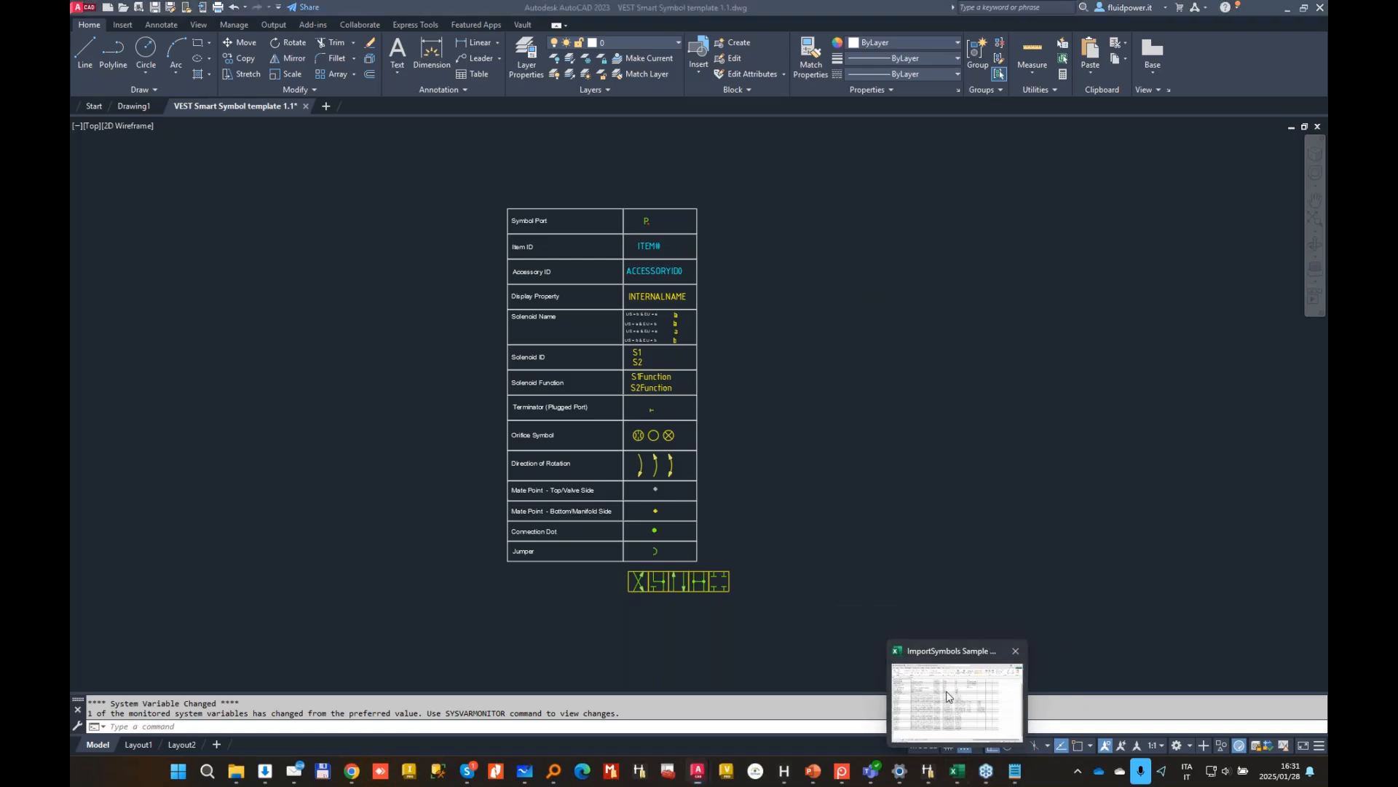
{"action": "left_click", "coordinate": [950, 717]}
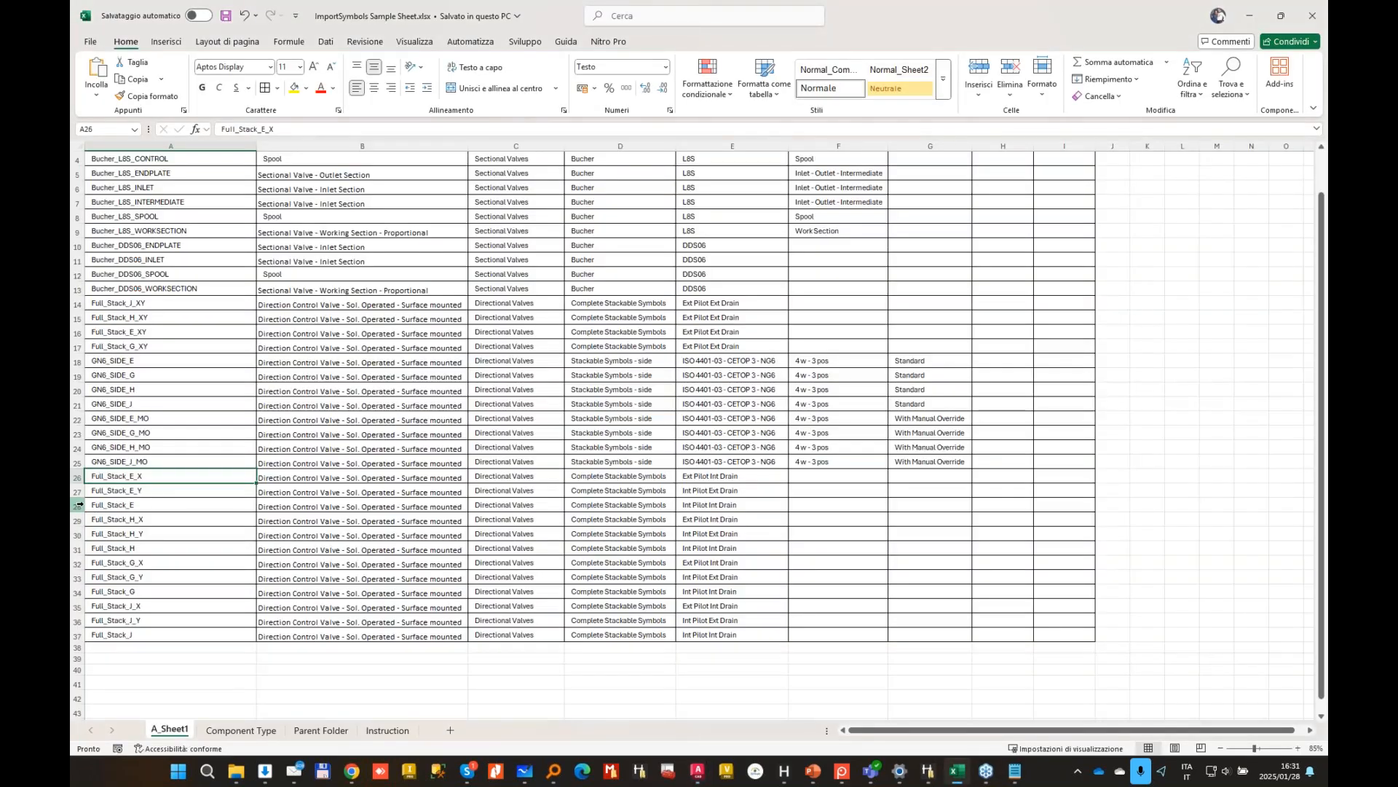
{"action": "left_click", "coordinate": [78, 503]}
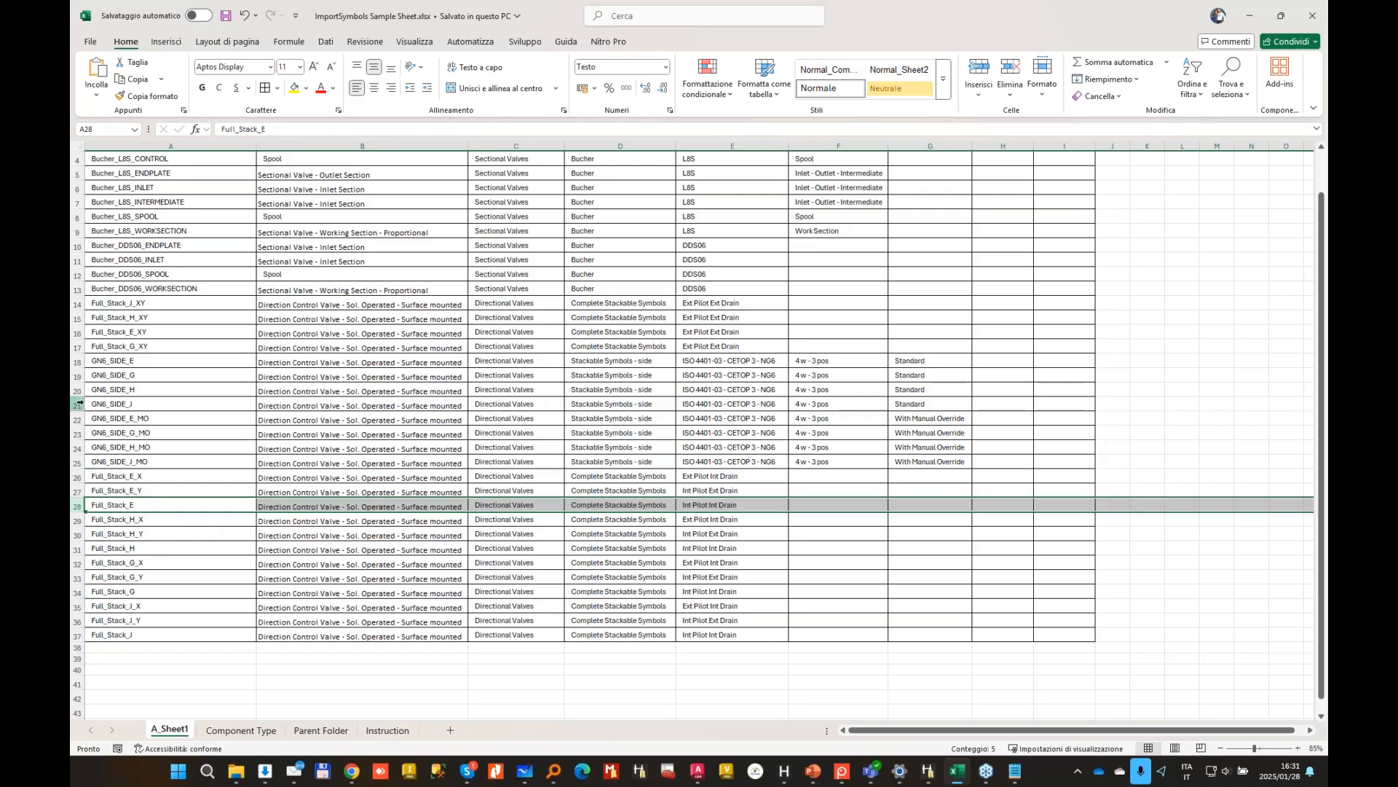
{"action": "left_click", "coordinate": [78, 363]}
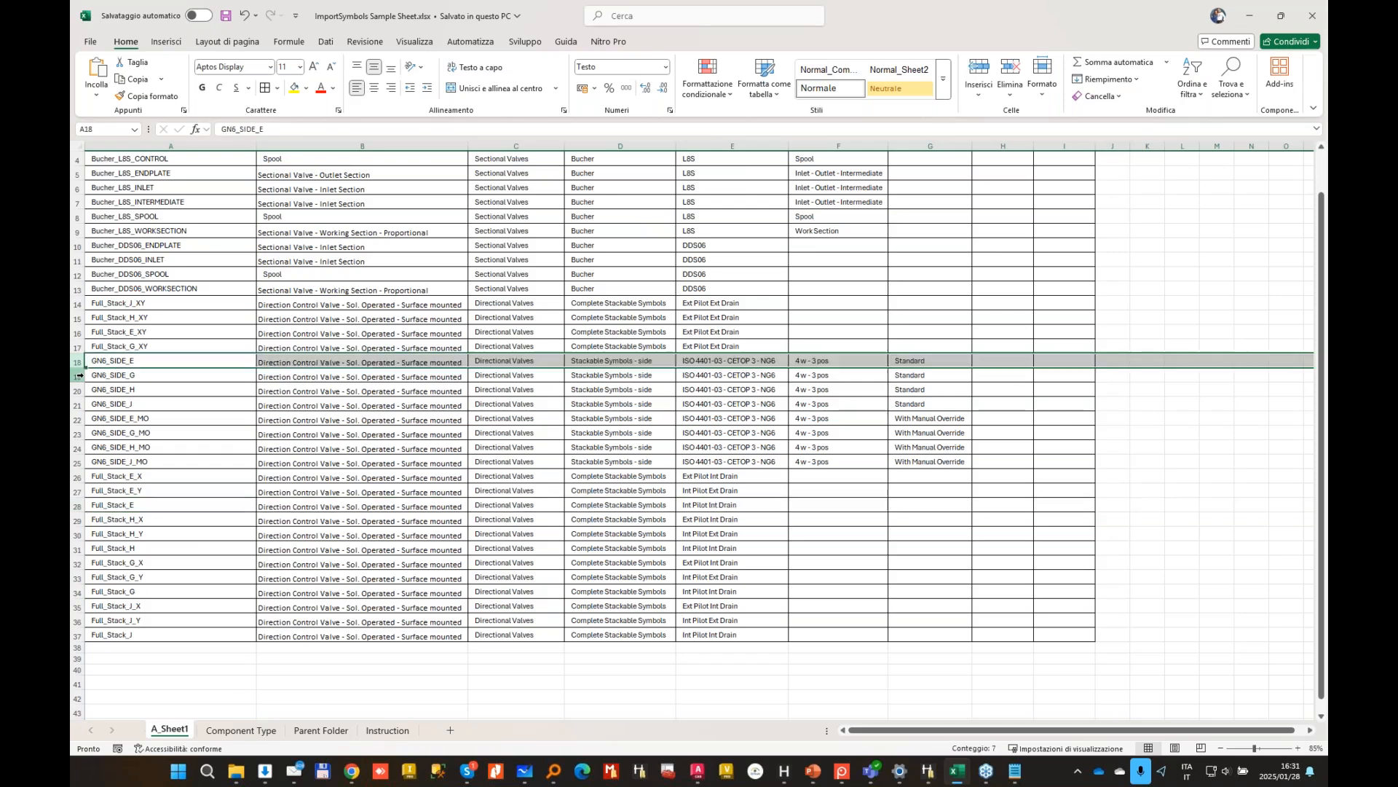
{"action": "left_click", "coordinate": [79, 376], "text": "ctrl"}
{"action": "key", "text": "ctrl+c"}
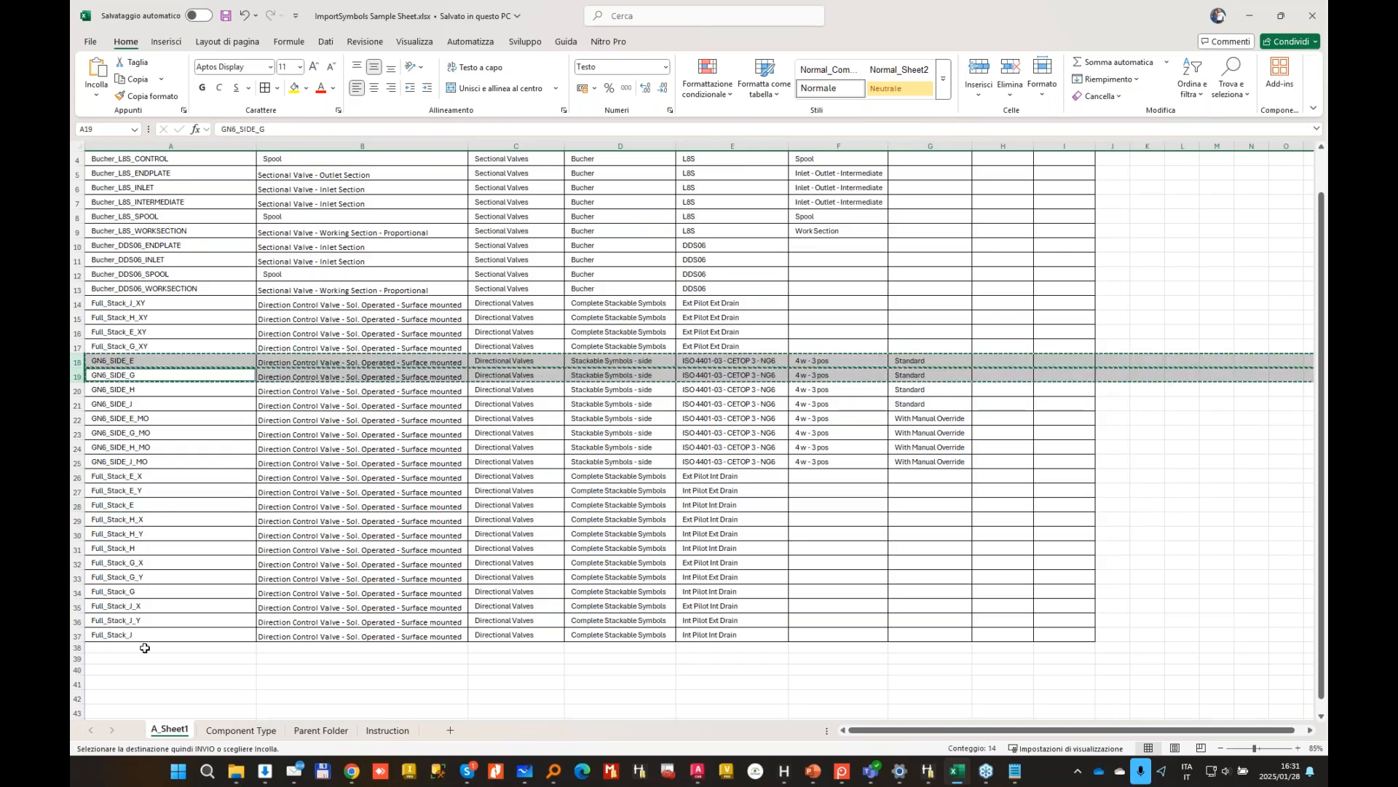
{"action": "left_click", "coordinate": [145, 647]}
{"action": "key", "text": "ctrl+v"}
Step: Rename the symbols in cells A38 and A39 as GN6_SIDE_EA and GN6_SIDE_GA
{"action": "double_click", "coordinate": [145, 648]}
{"action": "type", "text": "A"}
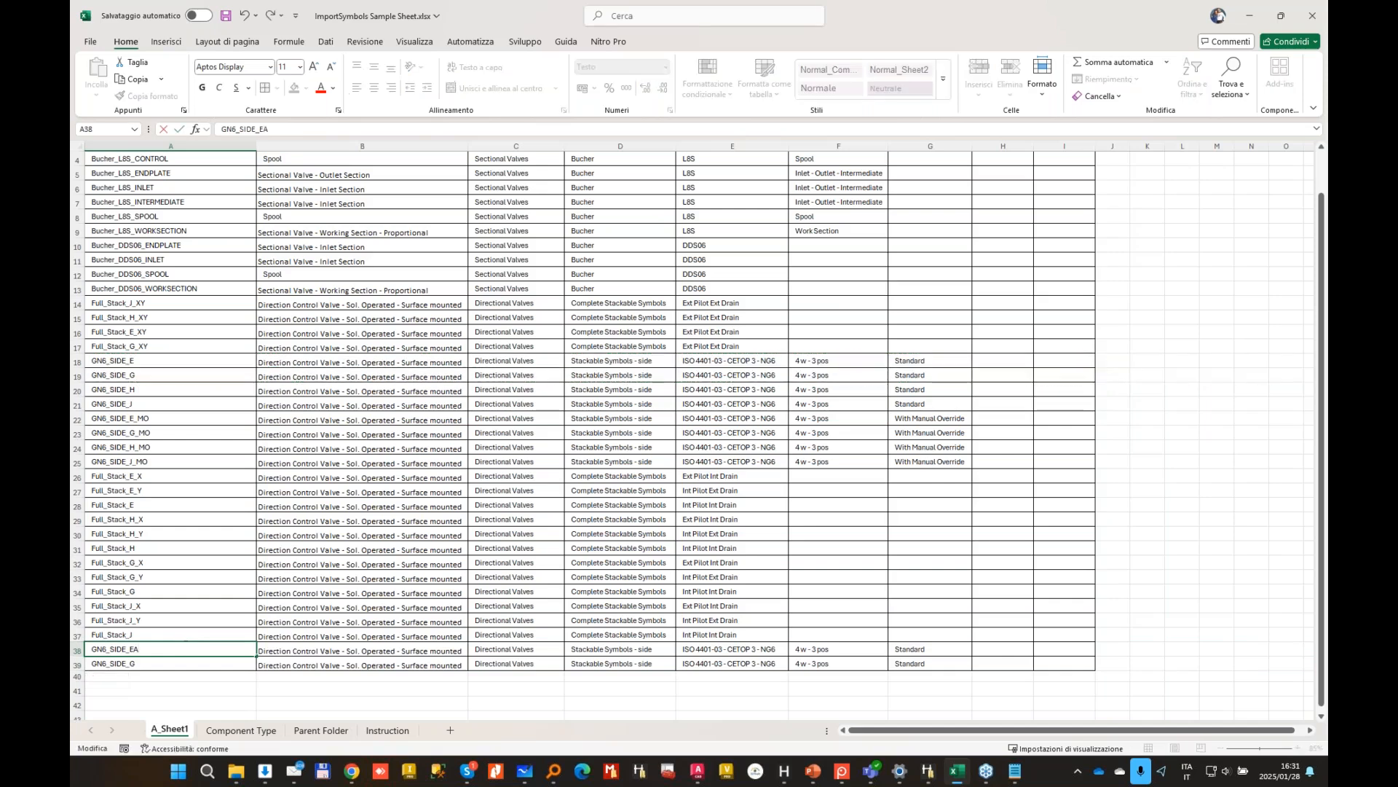
{"action": "left_click", "coordinate": [156, 661]}
{"action": "double_click", "coordinate": [156, 661]}
{"action": "type", "text": "A"}
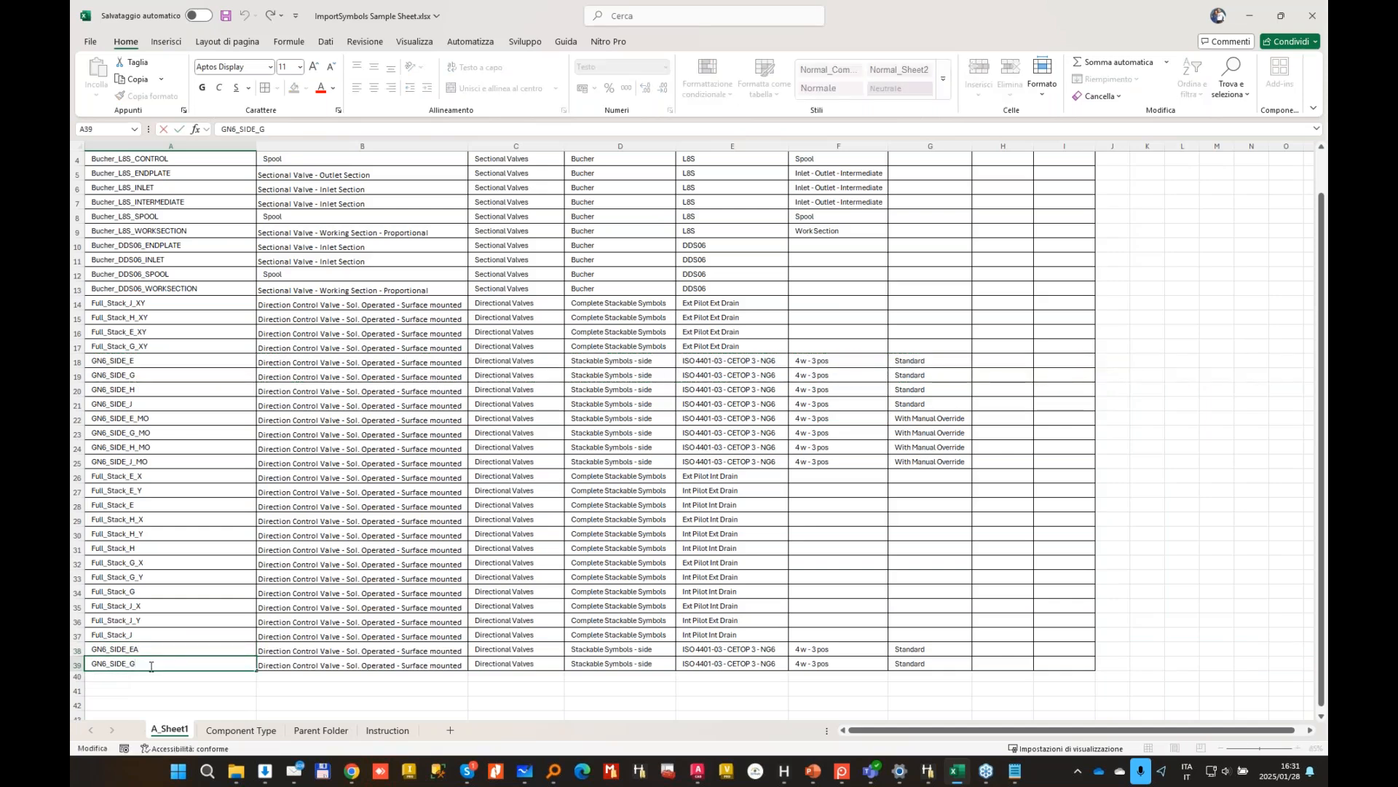
Step: Change the folder entry of both new rows to 4 w - 2 pos, and save the workbook
{"action": "double_click", "coordinate": [815, 648]}
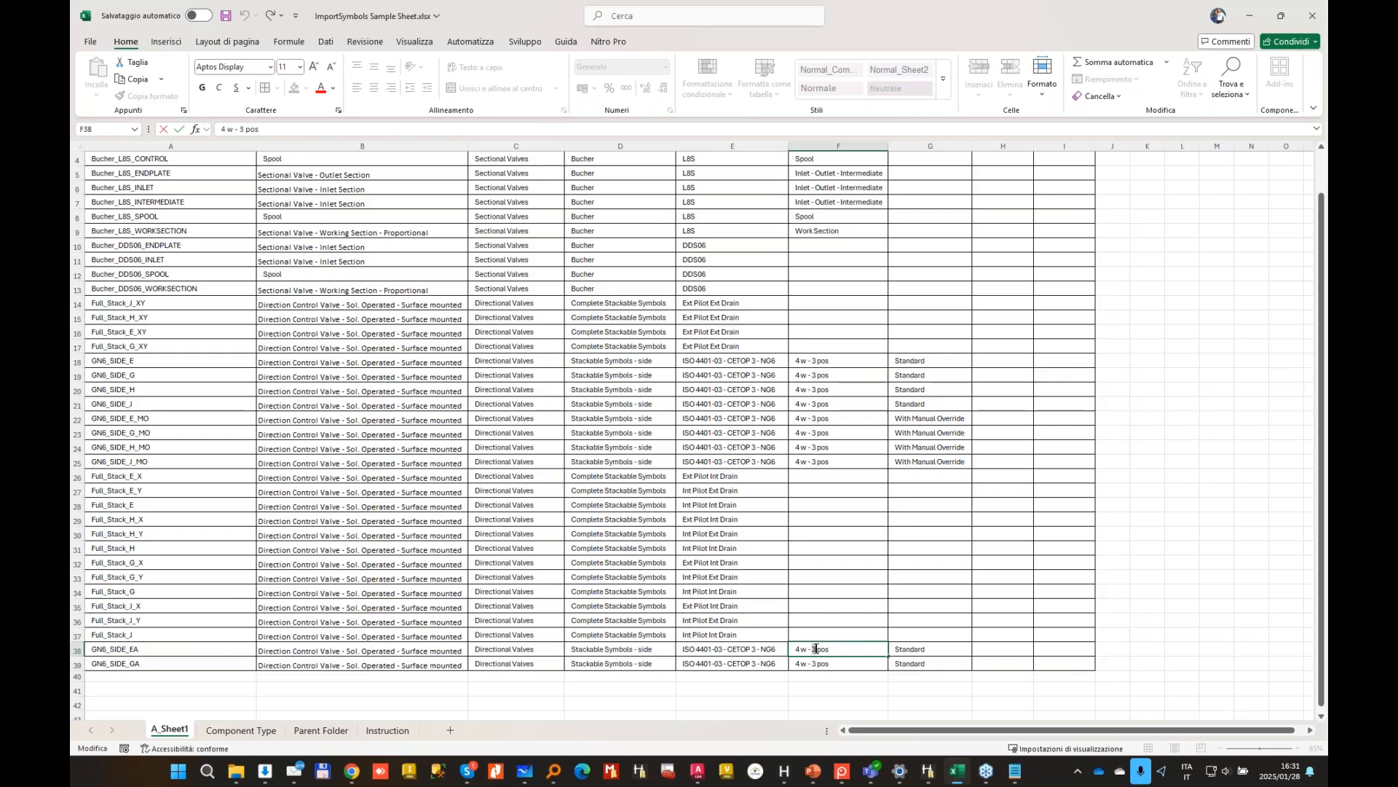
{"action": "double_click", "coordinate": [815, 647]}
{"action": "type", "text": "2"}
{"action": "key", "text": "Return"}
{"action": "double_click", "coordinate": [817, 665]}
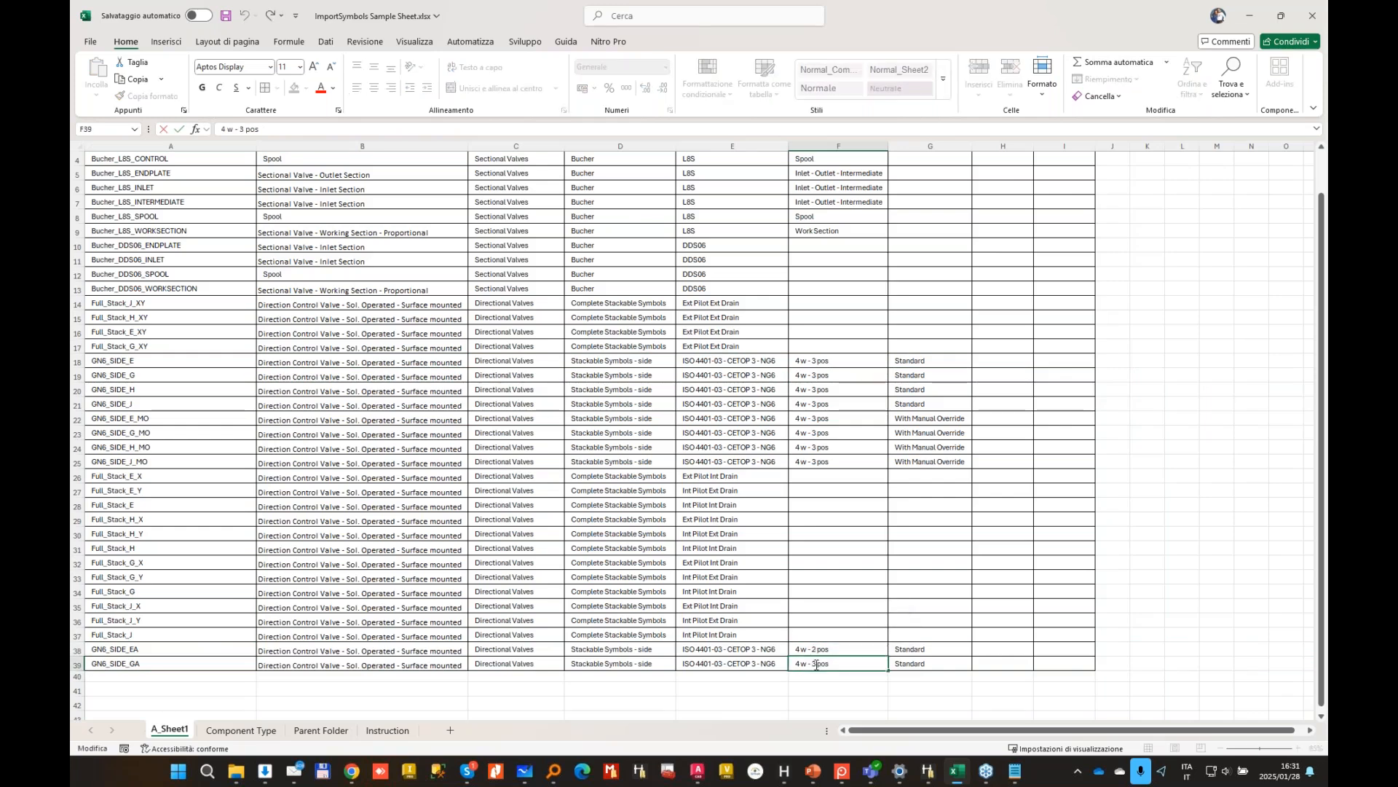
{"action": "left_click", "coordinate": [851, 562]}
{"action": "left_click", "coordinate": [226, 16]}
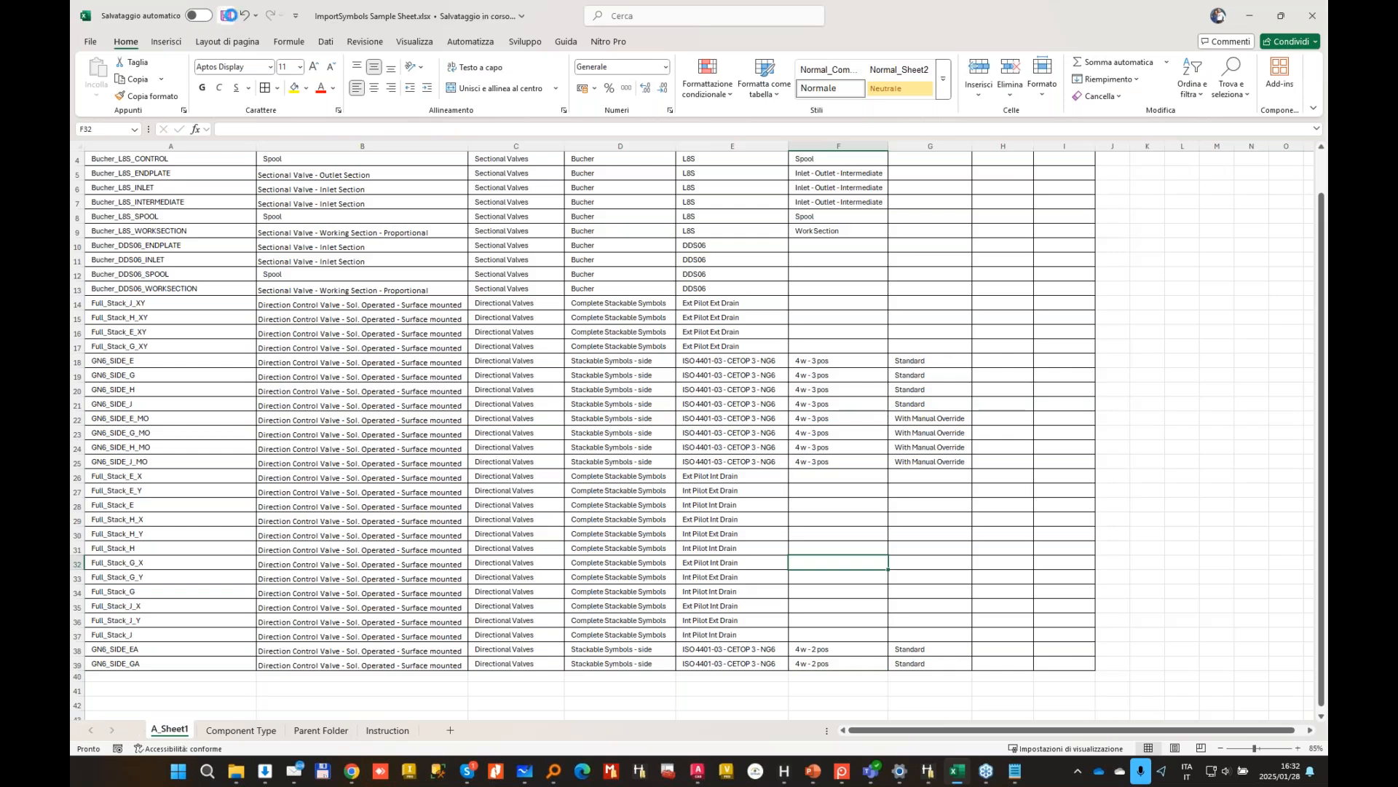
Step: Open the Import Symbol Utility and import A_Sheet1 with the SYMBOLS folder into the Custom Building Blocks library, adding new symbols
{"action": "left_click", "coordinate": [269, 772]}
{"action": "left_click", "coordinate": [846, 283]}
{"action": "left_click", "coordinate": [265, 773]}
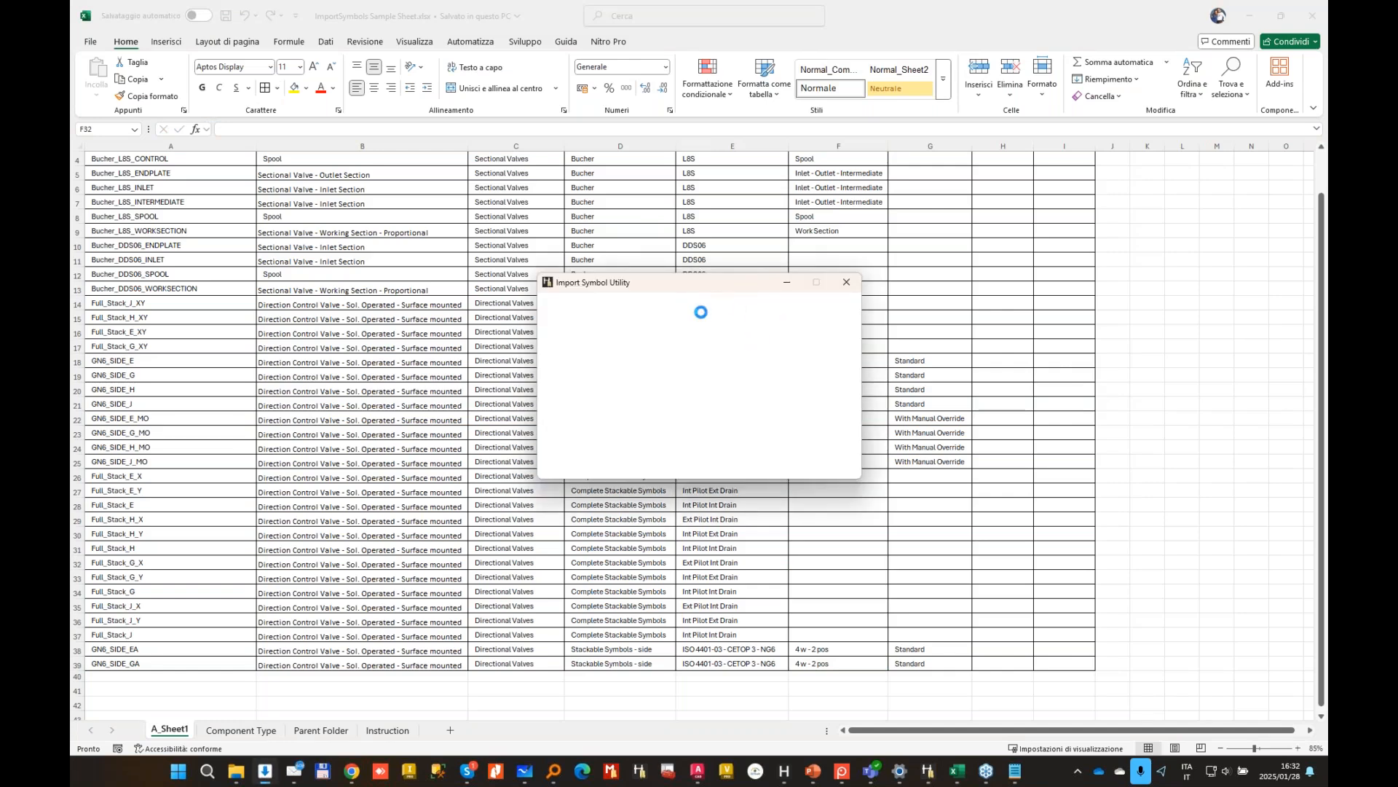
{"action": "left_click", "coordinate": [601, 413]}
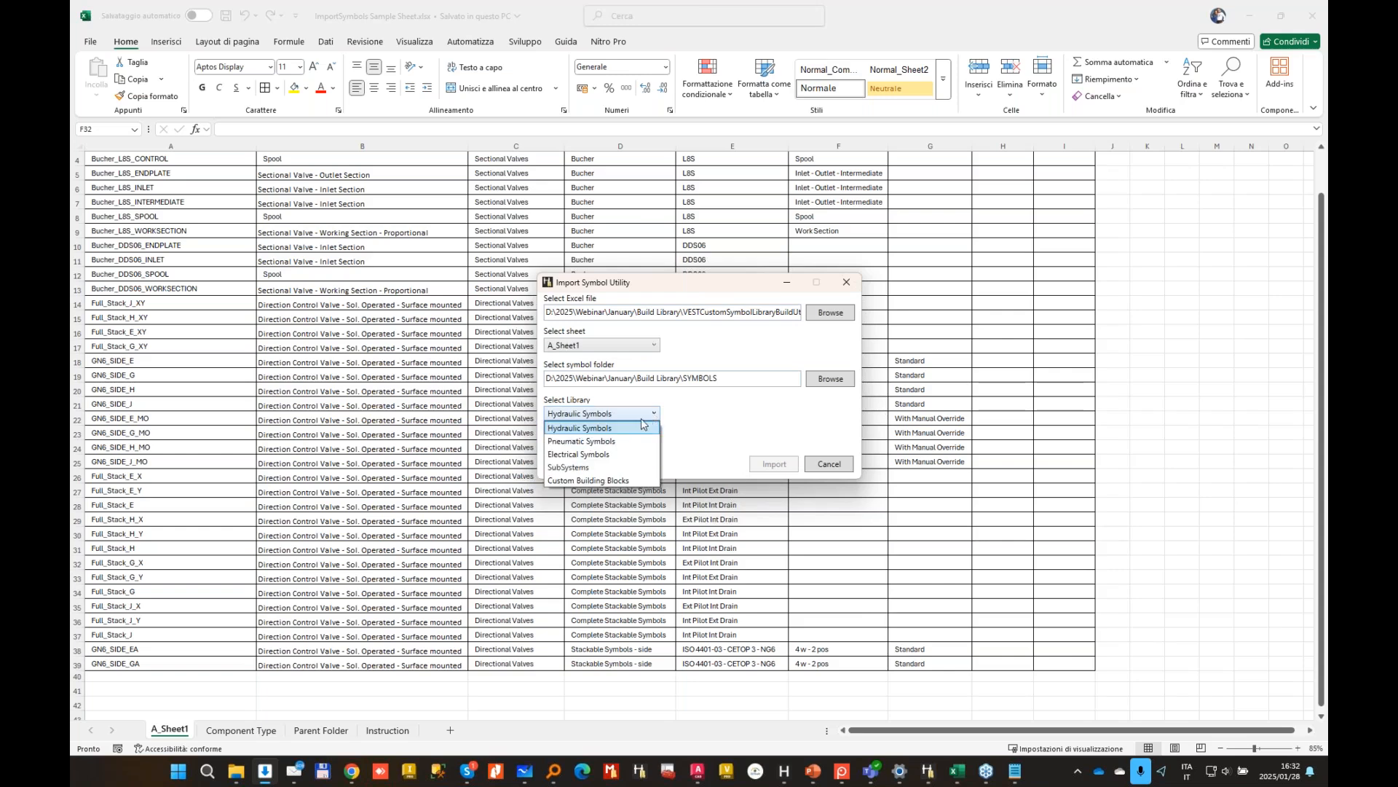
{"action": "left_click", "coordinate": [602, 481]}
{"action": "left_click", "coordinate": [602, 482]}
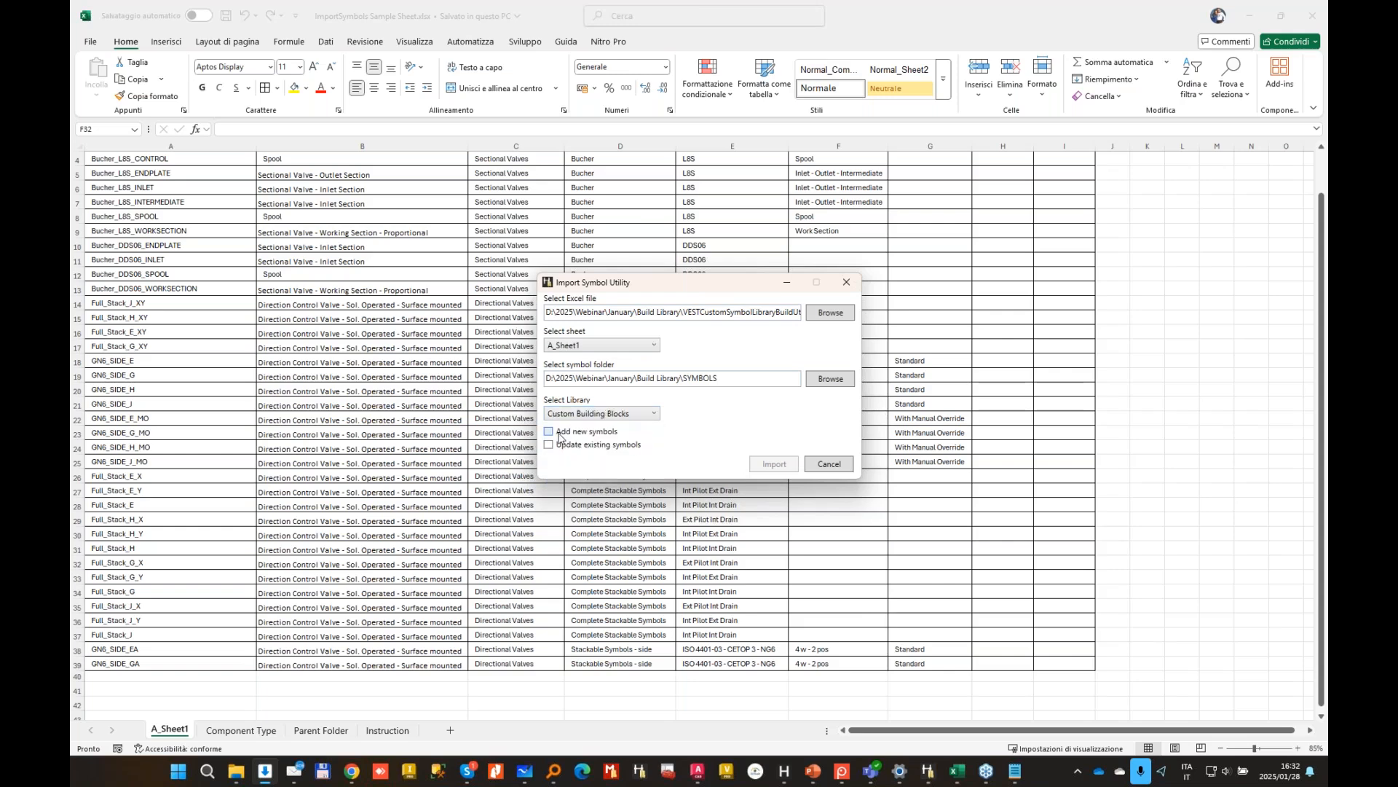
{"action": "left_click", "coordinate": [558, 435]}
{"action": "left_click", "coordinate": [776, 464]}
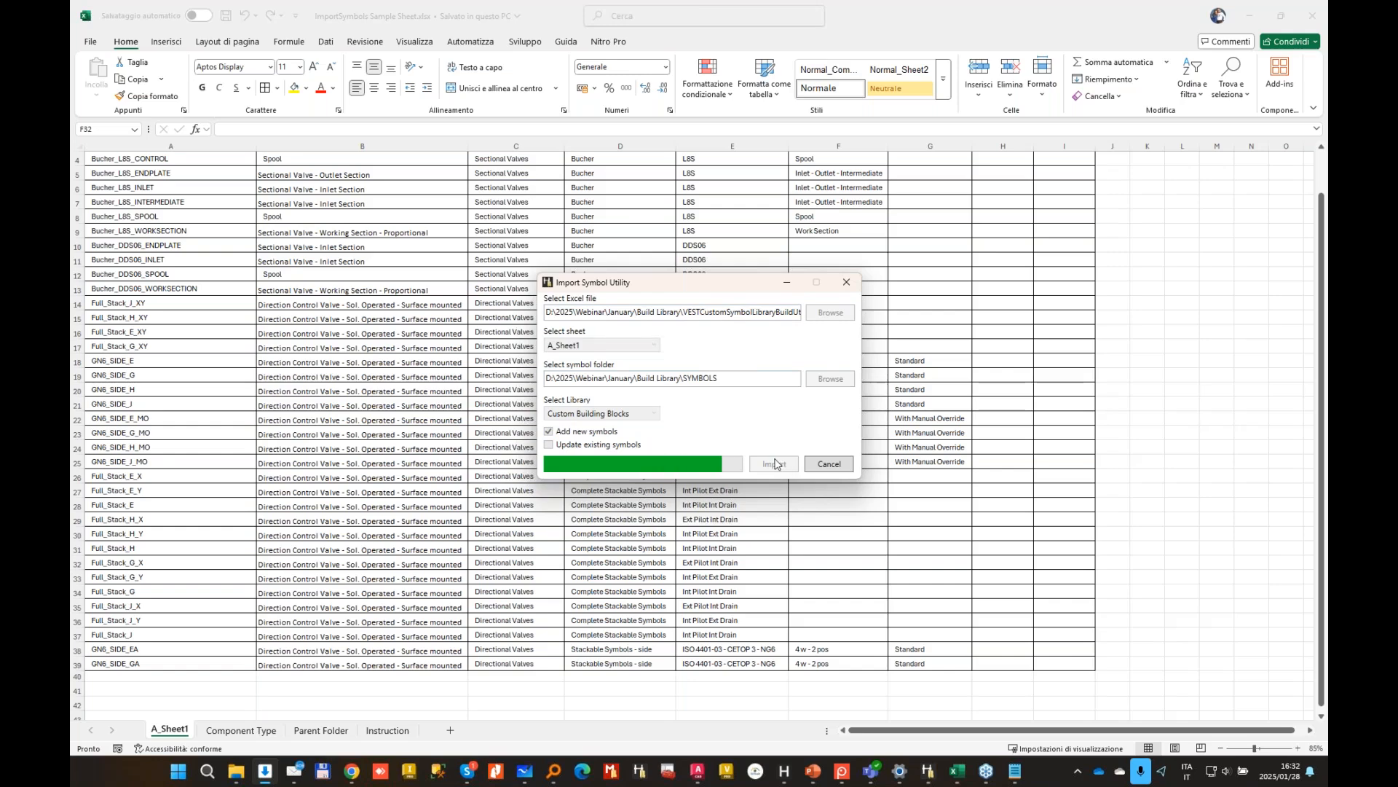
{"action": "left_click", "coordinate": [779, 438]}
Step: Repeat the symbol import with updating of existing symbols enabled as well
{"action": "left_click", "coordinate": [571, 446]}
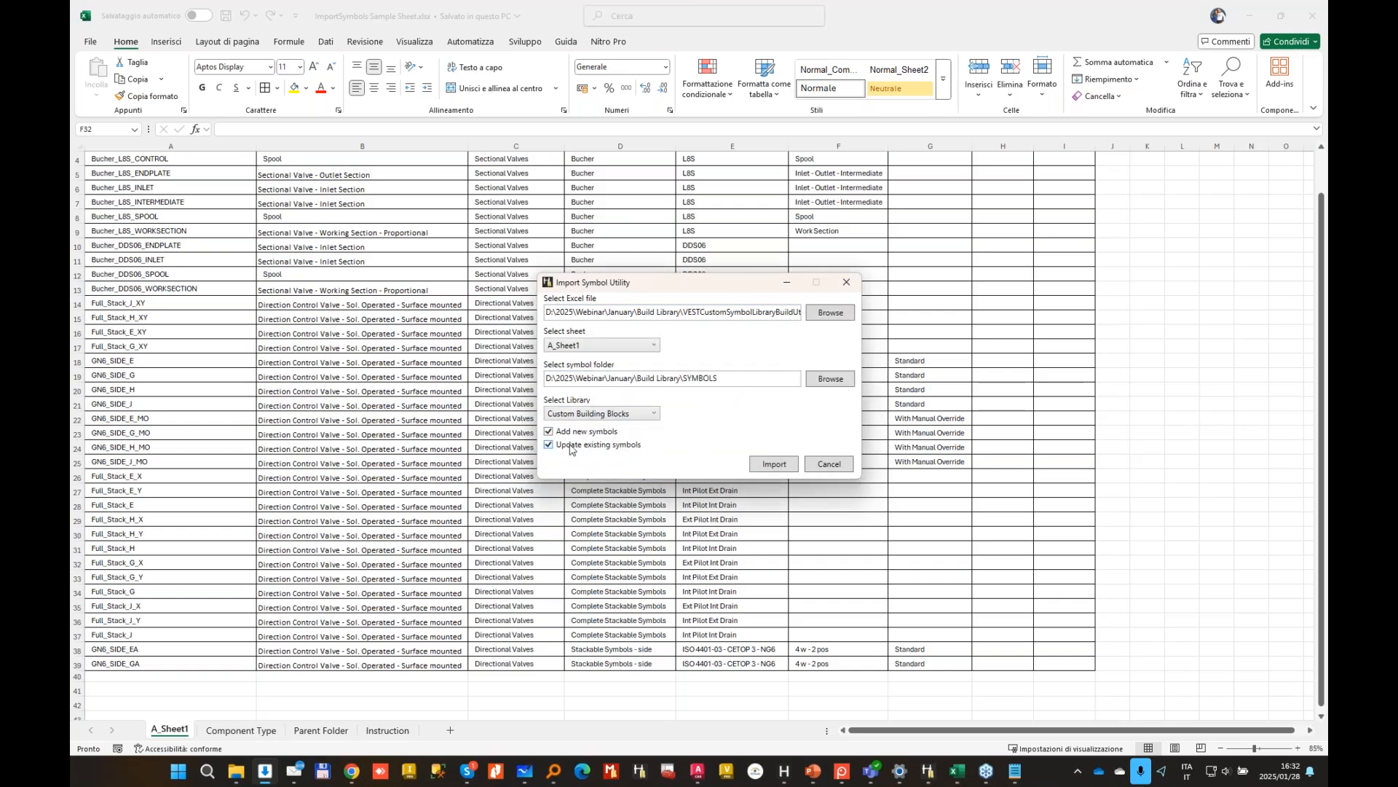
{"action": "left_click", "coordinate": [775, 464]}
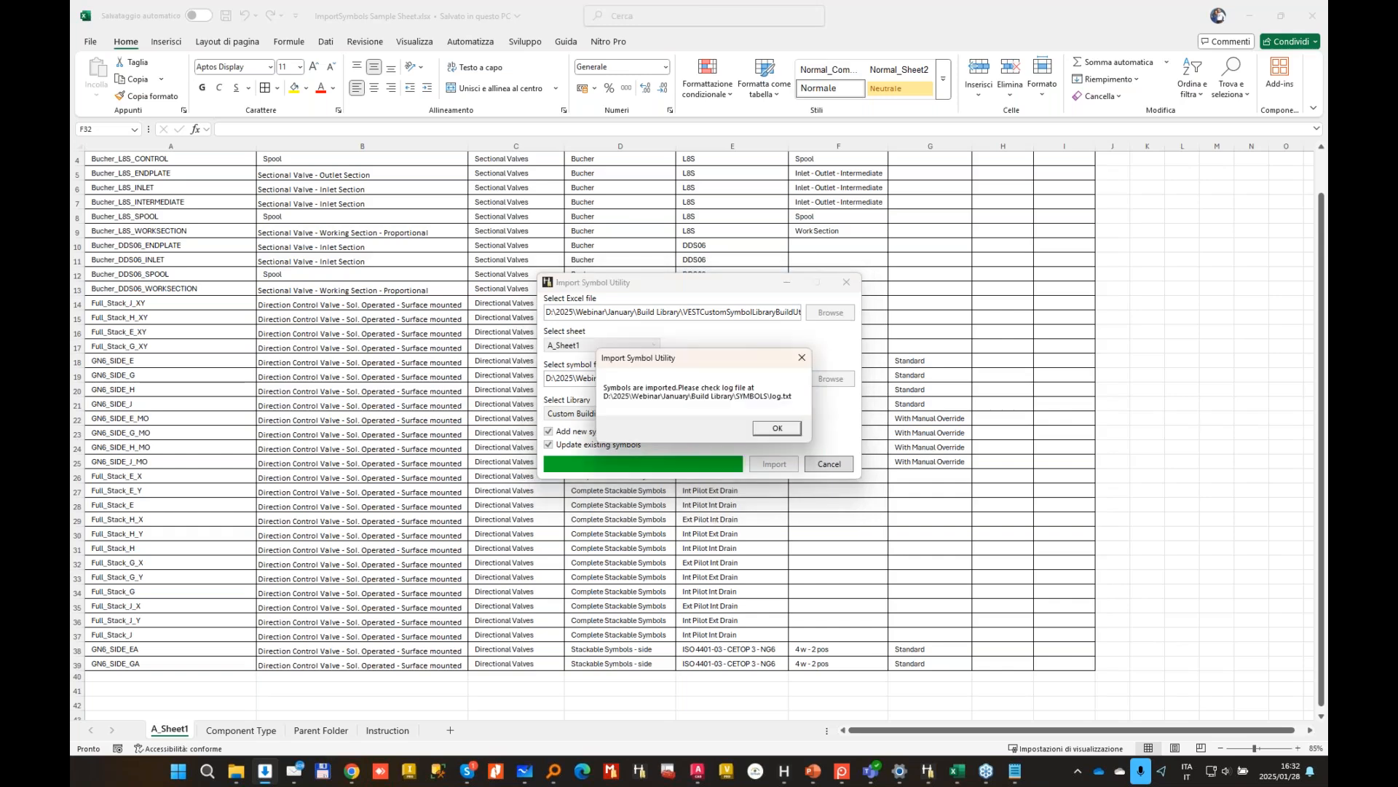
{"action": "left_click", "coordinate": [783, 430]}
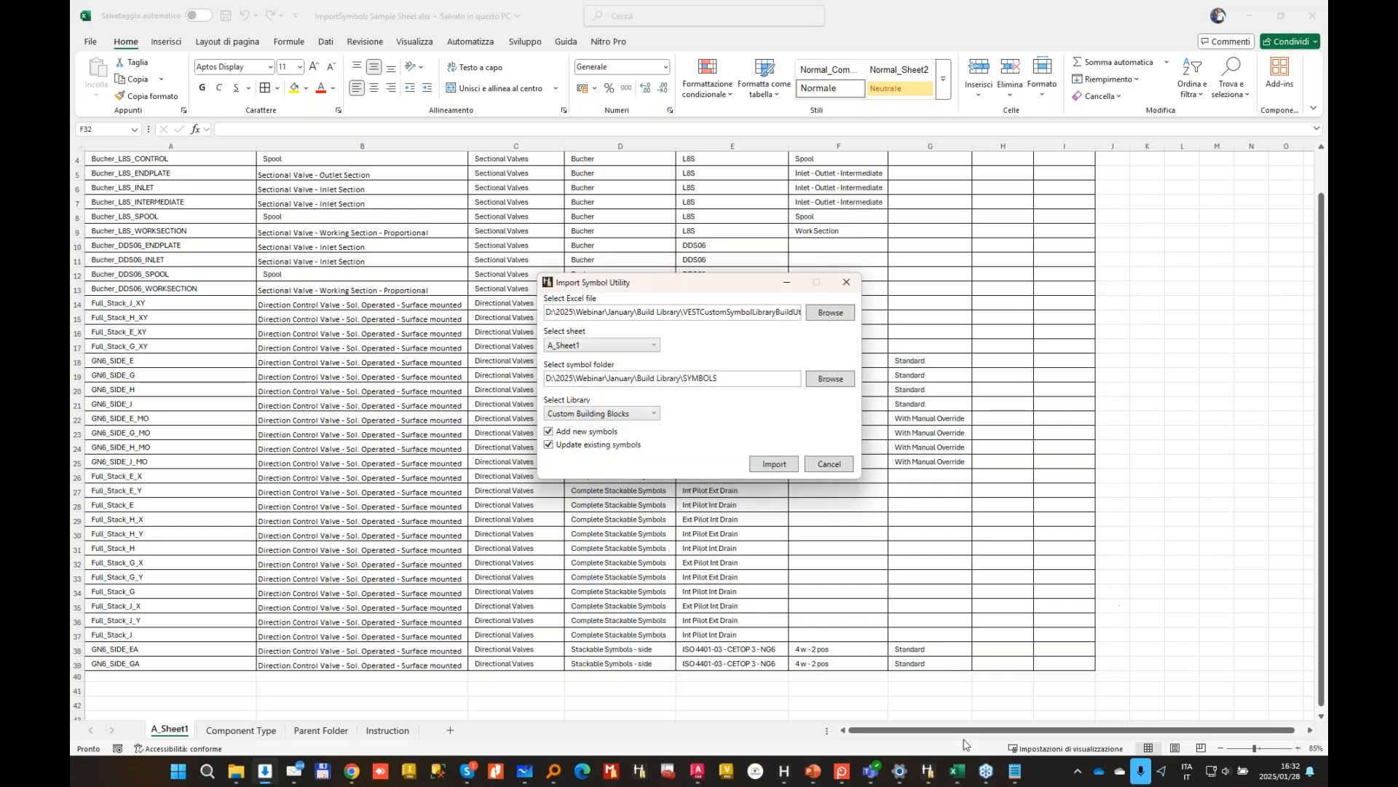
Step: Switch to HyDraw Library Manager and inspect the new symbols in the Standard folder under 4 w - 2 pos
{"action": "left_click", "coordinate": [928, 771]}
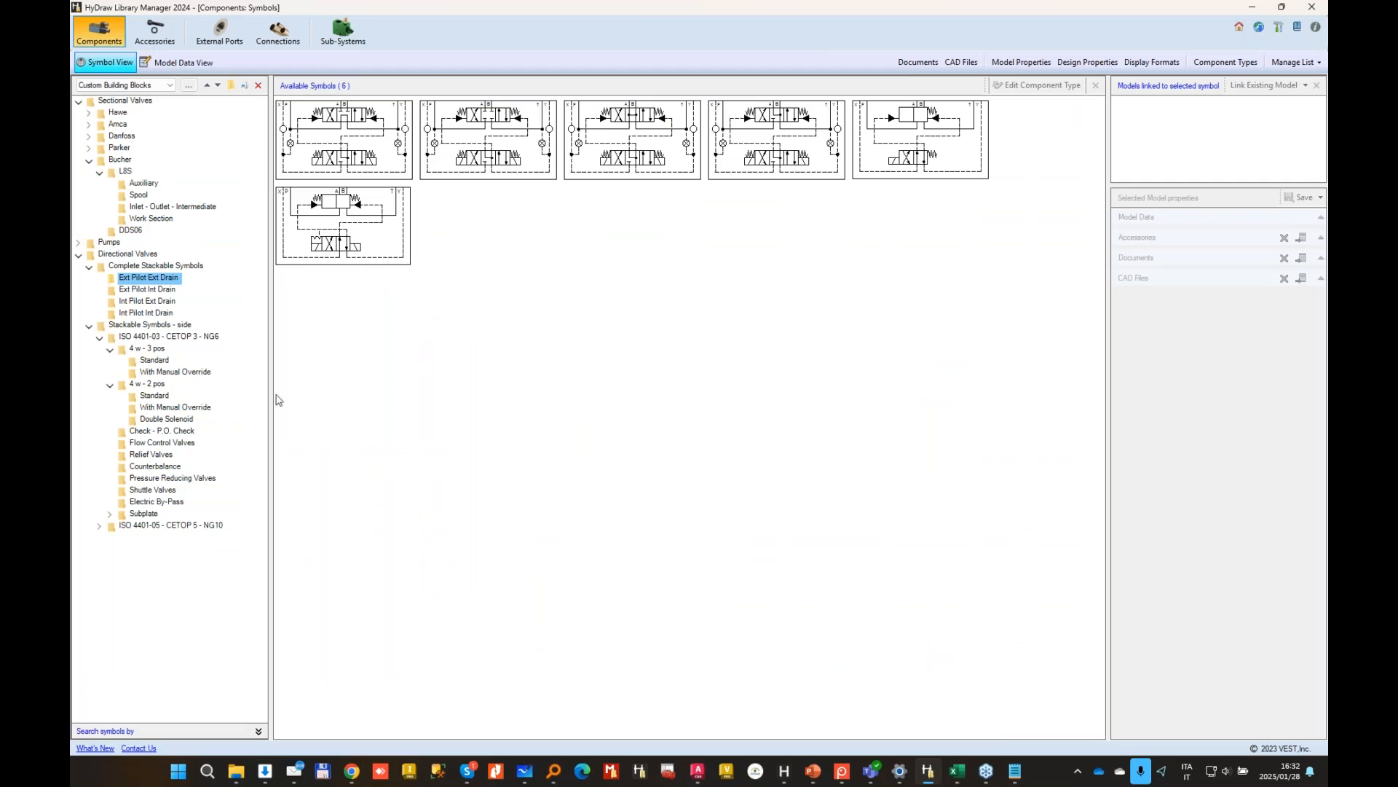
{"action": "left_click", "coordinate": [154, 395]}
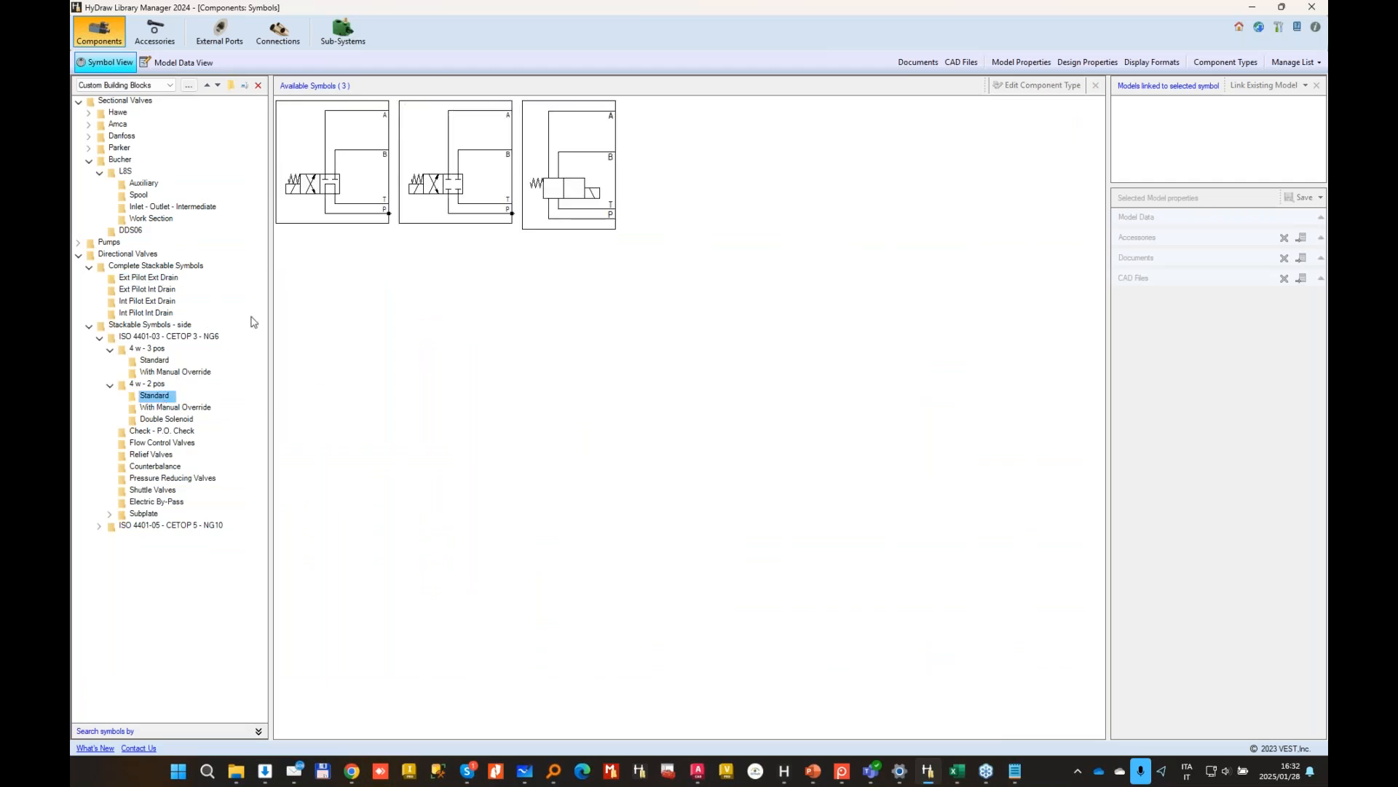
{"action": "left_click", "coordinate": [333, 210]}
{"action": "left_click", "coordinate": [480, 174]}
{"action": "left_click", "coordinate": [345, 174]}
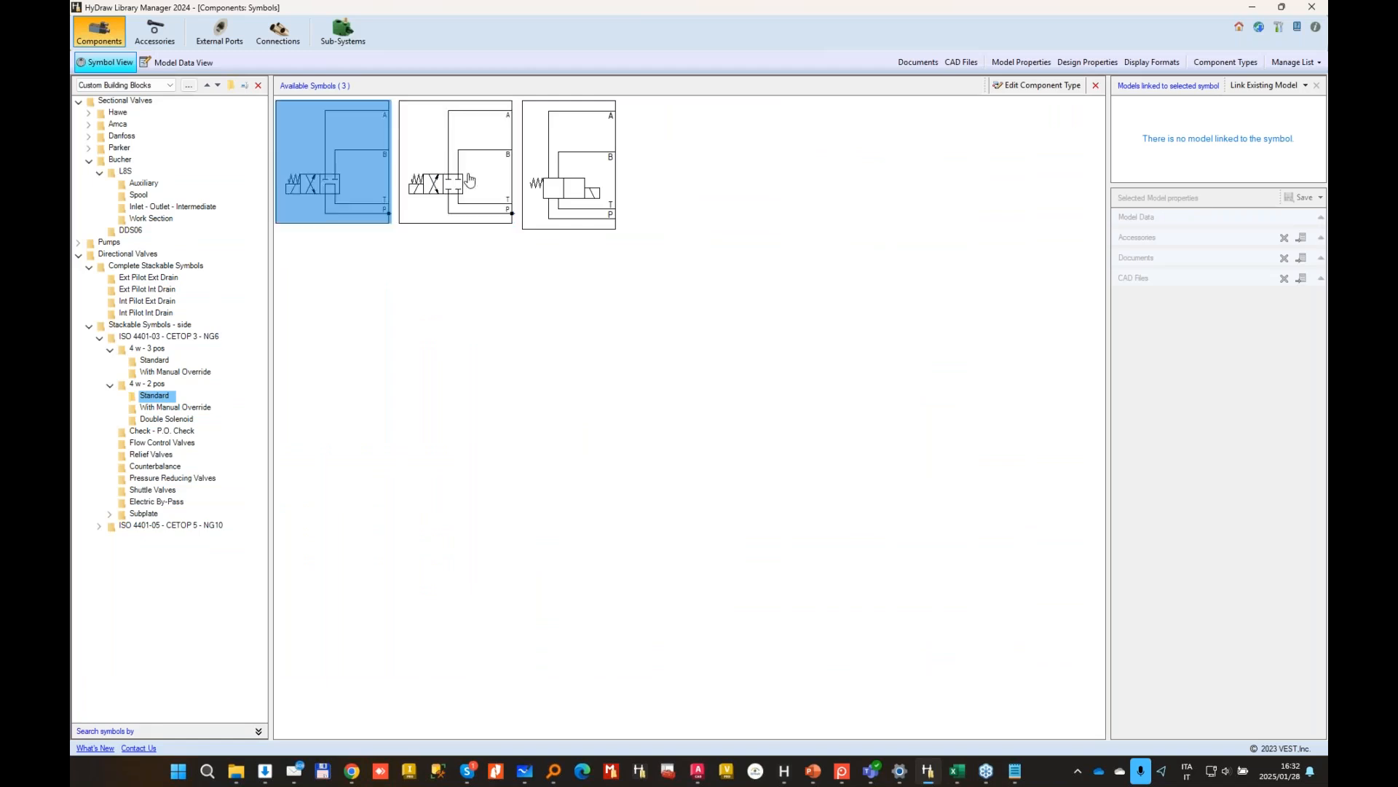
{"action": "left_click", "coordinate": [449, 174]}
{"action": "left_click", "coordinate": [345, 175]}
{"action": "left_click", "coordinate": [437, 184]}
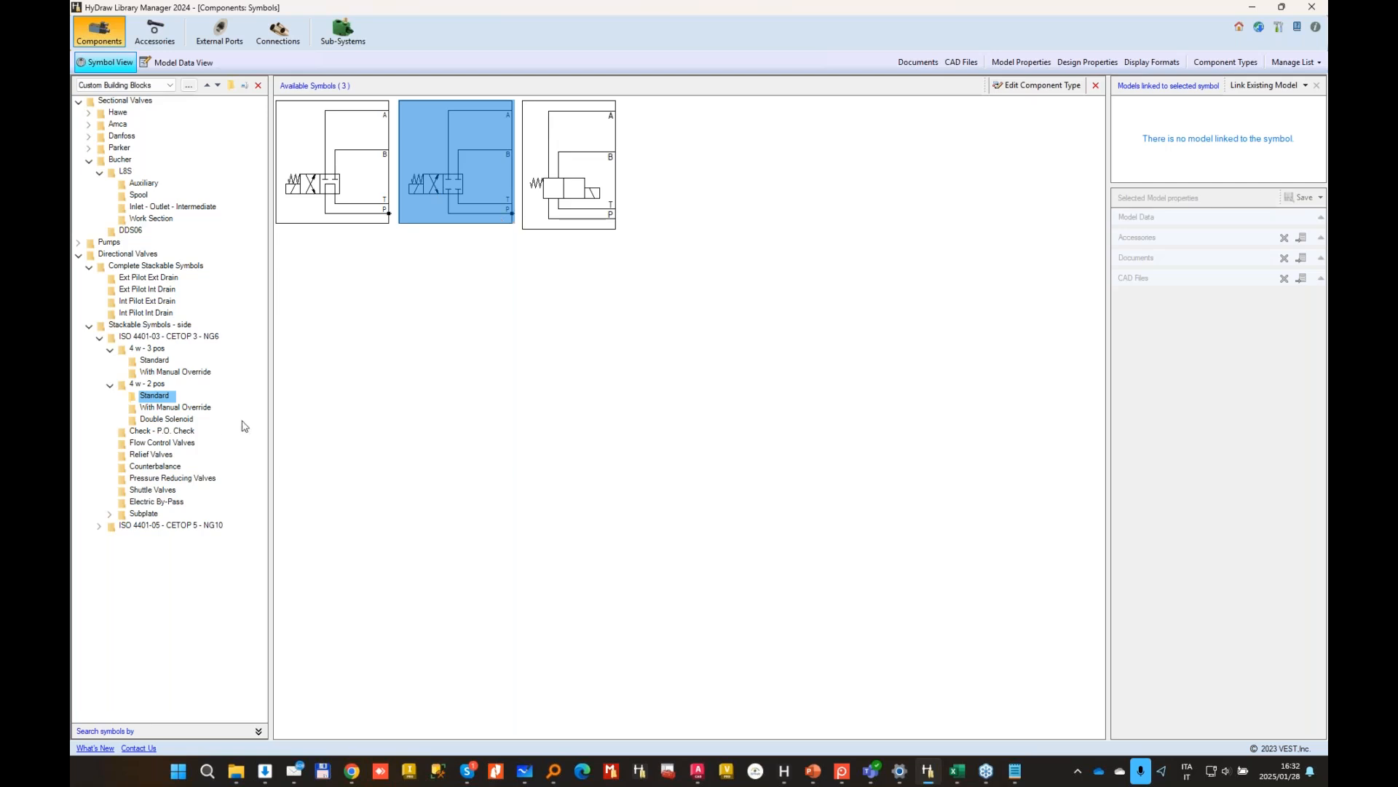
Step: Select the symbol with the missing image in Ext Pilot Int Drain and note its name, Full_Stack_E_X, in Notepad
{"action": "left_click", "coordinate": [146, 289]}
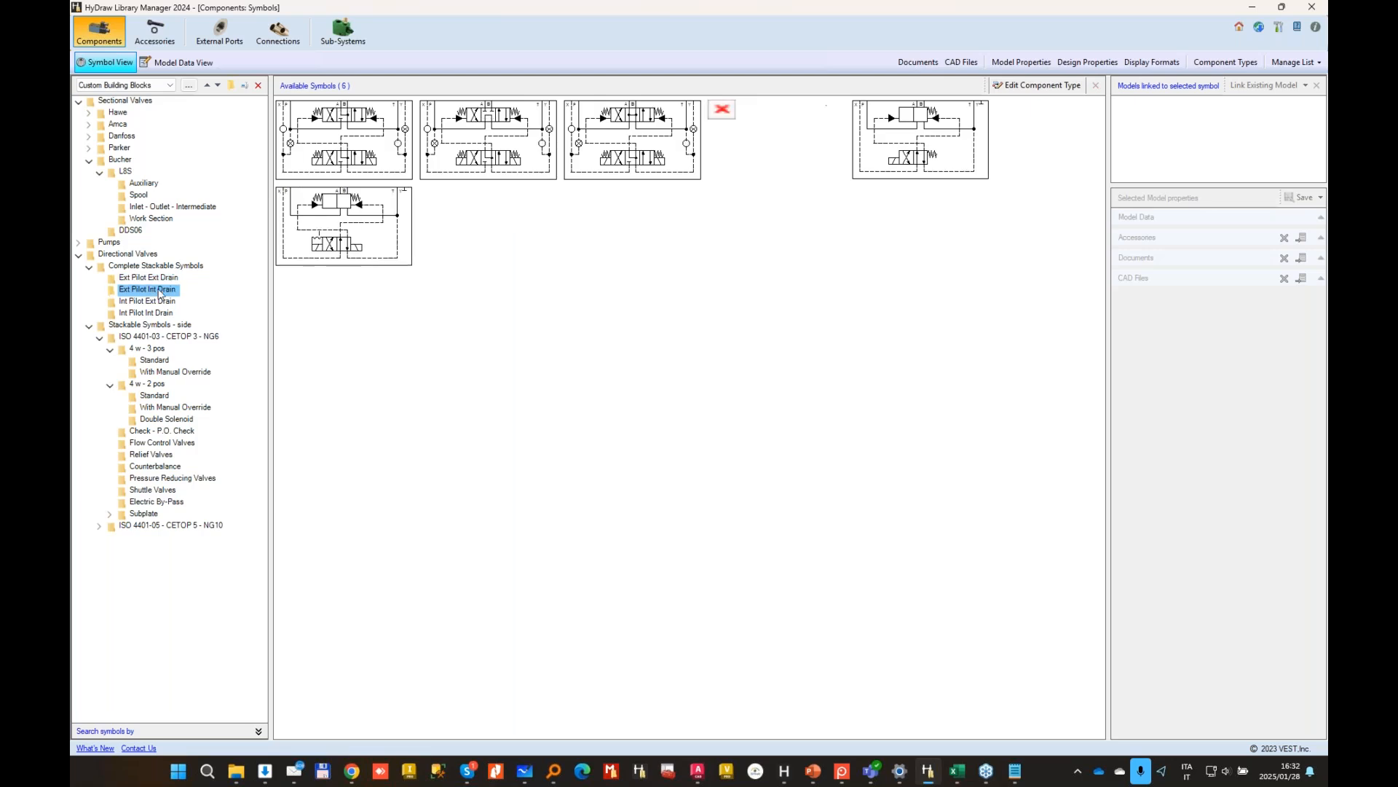
{"action": "left_click", "coordinate": [727, 104]}
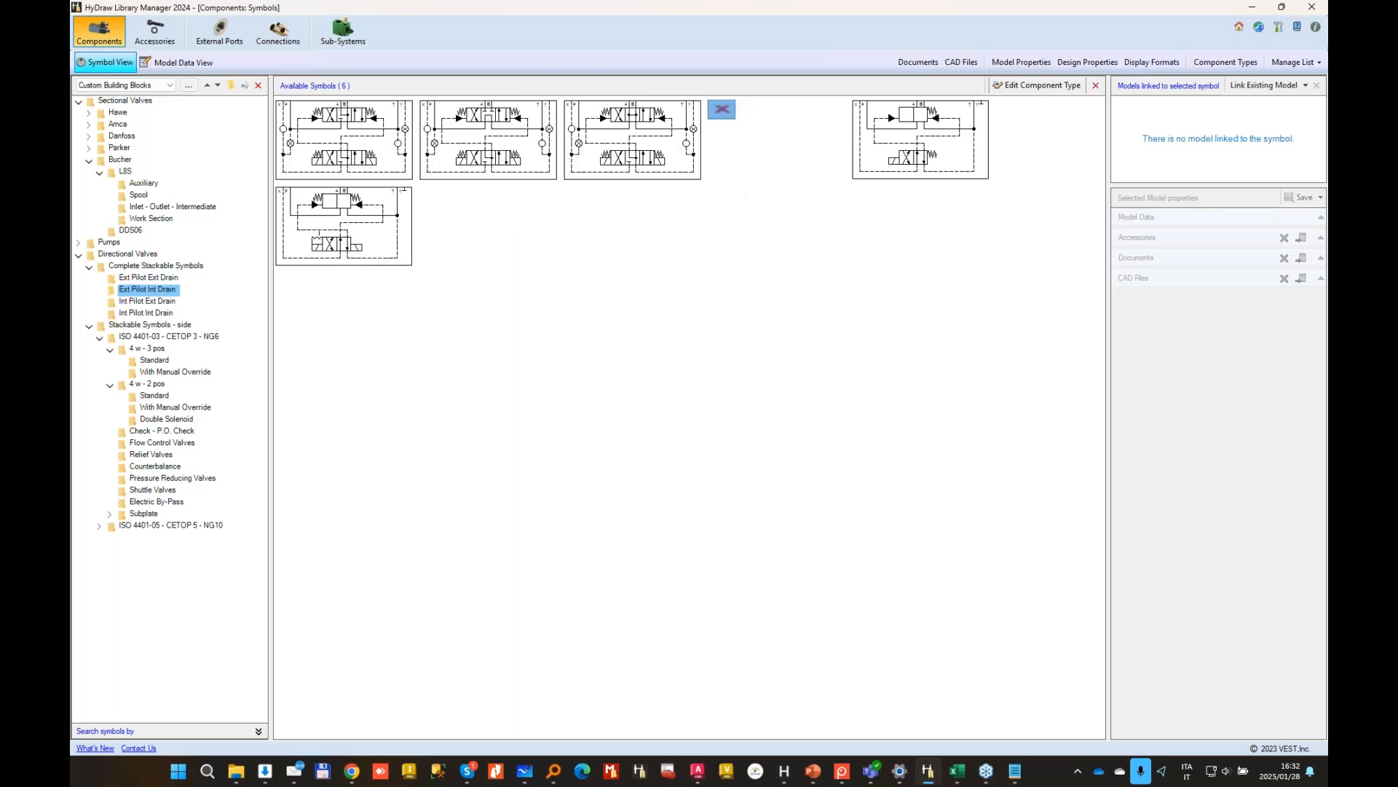
{"action": "left_click", "coordinate": [1014, 771]}
{"action": "left_click", "coordinate": [550, 121]}
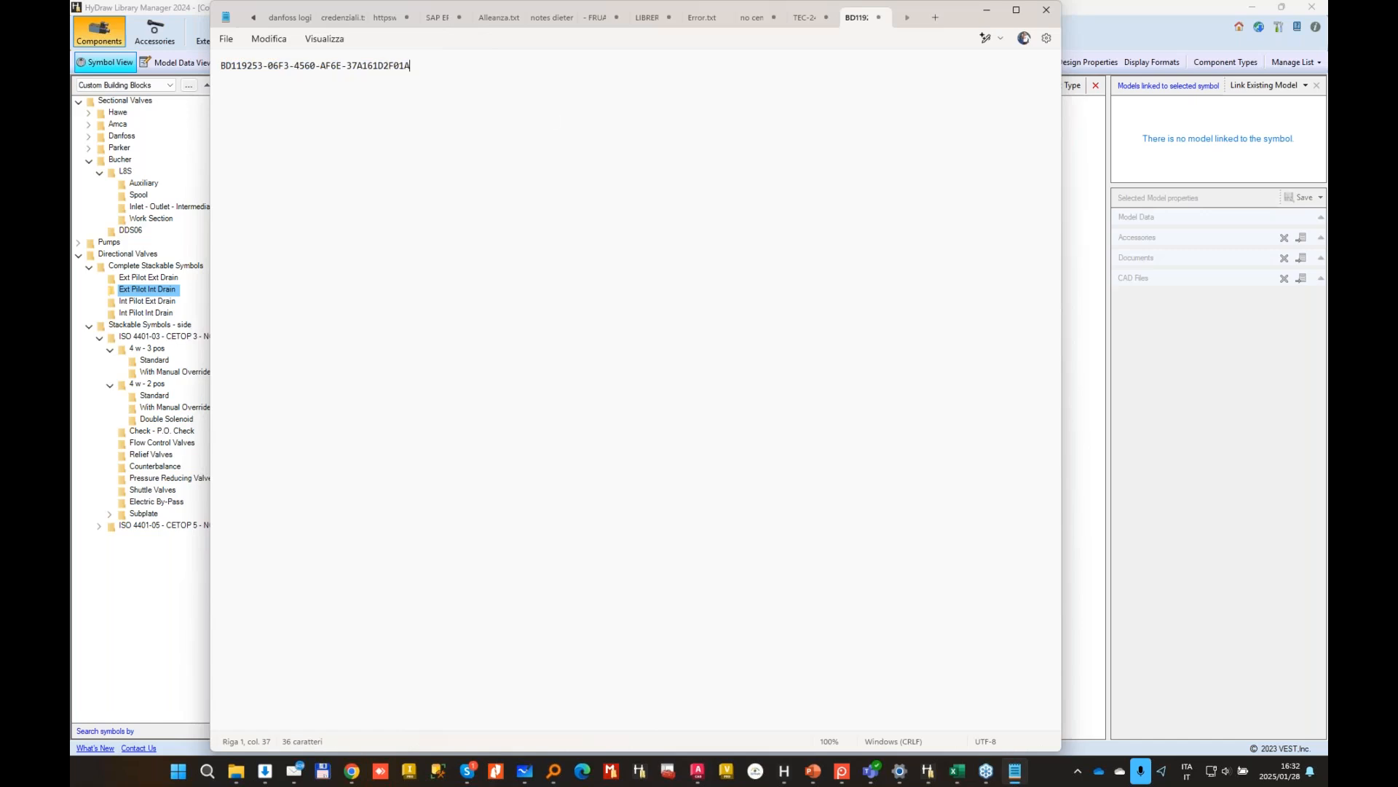
{"action": "key", "text": "Return"}
{"action": "key", "text": "Return"}
{"action": "type", "text": "Full_Stack_E_X"}
{"action": "left_click", "coordinate": [987, 13]}
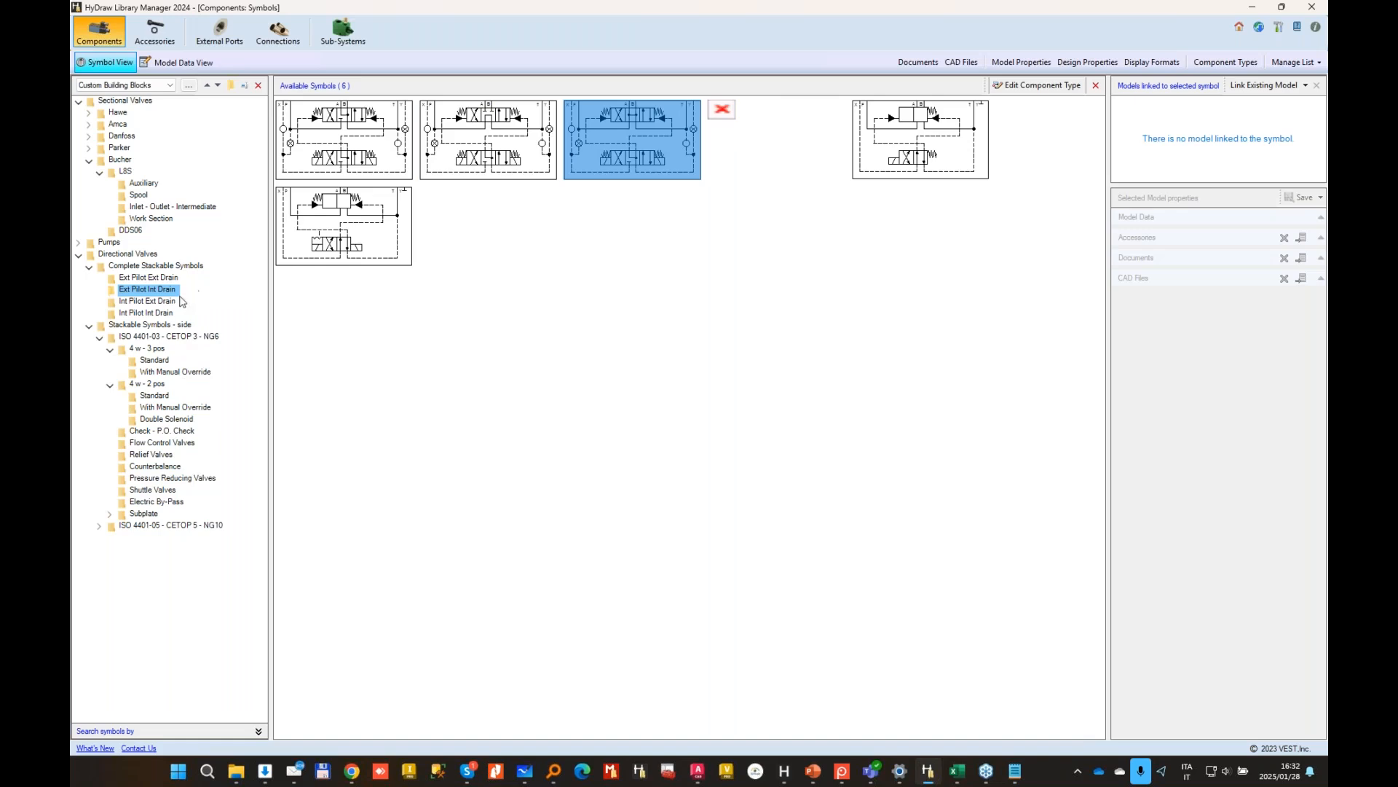
Step: View the symbols in Ext Pilot Ext Drain and Int Pilot Ext Drain, and slightly widen the library folder tree
{"action": "left_click", "coordinate": [170, 281]}
{"action": "left_click", "coordinate": [147, 302]}
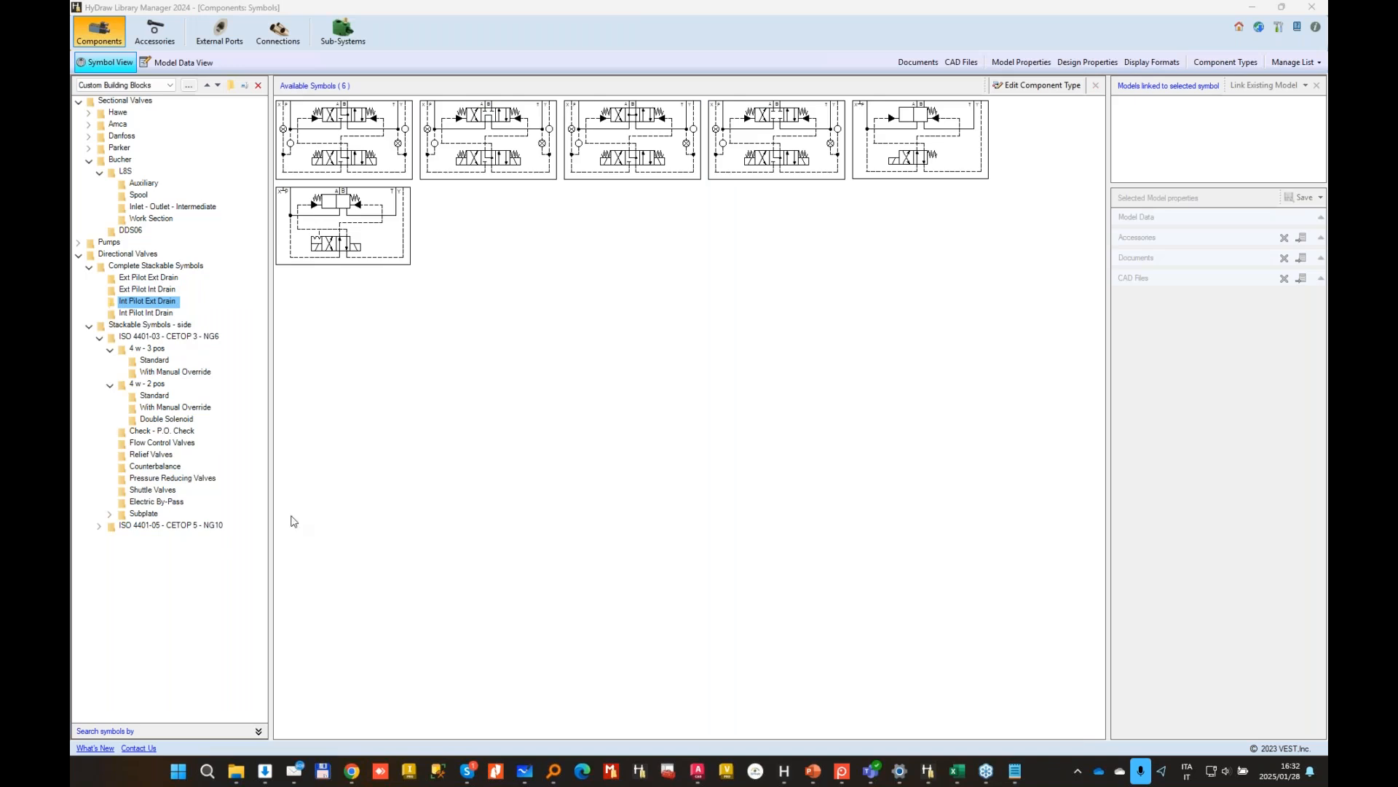
{"action": "left_click_drag", "start_coordinate": [270, 516], "coordinate": [297, 516]}
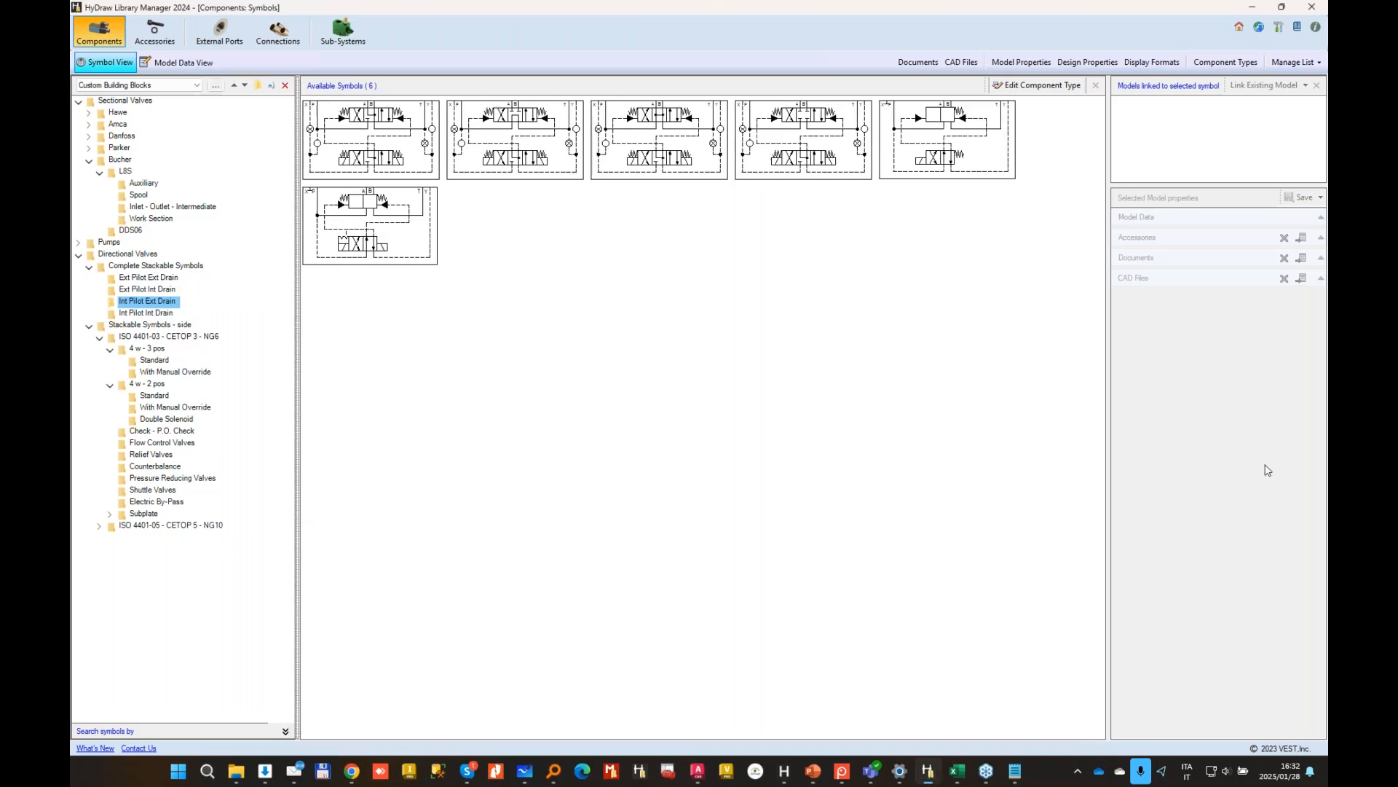
Step: Close the Import Symbol Utility and minimize the Library Manager and import spreadsheet windows
{"action": "left_click", "coordinate": [1251, 9]}
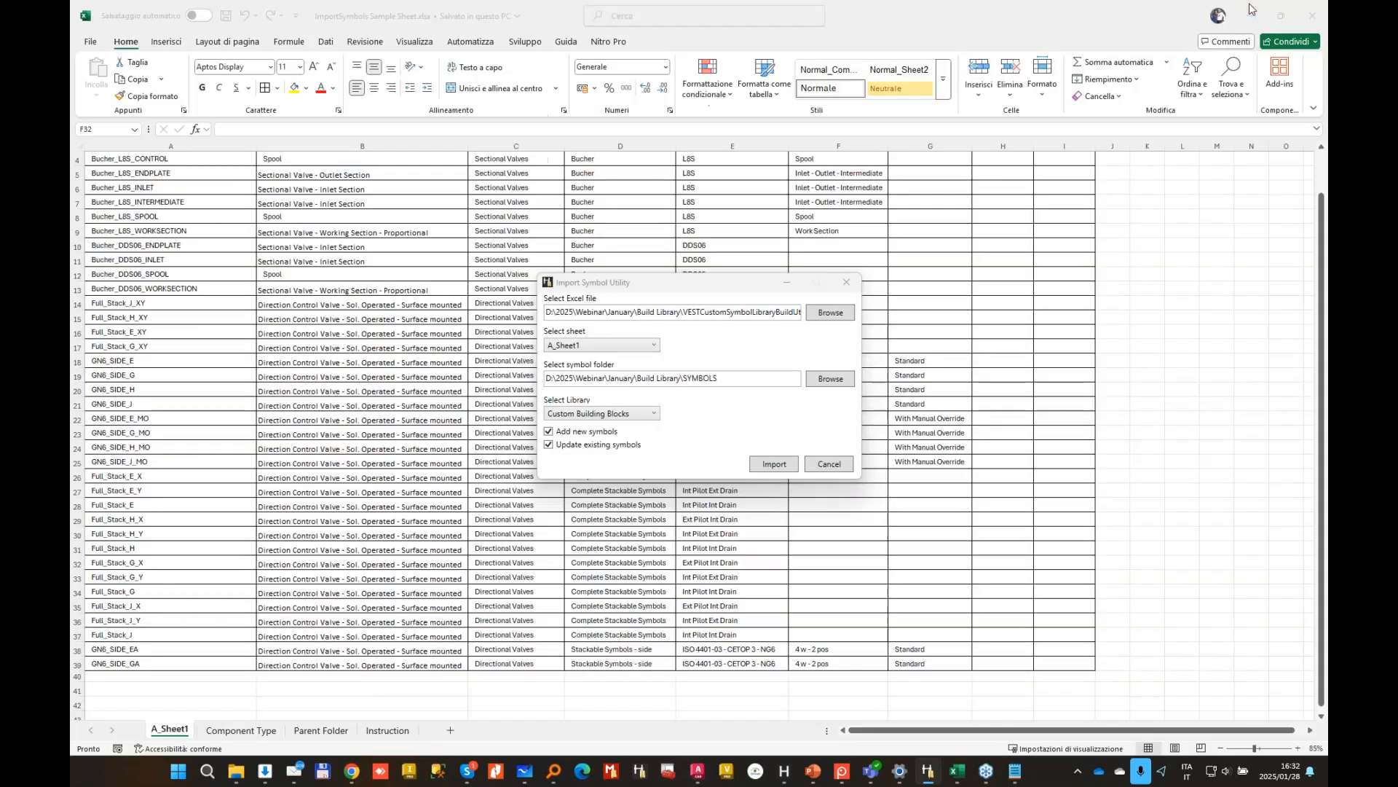
{"action": "left_click", "coordinate": [836, 466]}
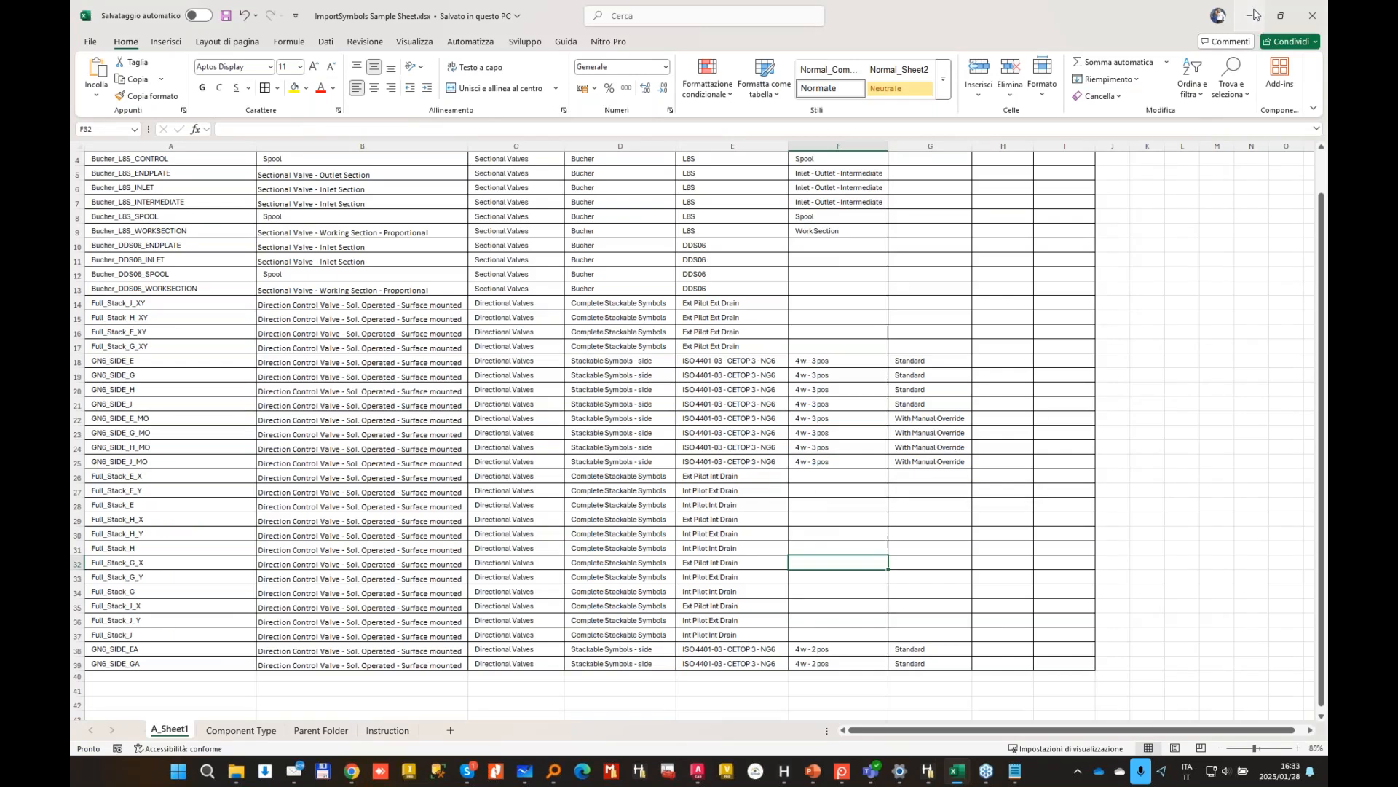
{"action": "left_click", "coordinate": [1254, 15]}
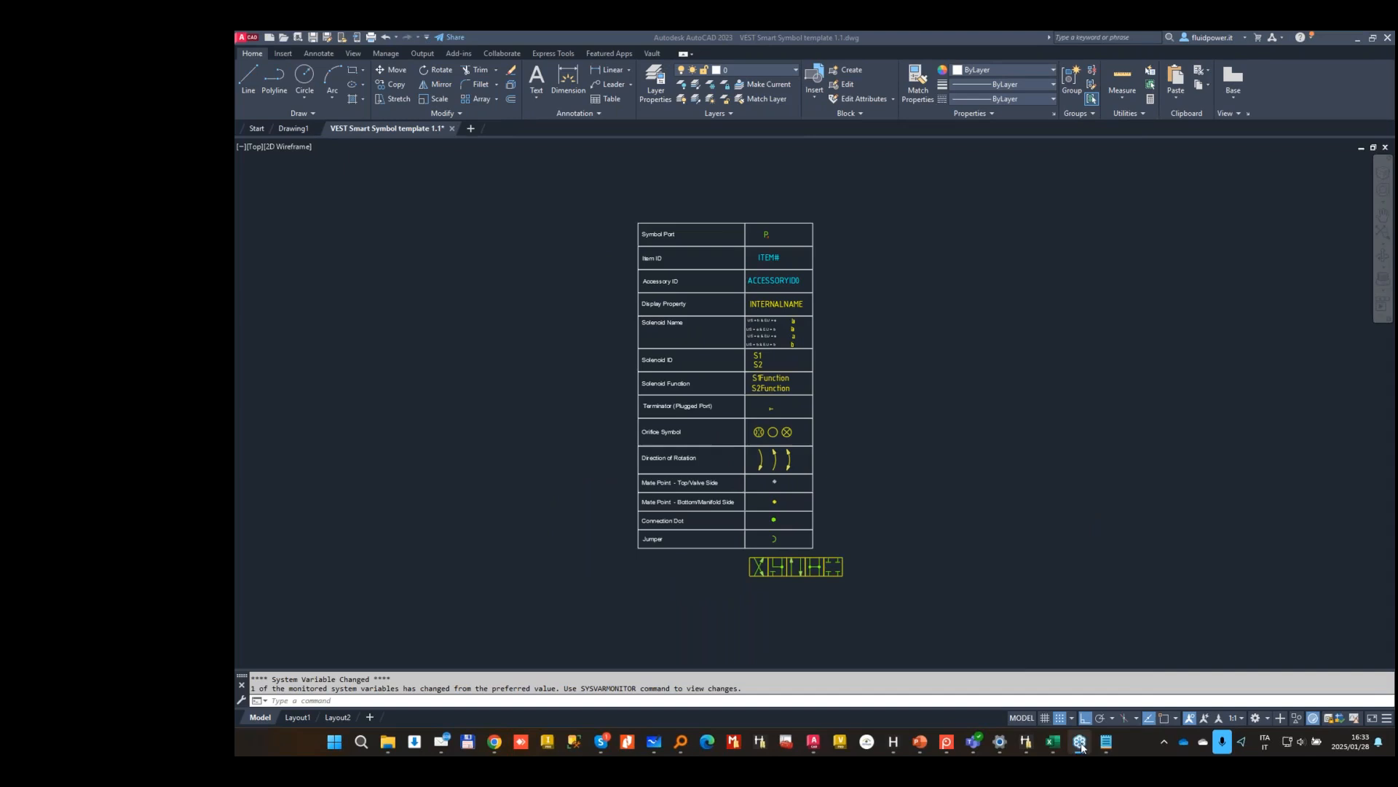
Step: Bring up the GoToWebinar window, and present the PowerPoint slideshow at the Jan-Feb '25 webinar series slide
{"action": "mouse_move", "coordinate": [987, 772]}
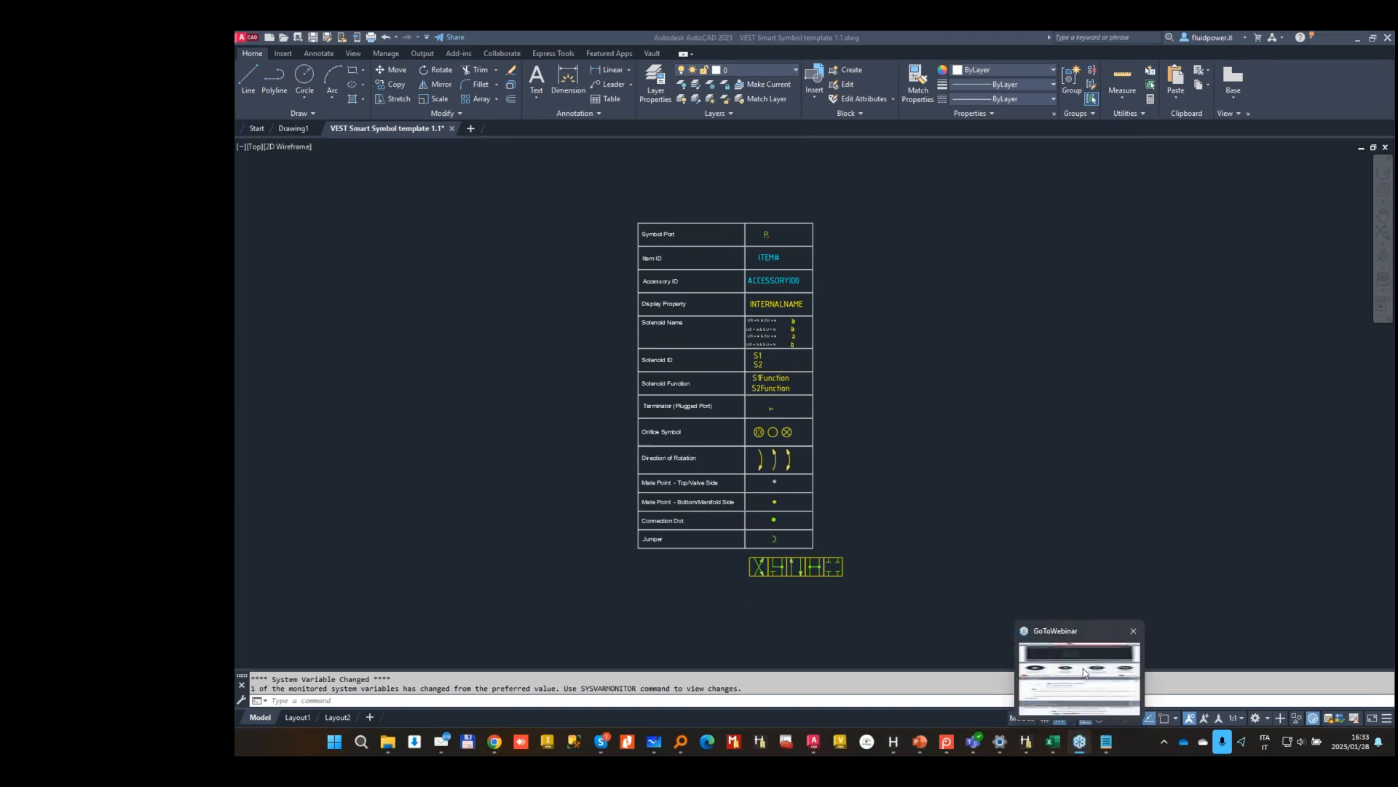
{"action": "left_click", "coordinate": [1083, 669]}
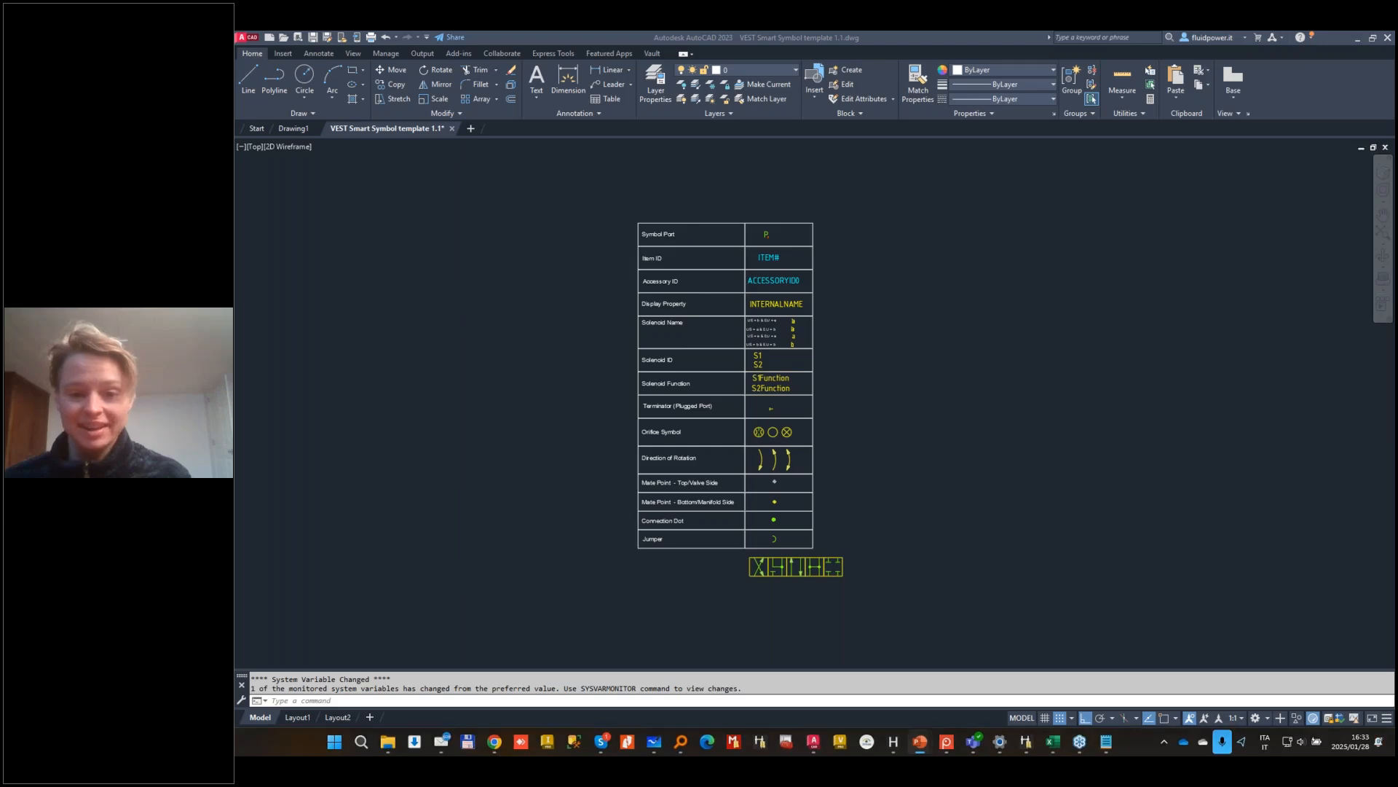
{"action": "key", "text": "F5"}
{"action": "key", "text": "Right"}
{"action": "key", "text": "Right"}
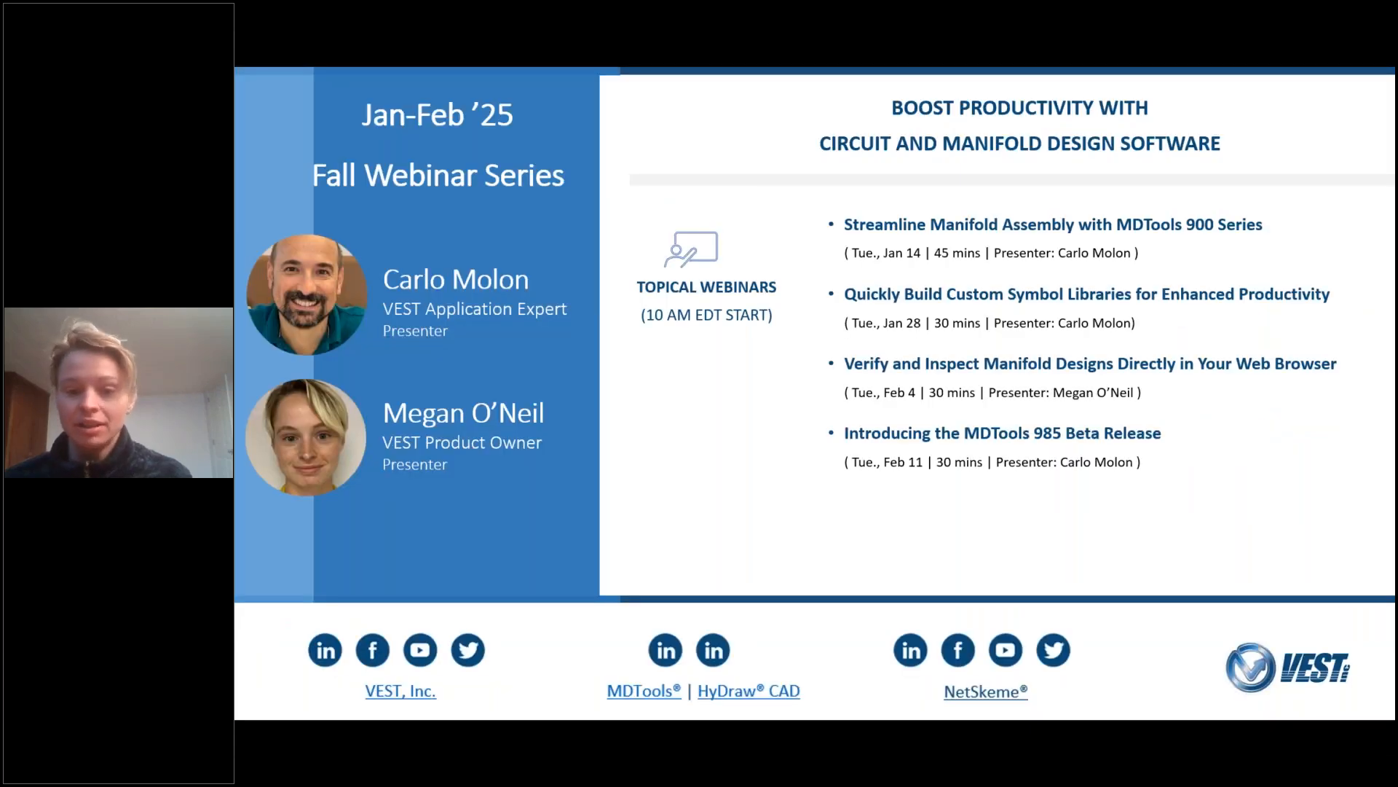